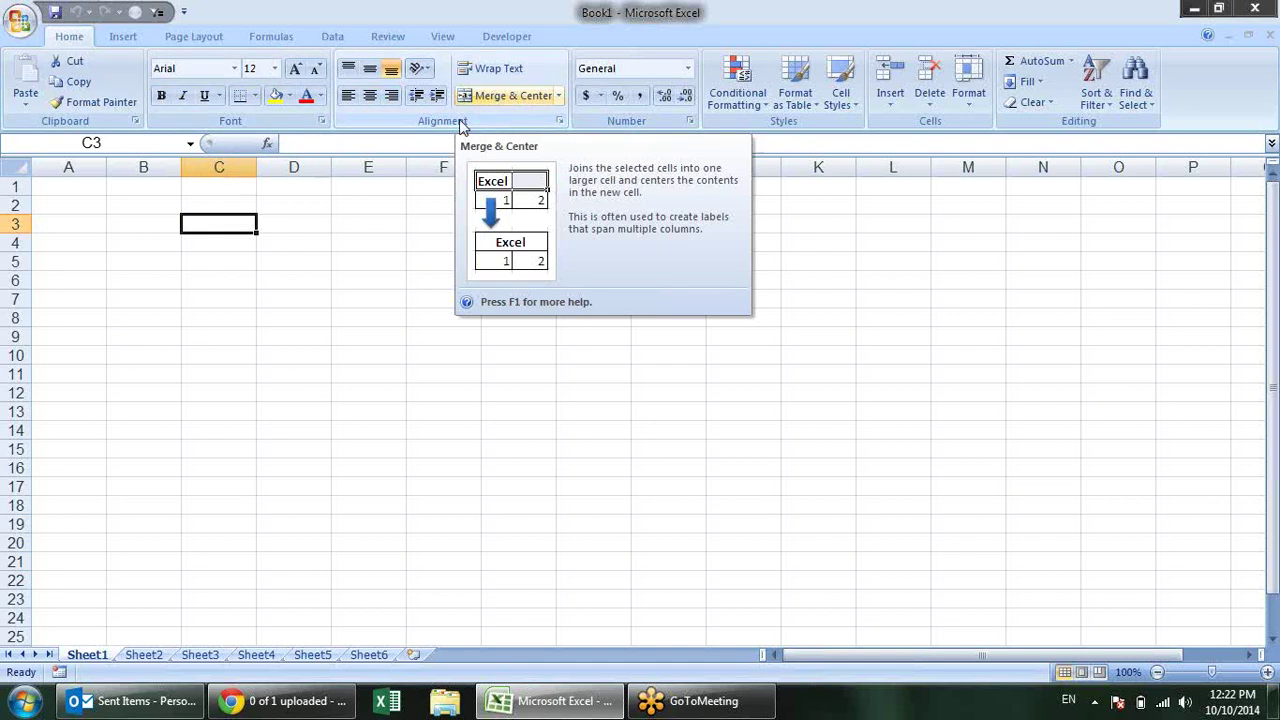
Step: Click around the empty sheet, ending on cell C3
{"action": "left_click", "coordinate": [336, 333]}
{"action": "left_click", "coordinate": [211, 208]}
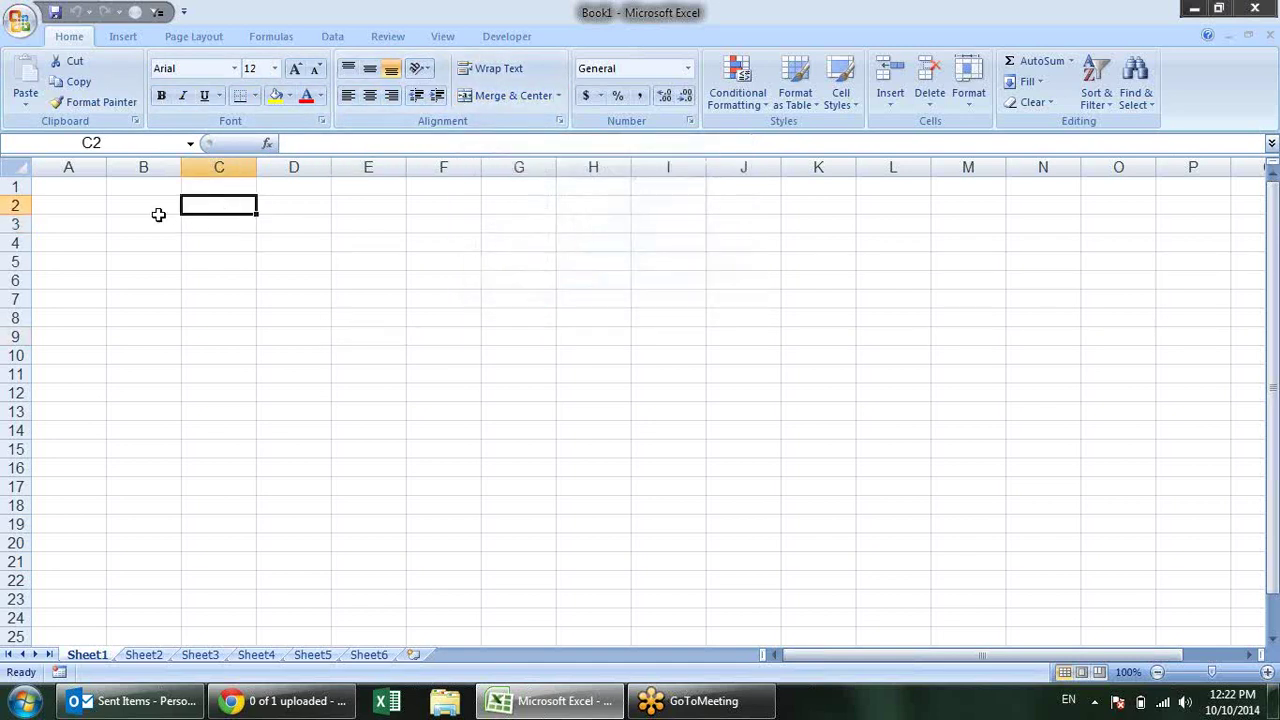
{"action": "left_click", "coordinate": [153, 217]}
{"action": "left_click", "coordinate": [208, 187]}
{"action": "left_click", "coordinate": [238, 222]}
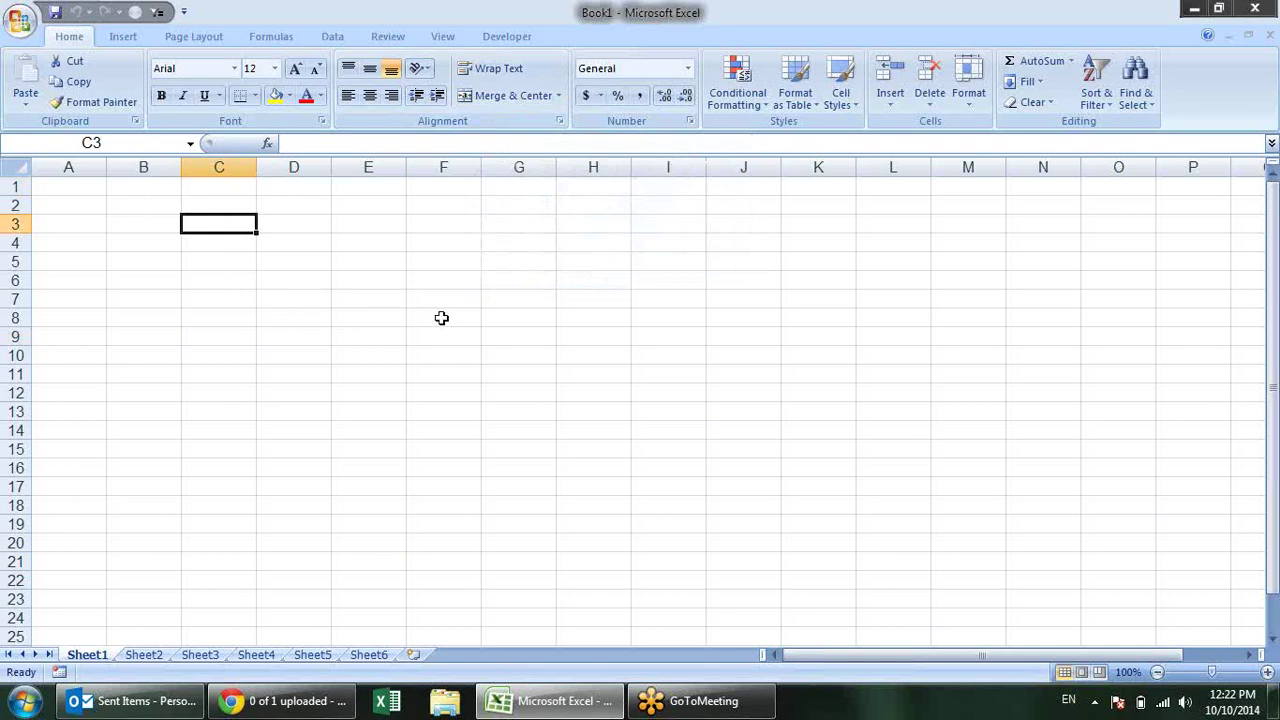
Step: Launch the On-Screen Keyboard with the osk command in the Run box
{"action": "key", "text": "super+r"}
{"action": "type", "text": "osk"}
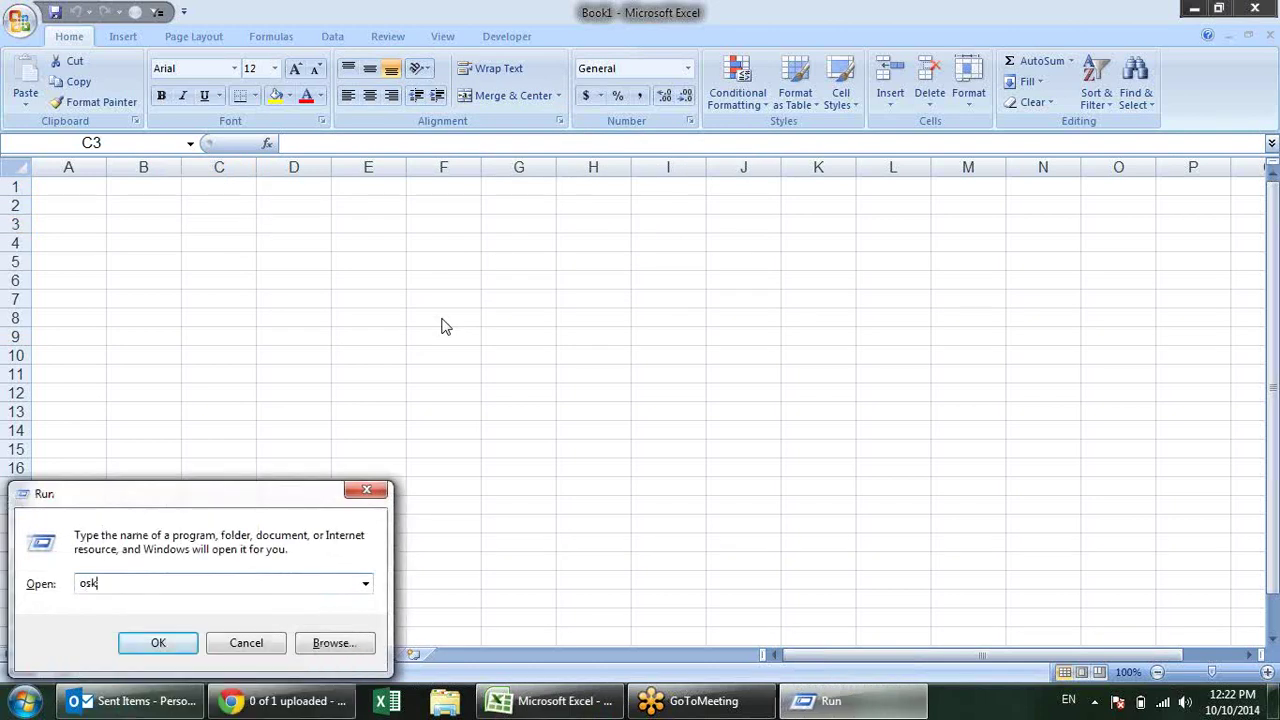
{"action": "key", "text": "Return"}
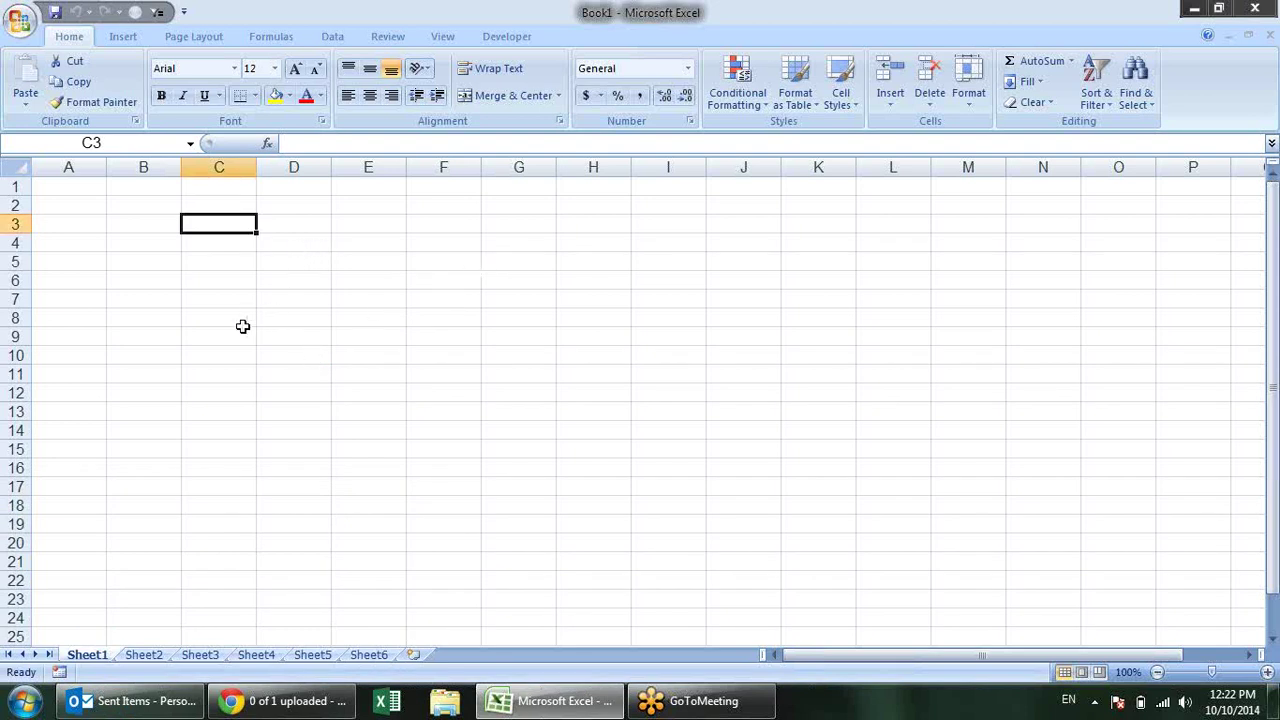
Step: Toggle Alt on the On-Screen Keyboard, select E5, then minimise the keyboard
{"action": "left_click", "coordinate": [466, 390]}
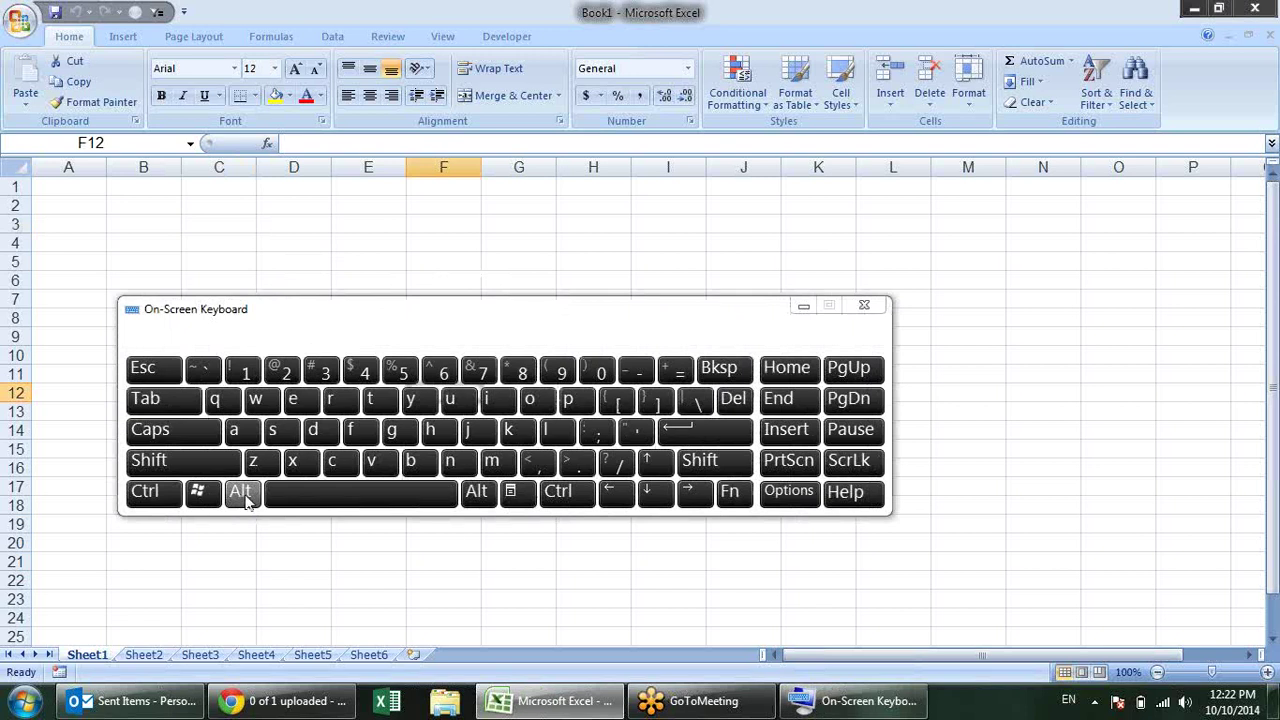
{"action": "left_click", "coordinate": [242, 494]}
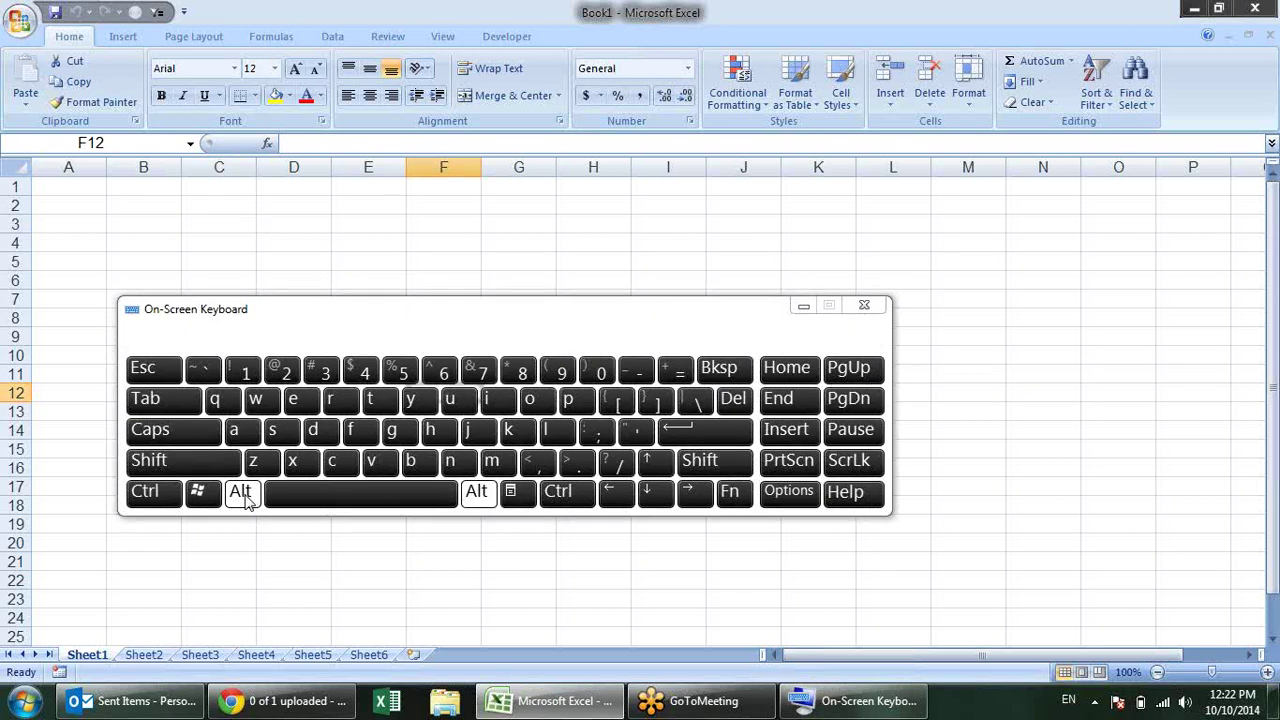
{"action": "left_click", "coordinate": [242, 494]}
{"action": "left_click", "coordinate": [355, 258]}
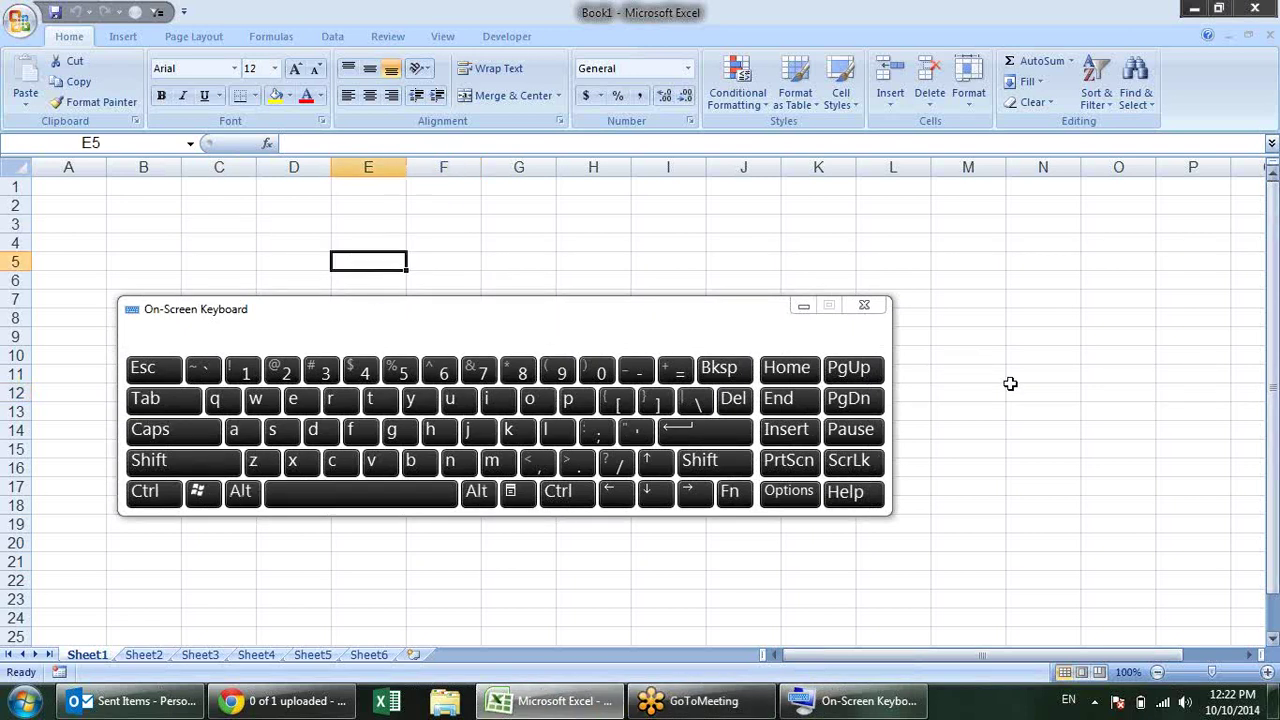
{"action": "left_click", "coordinate": [803, 305]}
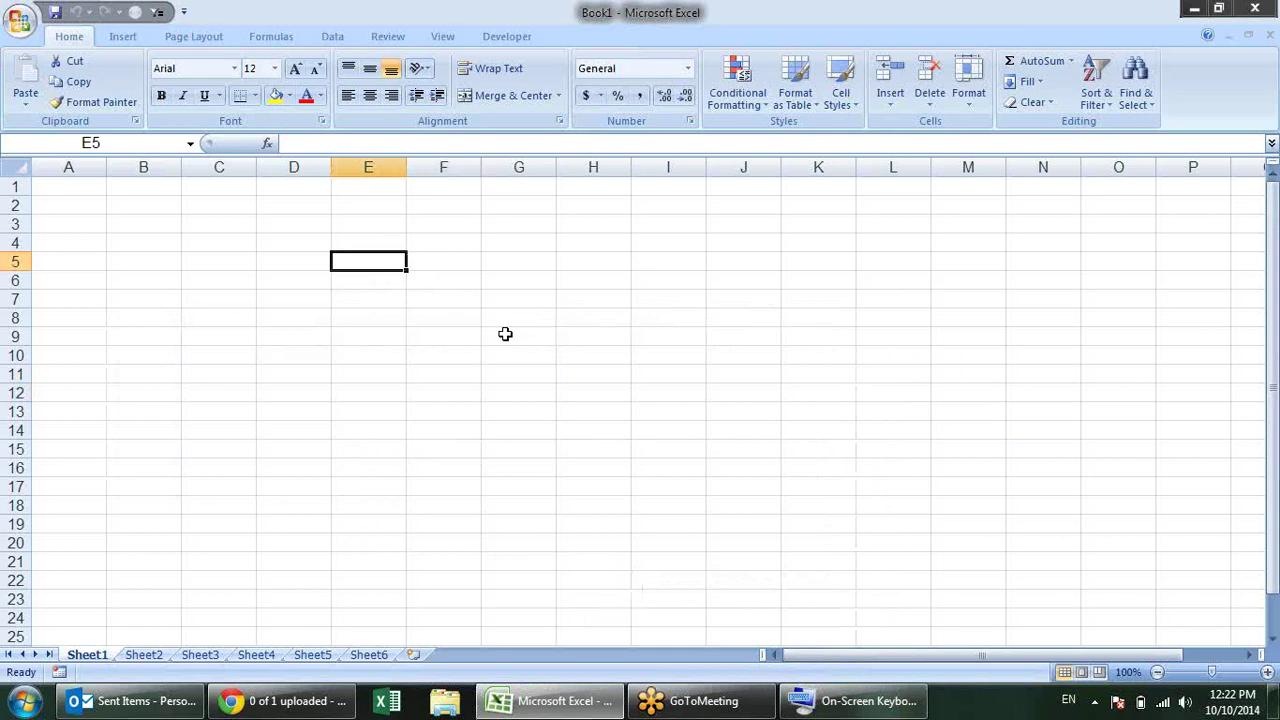
Step: Select G9 and open the Home tab Borders dropdown with Alt, H, B
{"action": "left_click", "coordinate": [505, 334]}
{"action": "key", "text": "alt"}
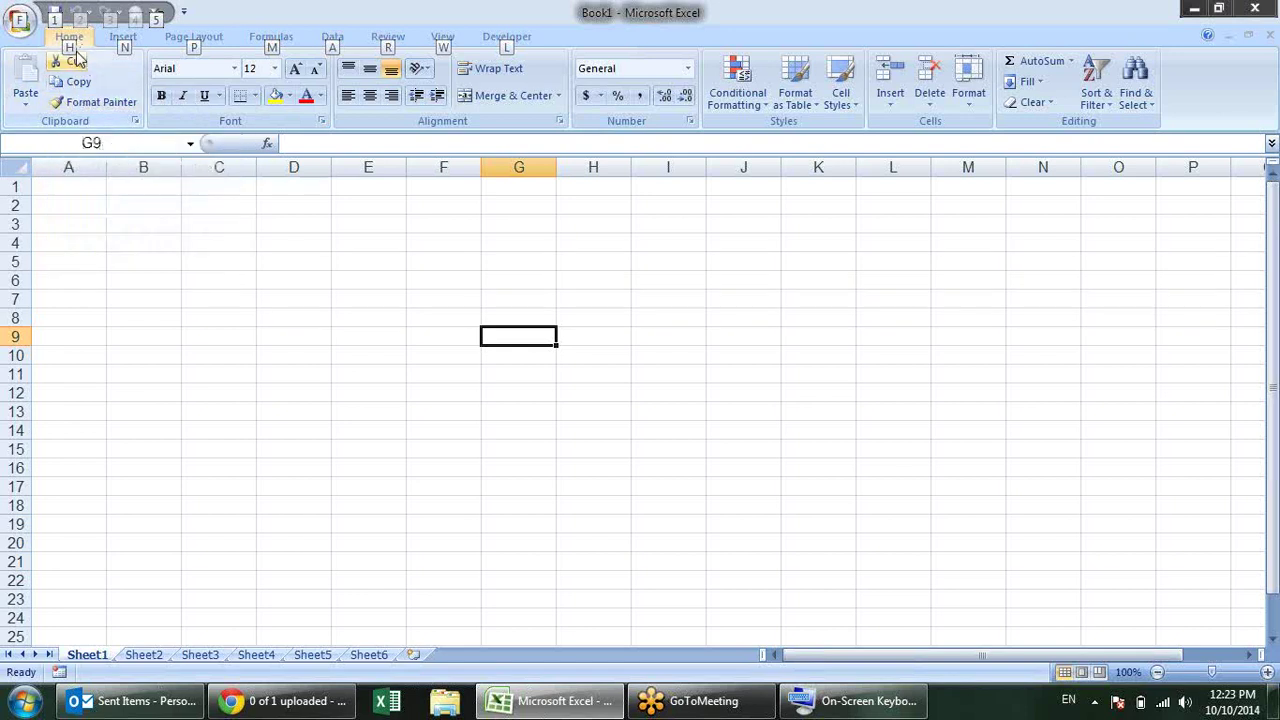
{"action": "key", "text": "h"}
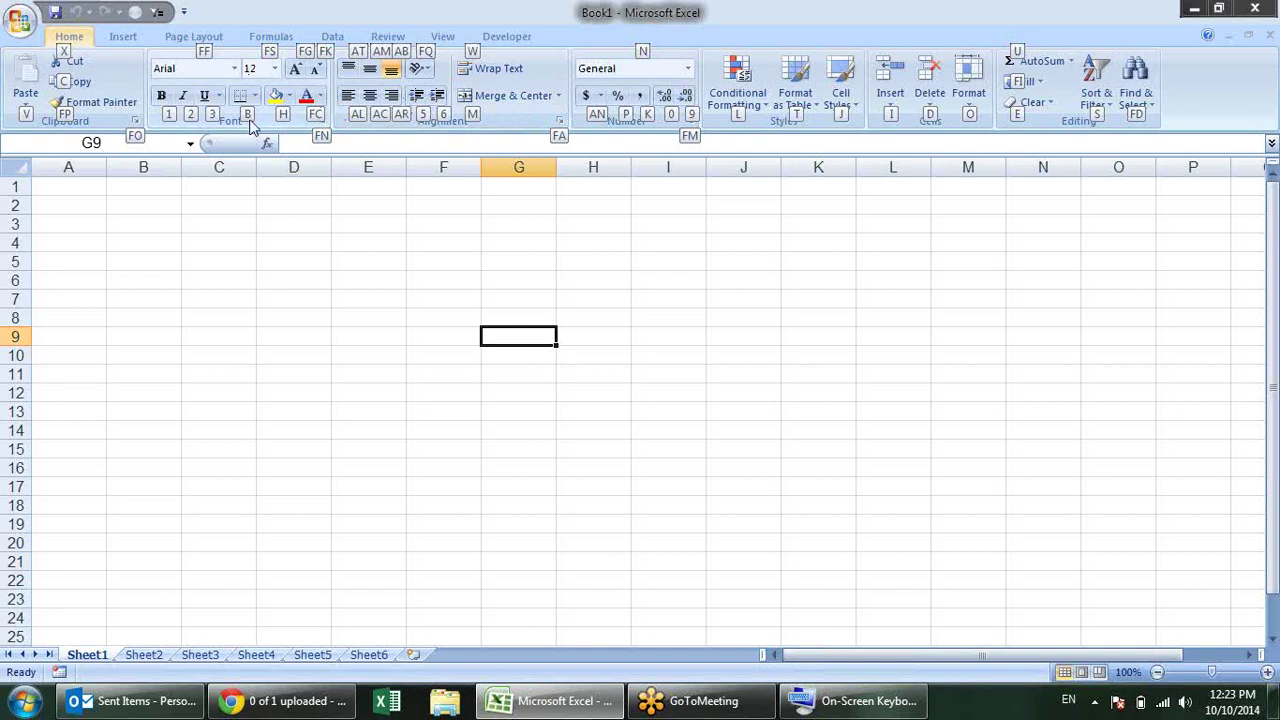
{"action": "key", "text": "b"}
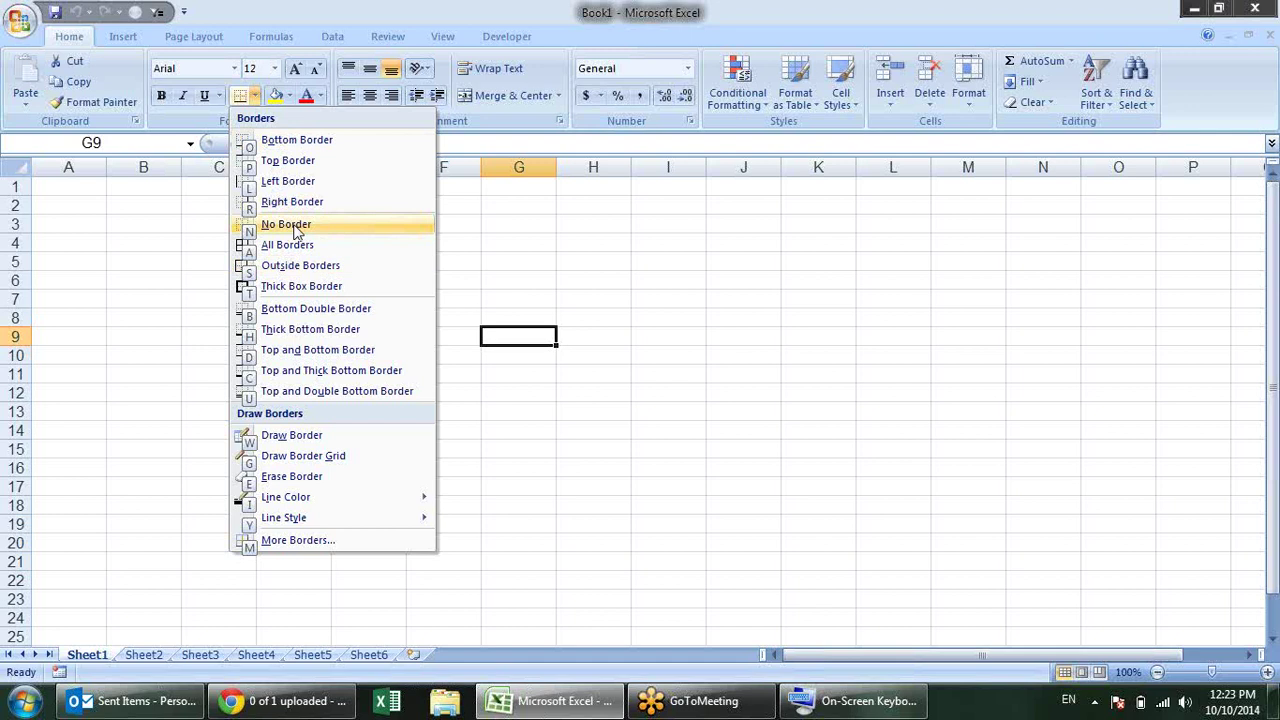
Step: Apply All Borders to G9, then to the range C3:E11 via Alt, H, B, A
{"action": "left_click", "coordinate": [255, 250]}
{"action": "left_click", "coordinate": [328, 281]}
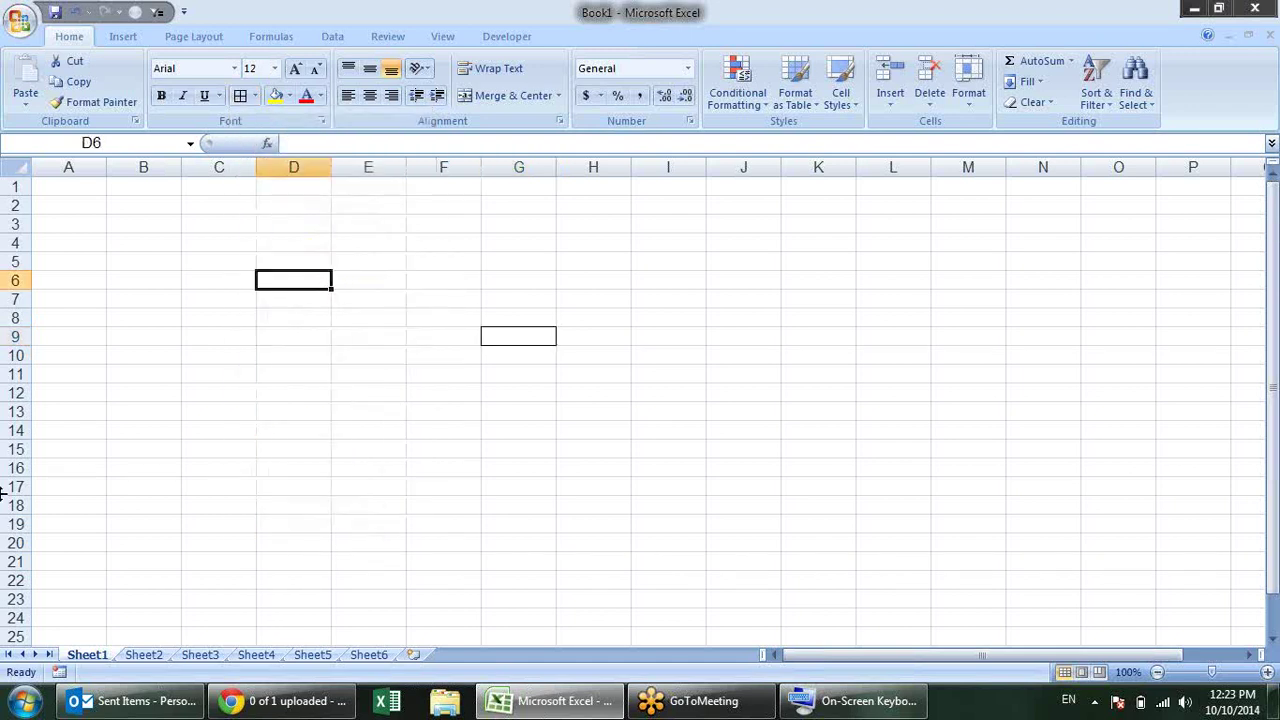
{"action": "left_click", "coordinate": [222, 218]}
{"action": "left_click_drag", "start_coordinate": [222, 218], "coordinate": [383, 374]}
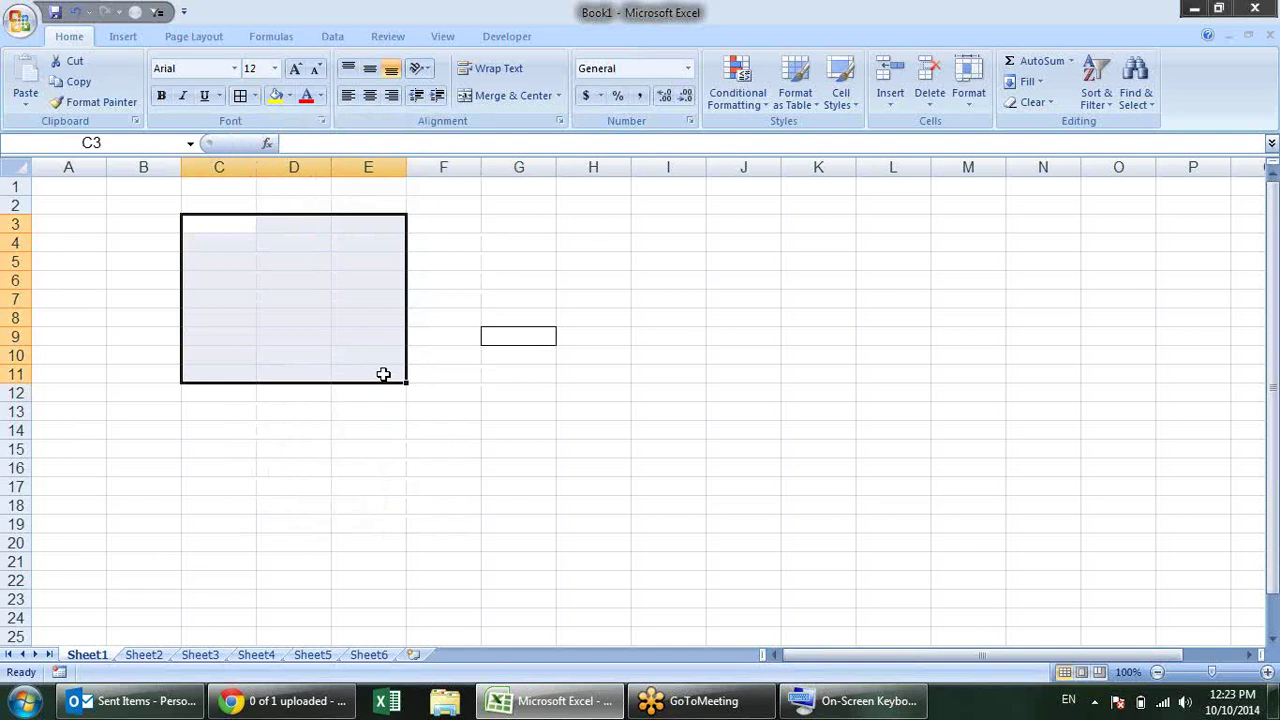
{"action": "key", "text": "alt"}
{"action": "key", "text": "h"}
{"action": "key", "text": "b"}
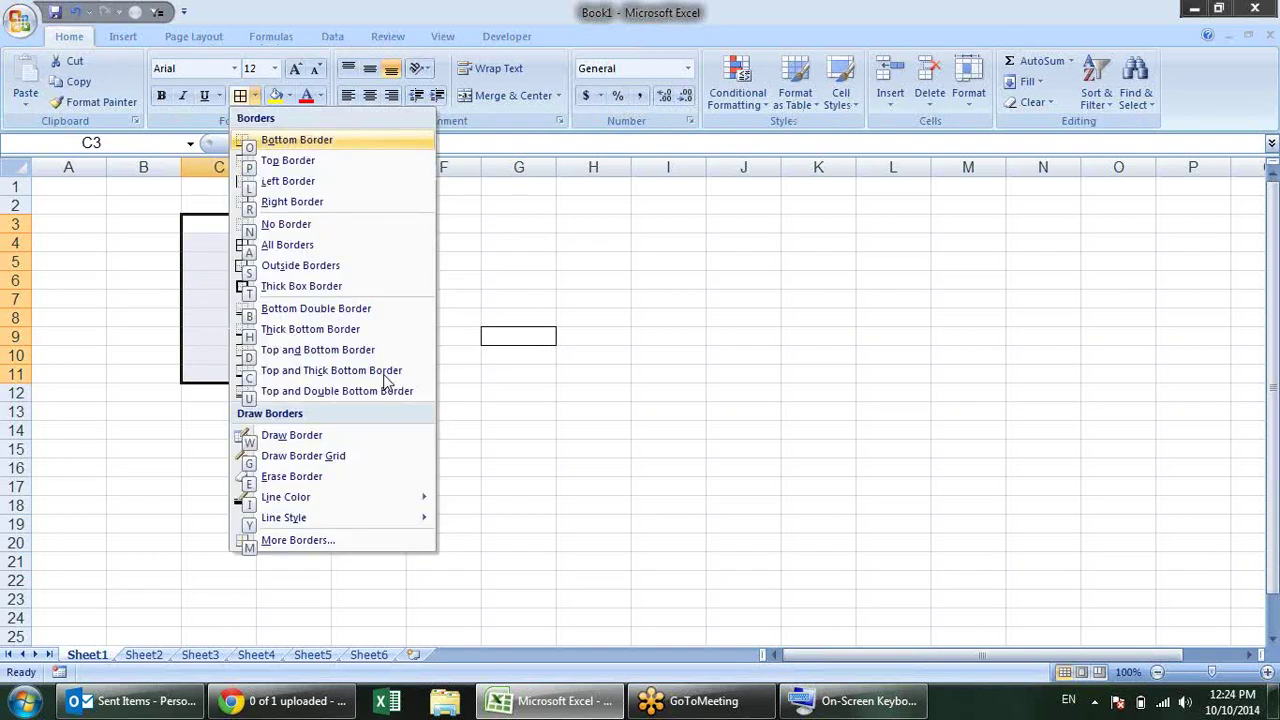
{"action": "key", "text": "a"}
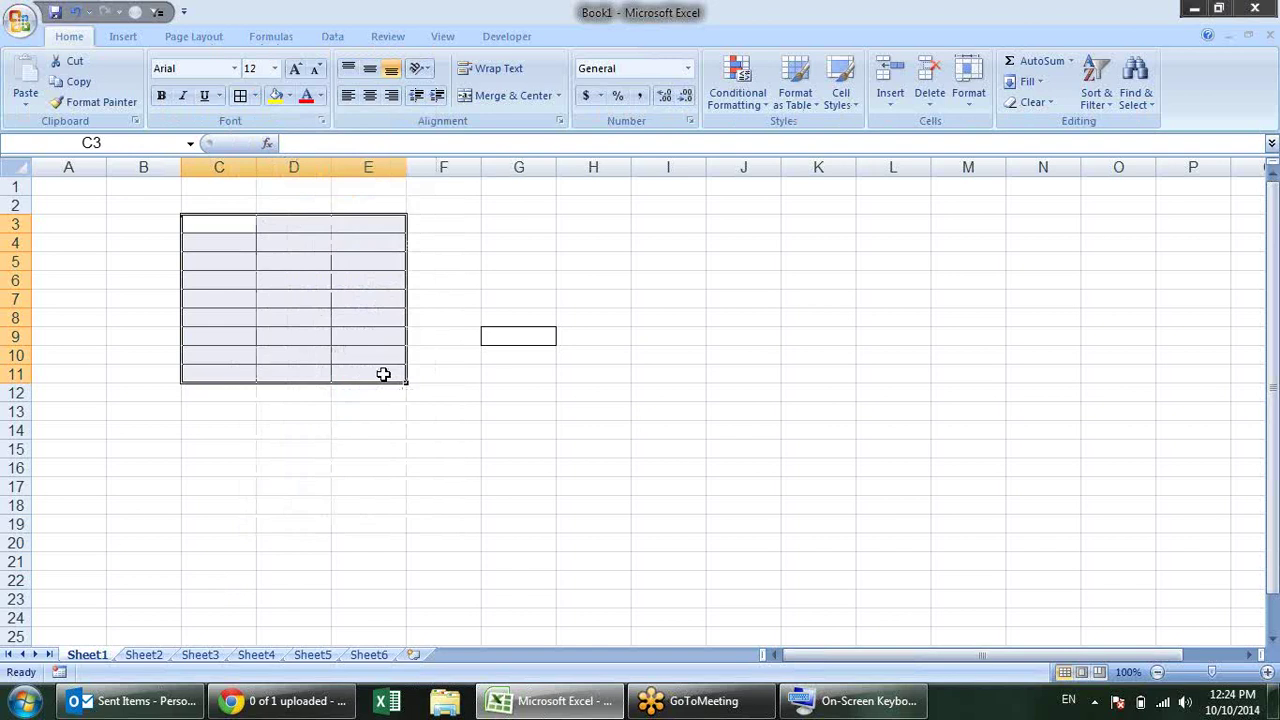
{"action": "left_click", "coordinate": [383, 289]}
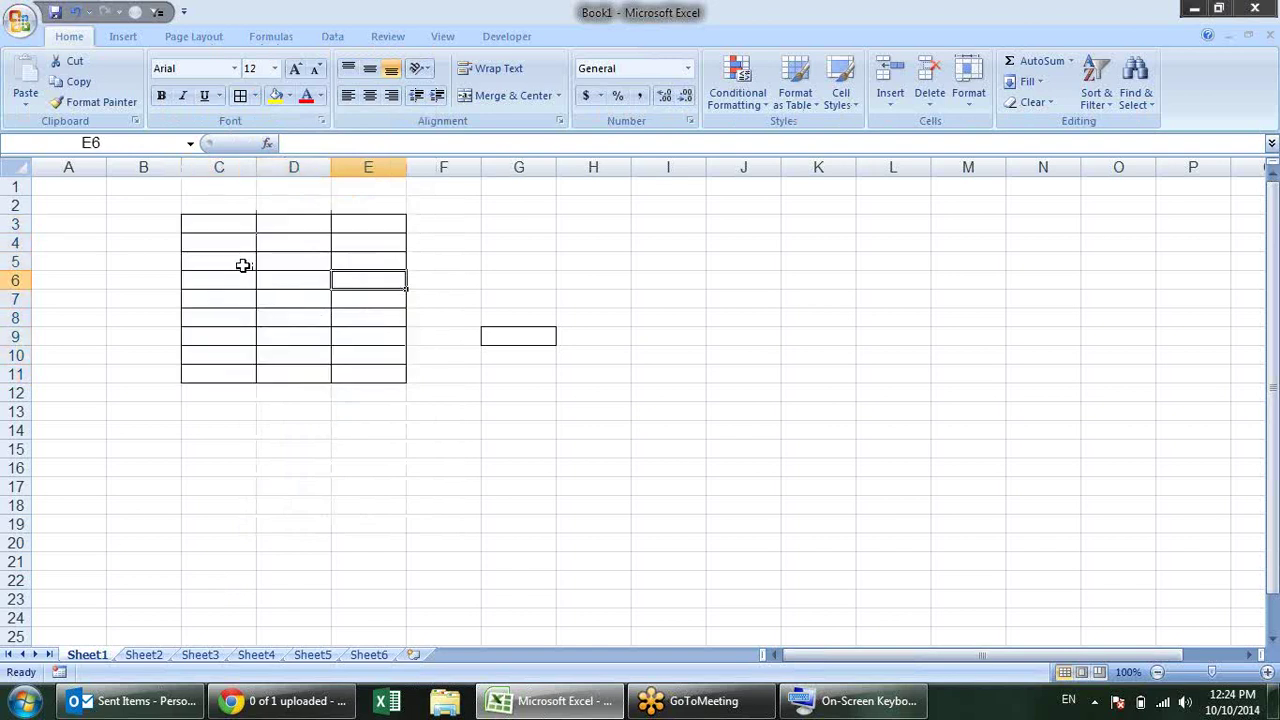
Step: Merge & Center the block C5:E7 into one cell
{"action": "left_click_drag", "start_coordinate": [240, 263], "coordinate": [343, 301]}
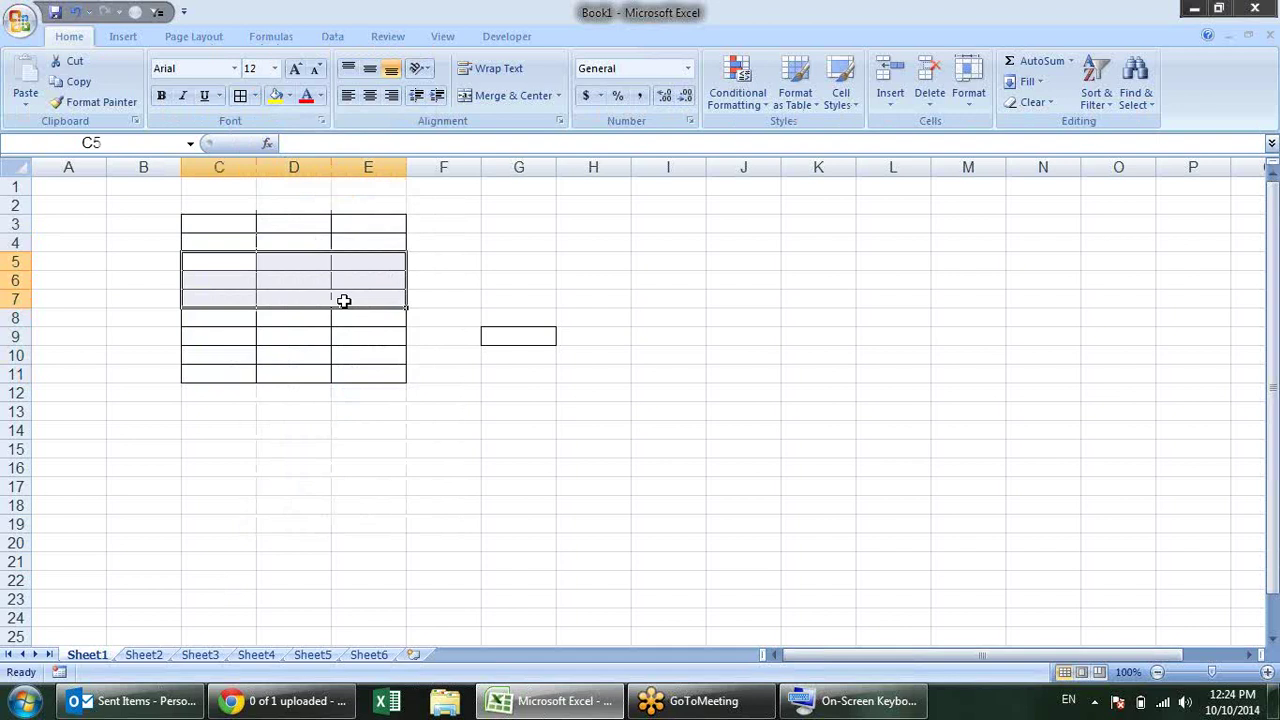
{"action": "key", "text": "alt"}
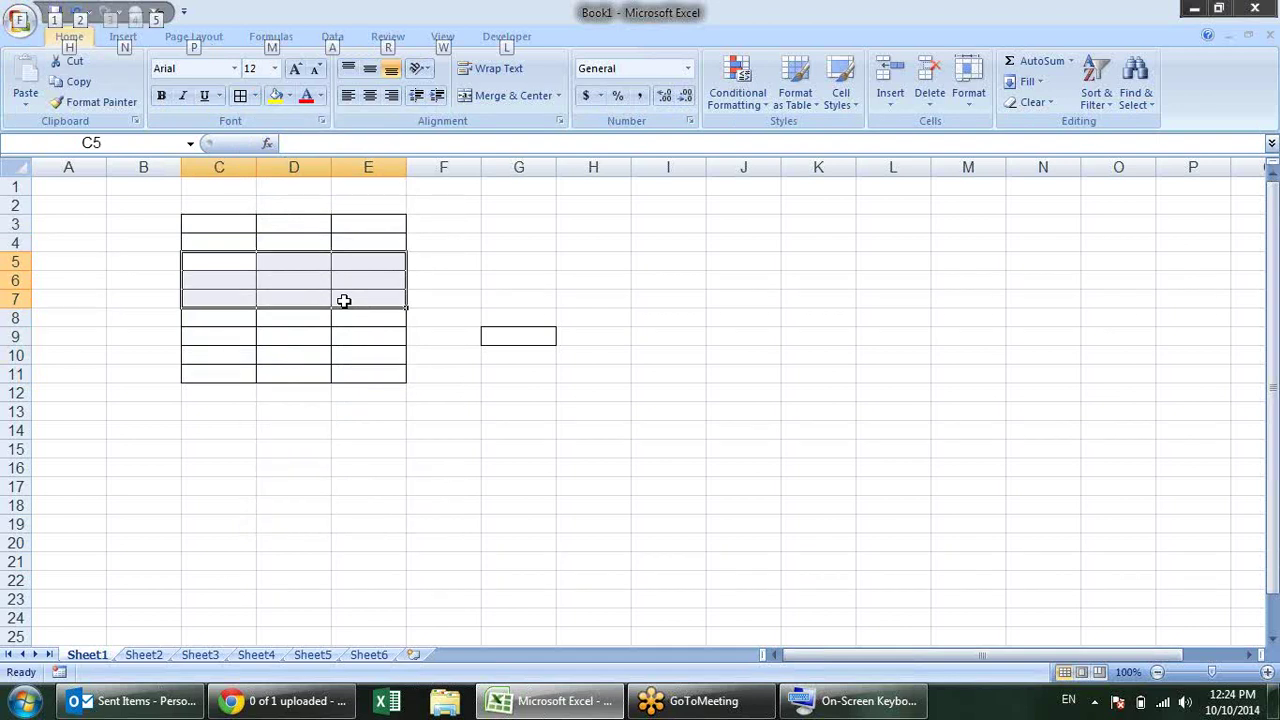
{"action": "key", "text": "h"}
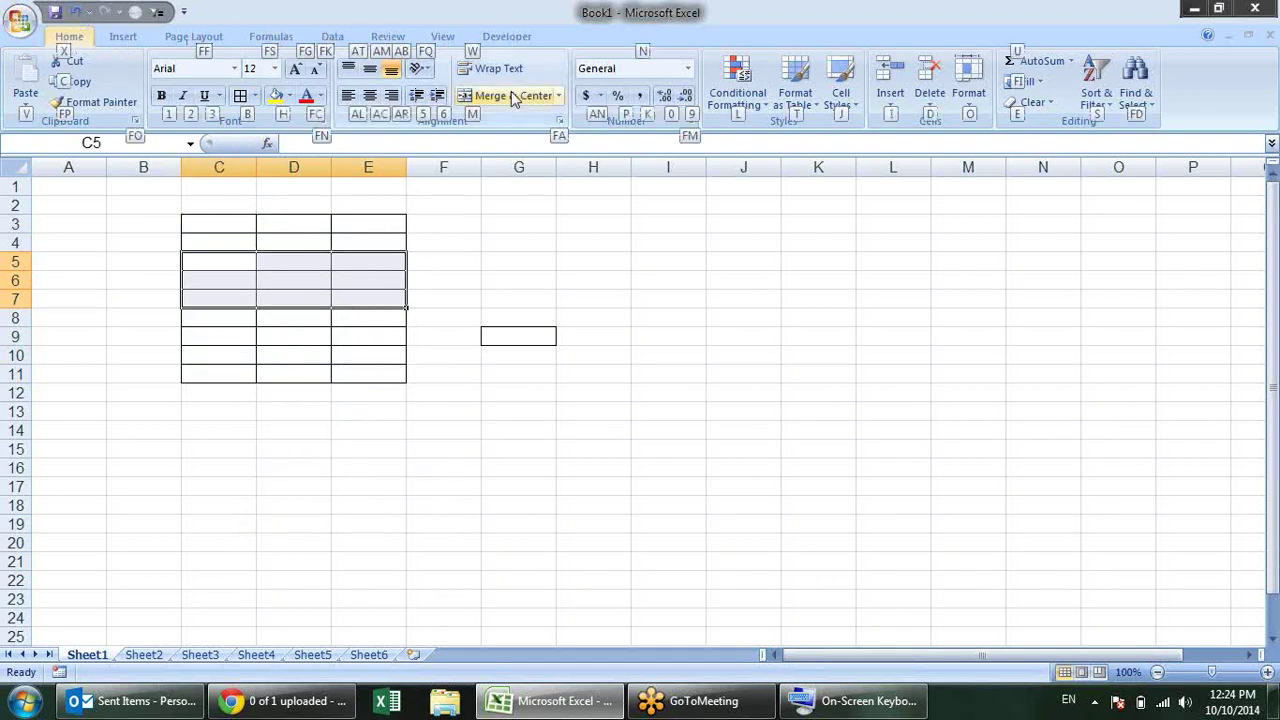
{"action": "key", "text": "m"}
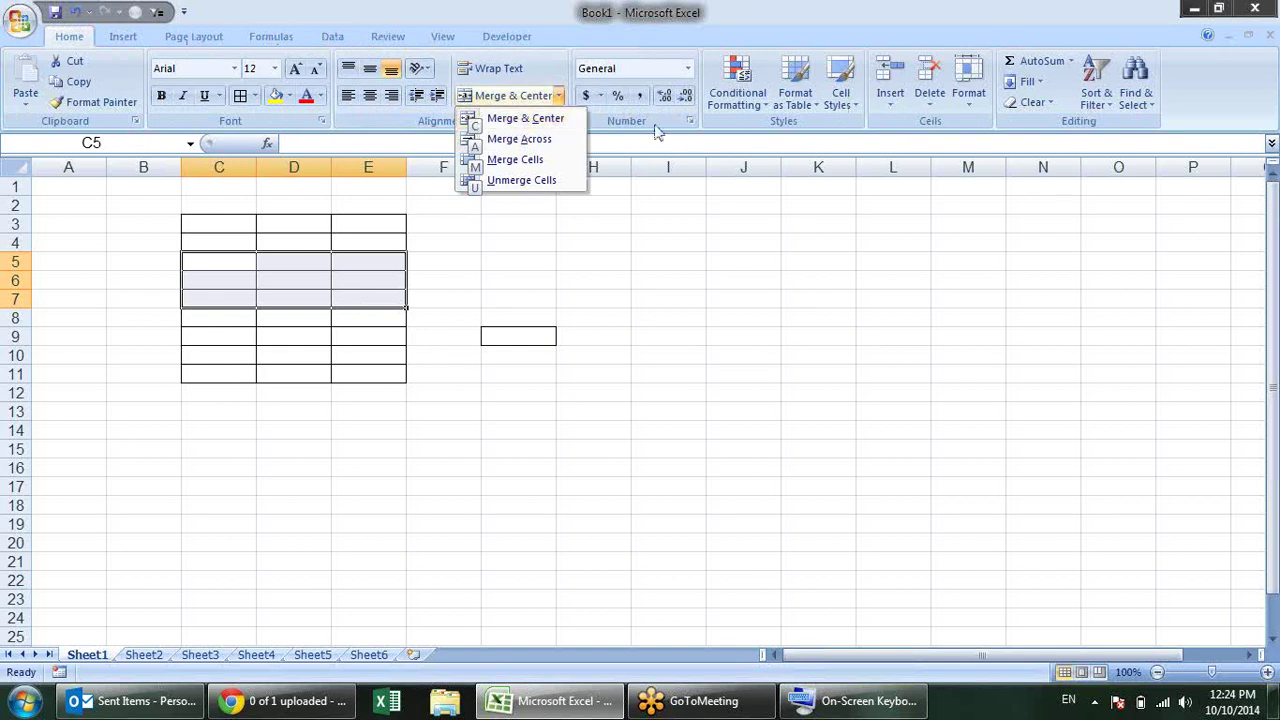
{"action": "left_click", "coordinate": [515, 124]}
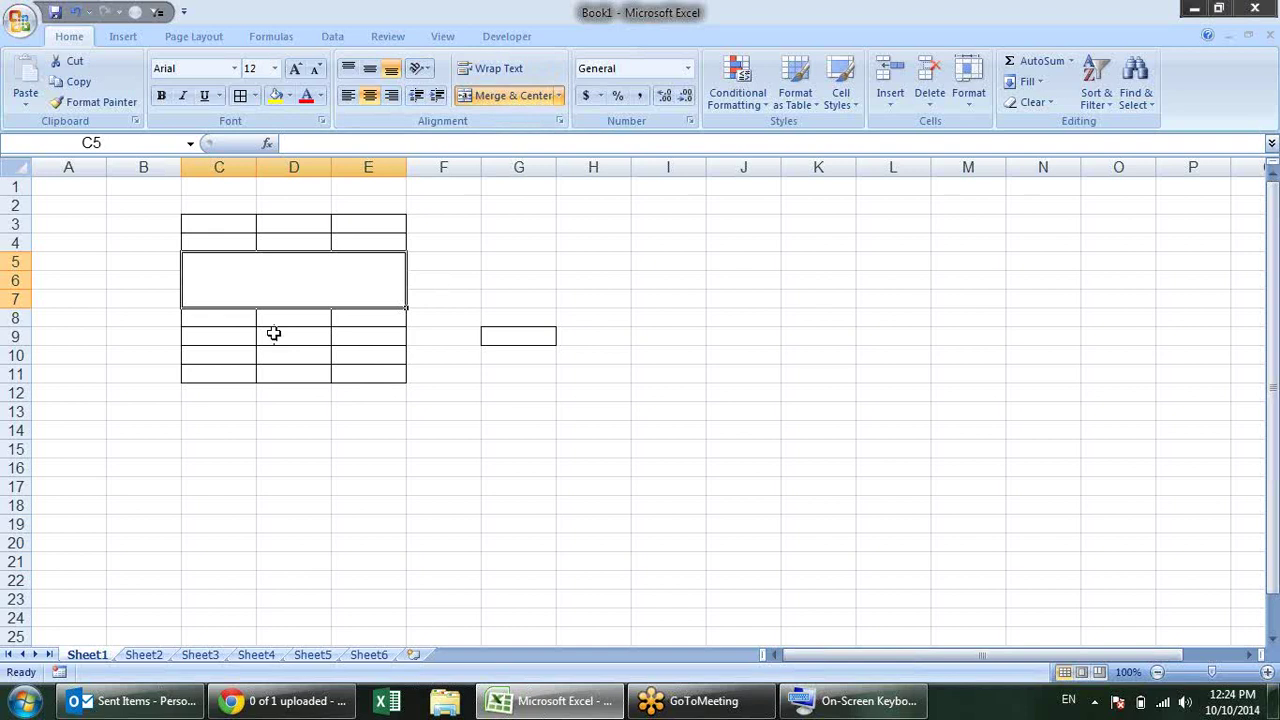
Step: Merge C9:E10 with Alt, H, M, C, then unmerge it again
{"action": "left_click_drag", "start_coordinate": [214, 331], "coordinate": [378, 357]}
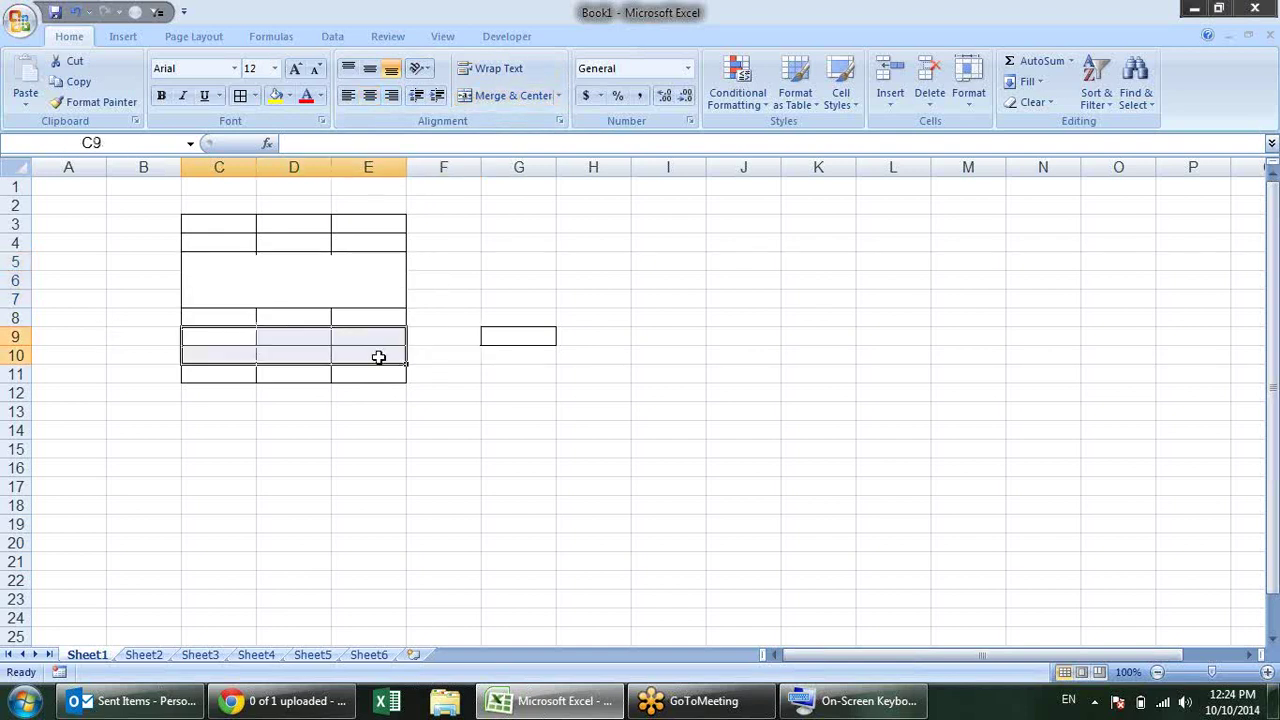
{"action": "key", "text": "alt+h"}
{"action": "key", "text": "m"}
{"action": "key", "text": "c"}
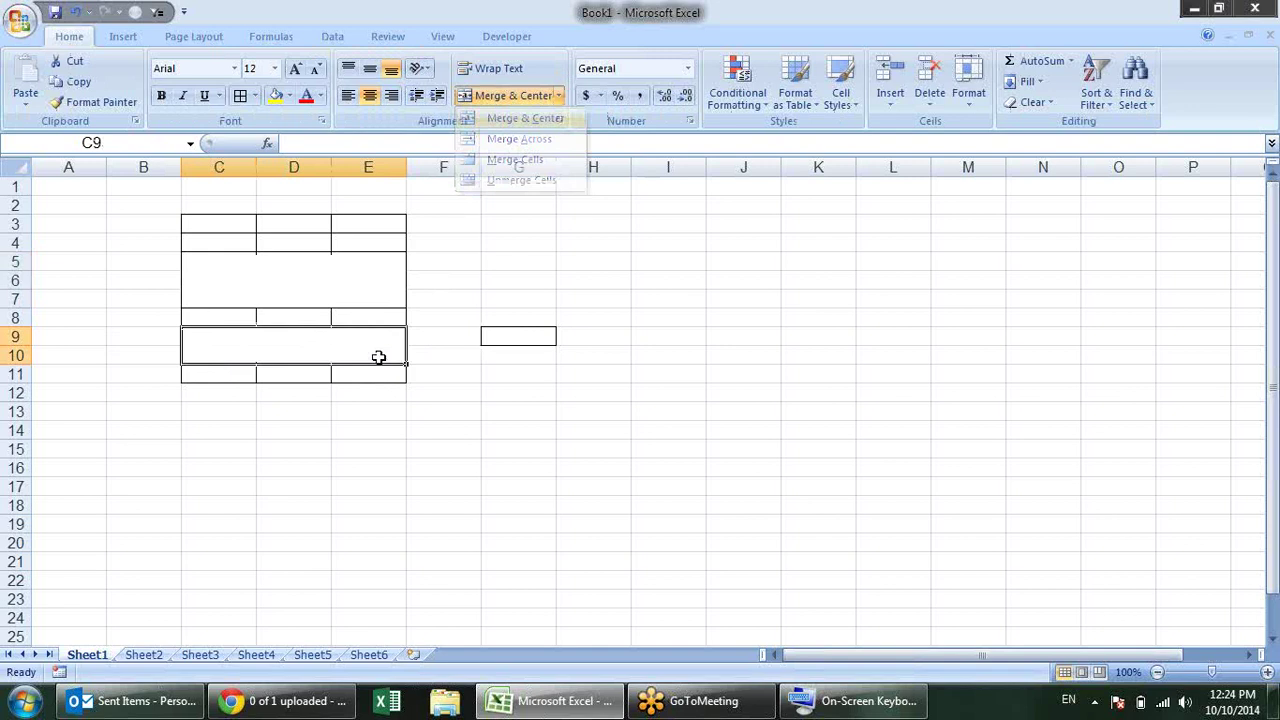
{"action": "left_click", "coordinate": [378, 357]}
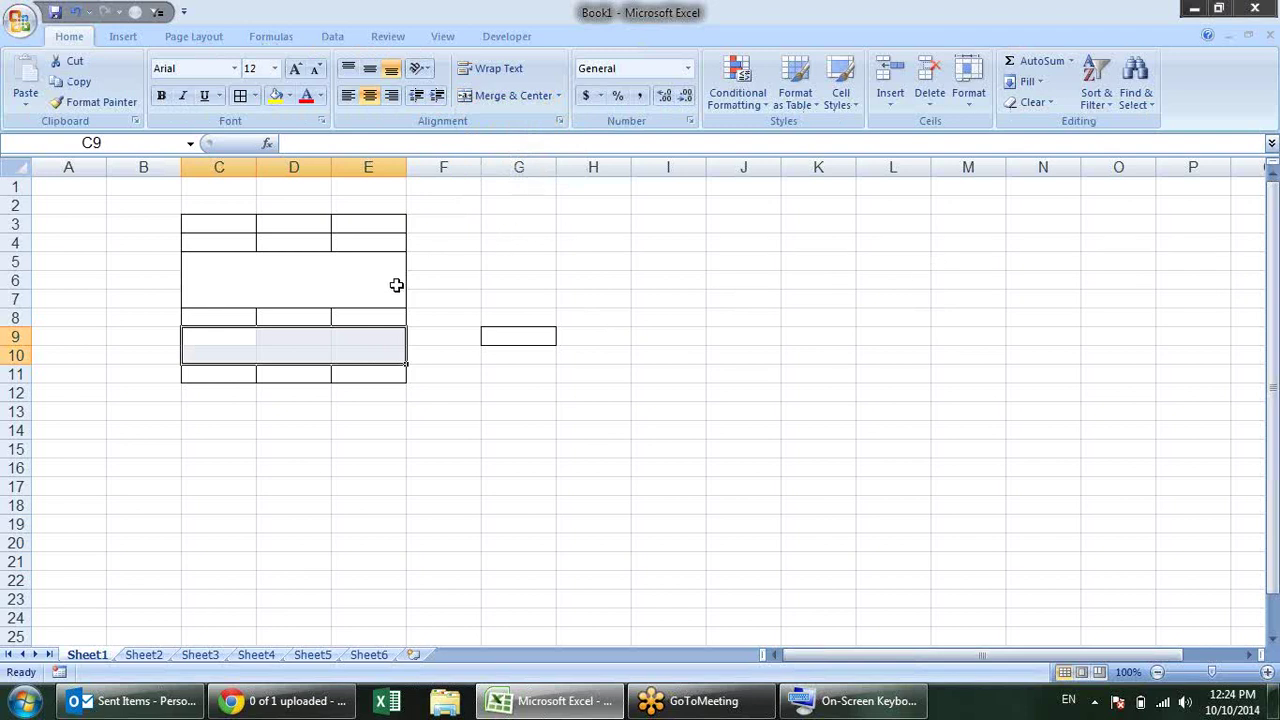
{"action": "key", "text": "alt+h"}
Step: Reapply All Borders to C9:E10 and unmerge C5:E7 back into separate cells
{"action": "key", "text": "b"}
{"action": "key", "text": "a"}
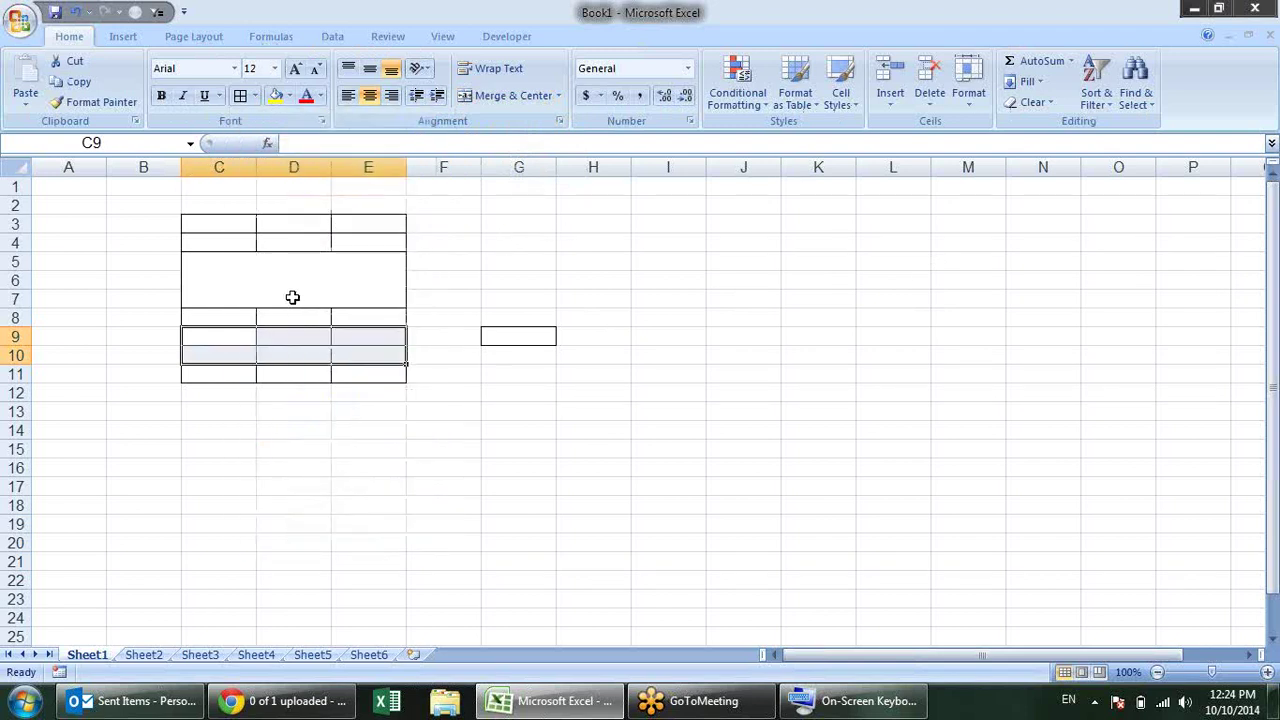
{"action": "left_click", "coordinate": [293, 297]}
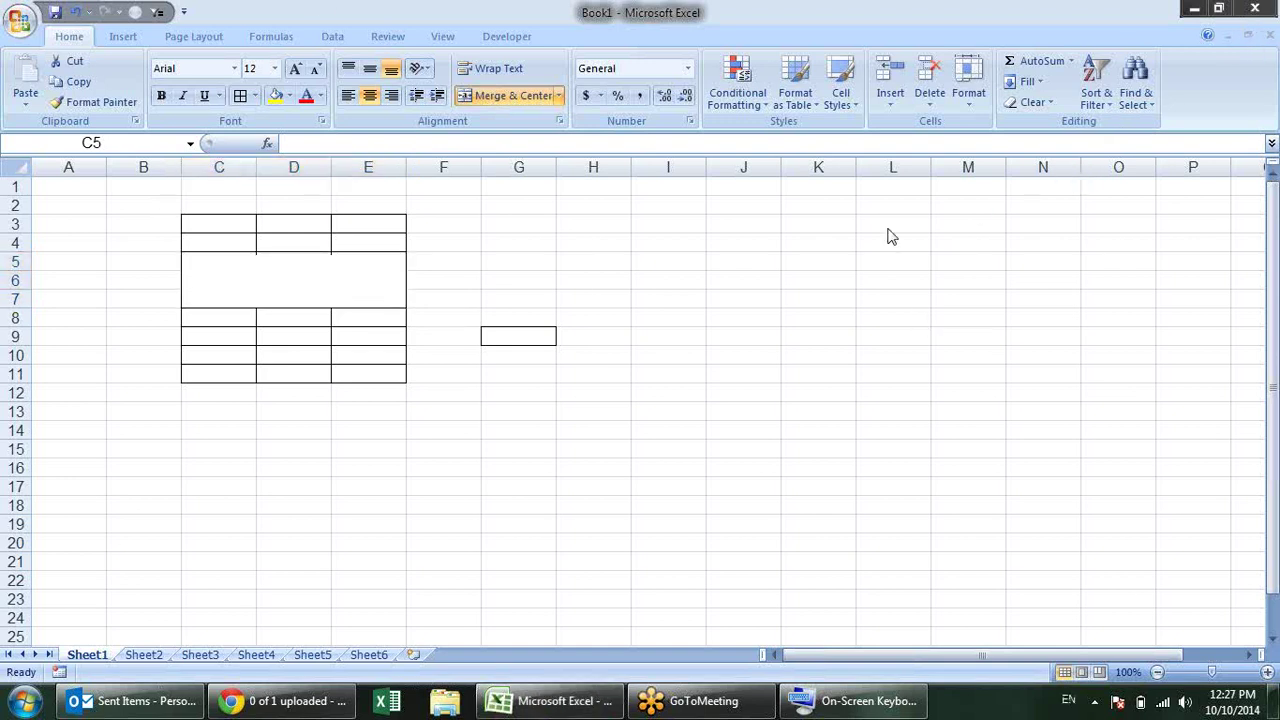
{"action": "left_click", "coordinate": [1017, 48]}
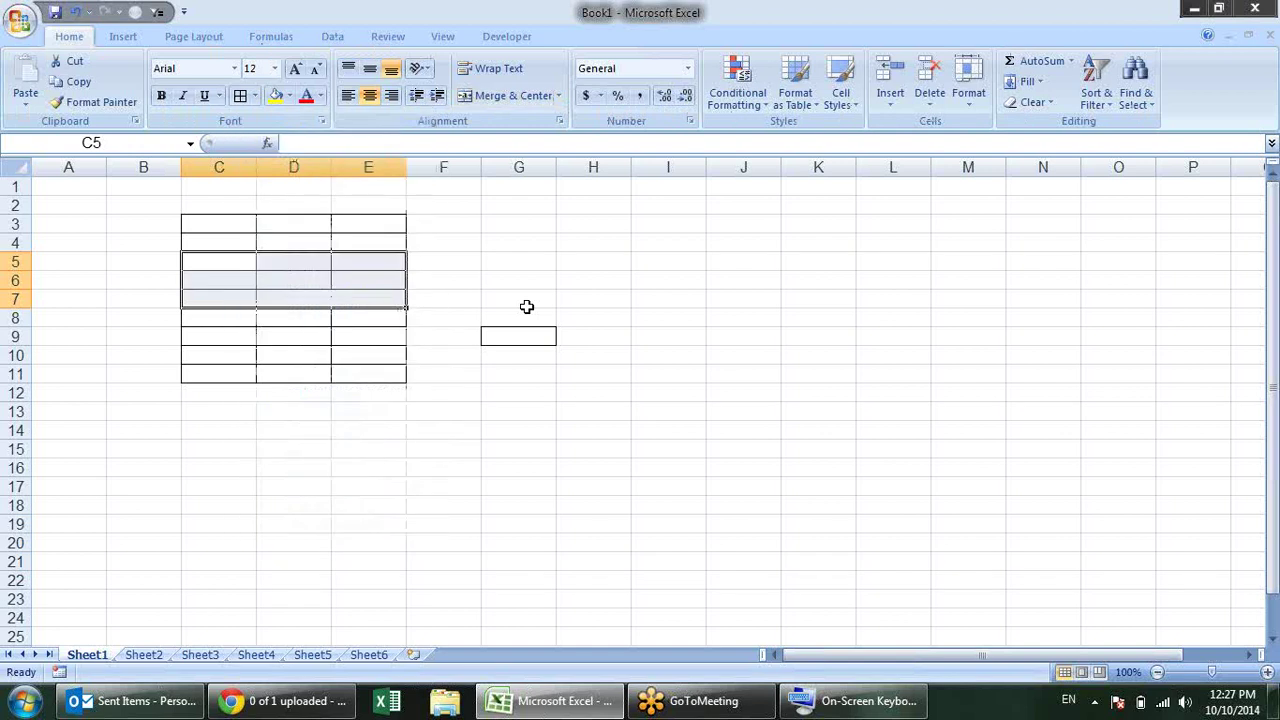
{"action": "left_click", "coordinate": [509, 286]}
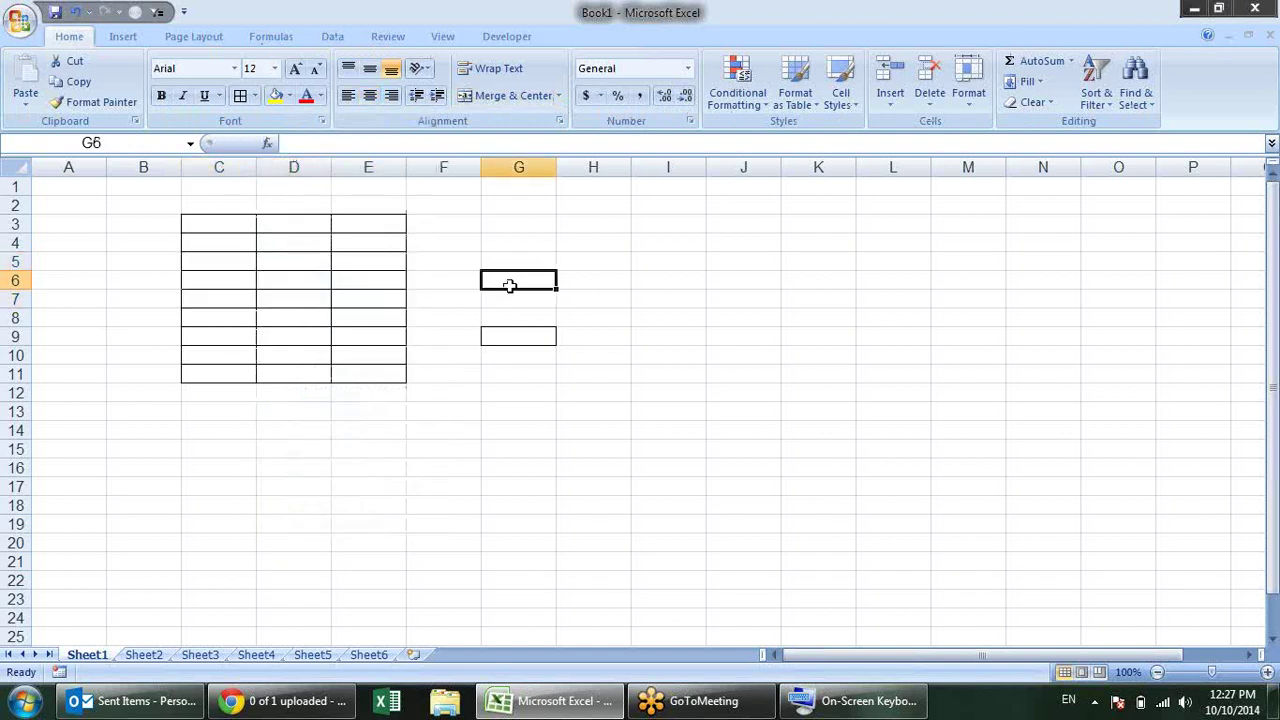
{"action": "left_click", "coordinate": [331, 37]}
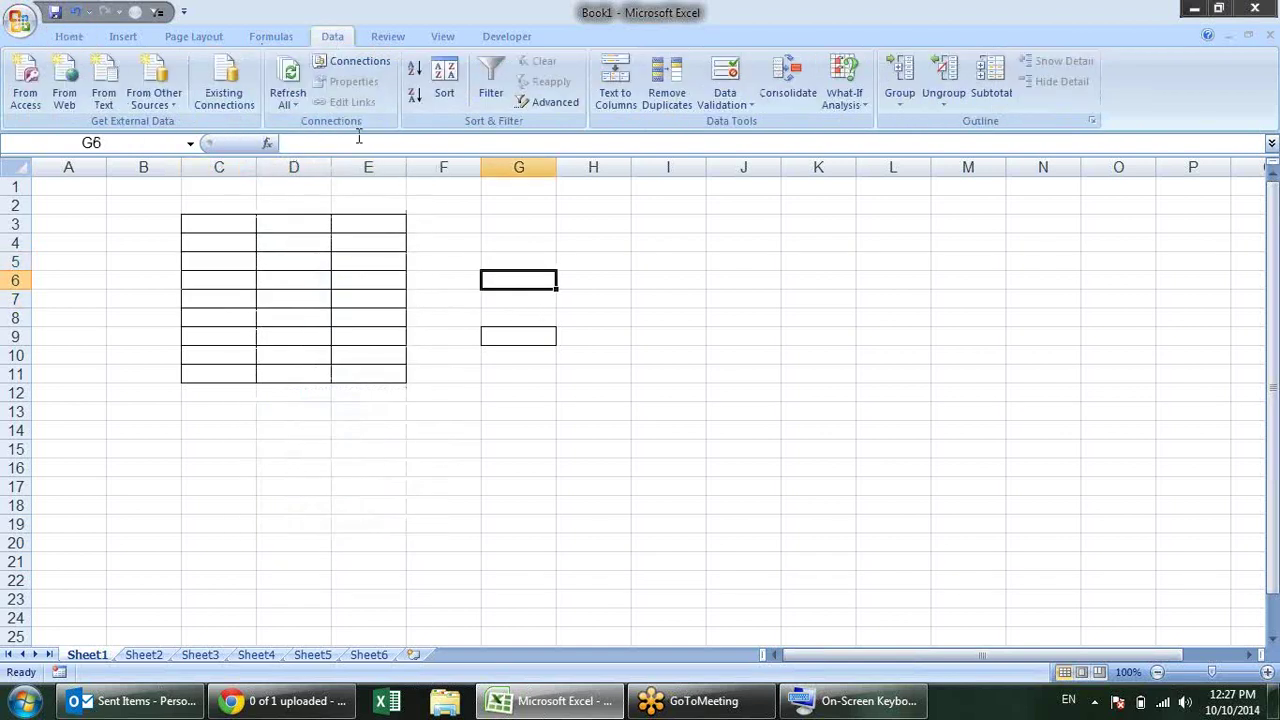
Step: Fill C3:E8 with 1 using Ctrl+Enter, then select C3:E3
{"action": "left_click_drag", "start_coordinate": [218, 222], "coordinate": [370, 225]}
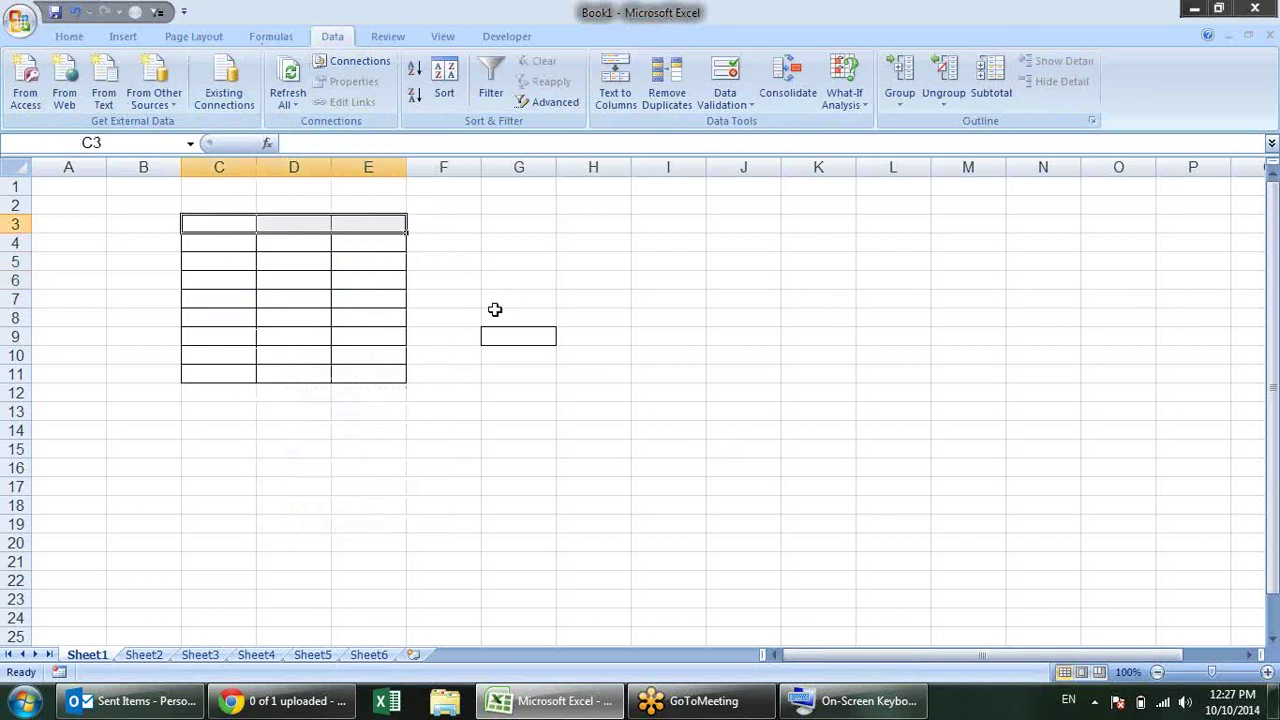
{"action": "key", "text": "shift+Down"}
{"action": "key", "text": "shift+Down"}
{"action": "key", "text": "shift+Down"}
{"action": "key", "text": "shift+Down"}
{"action": "key", "text": "shift+Down"}
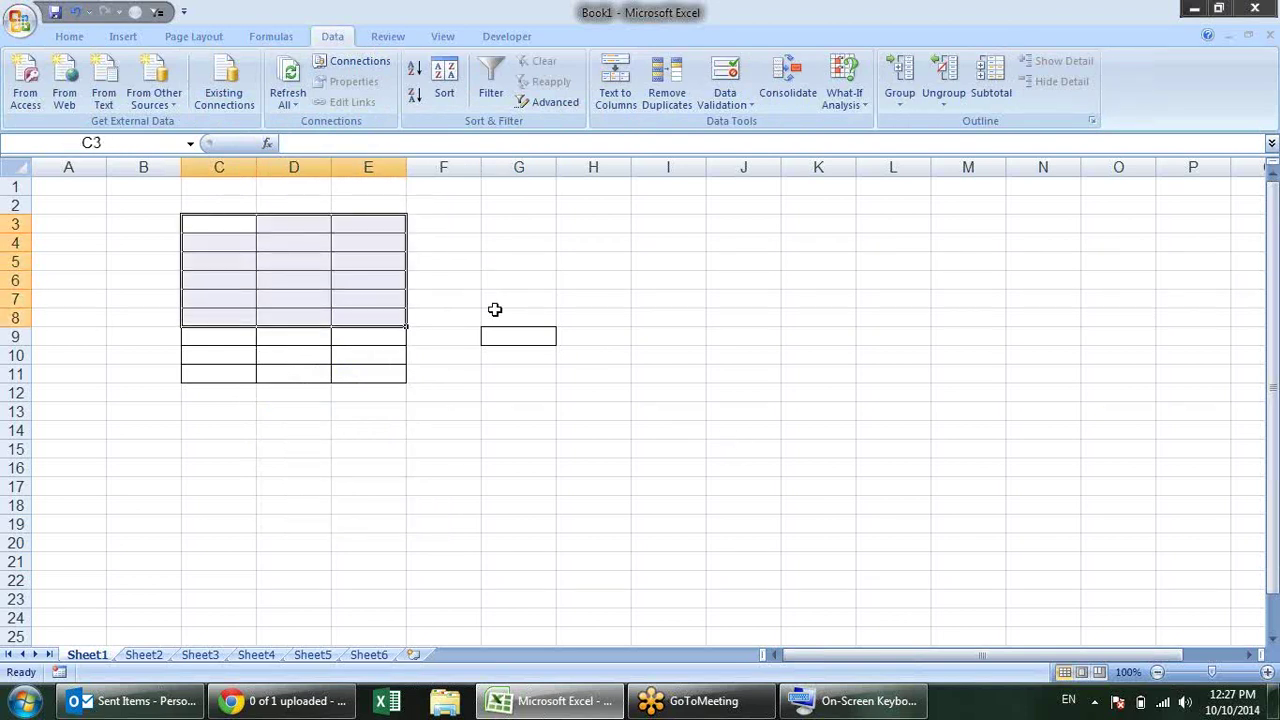
{"action": "type", "text": "1"}
{"action": "key", "text": "ctrl+Return"}
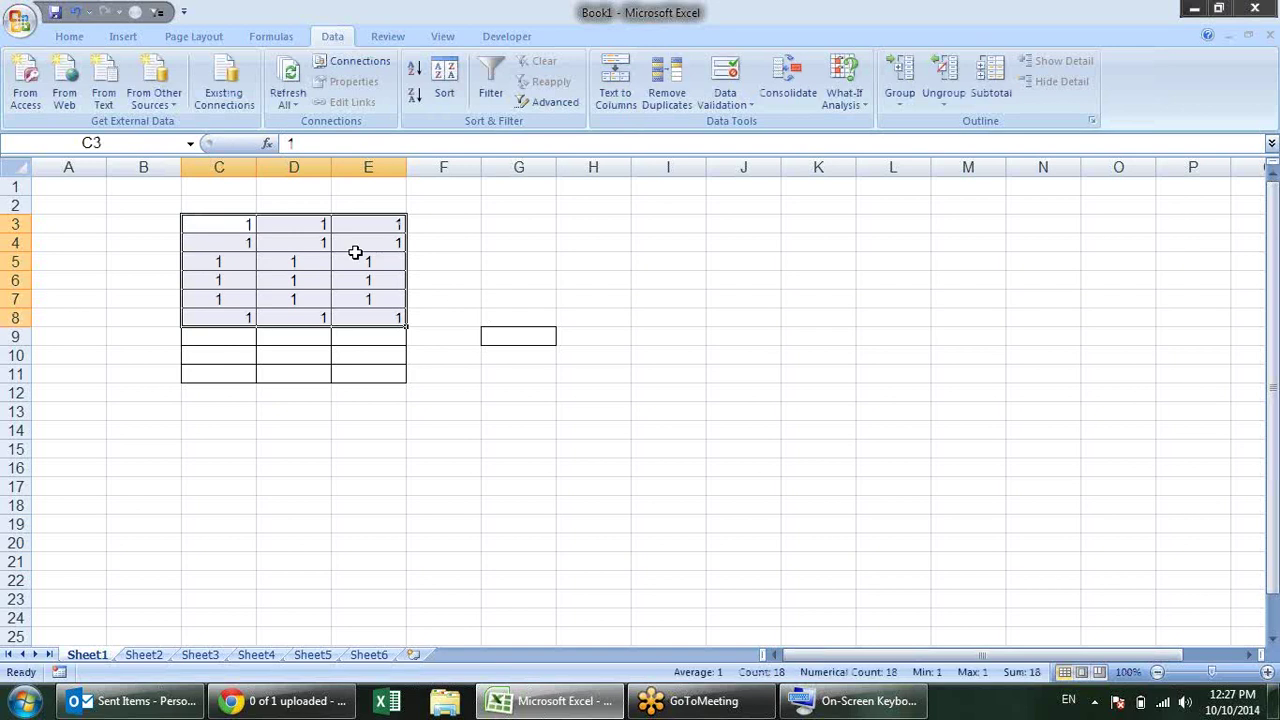
{"action": "left_click_drag", "start_coordinate": [214, 216], "coordinate": [359, 216]}
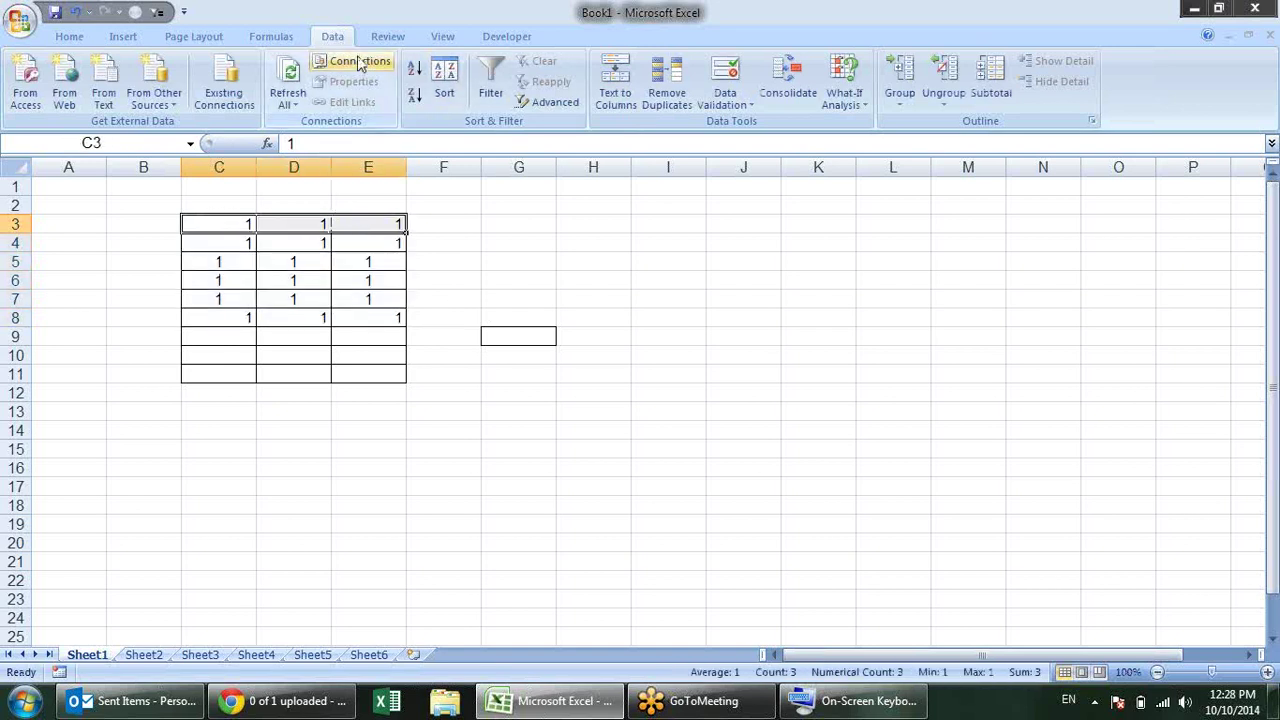
{"action": "key", "text": "alt"}
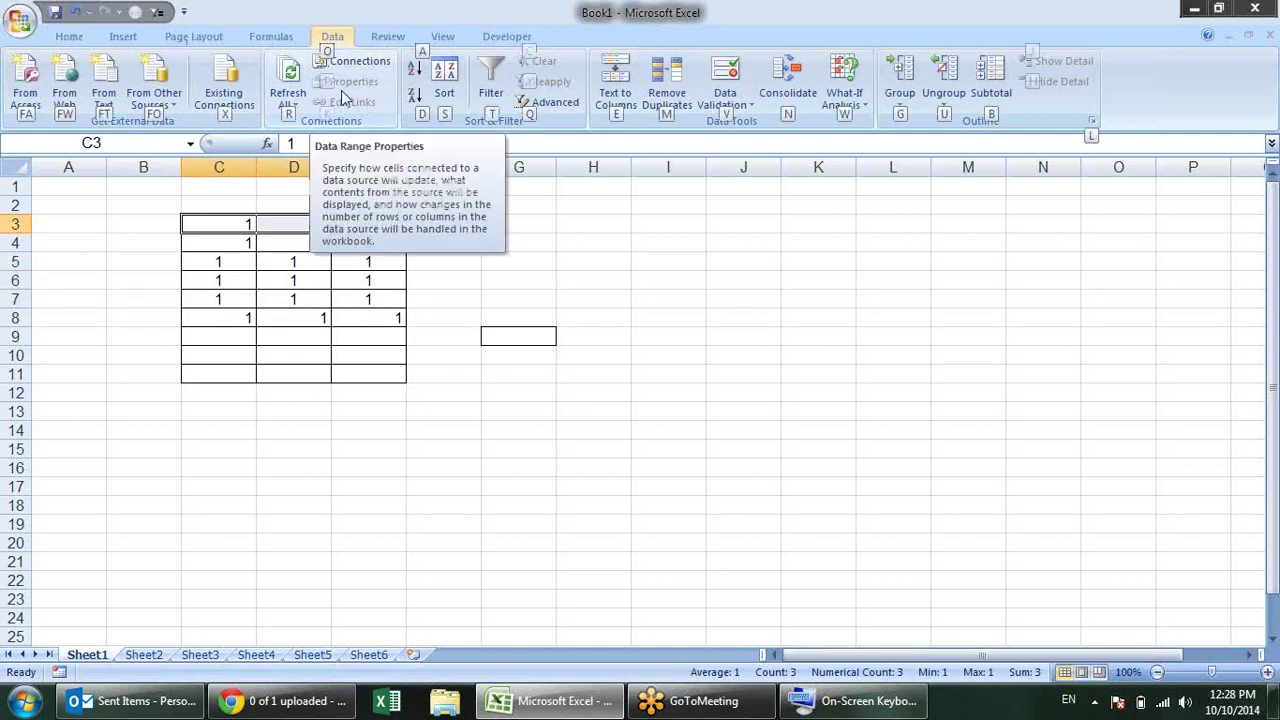
Step: Turn on AutoFilter for C3:E3 and check column E's filter list
{"action": "key", "text": "a"}
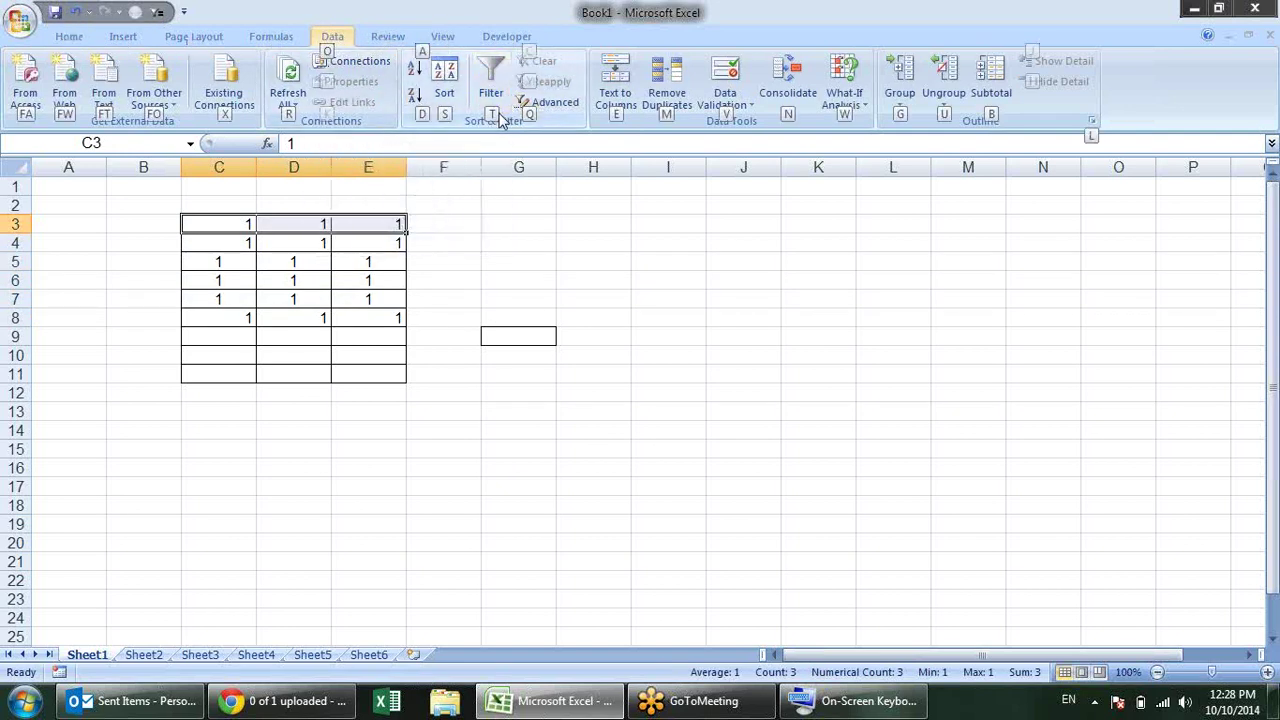
{"action": "key", "text": "t"}
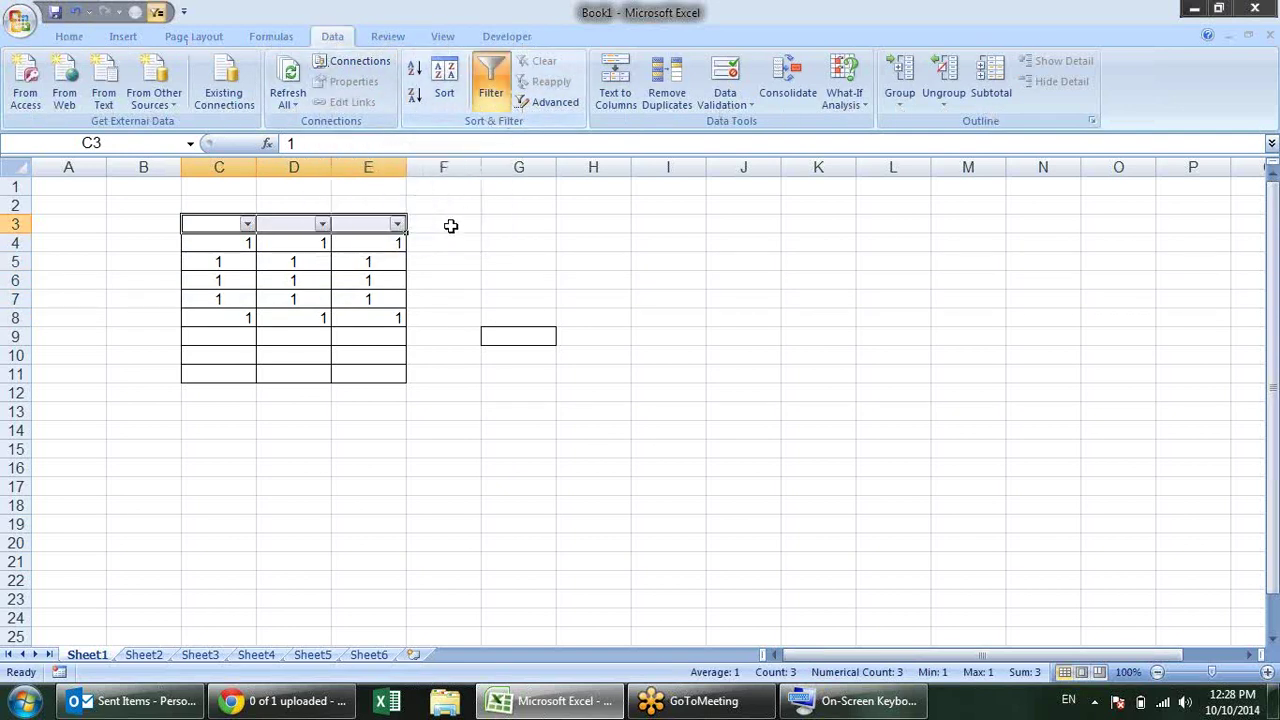
{"action": "left_click", "coordinate": [418, 264]}
{"action": "left_click", "coordinate": [397, 225]}
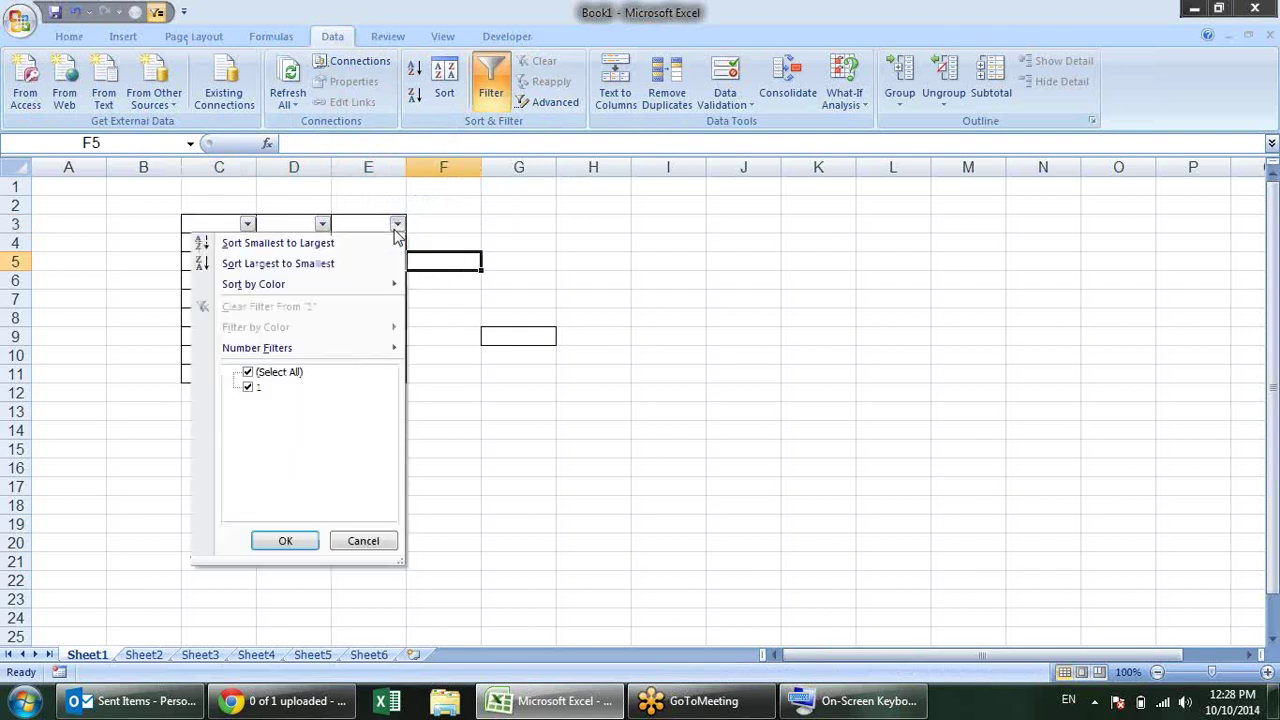
{"action": "left_click", "coordinate": [518, 225]}
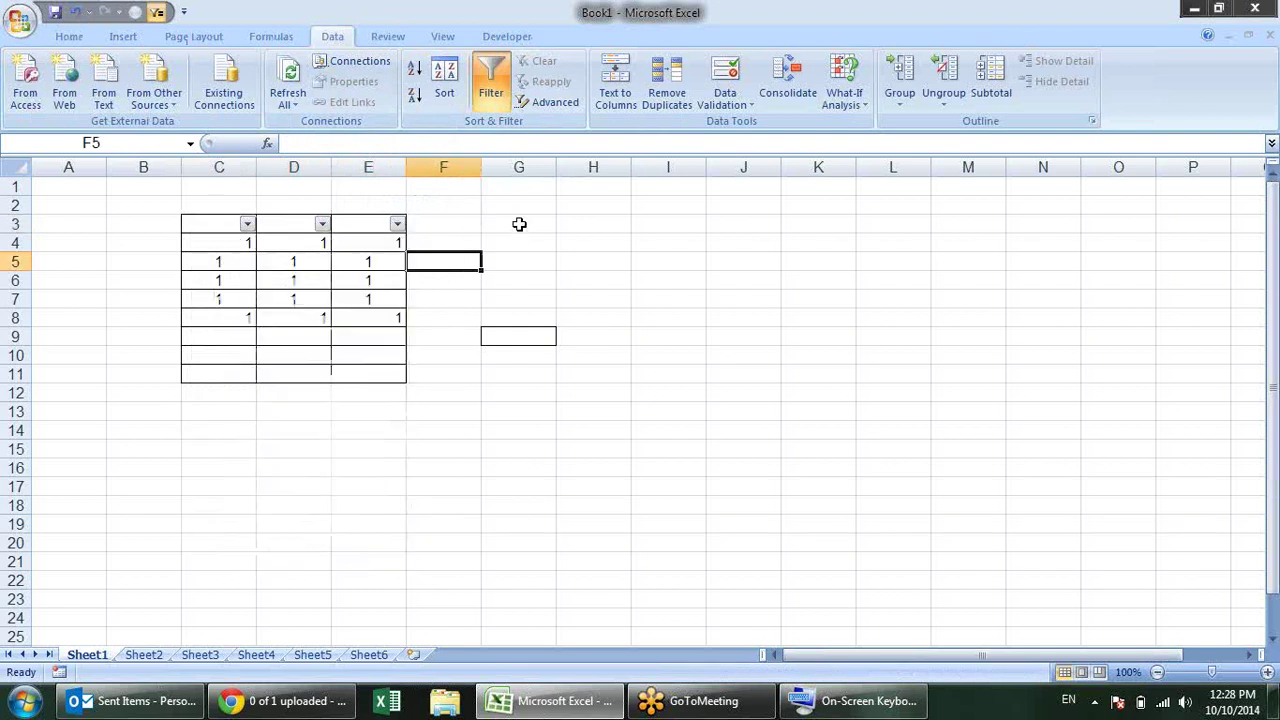
Step: From cell C3, open column C's filter menu with Alt+Down
{"action": "left_click", "coordinate": [202, 223]}
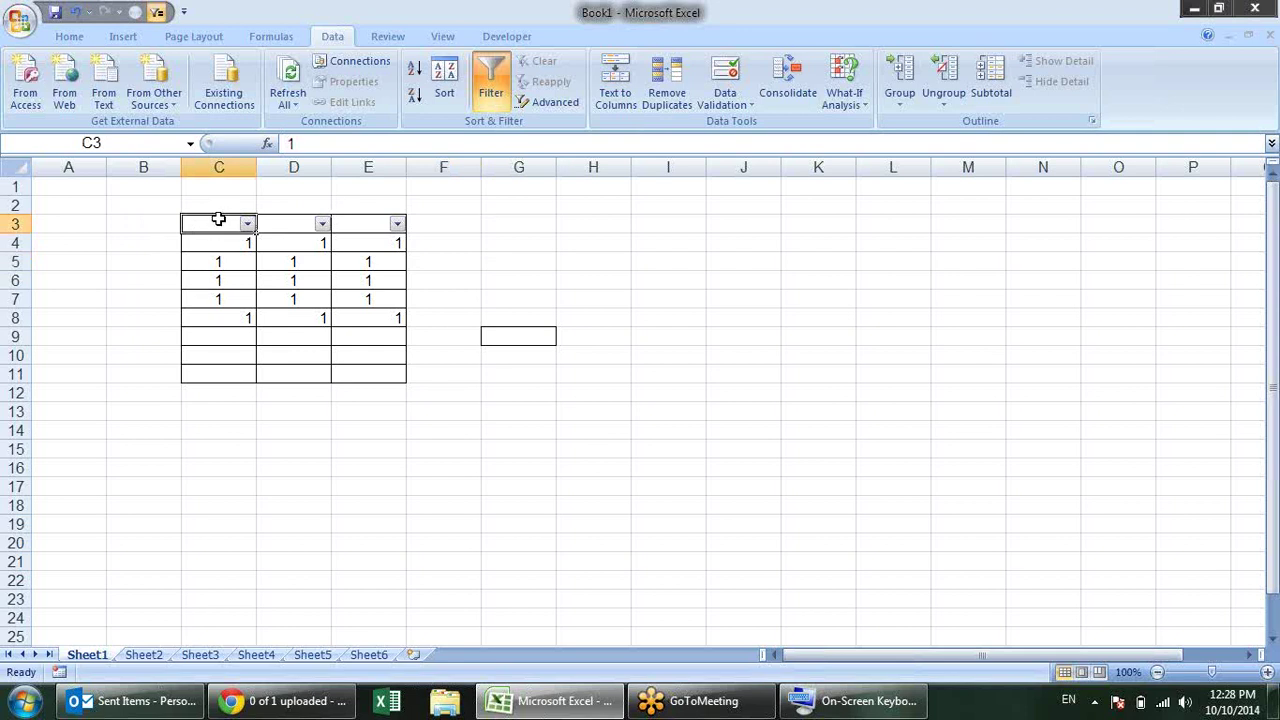
{"action": "key", "text": "Down"}
{"action": "key", "text": "Down"}
{"action": "key", "text": "Down"}
{"action": "key", "text": "Up"}
{"action": "key", "text": "Up"}
{"action": "key", "text": "Up"}
{"action": "key", "text": "alt+Down"}
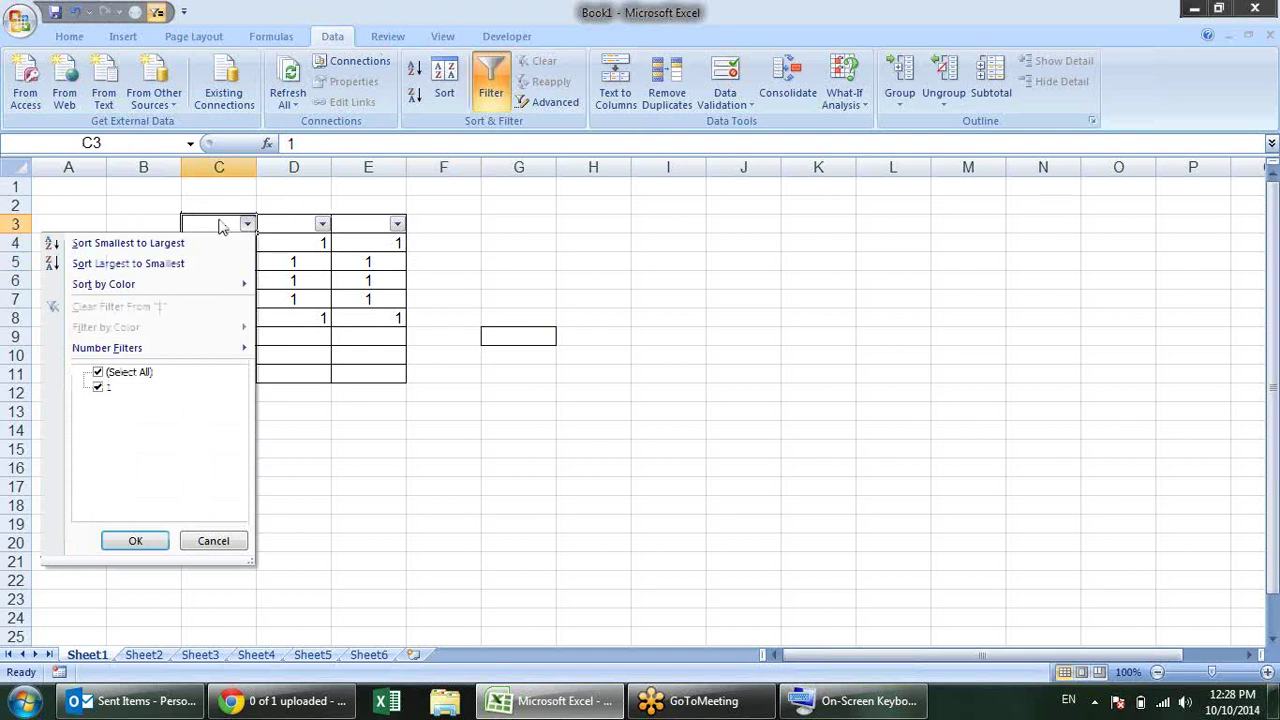
{"action": "key", "text": "Escape"}
{"action": "key", "text": "alt+Down"}
Step: Remove the AutoFilter from row 3 with Ctrl+Shift+L, ending on cell E3
{"action": "key", "text": "Escape"}
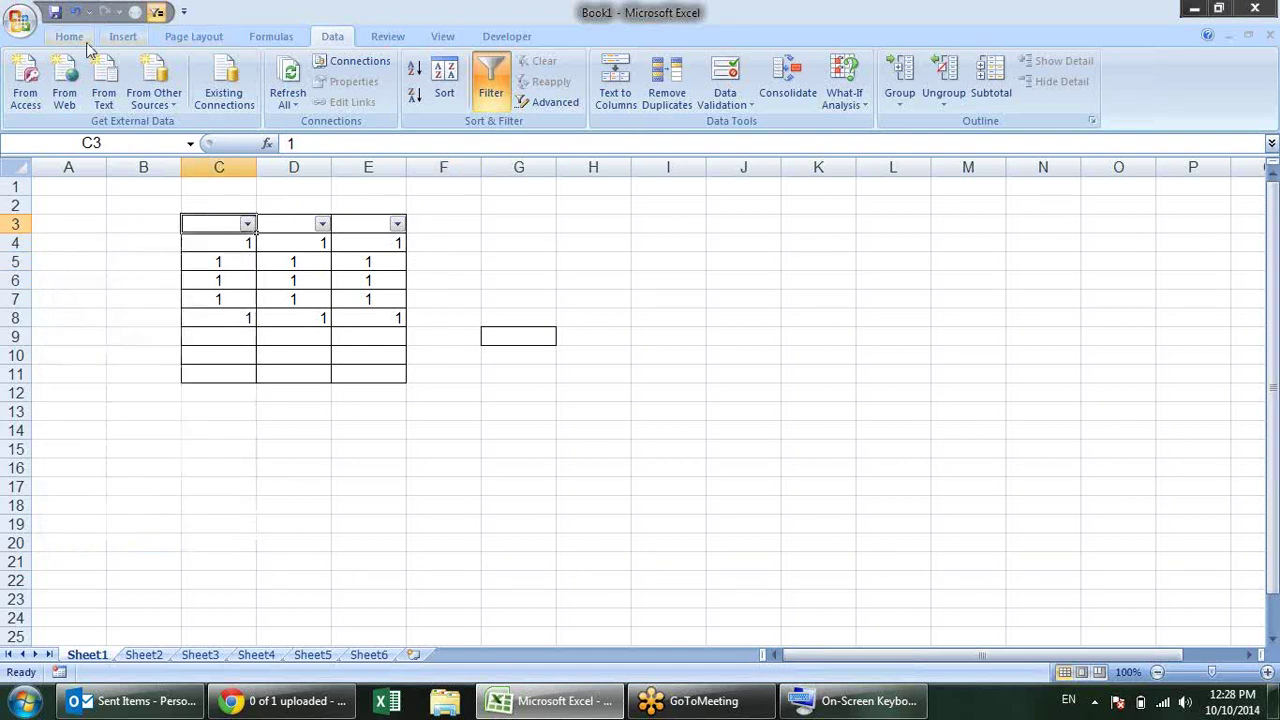
{"action": "left_click", "coordinate": [82, 40]}
{"action": "left_click", "coordinate": [629, 240]}
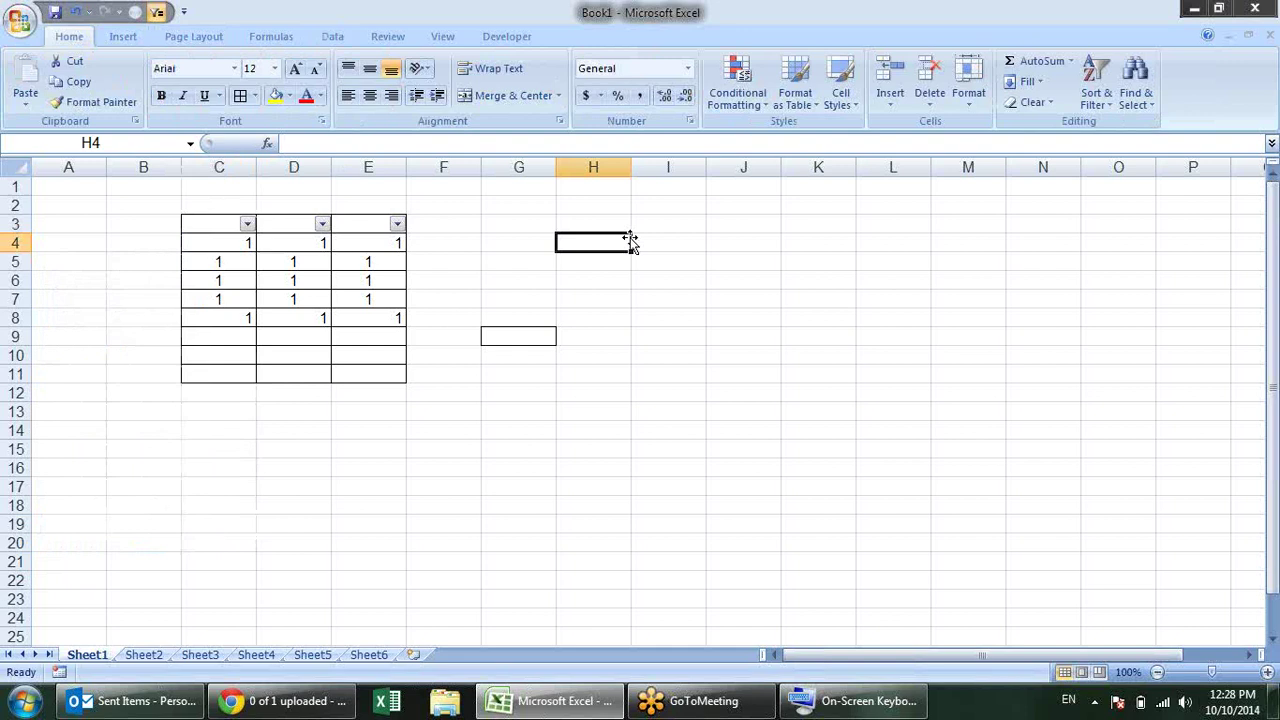
{"action": "left_click", "coordinate": [290, 222]}
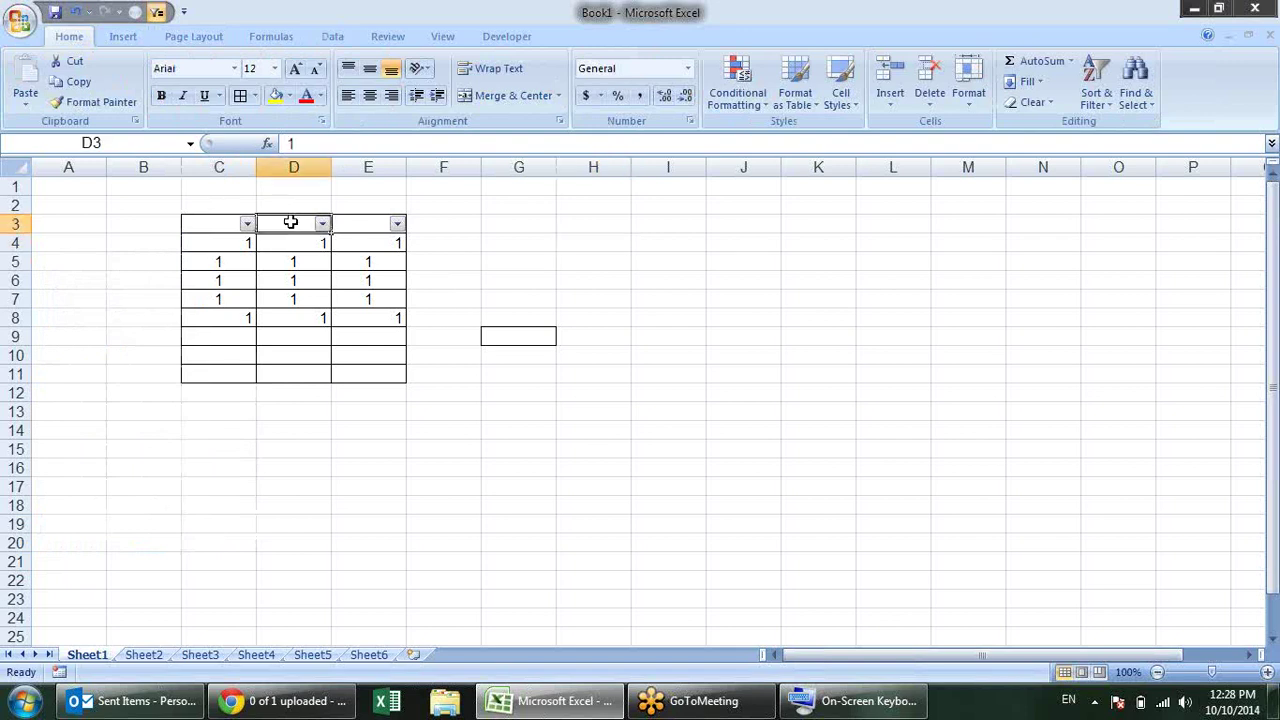
{"action": "key", "text": "ctrl+shift+l"}
{"action": "left_click", "coordinate": [338, 226]}
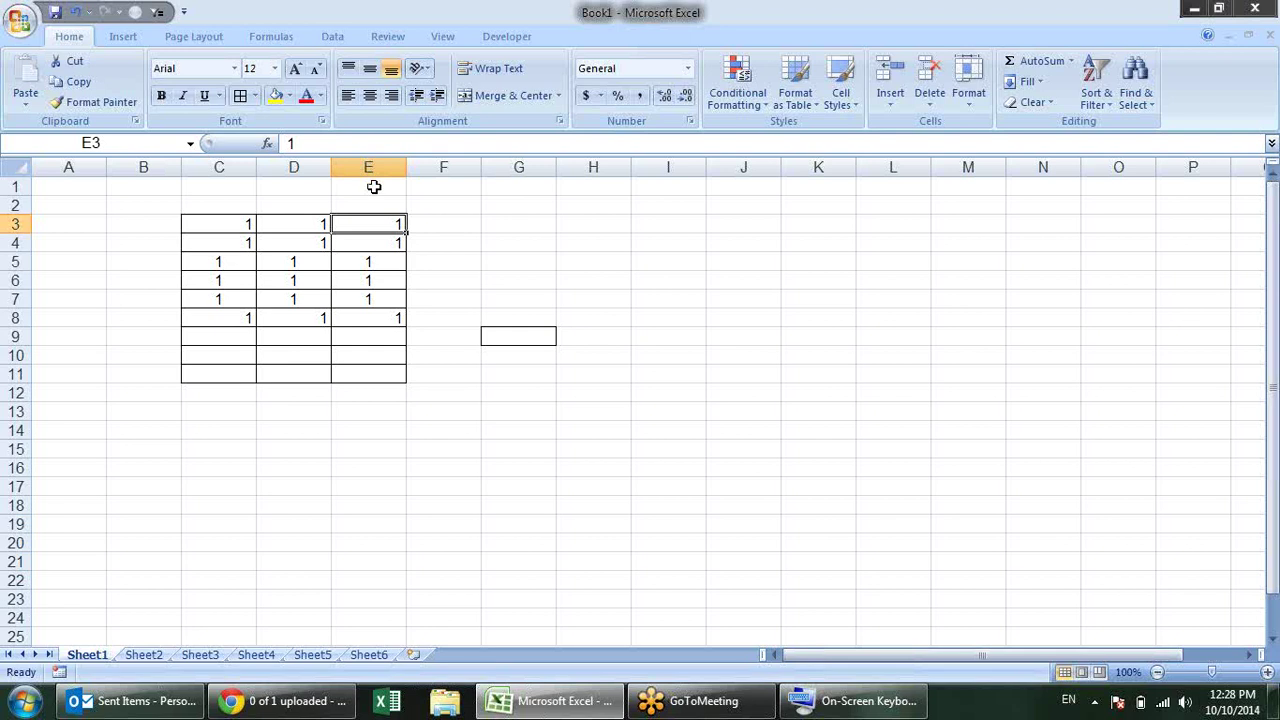
Step: Open Format Cells for E3 from the Number group launcher and move it left
{"action": "left_click", "coordinate": [689, 122]}
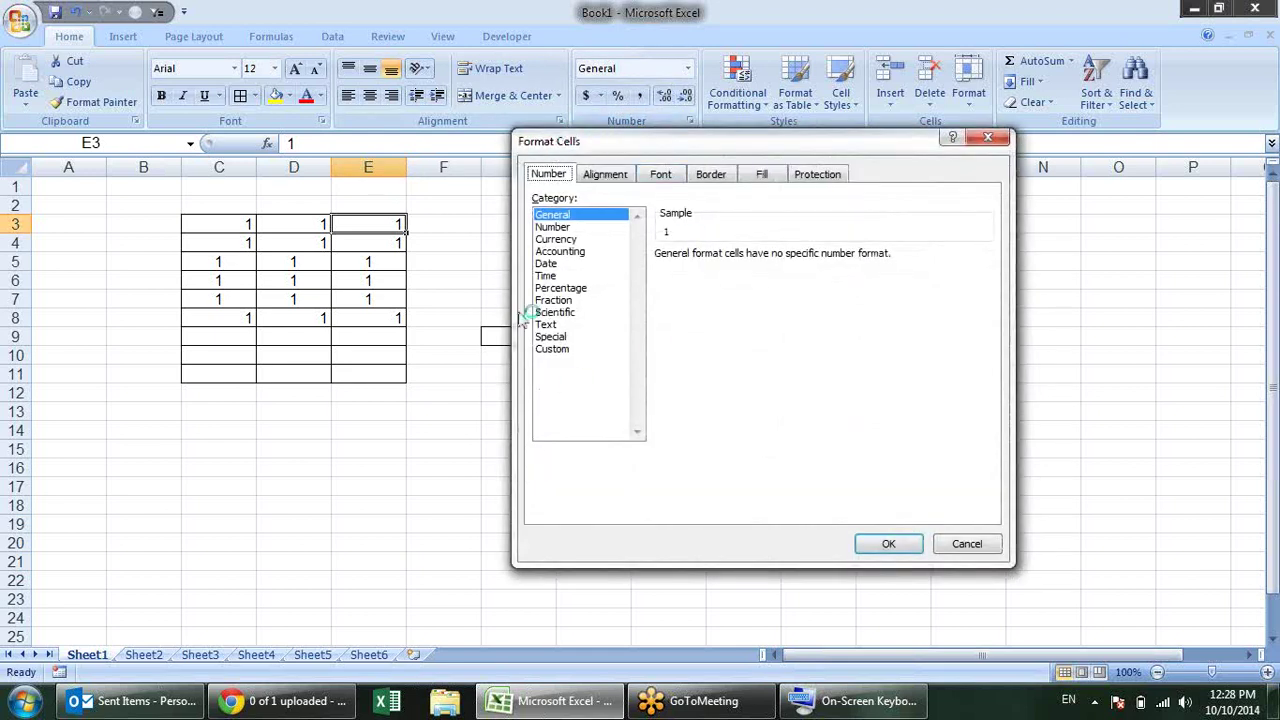
{"action": "left_click_drag", "start_coordinate": [694, 137], "coordinate": [510, 138]}
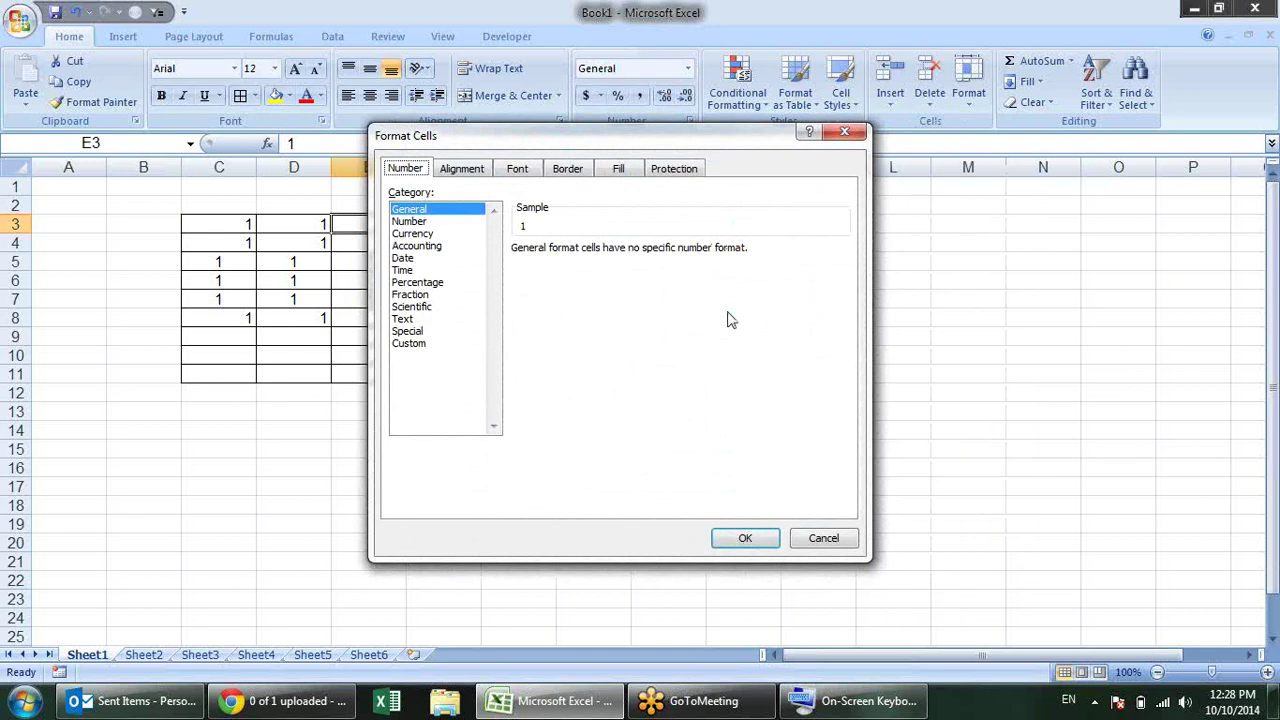
Step: Cycle forward and back through the Number, Alignment, Font, Border and Fill tabs
{"action": "key", "text": "ctrl+Tab"}
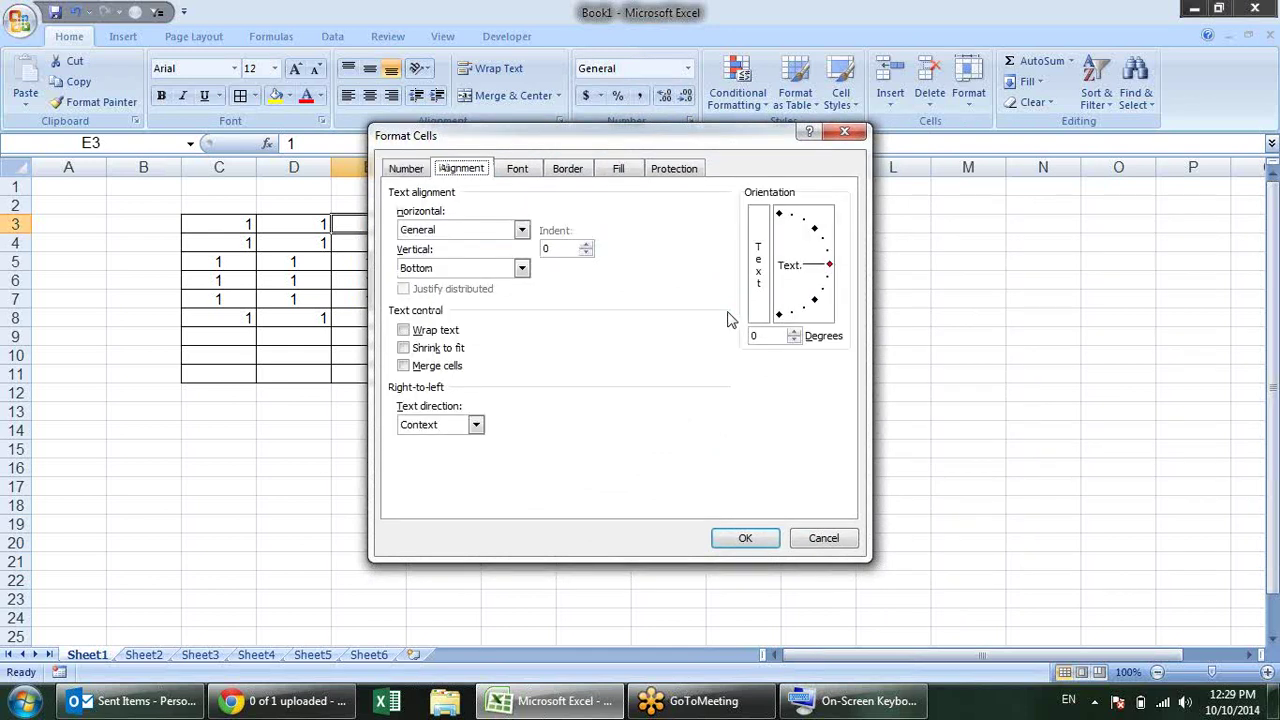
{"action": "key", "text": "ctrl+Tab"}
{"action": "key", "text": "ctrl+Tab"}
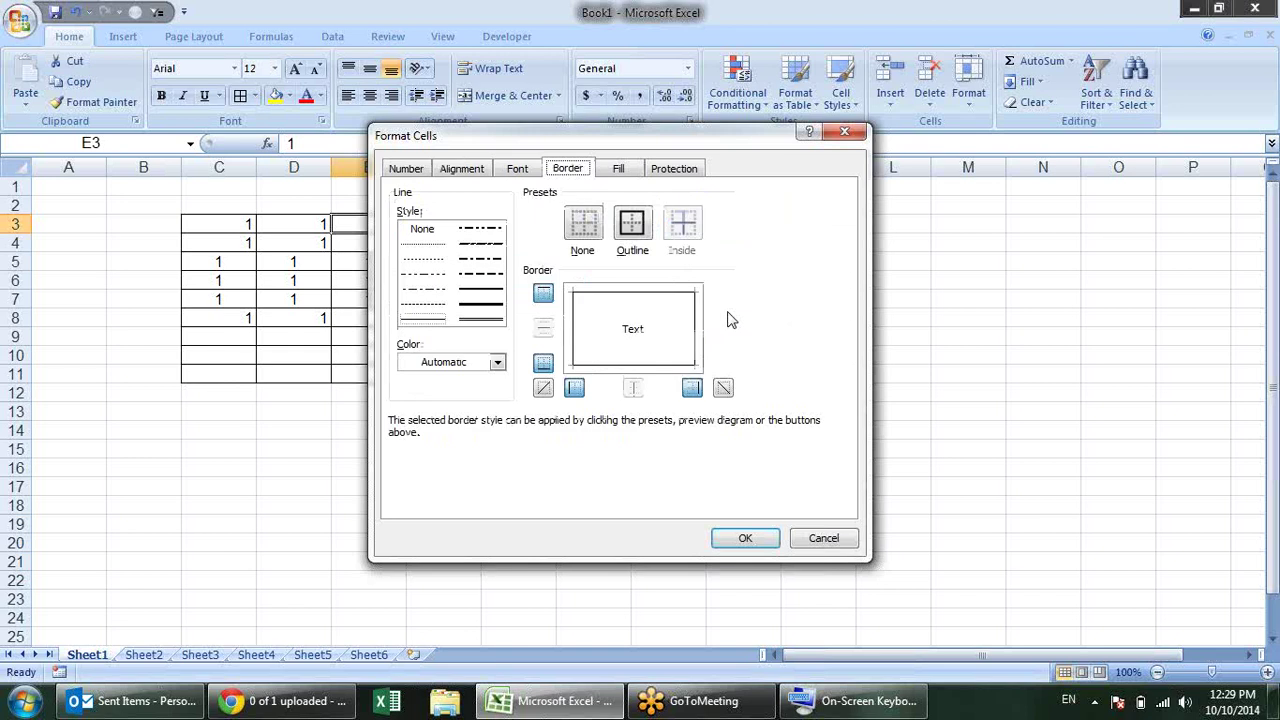
{"action": "key", "text": "ctrl+Tab"}
{"action": "key", "text": "ctrl+Tab"}
{"action": "key", "text": "ctrl+Tab"}
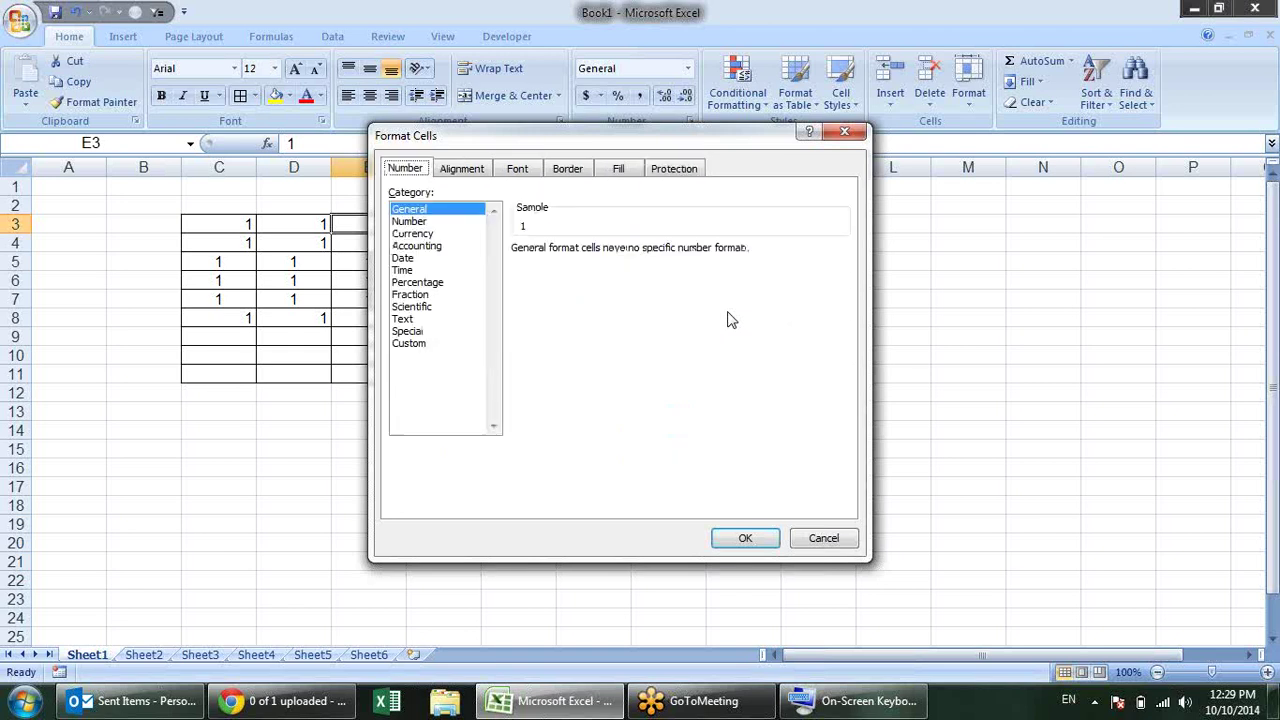
{"action": "key", "text": "ctrl+Tab"}
{"action": "key", "text": "ctrl+Tab"}
{"action": "key", "text": "ctrl+Tab"}
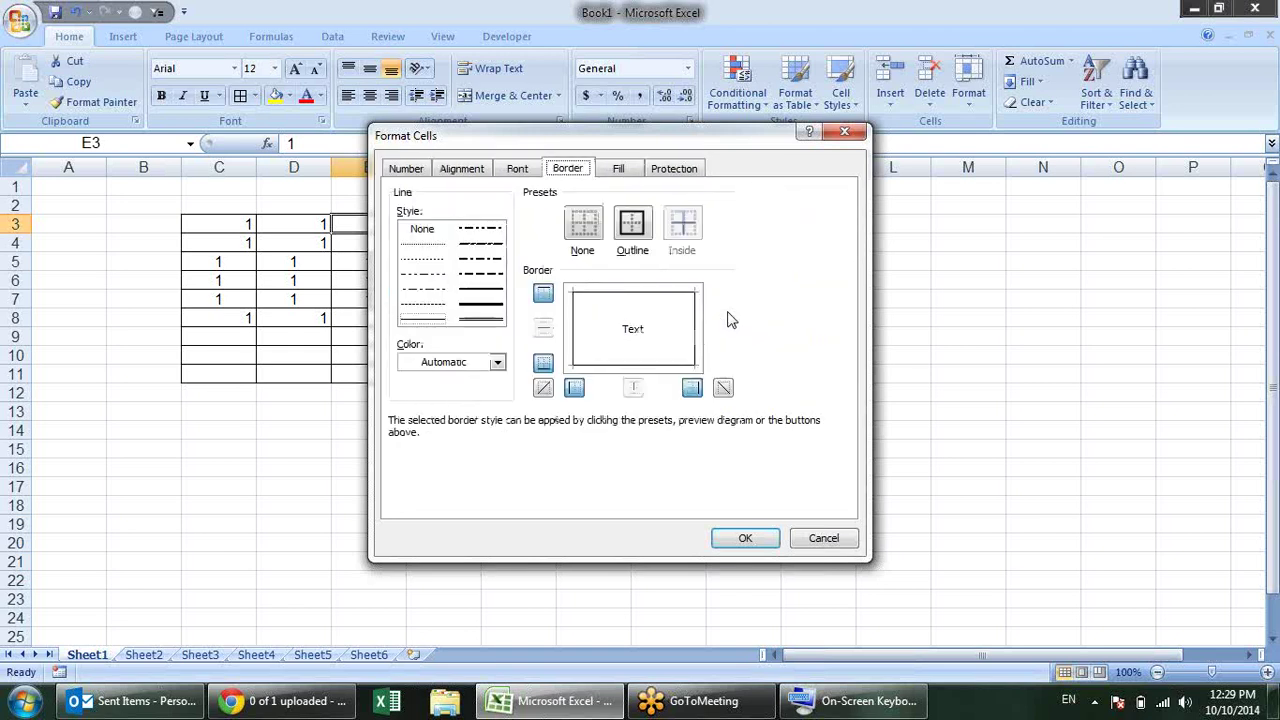
{"action": "key", "text": "ctrl+Tab"}
{"action": "key", "text": "ctrl+Tab"}
{"action": "key", "text": "ctrl+Tab"}
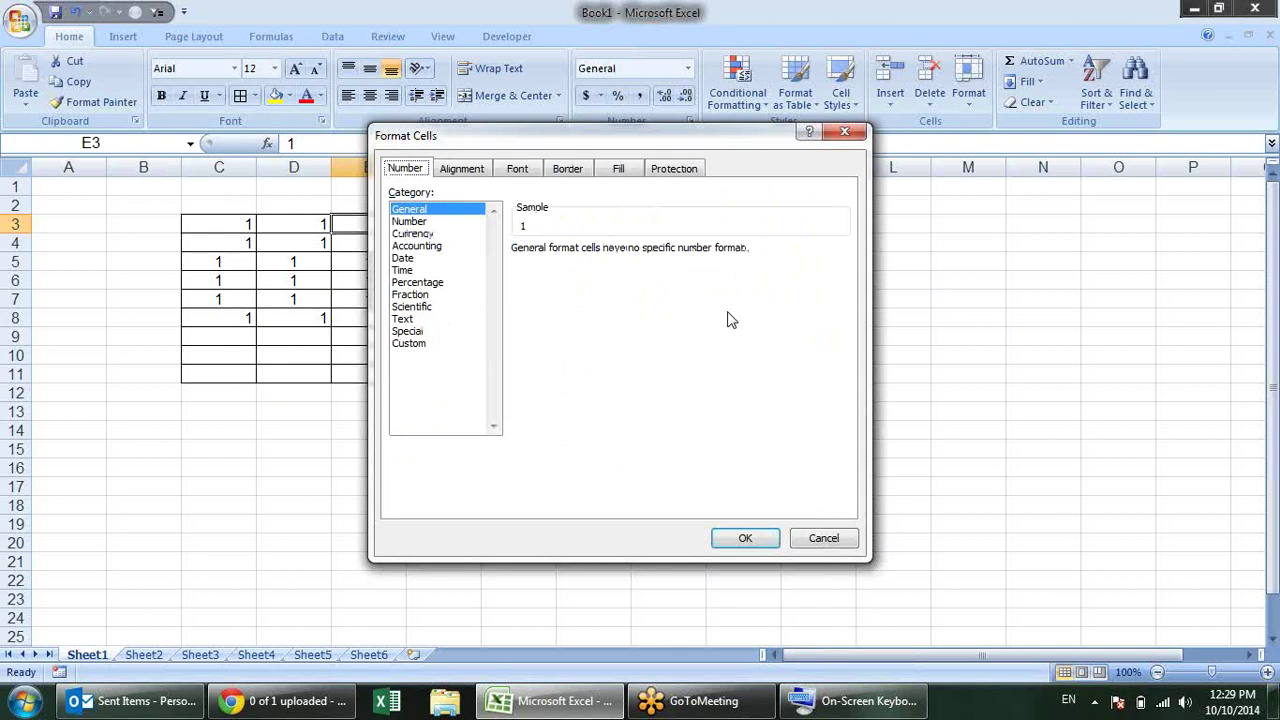
{"action": "key", "text": "ctrl+Tab"}
{"action": "key", "text": "ctrl+Tab"}
{"action": "key", "text": "ctrl+Tab"}
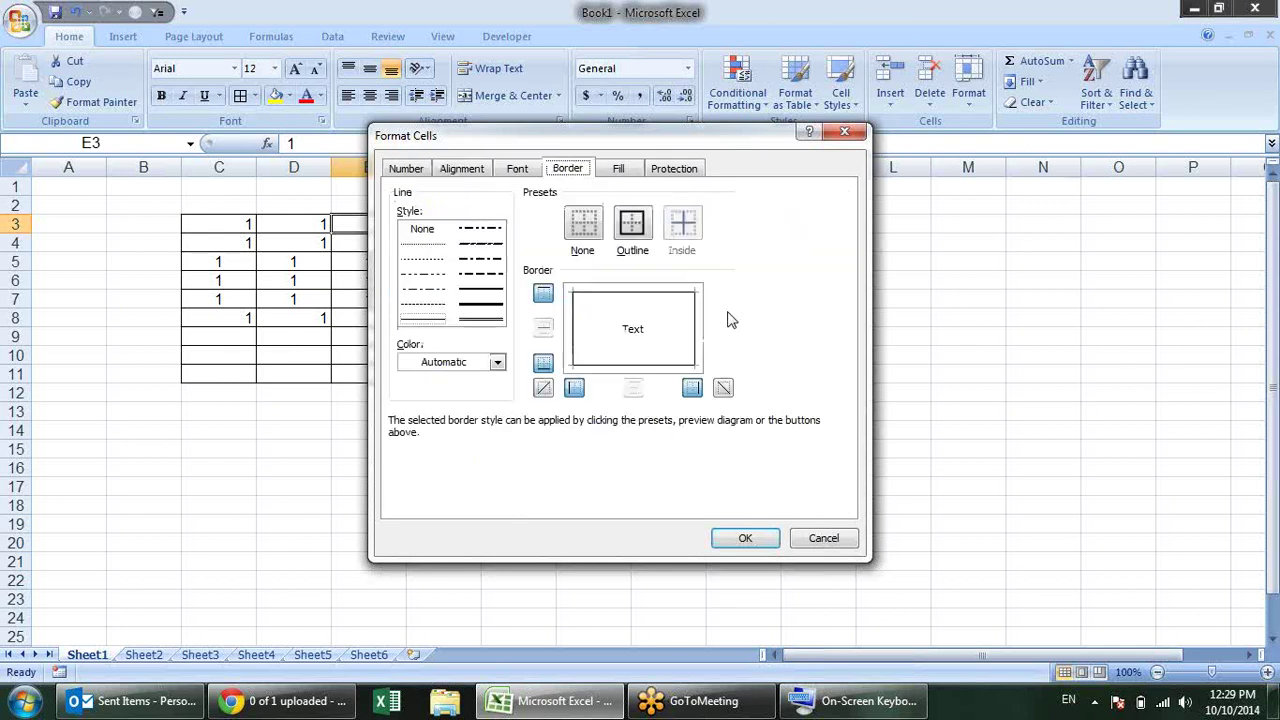
{"action": "key", "text": "ctrl+Tab"}
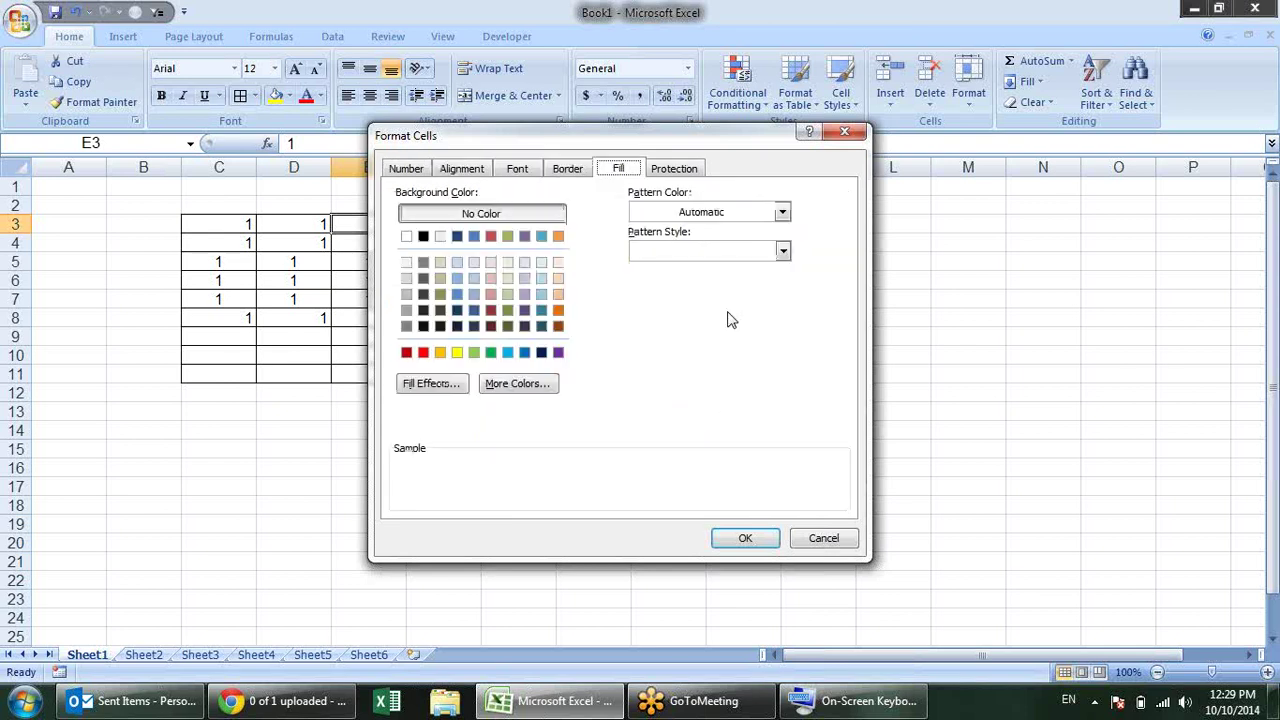
{"action": "key", "text": "ctrl+Tab"}
{"action": "key", "text": "ctrl+Tab"}
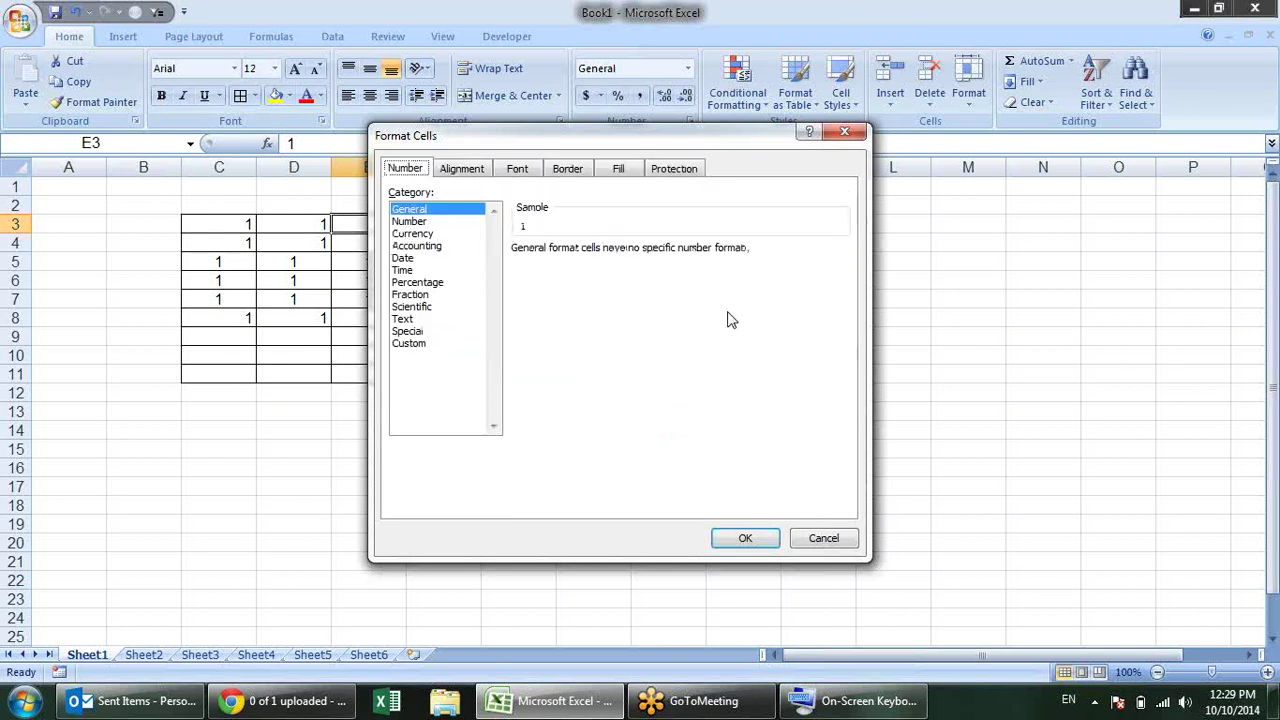
{"action": "key", "text": "ctrl+Tab"}
{"action": "key", "text": "ctrl+Tab"}
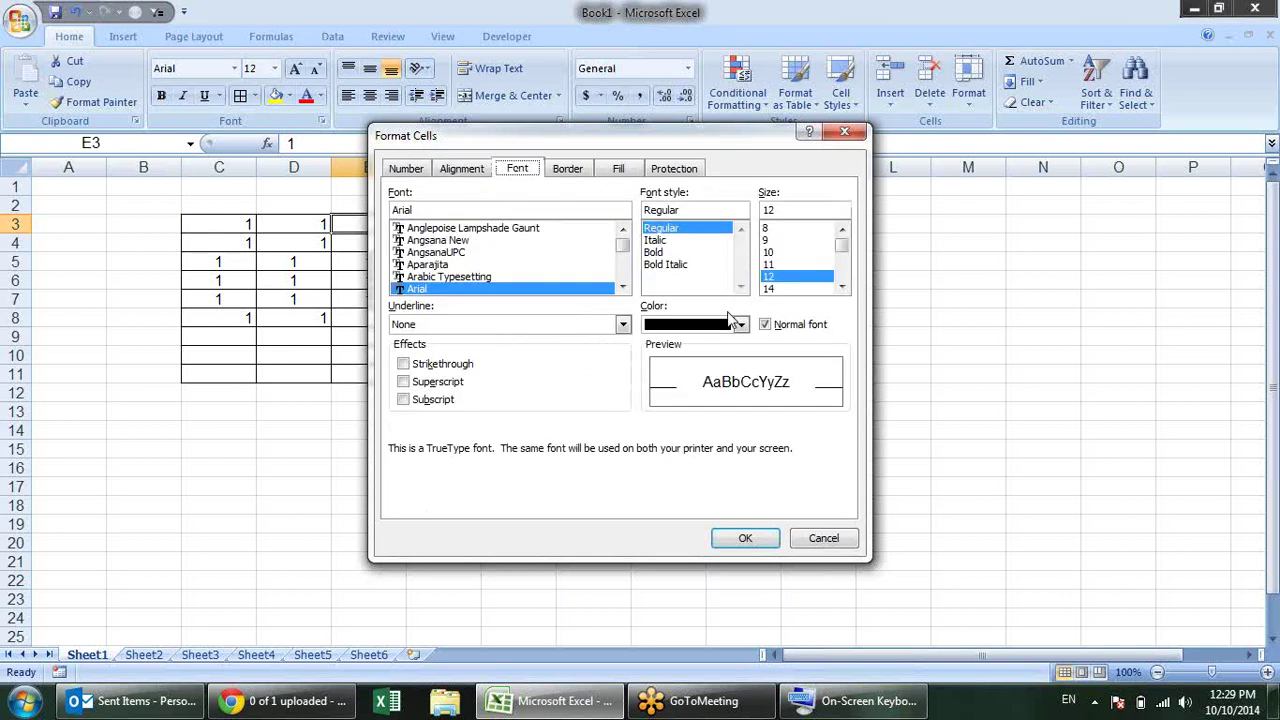
{"action": "key", "text": "ctrl+shift+Tab"}
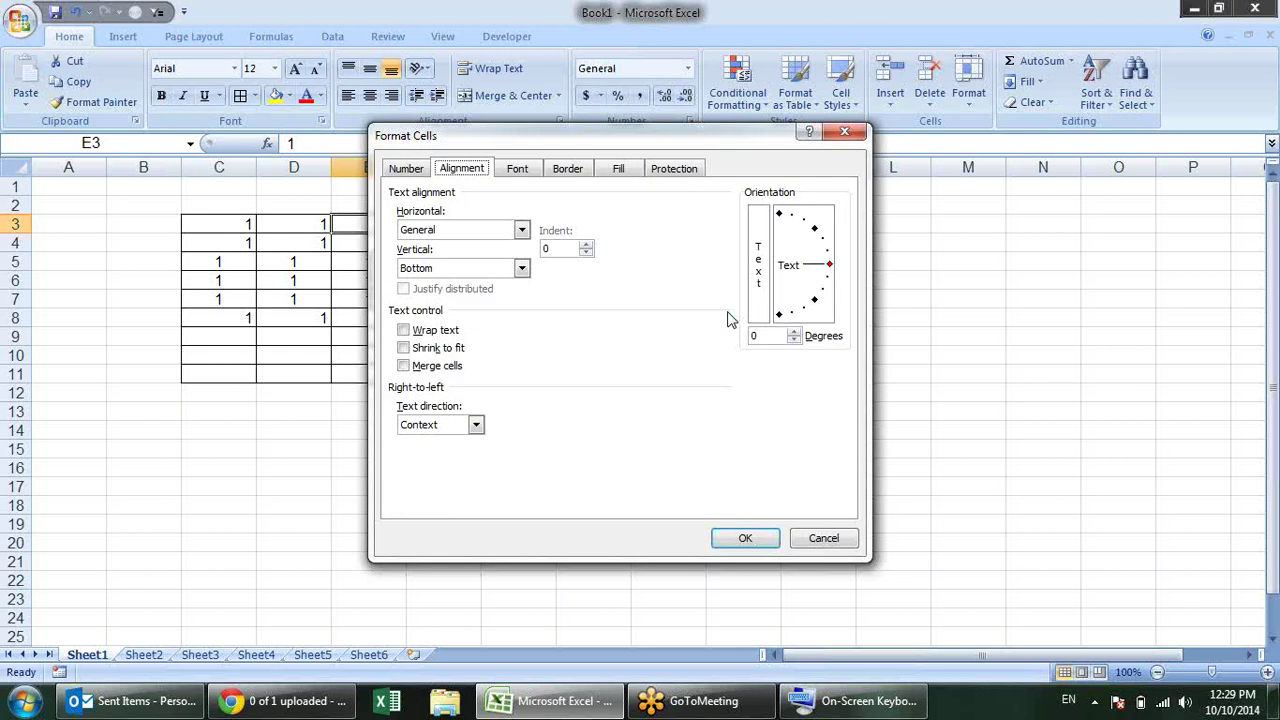
{"action": "key", "text": "ctrl+shift+Tab"}
{"action": "key", "text": "ctrl+shift+Tab"}
{"action": "key", "text": "ctrl+shift+Tab"}
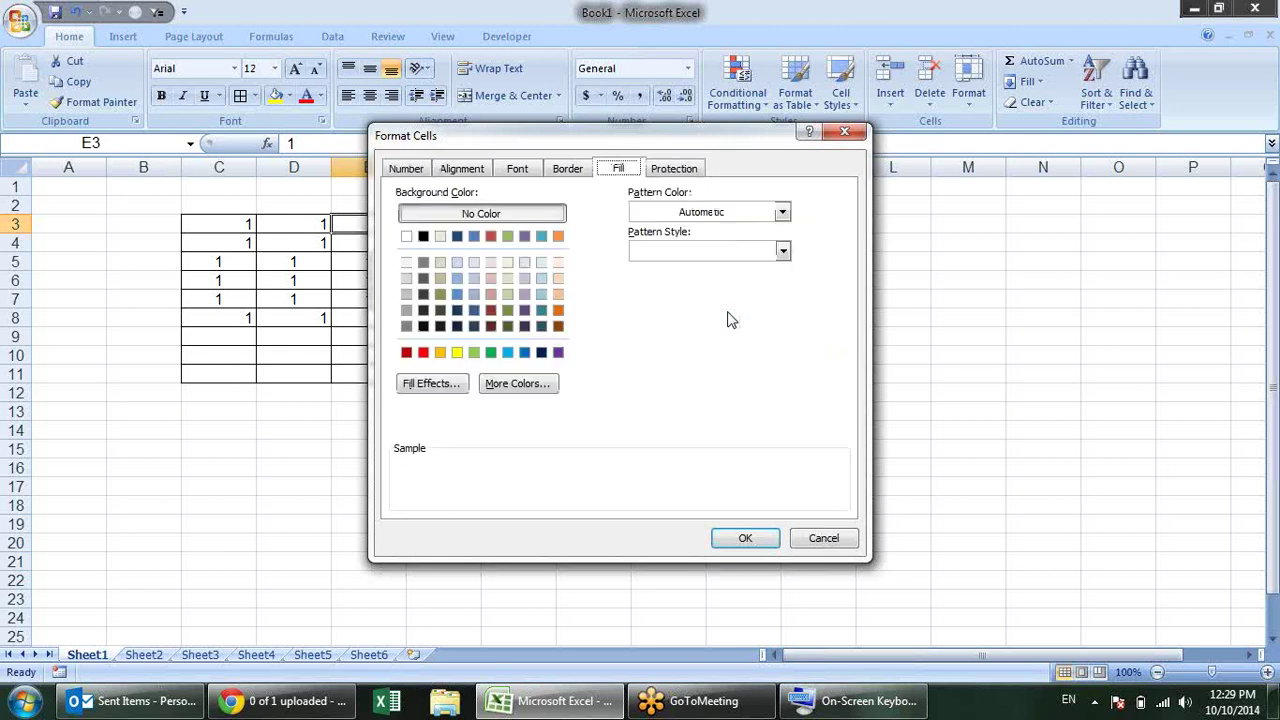
{"action": "key", "text": "ctrl+shift+Tab"}
{"action": "key", "text": "ctrl+shift+Tab"}
{"action": "key", "text": "ctrl+shift+Tab"}
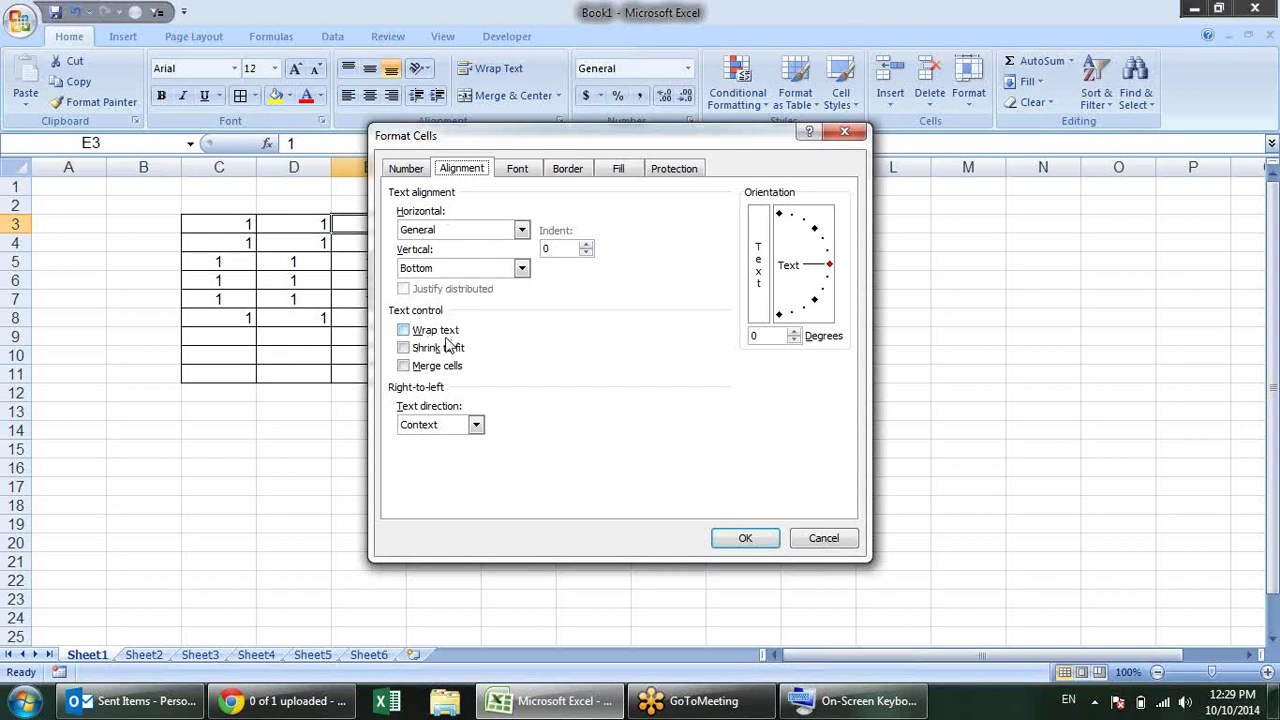
{"action": "left_click", "coordinate": [1262, 48]}
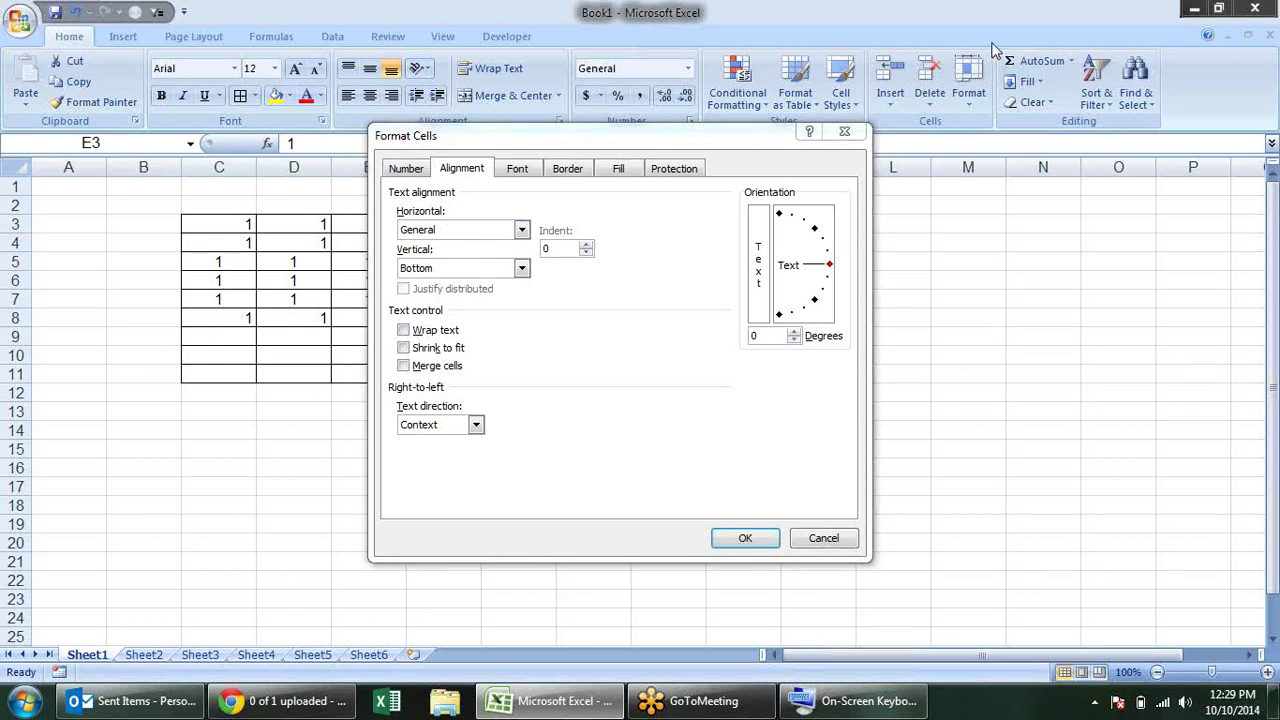
{"action": "left_click", "coordinate": [565, 248]}
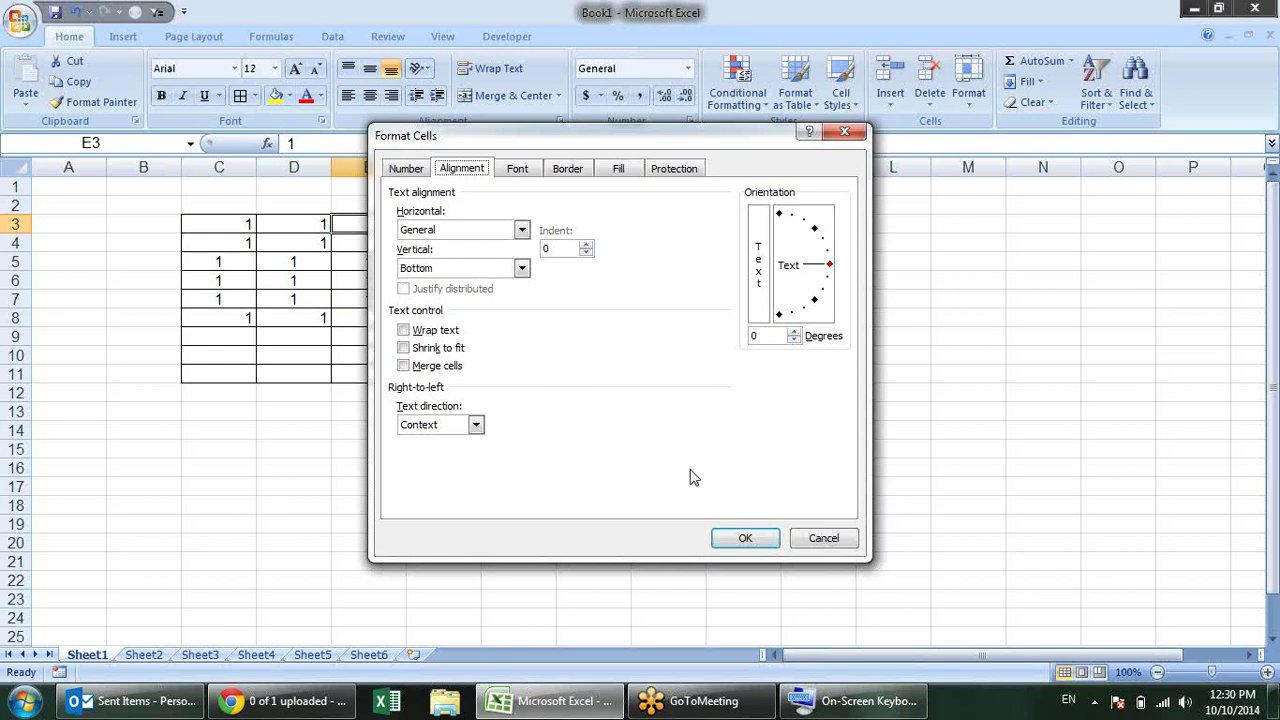
Step: Toggle Wrap text on and off, then turn on Shrink to fit for E3
{"action": "key", "text": "alt+w"}
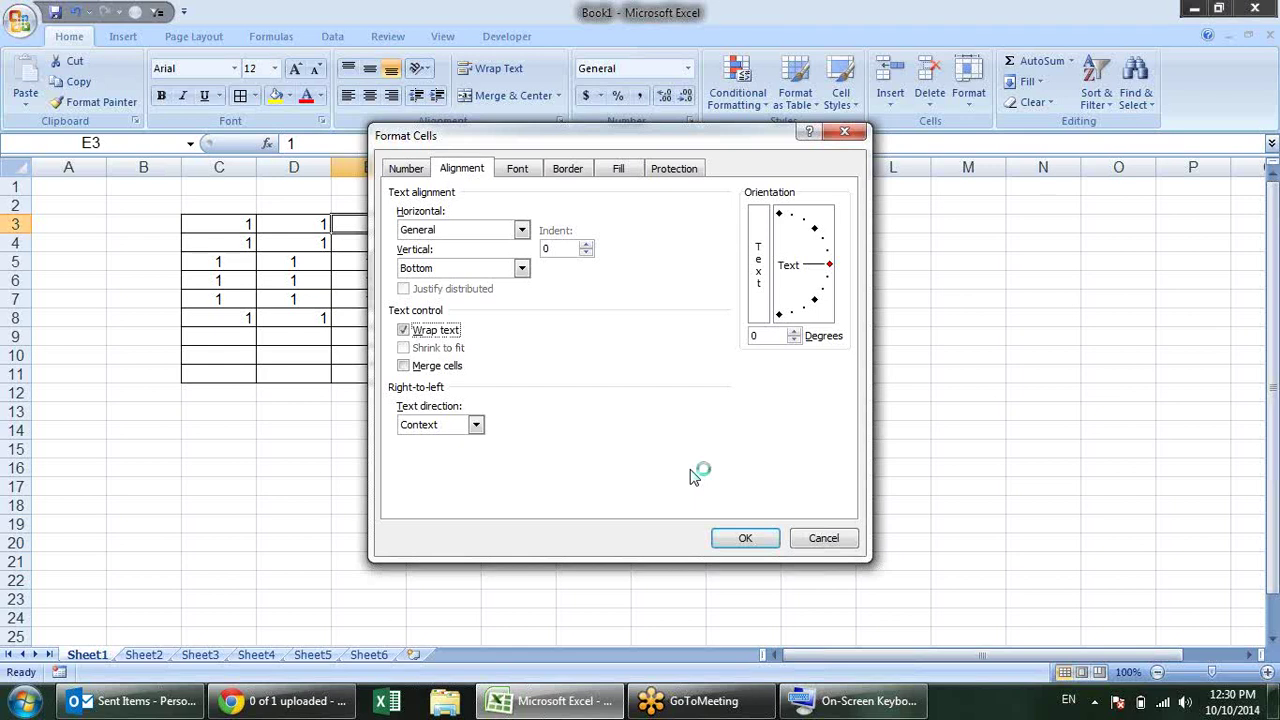
{"action": "key", "text": "alt+w"}
{"action": "key", "text": "alt+k"}
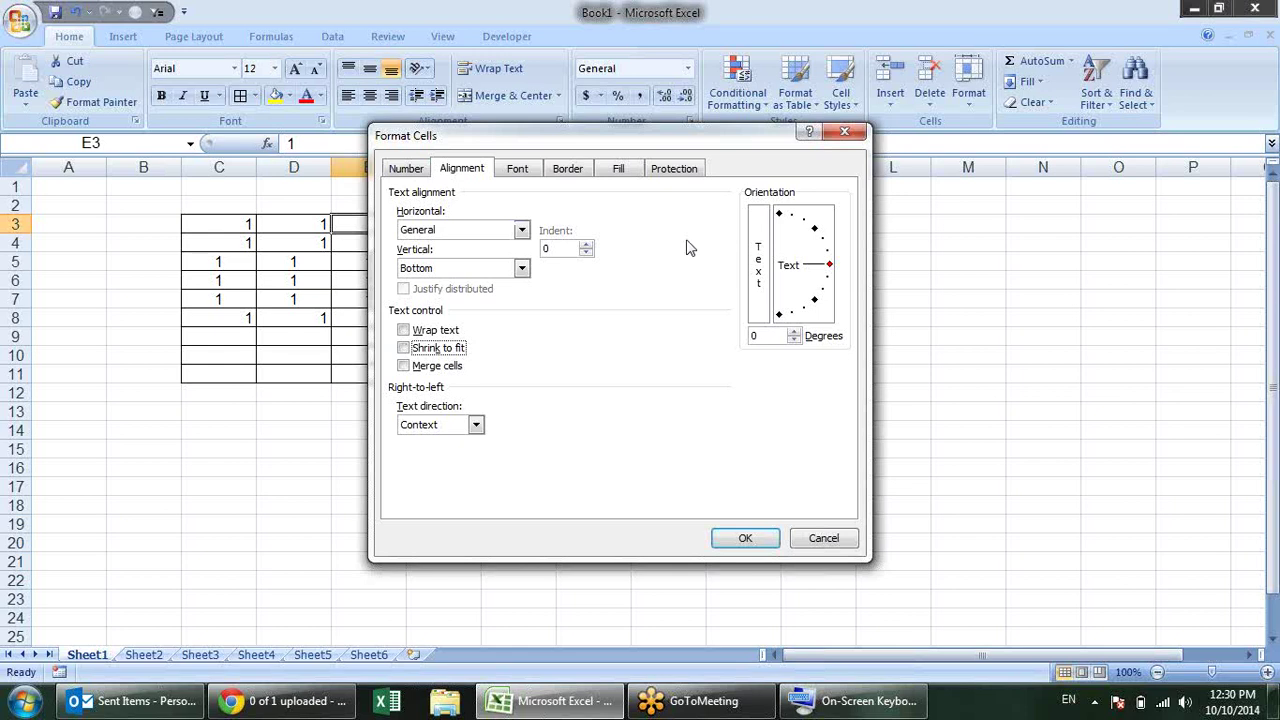
Step: Browse the Horizontal alignment list and pick Center for E3, leaving vertical at Bottom
{"action": "key", "text": "alt+h"}
{"action": "key", "text": "alt+Down"}
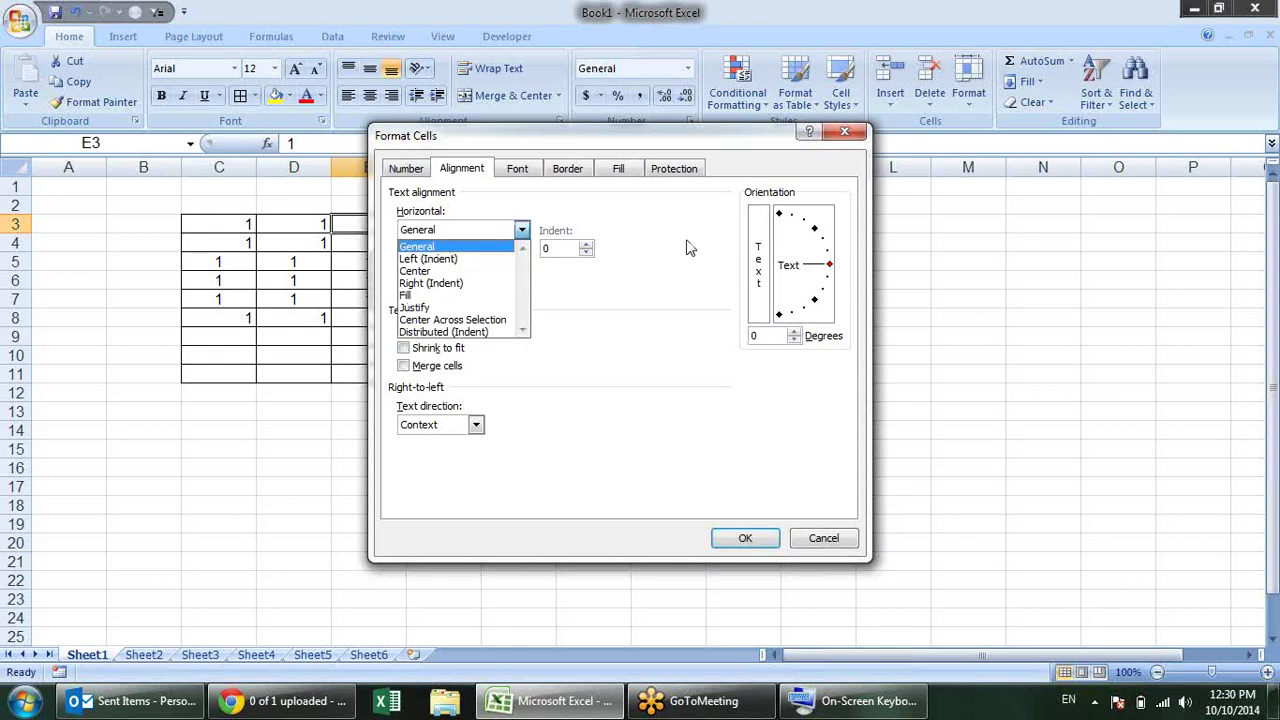
{"action": "key", "text": "Down"}
{"action": "key", "text": "Down"}
{"action": "key", "text": "Down"}
{"action": "key", "text": "Down"}
{"action": "key", "text": "Down"}
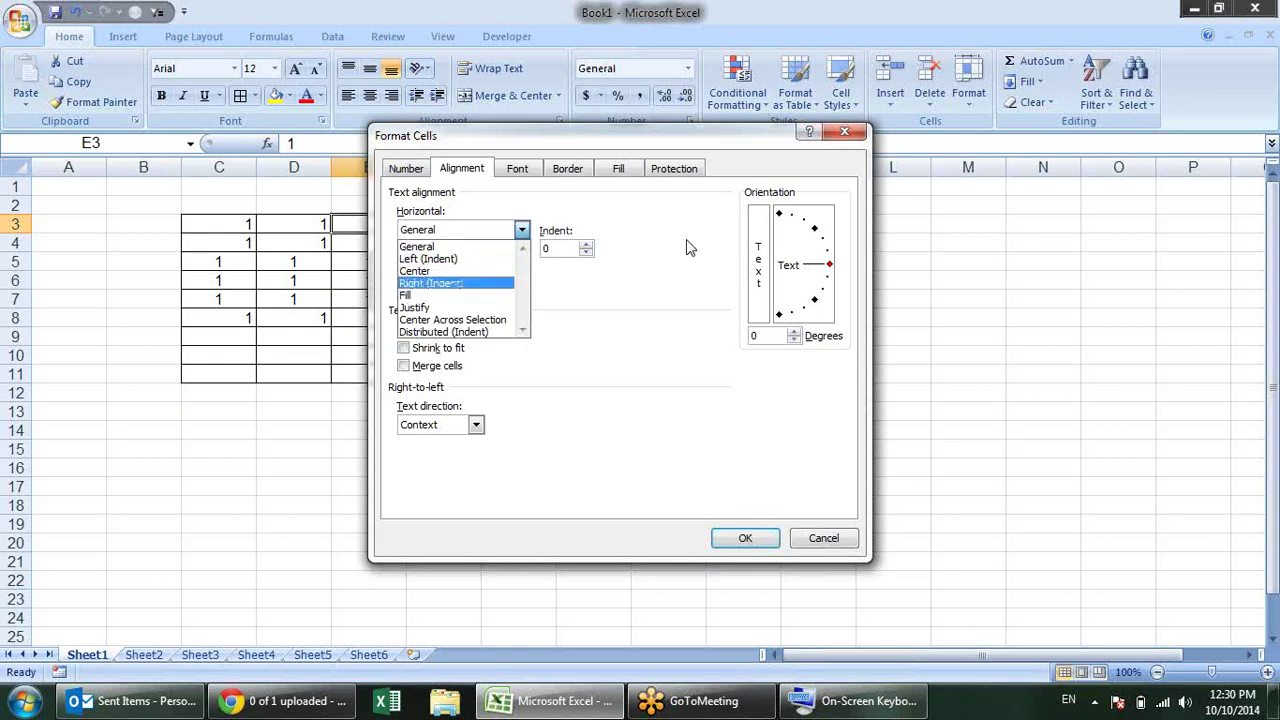
{"action": "key", "text": "Up"}
{"action": "key", "text": "Up"}
{"action": "key", "text": "Up"}
{"action": "key", "text": "Up"}
{"action": "key", "text": "Up"}
{"action": "key", "text": "Down"}
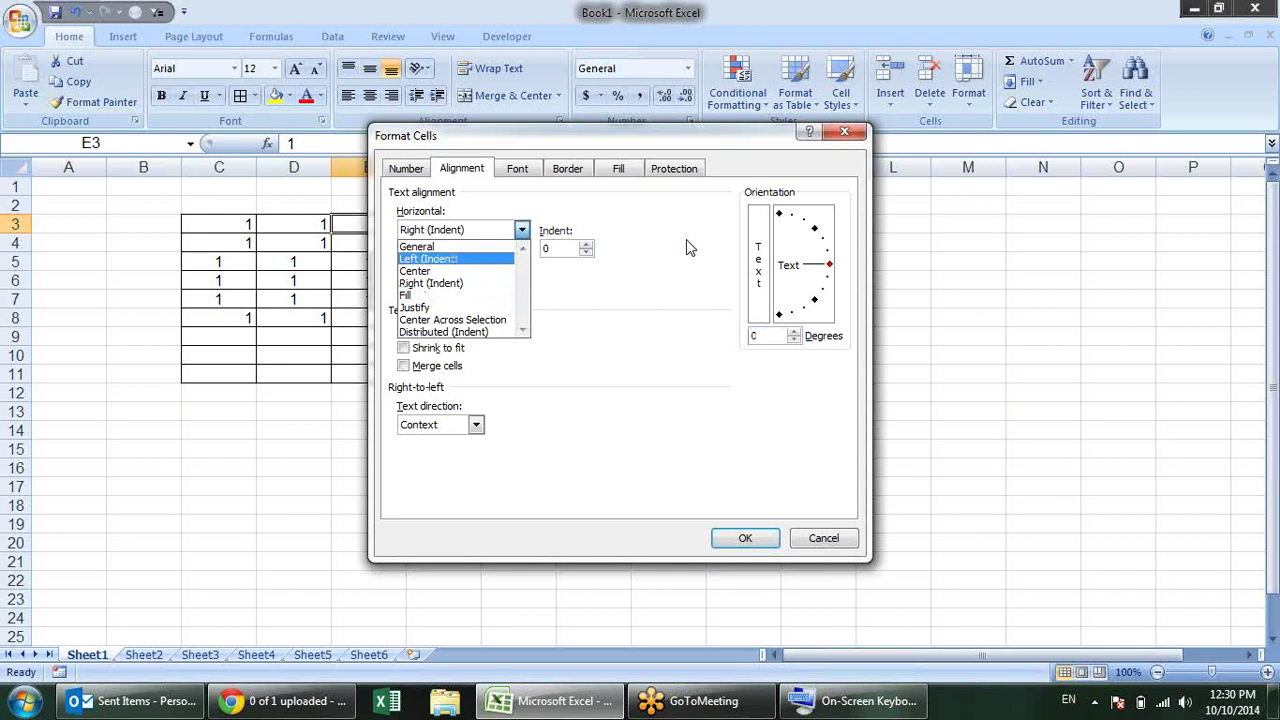
{"action": "key", "text": "Down"}
{"action": "key", "text": "Down"}
{"action": "key", "text": "Up"}
{"action": "key", "text": "Up"}
{"action": "key", "text": "Down"}
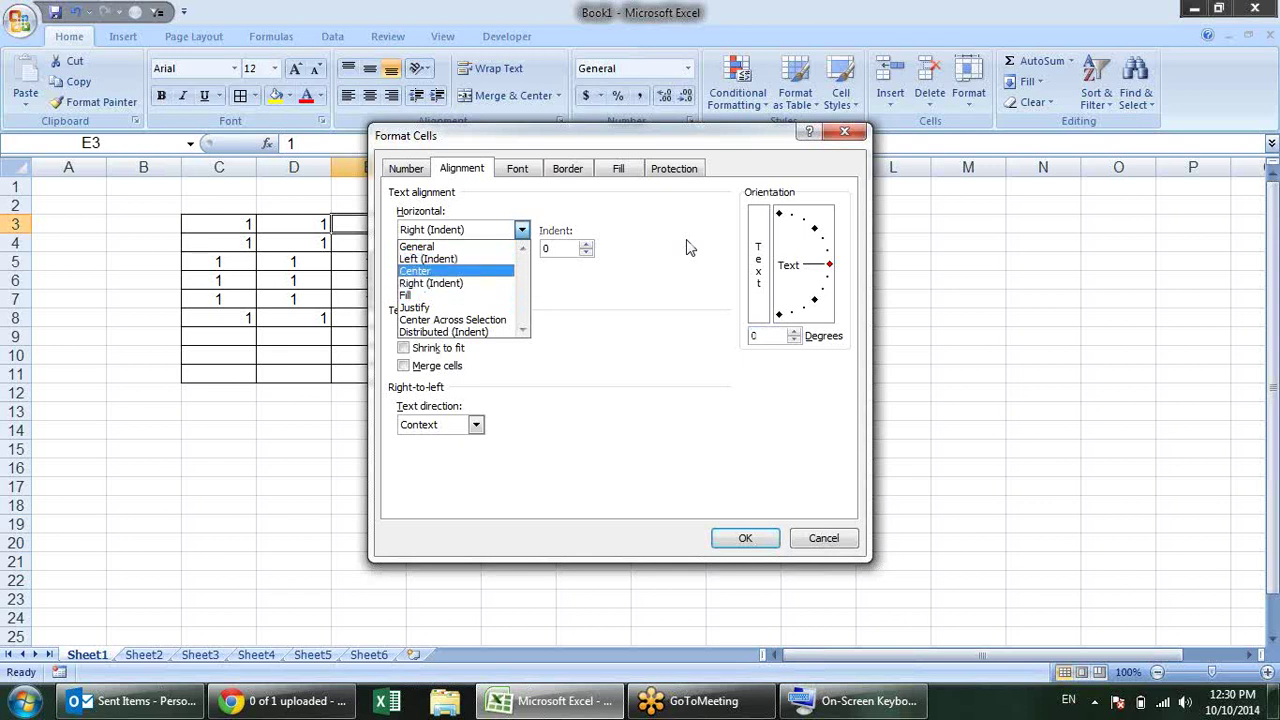
{"action": "key", "text": "Down"}
{"action": "key", "text": "Up"}
{"action": "key", "text": "Up"}
{"action": "key", "text": "Up"}
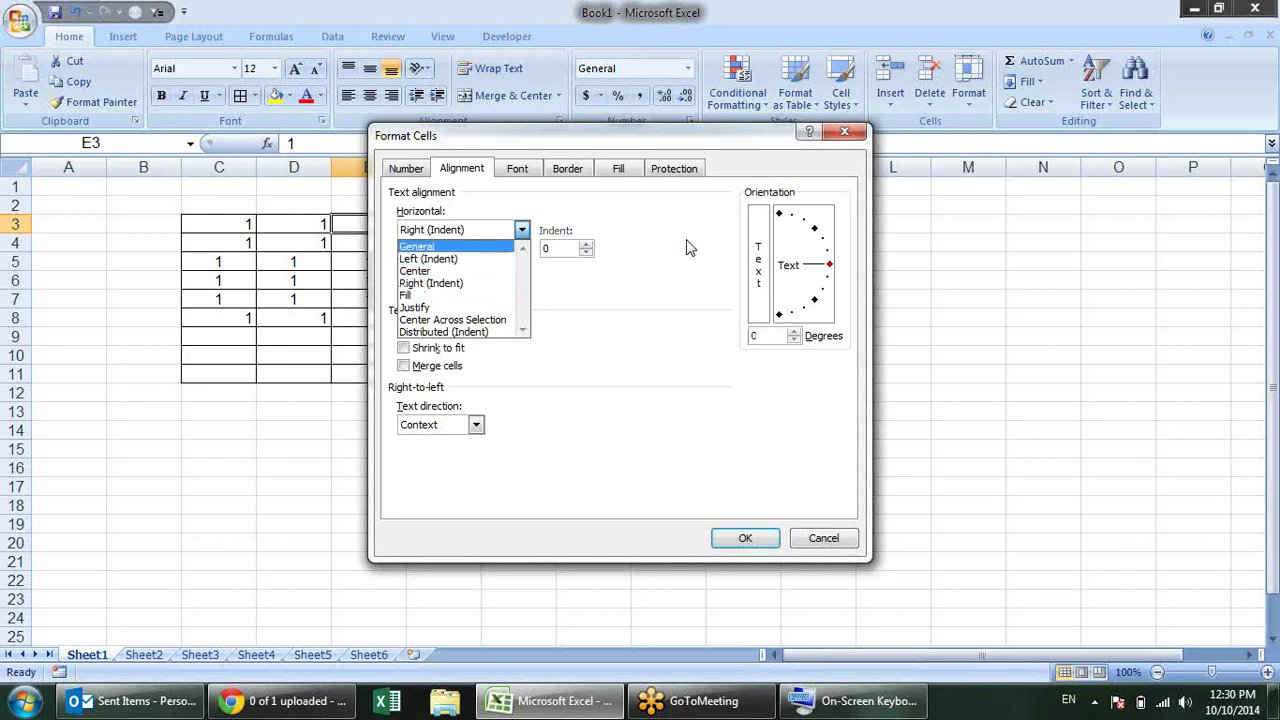
{"action": "key", "text": "Down"}
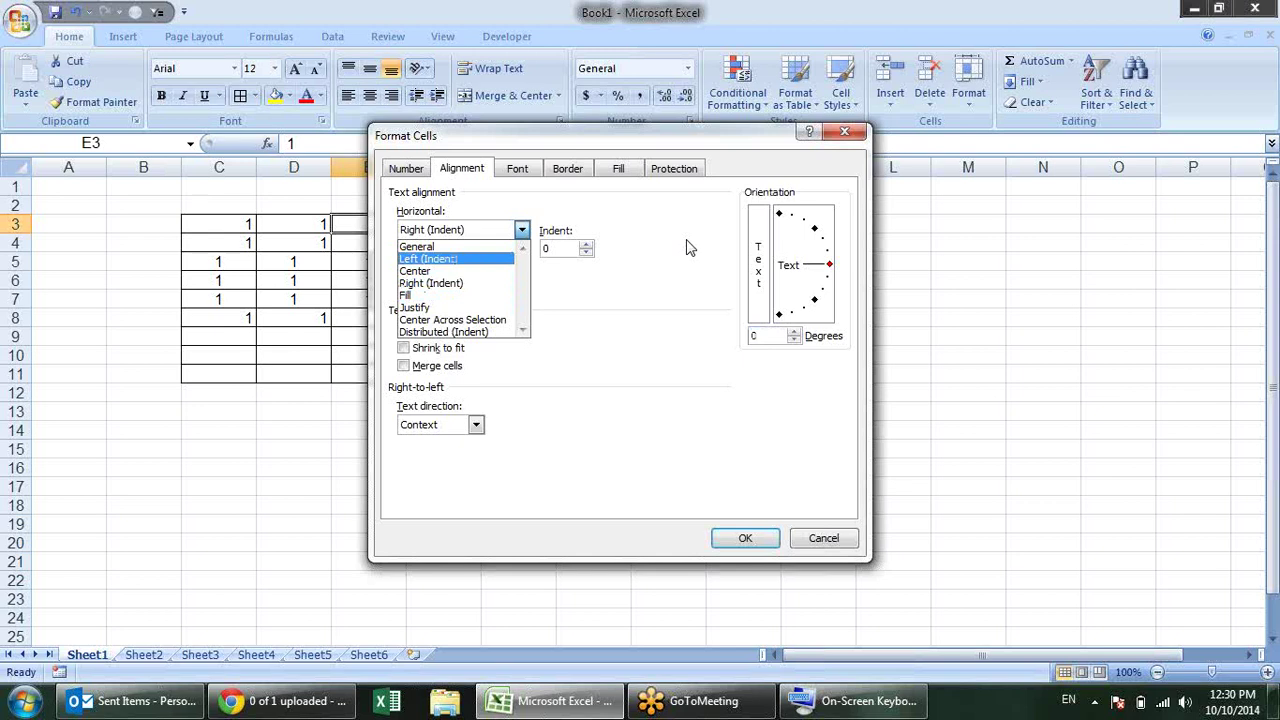
{"action": "key", "text": "Down"}
{"action": "key", "text": "Down"}
{"action": "key", "text": "Down"}
{"action": "key", "text": "Down"}
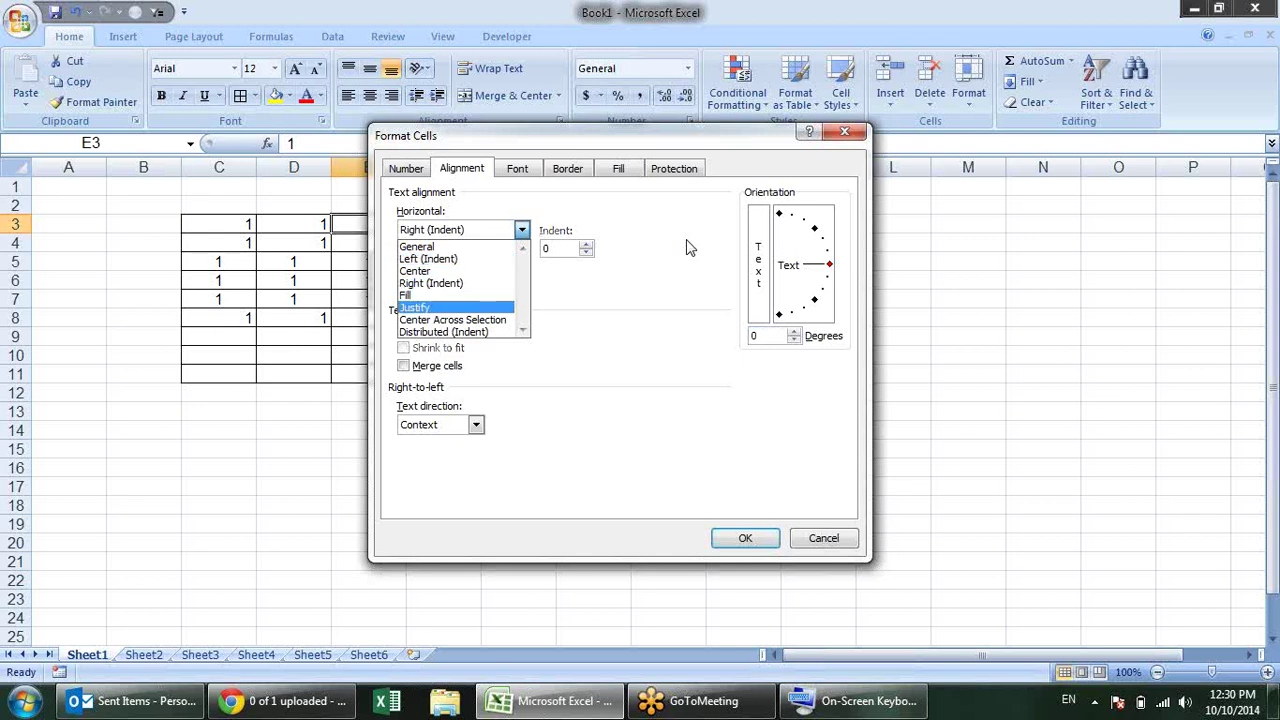
{"action": "key", "text": "Up"}
{"action": "key", "text": "Up"}
{"action": "key", "text": "Up"}
{"action": "key", "text": "Up"}
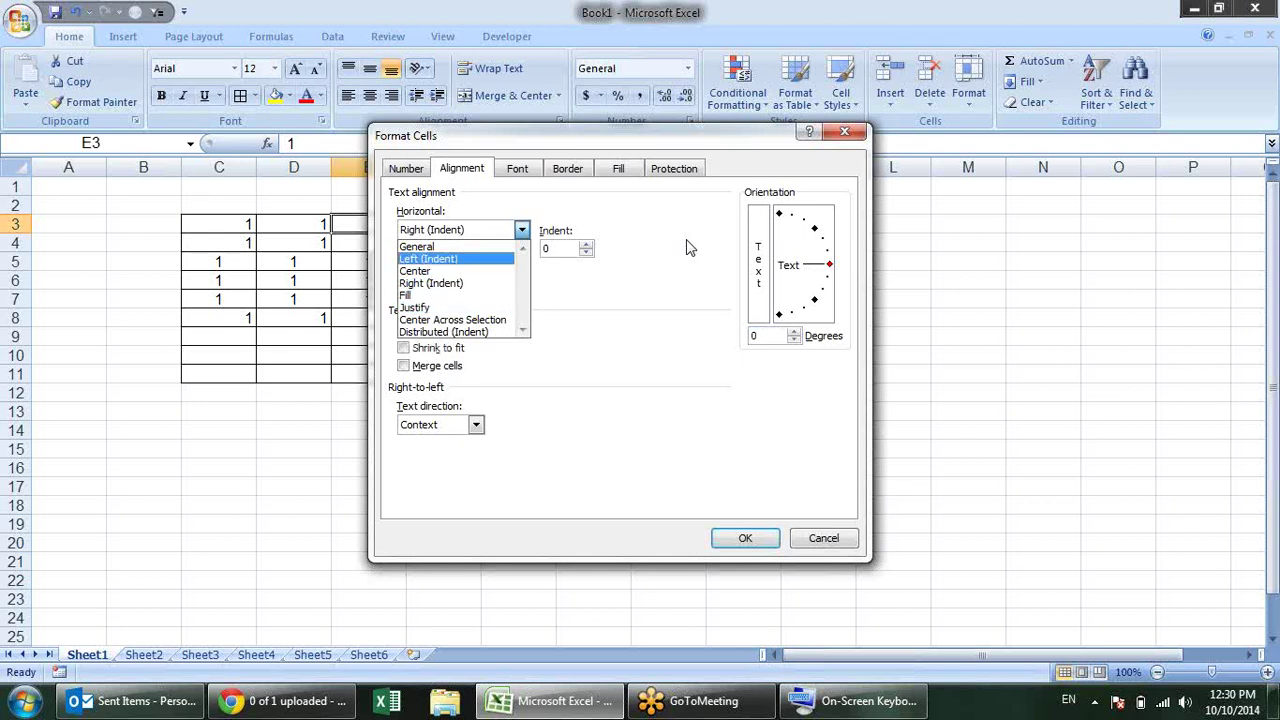
{"action": "key", "text": "Down"}
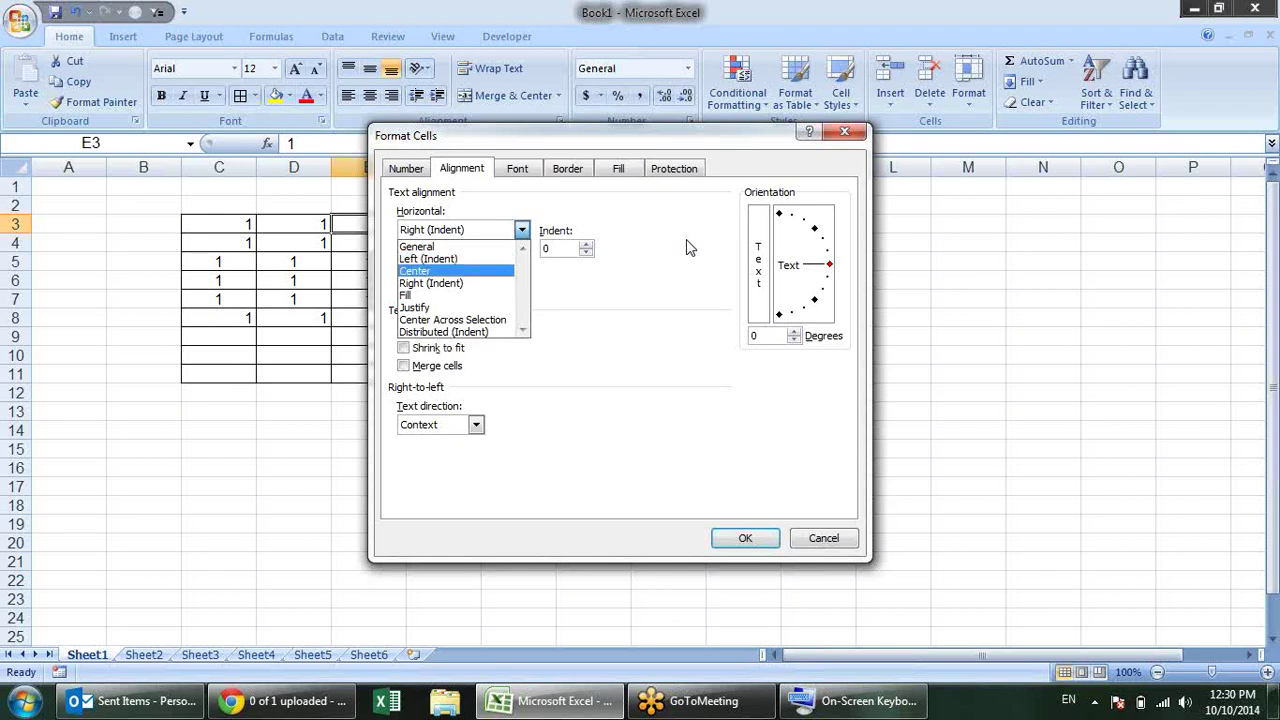
{"action": "key", "text": "Down"}
{"action": "key", "text": "Down"}
{"action": "key", "text": "Down"}
{"action": "key", "text": "Down"}
{"action": "key", "text": "Up"}
{"action": "key", "text": "Up"}
{"action": "key", "text": "Up"}
{"action": "key", "text": "Up"}
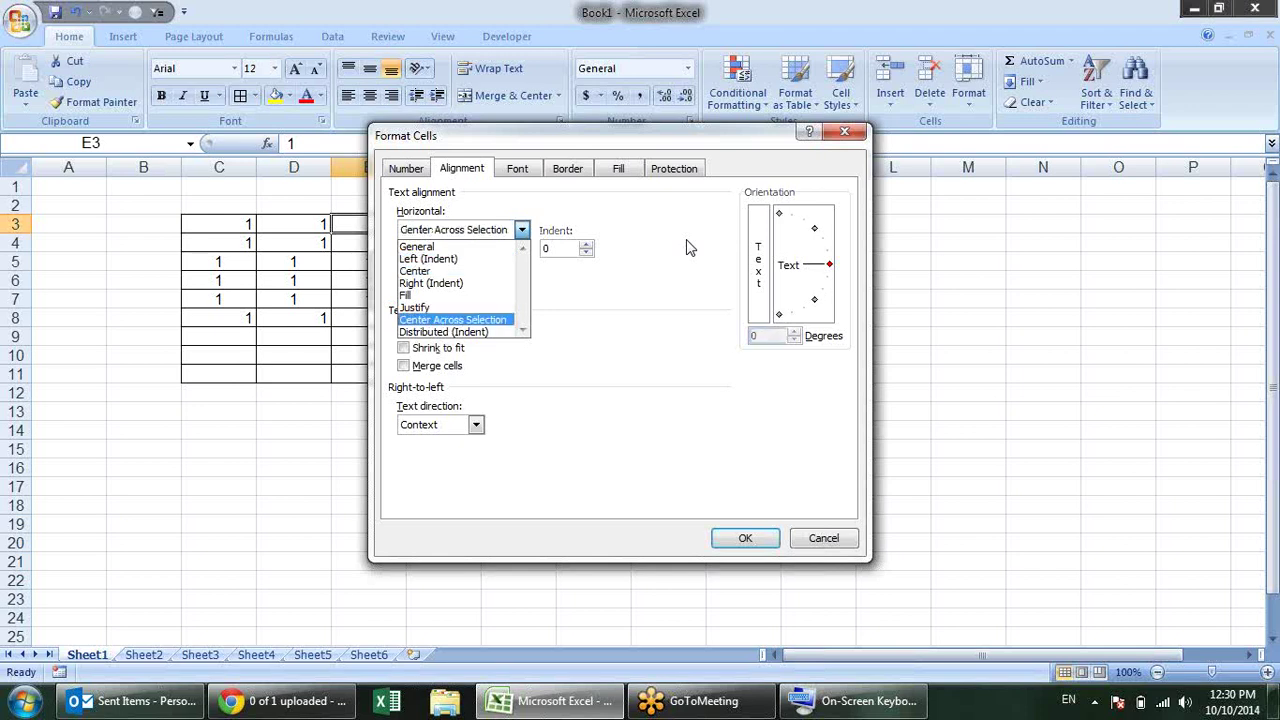
{"action": "key", "text": "Up"}
{"action": "key", "text": "Up"}
{"action": "key", "text": "Up"}
{"action": "key", "text": "Up"}
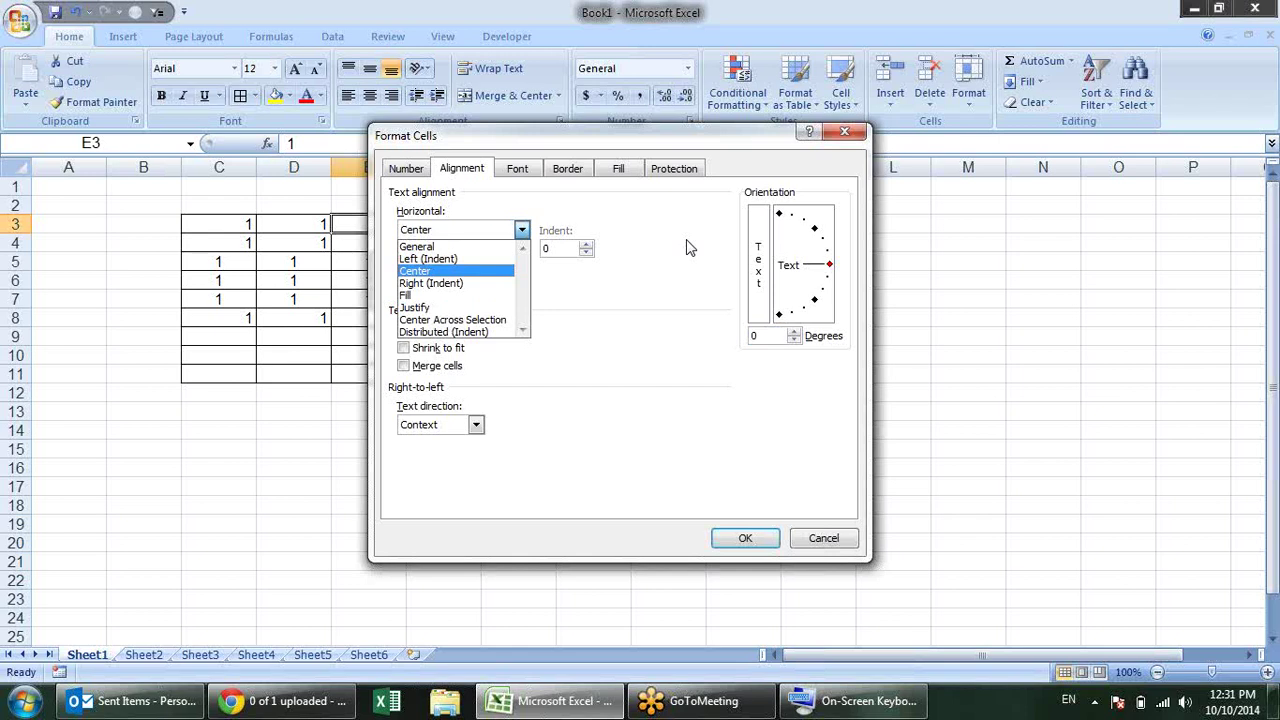
{"action": "left_click", "coordinate": [687, 247]}
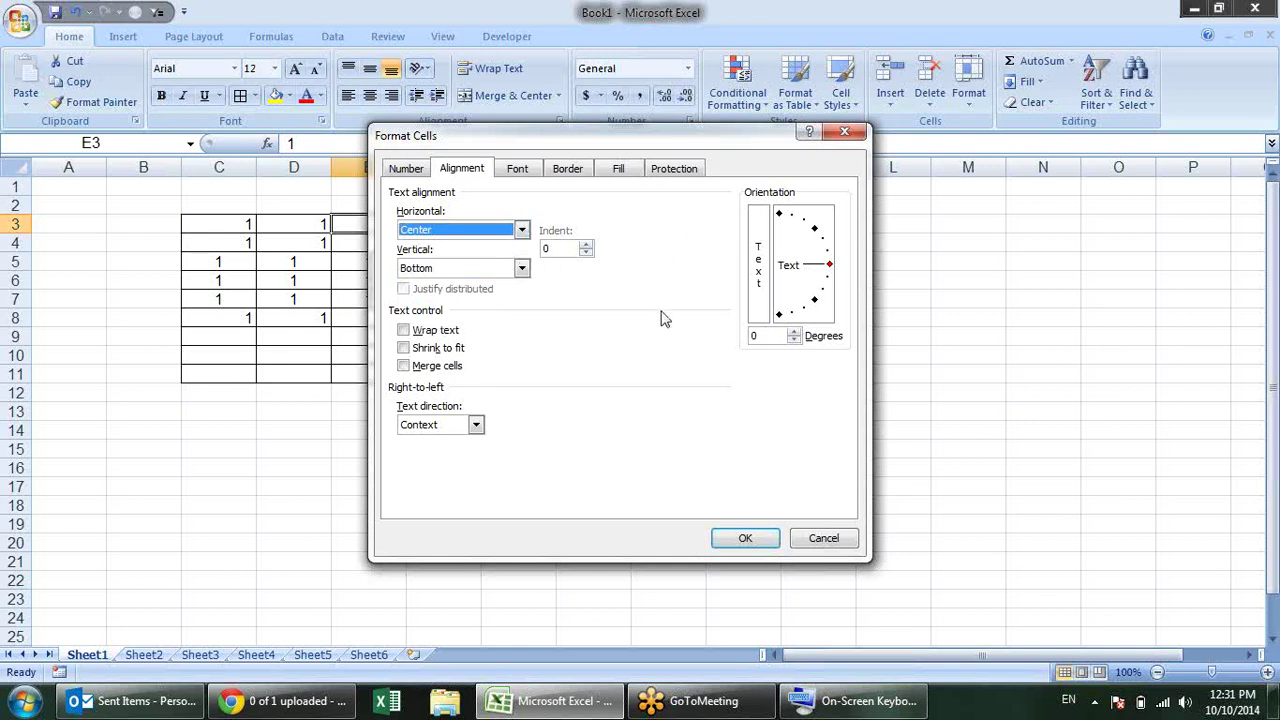
{"action": "left_click", "coordinate": [1260, 48]}
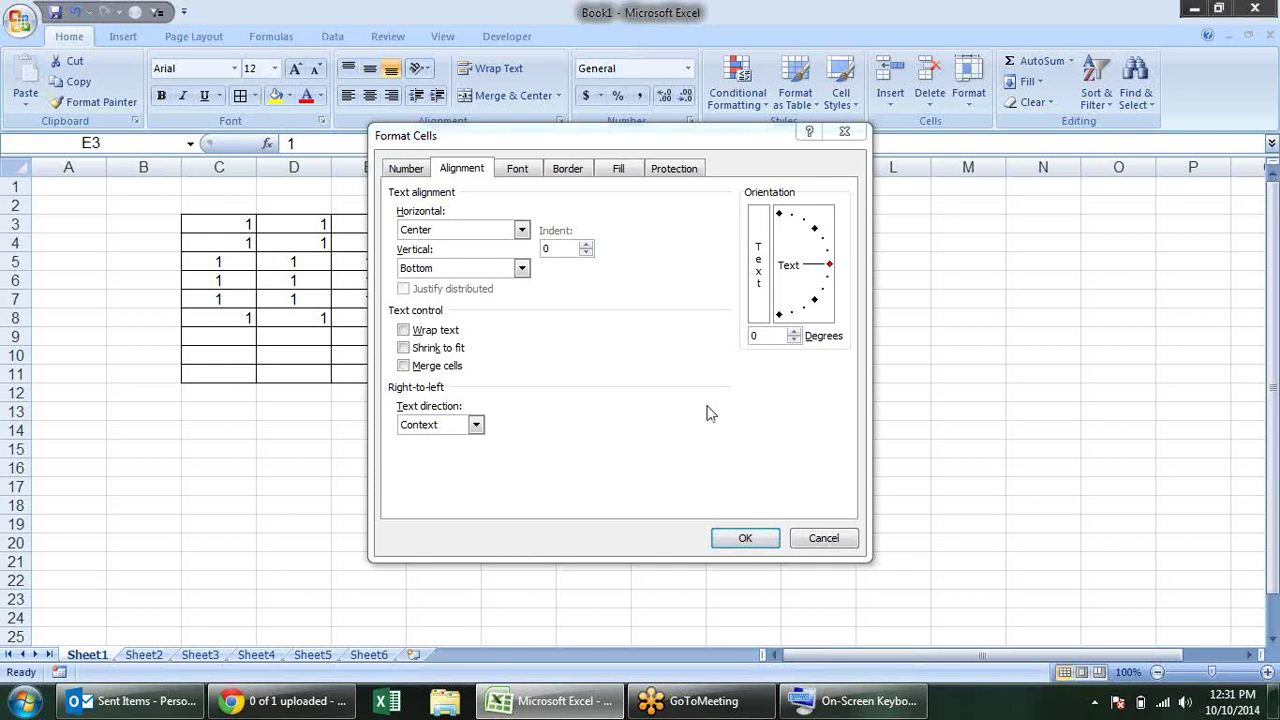
{"action": "left_click", "coordinate": [715, 405]}
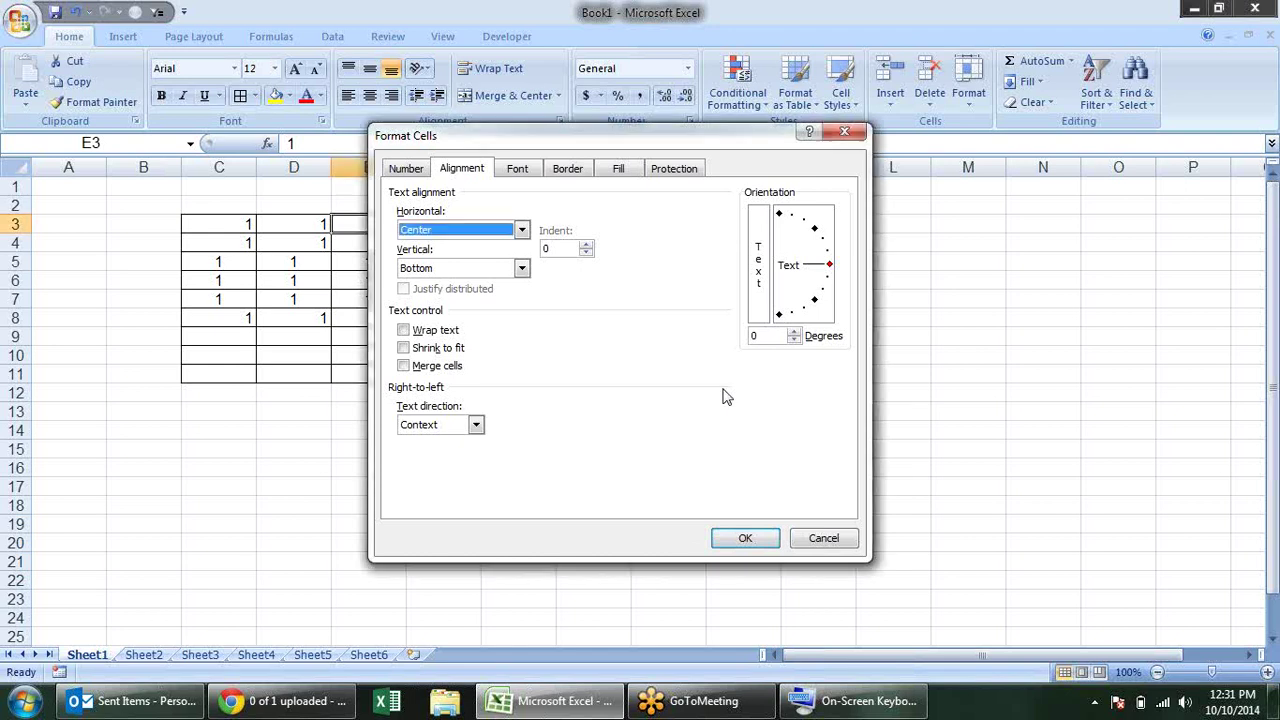
Step: Apply Center alignment to E3, then reopen Format Cells and cancel it
{"action": "key", "text": "Return"}
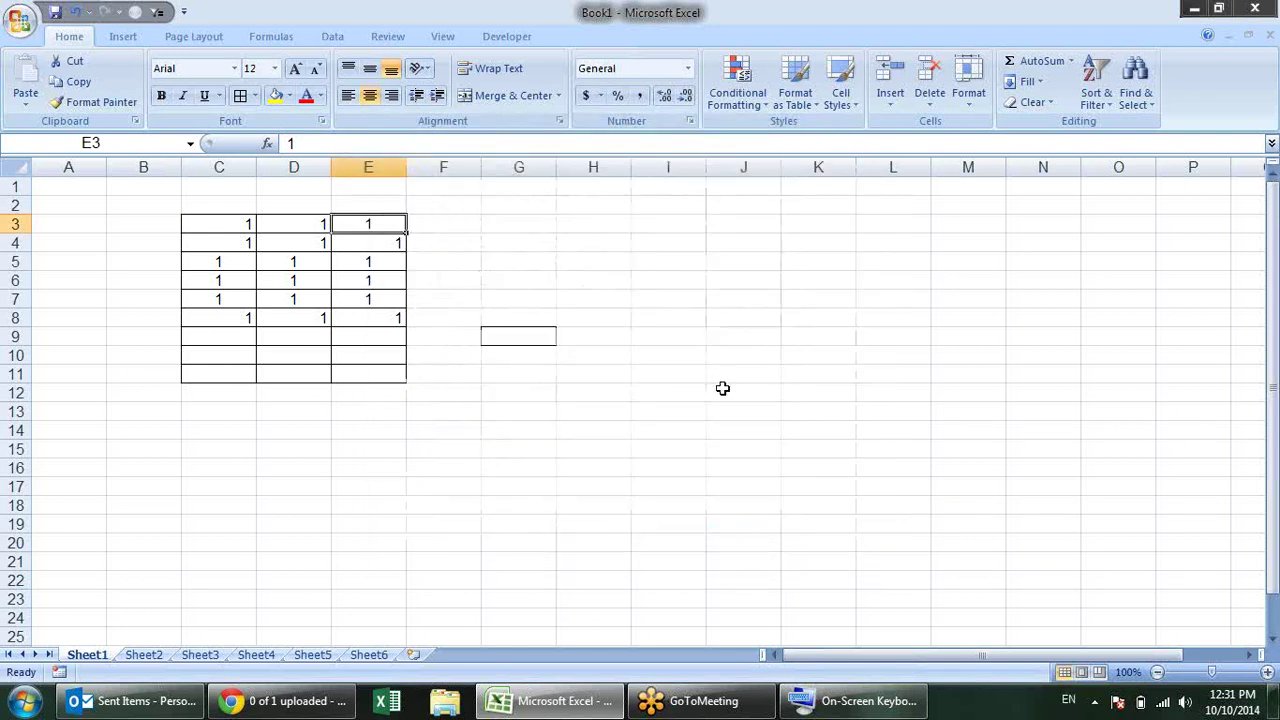
{"action": "key", "text": "ctrl+1"}
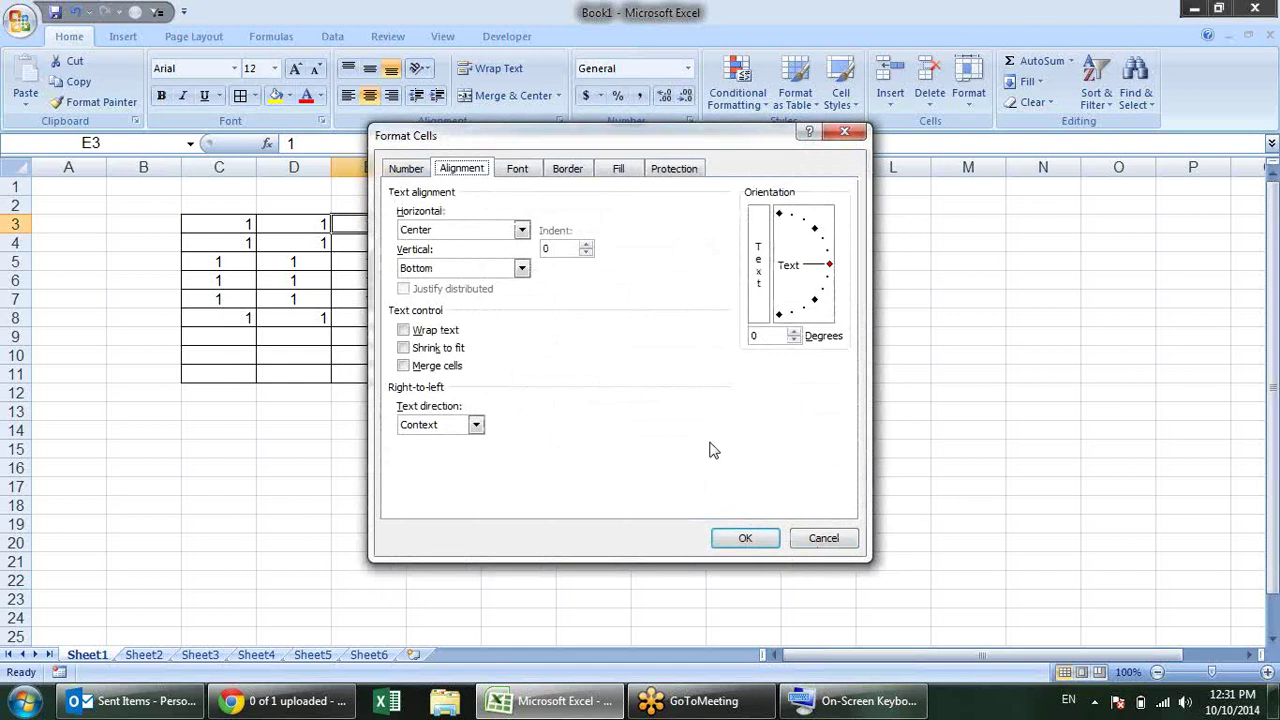
{"action": "key", "text": "Escape"}
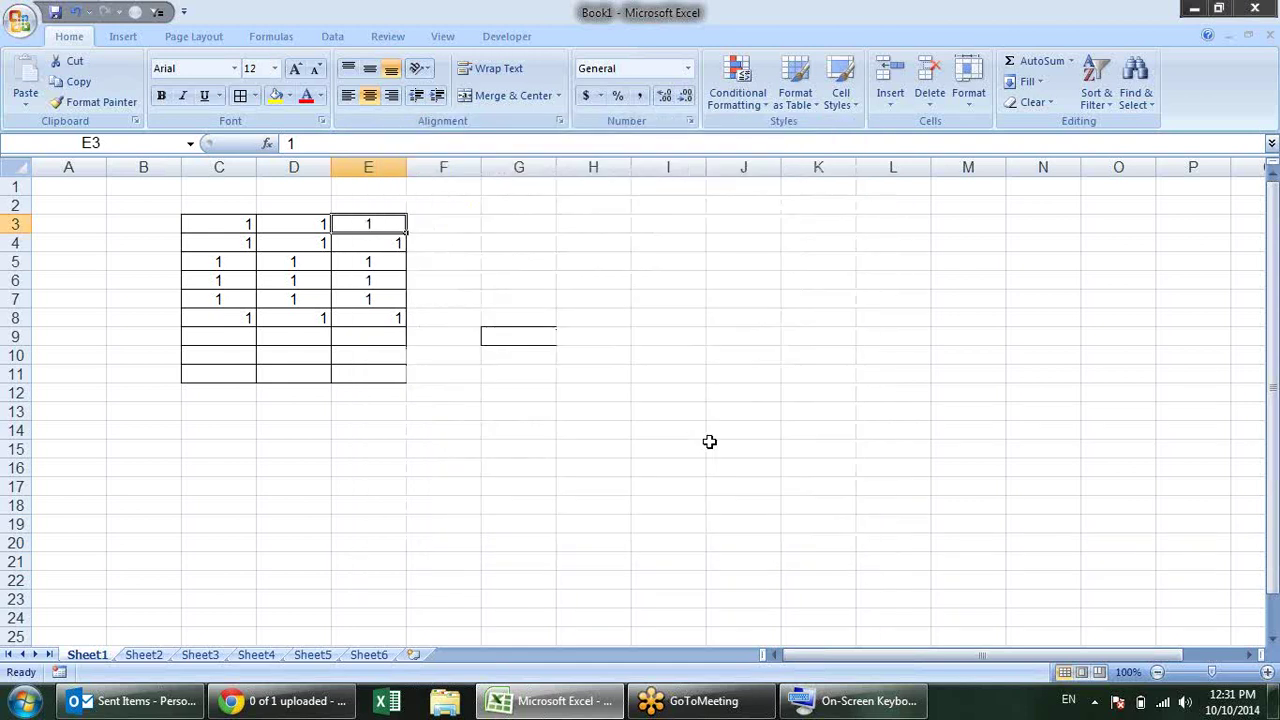
Step: Restore and hide the On-Screen Keyboard, then select cell I8
{"action": "left_click", "coordinate": [855, 701]}
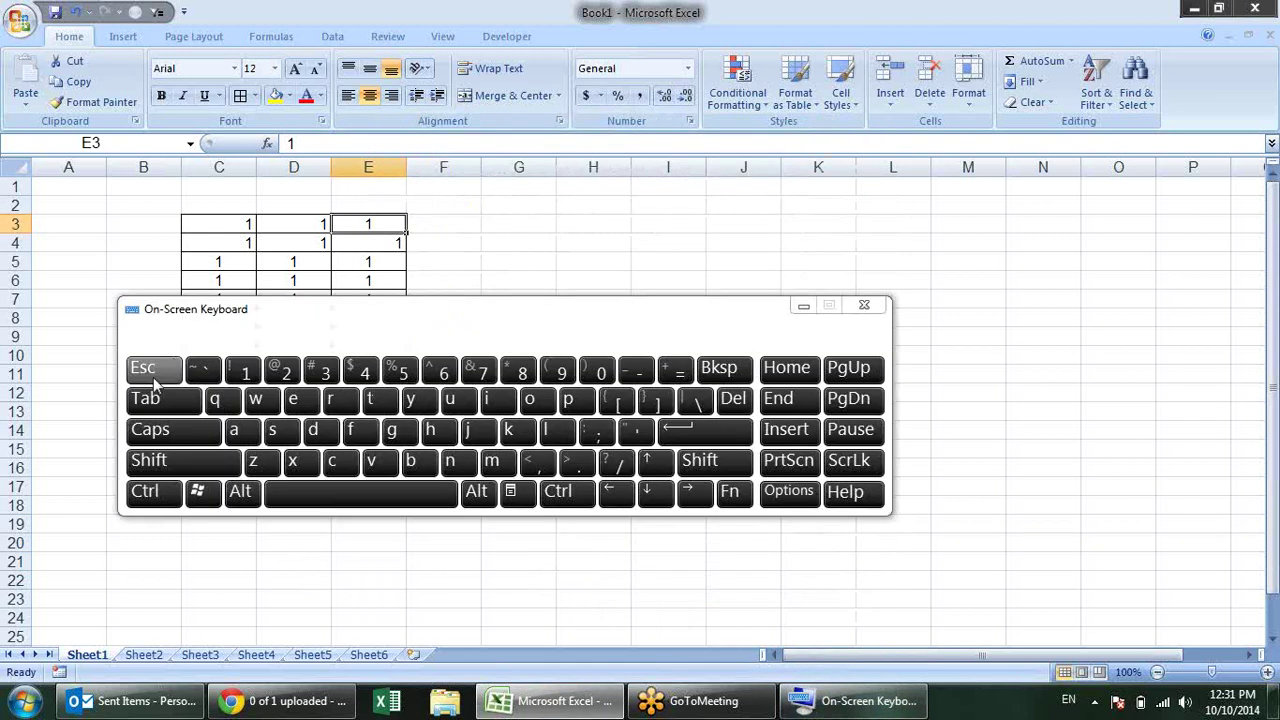
{"action": "left_click", "coordinate": [803, 307]}
{"action": "left_click", "coordinate": [674, 320]}
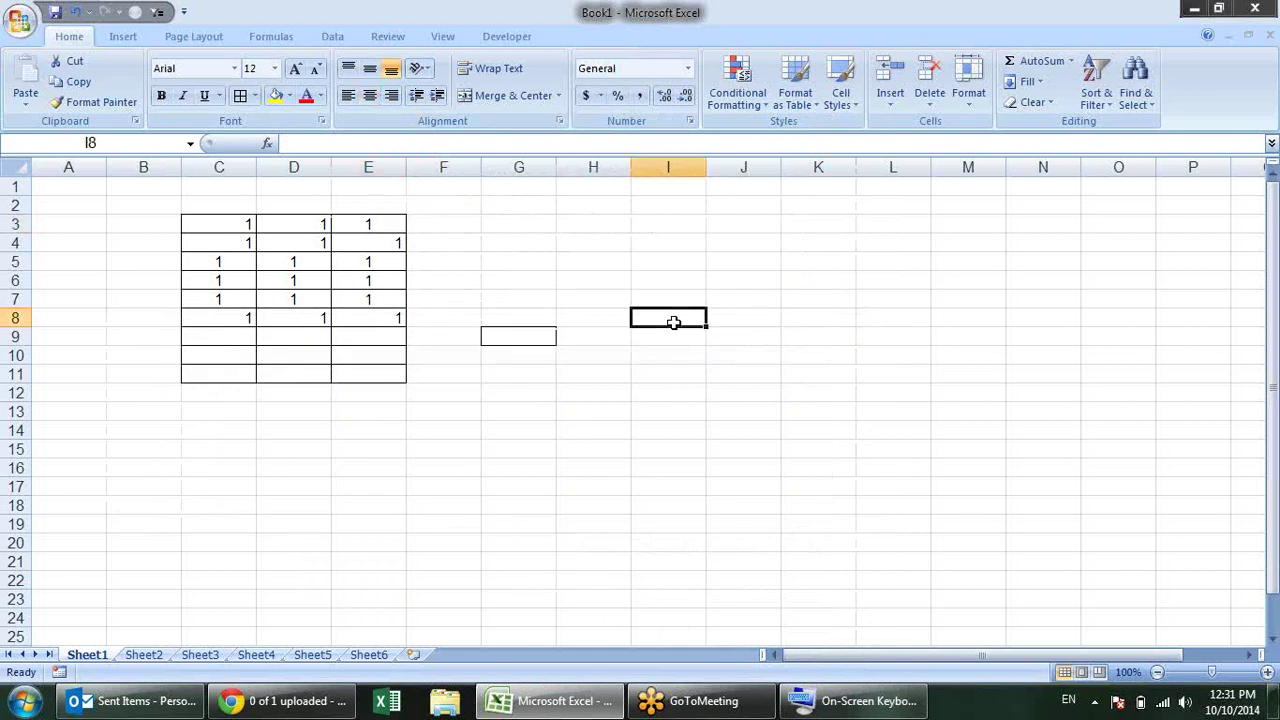
Step: Turn on Wrap text and Merge cells for I8 in Format Cells Alignment
{"action": "key", "text": "ctrl+1"}
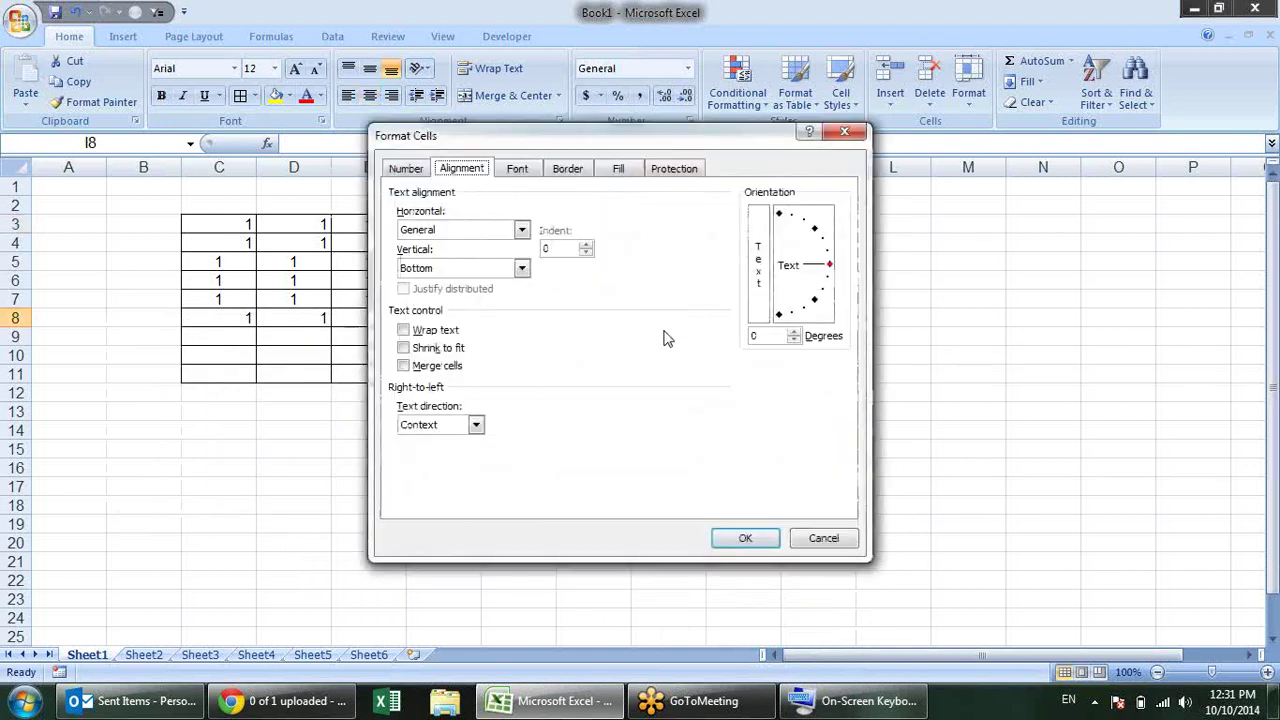
{"action": "key", "text": "ctrl+Tab"}
{"action": "key", "text": "ctrl+Tab"}
{"action": "key", "text": "ctrl+Tab"}
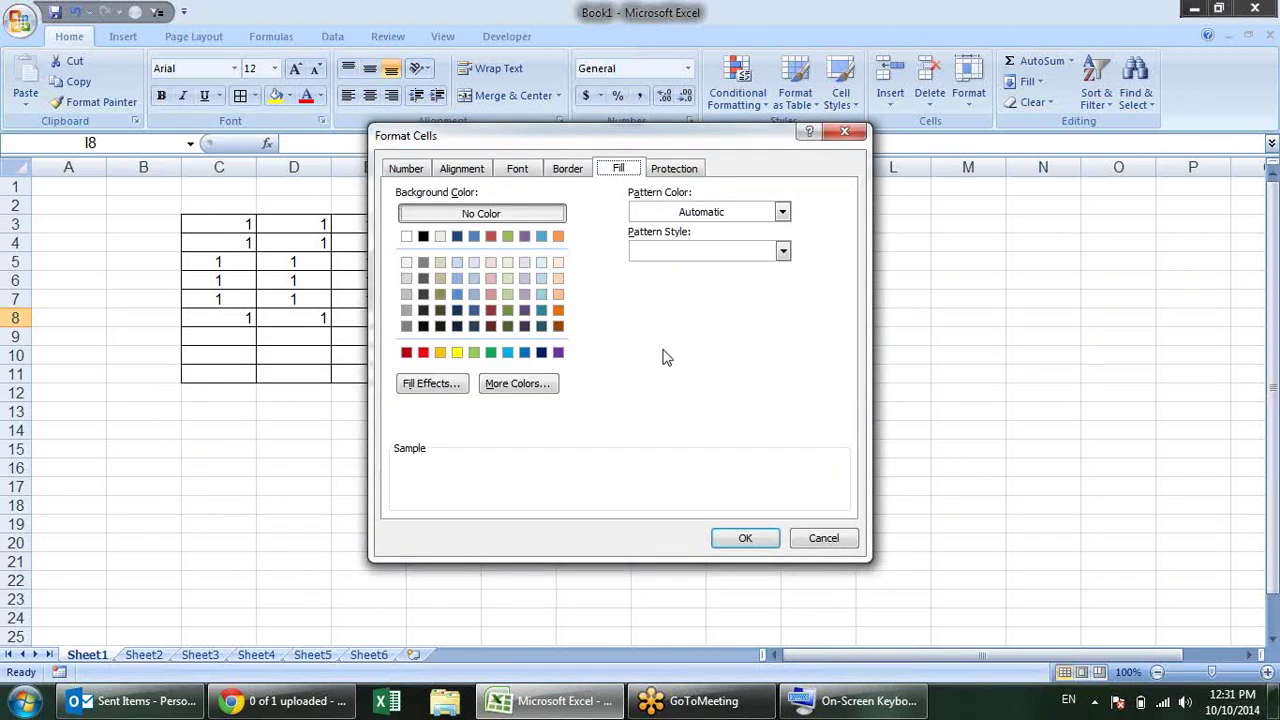
{"action": "key", "text": "ctrl+Tab"}
{"action": "key", "text": "ctrl+Tab"}
{"action": "key", "text": "ctrl+Tab"}
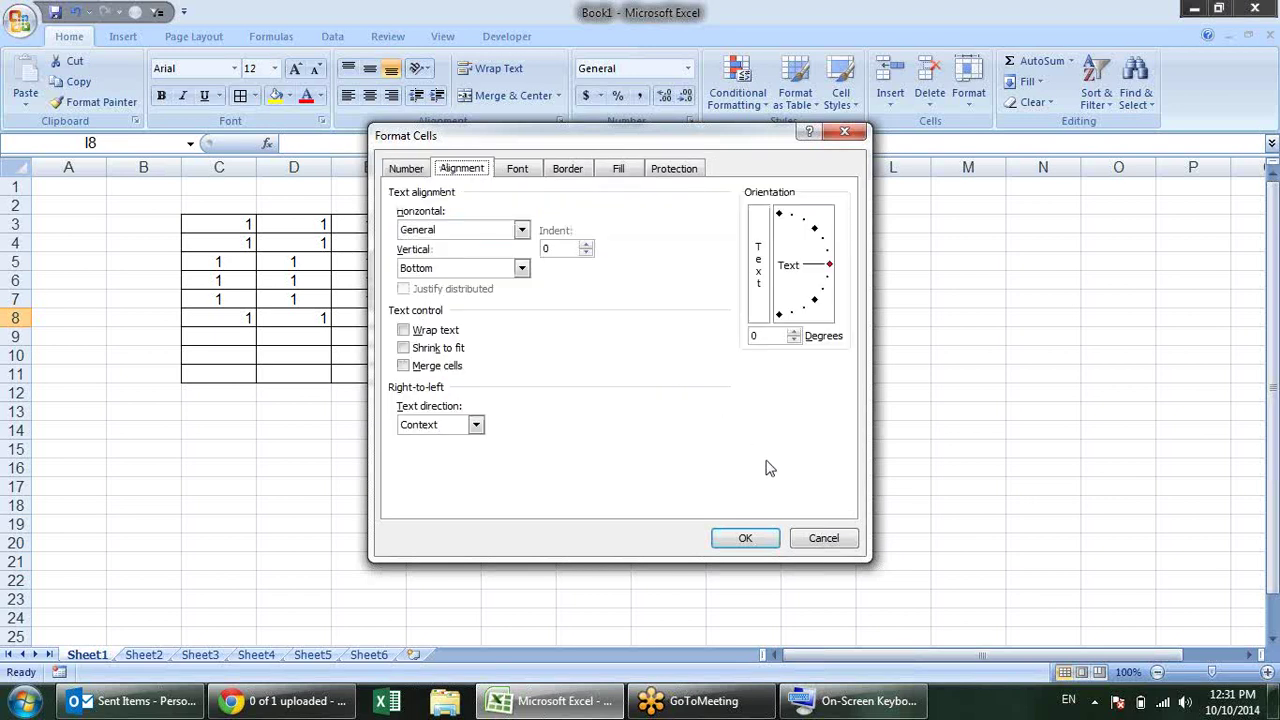
{"action": "key", "text": "alt+w"}
{"action": "key", "text": "alt+m"}
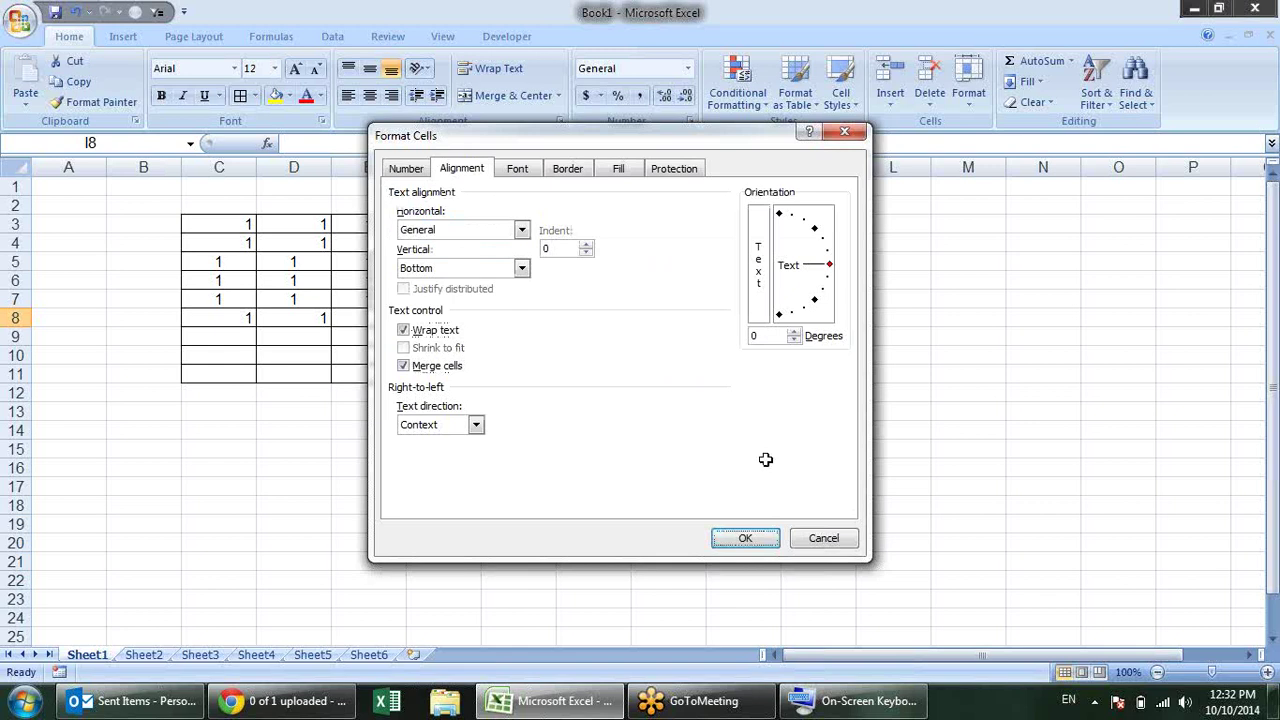
{"action": "key", "text": "Return"}
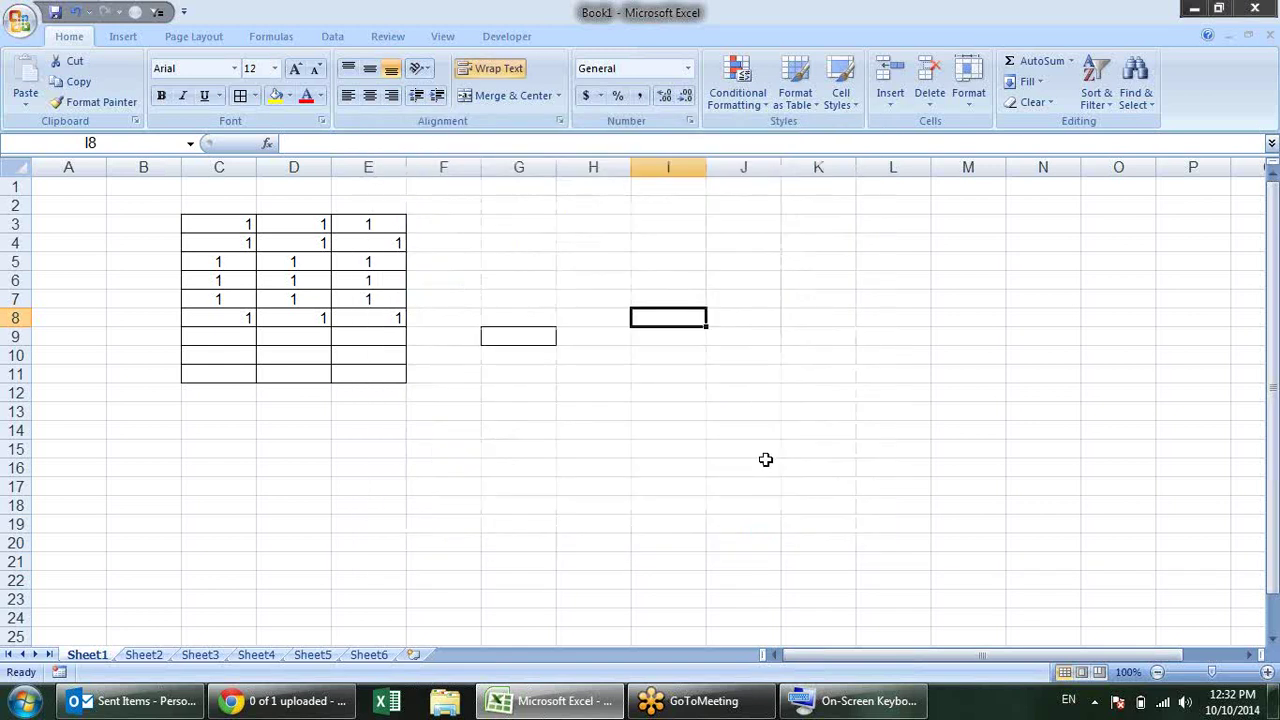
Step: Open Print Preview of the sheet
{"action": "key", "text": "alt+f"}
{"action": "key", "text": "w"}
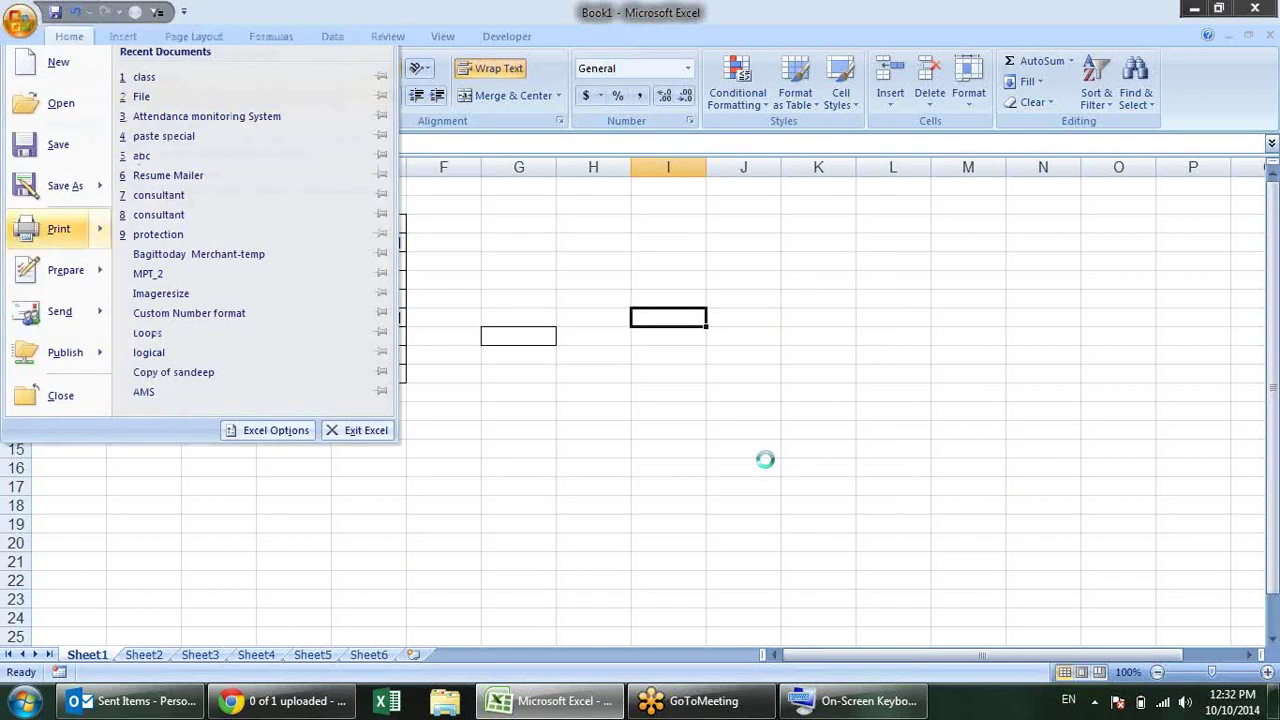
{"action": "key", "text": "v"}
{"action": "key", "text": "Escape"}
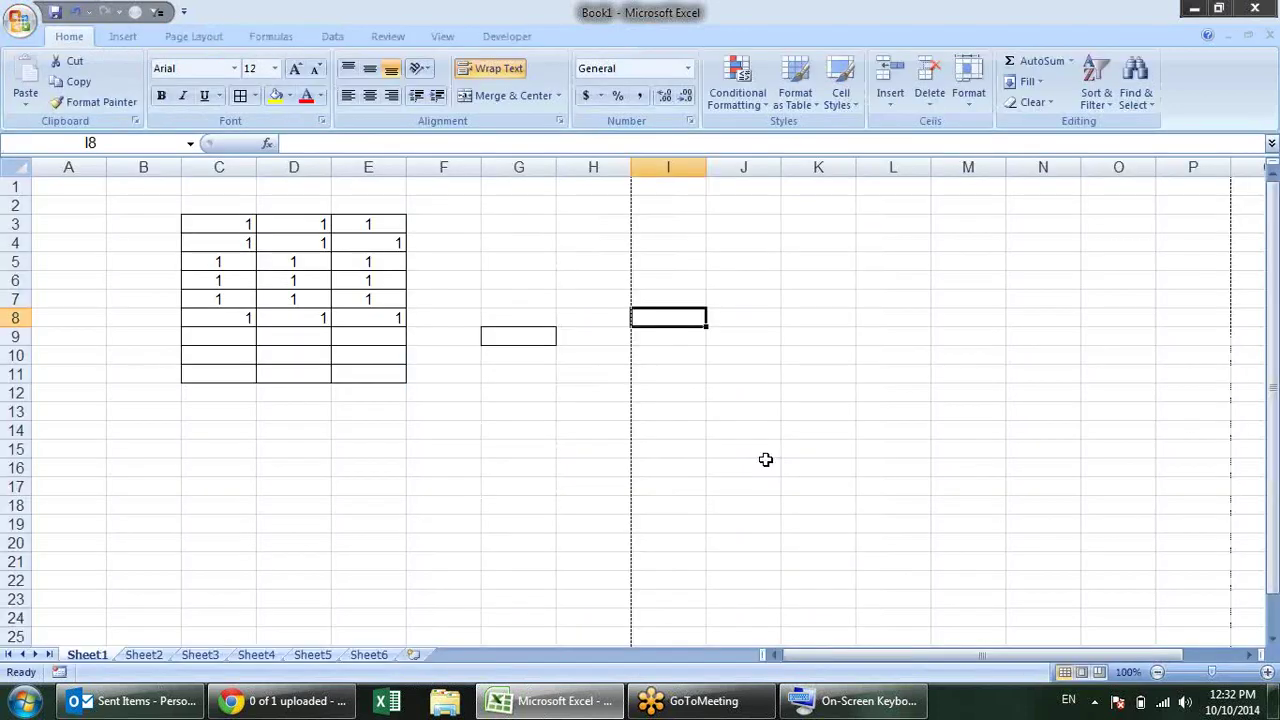
{"action": "key", "text": "alt+f"}
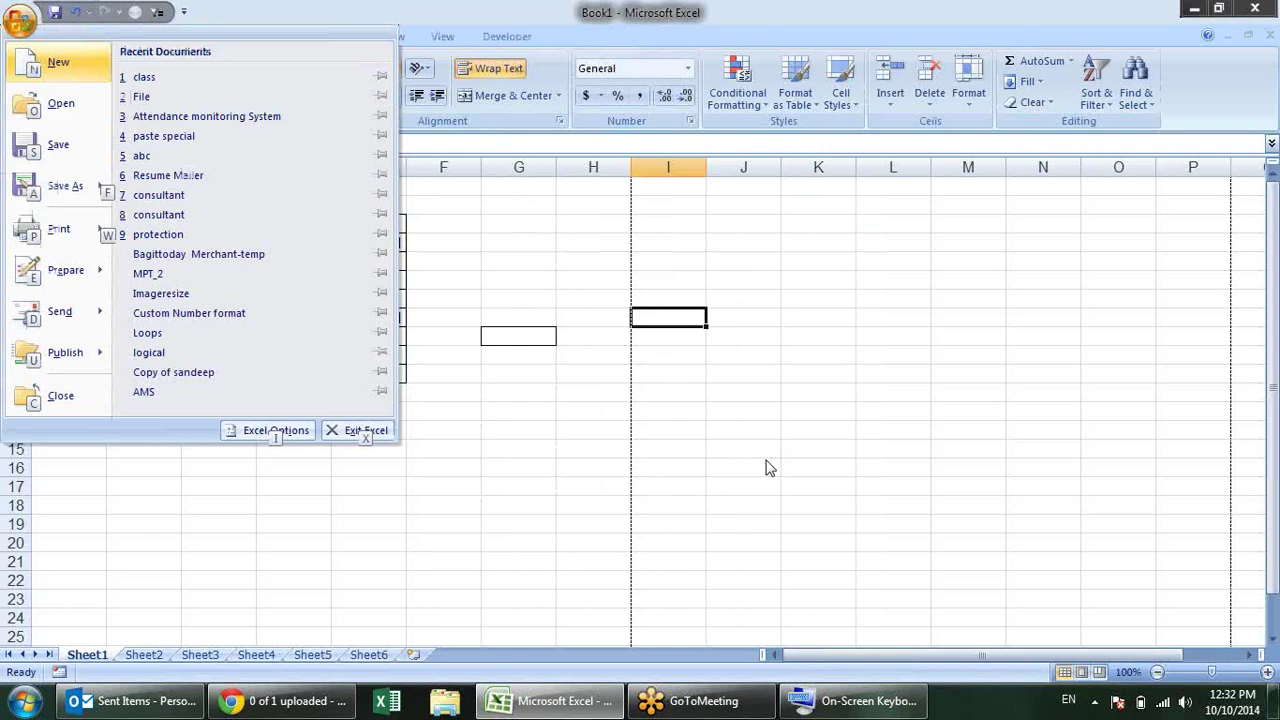
{"action": "key", "text": "w"}
{"action": "key", "text": "v"}
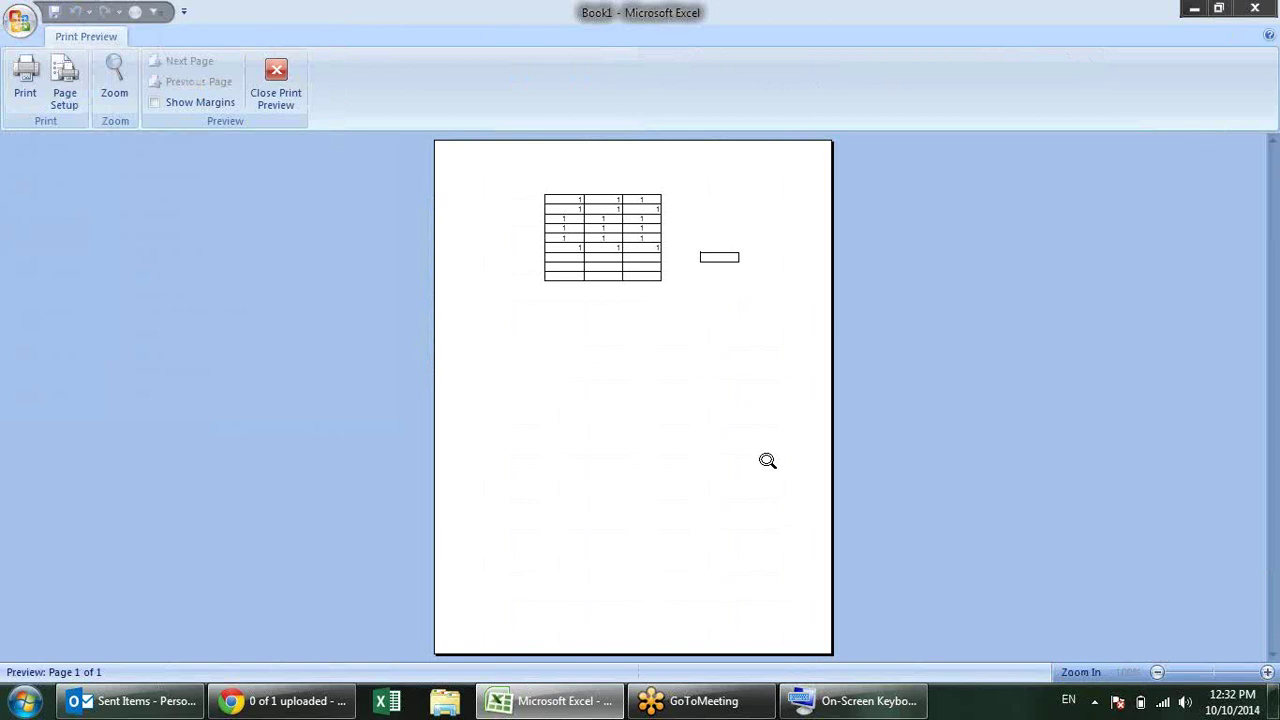
Step: Set Page Setup to Landscape, fit to 1 page, then close Print Preview
{"action": "key", "text": "alt"}
{"action": "key", "text": "p"}
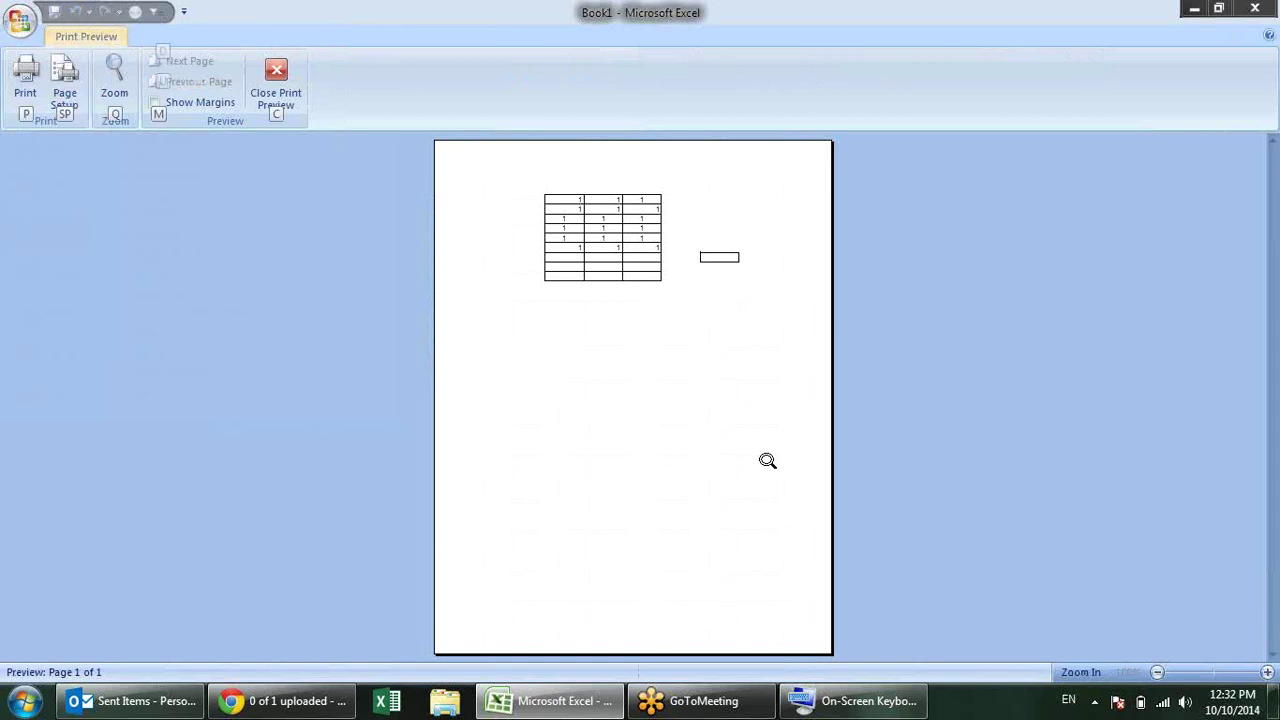
{"action": "key", "text": "s"}
{"action": "key", "text": "p"}
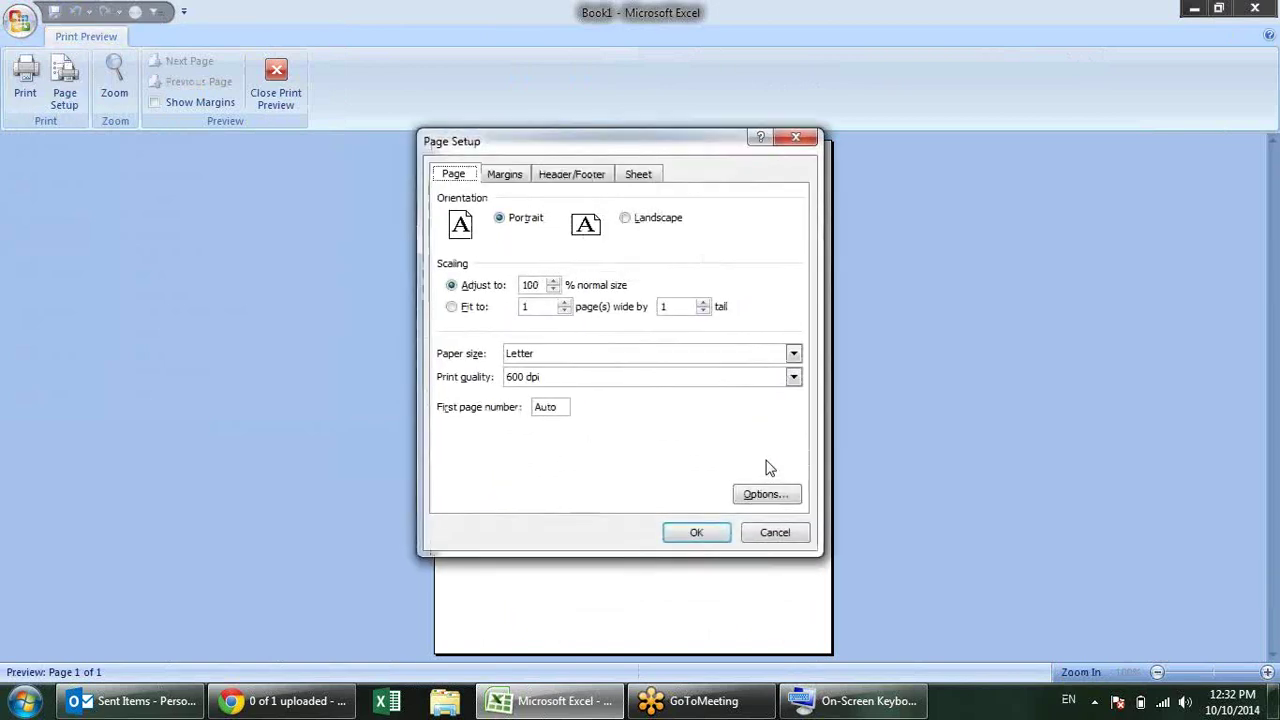
{"action": "key", "text": "ctrl+Tab"}
{"action": "key", "text": "ctrl+Tab"}
{"action": "key", "text": "ctrl+Tab"}
{"action": "key", "text": "ctrl+Tab"}
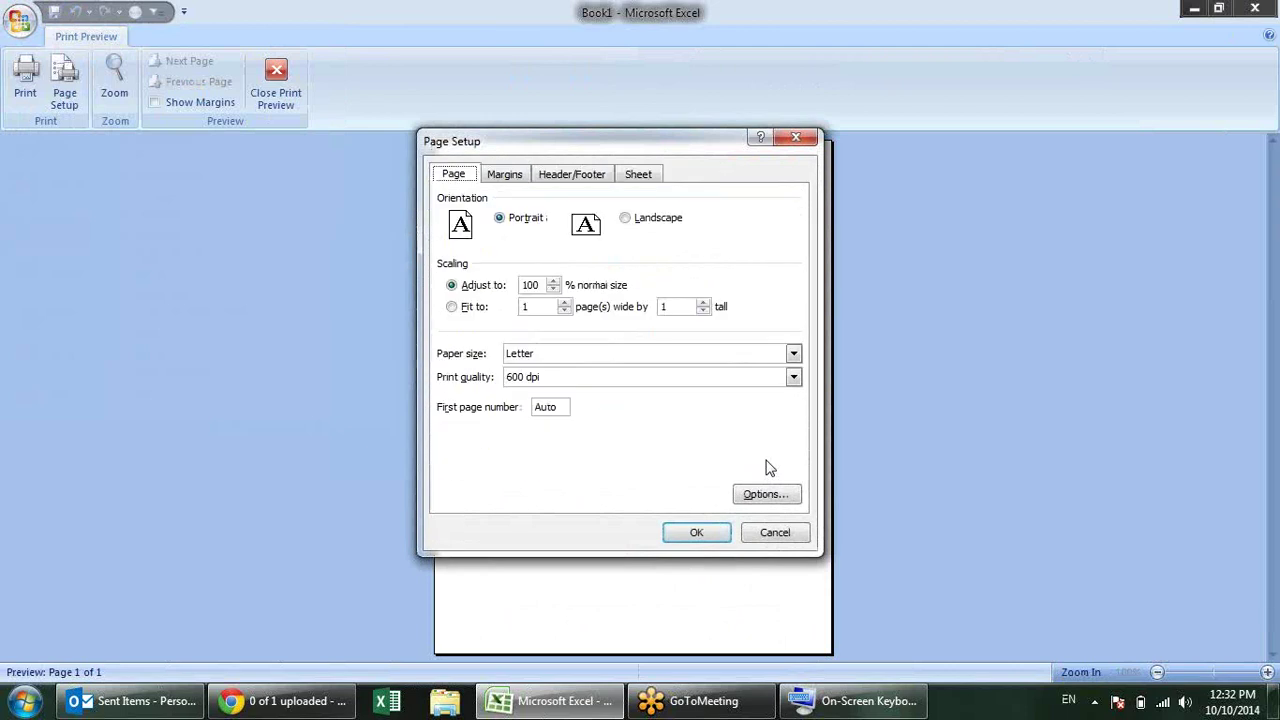
{"action": "key", "text": "alt+f"}
{"action": "key", "text": "alt+l"}
{"action": "key", "text": "Return"}
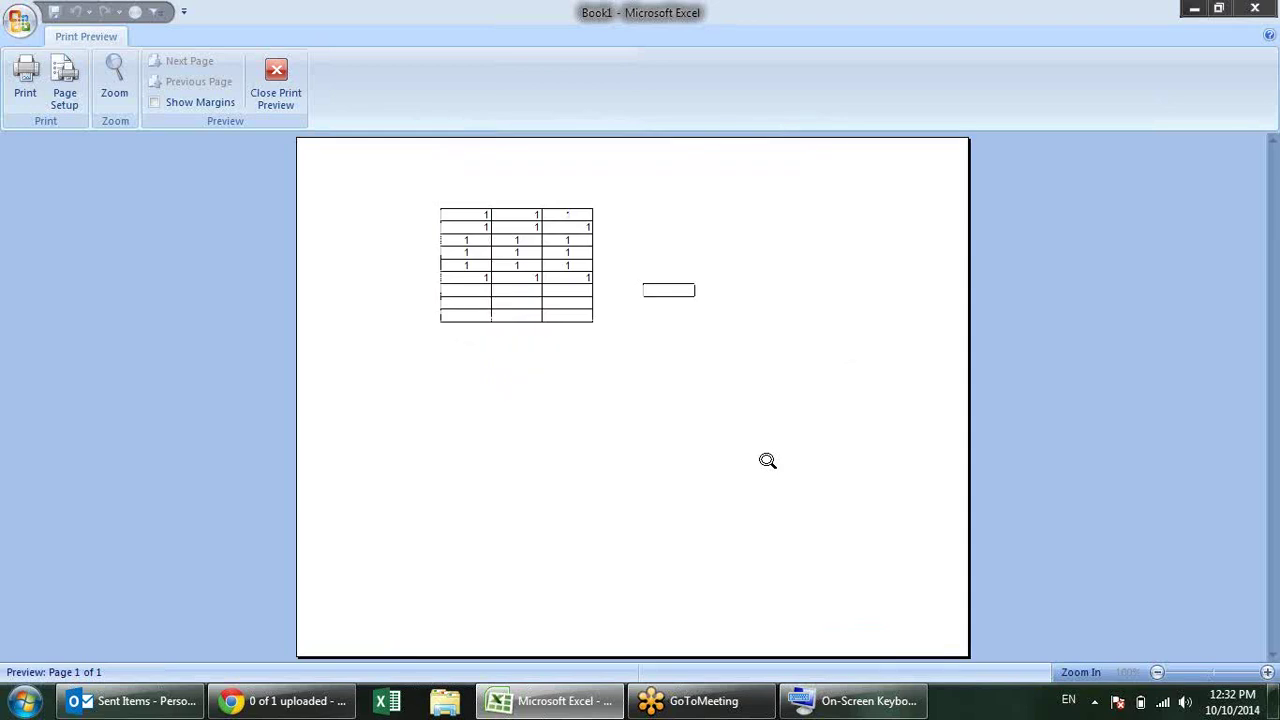
{"action": "key", "text": "Escape"}
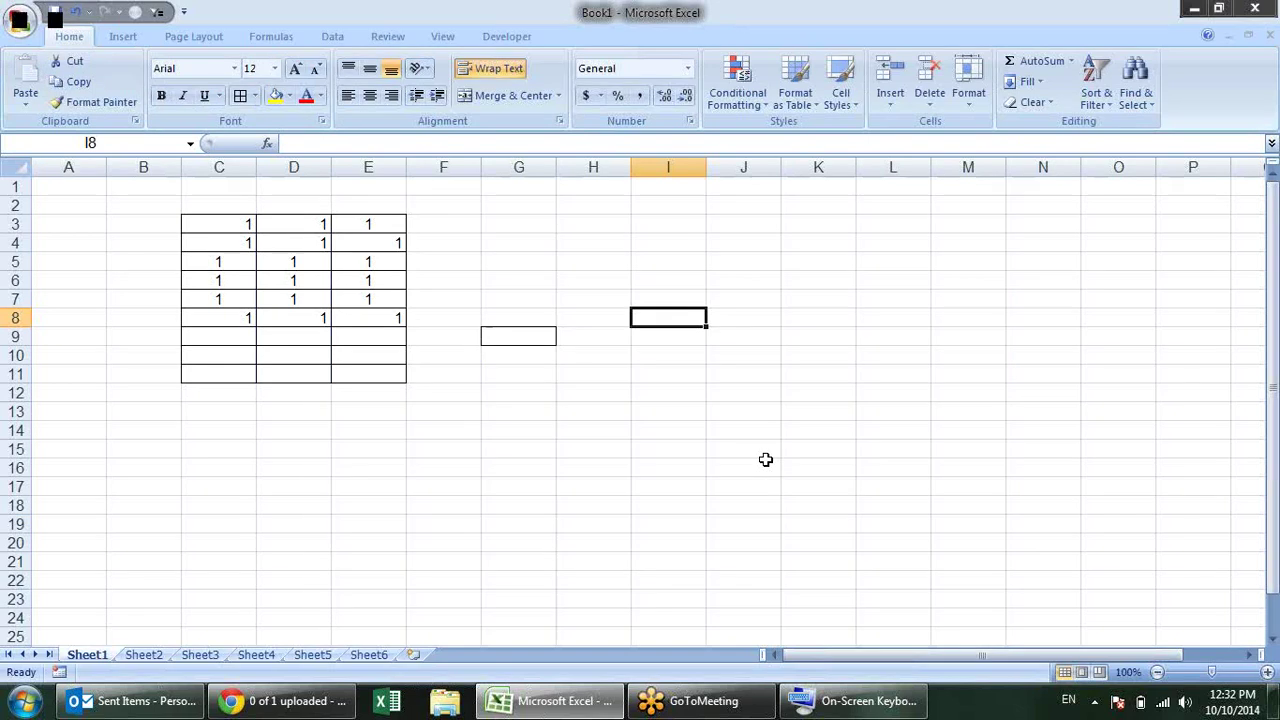
{"action": "key", "text": "alt+w"}
{"action": "key", "text": "i"}
{"action": "key", "text": "Return"}
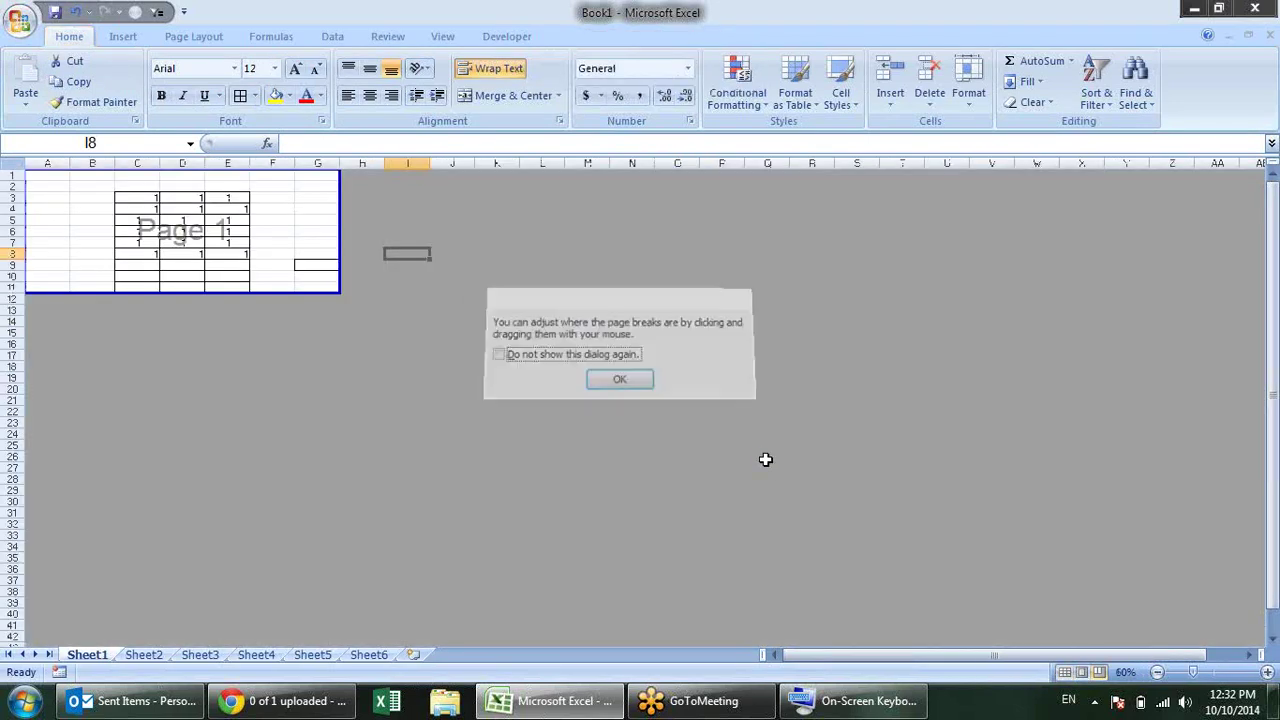
{"action": "key", "text": "alt+v"}
{"action": "key", "text": "n"}
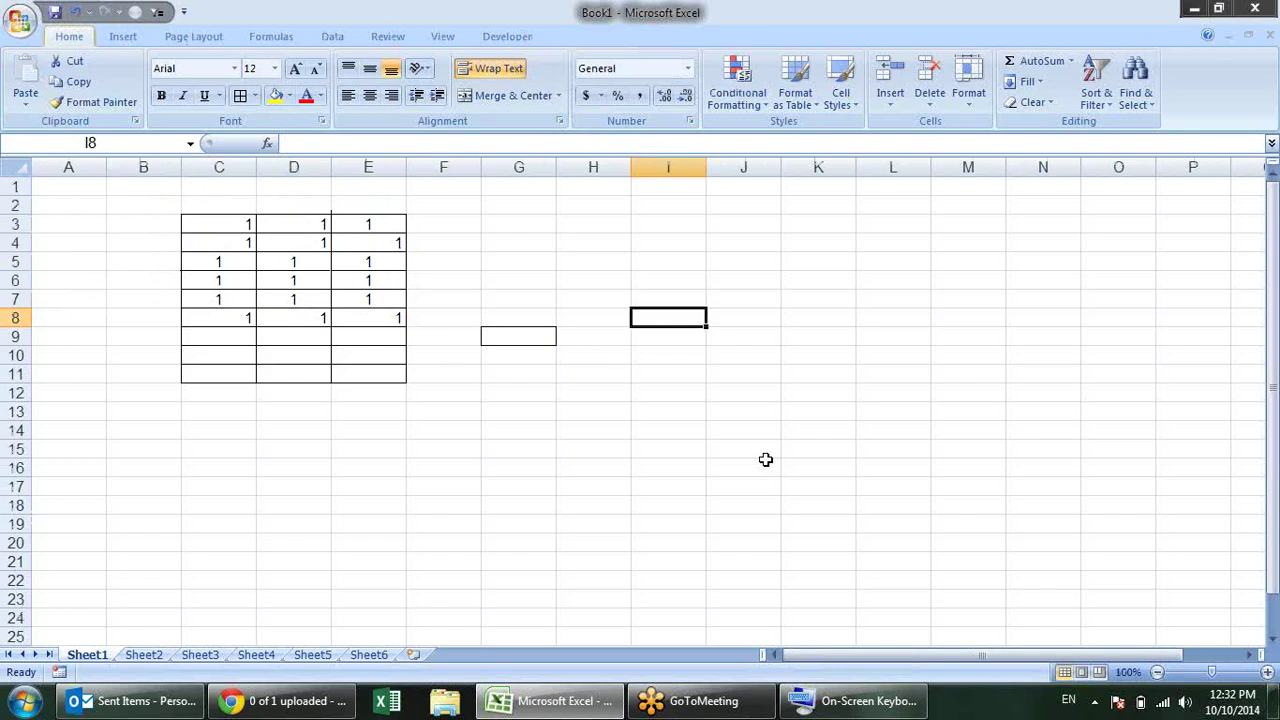
{"action": "left_click", "coordinate": [1197, 9]}
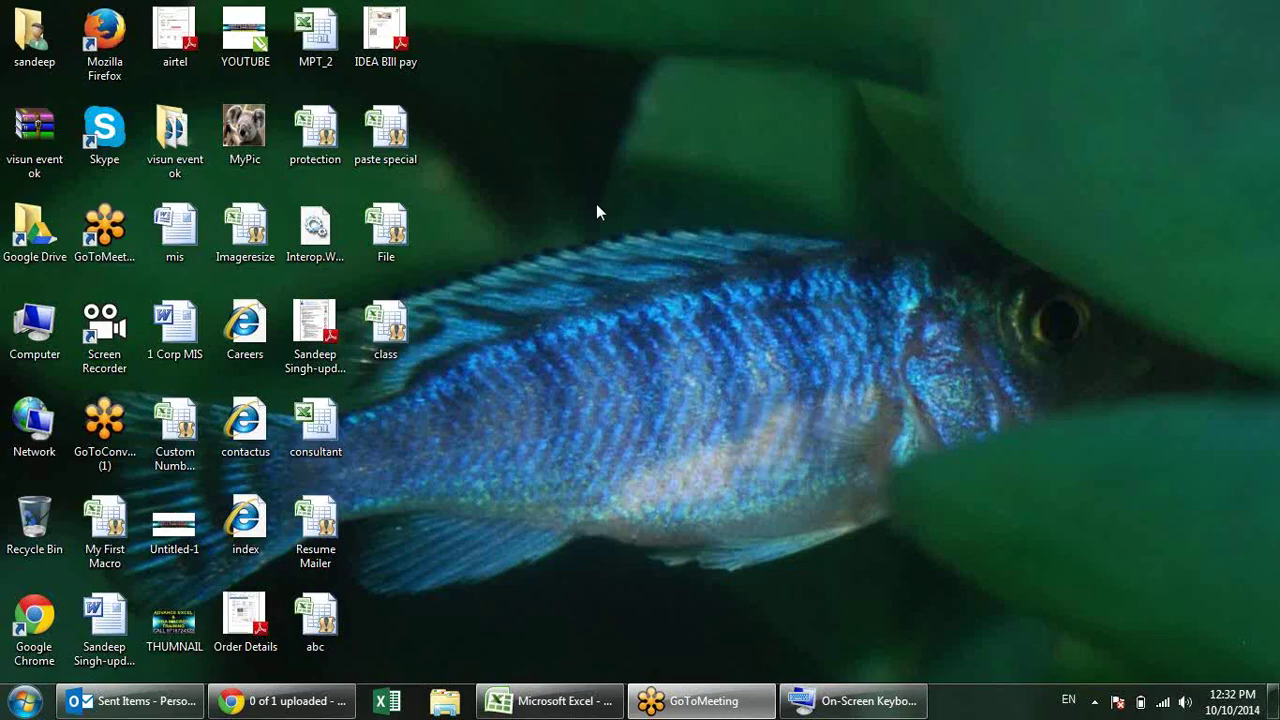
{"action": "right_click", "coordinate": [747, 248]}
{"action": "left_click", "coordinate": [777, 296]}
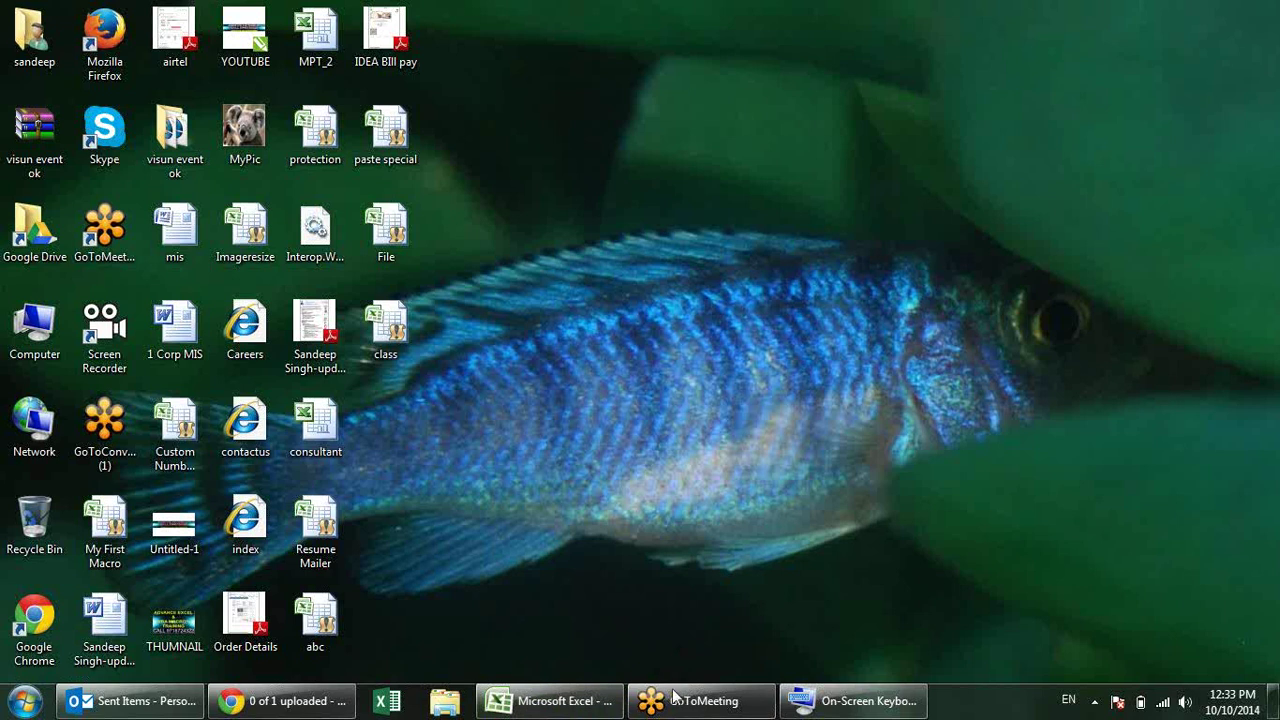
{"action": "left_click", "coordinate": [551, 705]}
{"action": "left_click", "coordinate": [590, 392]}
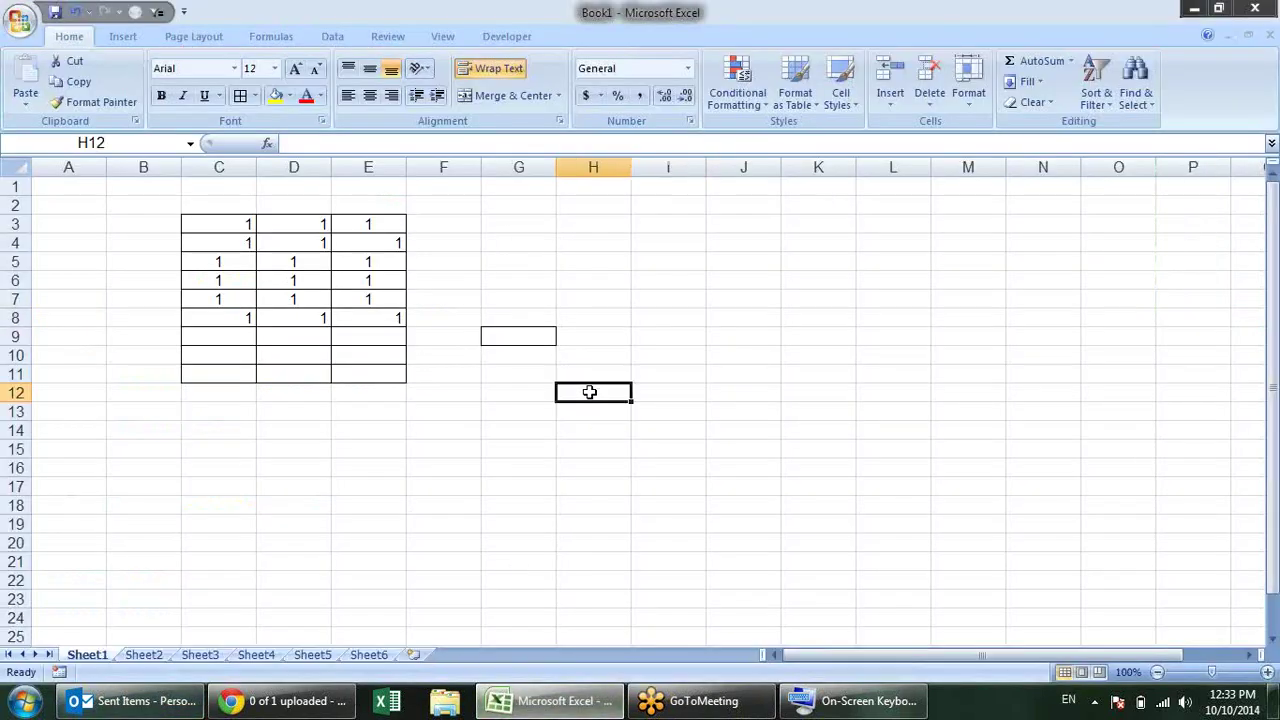
Step: Select G5, restore and hide the On-Screen Keyboard, then open Excel Help with F1
{"action": "left_click", "coordinate": [499, 269]}
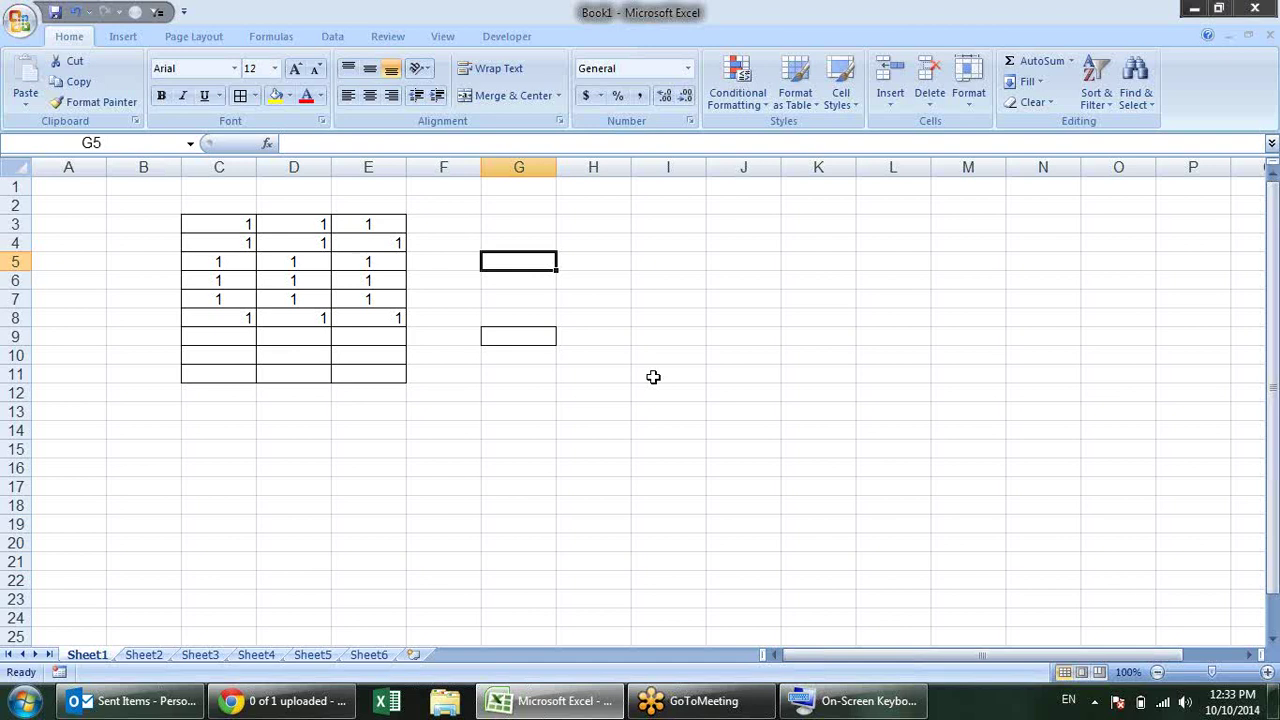
{"action": "left_click", "coordinate": [855, 701]}
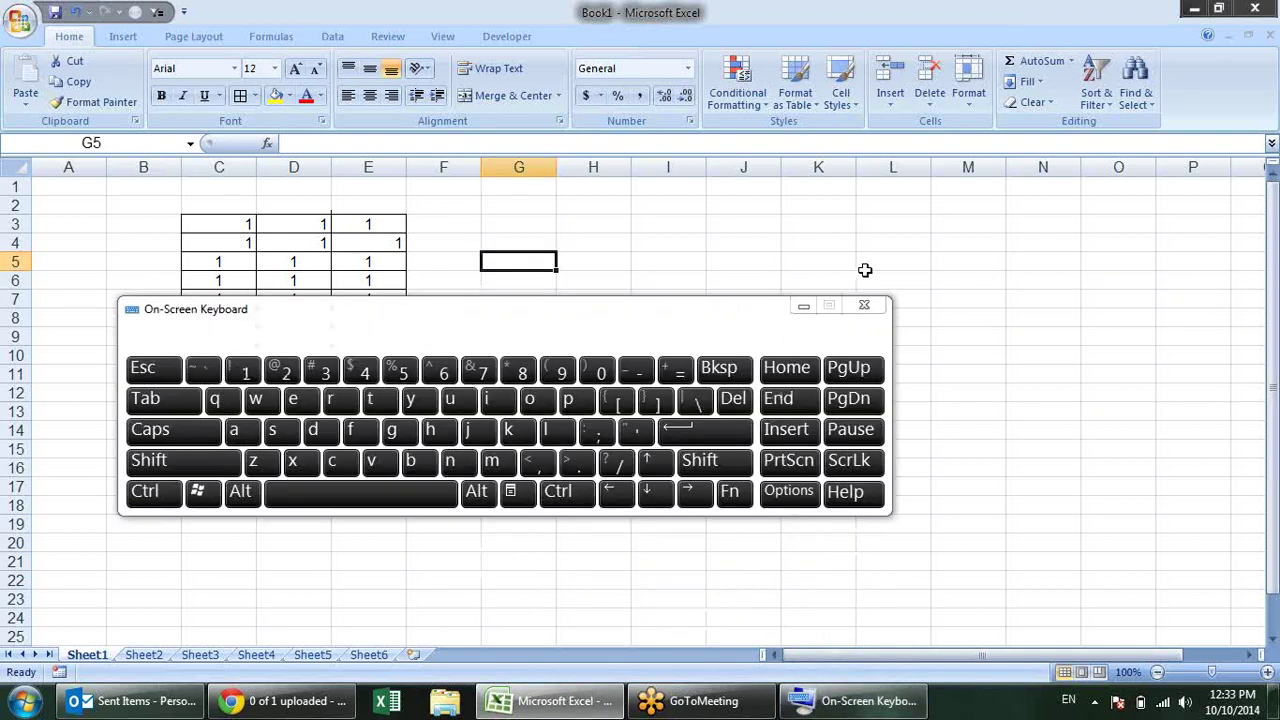
{"action": "left_click", "coordinate": [804, 308]}
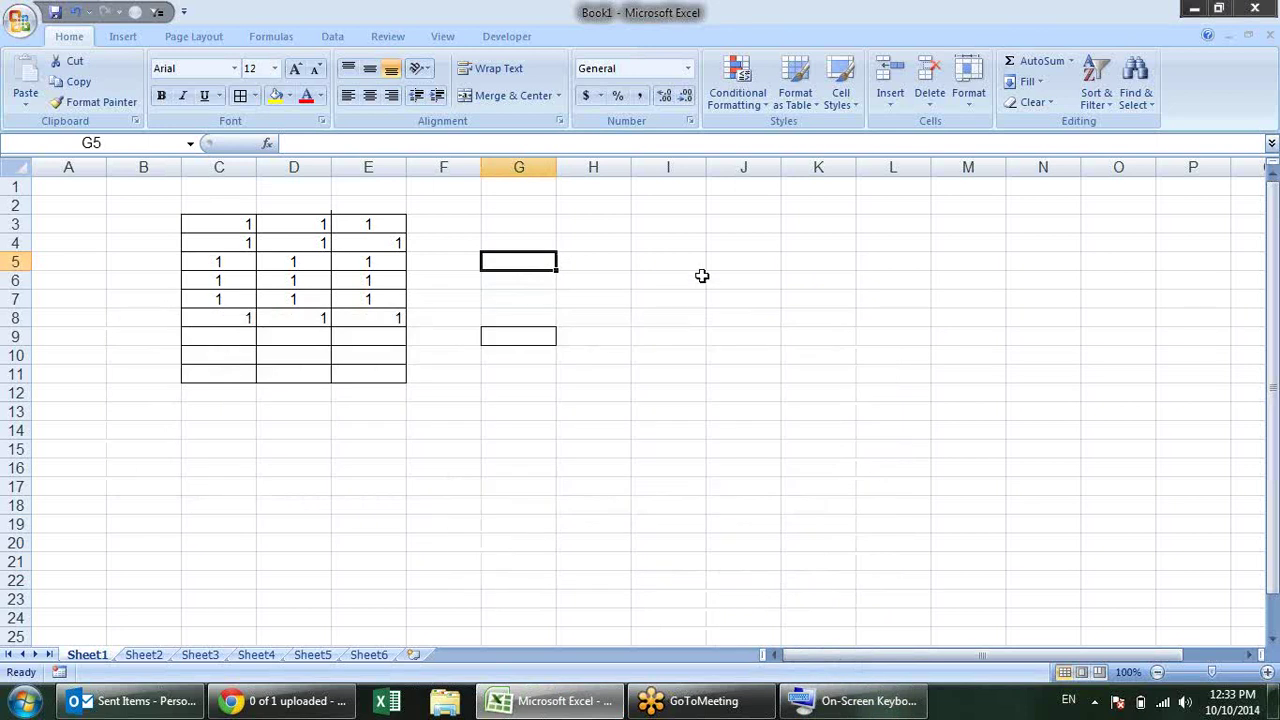
{"action": "key", "text": "F1"}
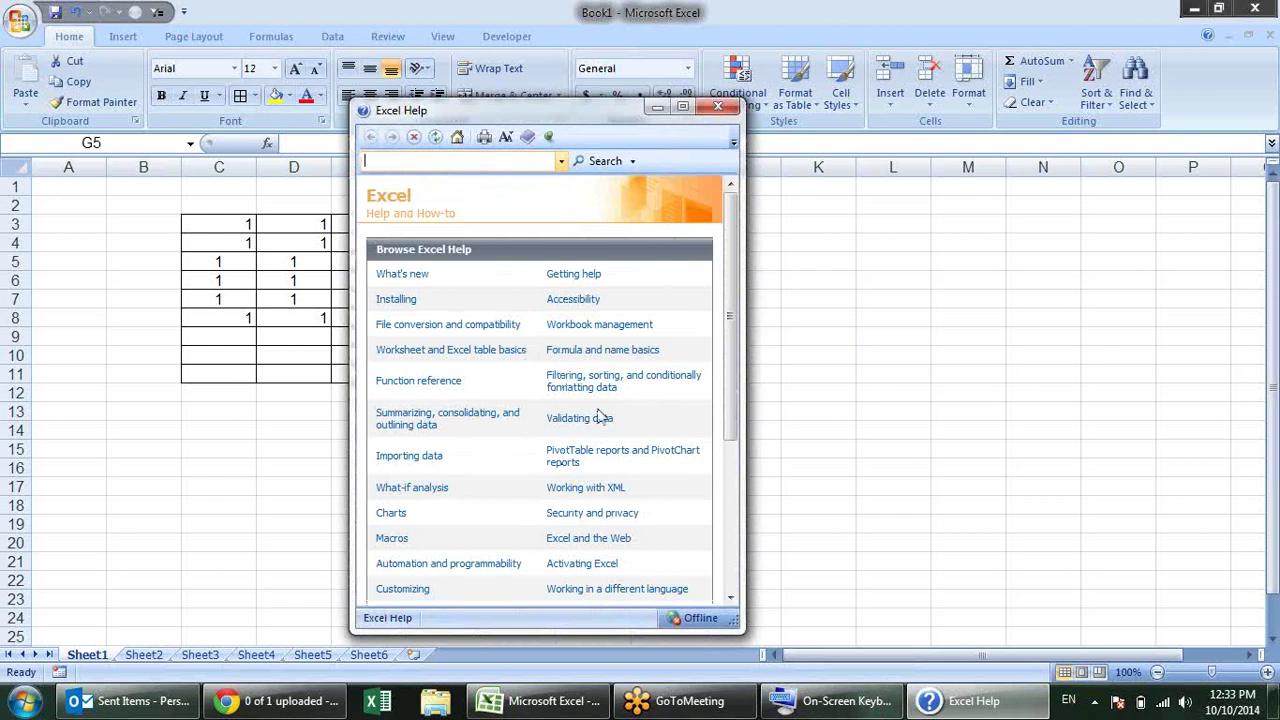
Step: Search Help for 'keyboard shortcut' and open the 'Excel shortcut and function keys' article
{"action": "type", "text": "keyboard shortcut"}
{"action": "key", "text": "Return"}
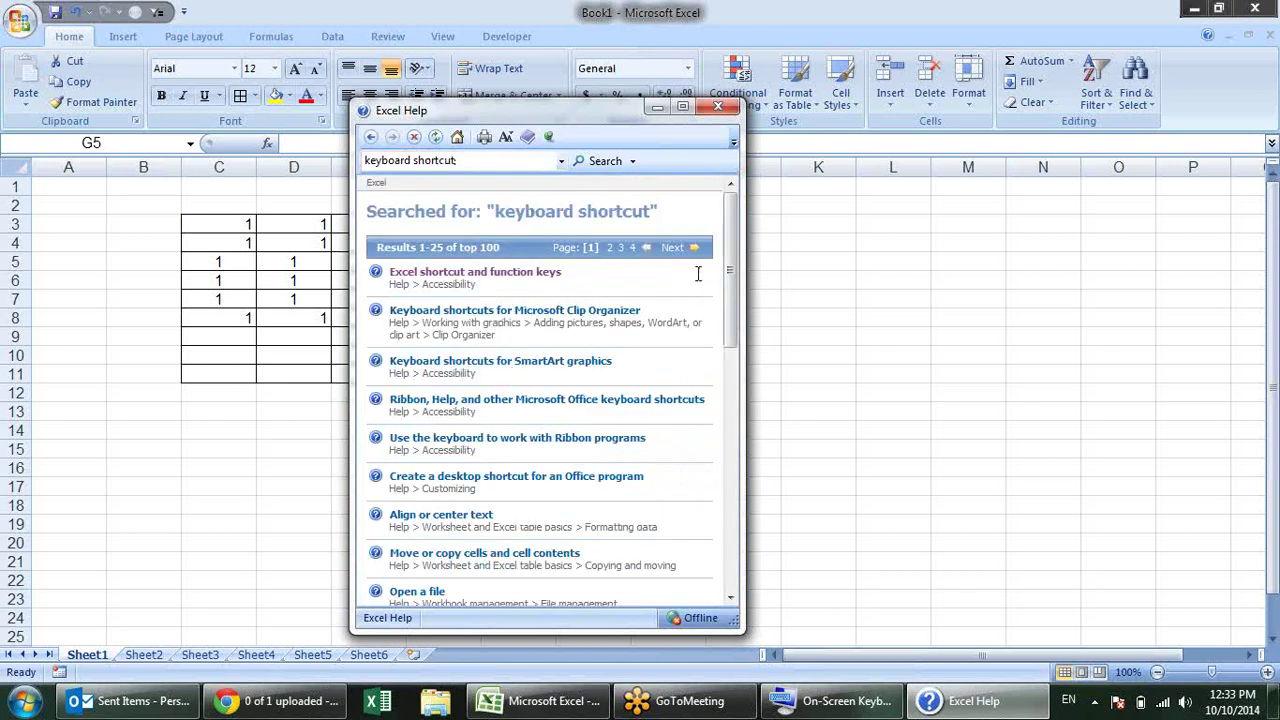
{"action": "left_click", "coordinate": [560, 274]}
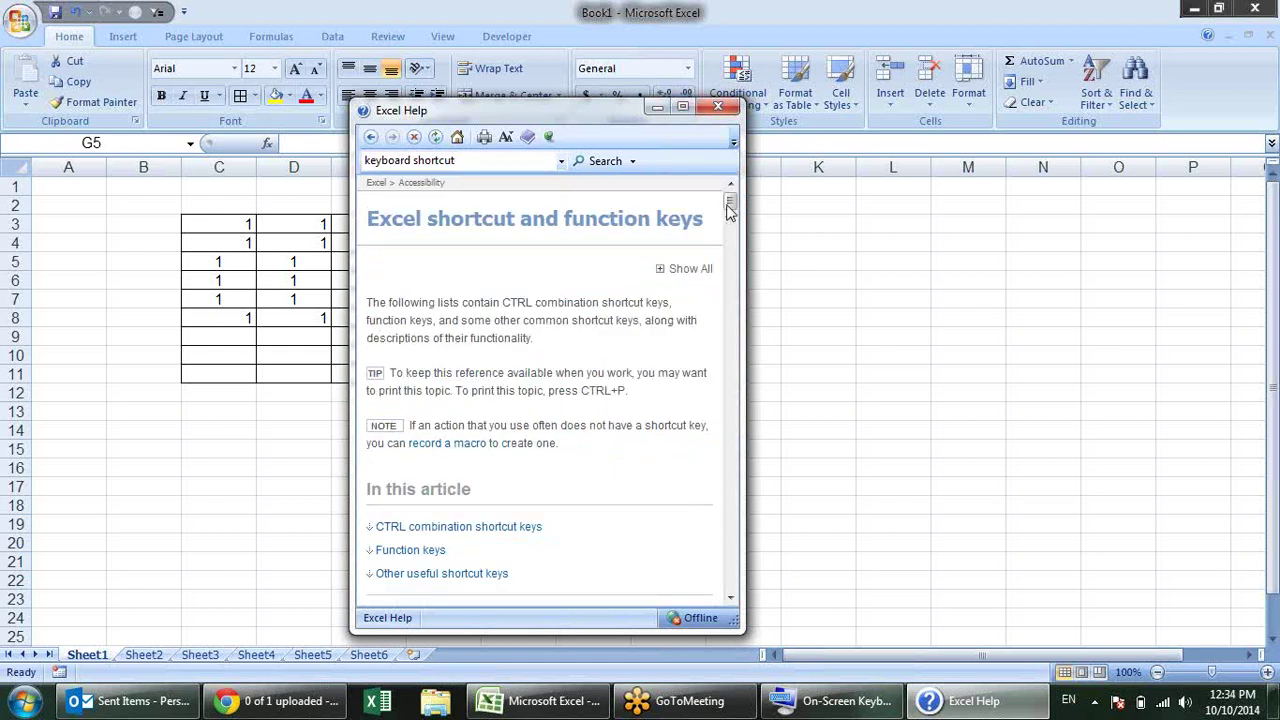
{"action": "scroll", "coordinate": [729, 232], "scroll_direction": "down", "scroll_amount": 3}
{"action": "scroll", "coordinate": [729, 232], "scroll_direction": "down", "scroll_amount": 10}
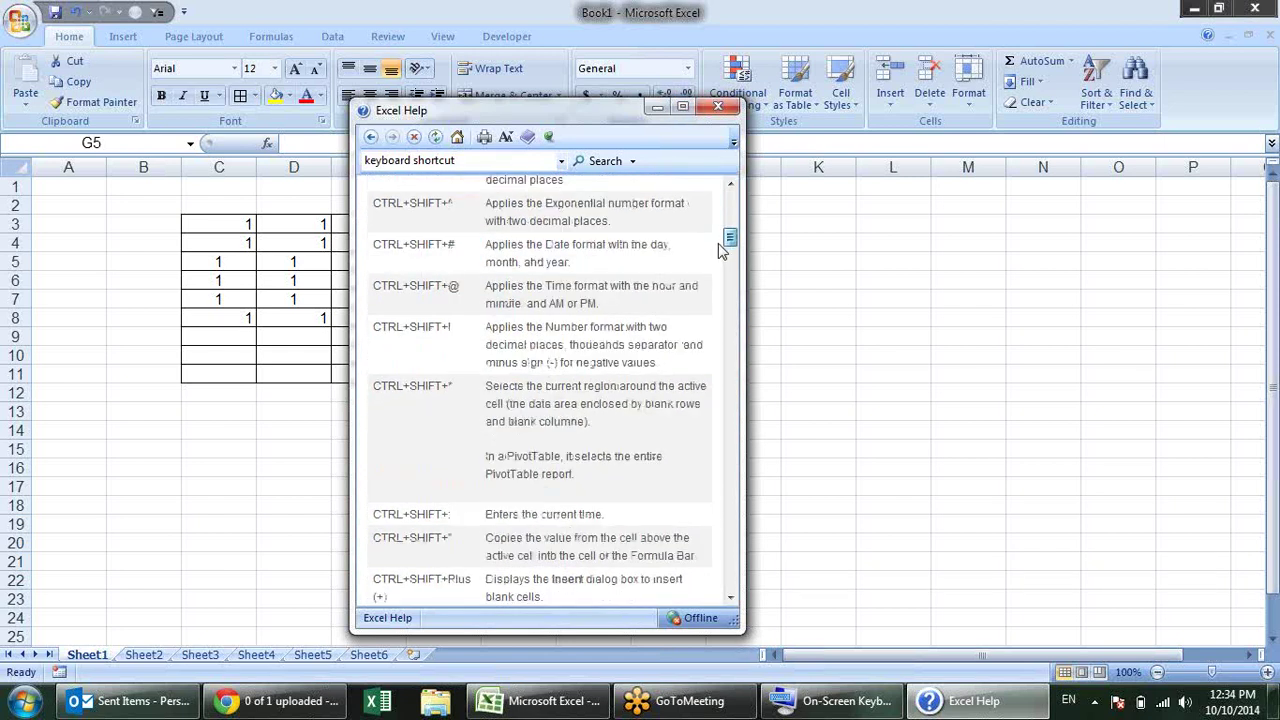
{"action": "scroll", "coordinate": [720, 265], "scroll_direction": "up", "scroll_amount": 15}
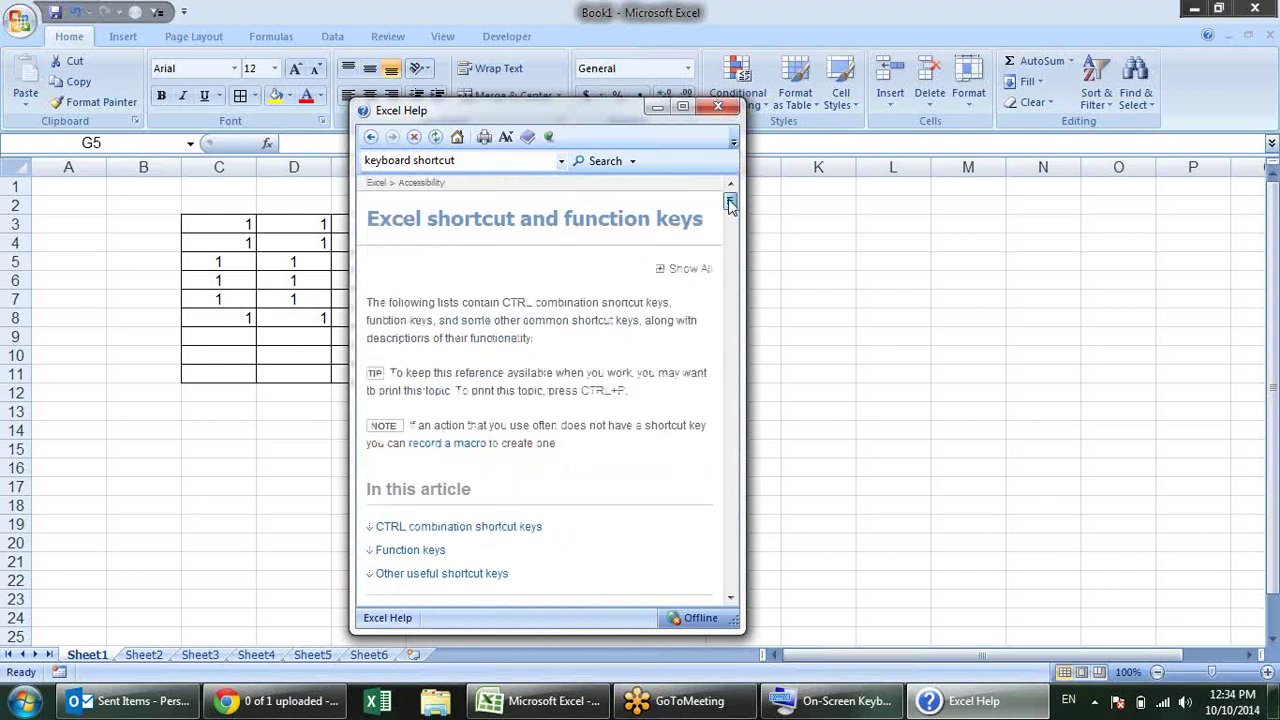
Step: Maximize Help, scroll through the shortcut keys article and back up, then close Help
{"action": "left_click", "coordinate": [683, 108]}
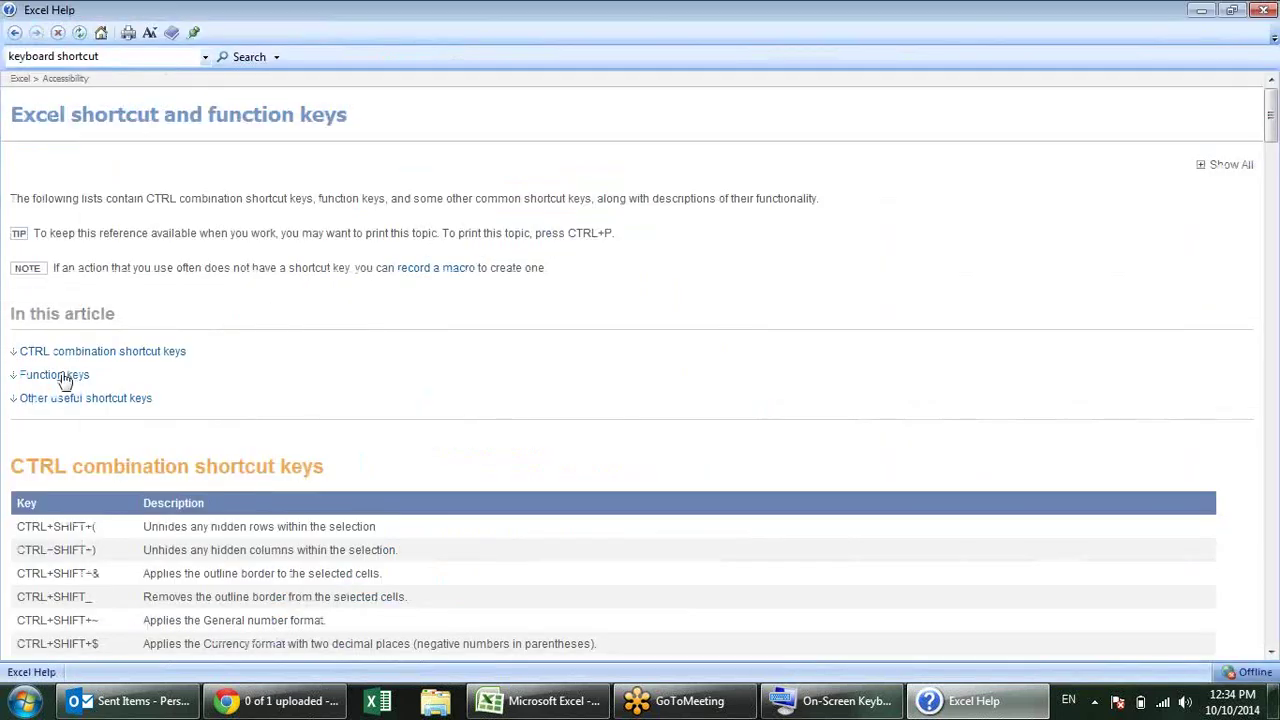
{"action": "scroll", "coordinate": [67, 390], "scroll_direction": "down", "scroll_amount": 3}
{"action": "scroll", "coordinate": [80, 545], "scroll_direction": "down", "scroll_amount": 5}
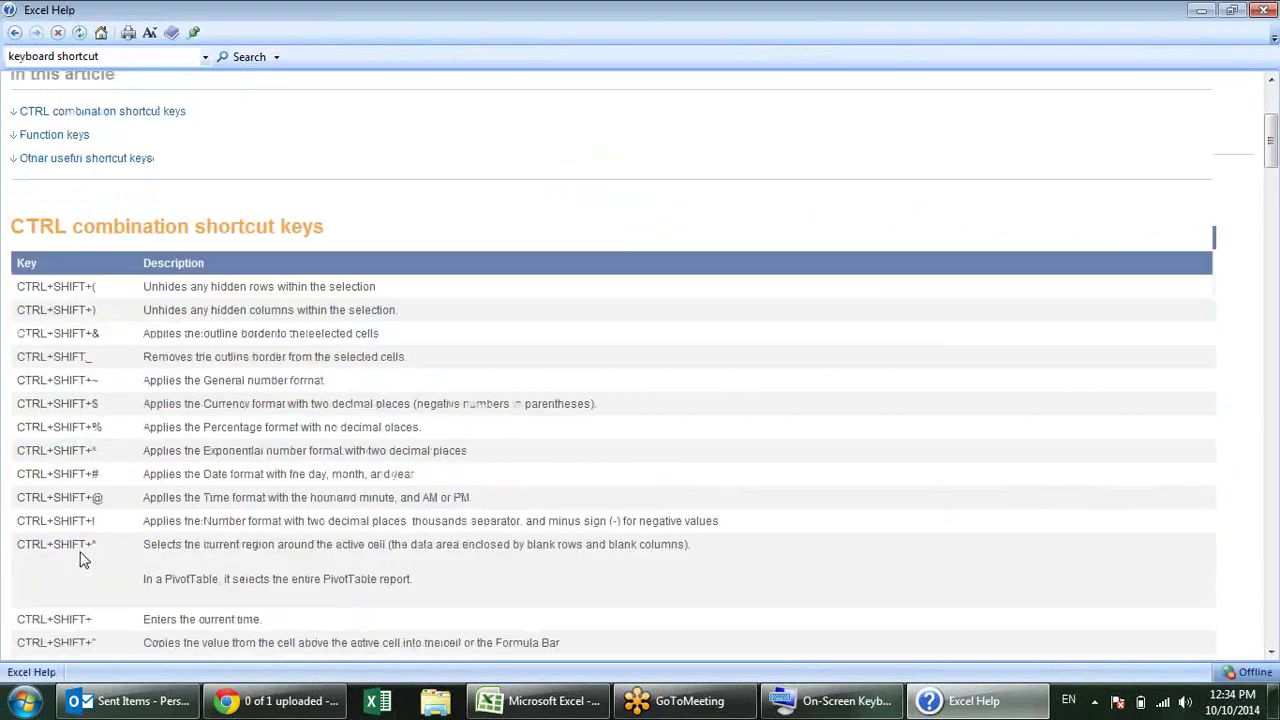
{"action": "scroll", "coordinate": [120, 413], "scroll_direction": "down", "scroll_amount": 2}
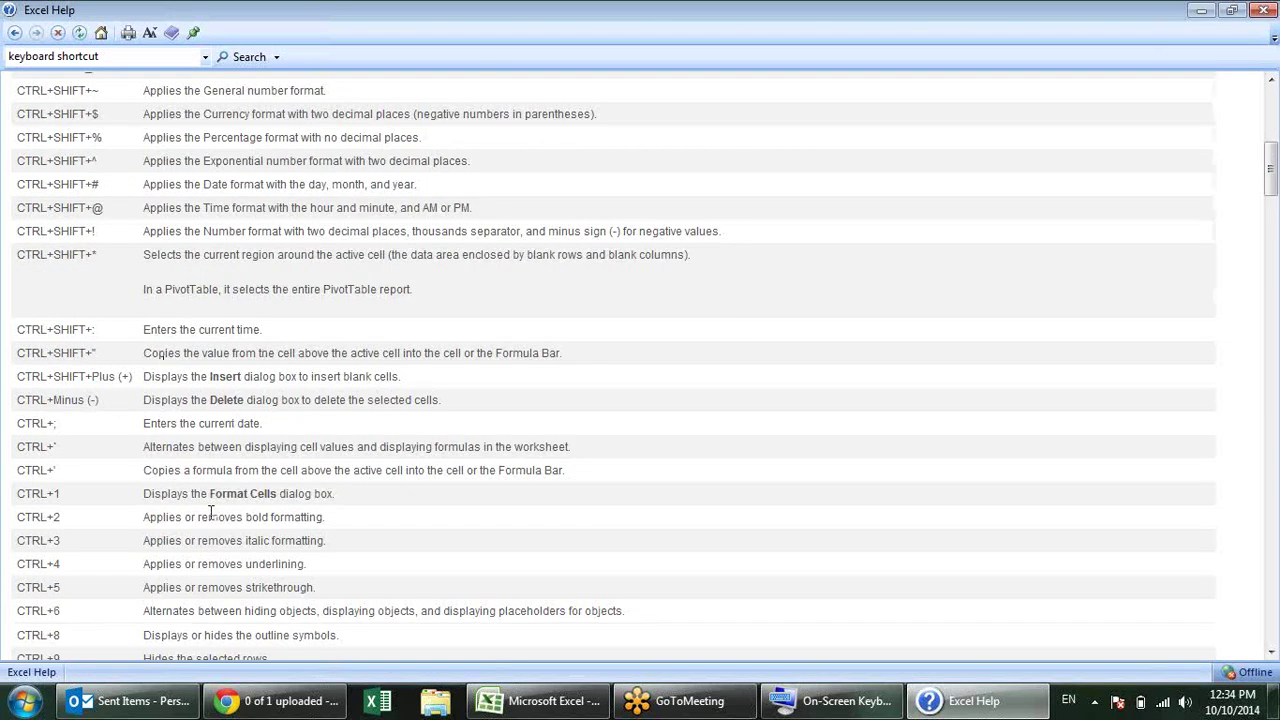
{"action": "scroll", "coordinate": [213, 451], "scroll_direction": "down", "scroll_amount": 5}
{"action": "scroll", "coordinate": [213, 451], "scroll_direction": "down", "scroll_amount": 20}
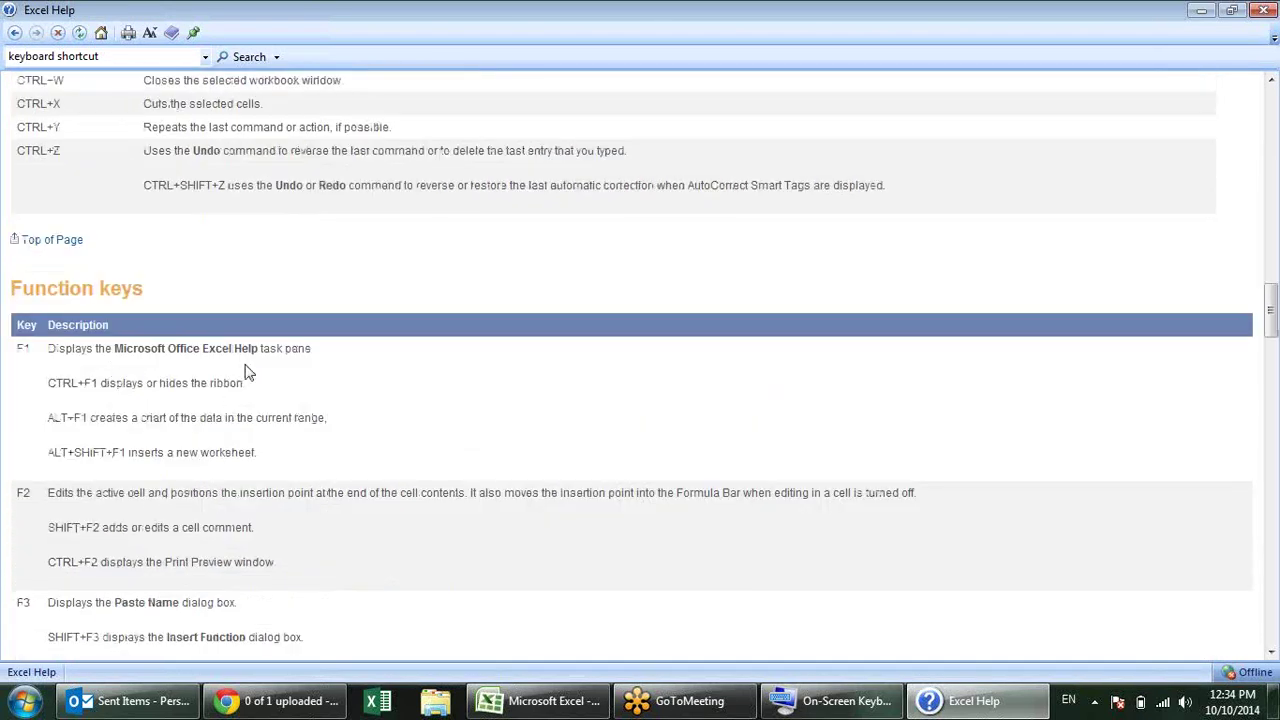
{"action": "scroll", "coordinate": [249, 375], "scroll_direction": "down", "scroll_amount": 3}
{"action": "scroll", "coordinate": [168, 390], "scroll_direction": "down", "scroll_amount": 3}
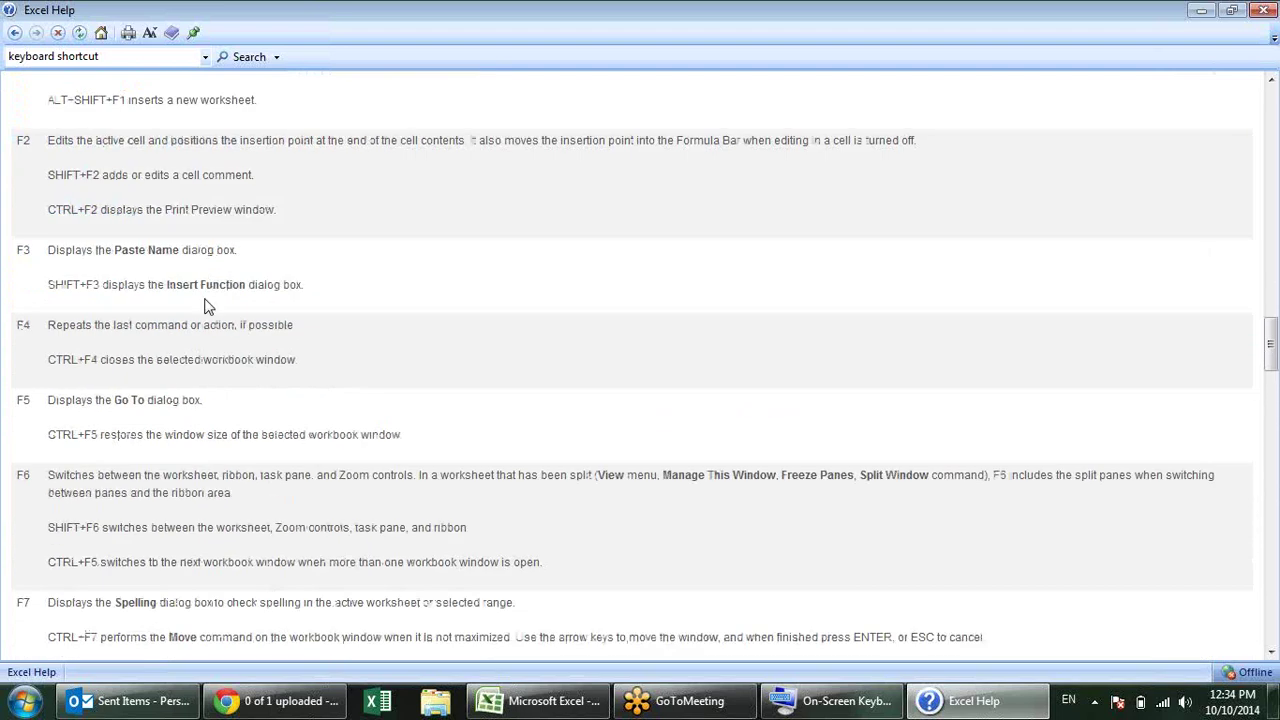
{"action": "scroll", "coordinate": [232, 472], "scroll_direction": "down", "scroll_amount": 1}
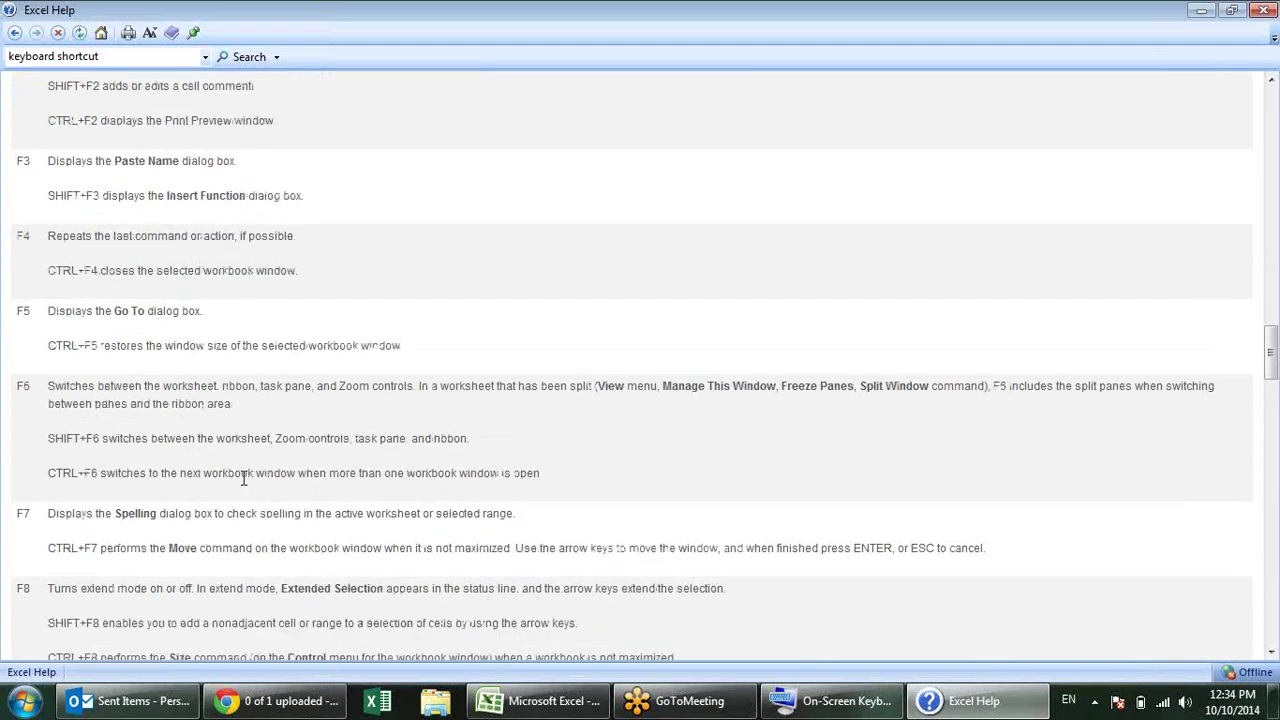
{"action": "scroll", "coordinate": [243, 478], "scroll_direction": "down", "scroll_amount": 10}
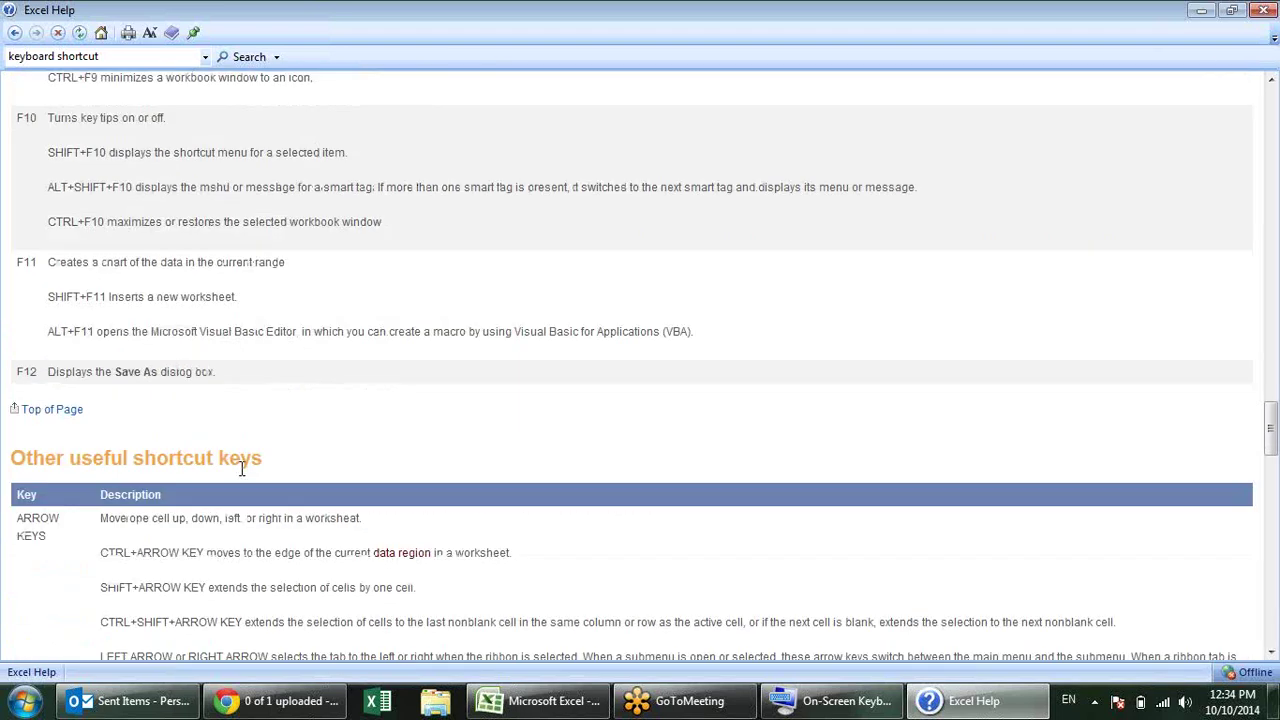
{"action": "scroll", "coordinate": [241, 468], "scroll_direction": "down", "scroll_amount": 3}
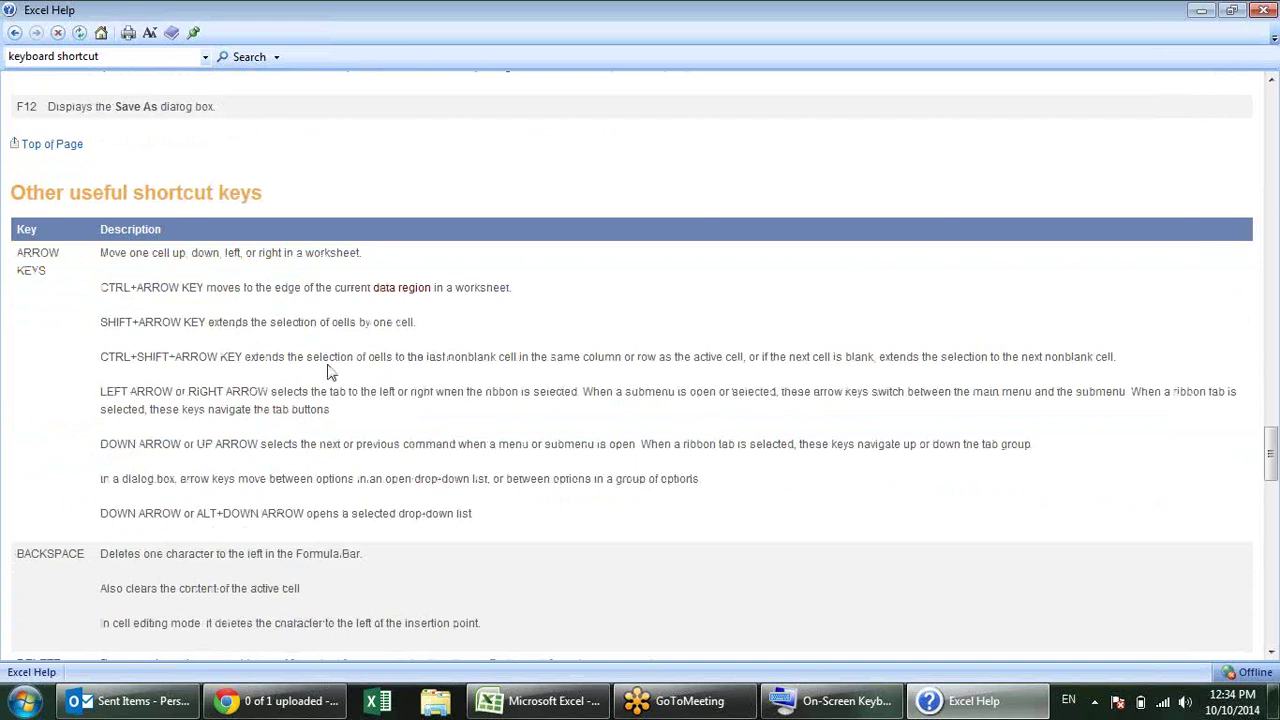
{"action": "scroll", "coordinate": [329, 365], "scroll_direction": "down", "scroll_amount": 3}
{"action": "scroll", "coordinate": [329, 365], "scroll_direction": "down", "scroll_amount": 7}
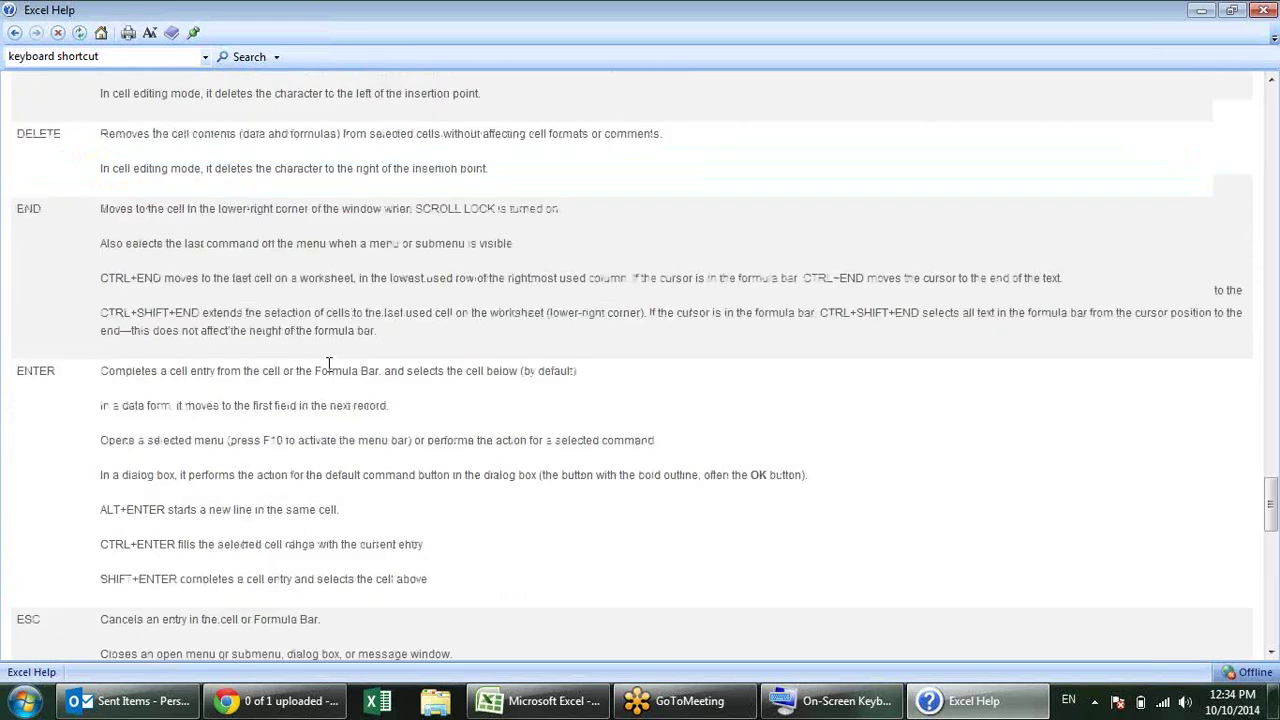
{"action": "scroll", "coordinate": [330, 372], "scroll_direction": "down", "scroll_amount": 8}
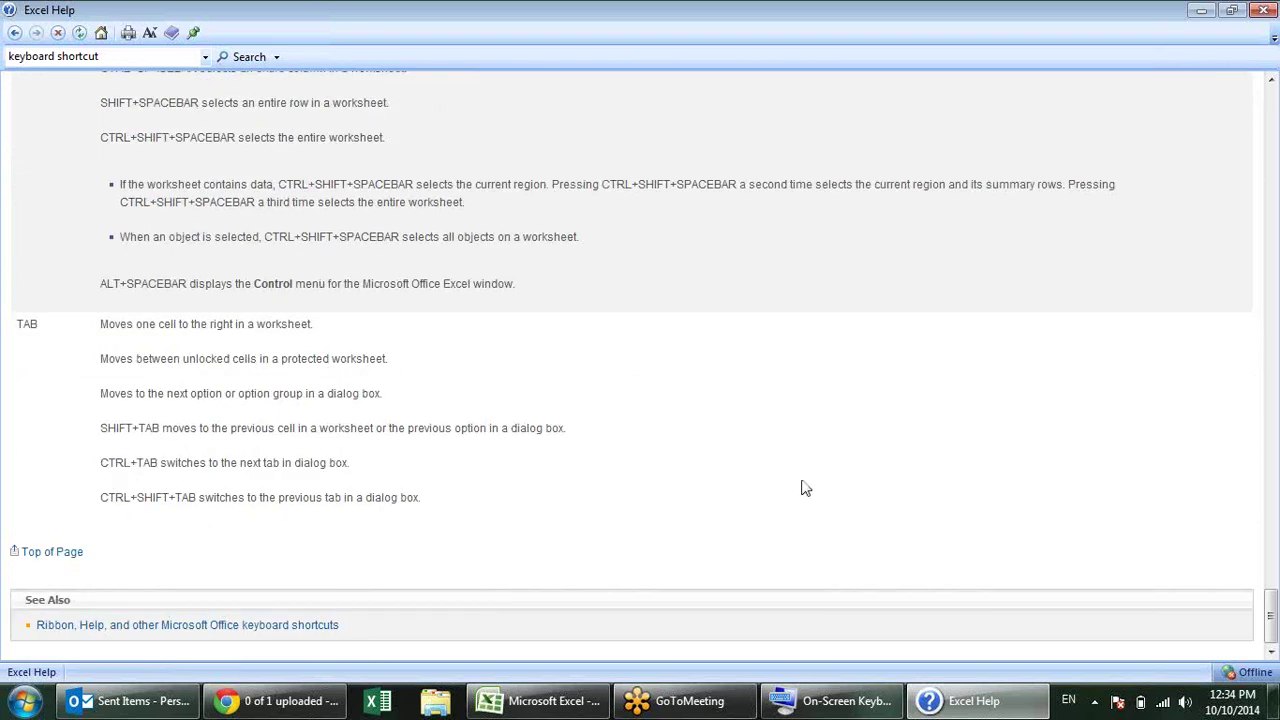
{"action": "scroll", "coordinate": [840, 432], "scroll_direction": "up", "scroll_amount": 15}
{"action": "scroll", "coordinate": [840, 430], "scroll_direction": "up", "scroll_amount": 20}
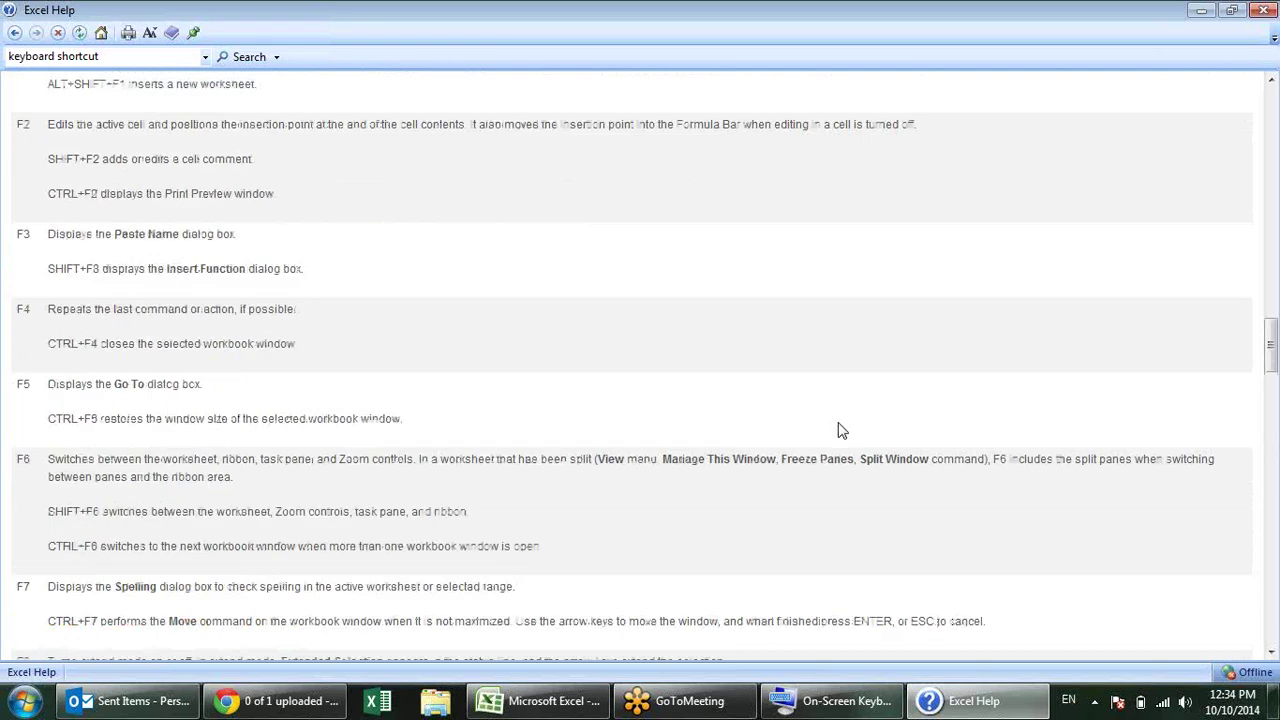
{"action": "scroll", "coordinate": [840, 427], "scroll_direction": "up", "scroll_amount": 5}
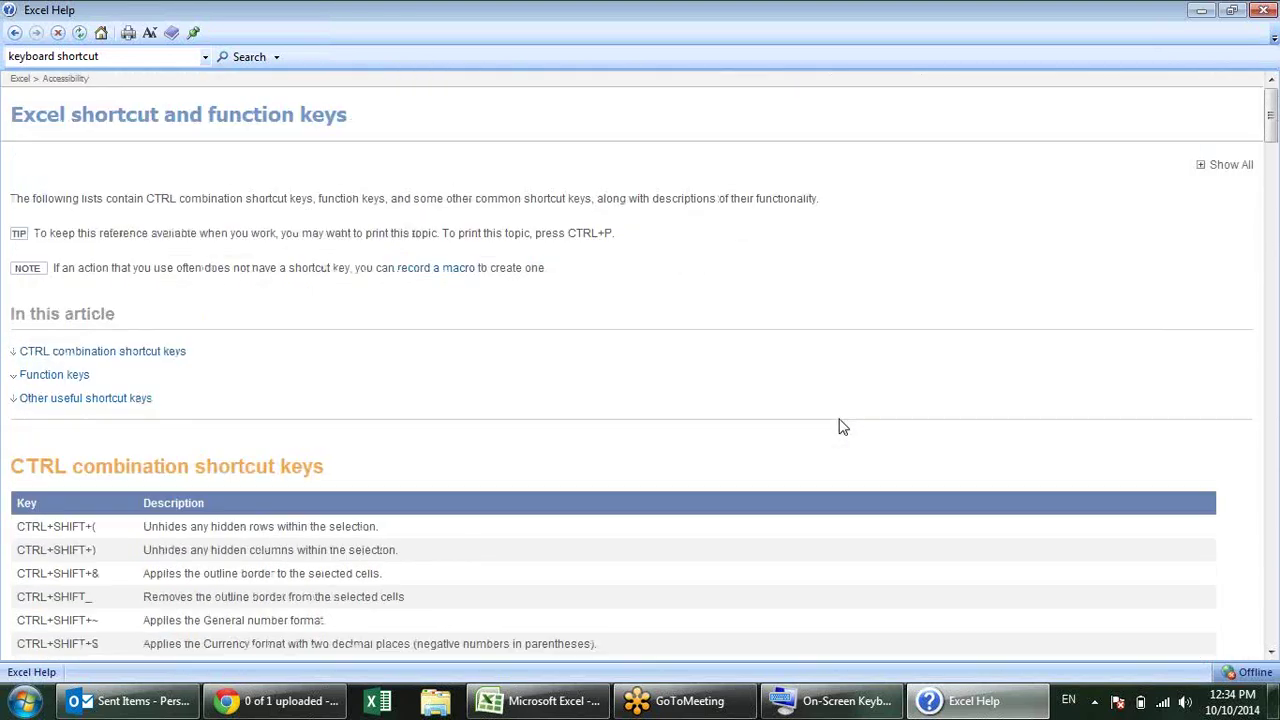
{"action": "left_click", "coordinate": [1256, 8]}
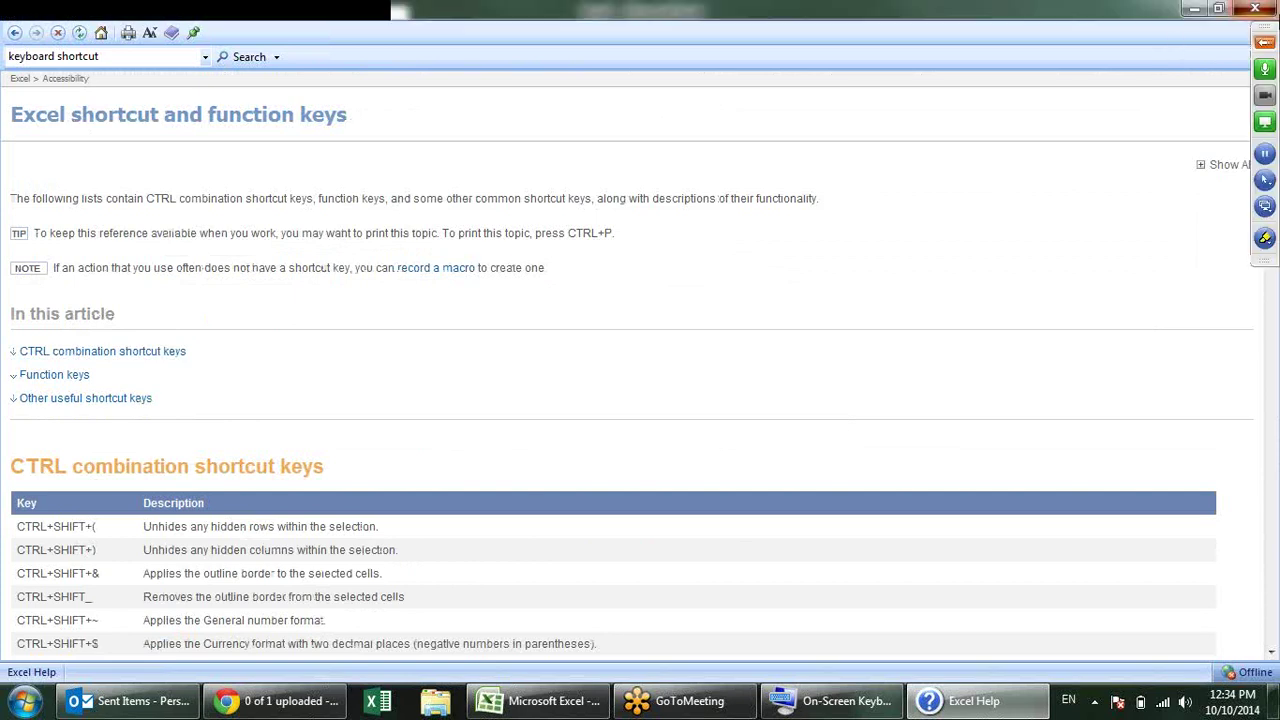
{"action": "left_click", "coordinate": [726, 338]}
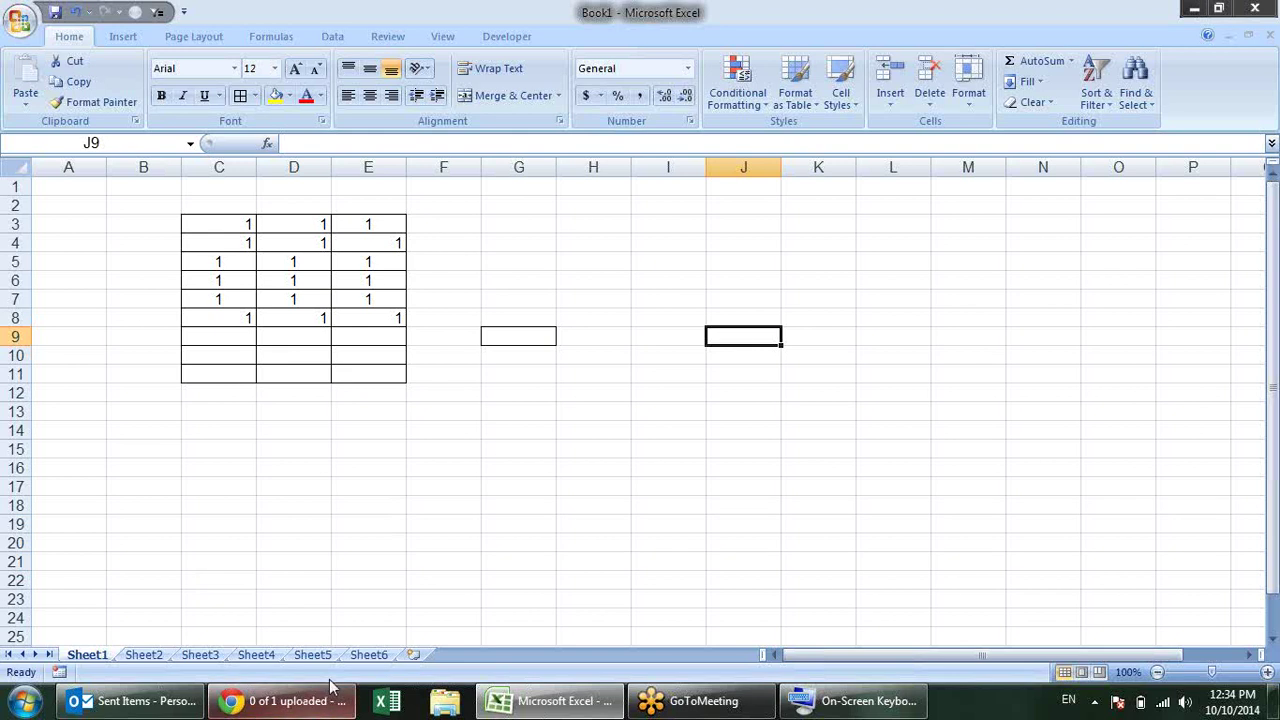
{"action": "mouse_move", "coordinate": [281, 704]}
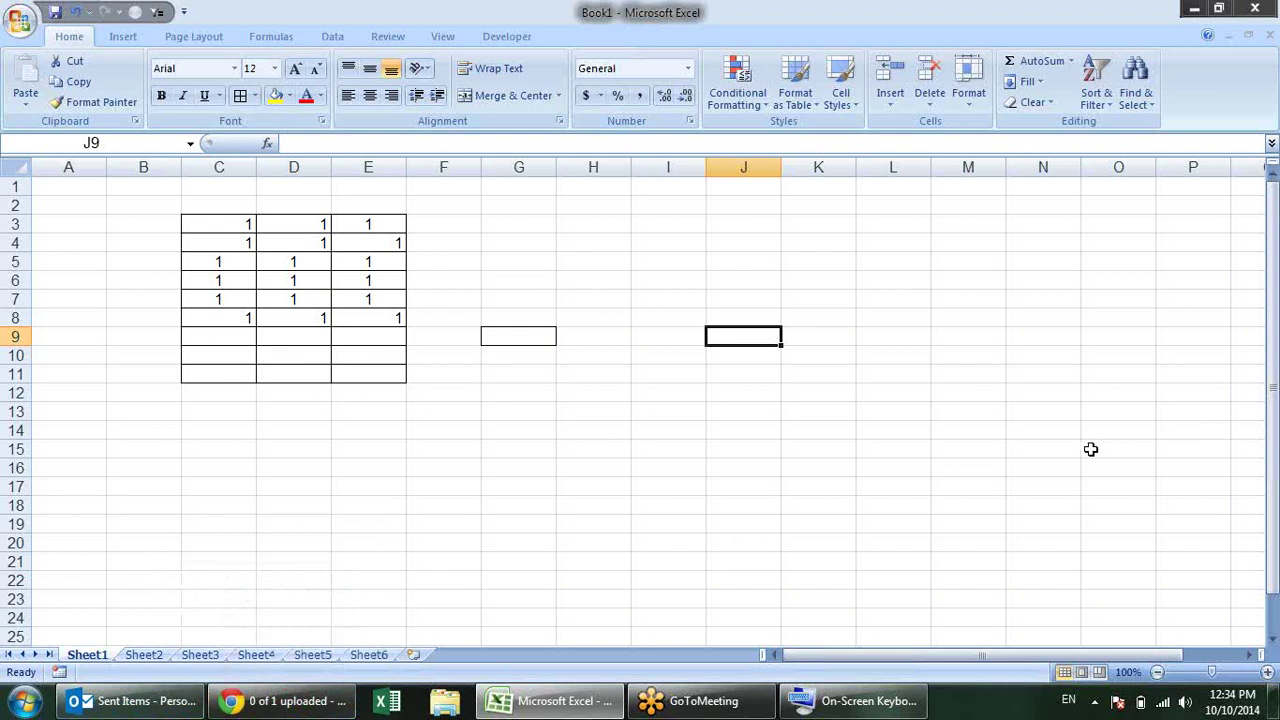
Step: Switch to the YouTube page, launch Excel with Win+3, and show its taskbar jump list
{"action": "key", "text": "alt+Tab"}
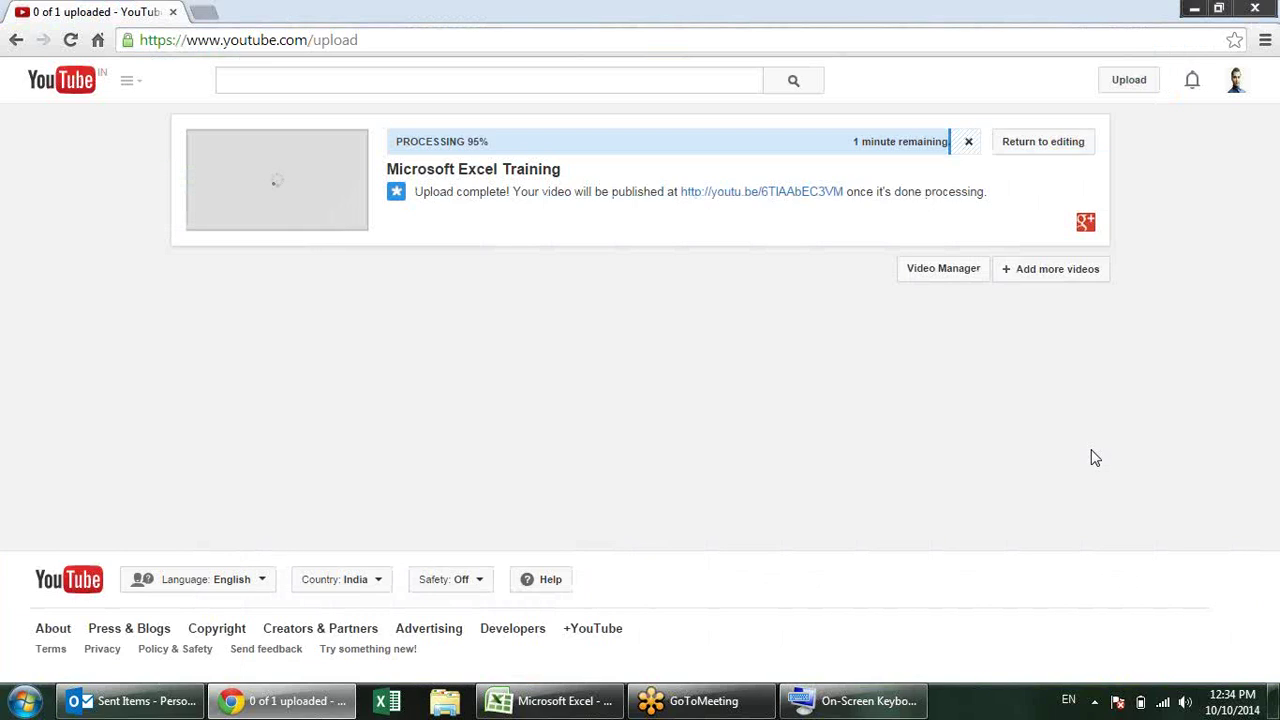
{"action": "key", "text": "super+3"}
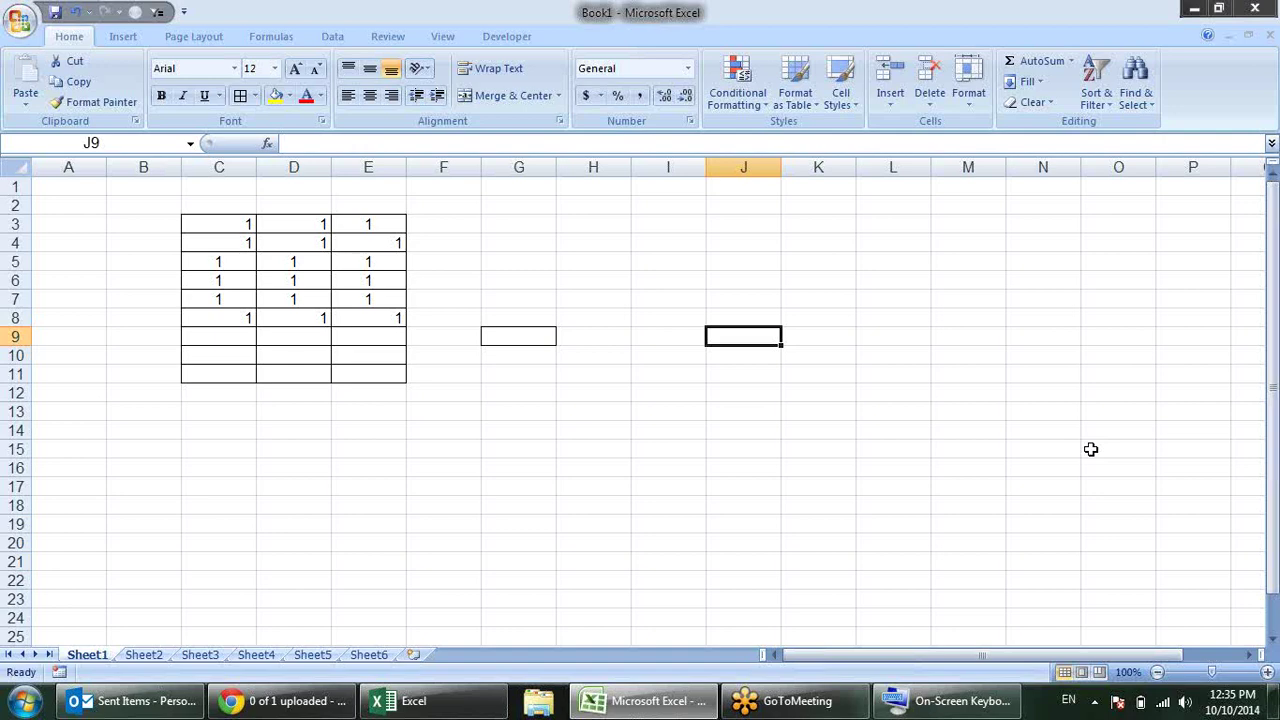
{"action": "right_click", "coordinate": [400, 701]}
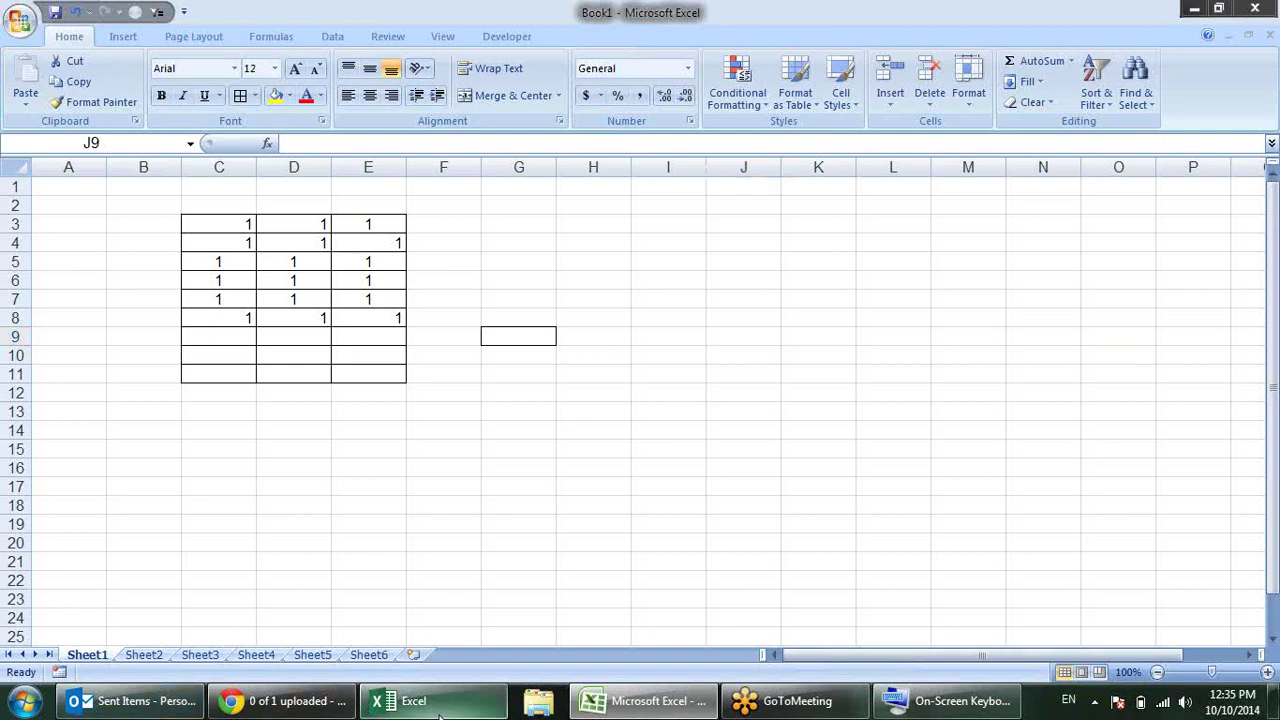
Step: Close the new Excel 2013 window, dismissing the Cannot quit and PERSONAL.XLSB File in Use prompts
{"action": "left_click", "coordinate": [382, 649]}
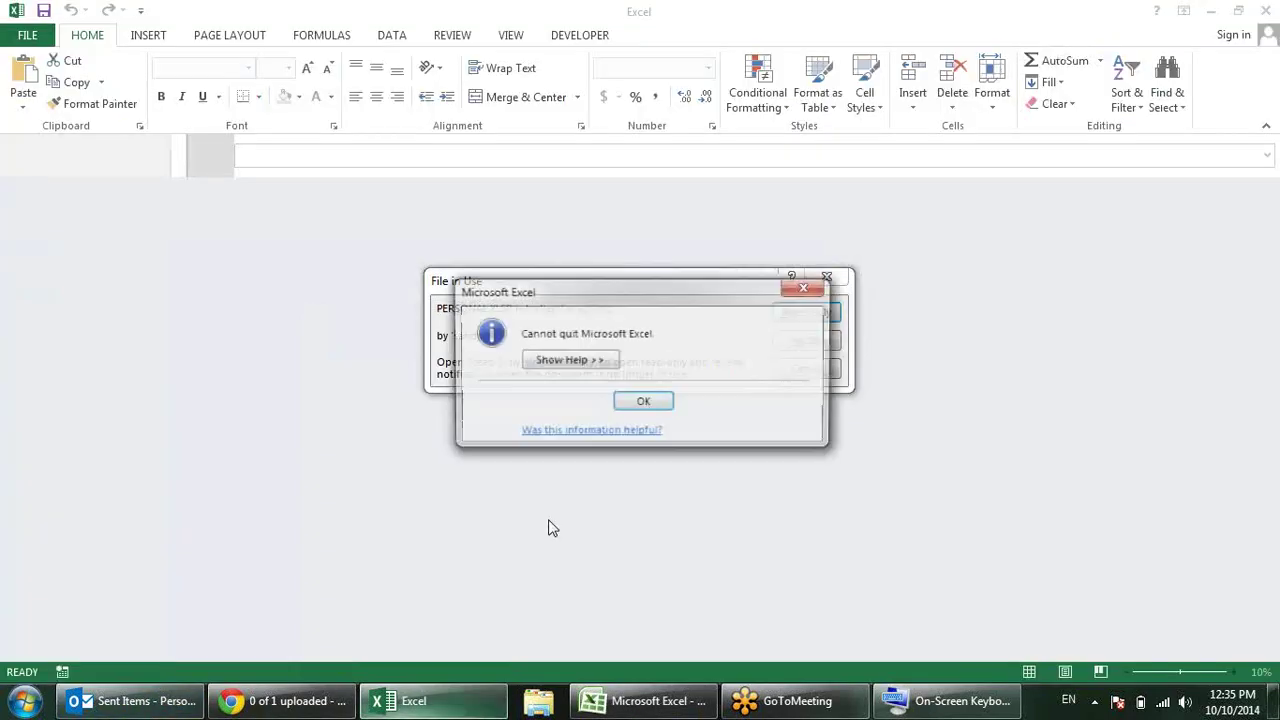
{"action": "left_click", "coordinate": [637, 403]}
{"action": "left_click", "coordinate": [806, 369]}
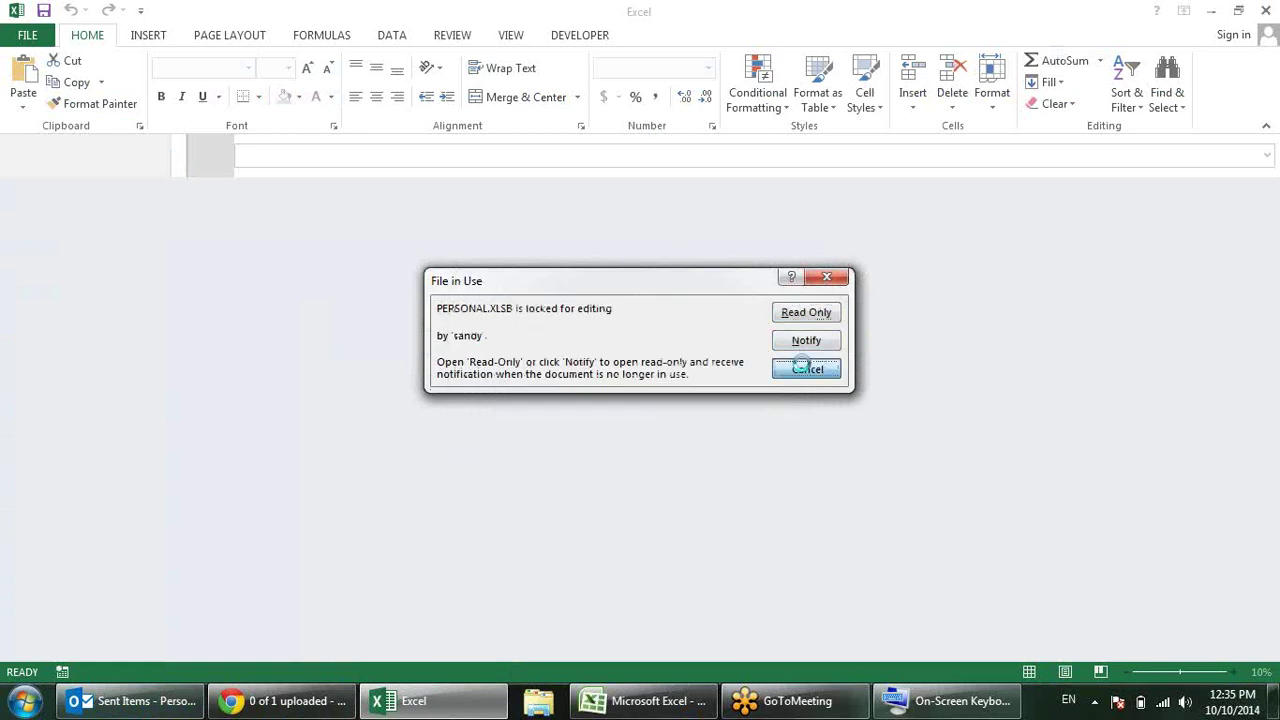
{"action": "left_click", "coordinate": [1265, 10]}
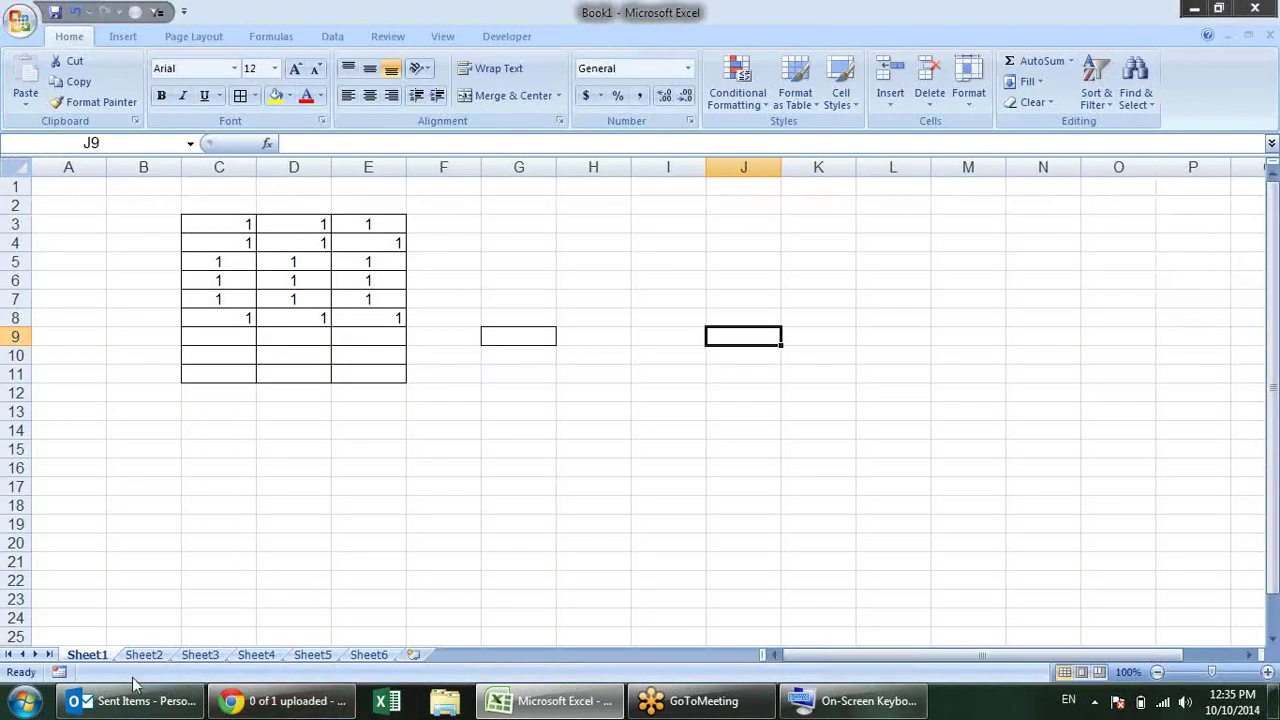
Step: Cycle through Outlook, the YouTube page and Excel, then minimize Excel and Chrome
{"action": "mouse_move", "coordinate": [151, 706]}
{"action": "key", "text": "alt+Tab"}
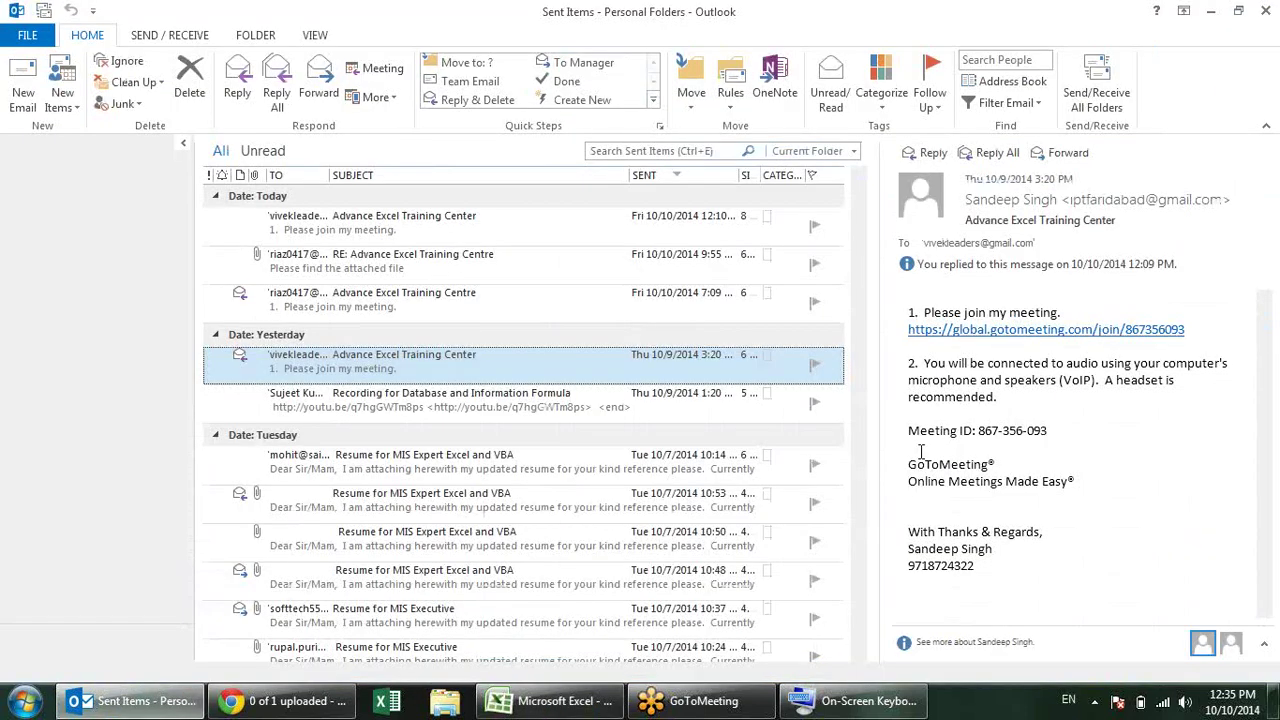
{"action": "key", "text": "alt+Tab"}
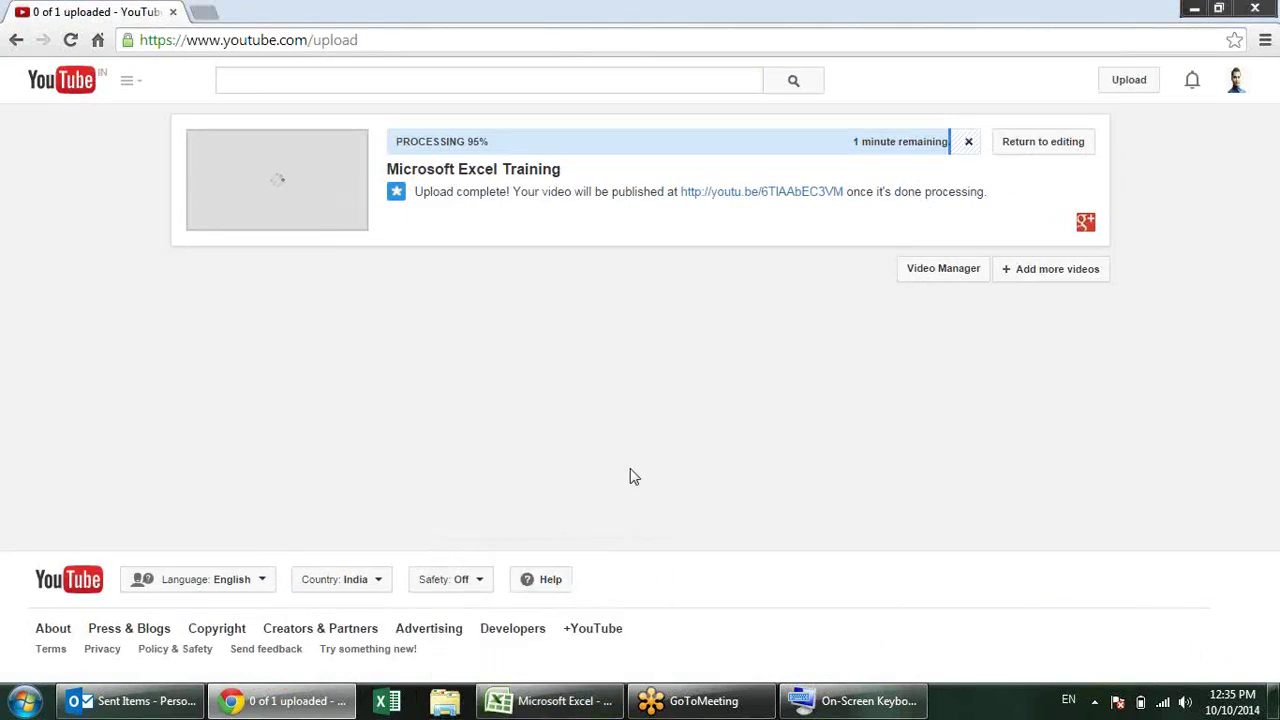
{"action": "key", "text": "alt+Tab"}
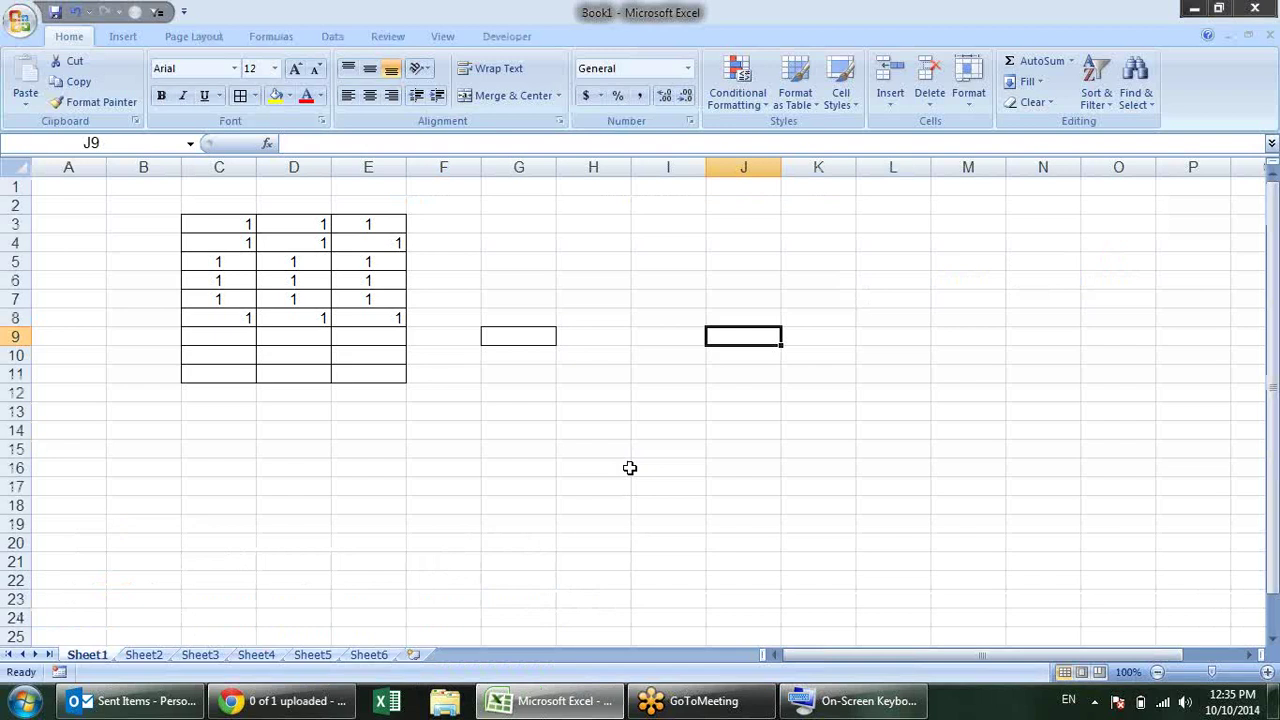
{"action": "left_click", "coordinate": [1191, 11]}
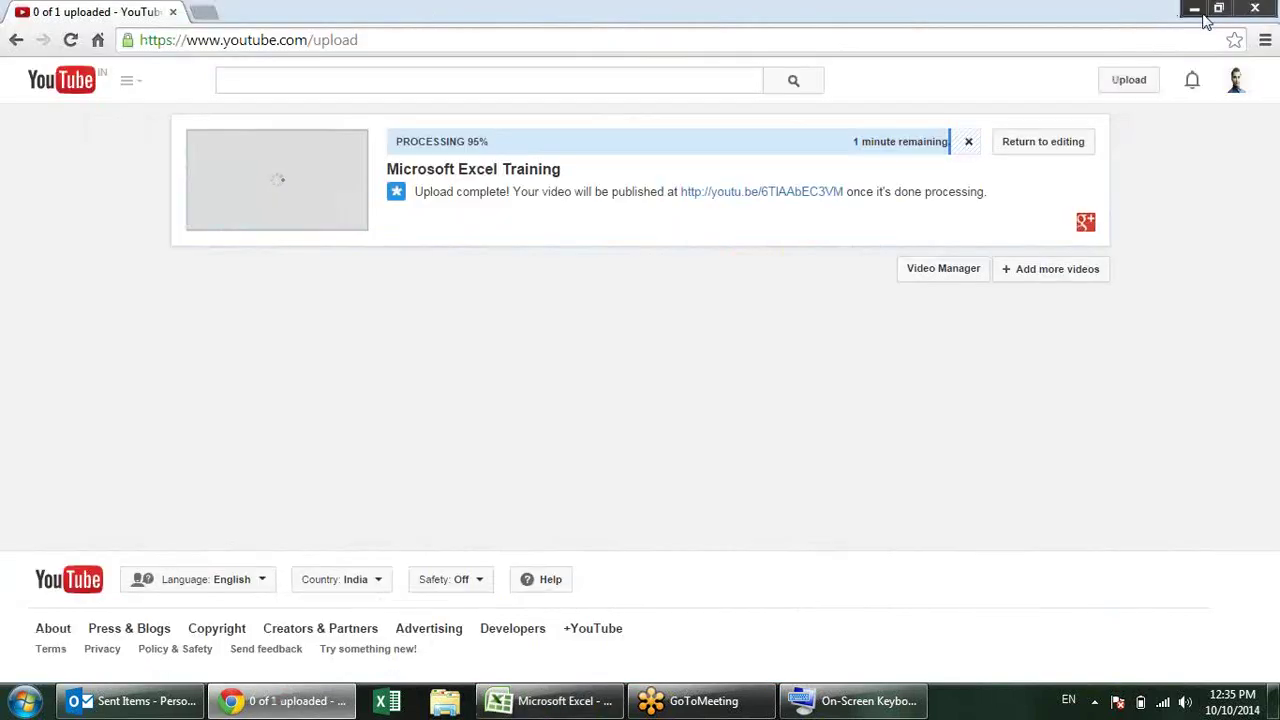
{"action": "left_click", "coordinate": [1195, 10]}
Step: Minimize Outlook to reveal the Windows desktop
{"action": "left_click", "coordinate": [1191, 10]}
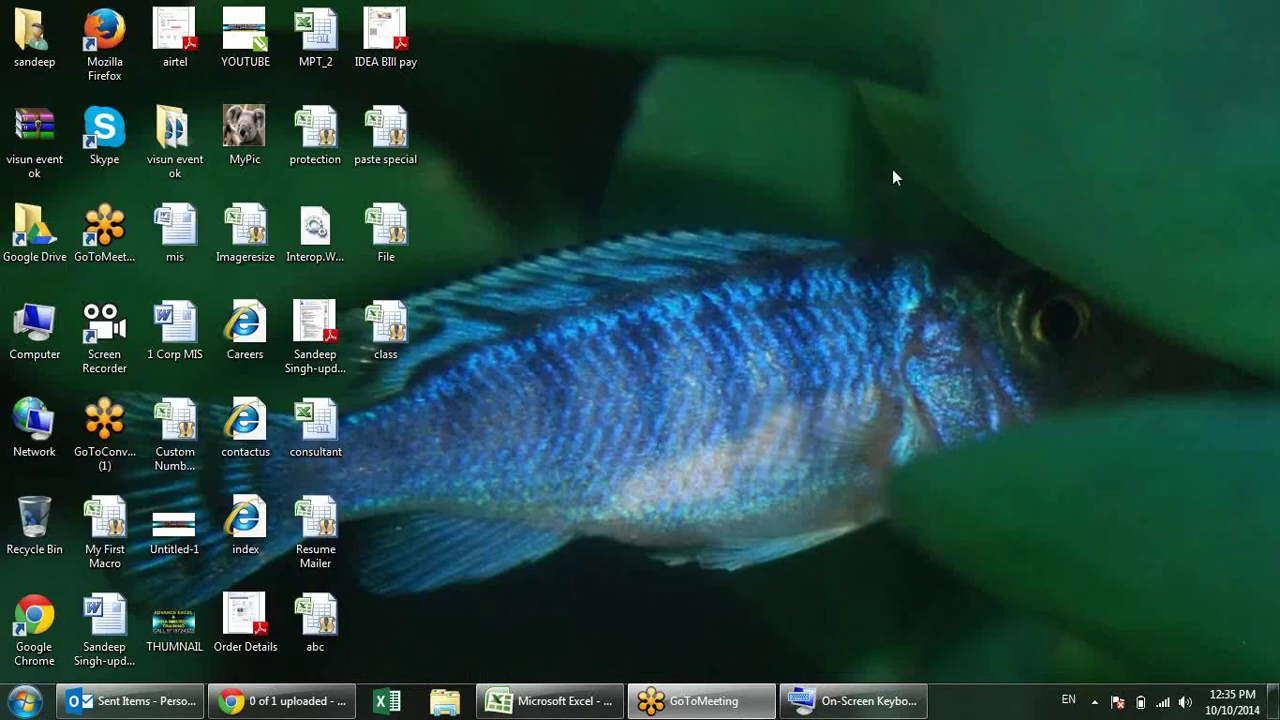
{"action": "right_click", "coordinate": [837, 237]}
{"action": "left_click", "coordinate": [784, 266]}
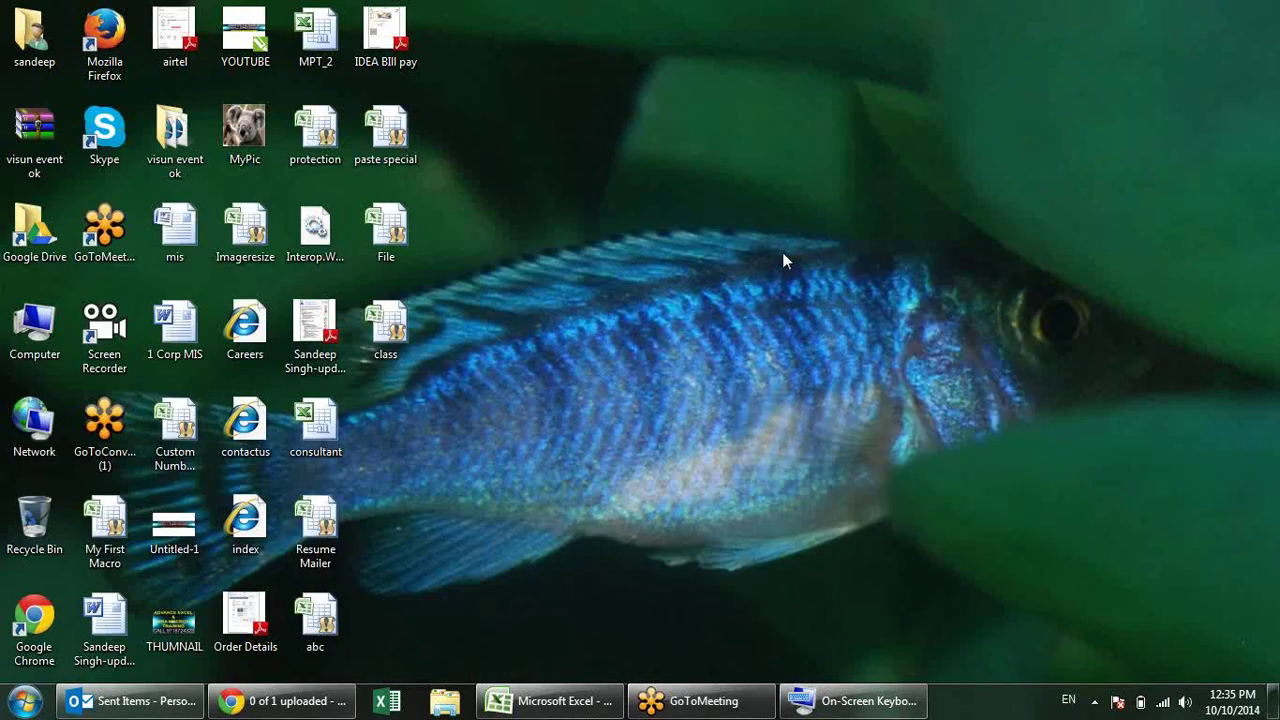
Step: Open Windows Help and Support and bring up the 'keyboard shortcuts' help article
{"action": "key", "text": "F1"}
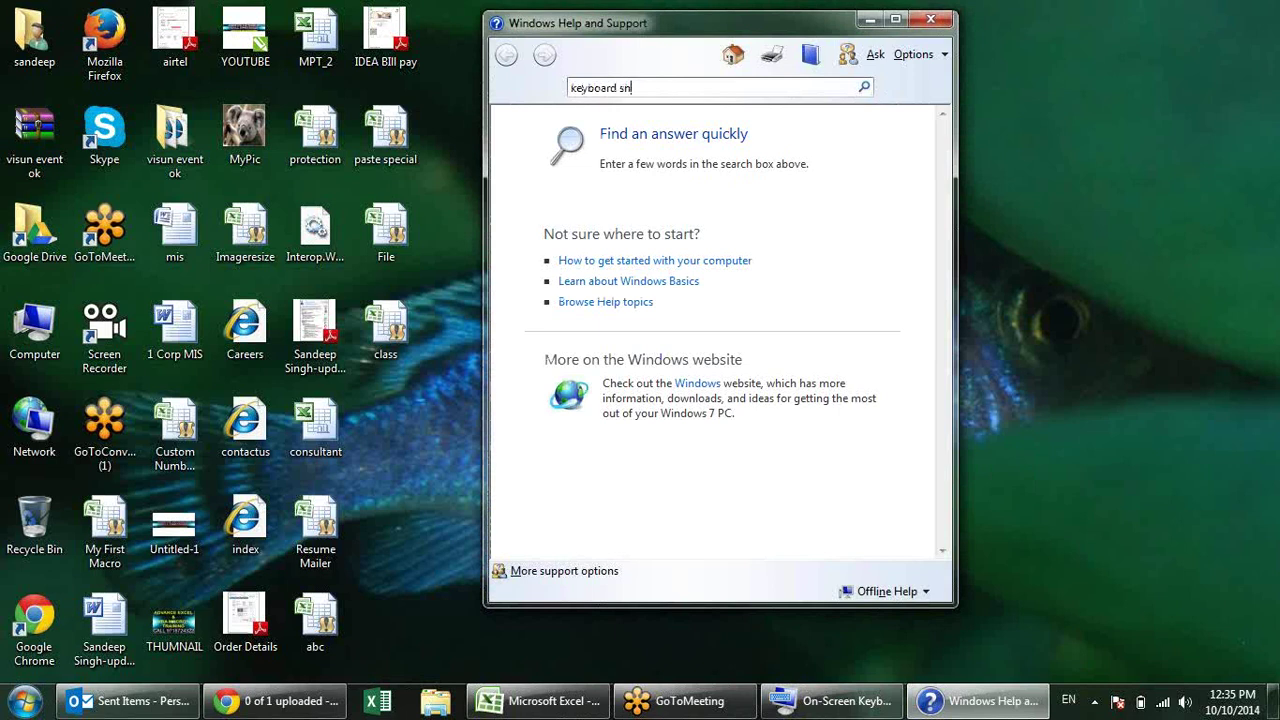
{"action": "key", "text": "Return"}
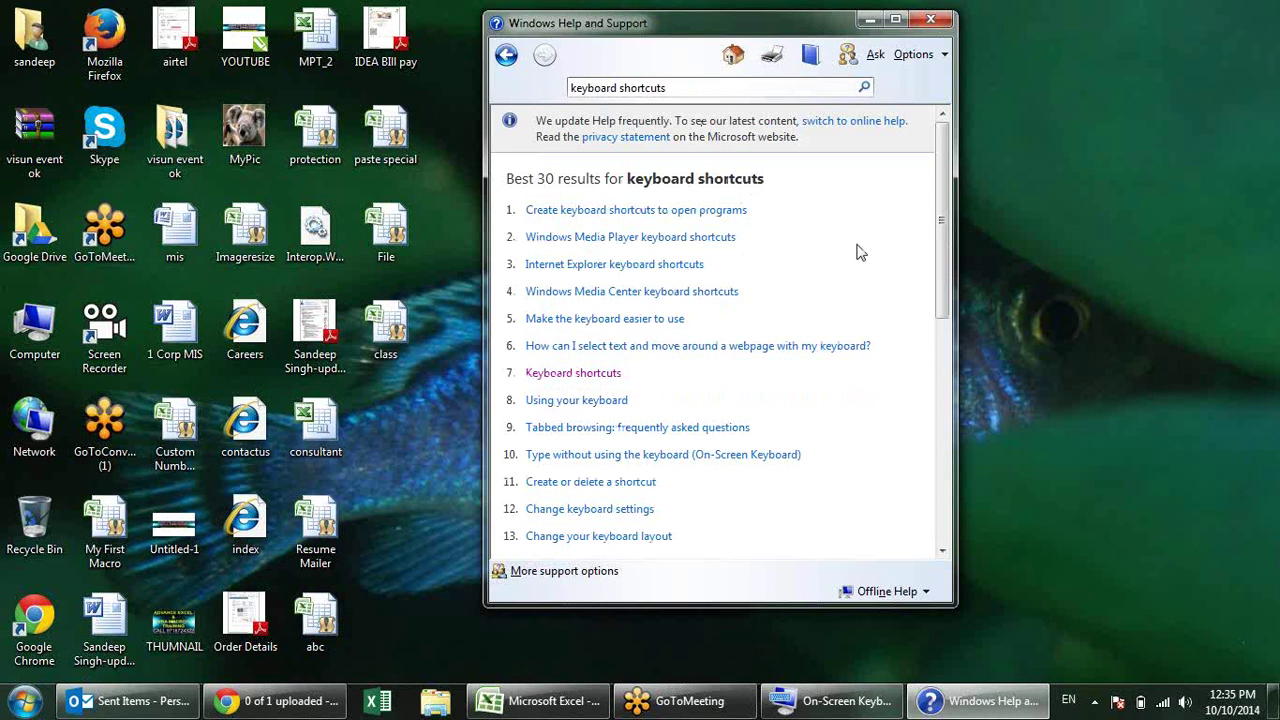
{"action": "left_click", "coordinate": [563, 373]}
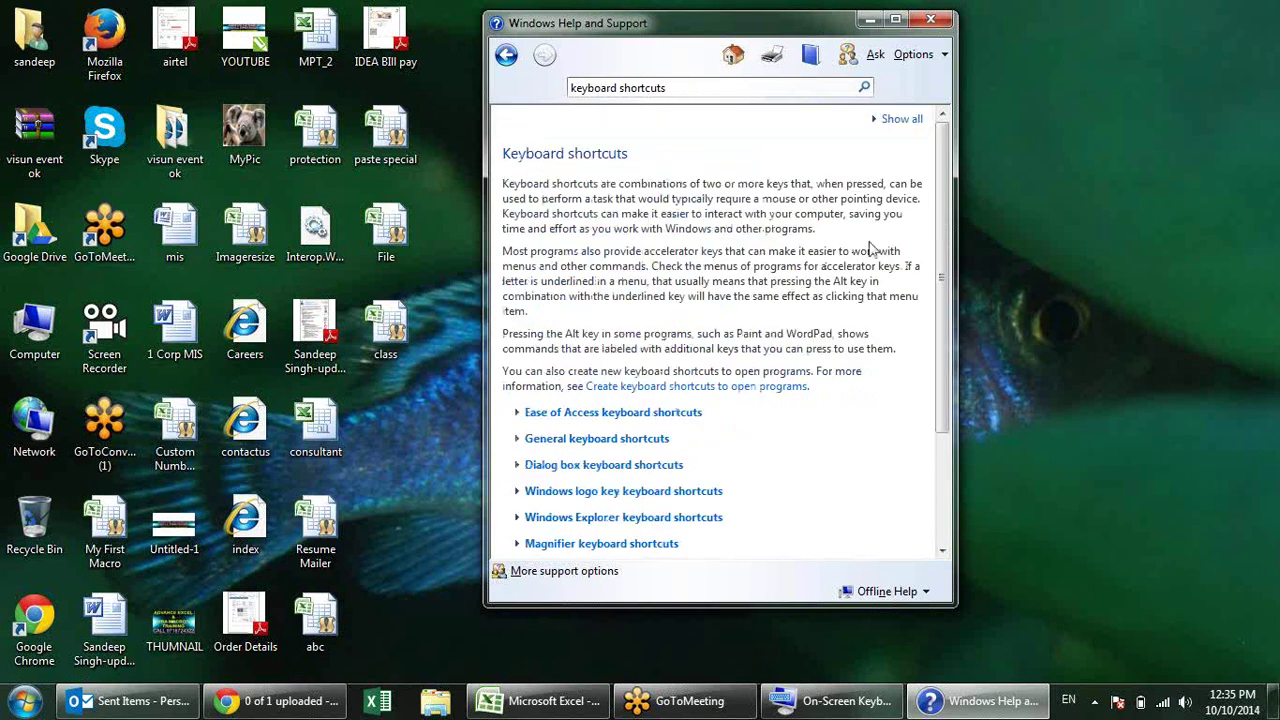
{"action": "left_click_drag", "start_coordinate": [937, 193], "coordinate": [943, 278]}
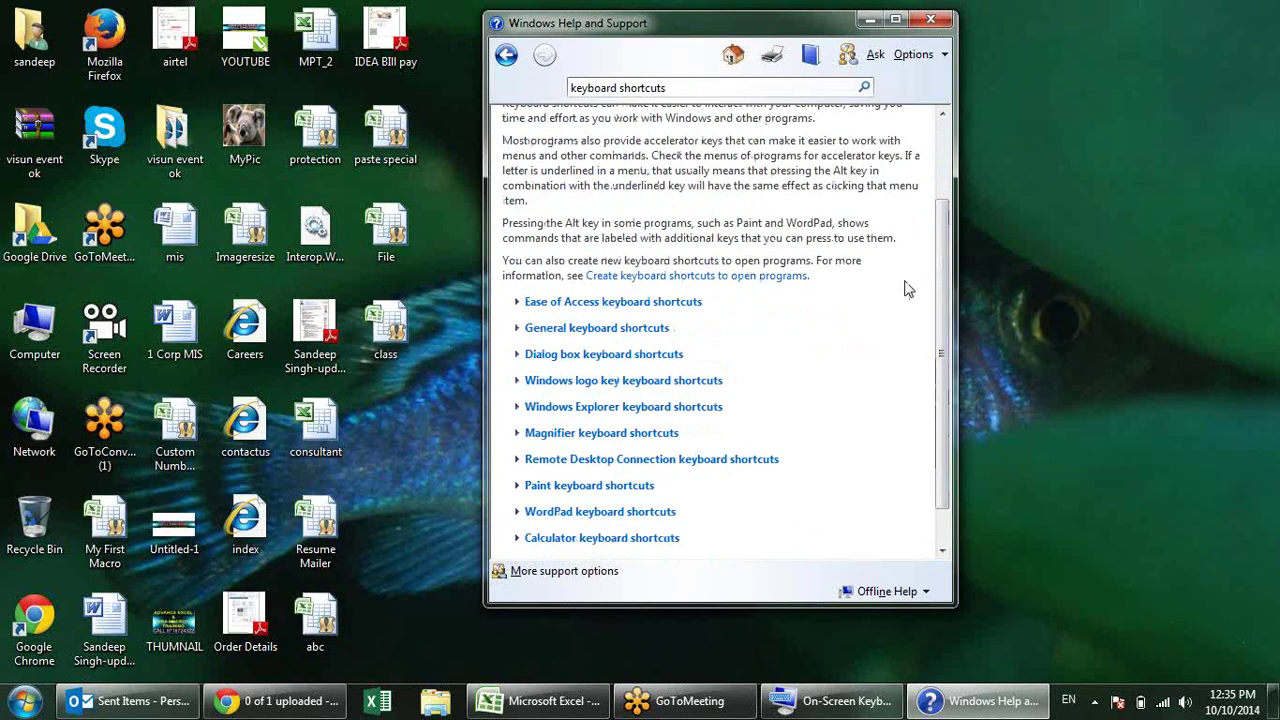
Step: Expand and read the Windows logo key keyboard shortcuts section
{"action": "left_click", "coordinate": [672, 384]}
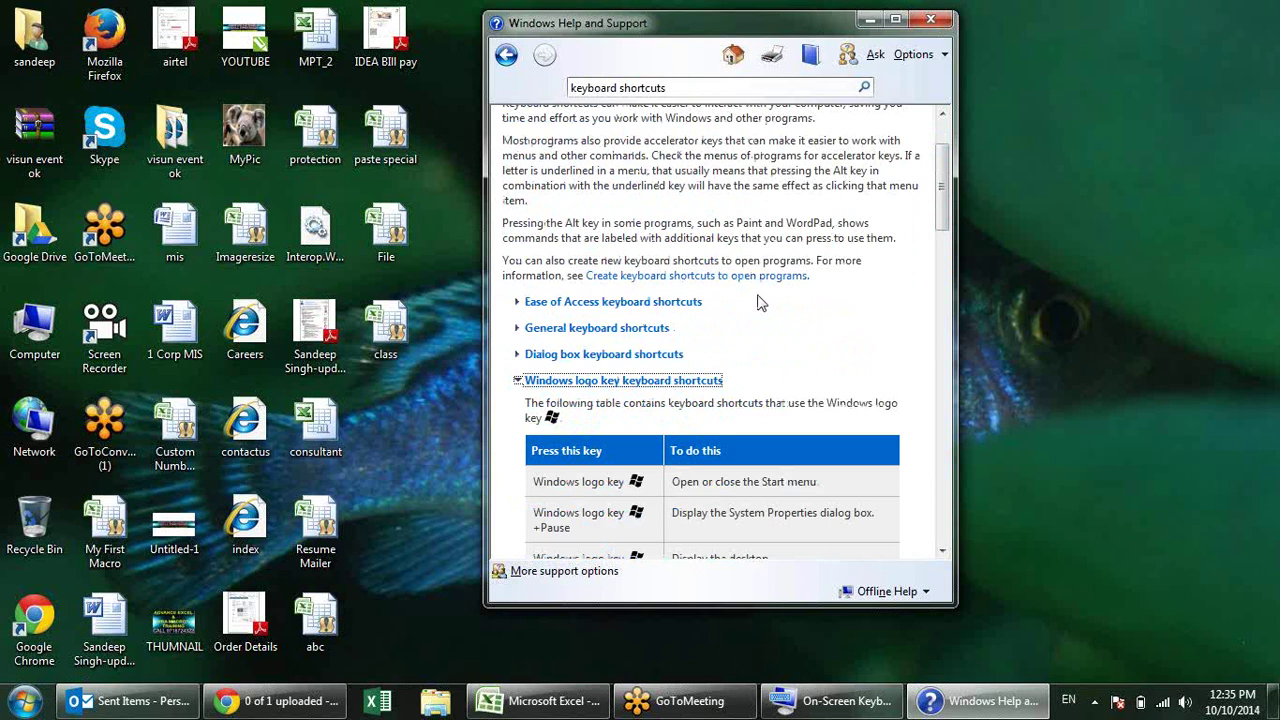
{"action": "scroll", "coordinate": [760, 302], "scroll_direction": "down", "scroll_amount": 5}
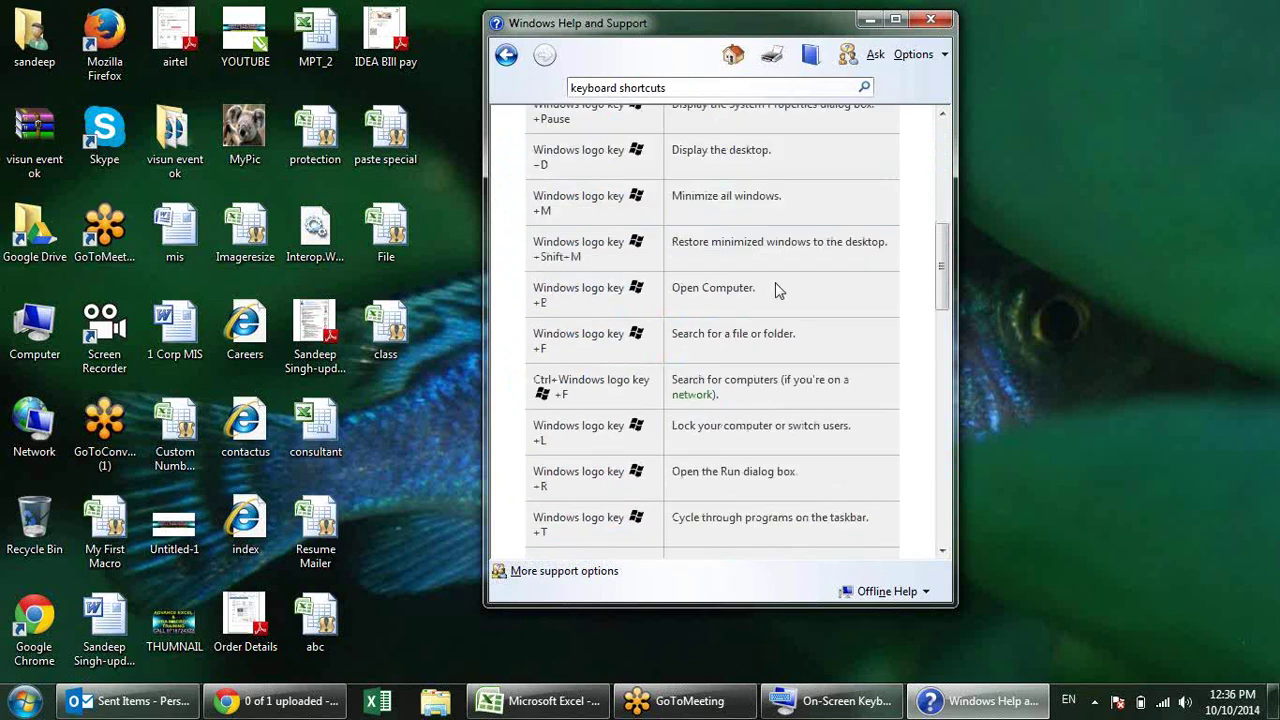
{"action": "scroll", "coordinate": [779, 289], "scroll_direction": "down", "scroll_amount": 6}
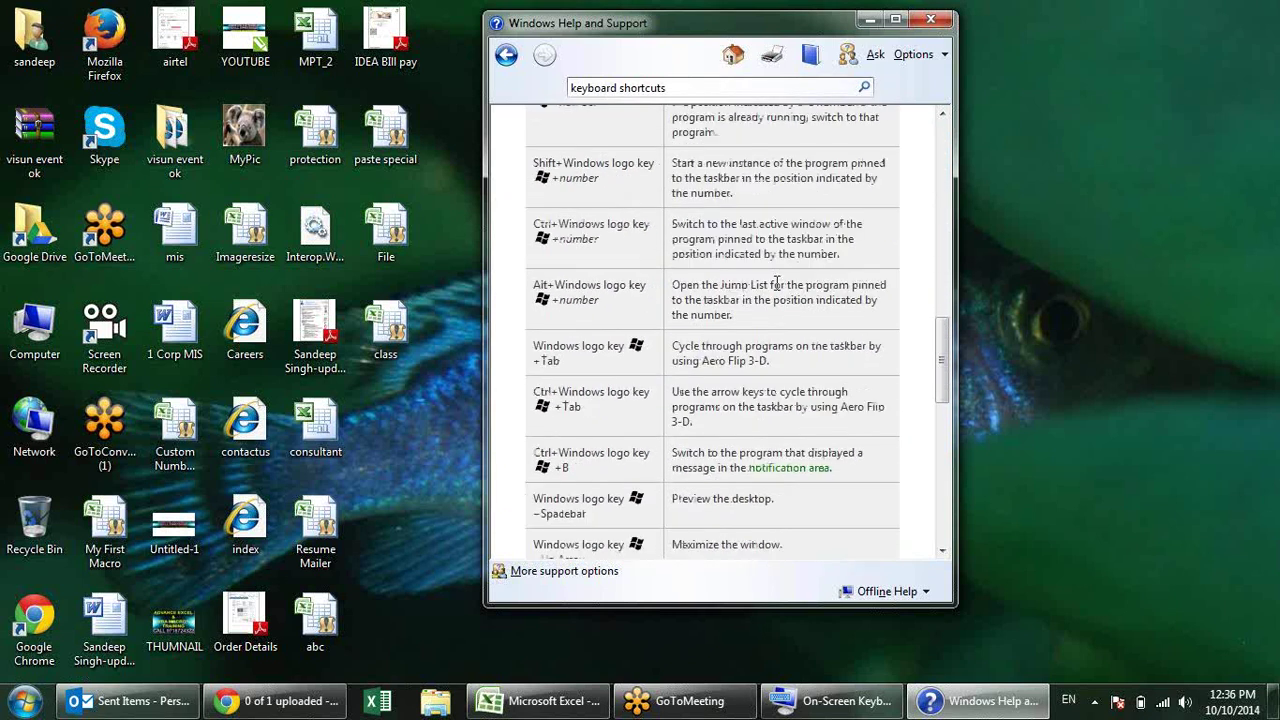
{"action": "scroll", "coordinate": [776, 288], "scroll_direction": "down", "scroll_amount": 8}
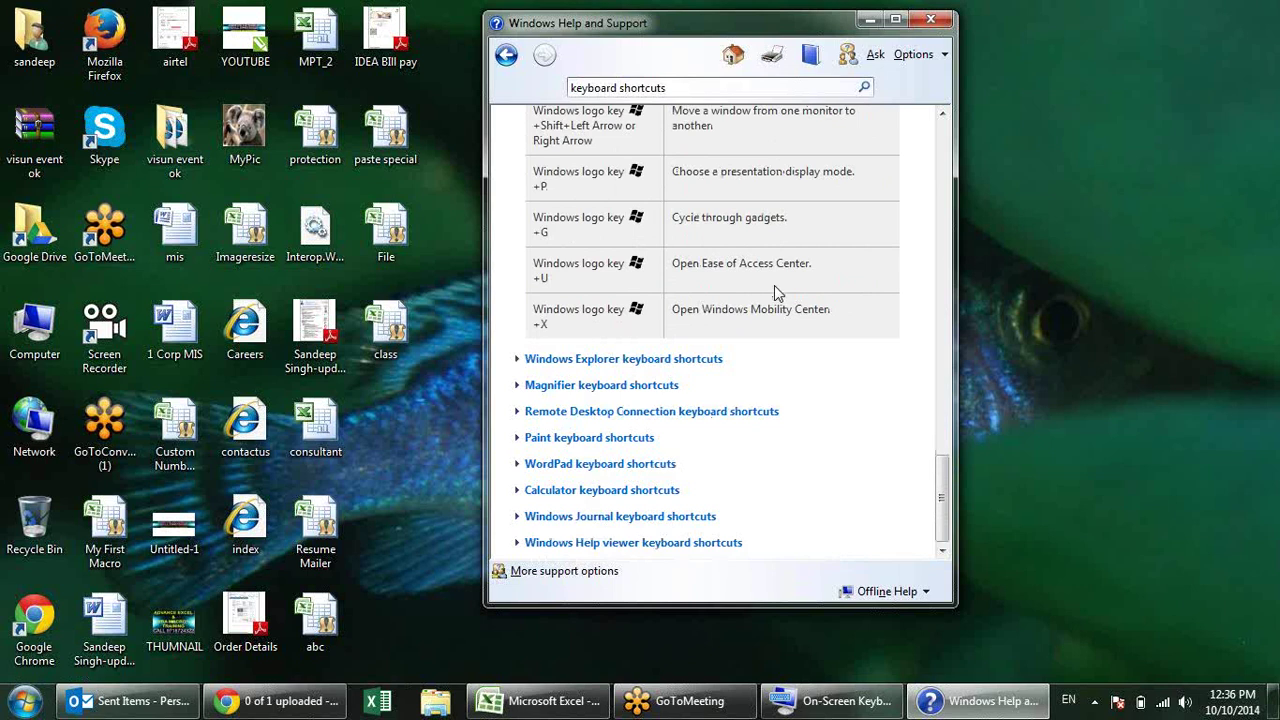
{"action": "scroll", "coordinate": [774, 285], "scroll_direction": "up", "scroll_amount": 10}
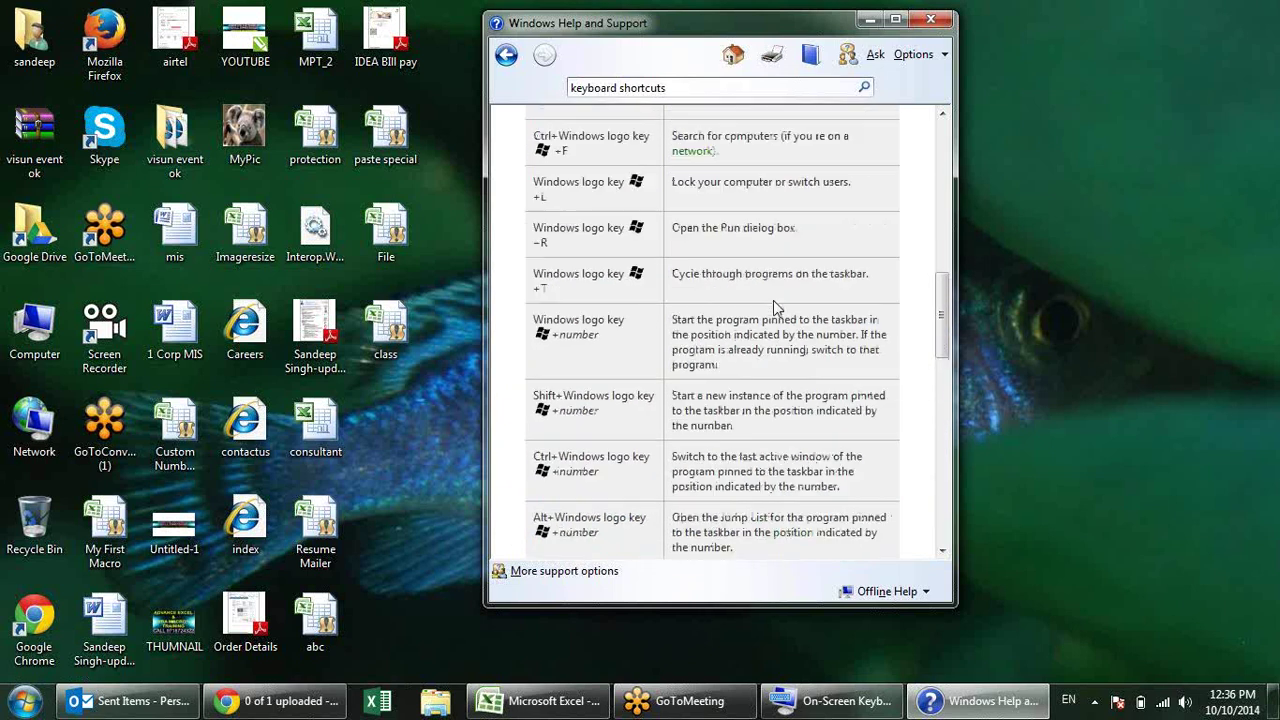
{"action": "scroll", "coordinate": [773, 300], "scroll_direction": "up", "scroll_amount": 10}
Step: Expand and read the Ease of Access and Dialog box shortcut sections
{"action": "left_click", "coordinate": [682, 276]}
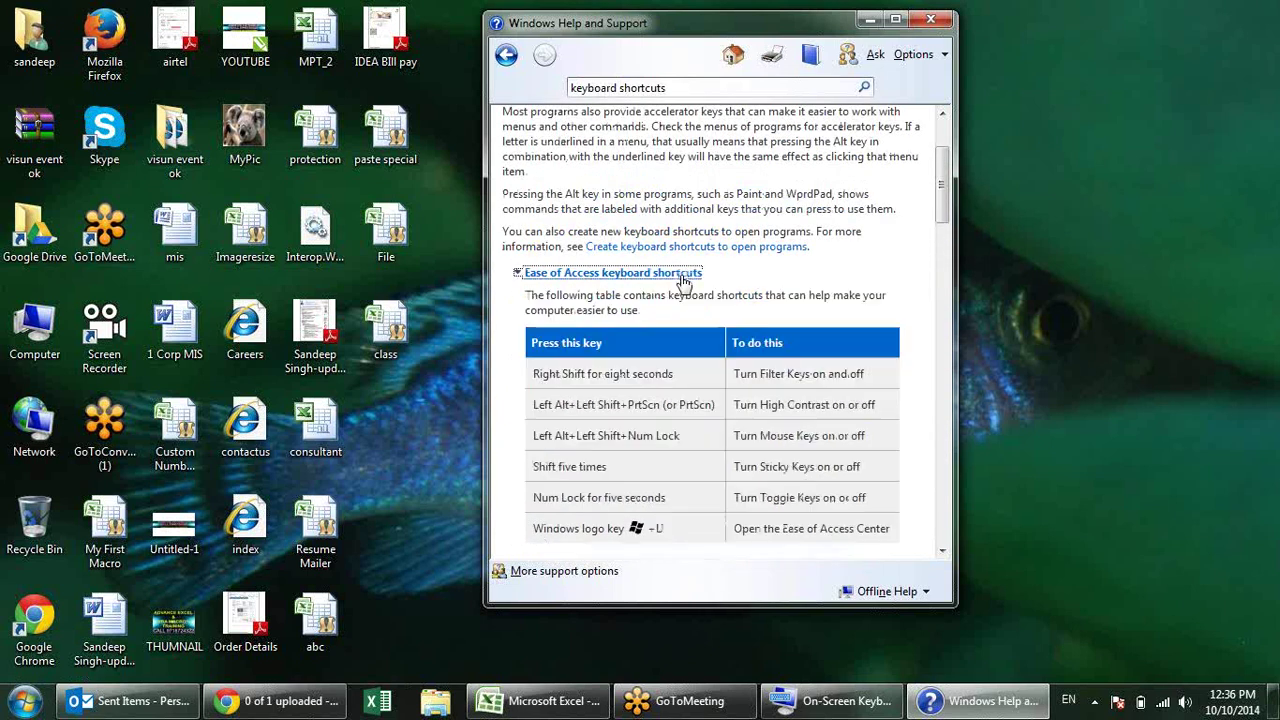
{"action": "scroll", "coordinate": [714, 272], "scroll_direction": "down", "scroll_amount": 3}
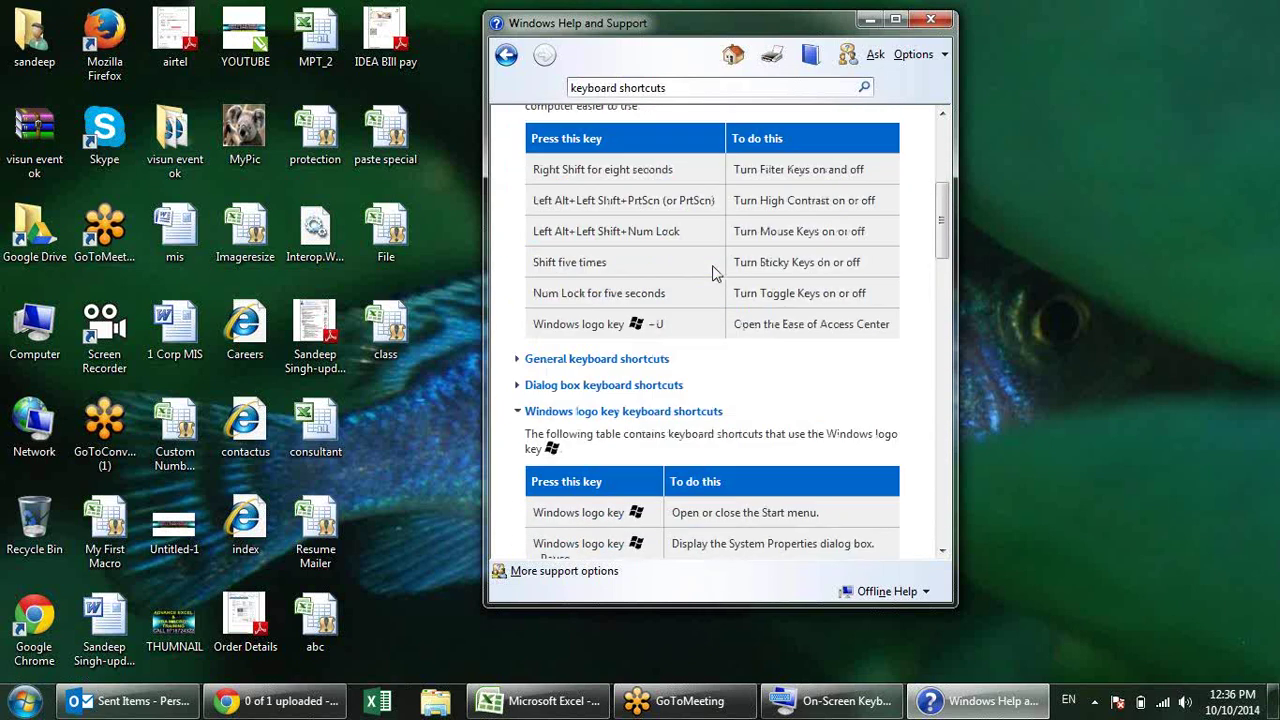
{"action": "left_click", "coordinate": [645, 386]}
{"action": "scroll", "coordinate": [700, 280], "scroll_direction": "down", "scroll_amount": 3}
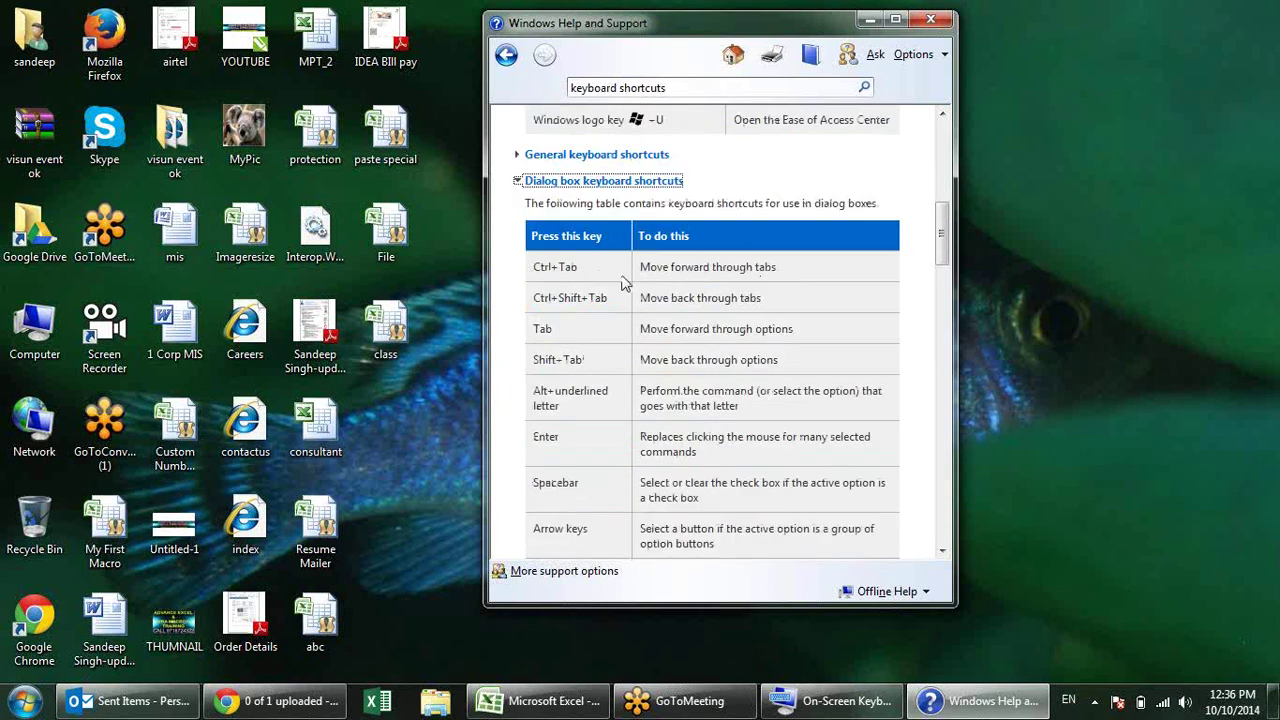
{"action": "scroll", "coordinate": [735, 437], "scroll_direction": "down", "scroll_amount": 1}
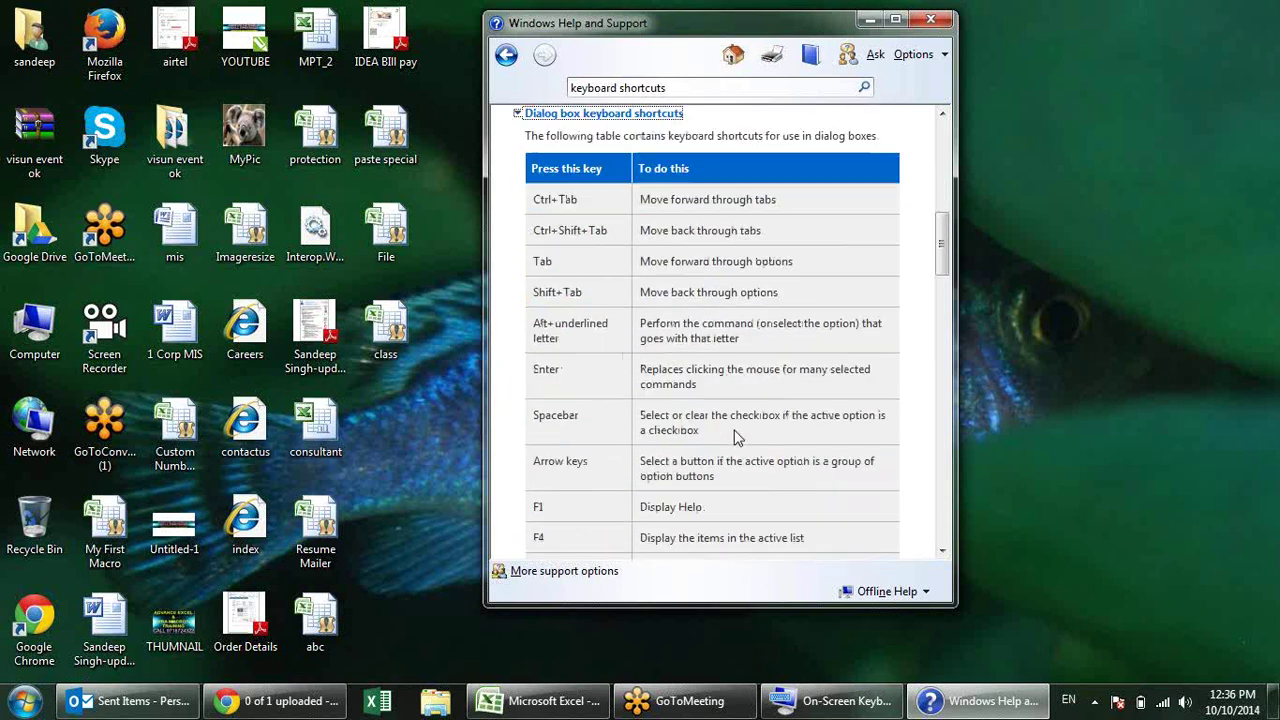
{"action": "scroll", "coordinate": [735, 437], "scroll_direction": "down", "scroll_amount": 2}
{"action": "scroll", "coordinate": [678, 367], "scroll_direction": "up", "scroll_amount": 3}
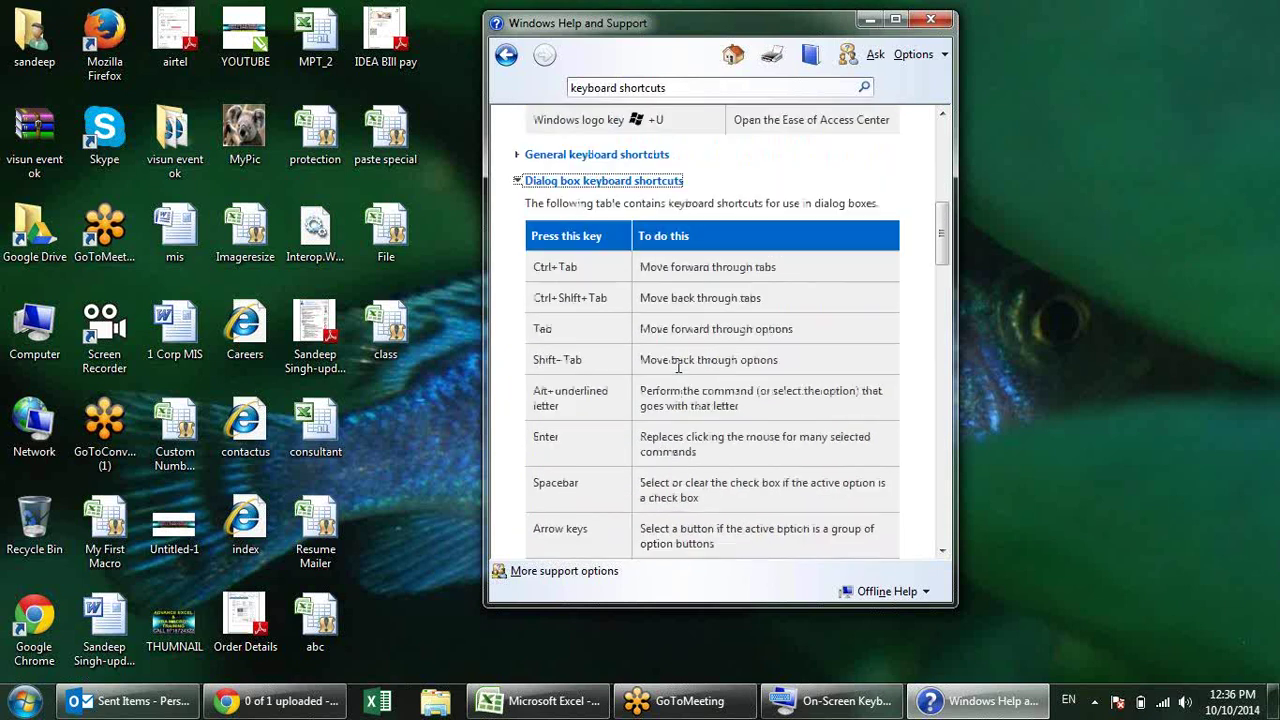
{"action": "scroll", "coordinate": [678, 367], "scroll_direction": "up", "scroll_amount": 1}
Step: Expand and read the General keyboard shortcuts section, then close Help and Support
{"action": "left_click", "coordinate": [650, 223]}
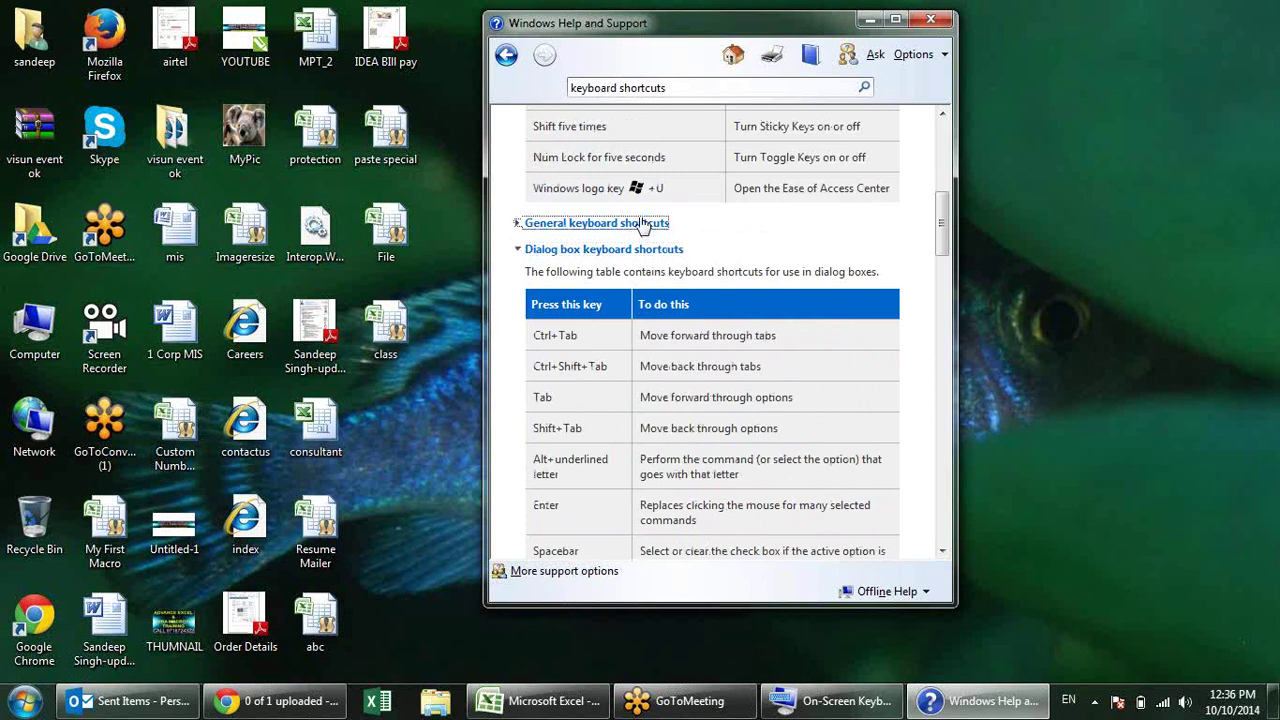
{"action": "scroll", "coordinate": [720, 300], "scroll_direction": "down", "scroll_amount": 5}
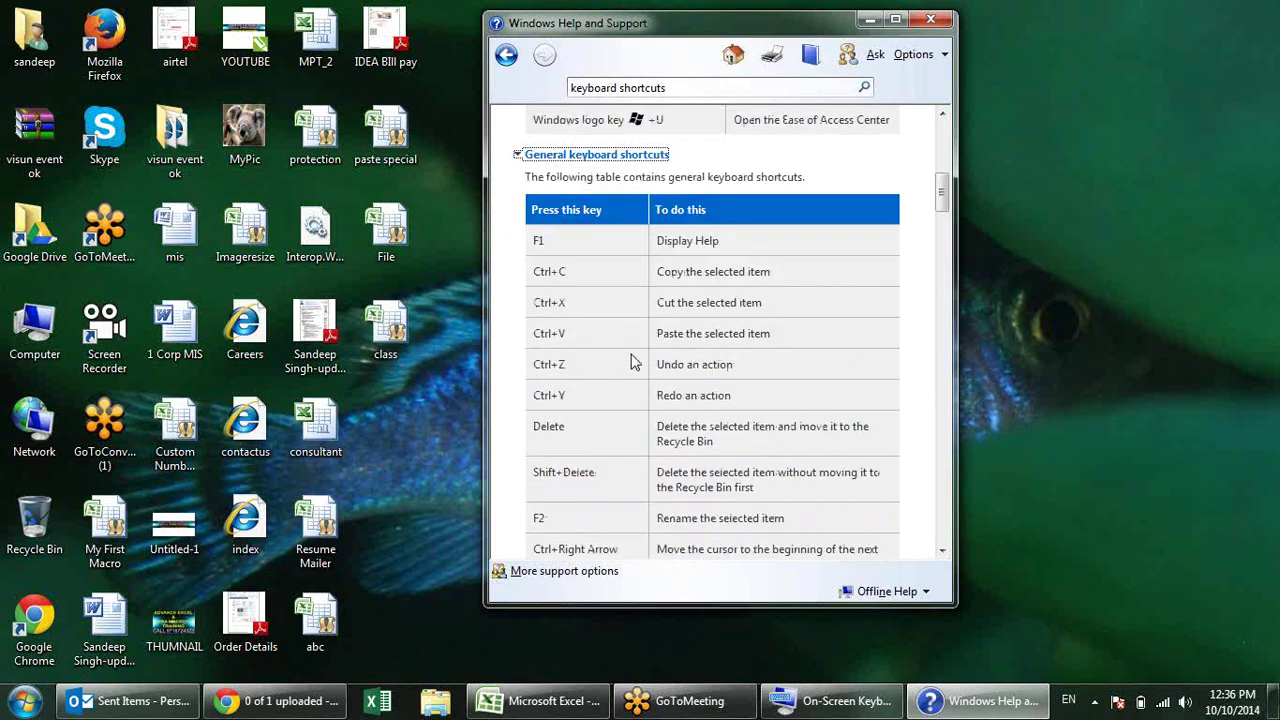
{"action": "scroll", "coordinate": [641, 349], "scroll_direction": "down", "scroll_amount": 9}
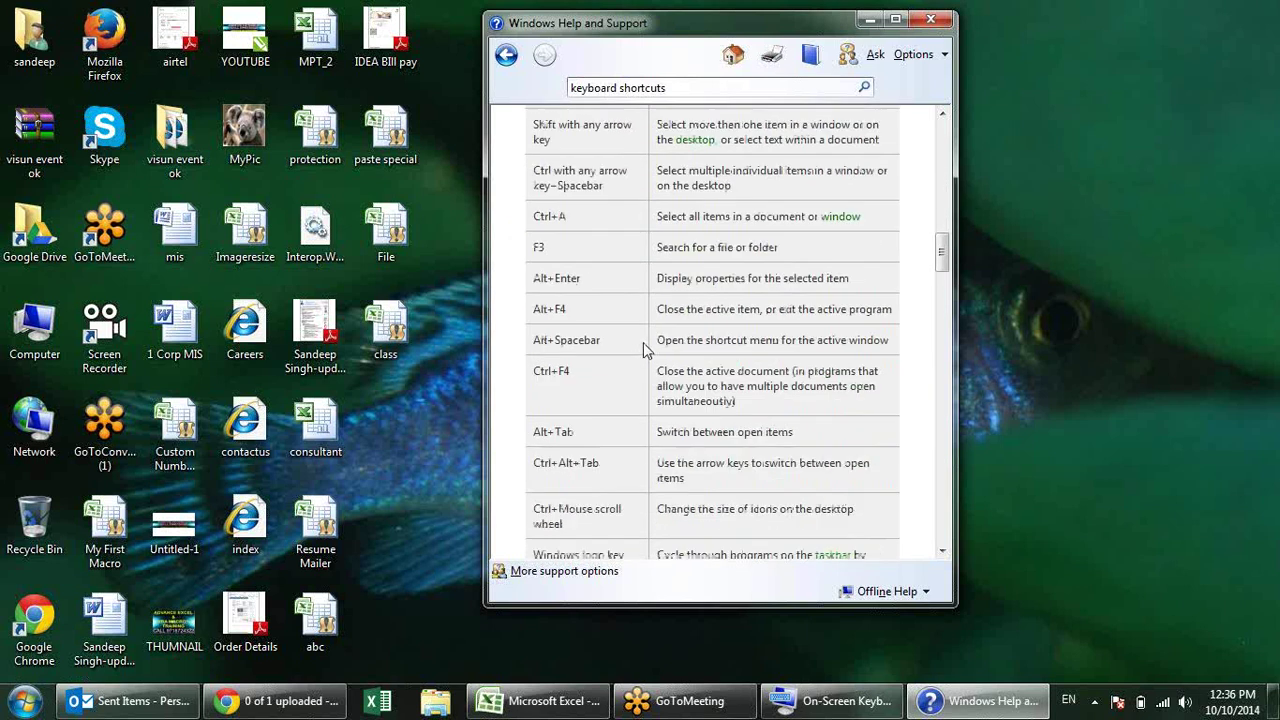
{"action": "scroll", "coordinate": [643, 329], "scroll_direction": "down", "scroll_amount": 3}
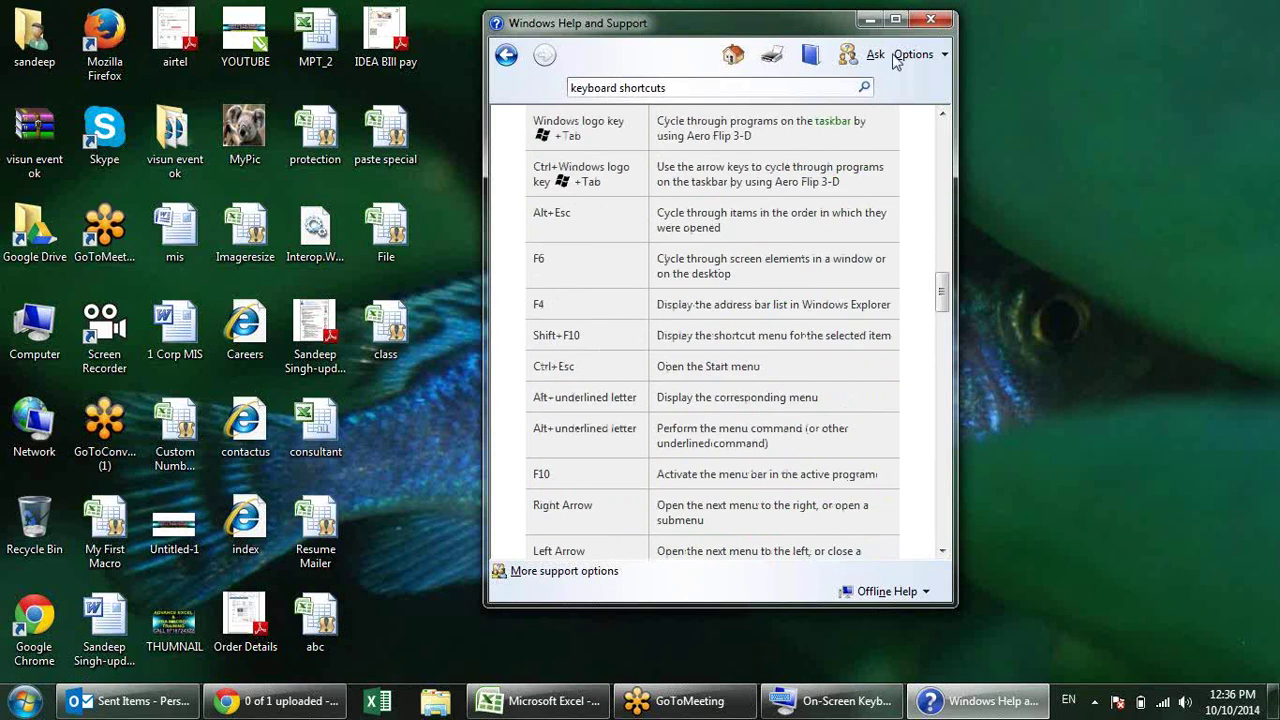
{"action": "left_click", "coordinate": [930, 19]}
{"action": "left_click", "coordinate": [607, 690]}
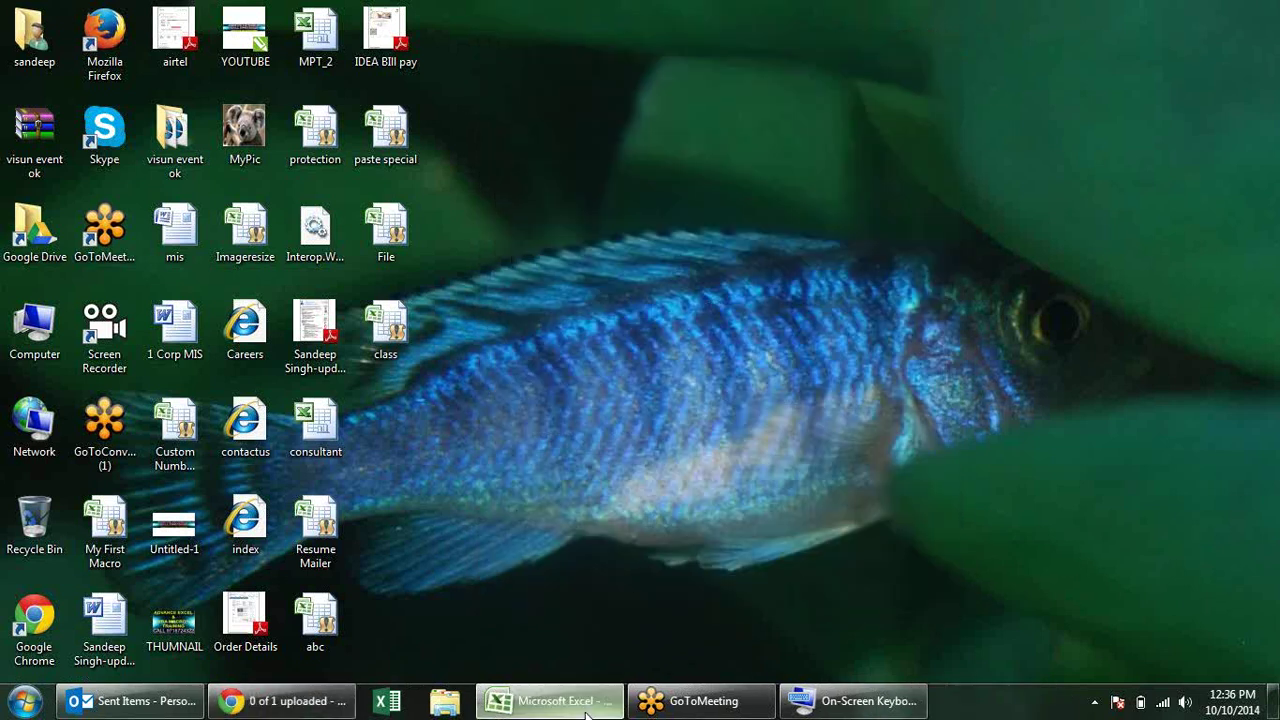
{"action": "left_click", "coordinate": [511, 446]}
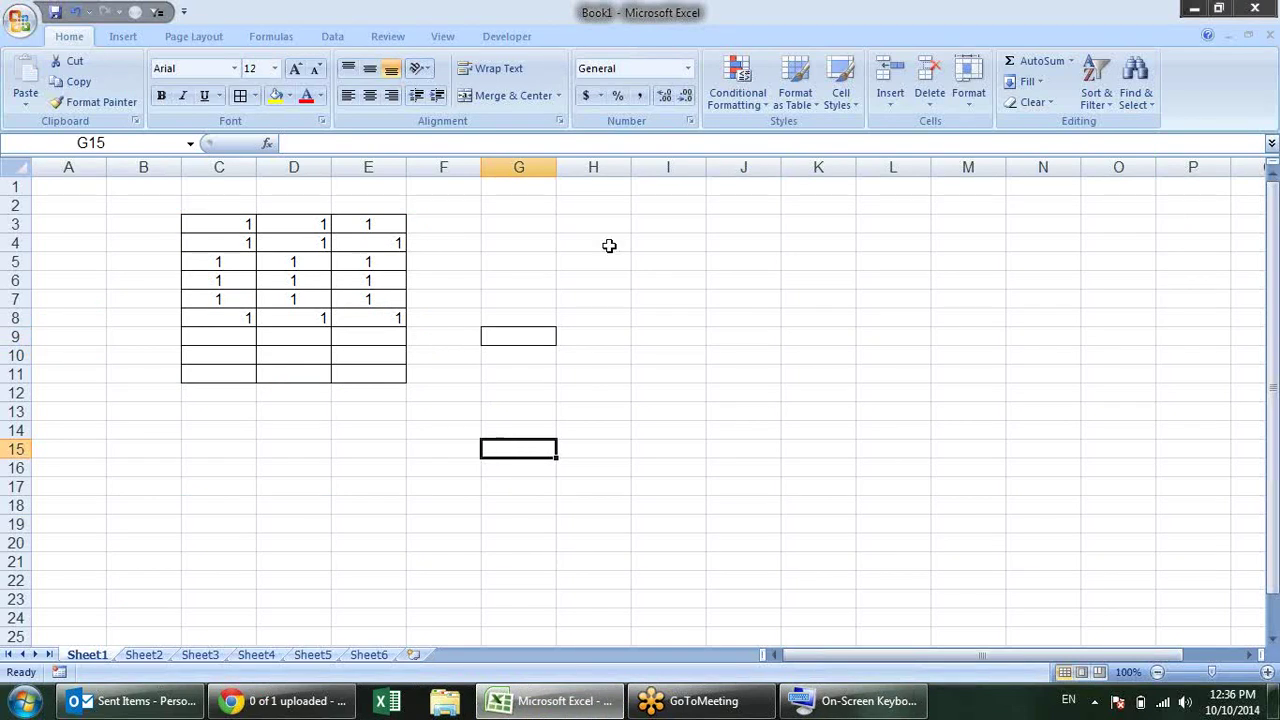
{"action": "key", "text": "ctrl+w"}
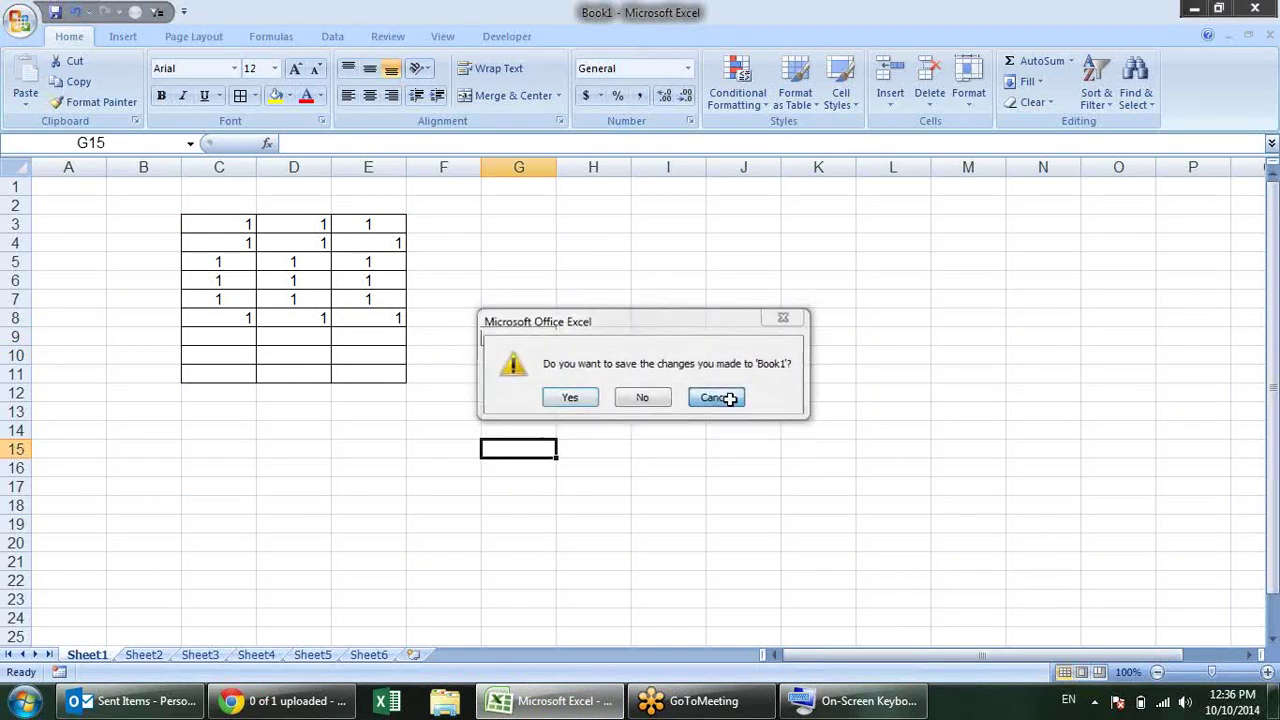
{"action": "left_click", "coordinate": [727, 397]}
{"action": "left_click", "coordinate": [594, 339]}
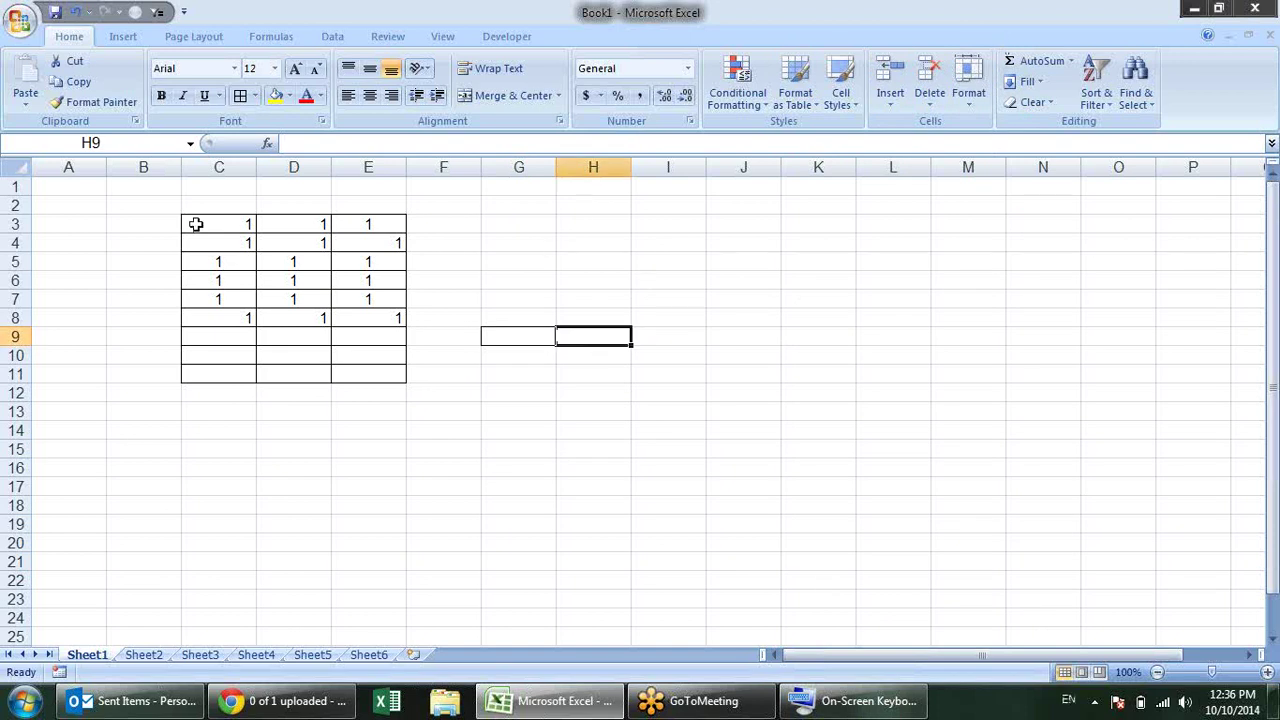
{"action": "left_click", "coordinate": [521, 242]}
{"action": "left_click", "coordinate": [514, 343]}
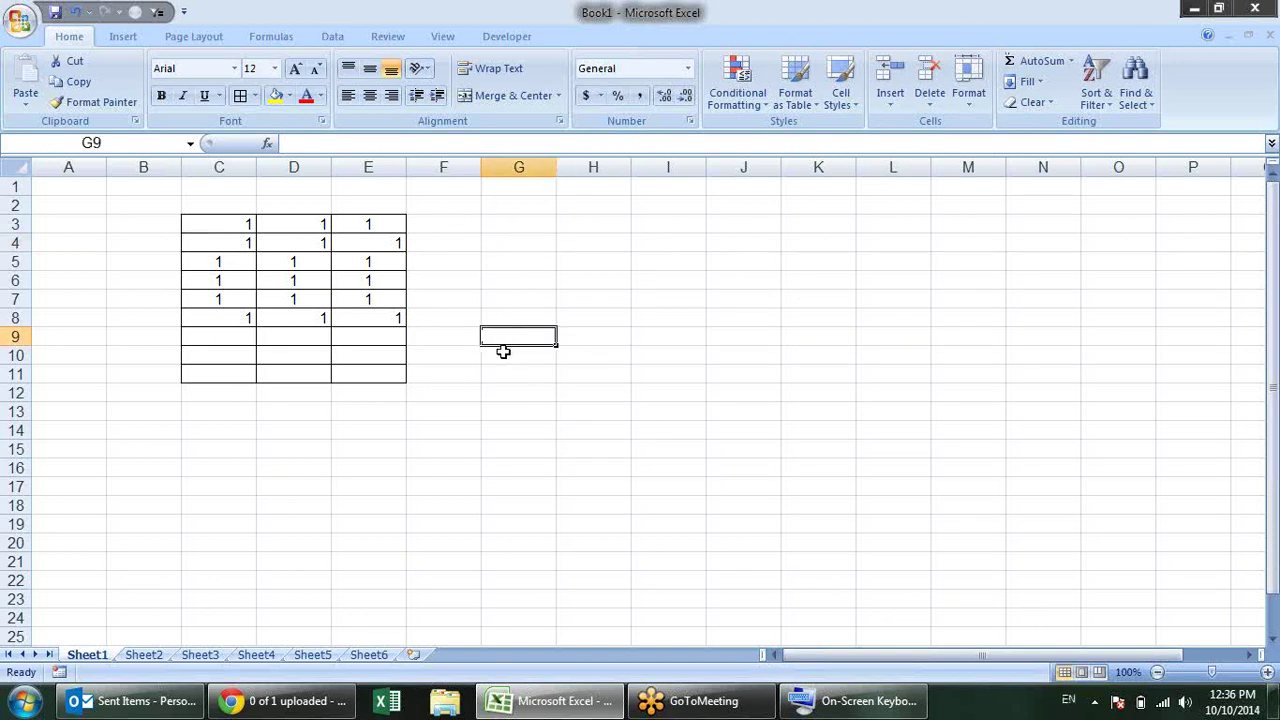
{"action": "left_click", "coordinate": [553, 396]}
{"action": "left_click_drag", "start_coordinate": [550, 320], "coordinate": [549, 332]}
{"action": "left_click", "coordinate": [505, 429]}
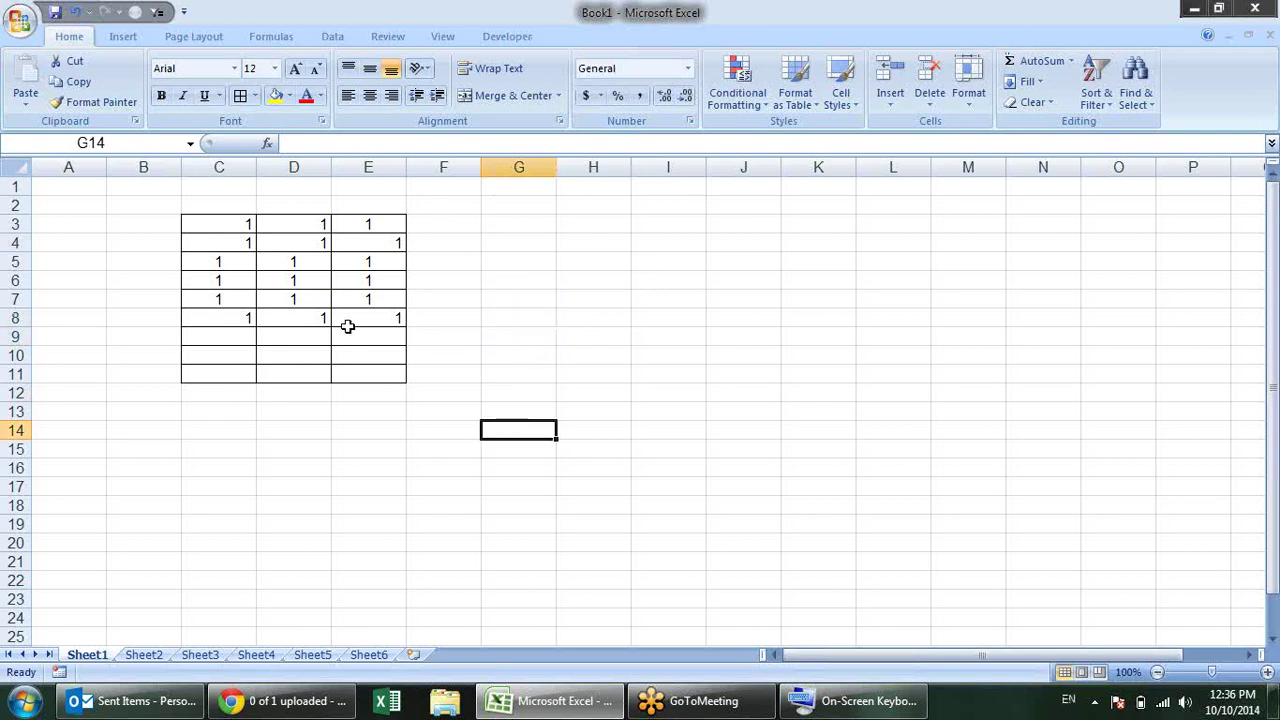
{"action": "left_click", "coordinate": [20, 20]}
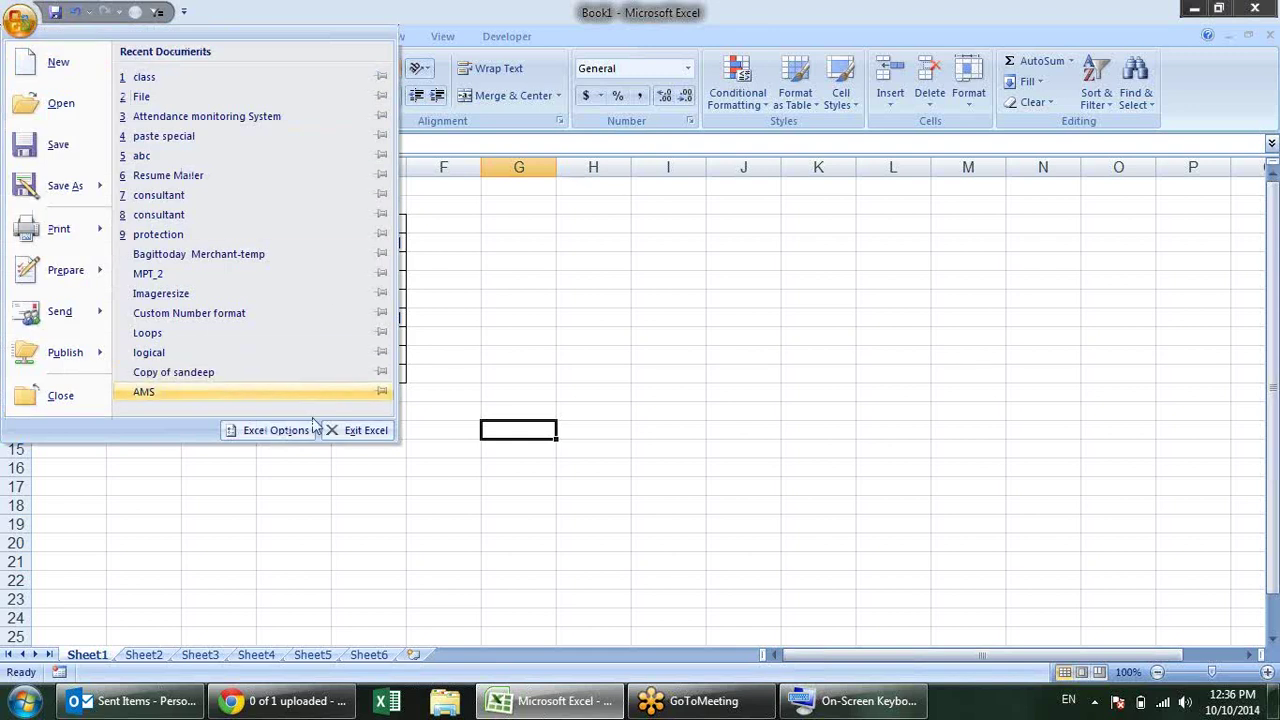
{"action": "left_click", "coordinate": [534, 291]}
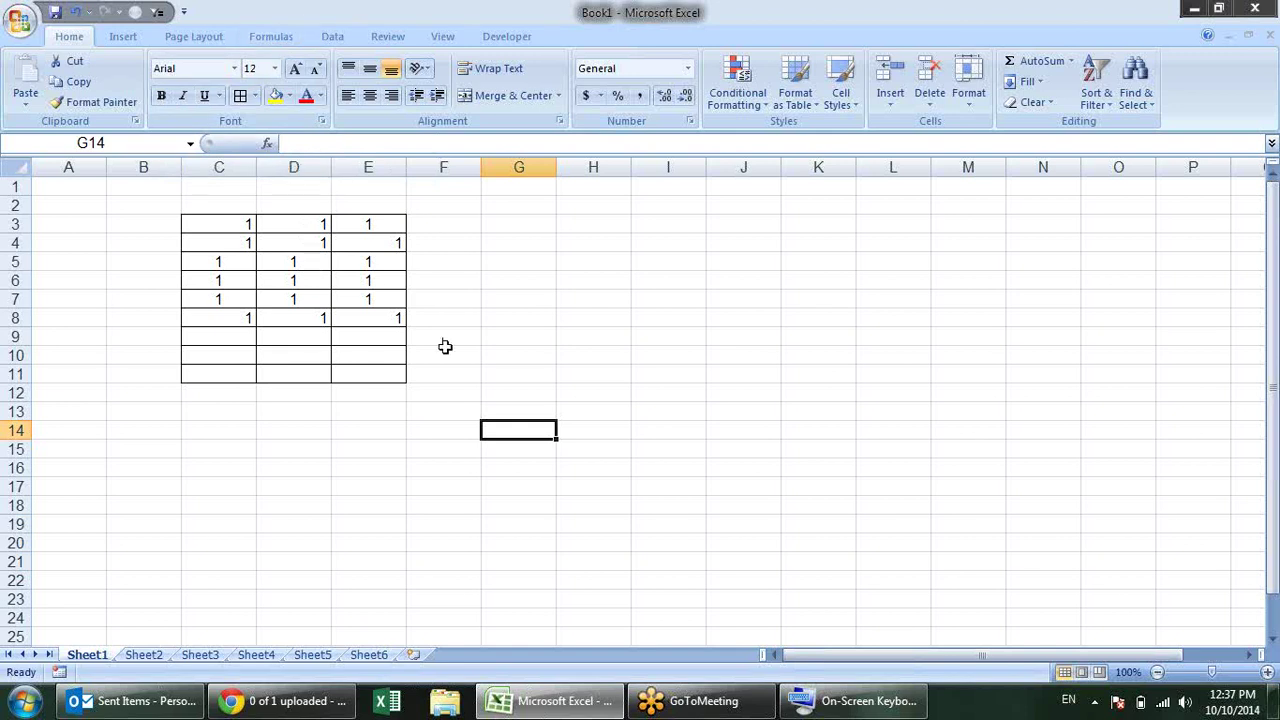
{"action": "left_click", "coordinate": [33, 30]}
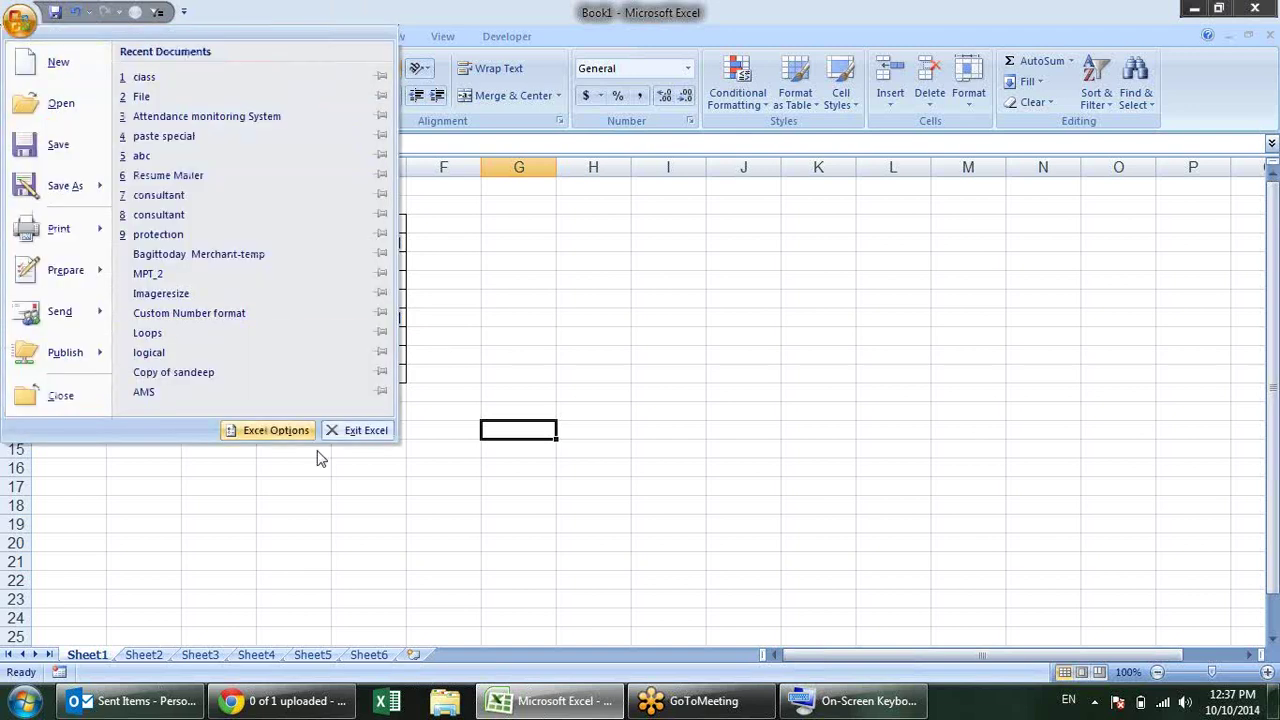
{"action": "left_click", "coordinate": [276, 430]}
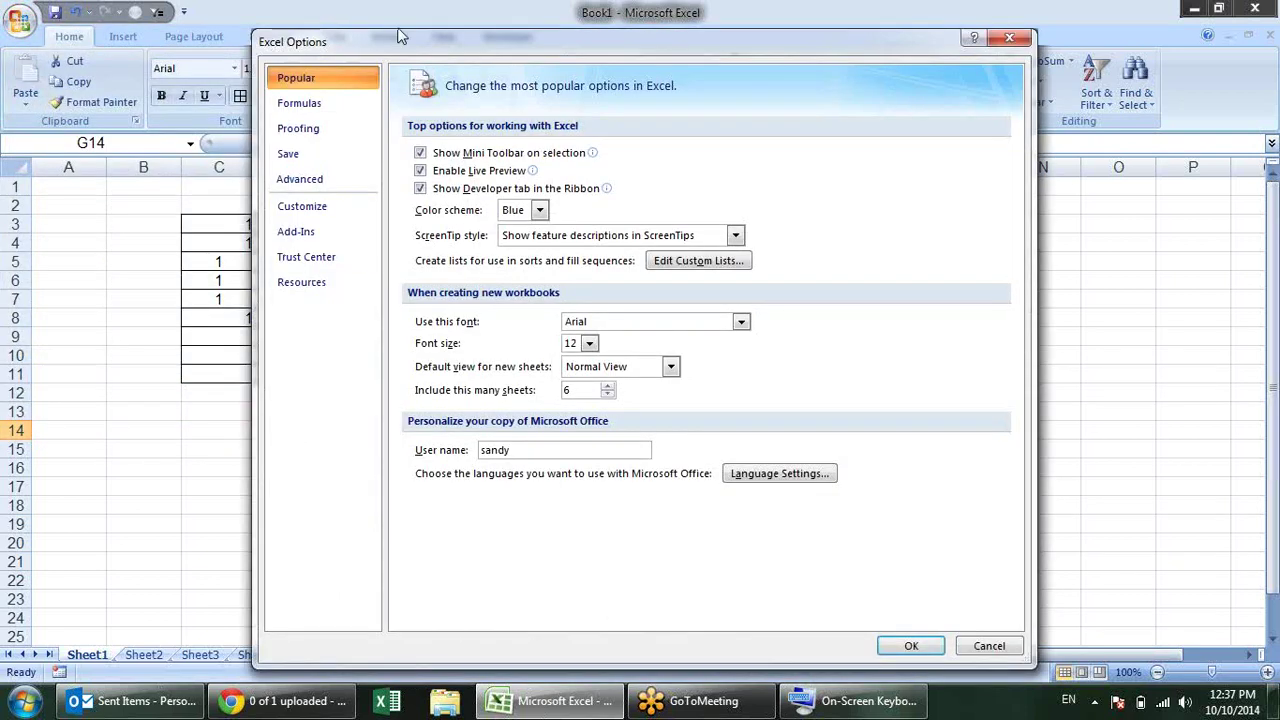
{"action": "left_click_drag", "start_coordinate": [399, 43], "coordinate": [268, 21]}
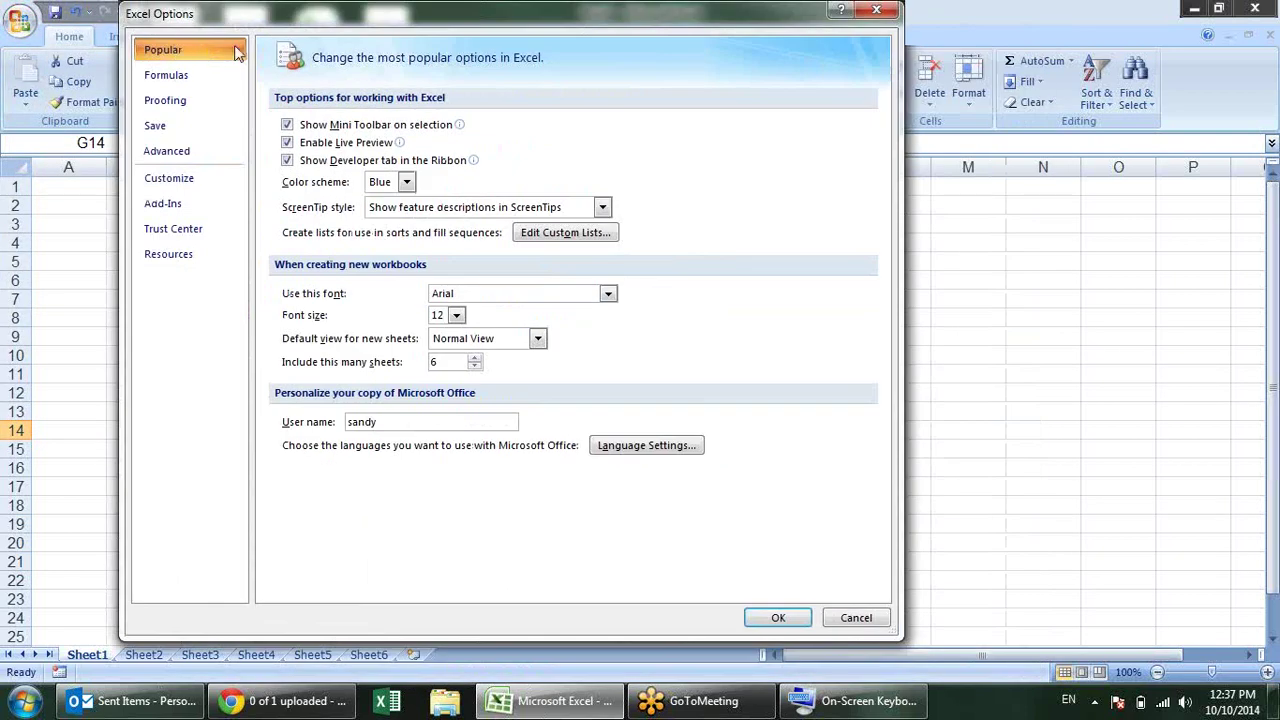
{"action": "left_click", "coordinate": [190, 100]}
{"action": "left_click", "coordinate": [185, 126]}
{"action": "left_click", "coordinate": [188, 182]}
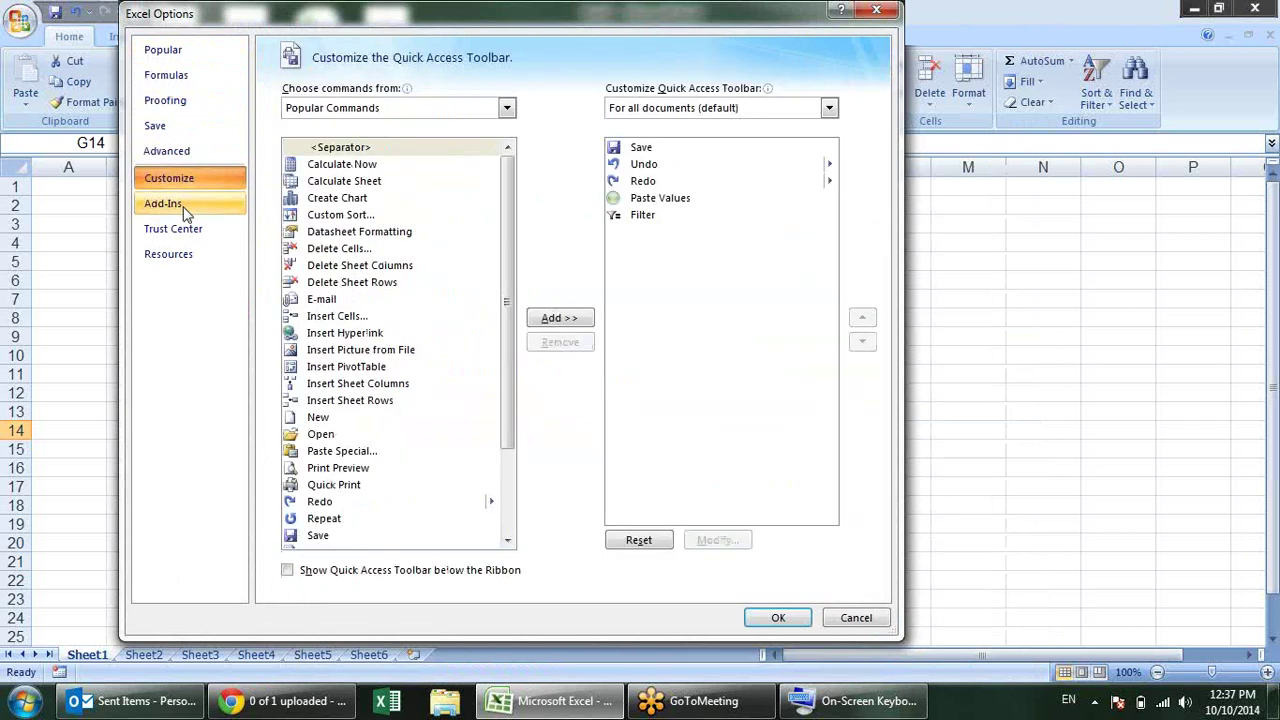
{"action": "left_click", "coordinate": [185, 232]}
{"action": "left_click", "coordinate": [185, 50]}
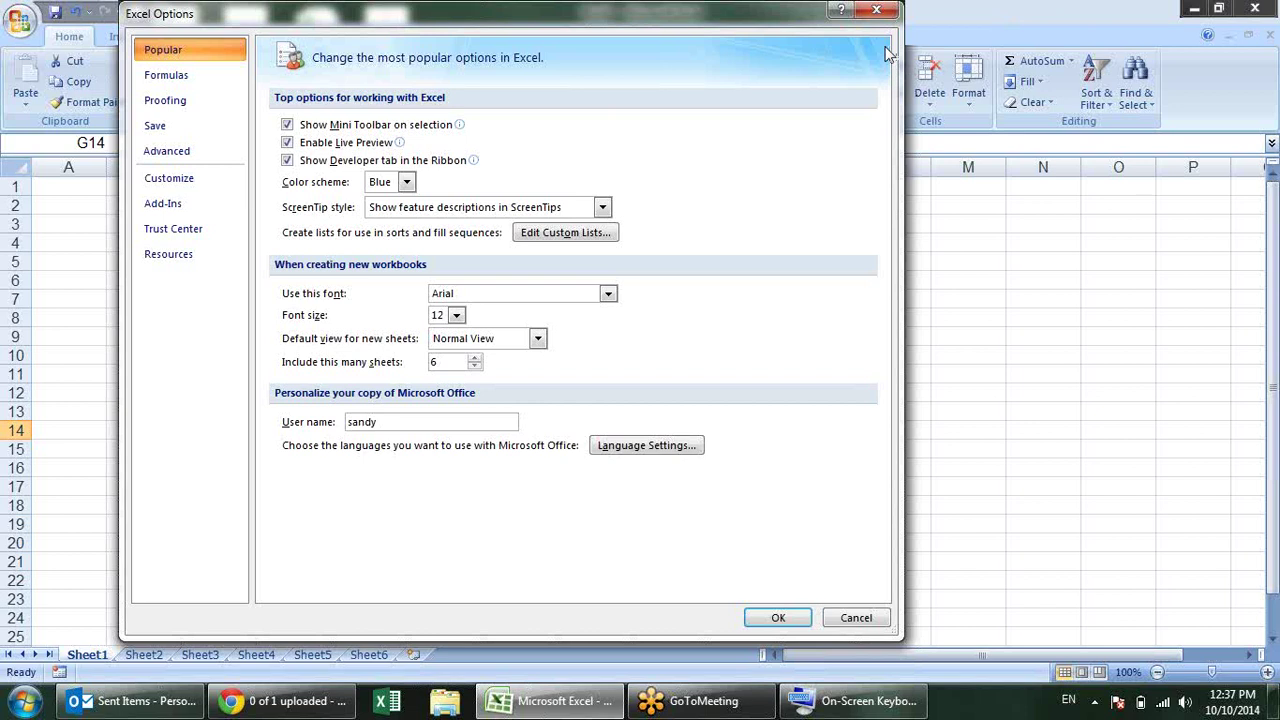
{"action": "left_click", "coordinate": [888, 11]}
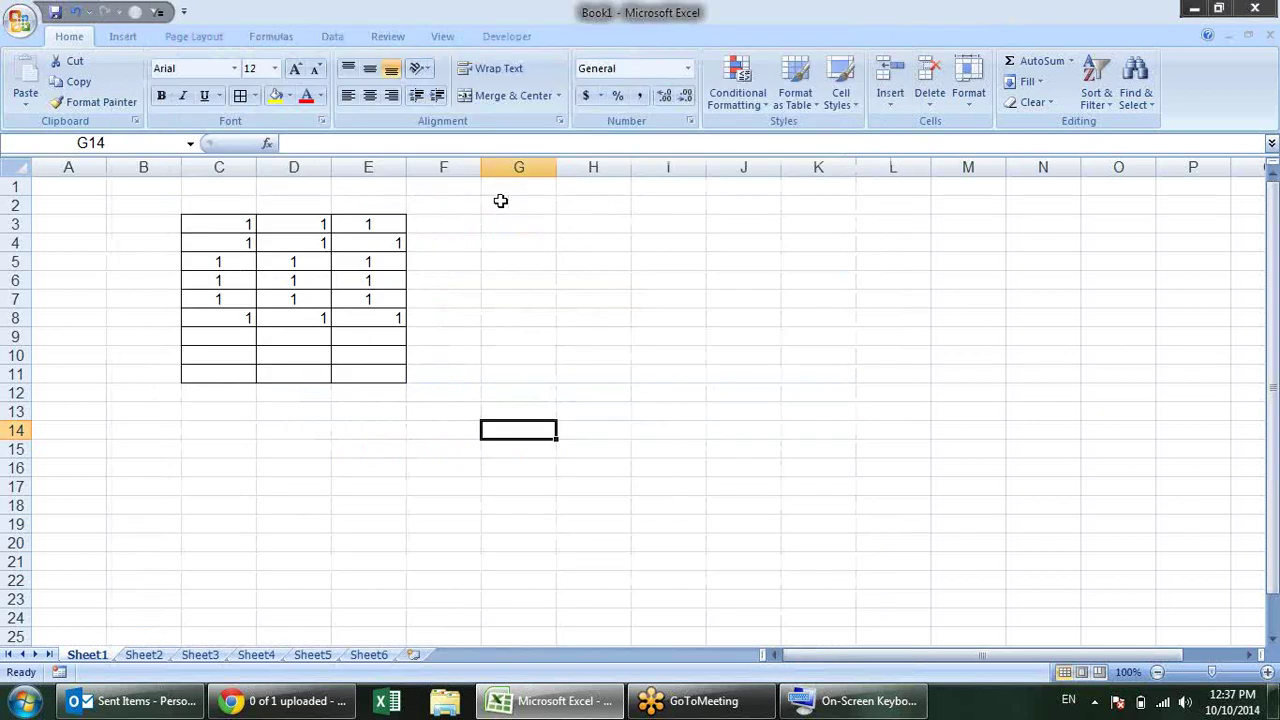
Step: Type sample text in G4 and highlight it to show the mini toolbar, then clear it
{"action": "left_click", "coordinate": [521, 242]}
{"action": "type", "text": "sdfsdfsd"}
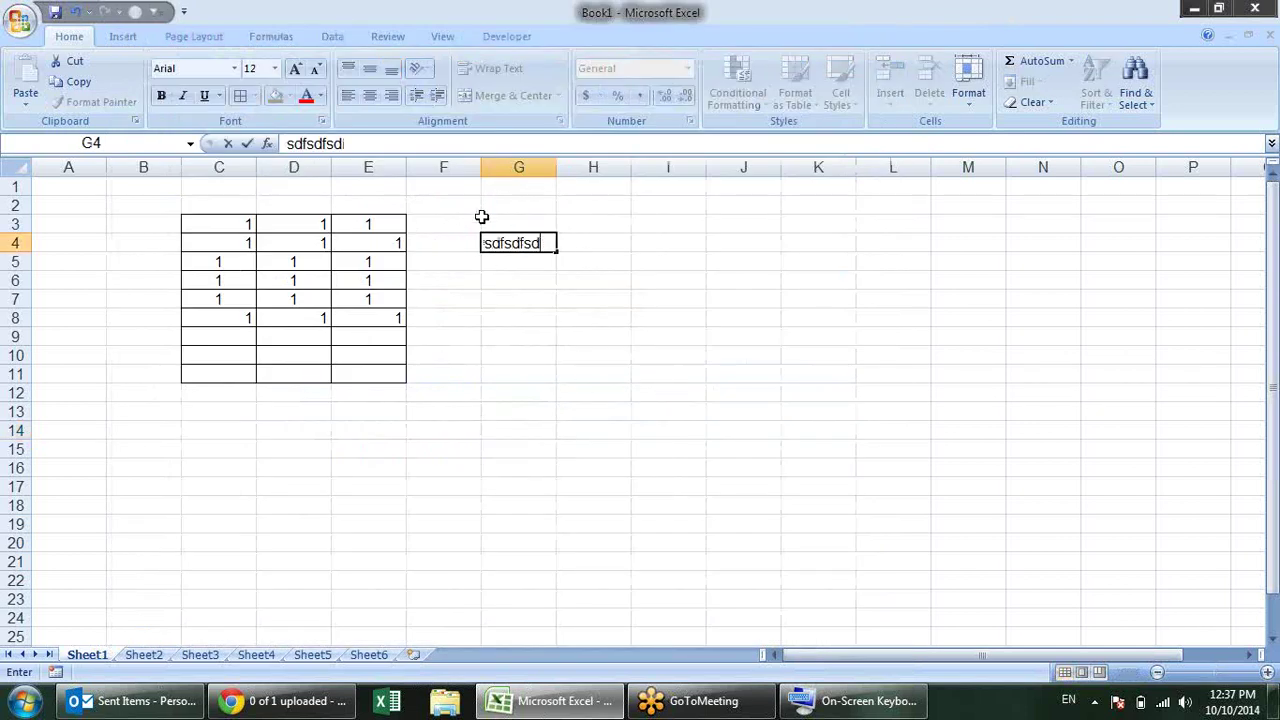
{"action": "left_click_drag", "start_coordinate": [539, 255], "coordinate": [485, 252]}
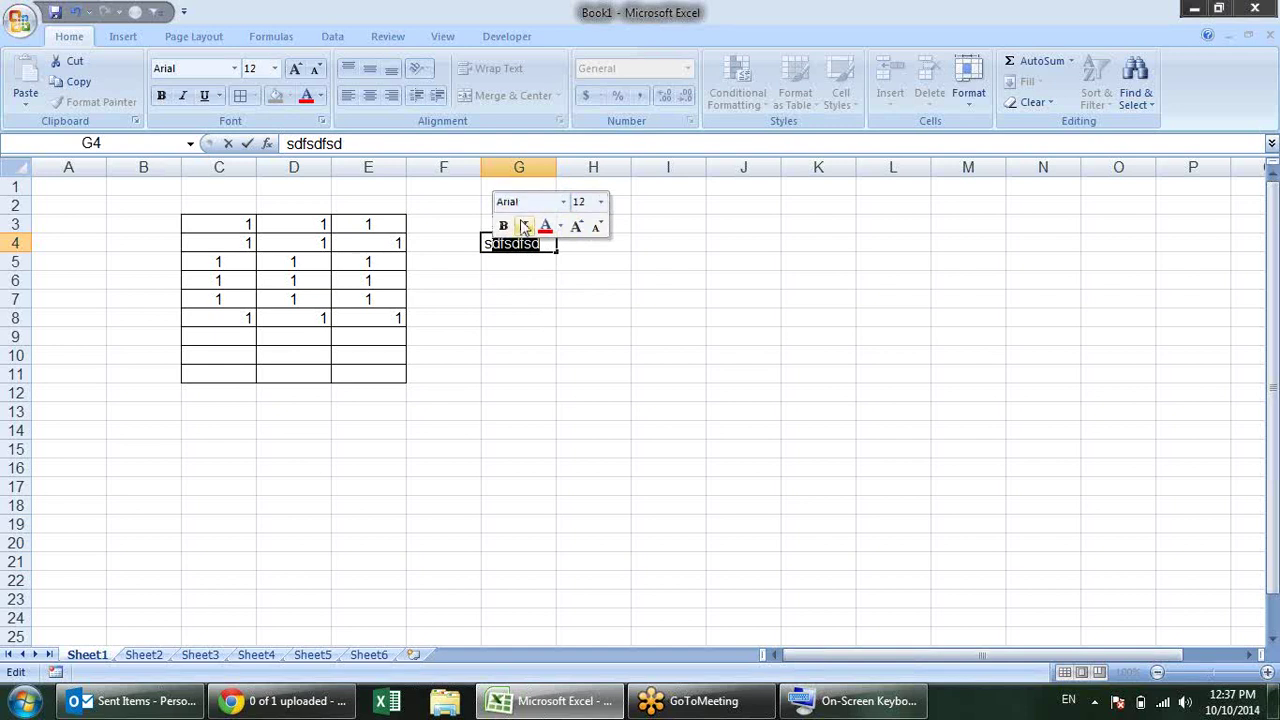
{"action": "key", "text": "Delete"}
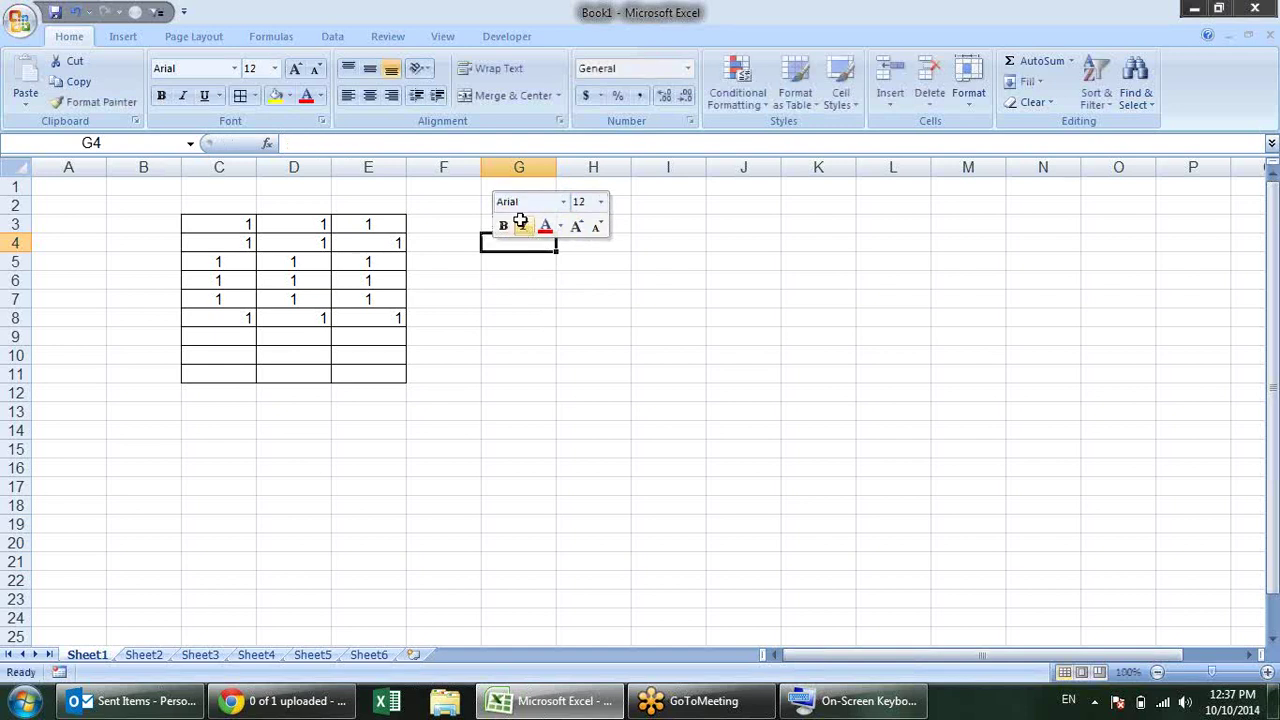
{"action": "key", "text": "Escape"}
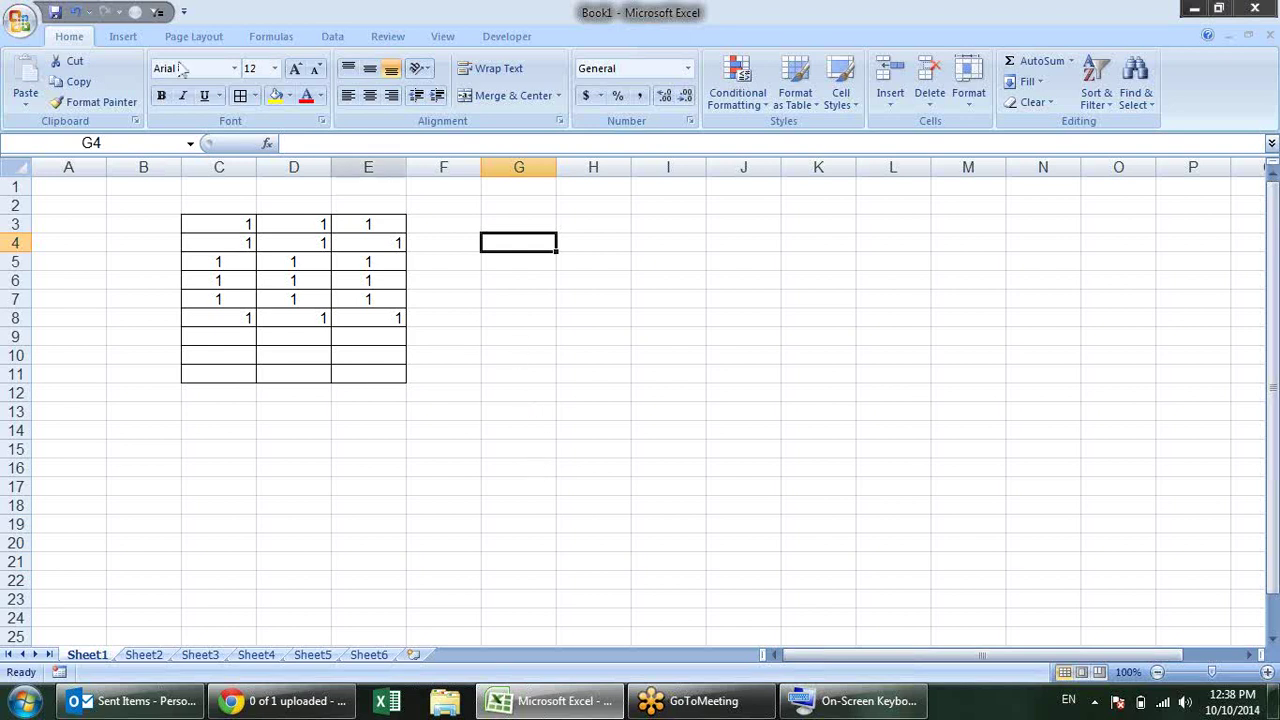
Step: Uncheck Show Mini Toolbar on selection in Excel Options and confirm with OK
{"action": "left_click", "coordinate": [19, 20]}
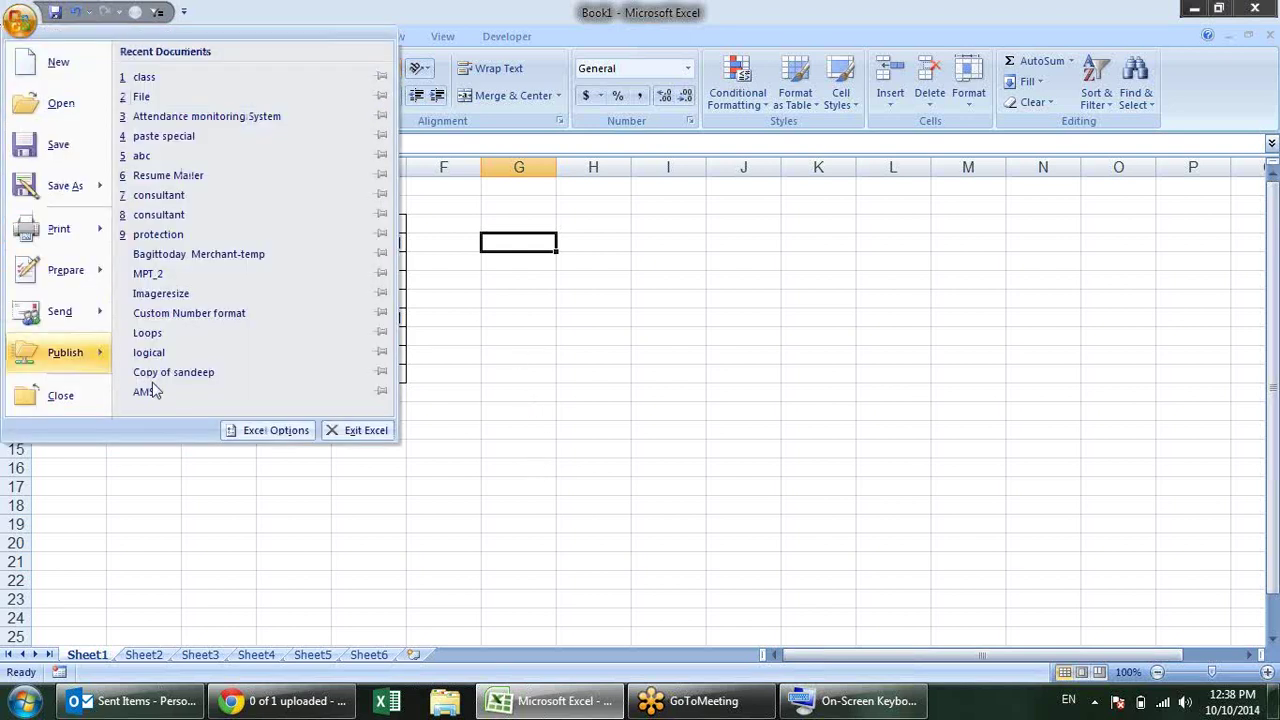
{"action": "left_click", "coordinate": [252, 430]}
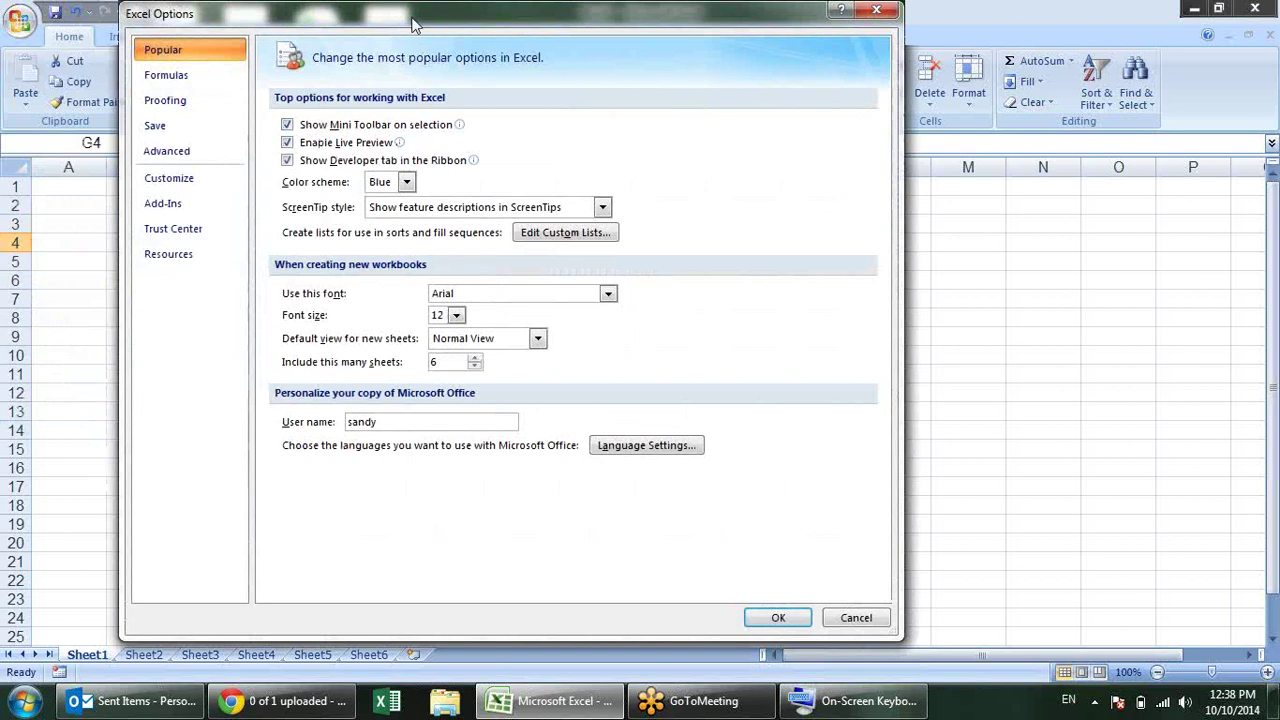
{"action": "left_click_drag", "start_coordinate": [415, 14], "coordinate": [641, 29]}
{"action": "left_click", "coordinate": [782, 153]}
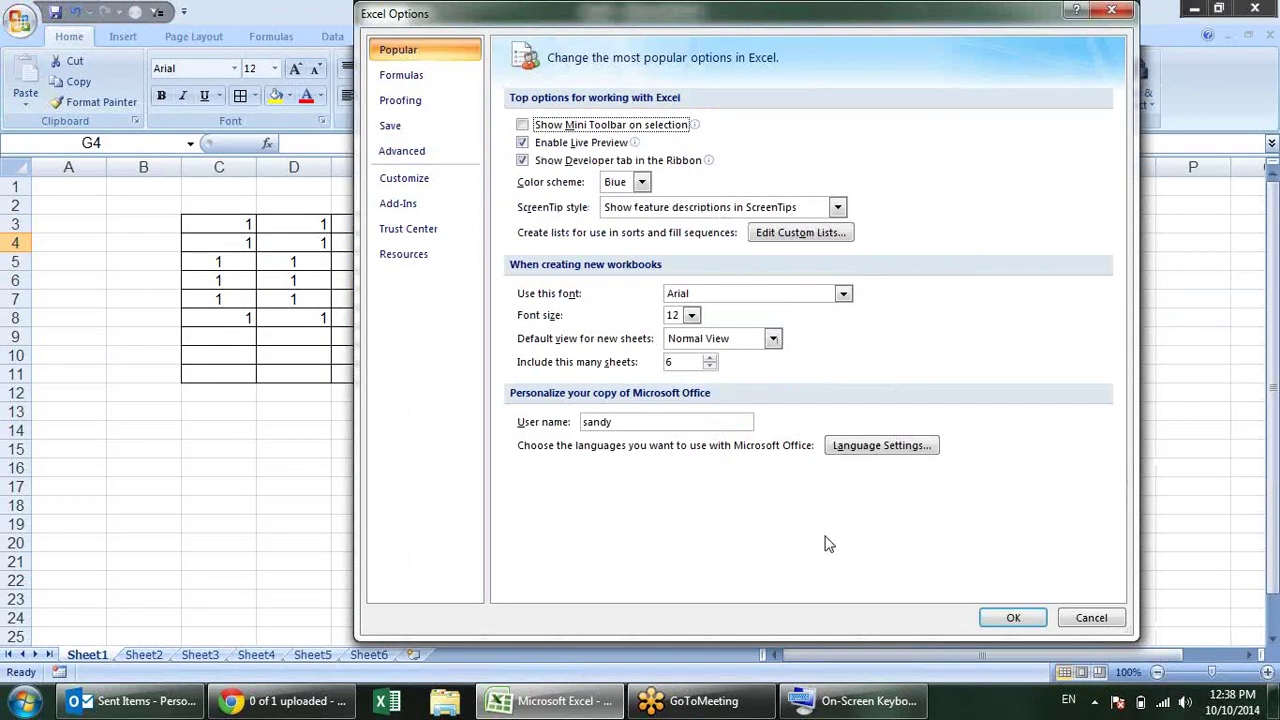
{"action": "left_click", "coordinate": [1013, 617]}
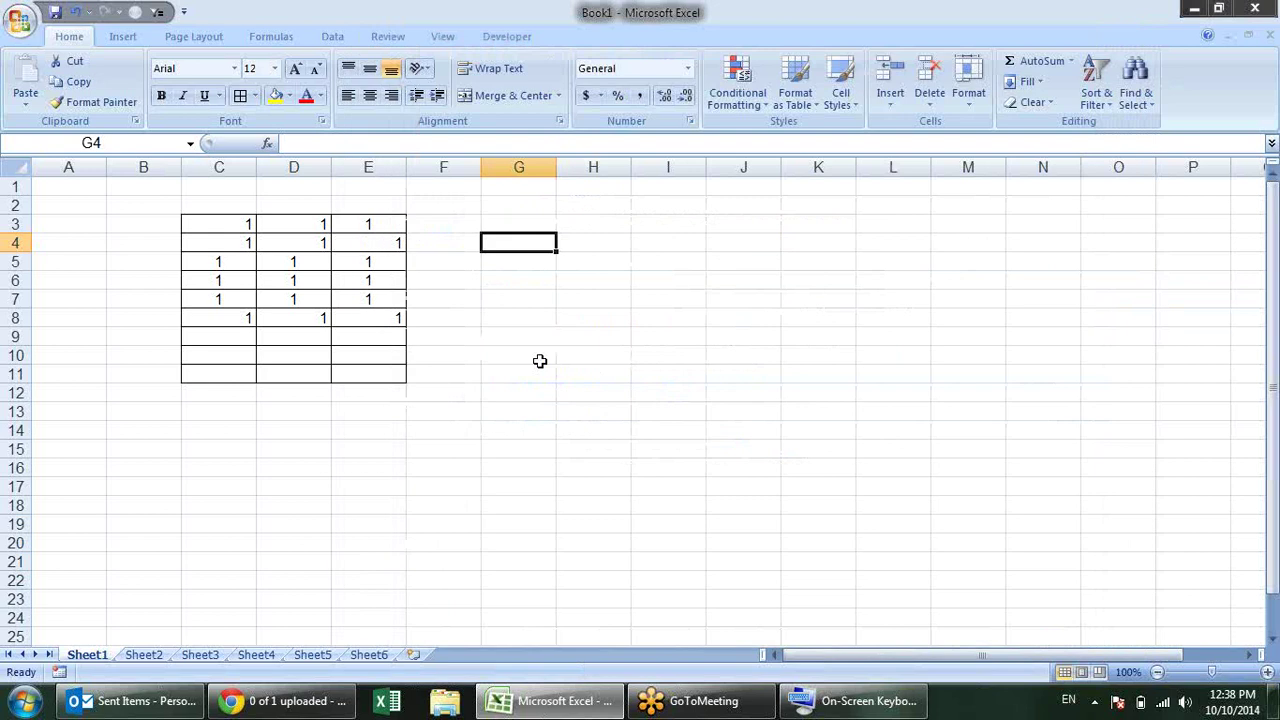
Step: Retest by highlighting new text in G4, confirming no mini toolbar appears, then cancel
{"action": "type", "text": "sdasda"}
{"action": "left_click_drag", "start_coordinate": [541, 247], "coordinate": [485, 244]}
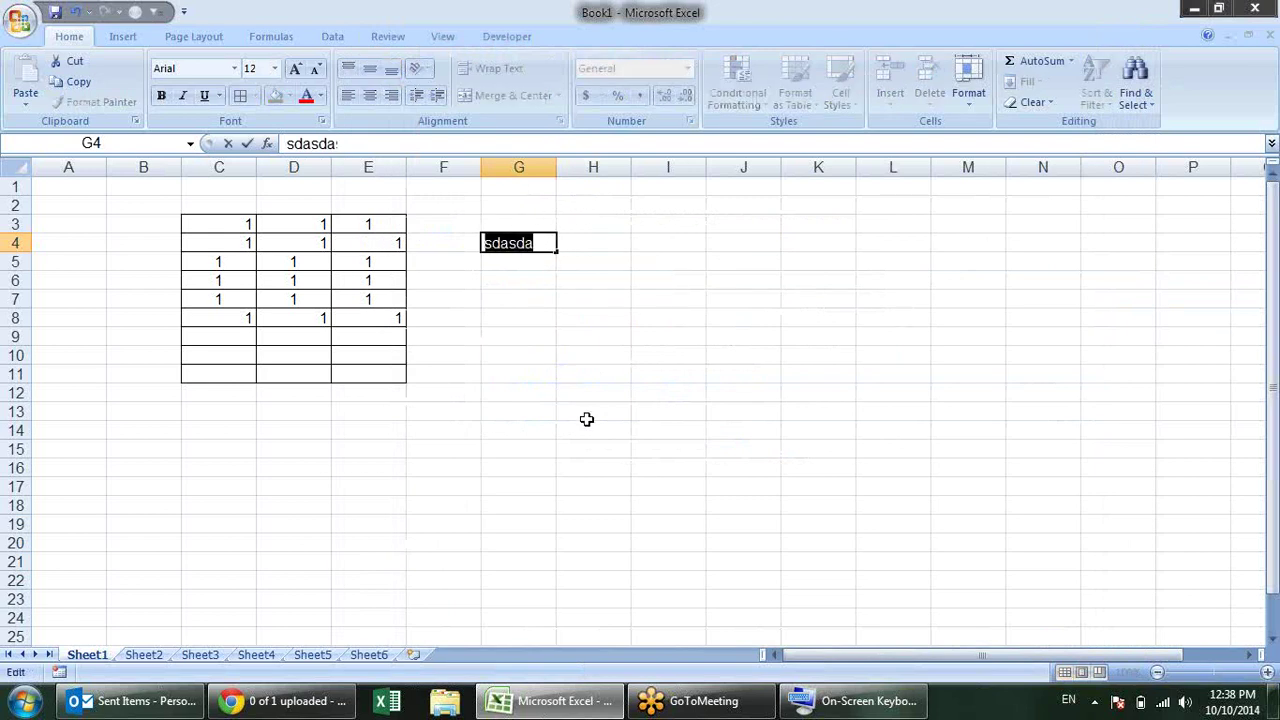
{"action": "key", "text": "Escape"}
{"action": "key", "text": "alt"}
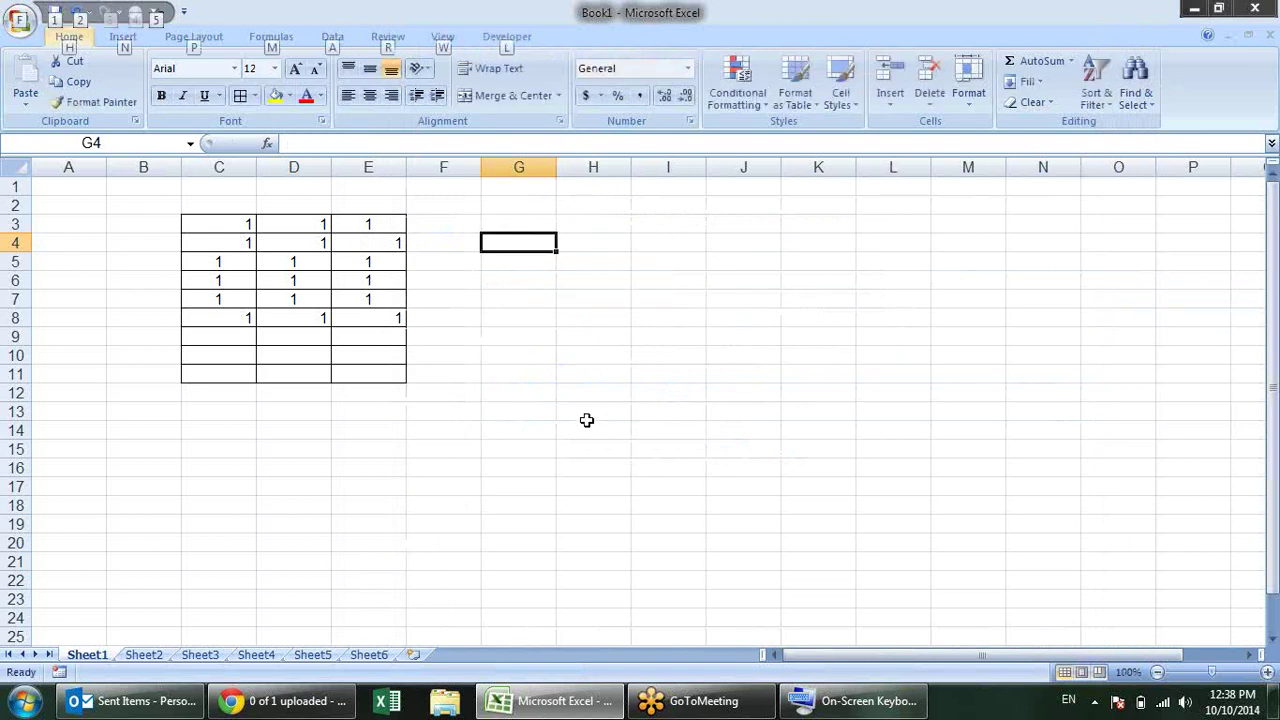
Step: Re-enable Show Mini Toolbar on selection in Excel Options via Alt, F, I
{"action": "key", "text": "f"}
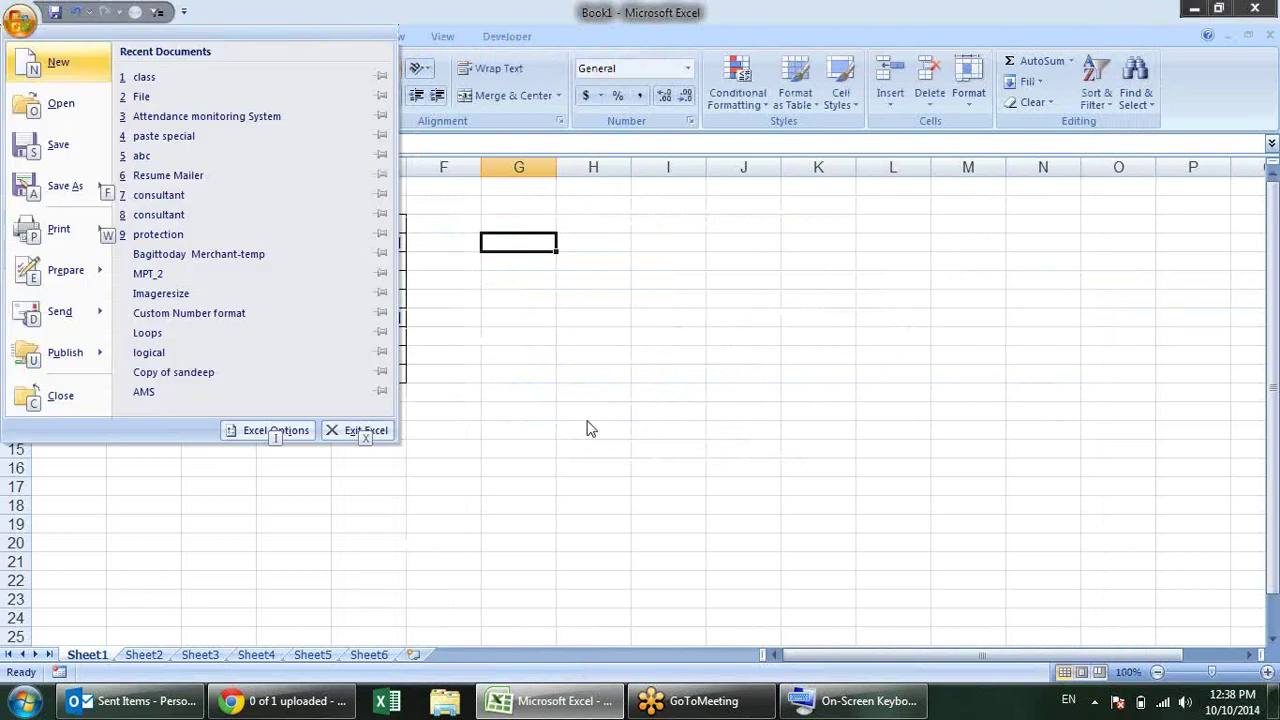
{"action": "key", "text": "i"}
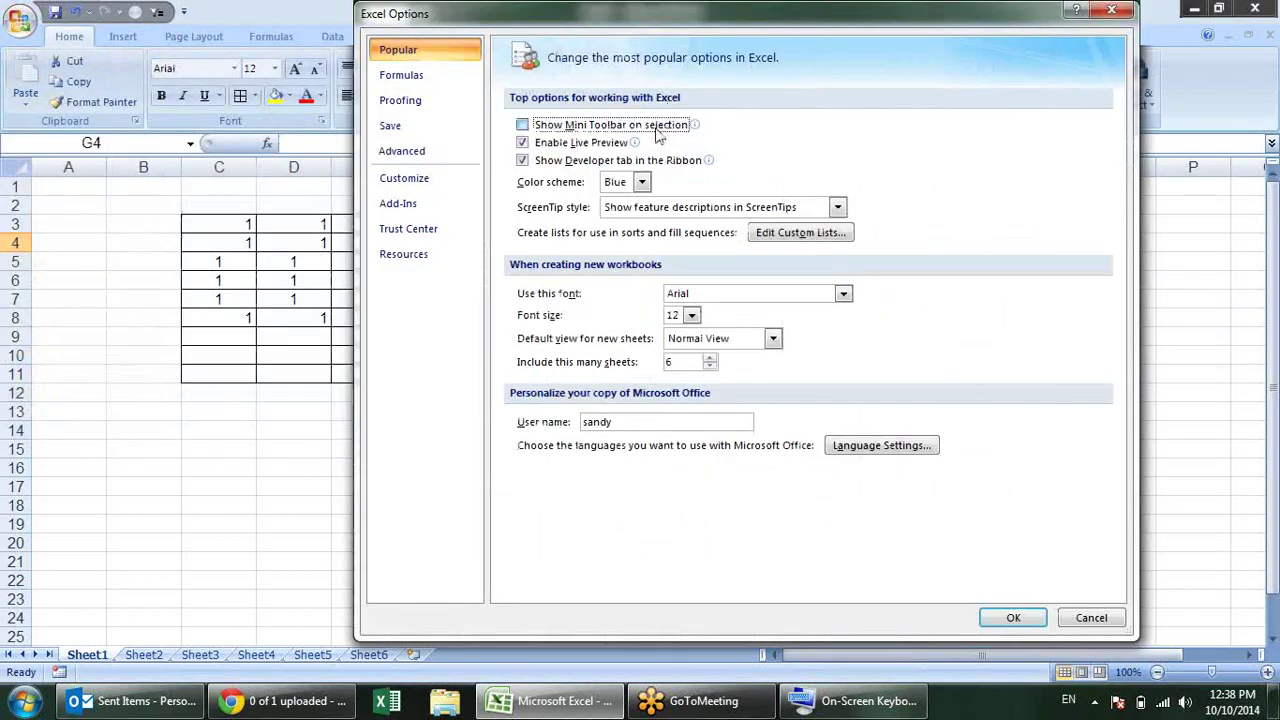
{"action": "left_click", "coordinate": [1014, 618]}
Step: Highlight test text in G4 to confirm the mini toolbar, then select C3:E9
{"action": "type", "text": "dfdsf"}
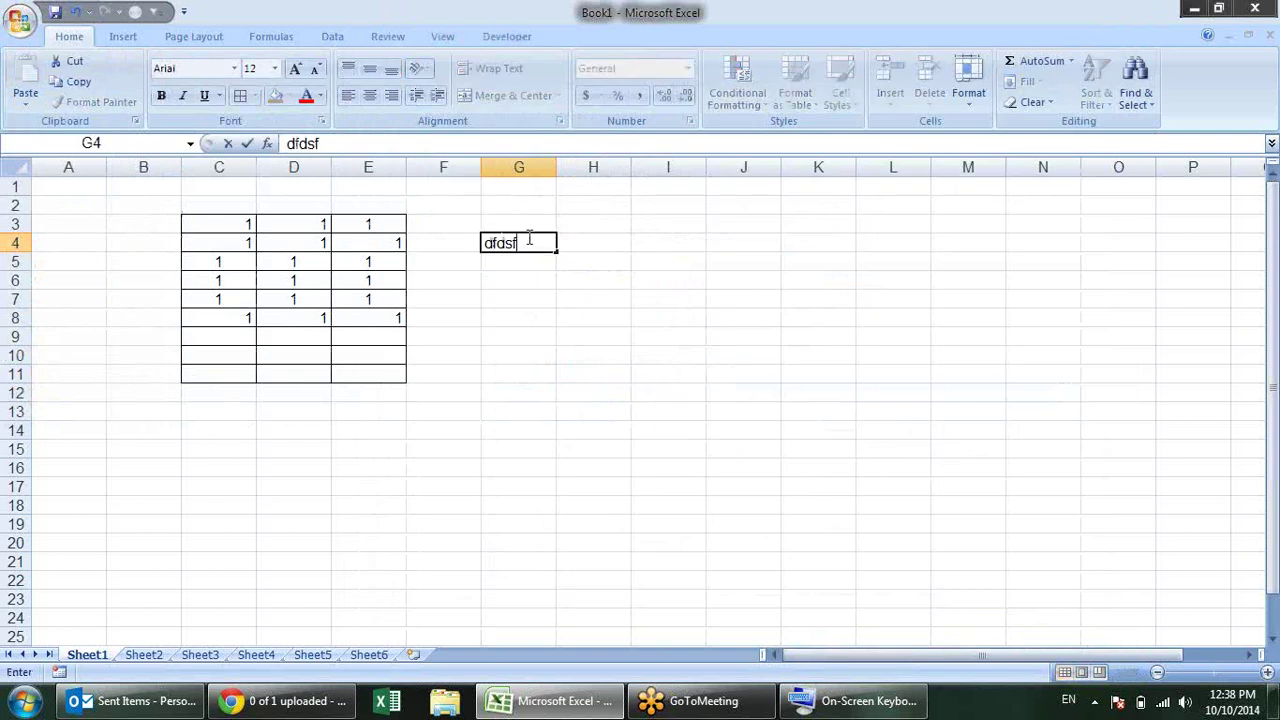
{"action": "left_click_drag", "start_coordinate": [530, 240], "coordinate": [502, 252]}
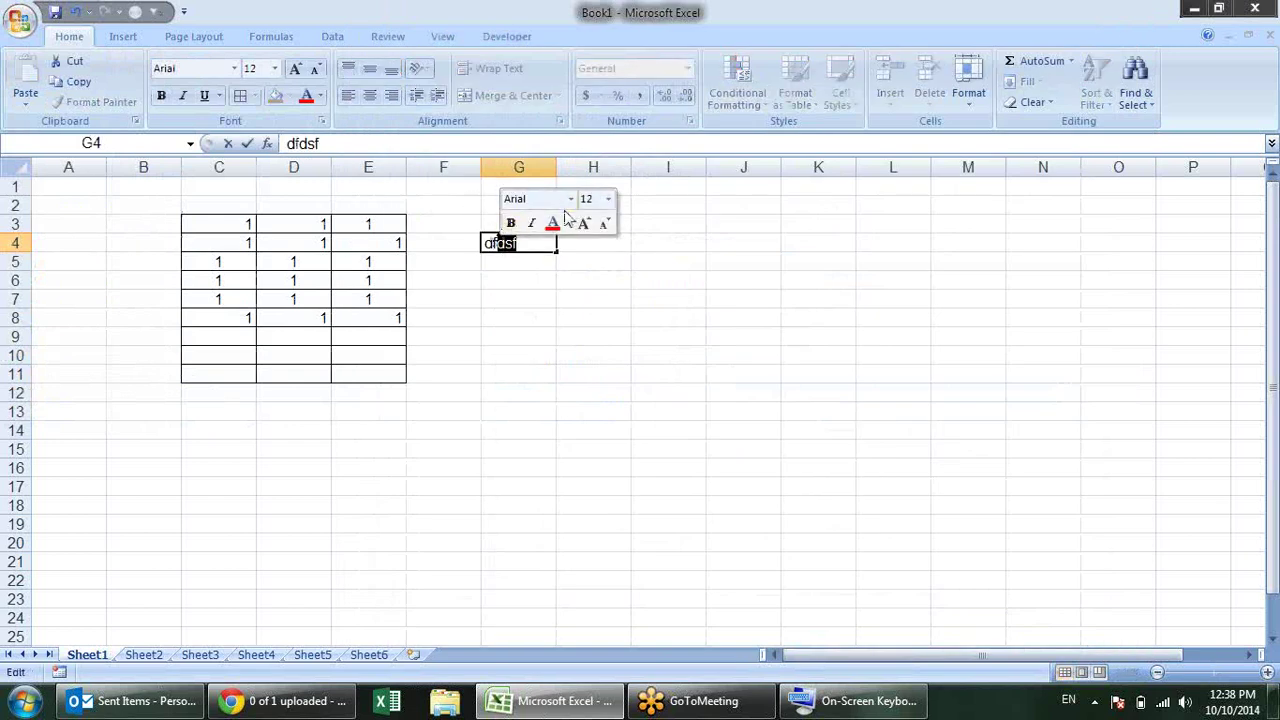
{"action": "key", "text": "Escape"}
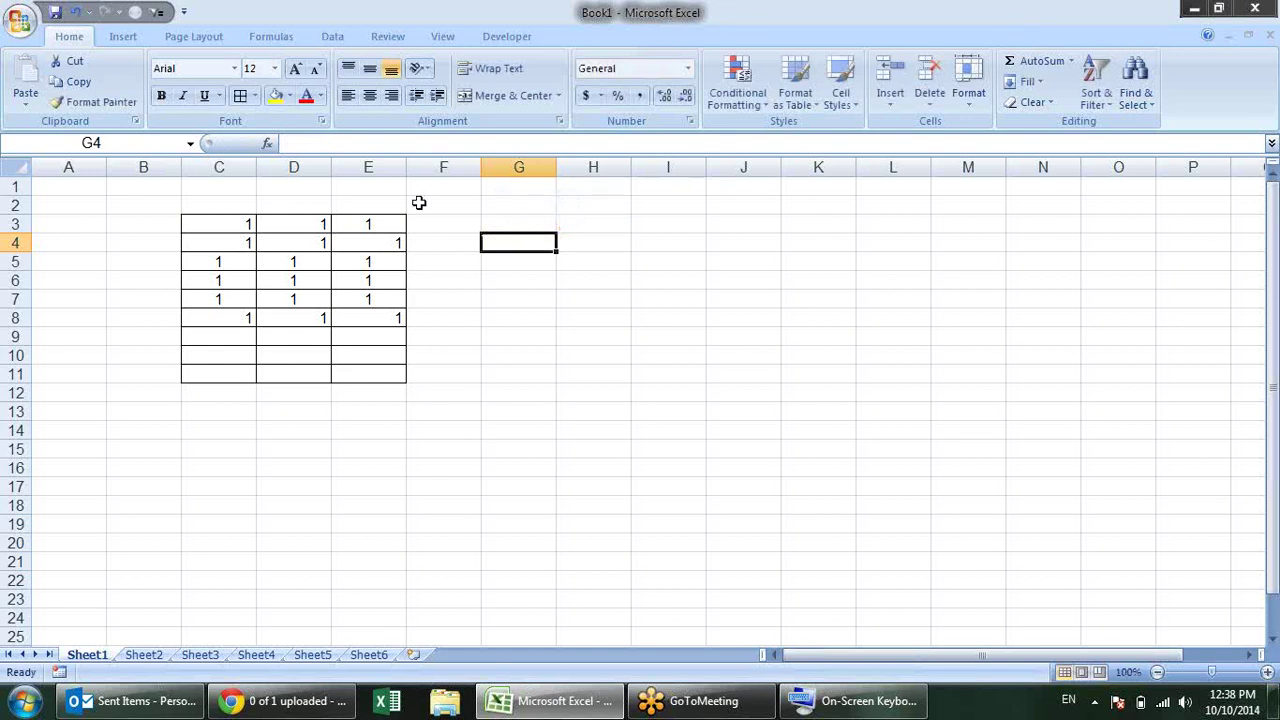
{"action": "left_click_drag", "start_coordinate": [201, 228], "coordinate": [354, 337]}
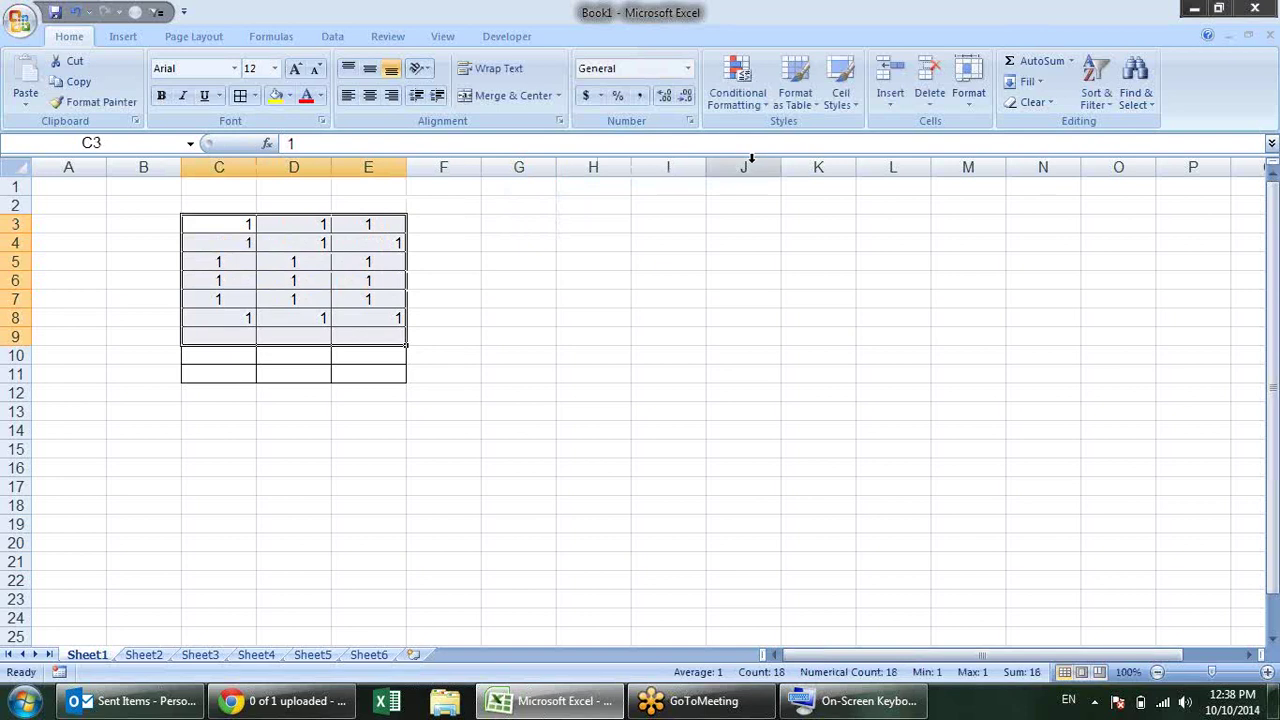
Step: Apply the 20% - Accent1 cell style to C3:E9, then disable Live Preview
{"action": "left_click", "coordinate": [855, 108]}
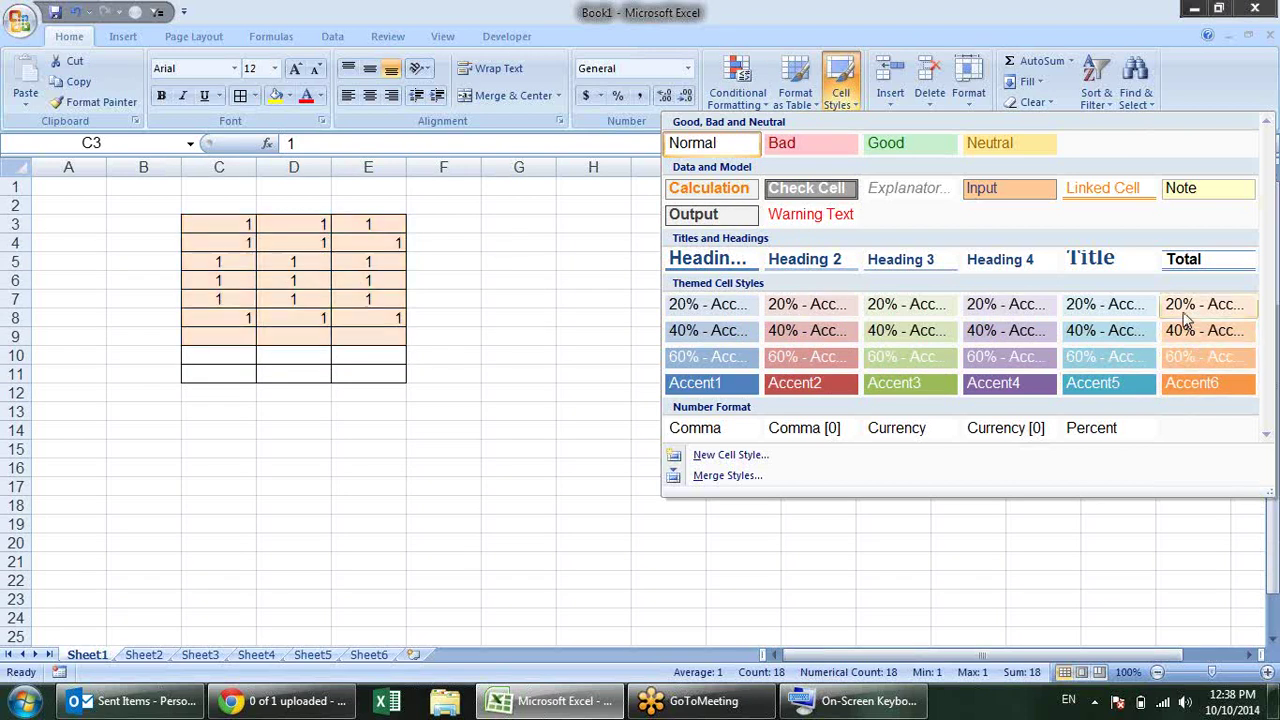
{"action": "left_click", "coordinate": [724, 300]}
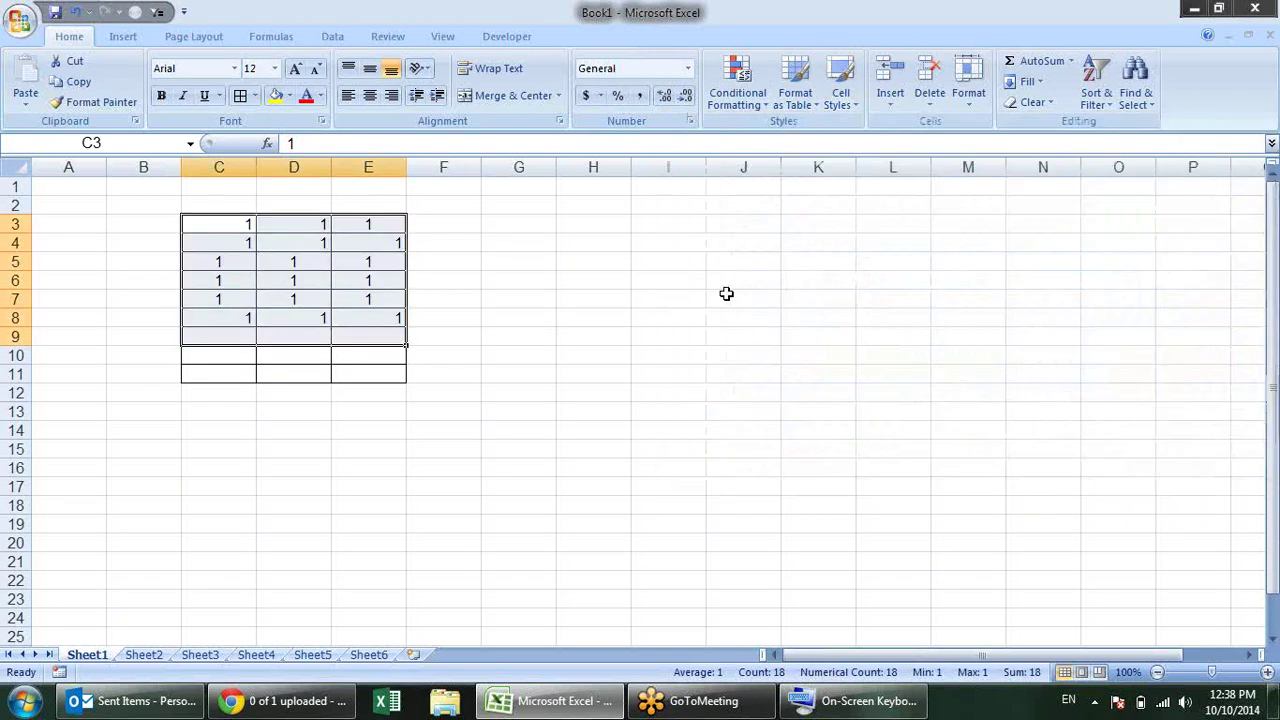
{"action": "key", "text": "alt+f"}
{"action": "key", "text": "i"}
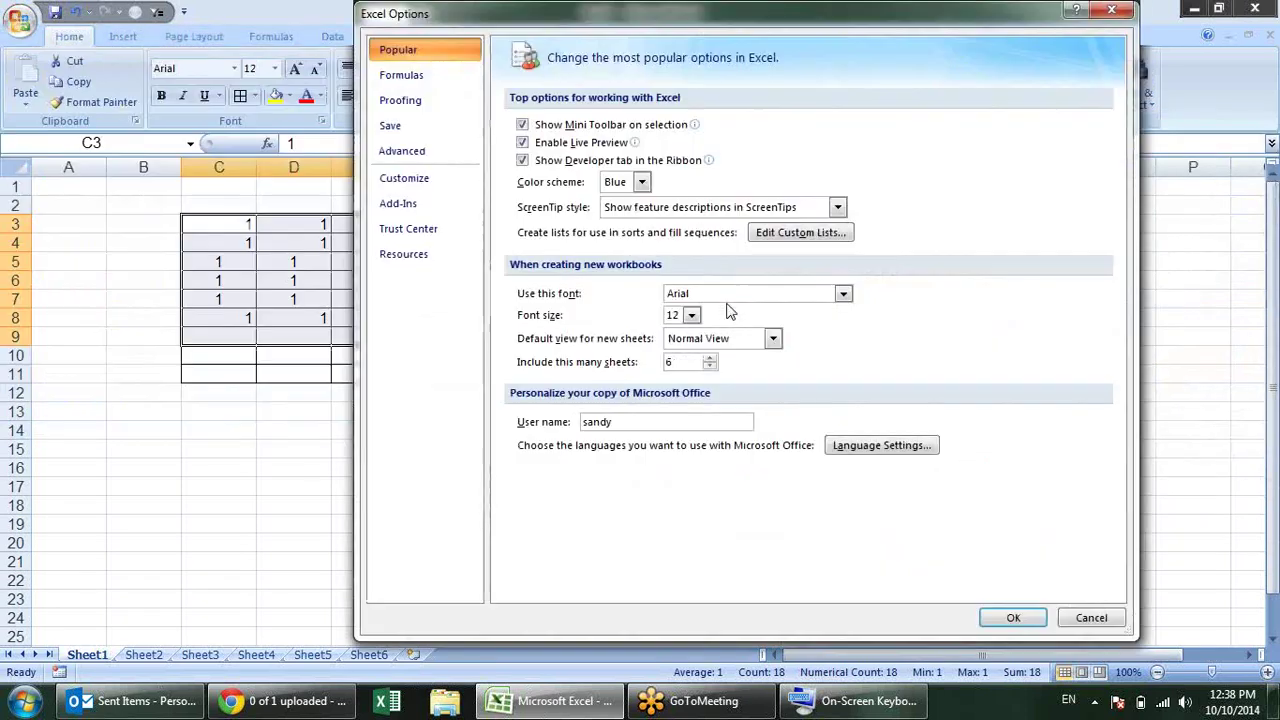
{"action": "left_click", "coordinate": [546, 144]}
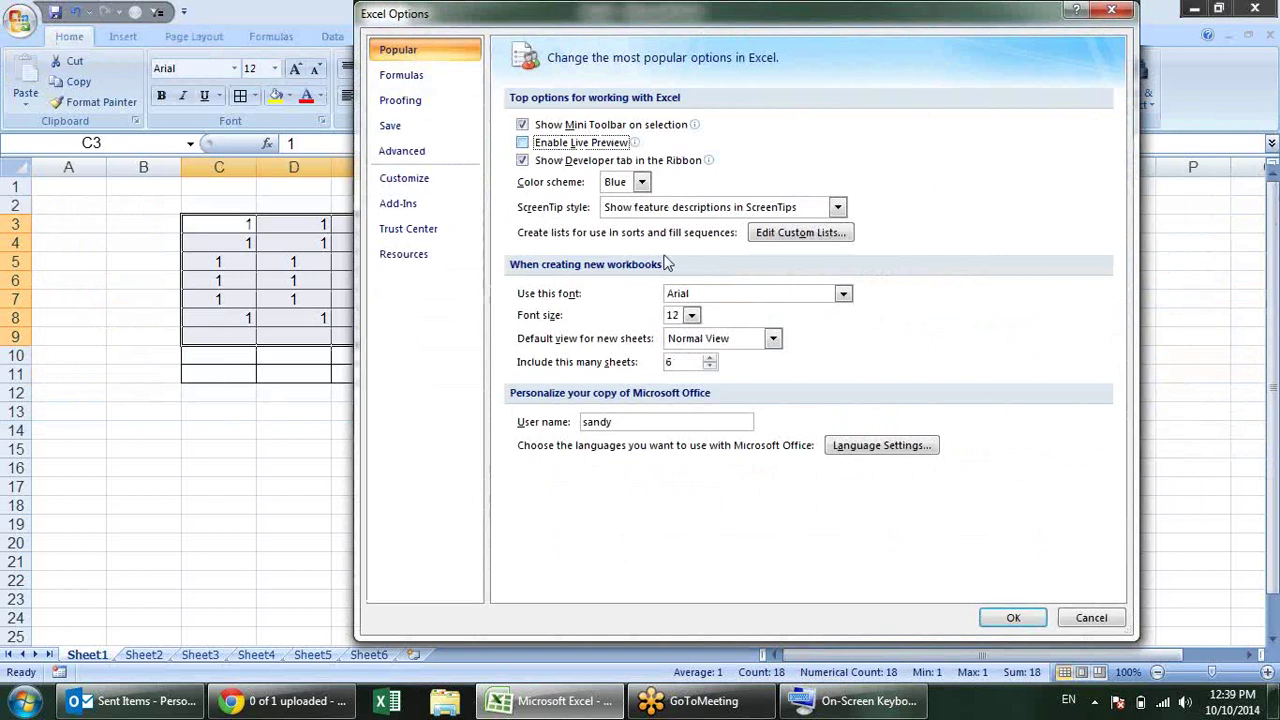
{"action": "left_click", "coordinate": [1020, 618]}
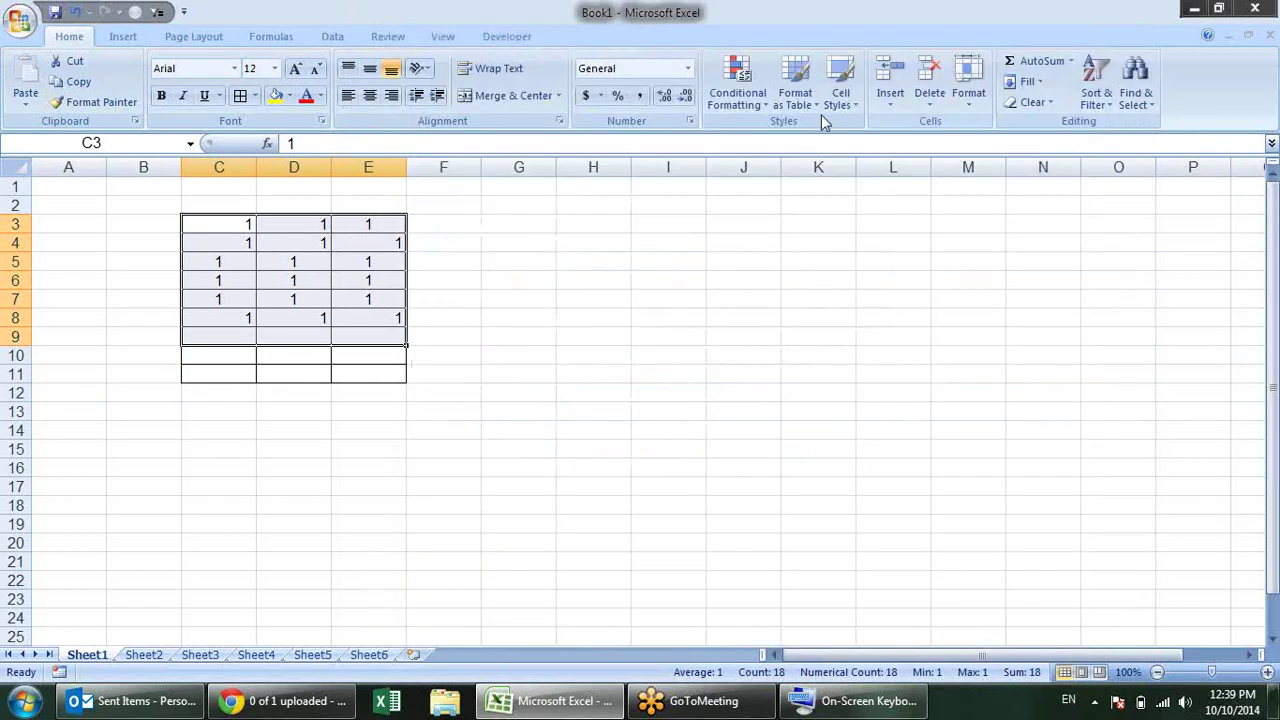
Step: Browse the Conditional Formatting, Format as Table and Cell Styles galleries without live preview
{"action": "left_click", "coordinate": [760, 95]}
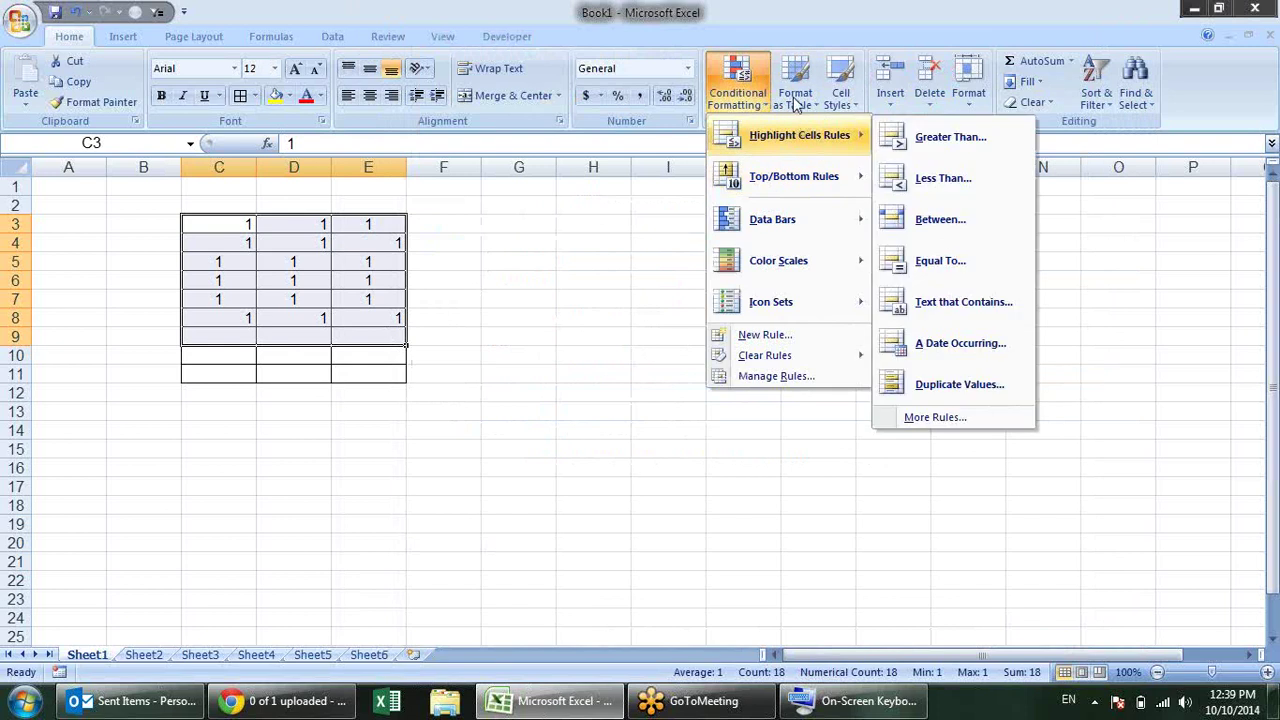
{"action": "left_click", "coordinate": [797, 100]}
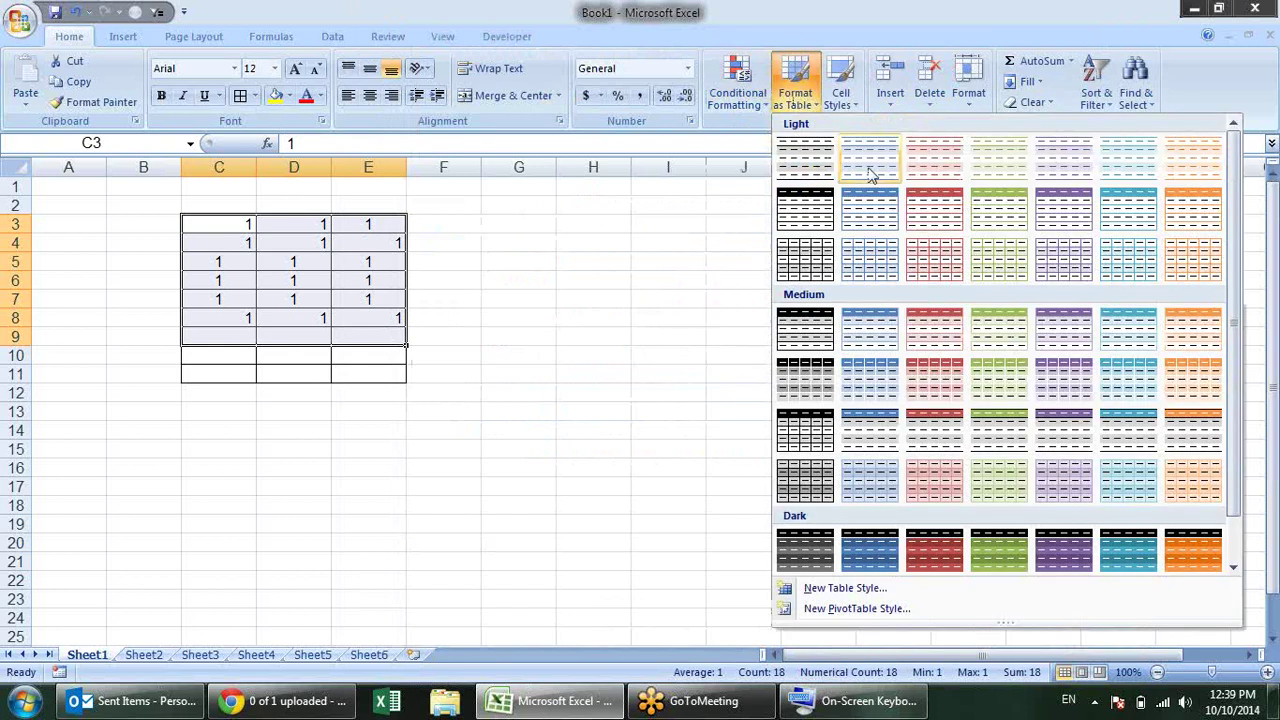
{"action": "left_click", "coordinate": [843, 85]}
{"action": "left_click", "coordinate": [516, 285]}
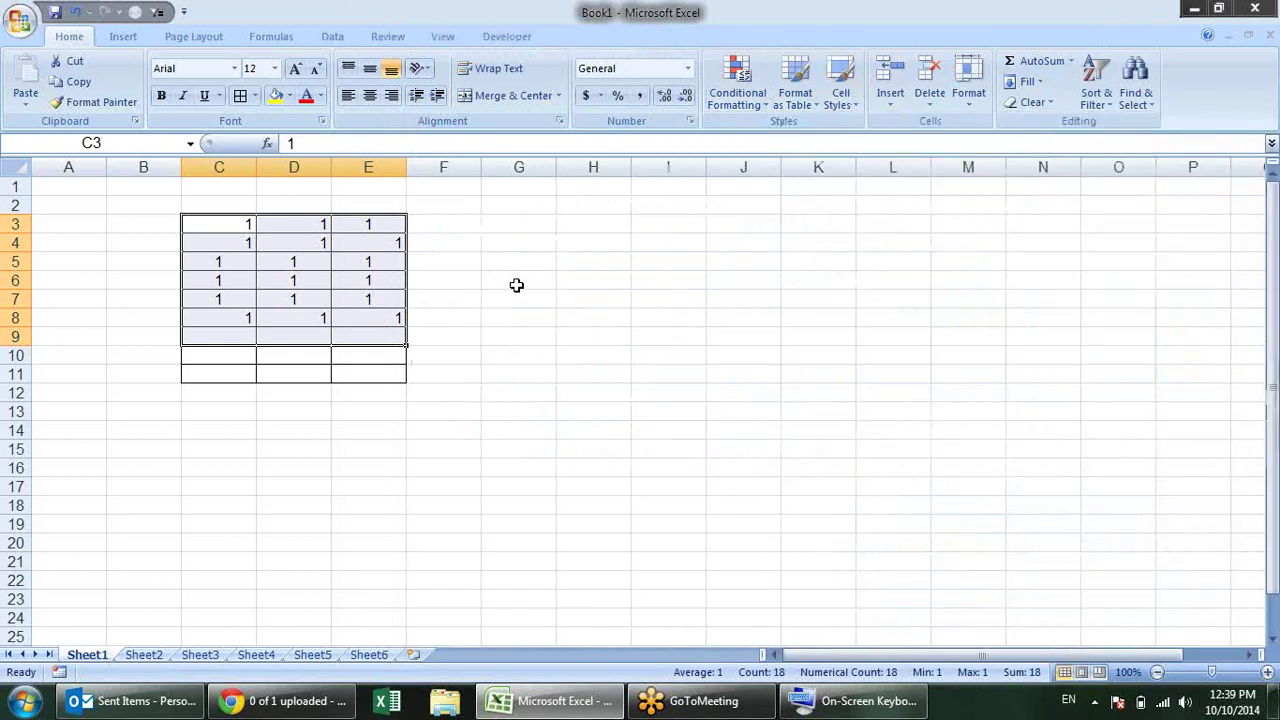
Step: Re-enable Live Preview in Excel Options and confirm with OK
{"action": "key", "text": "alt+f"}
{"action": "key", "text": "i"}
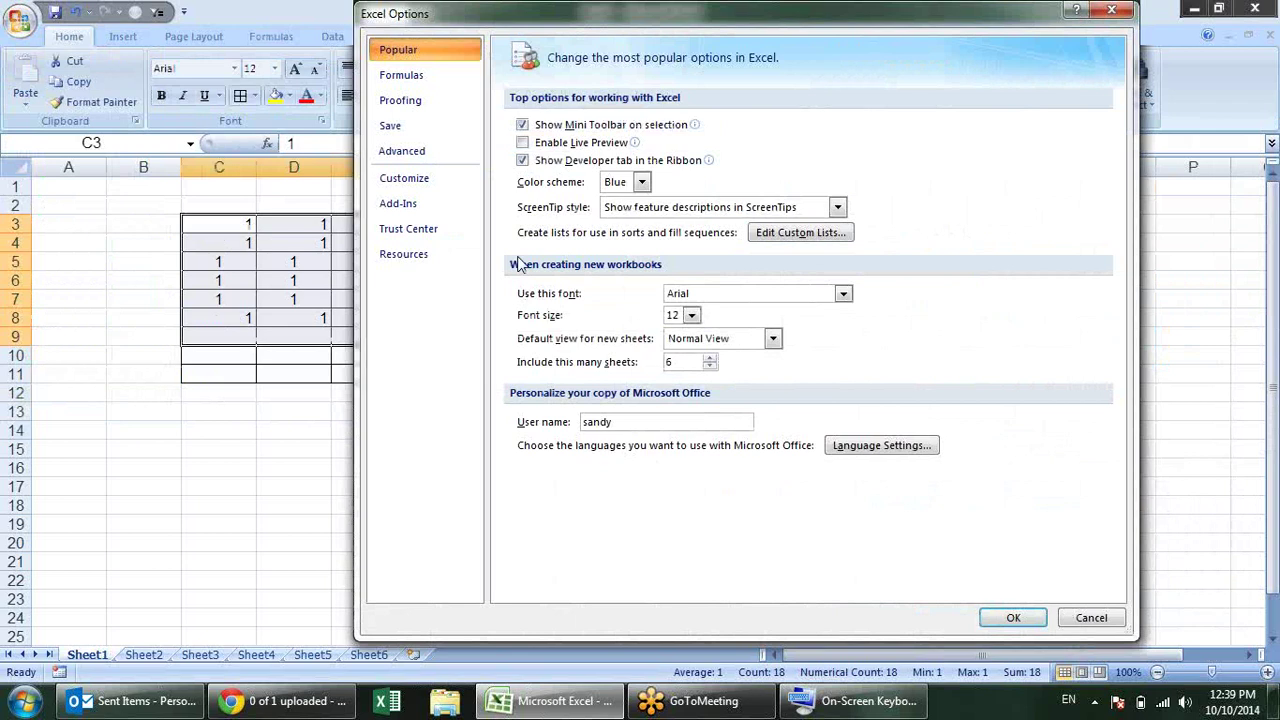
{"action": "left_click", "coordinate": [543, 142]}
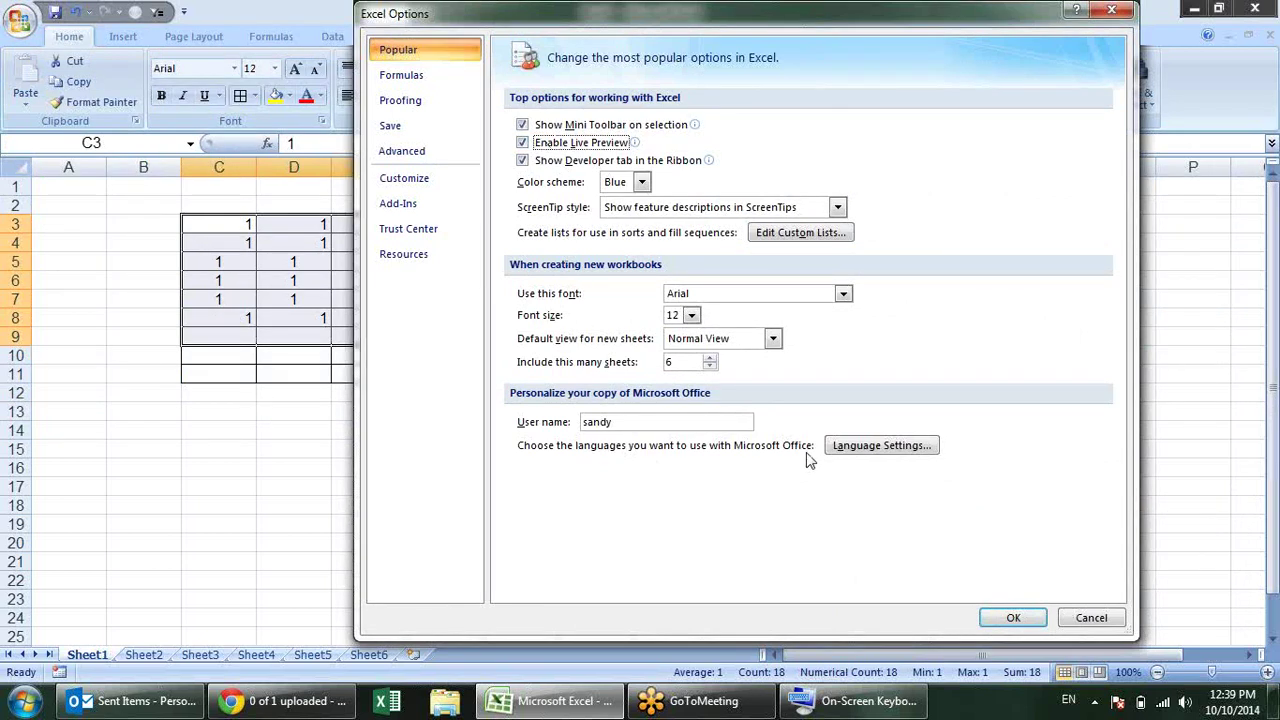
{"action": "left_click_drag", "start_coordinate": [744, 27], "coordinate": [774, 25]}
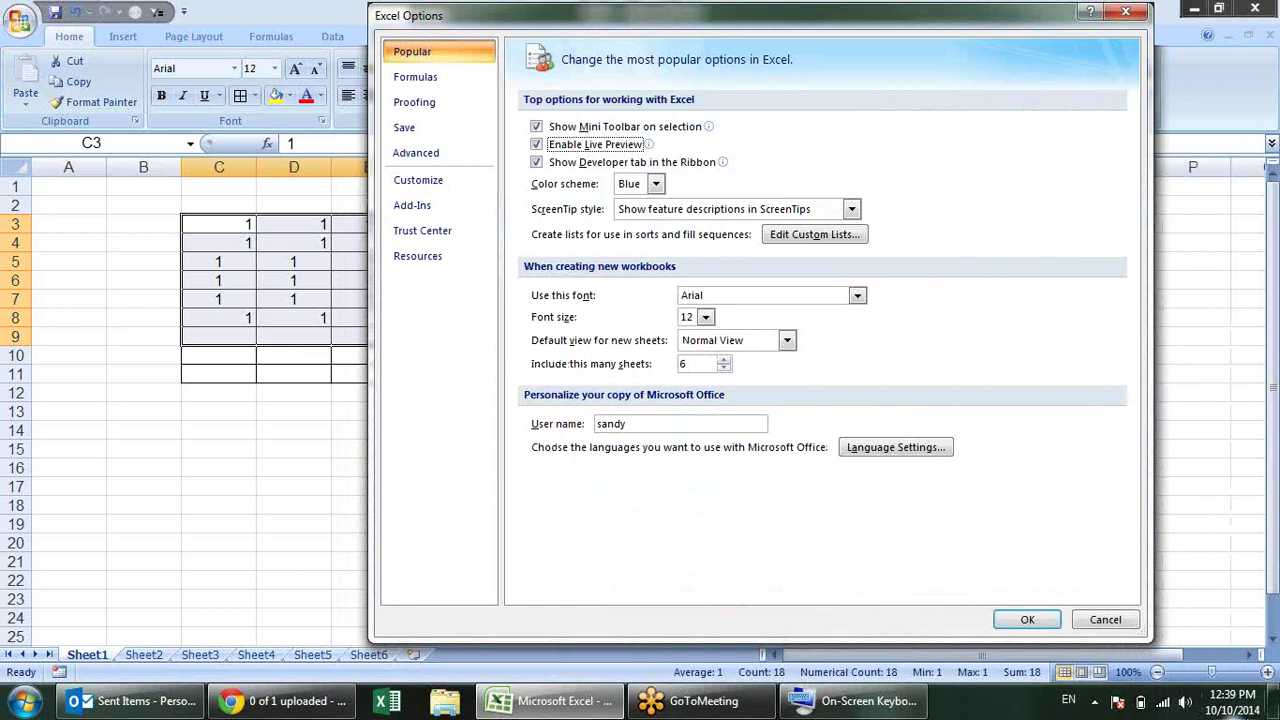
{"action": "left_click", "coordinate": [1045, 617]}
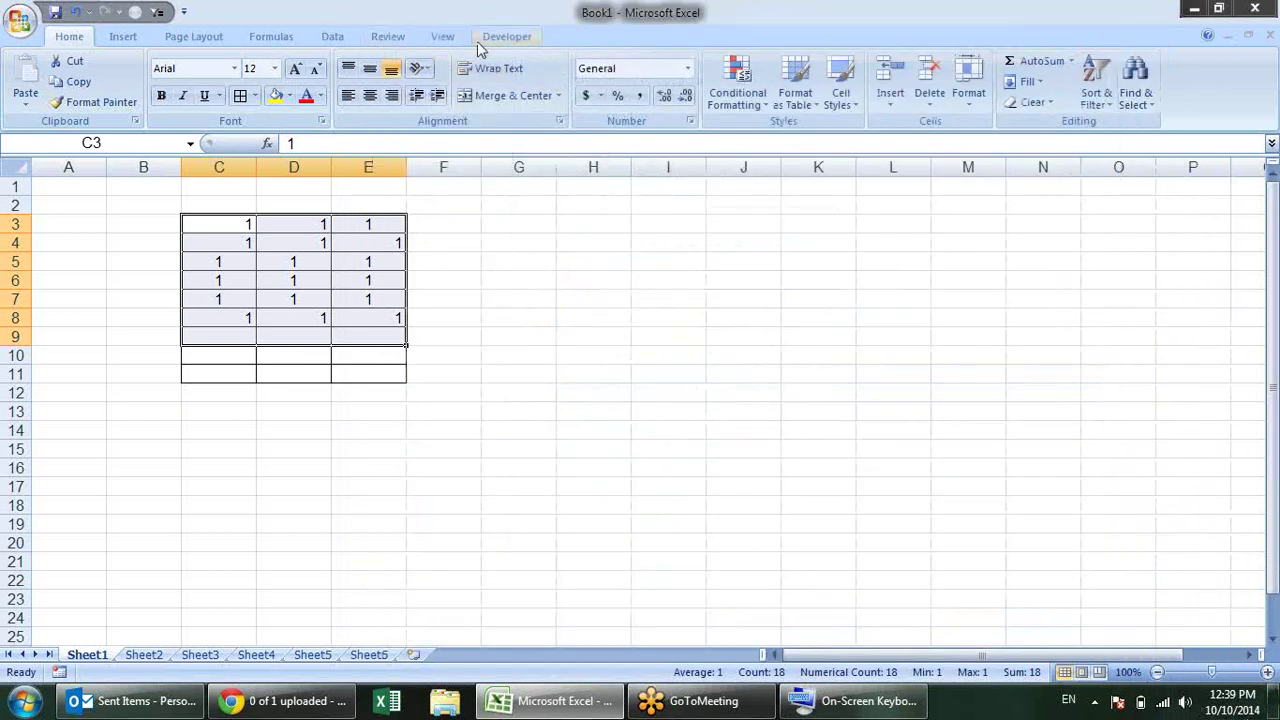
Step: Show the Developer tab and locate its setting on Excel Options' Popular page
{"action": "left_click", "coordinate": [485, 38]}
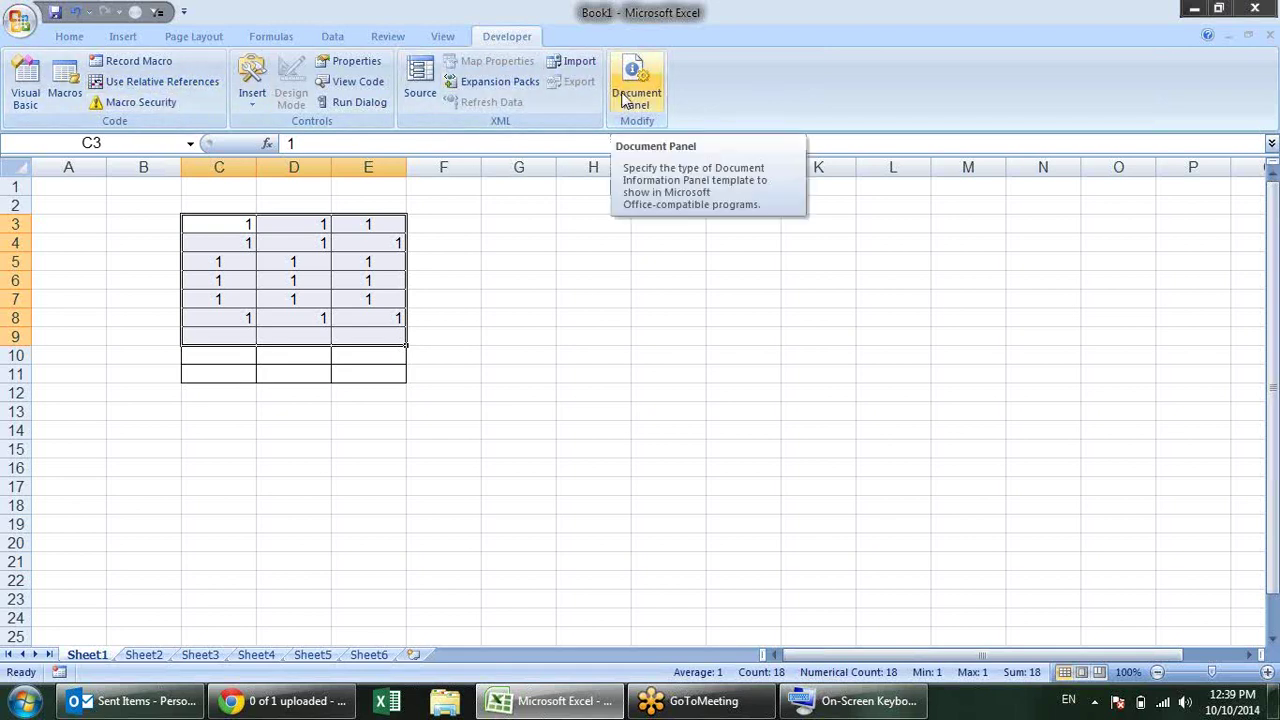
{"action": "left_click", "coordinate": [20, 20]}
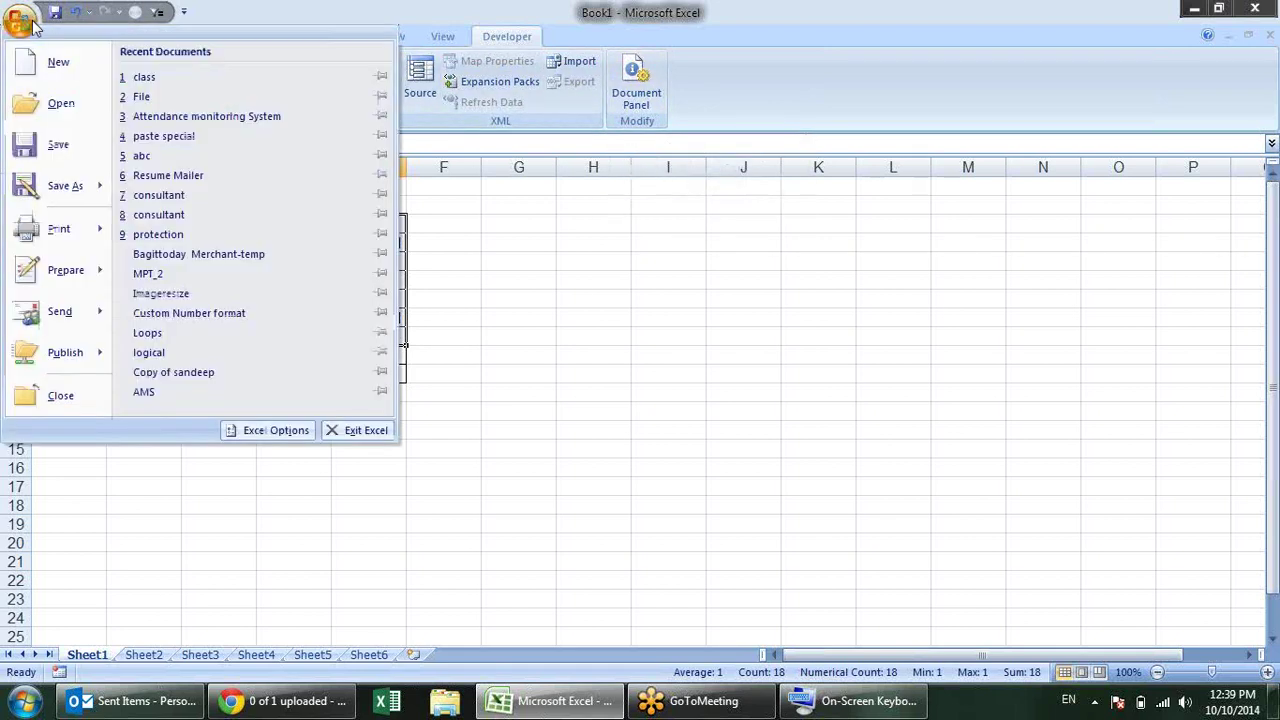
{"action": "left_click", "coordinate": [265, 425]}
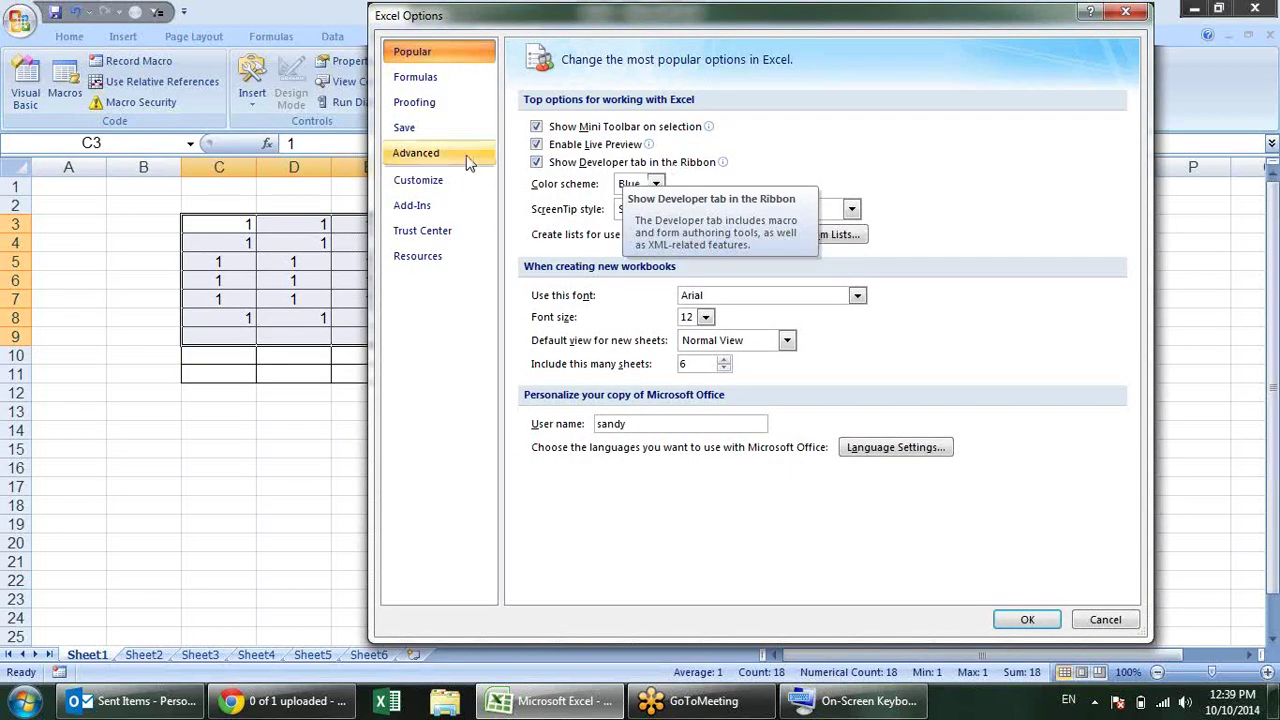
{"action": "left_click", "coordinate": [537, 165]}
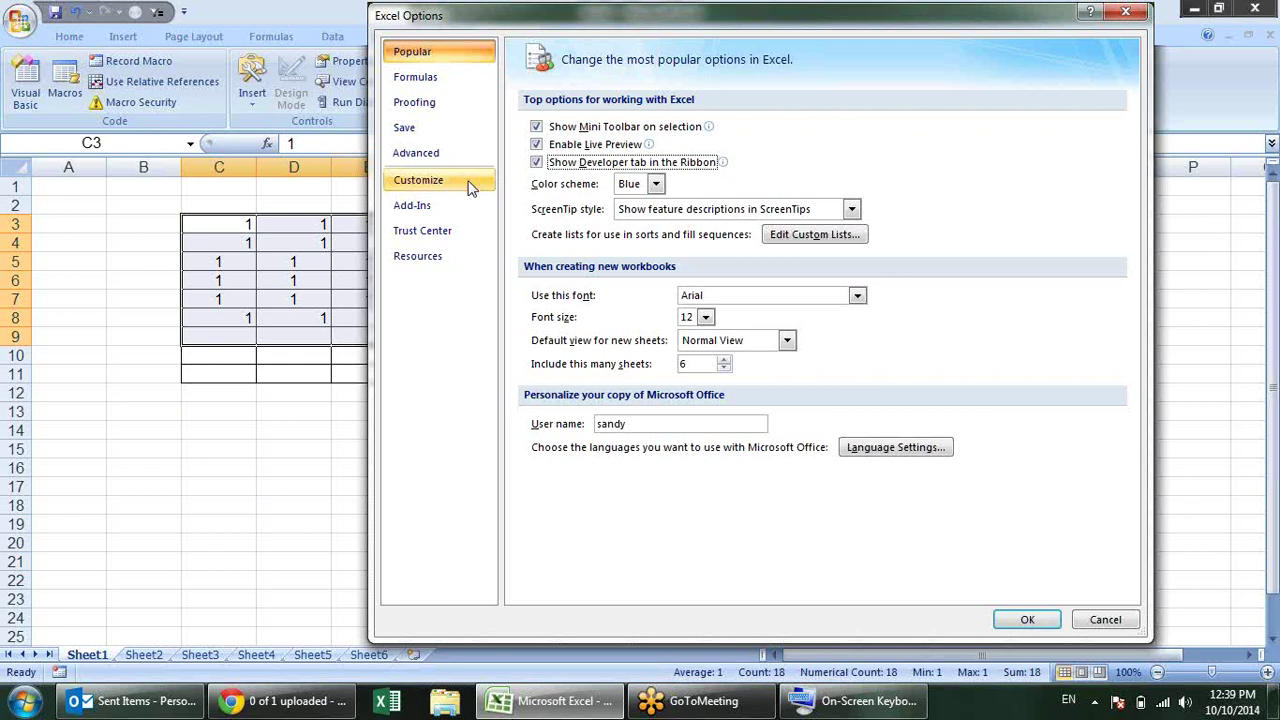
Step: Browse the Customize and Formulas pages, return to Popular, and reposition the dialog
{"action": "left_click", "coordinate": [418, 182]}
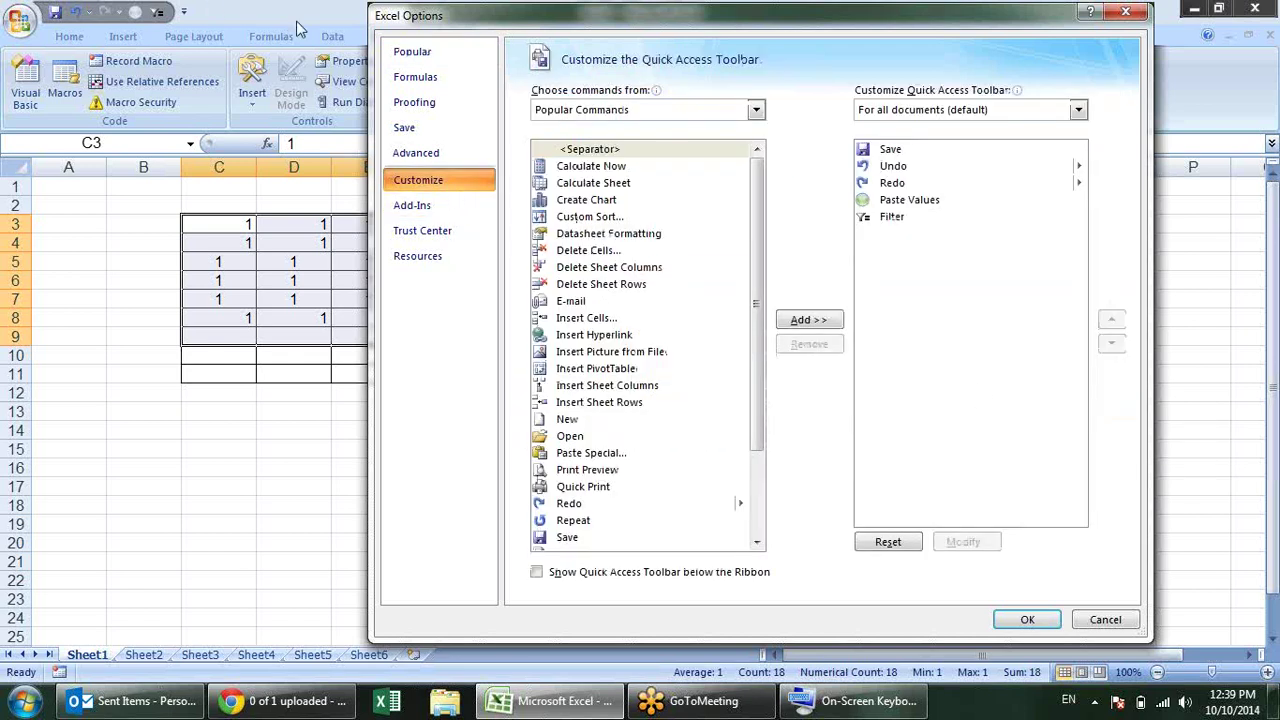
{"action": "left_click", "coordinate": [428, 78]}
{"action": "left_click", "coordinate": [435, 58]}
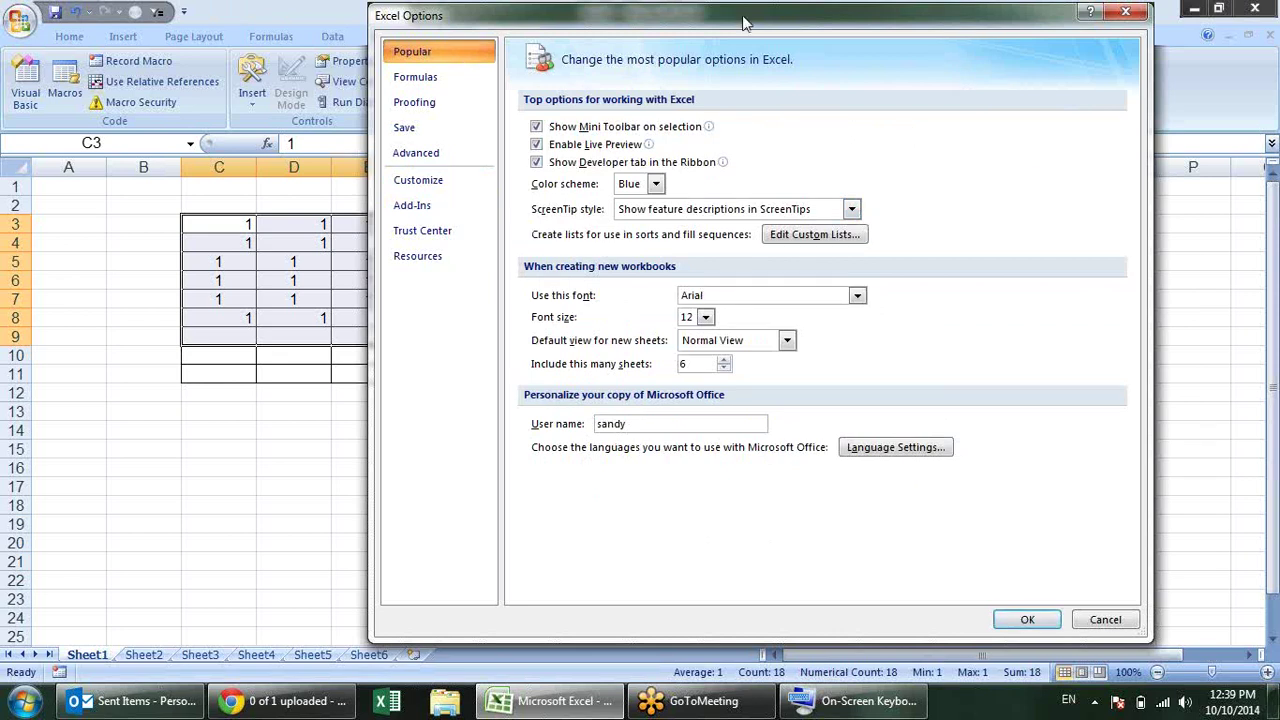
{"action": "left_click_drag", "start_coordinate": [743, 22], "coordinate": [807, 140]}
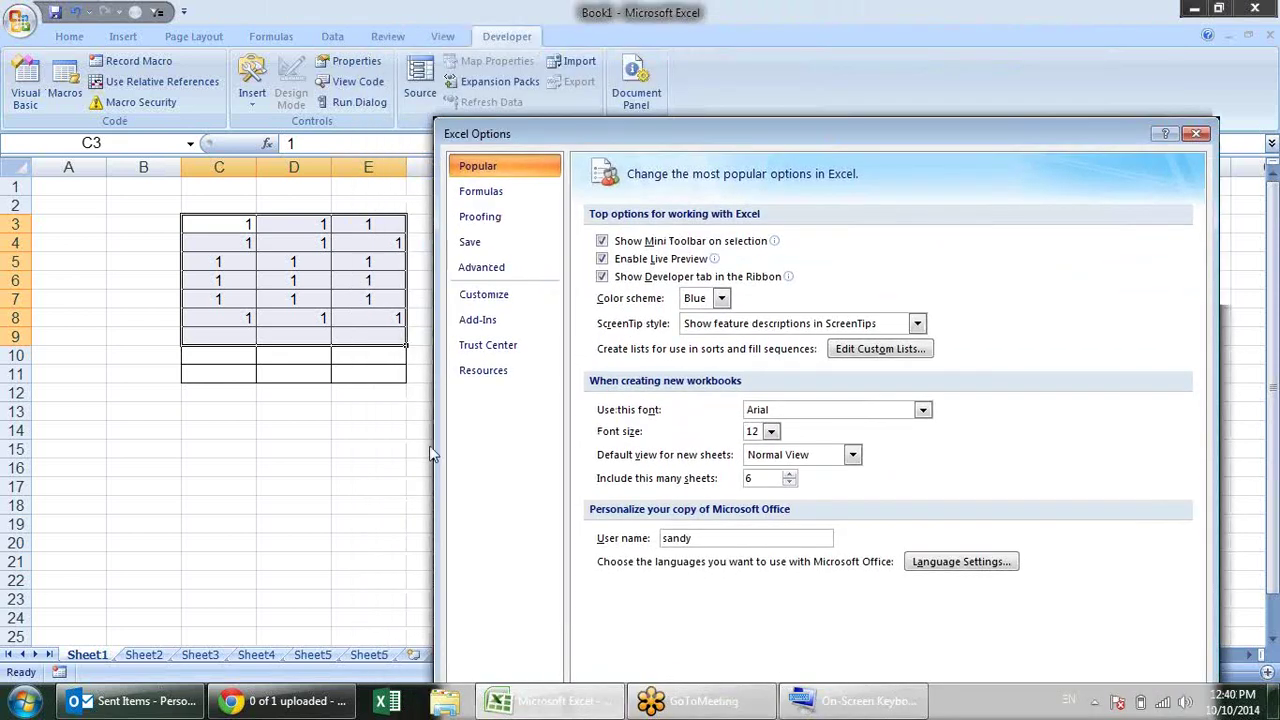
Step: Pick Black from the Color scheme list in Excel Options and apply it with OK
{"action": "left_click", "coordinate": [721, 298]}
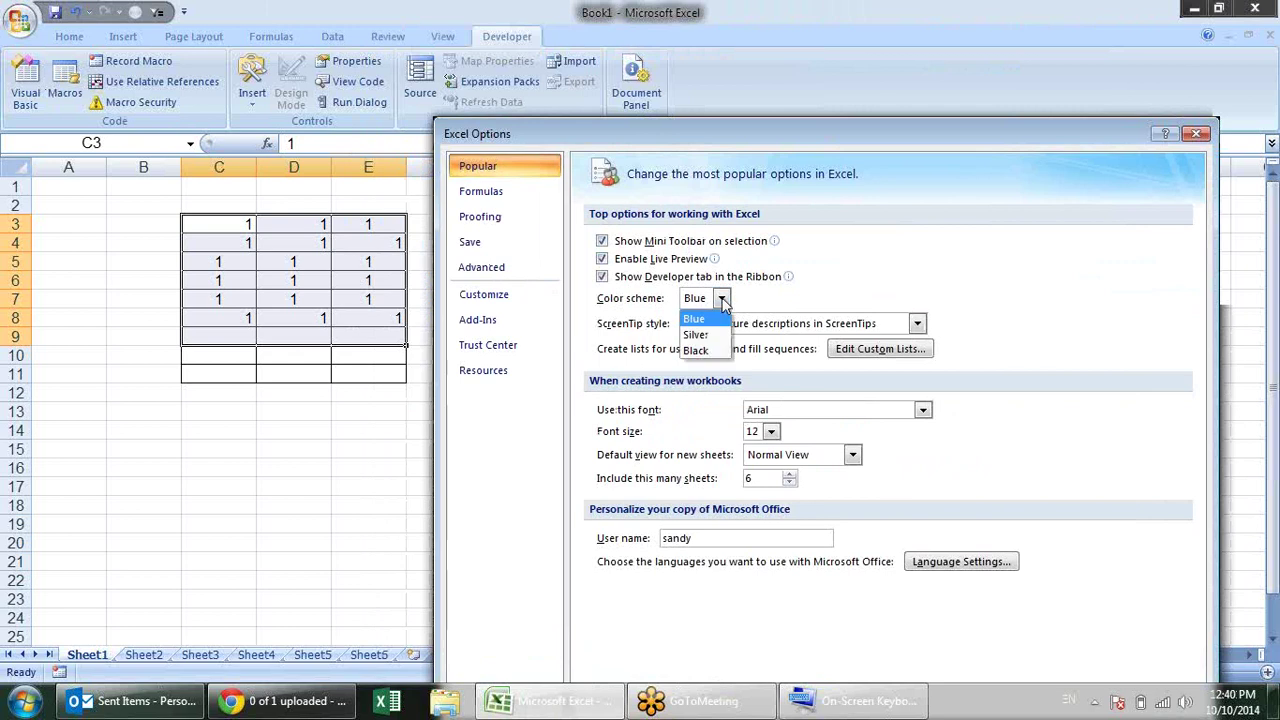
{"action": "left_click", "coordinate": [698, 350]}
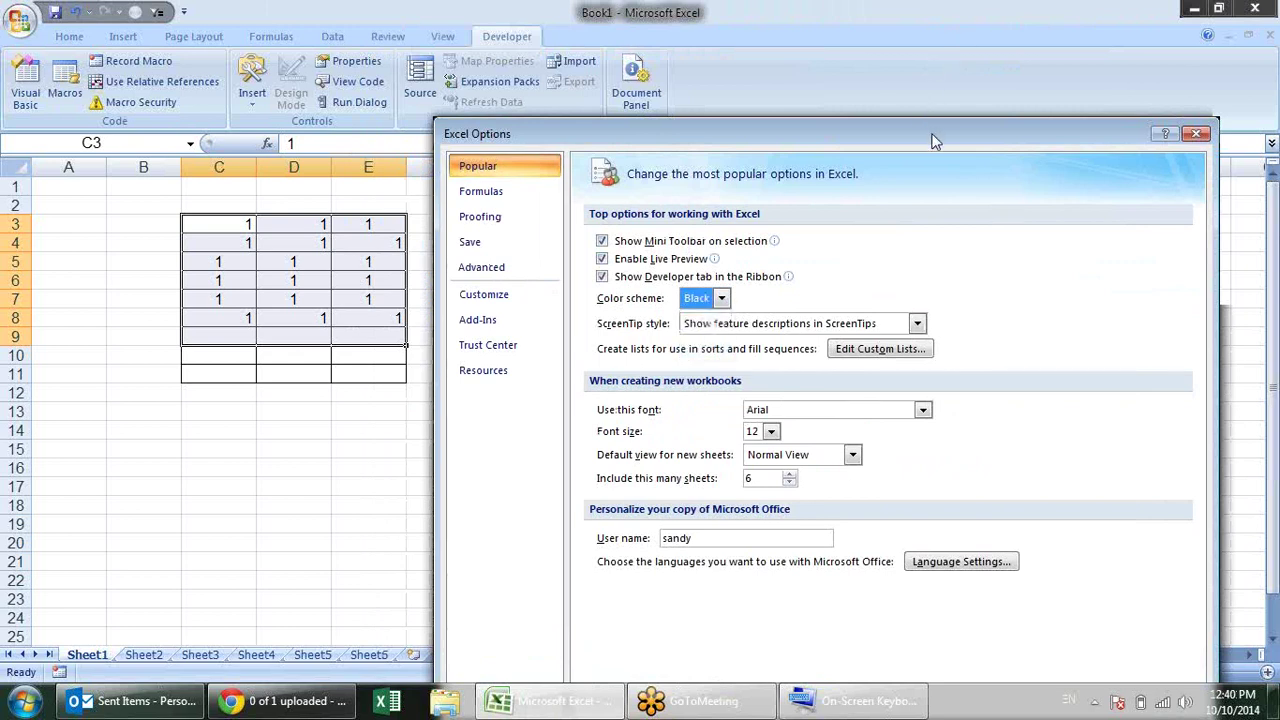
{"action": "left_click_drag", "start_coordinate": [934, 137], "coordinate": [912, 62]}
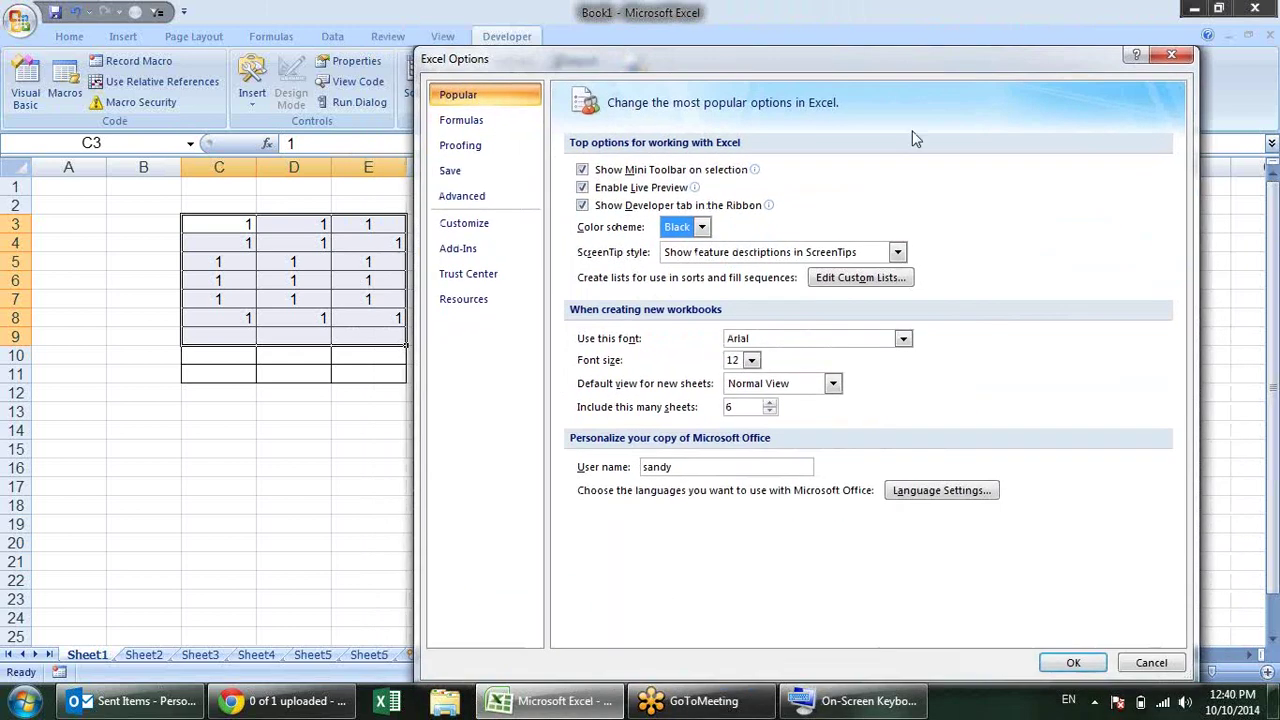
{"action": "left_click", "coordinate": [1075, 662]}
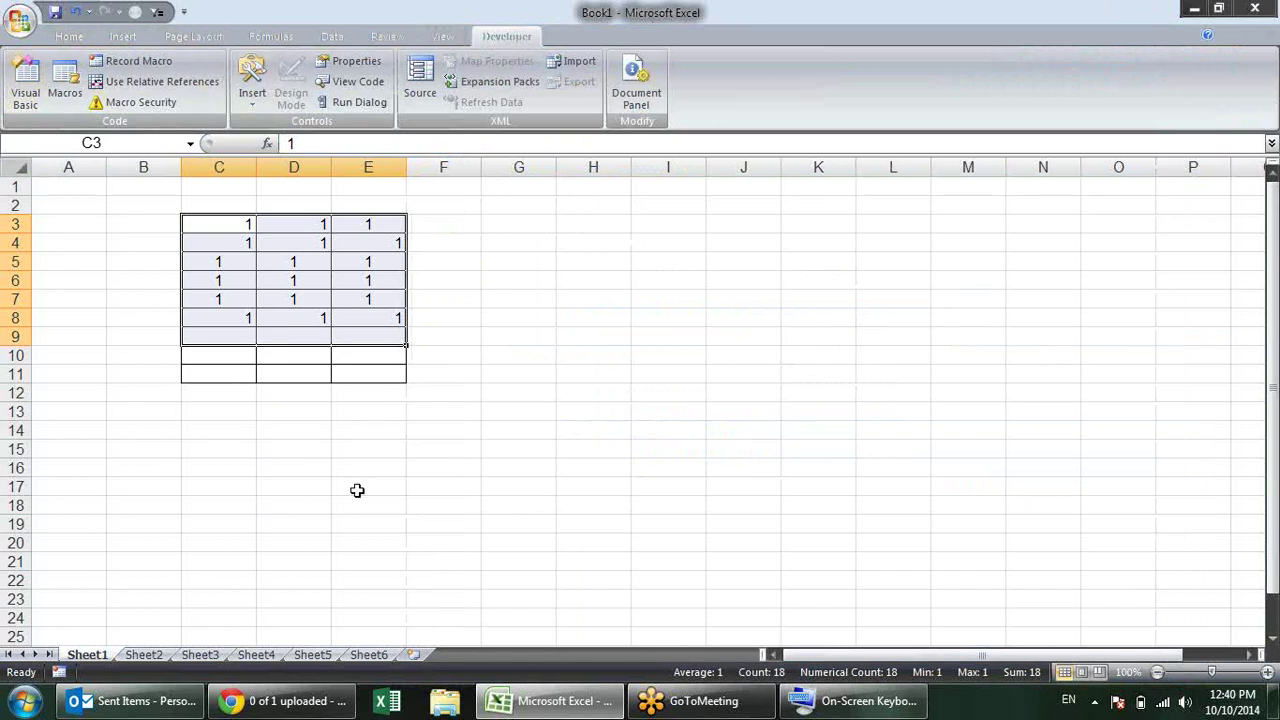
Step: Close Excel Options unchanged, switch to the Home tab, and show the Office menu's Recent Documents
{"action": "left_click", "coordinate": [26, 22]}
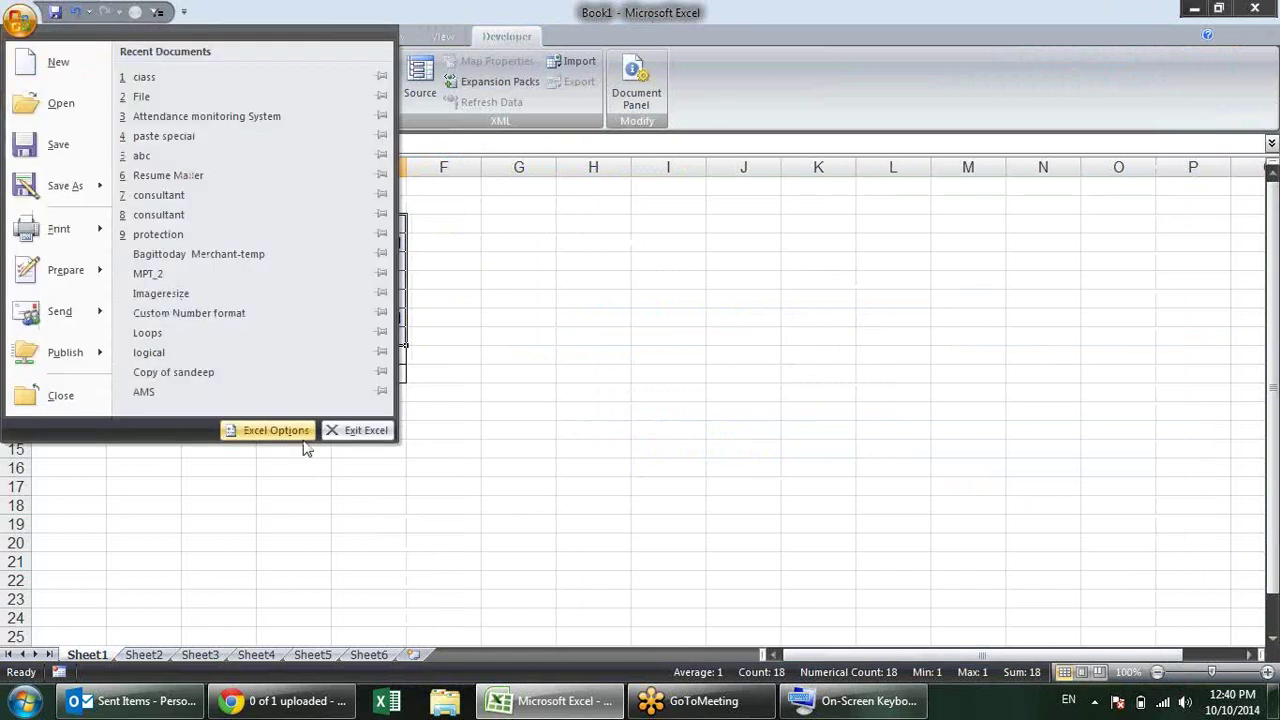
{"action": "left_click", "coordinate": [300, 436]}
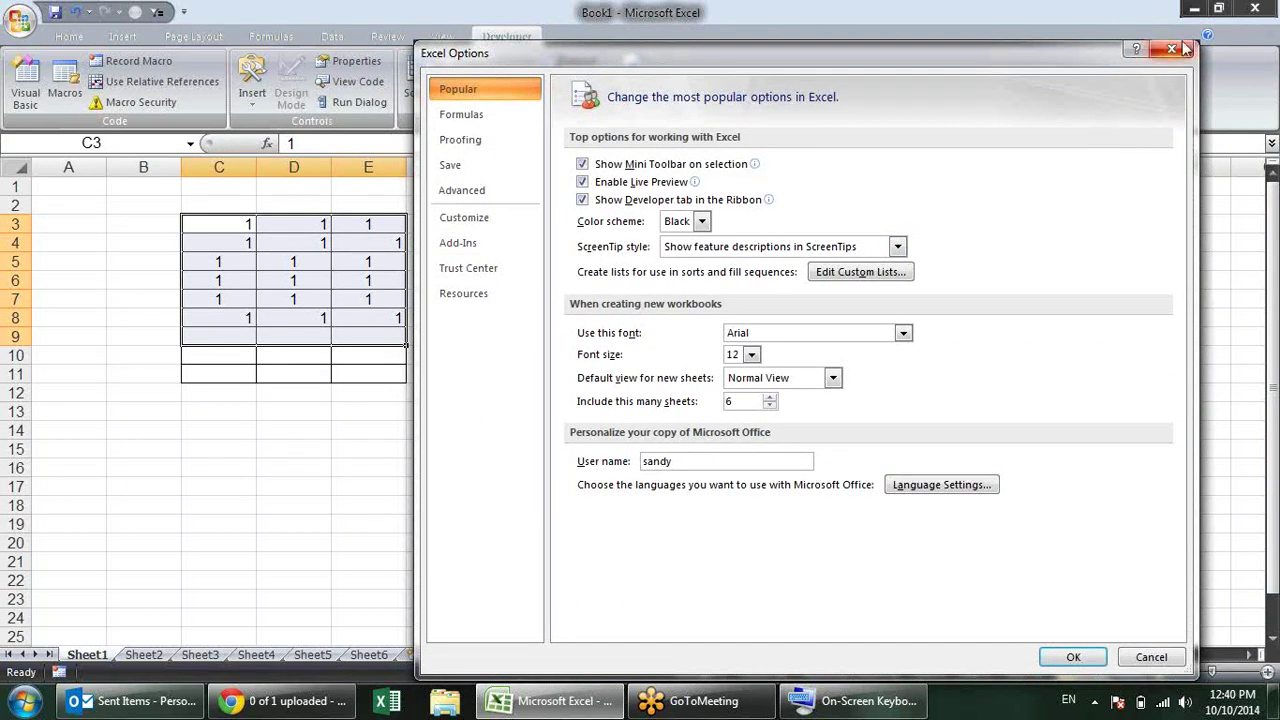
{"action": "left_click", "coordinate": [1172, 49]}
{"action": "left_click", "coordinate": [68, 36]}
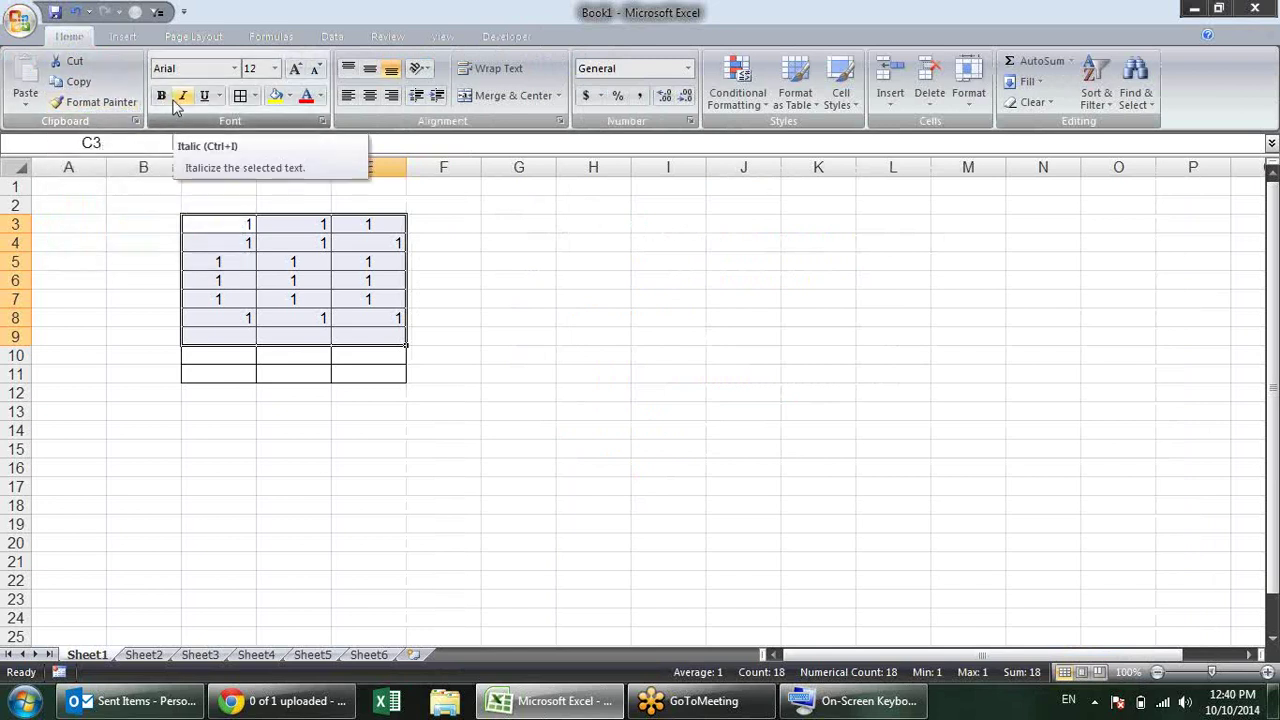
{"action": "left_click", "coordinate": [20, 20]}
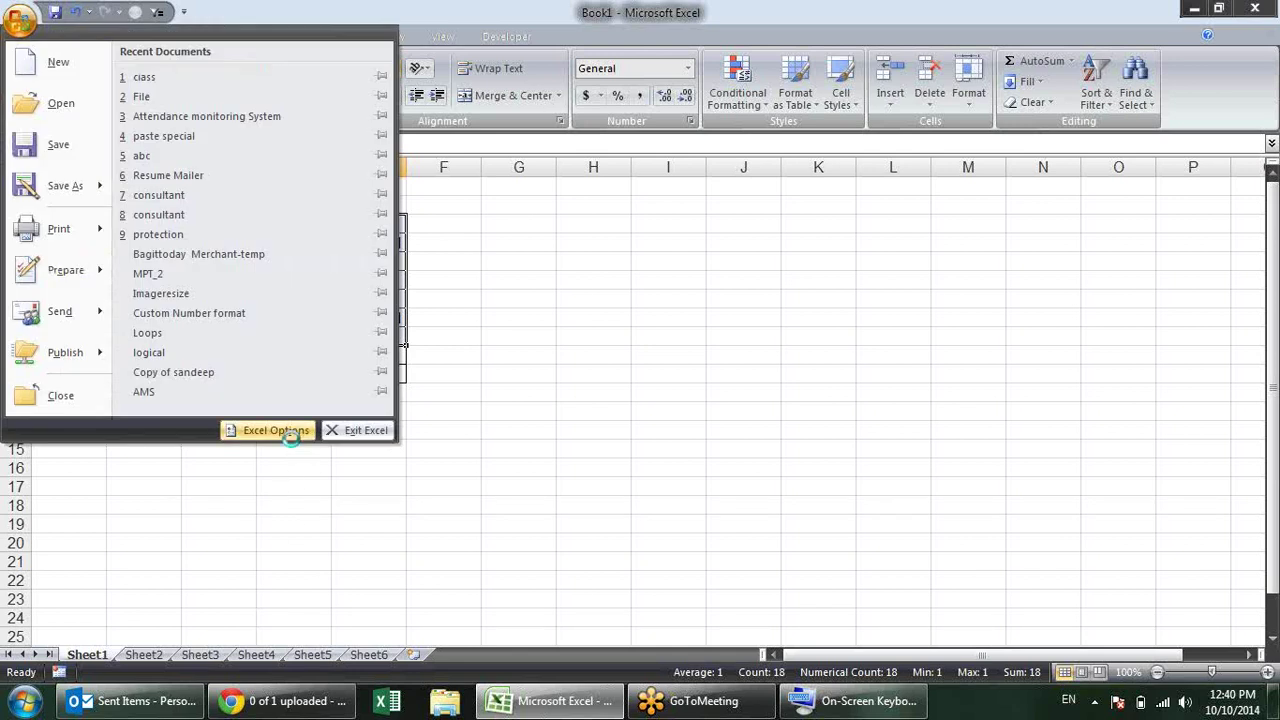
Step: Review the ScreenTip style choices, keeping Show feature descriptions in ScreenTips
{"action": "left_click", "coordinate": [272, 430]}
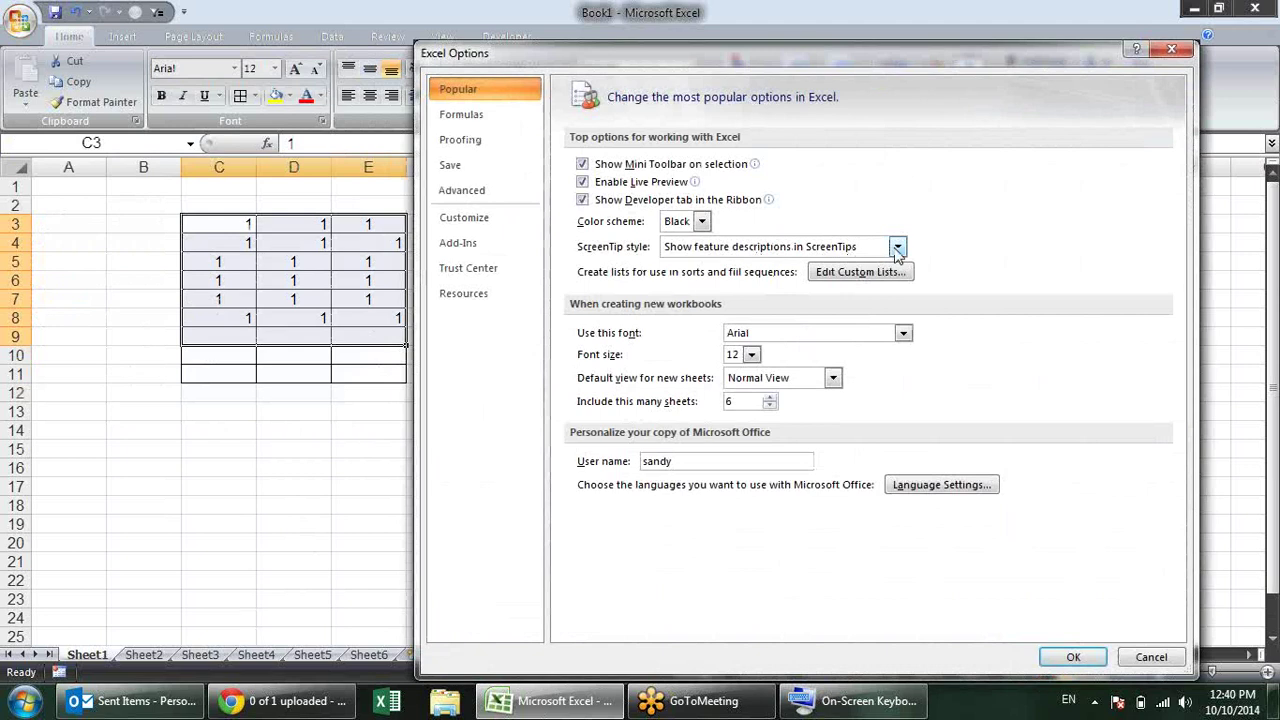
{"action": "left_click", "coordinate": [897, 248]}
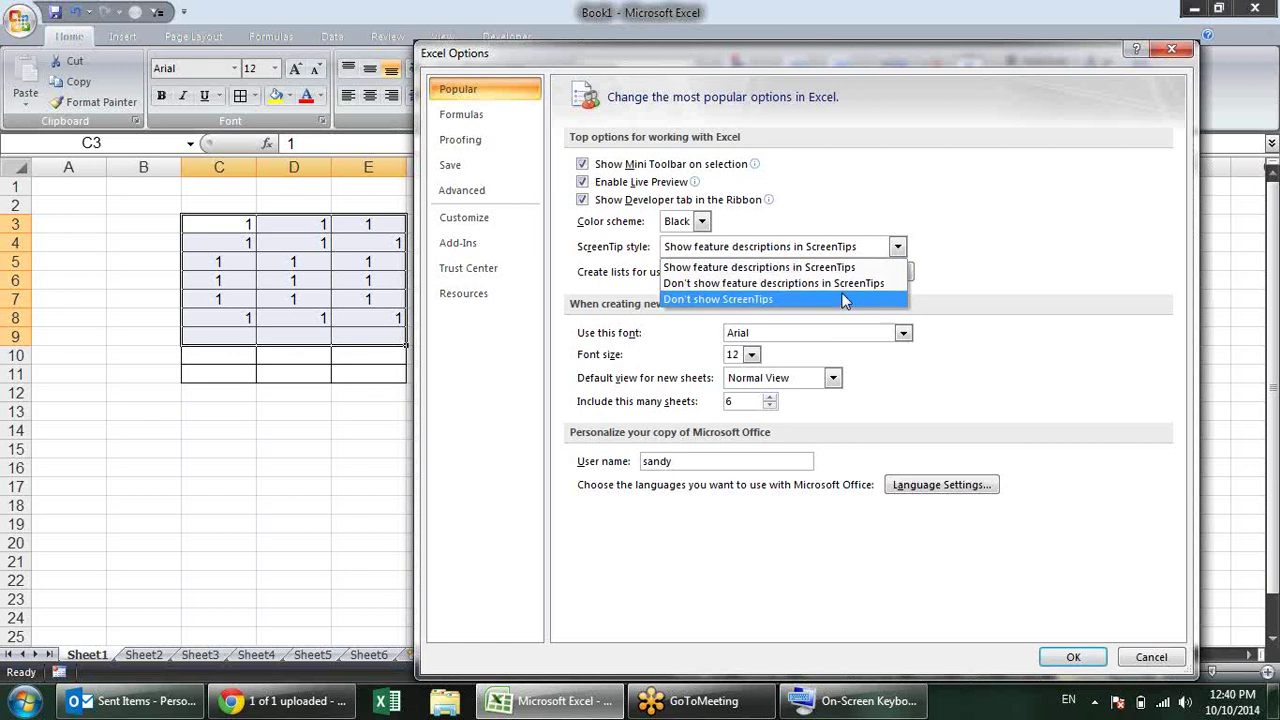
{"action": "left_click", "coordinate": [1046, 233]}
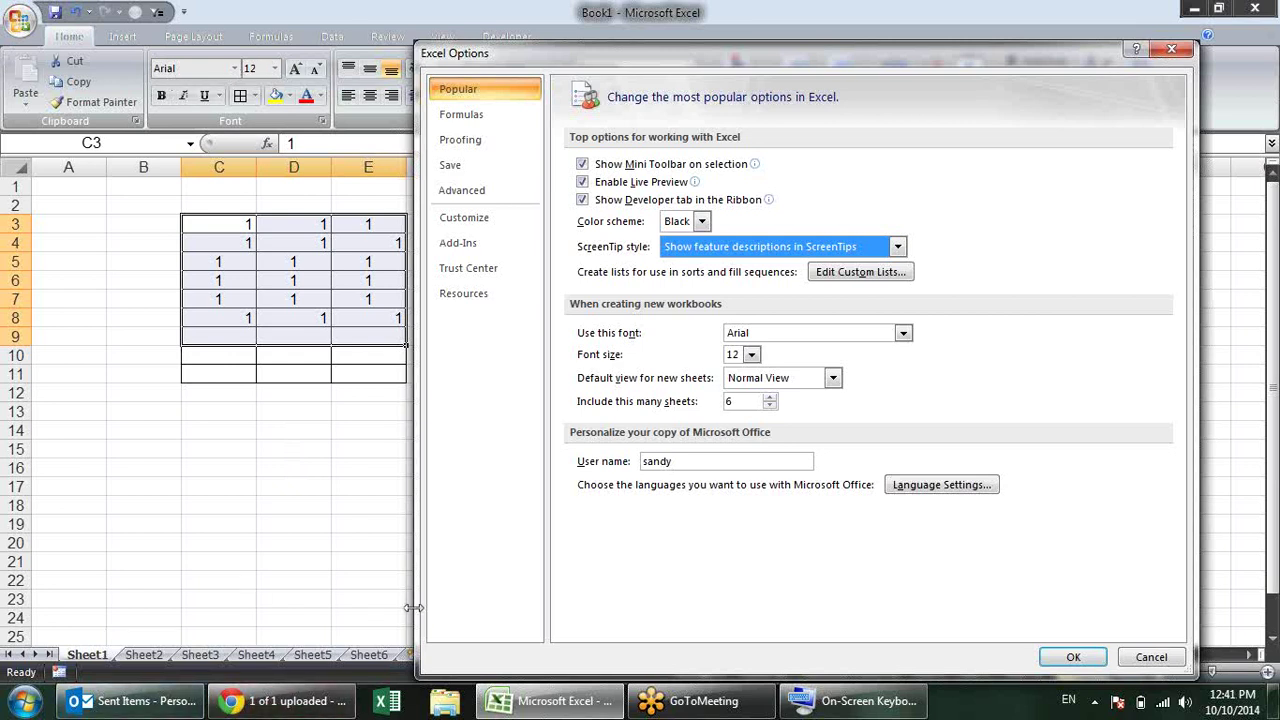
Step: Review new-workbook defaults of Arial, size 12, Normal View and 6 sheets, then click OK
{"action": "left_click", "coordinate": [904, 334]}
{"action": "left_click", "coordinate": [849, 332]}
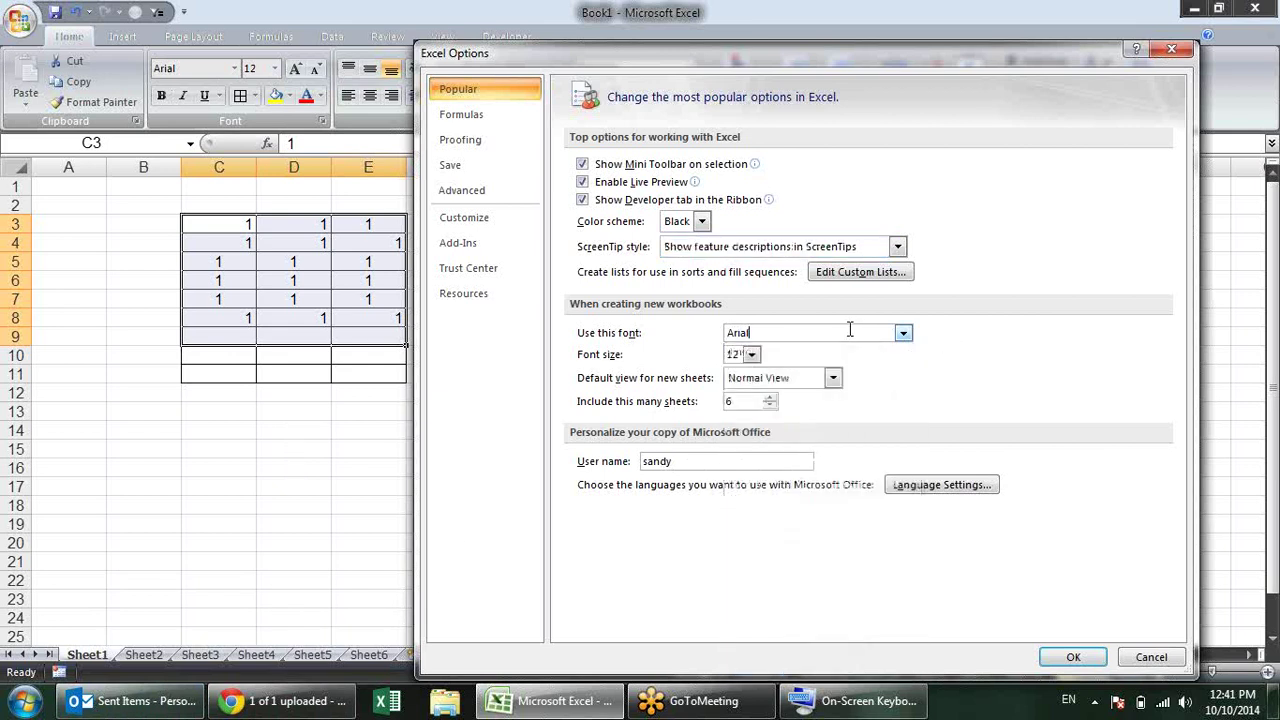
{"action": "left_click", "coordinate": [904, 334]}
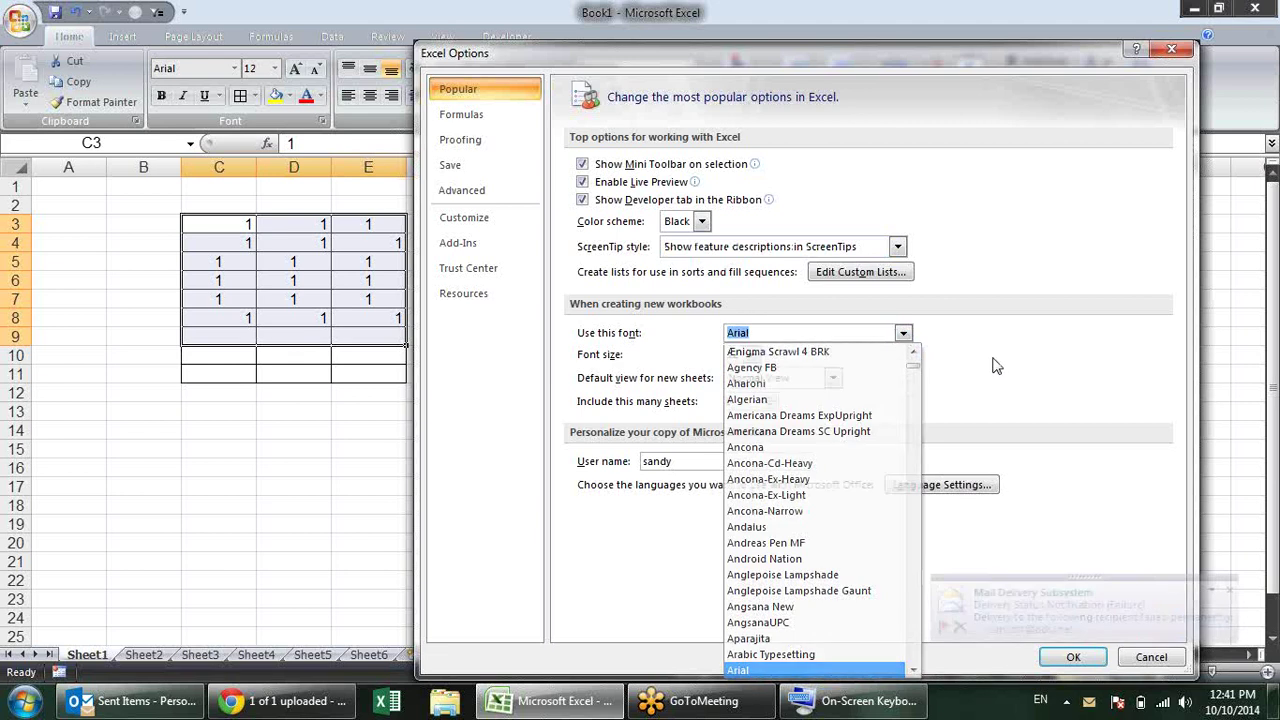
{"action": "key", "text": "Escape"}
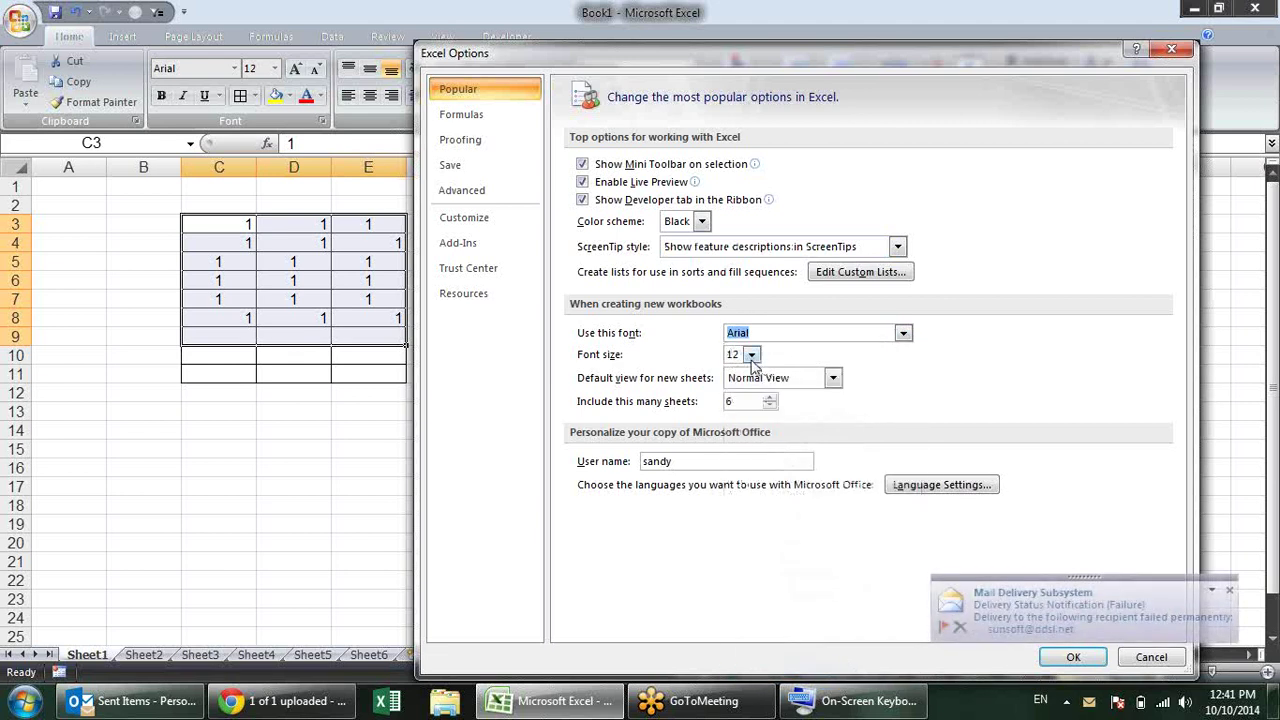
{"action": "left_click", "coordinate": [751, 356]}
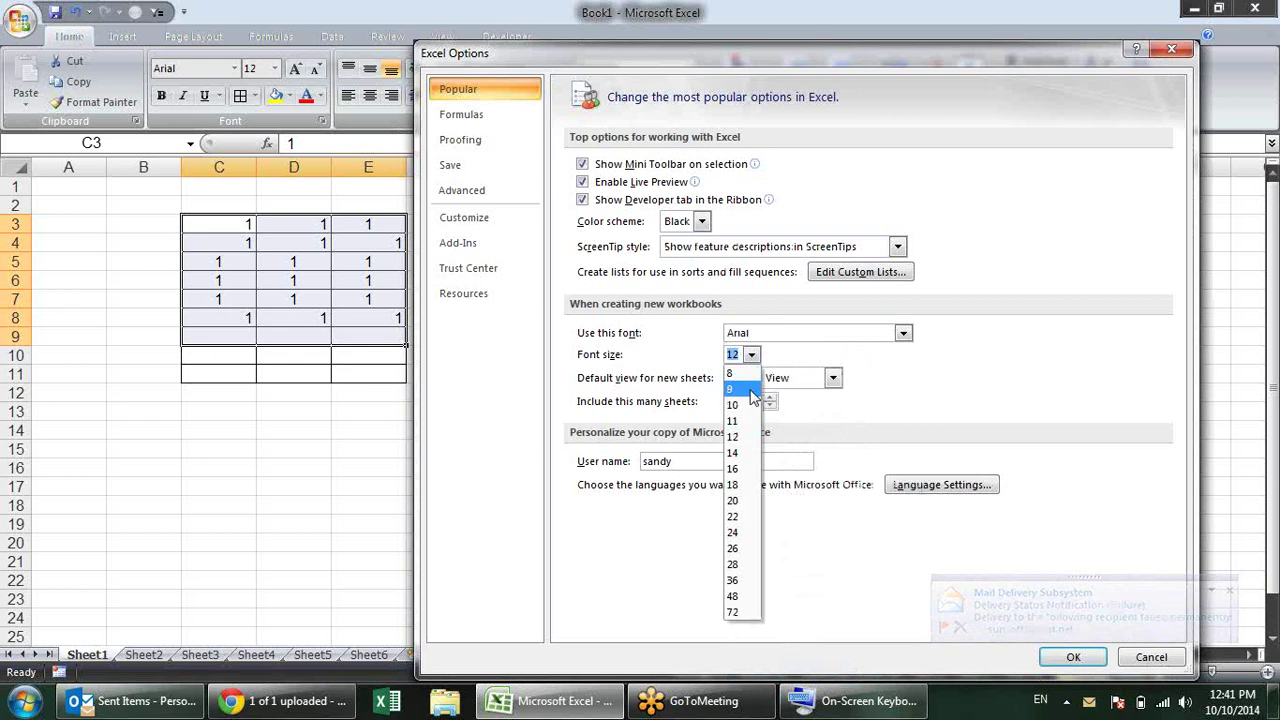
{"action": "left_click", "coordinate": [858, 384]}
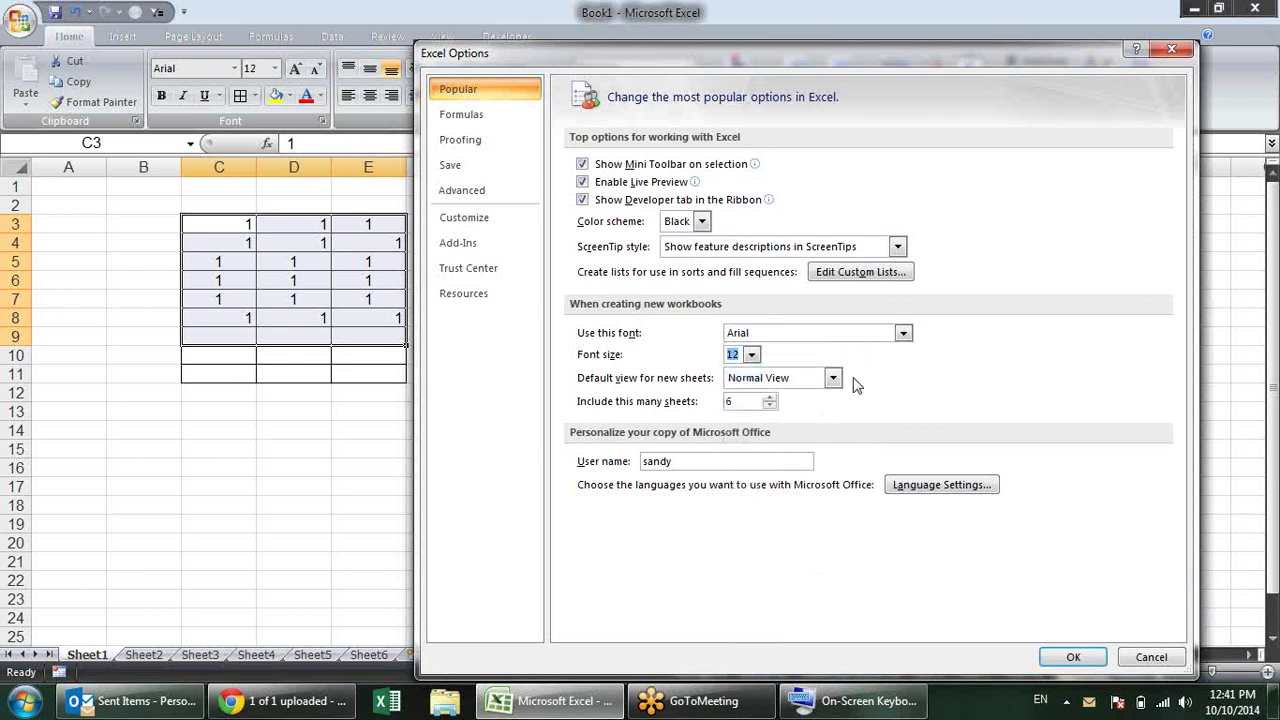
{"action": "left_click", "coordinate": [834, 379]}
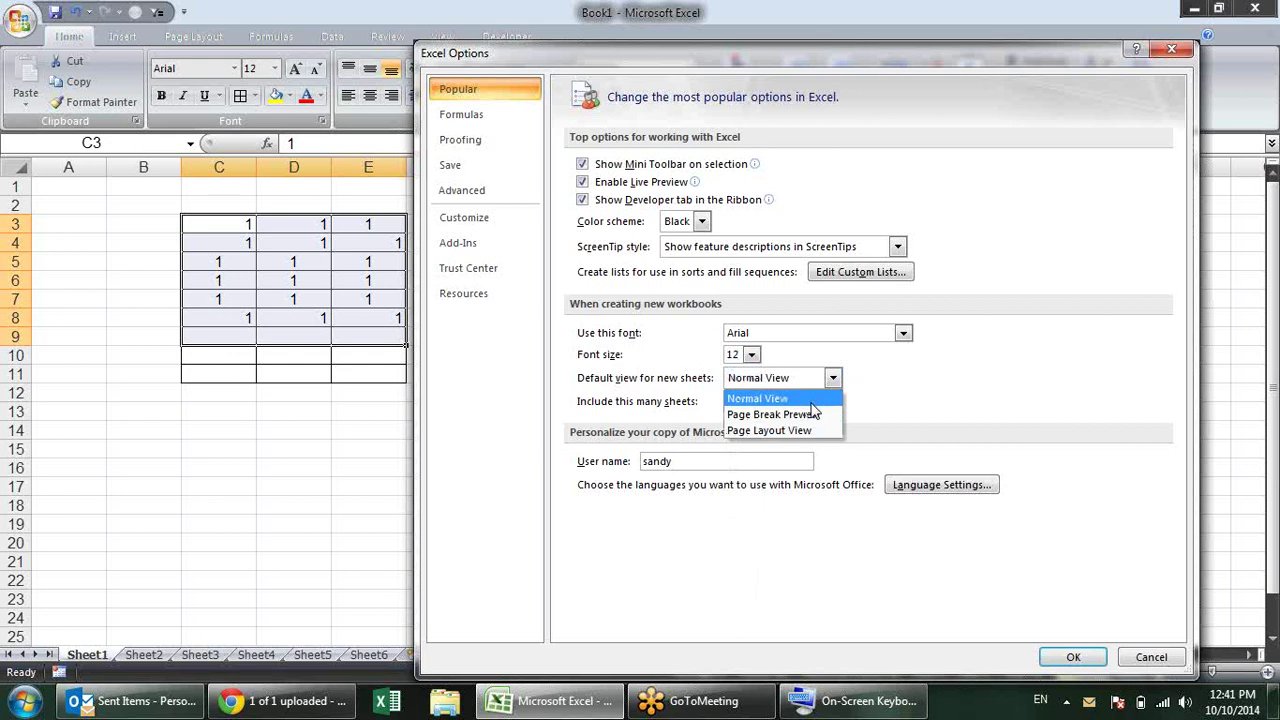
{"action": "left_click", "coordinate": [930, 400]}
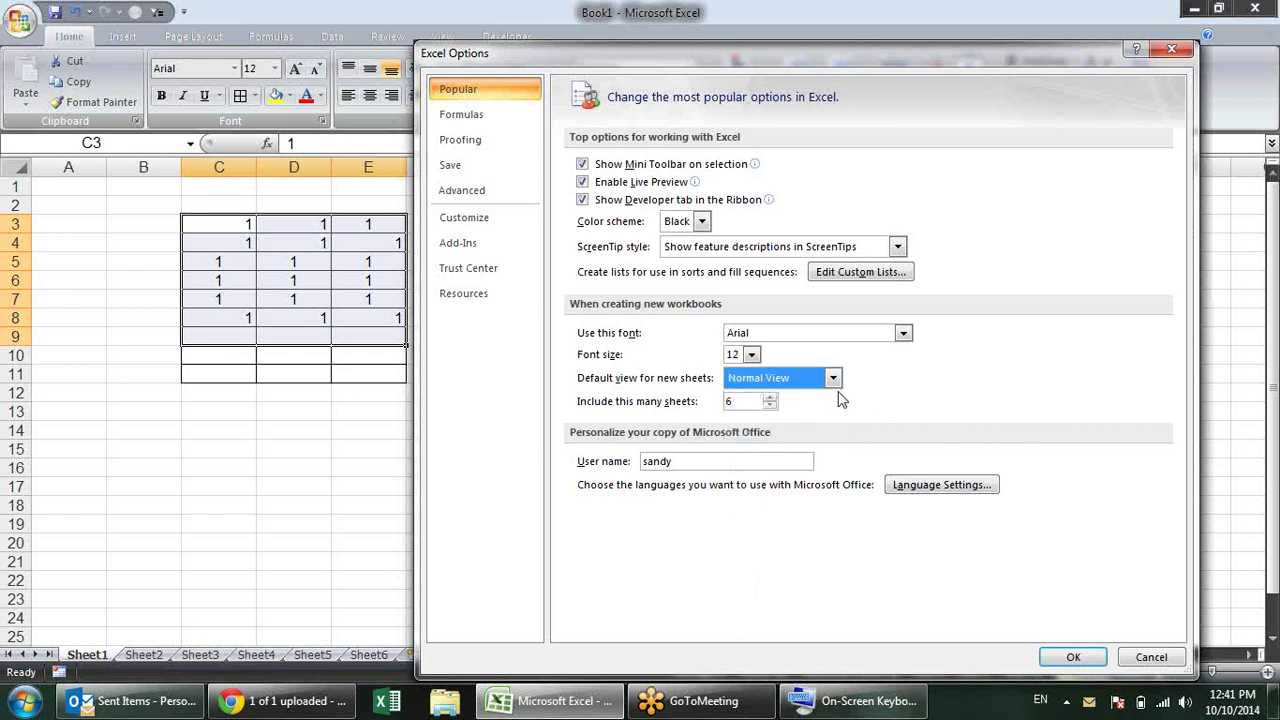
{"action": "left_click", "coordinate": [738, 402]}
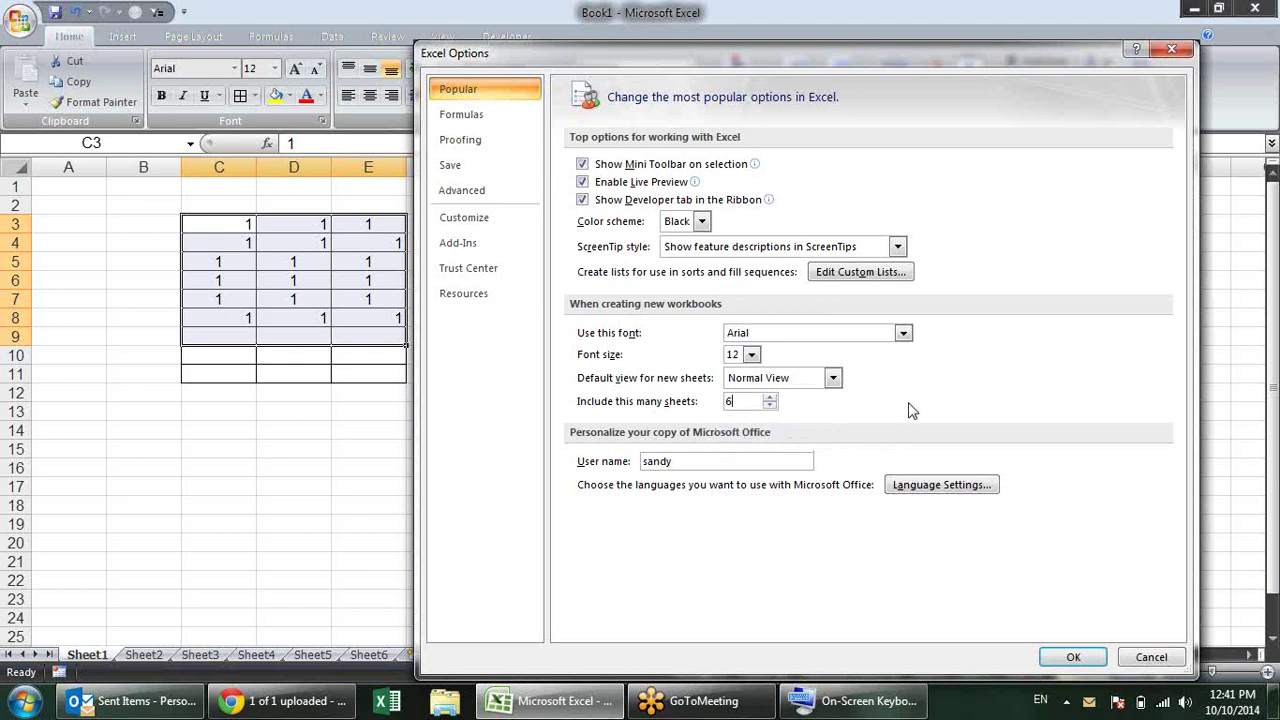
{"action": "left_click", "coordinate": [1071, 656]}
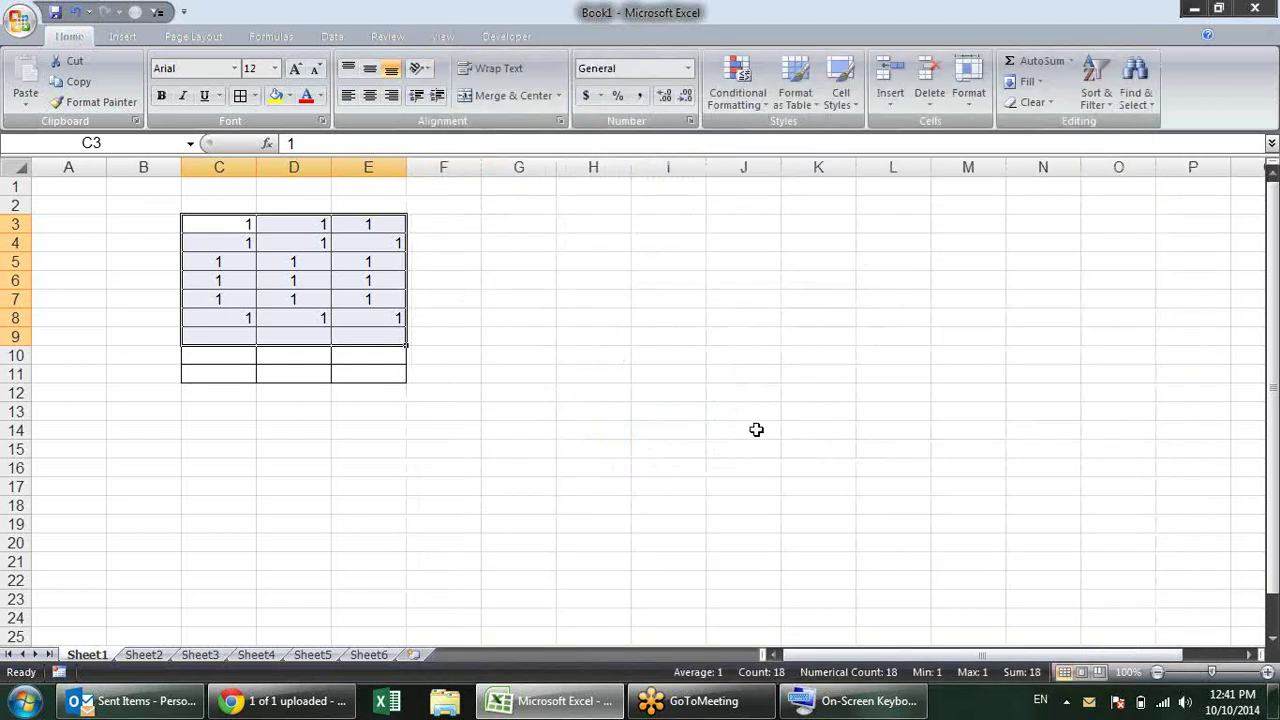
Step: On Sheet6, enter a sample name in D2 and autofill it down to D15
{"action": "left_click", "coordinate": [753, 433]}
{"action": "left_click", "coordinate": [370, 655]}
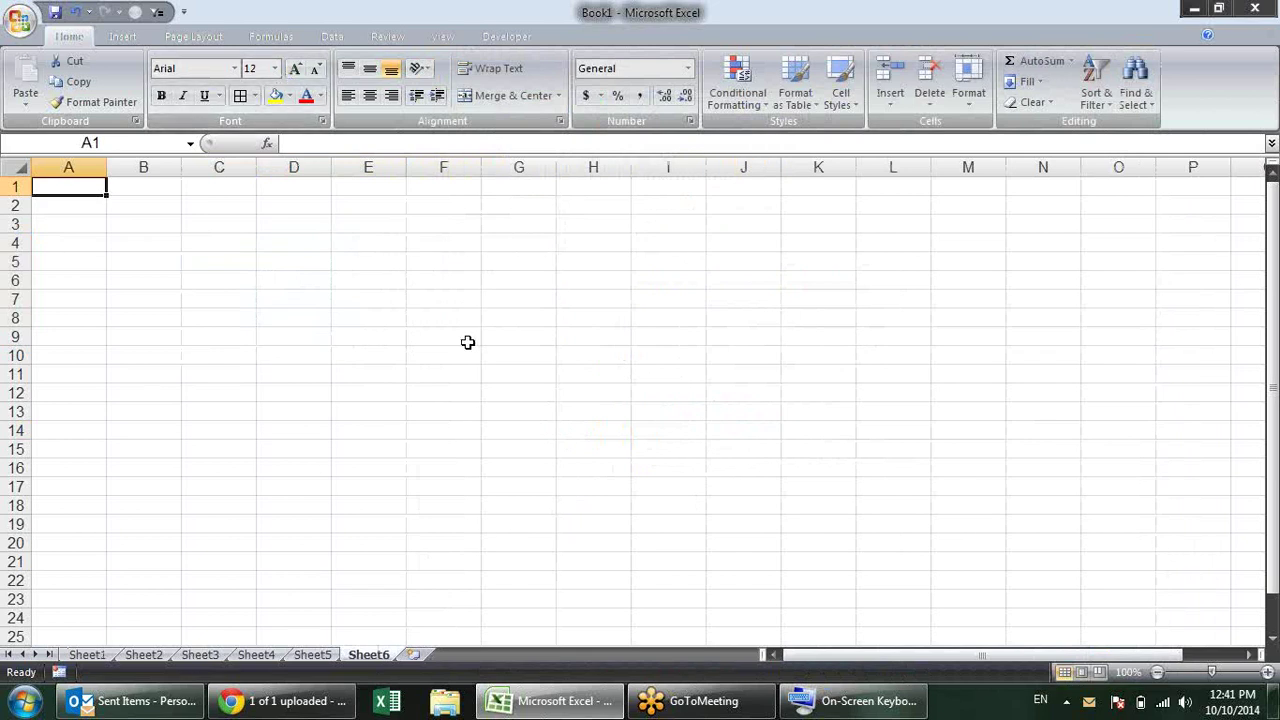
{"action": "left_click", "coordinate": [452, 284]}
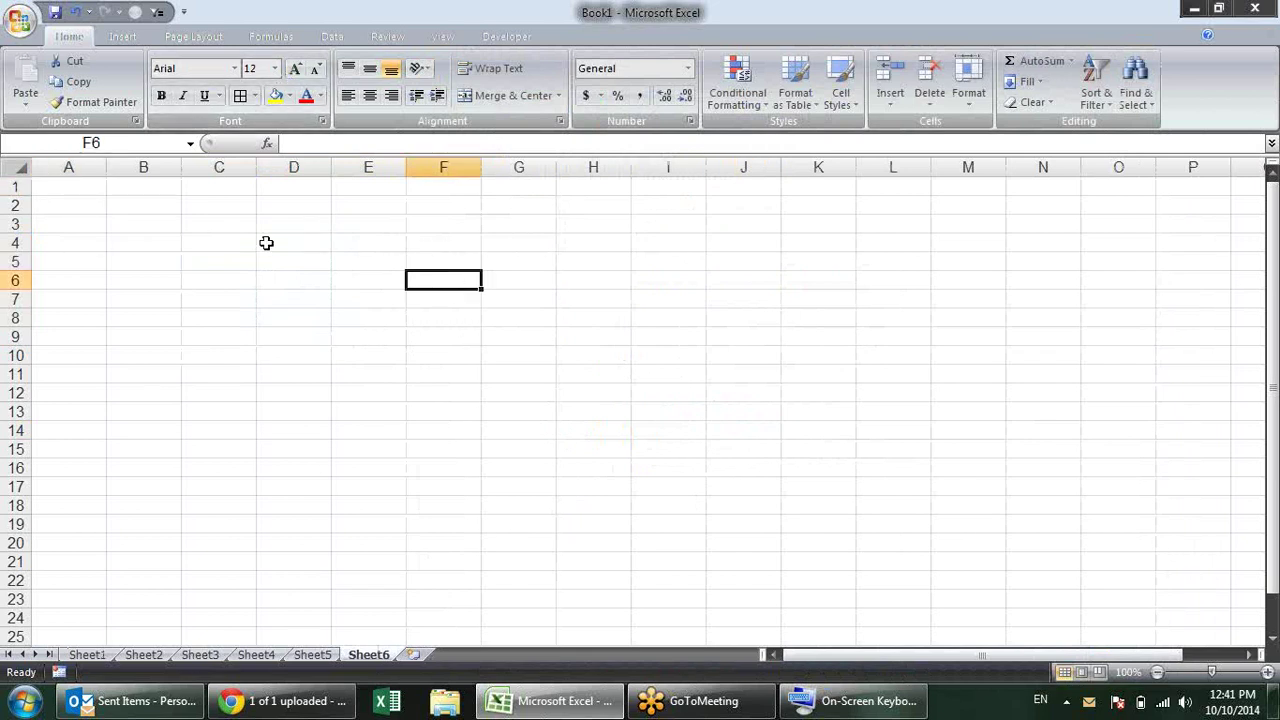
{"action": "left_click", "coordinate": [282, 208]}
{"action": "type", "text": "sandeep"}
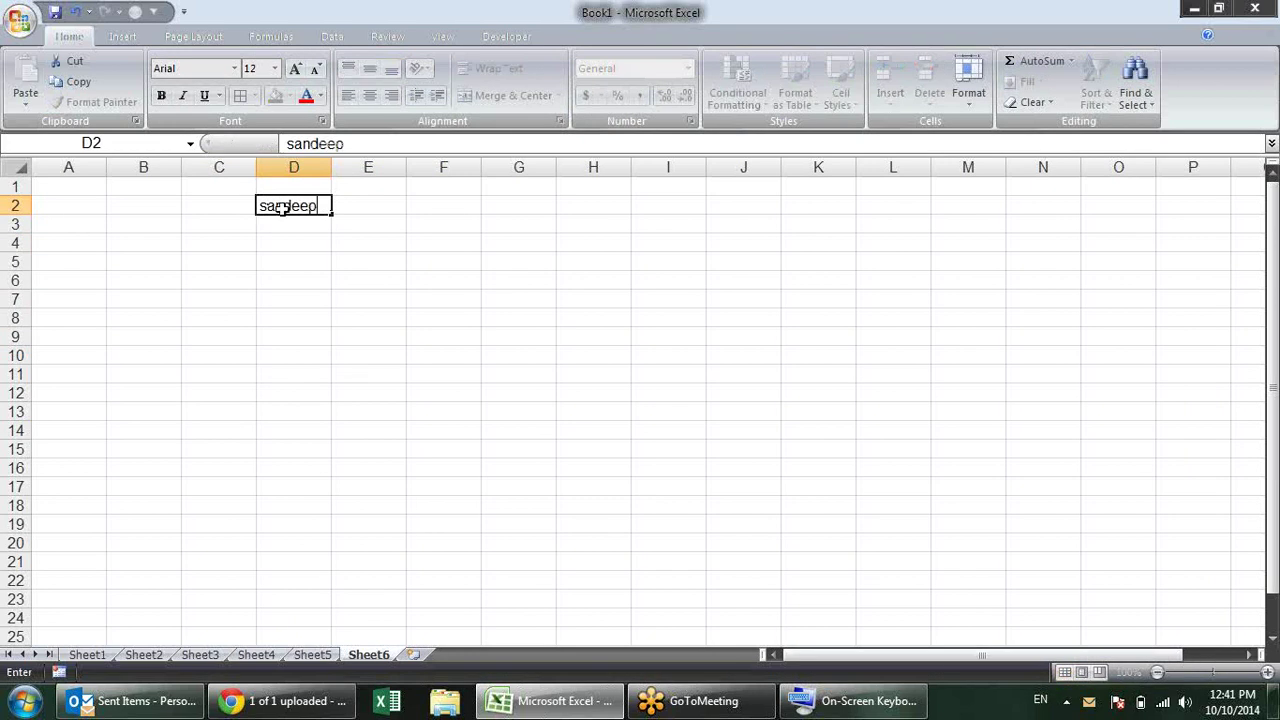
{"action": "key", "text": "Return"}
{"action": "left_click", "coordinate": [282, 208]}
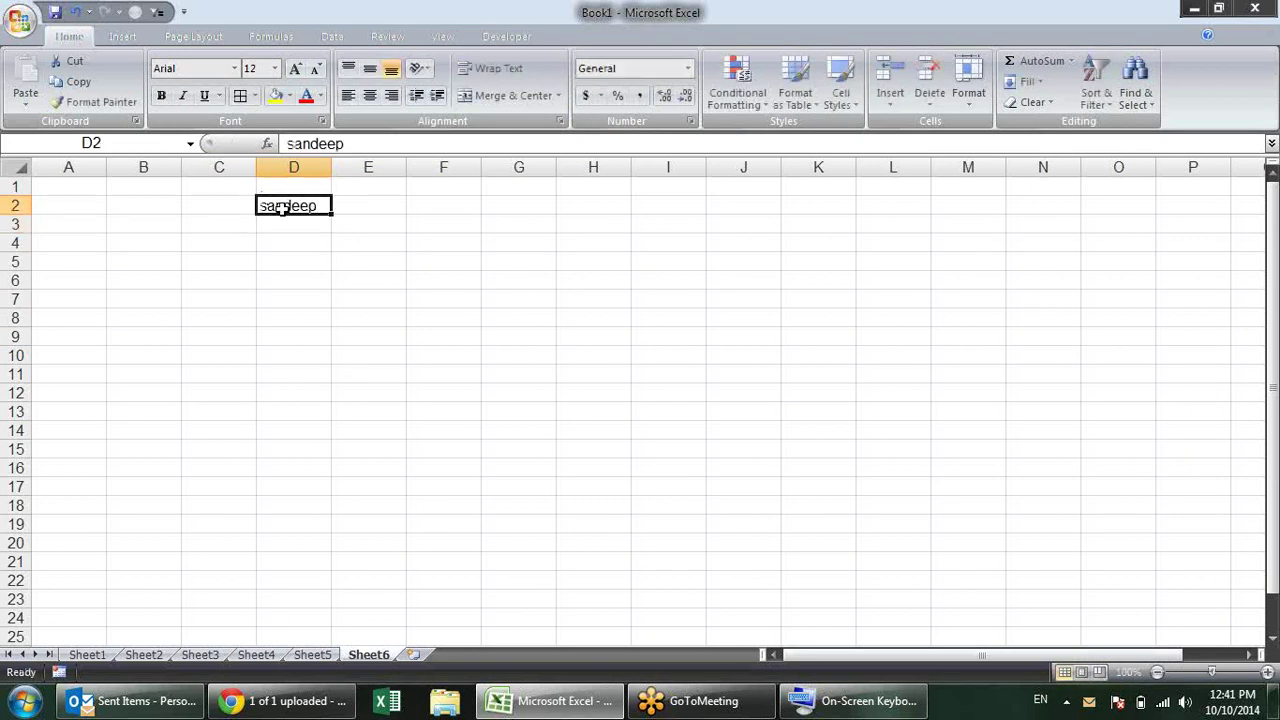
{"action": "left_click_drag", "start_coordinate": [331, 212], "coordinate": [334, 452]}
Step: Enter the city palwal in E2 and autofill it down to E11
{"action": "left_click", "coordinate": [386, 207]}
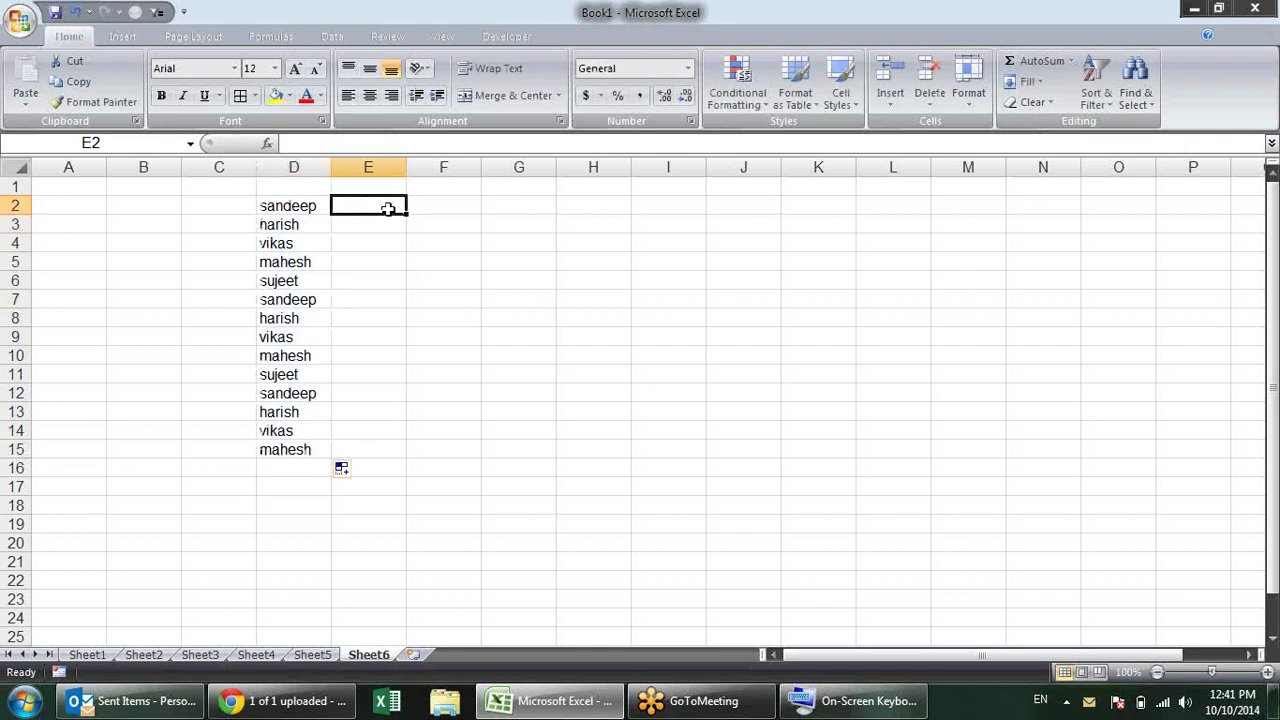
{"action": "type", "text": "palwal"}
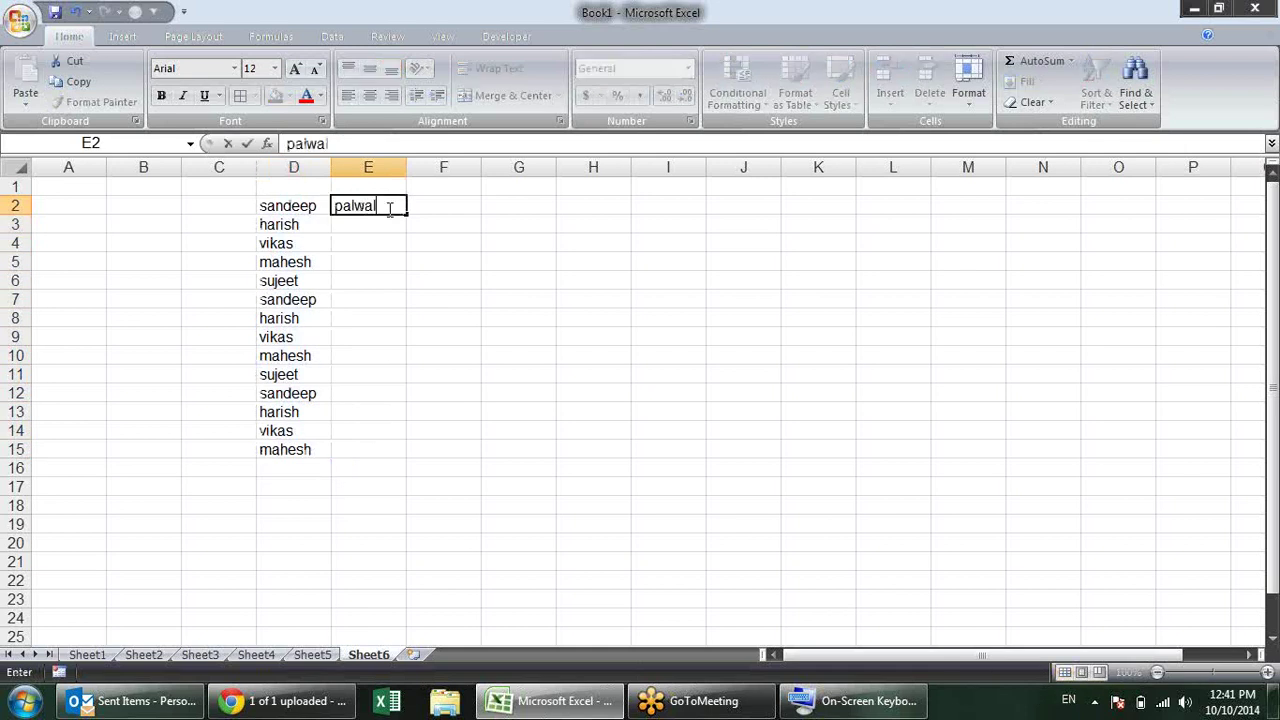
{"action": "type", "text": "4"}
{"action": "key", "text": "BackSpace"}
{"action": "key", "text": "Return"}
{"action": "left_click", "coordinate": [390, 207]}
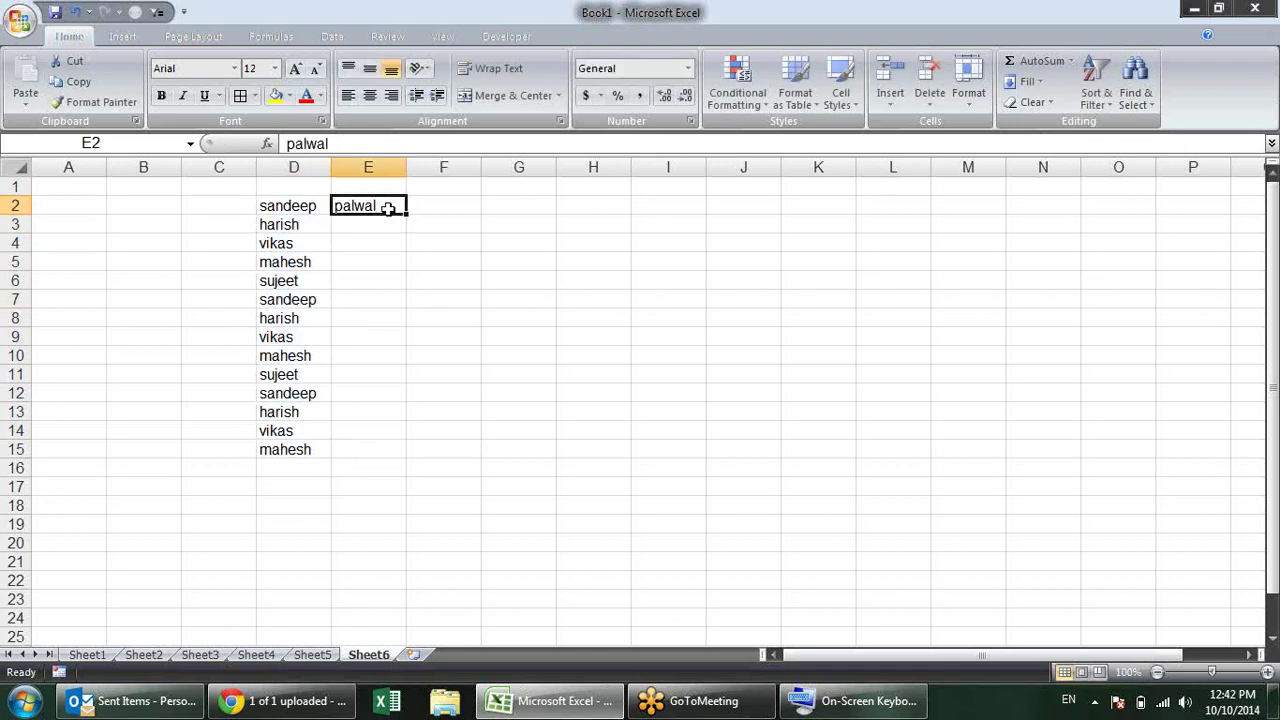
{"action": "double_click", "coordinate": [400, 209]}
{"action": "key", "text": "Escape"}
{"action": "left_click_drag", "start_coordinate": [408, 213], "coordinate": [383, 382]}
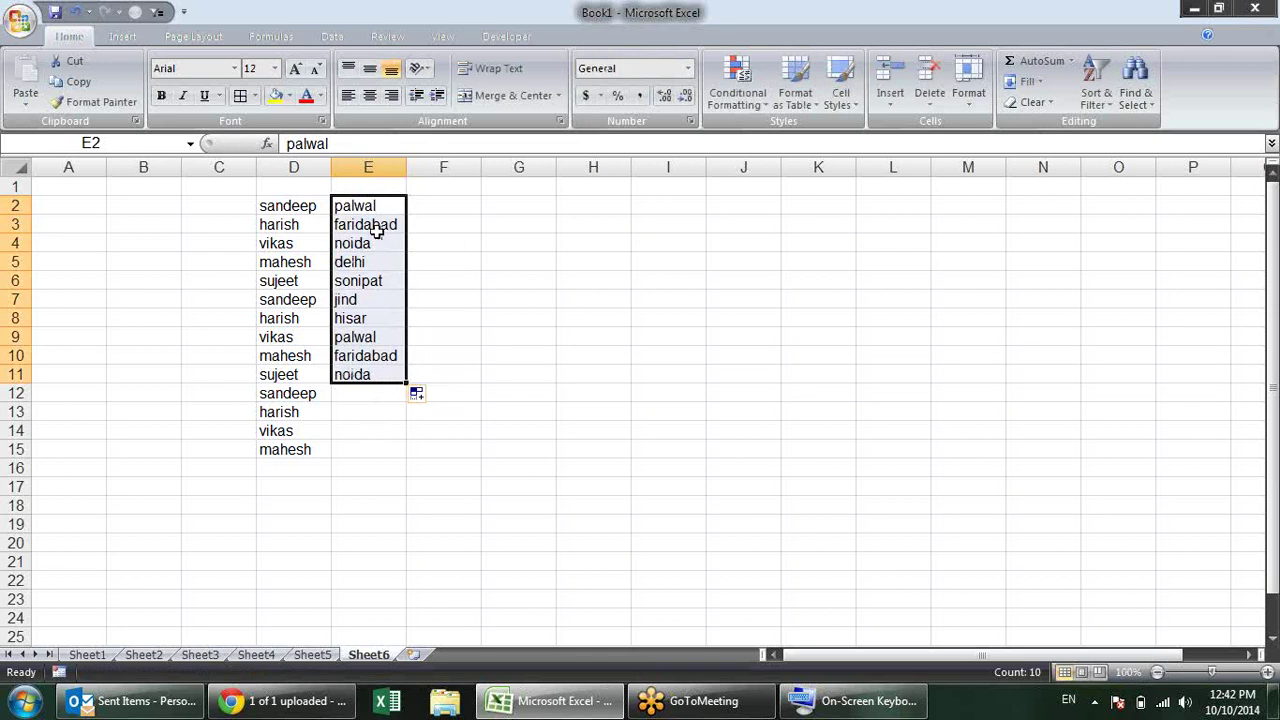
{"action": "left_click", "coordinate": [375, 262]}
{"action": "left_click", "coordinate": [370, 299]}
{"action": "left_click", "coordinate": [368, 318]}
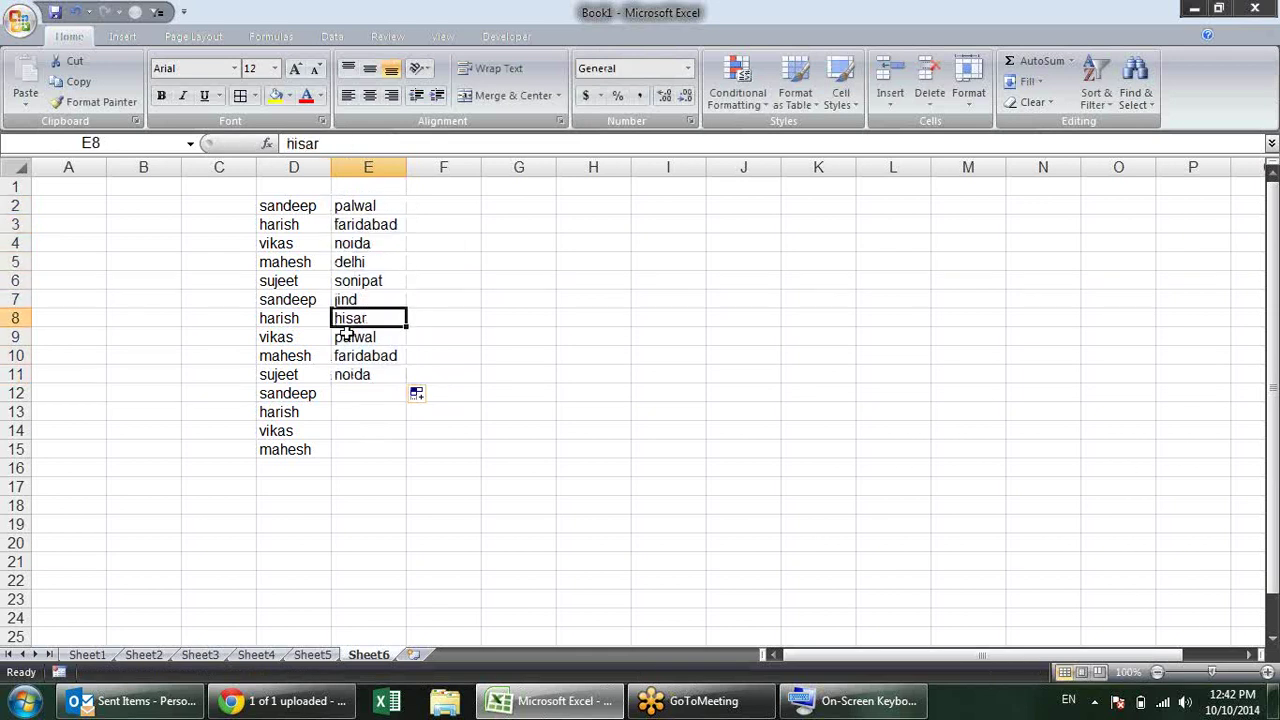
Step: Enter rice in F2, autofill it down to F12, then delete everything in D2:F15
{"action": "left_click", "coordinate": [440, 209]}
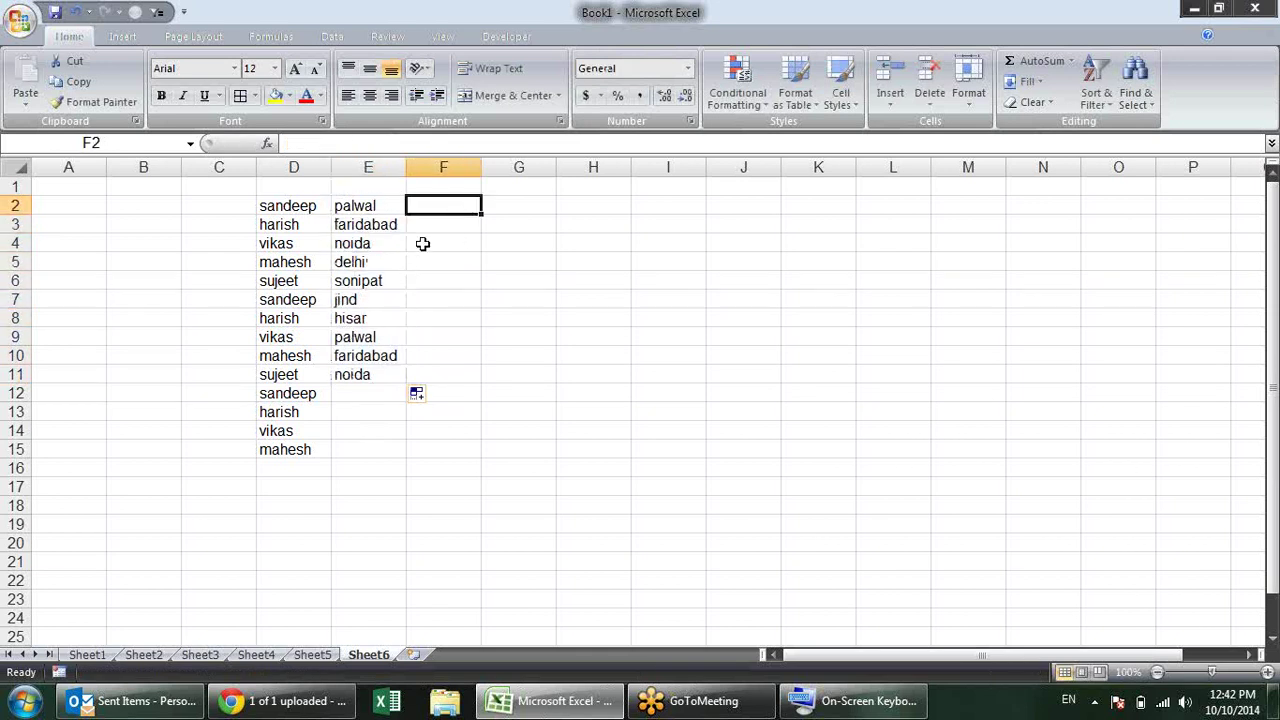
{"action": "type", "text": "rice"}
{"action": "key", "text": "Return"}
{"action": "left_click", "coordinate": [366, 409]}
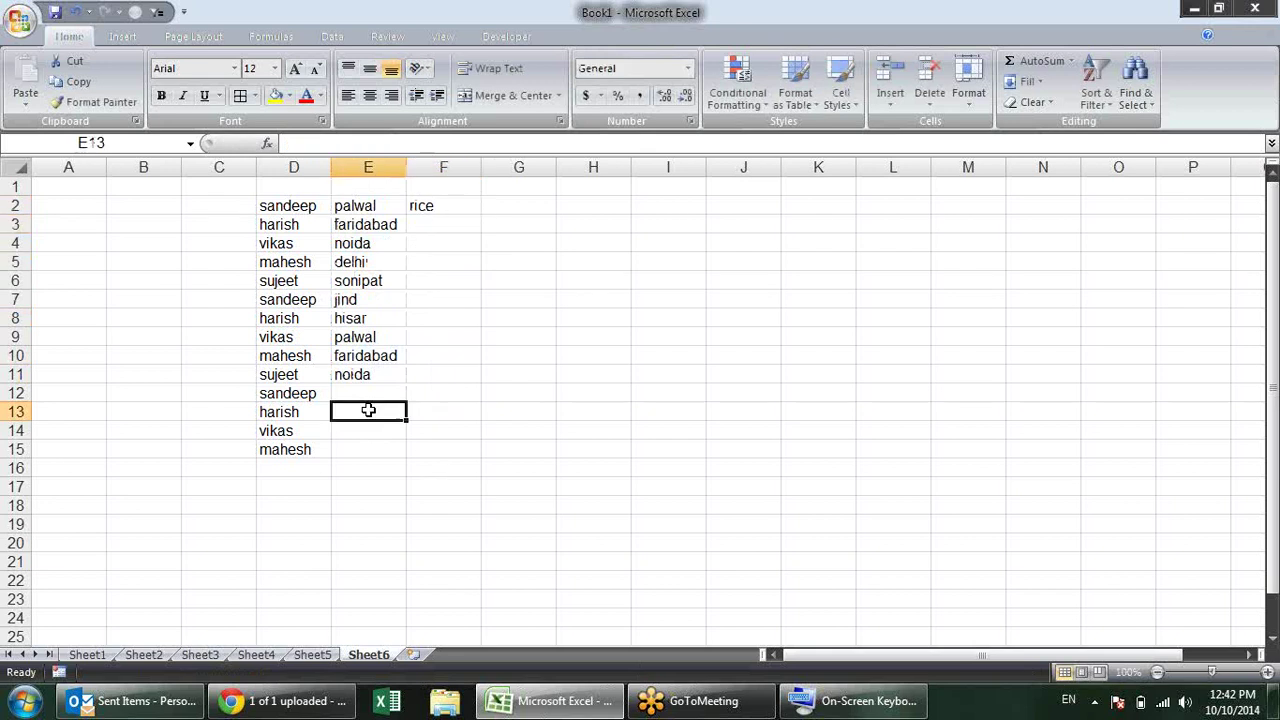
{"action": "left_click", "coordinate": [444, 215]}
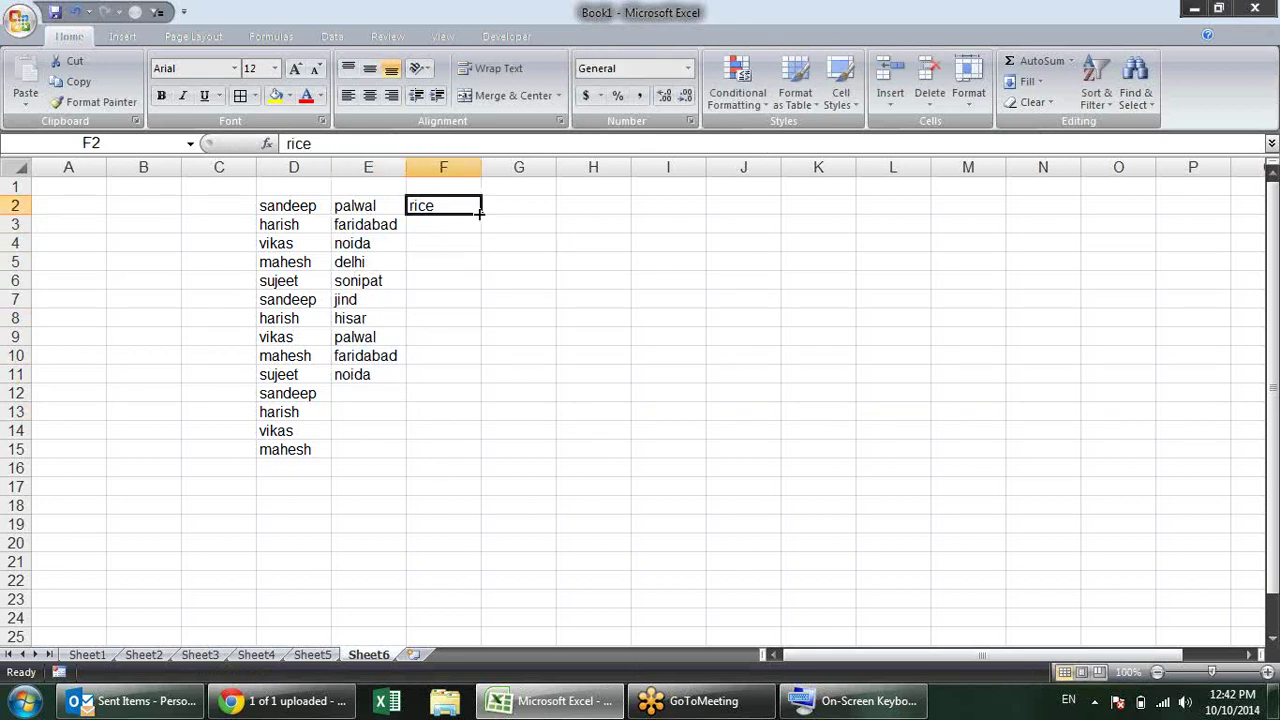
{"action": "left_click_drag", "start_coordinate": [479, 211], "coordinate": [503, 412]}
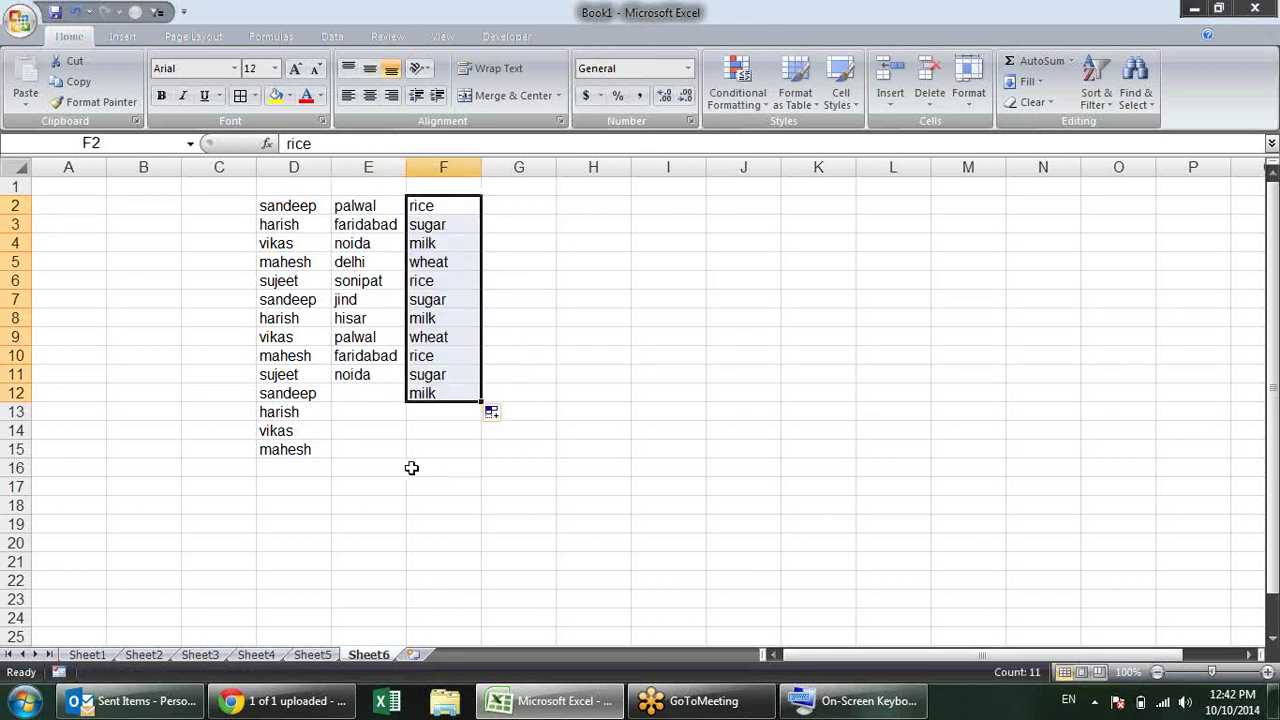
{"action": "left_click", "coordinate": [418, 285]}
{"action": "left_click", "coordinate": [438, 242]}
{"action": "left_click", "coordinate": [438, 221]}
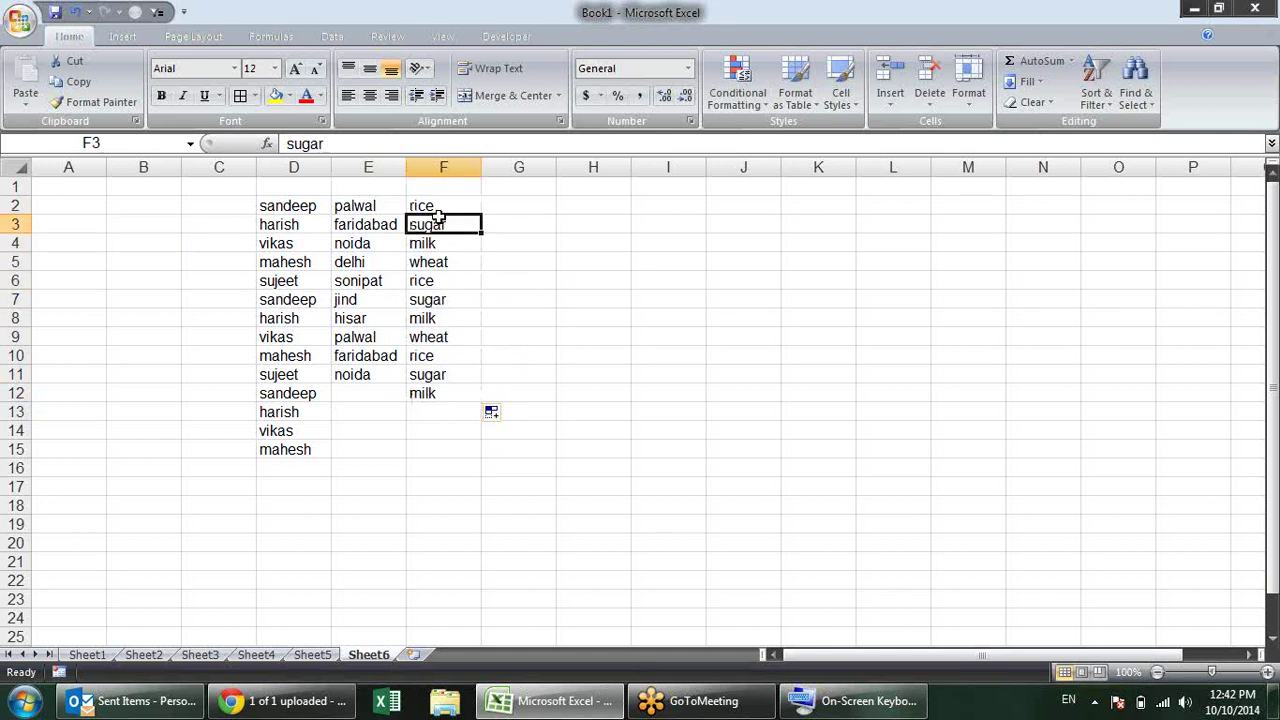
{"action": "left_click_drag", "start_coordinate": [290, 206], "coordinate": [457, 449]}
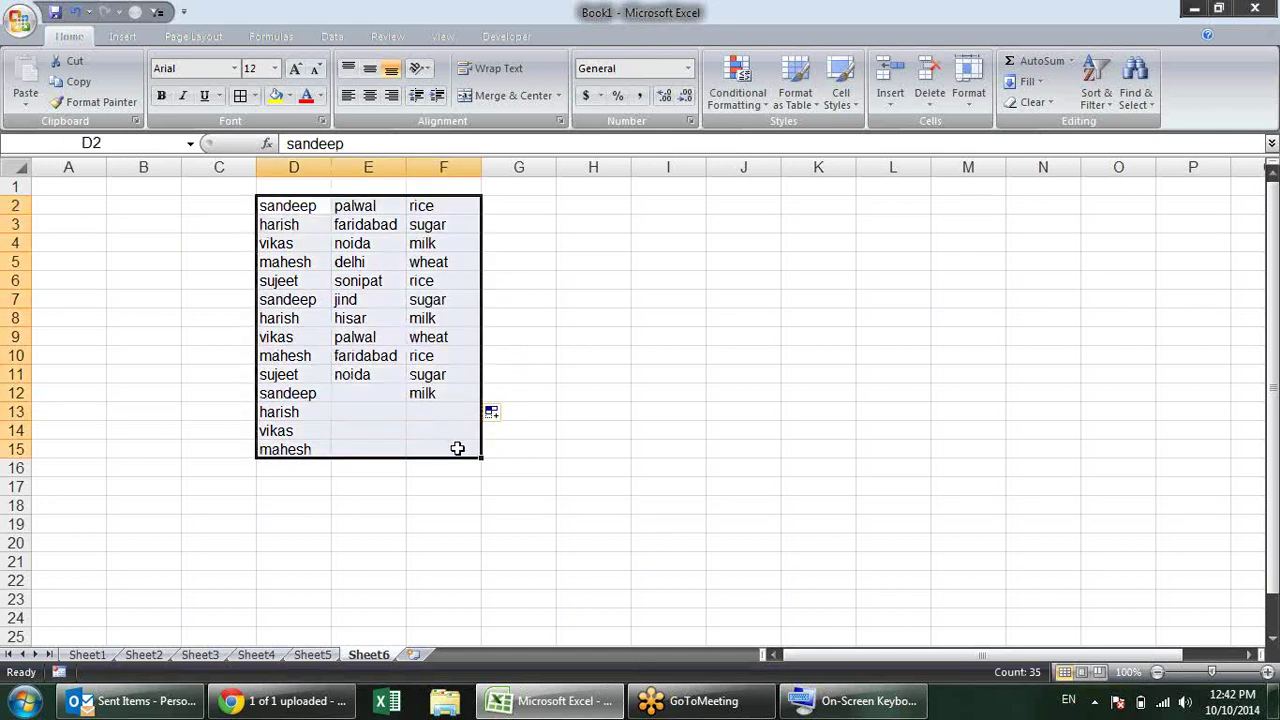
{"action": "key", "text": "Delete"}
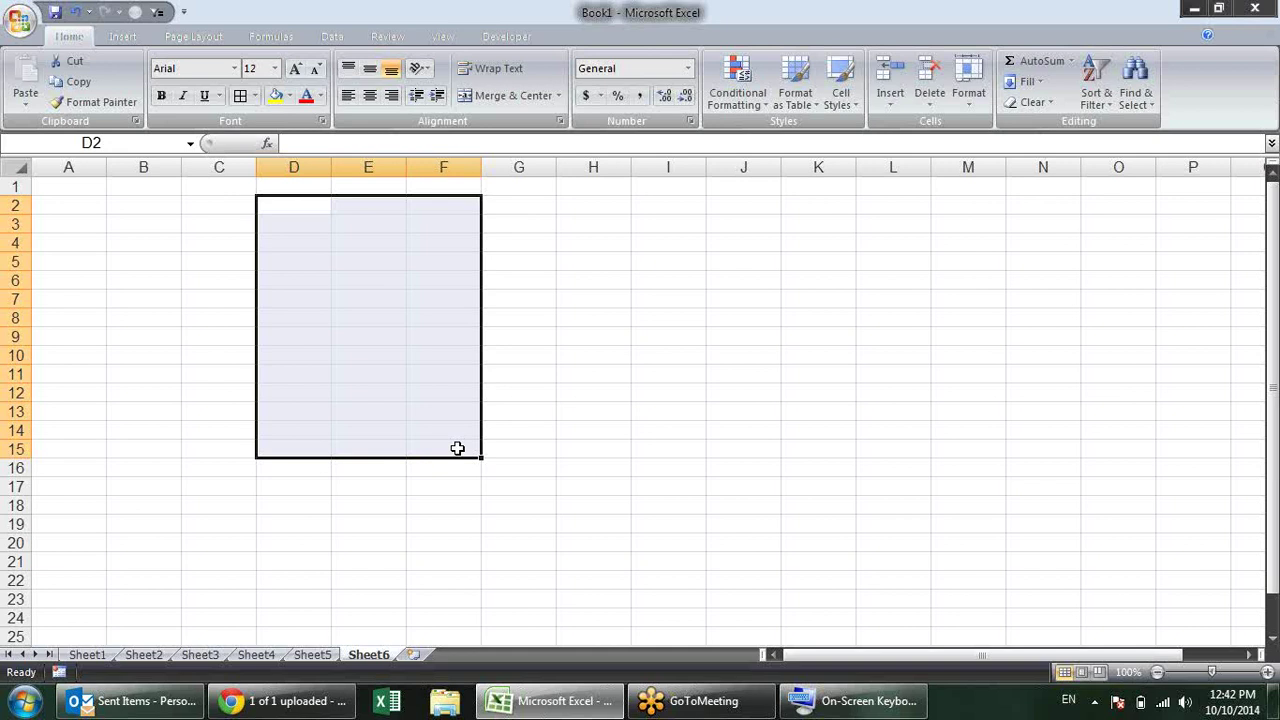
Step: Select cell C6 on the emptied Sheet6, then open Excel Options to its Popular page
{"action": "left_click", "coordinate": [528, 318]}
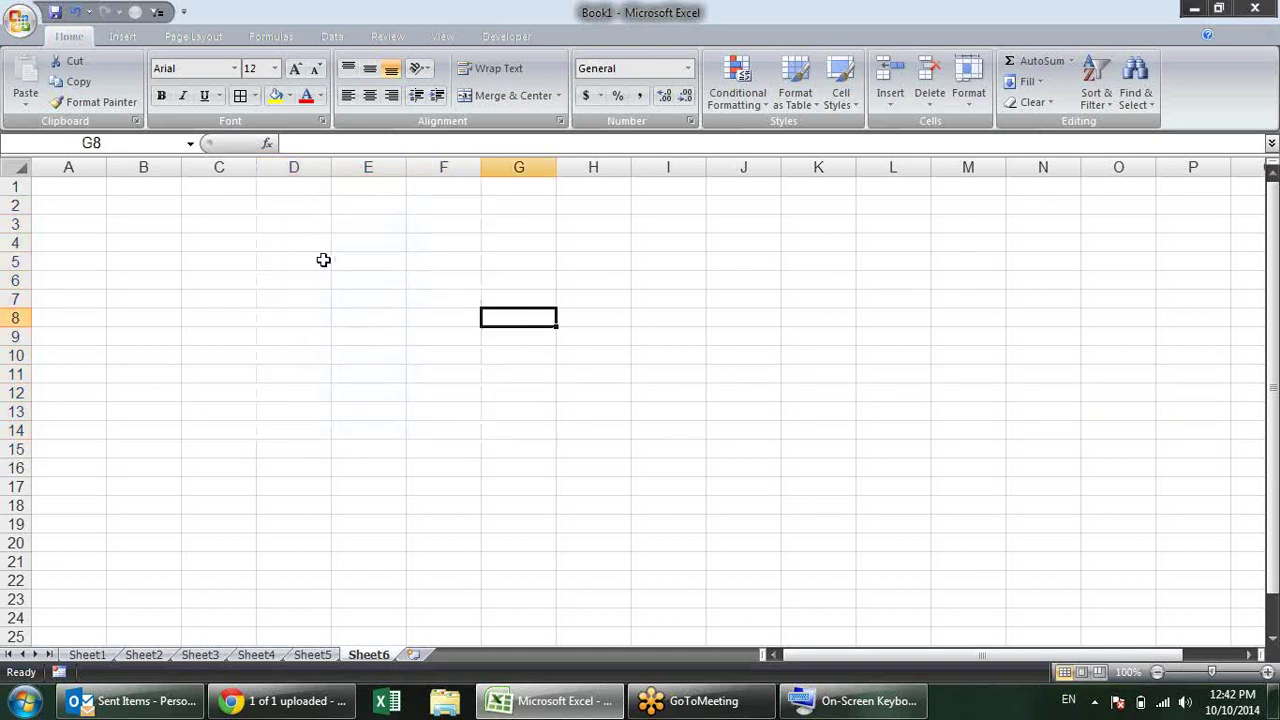
{"action": "left_click", "coordinate": [443, 246]}
{"action": "left_click", "coordinate": [239, 278]}
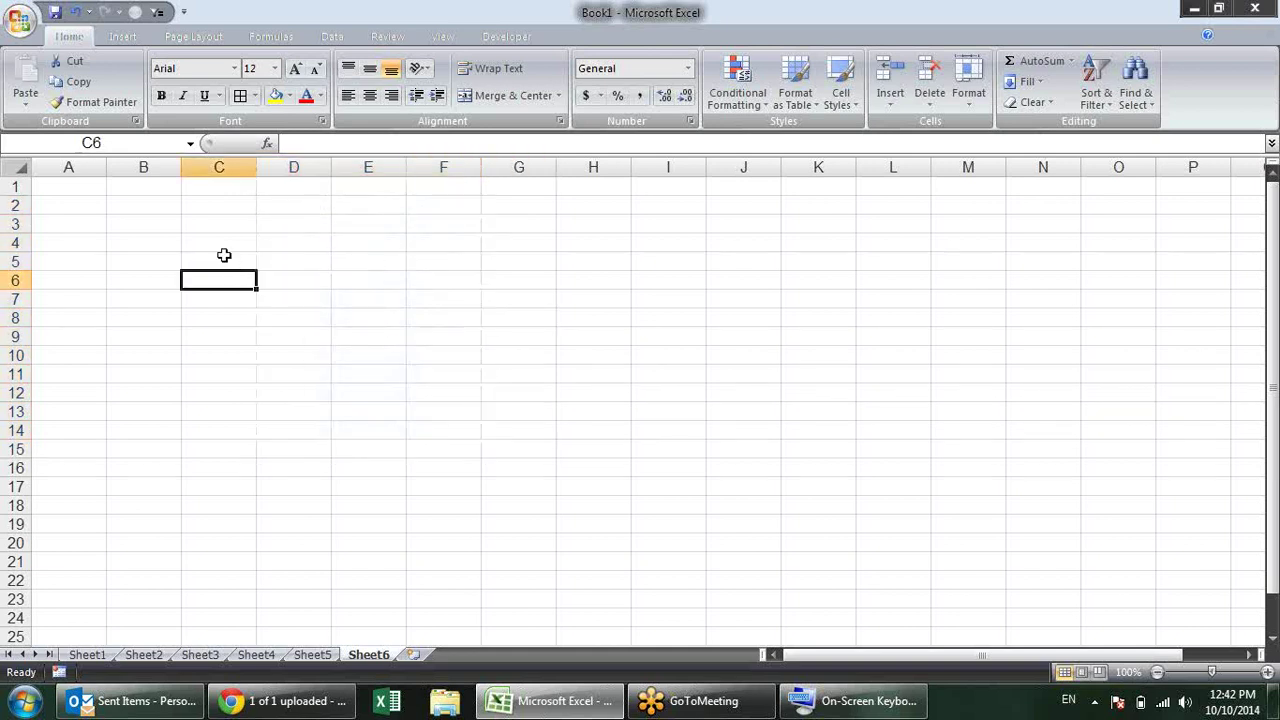
{"action": "left_click", "coordinate": [20, 20]}
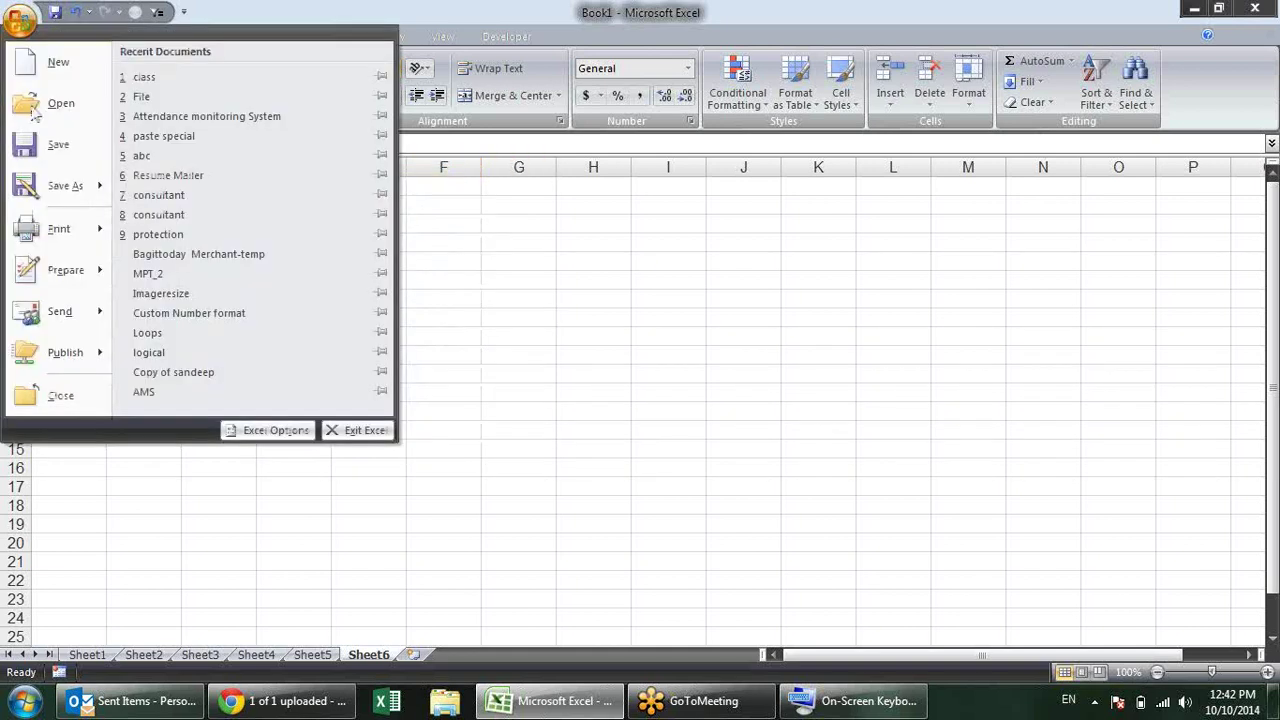
{"action": "left_click", "coordinate": [268, 431]}
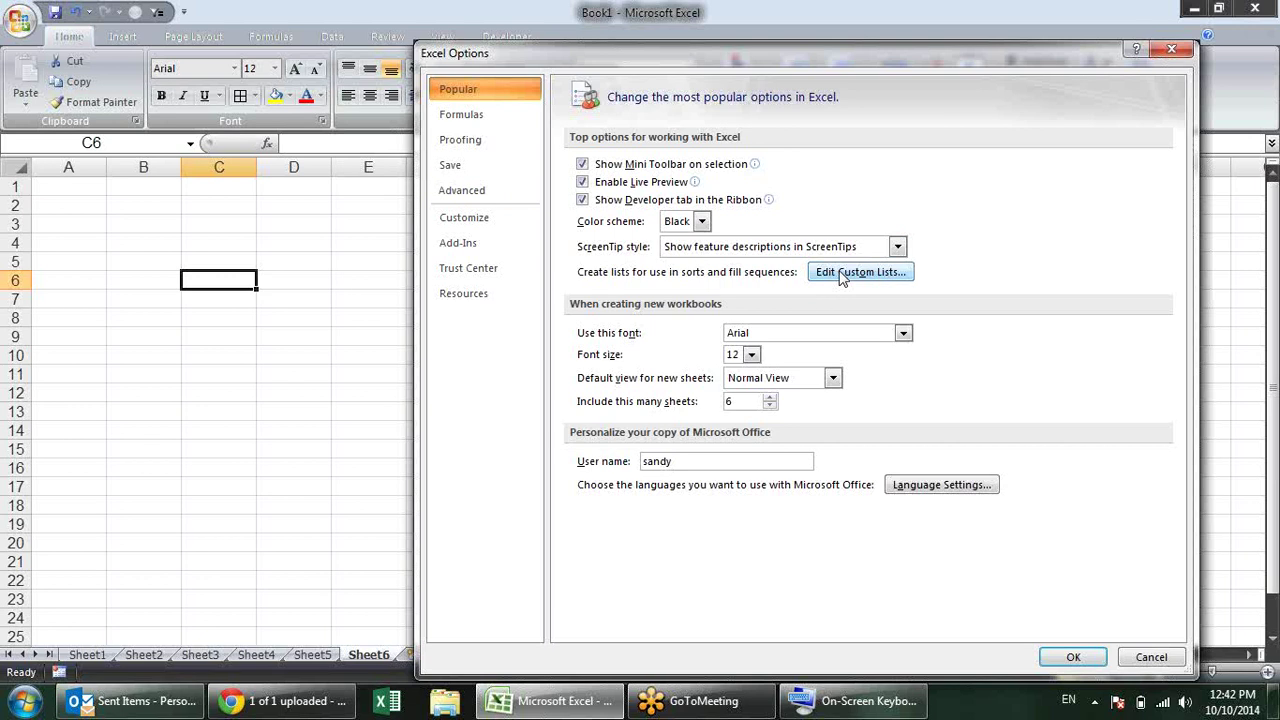
Step: Browse the built-in day and month custom lists, then close the Custom Lists editor
{"action": "left_click", "coordinate": [851, 280]}
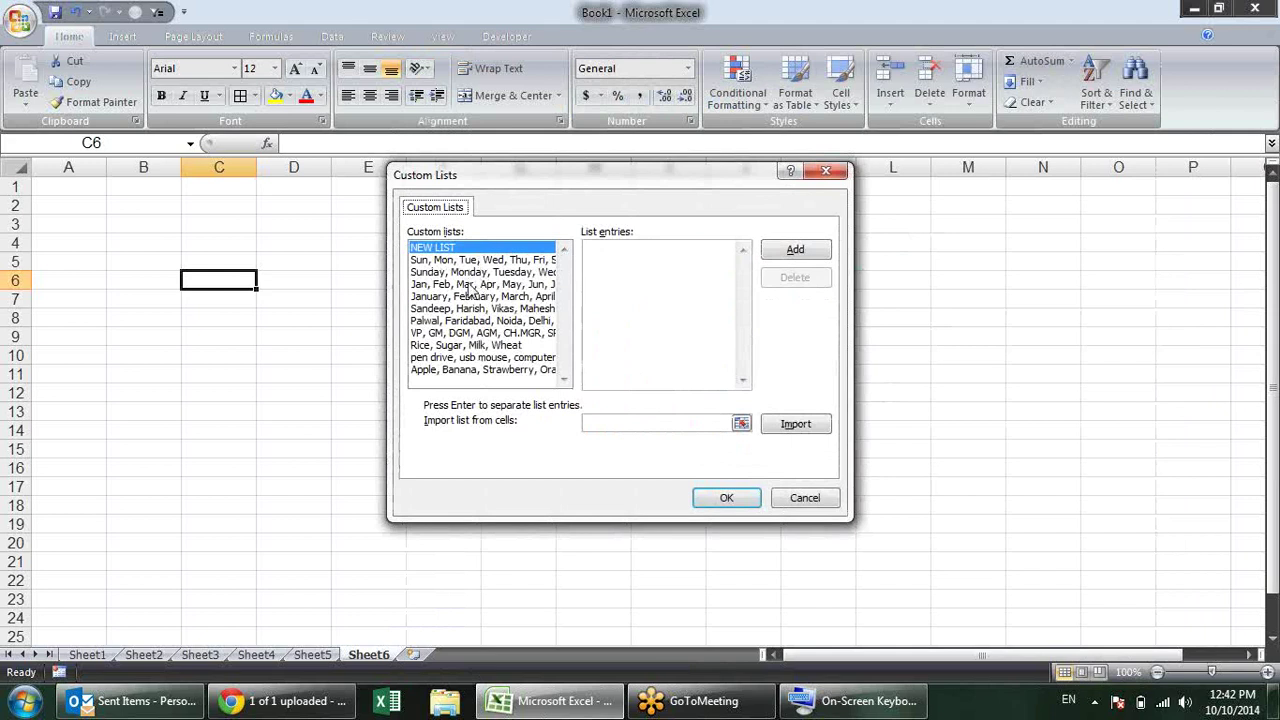
{"action": "left_click", "coordinate": [468, 285]}
{"action": "left_click", "coordinate": [468, 260]}
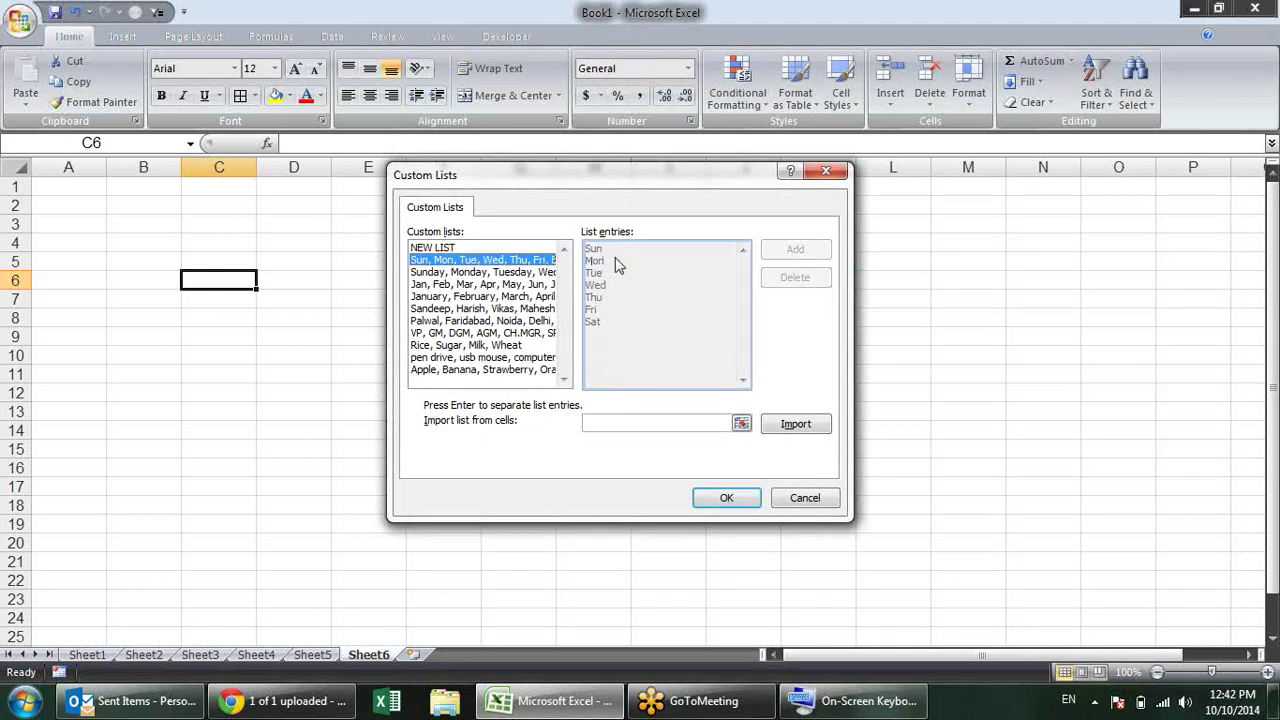
{"action": "left_click", "coordinate": [545, 272]}
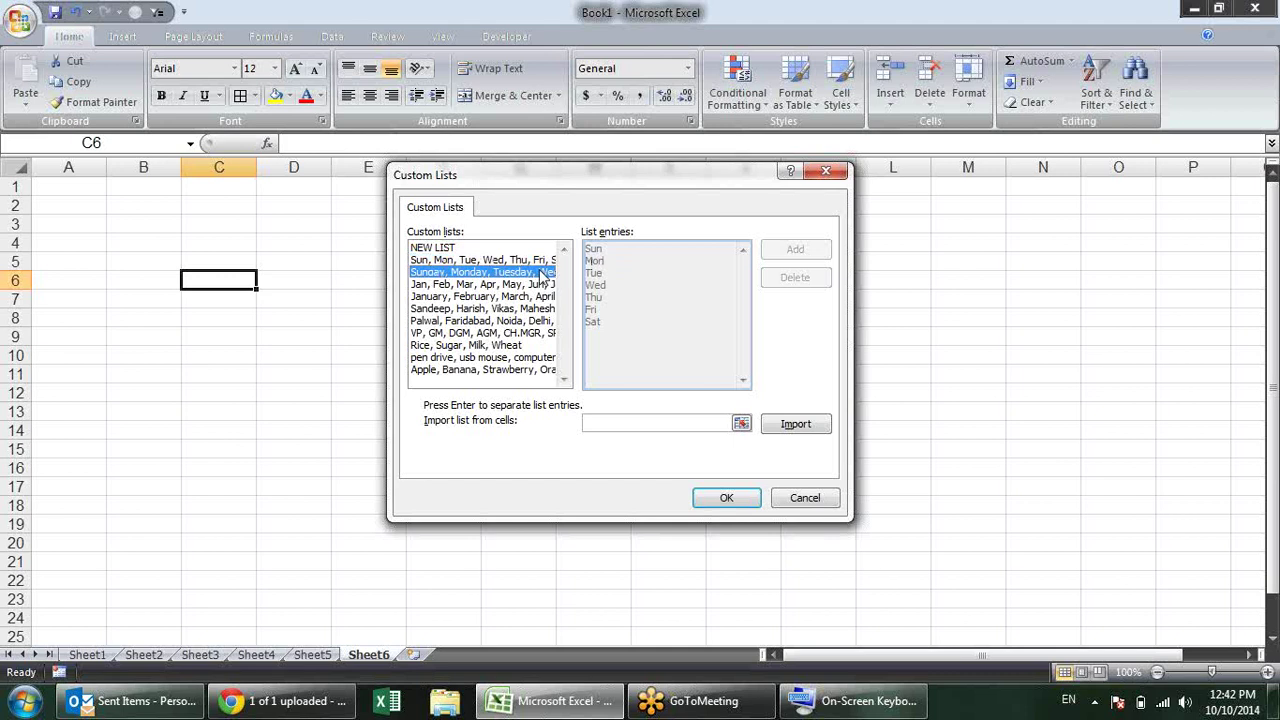
{"action": "left_click", "coordinate": [540, 284]}
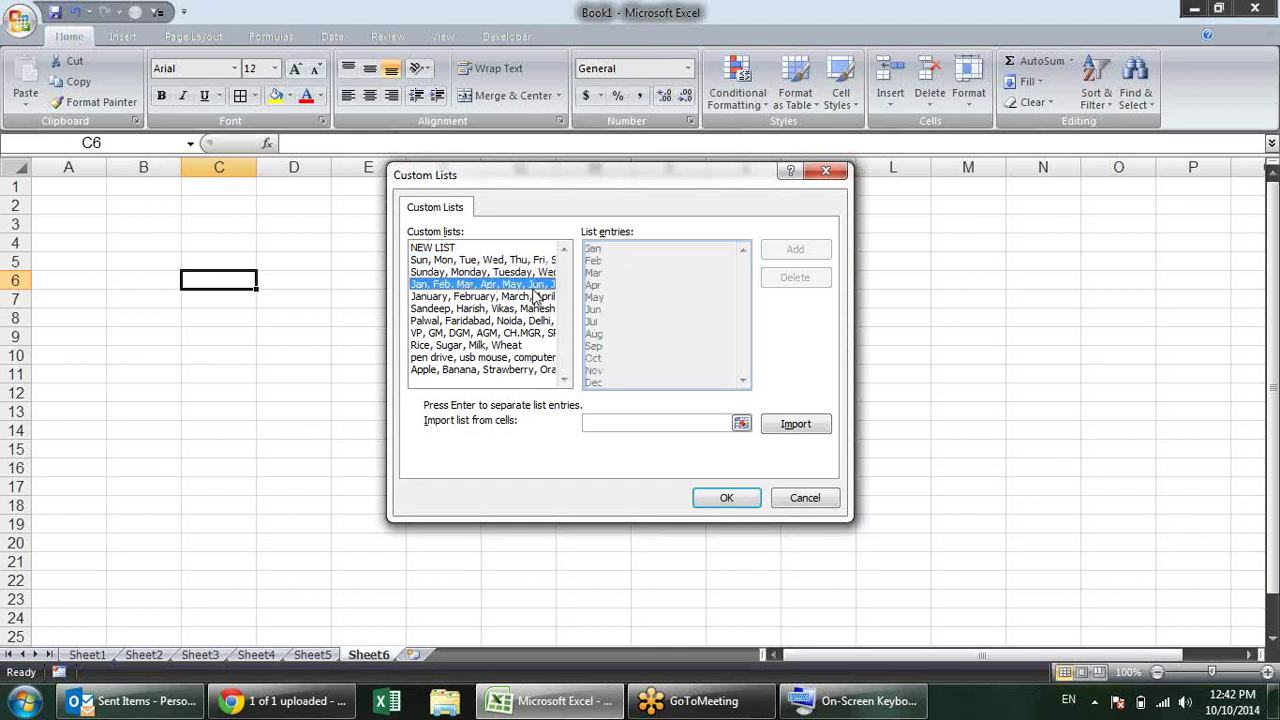
{"action": "key", "text": "Escape"}
Step: Reopen Custom Lists, select the Palwal city list and add it
{"action": "left_click", "coordinate": [831, 274]}
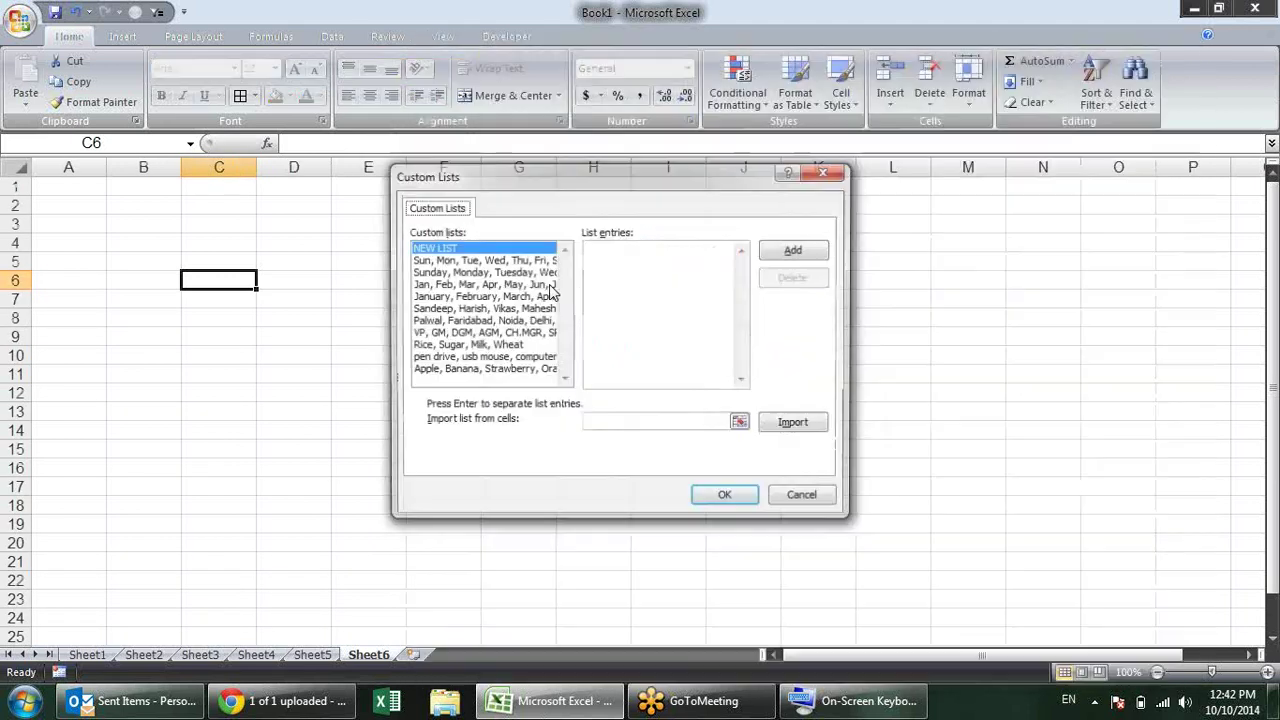
{"action": "left_click", "coordinate": [453, 310]}
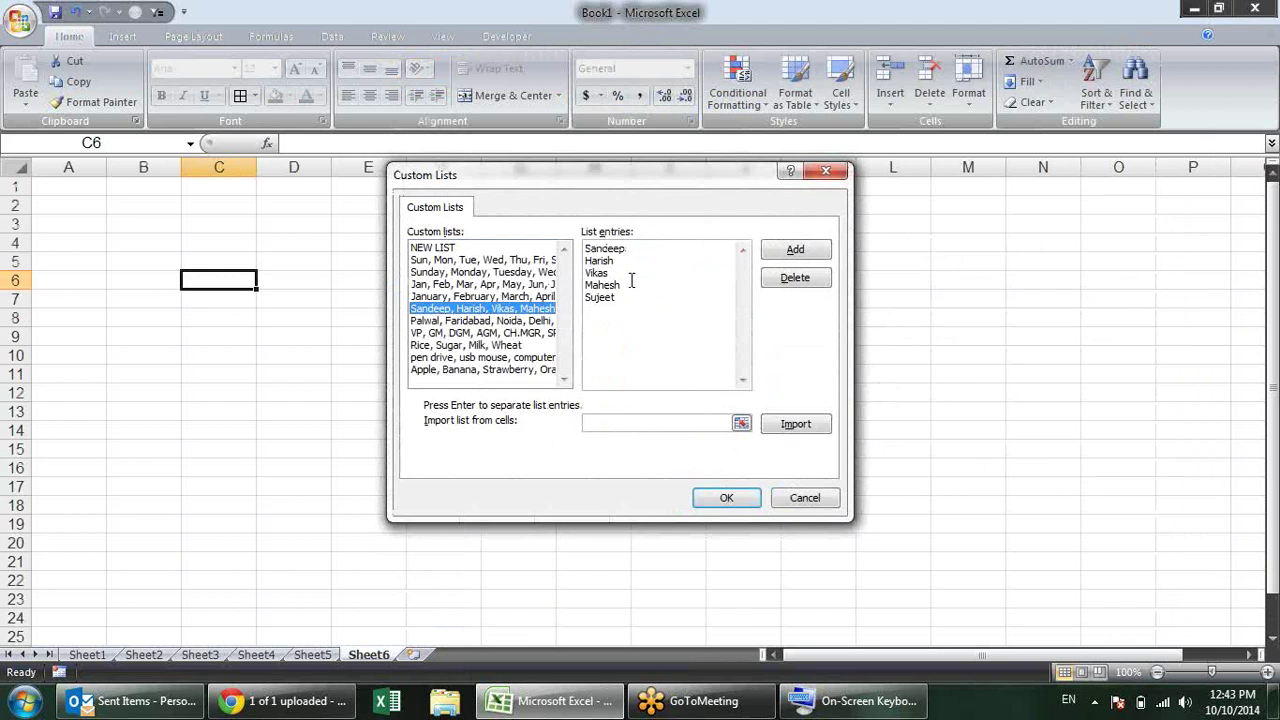
{"action": "left_click", "coordinate": [518, 320]}
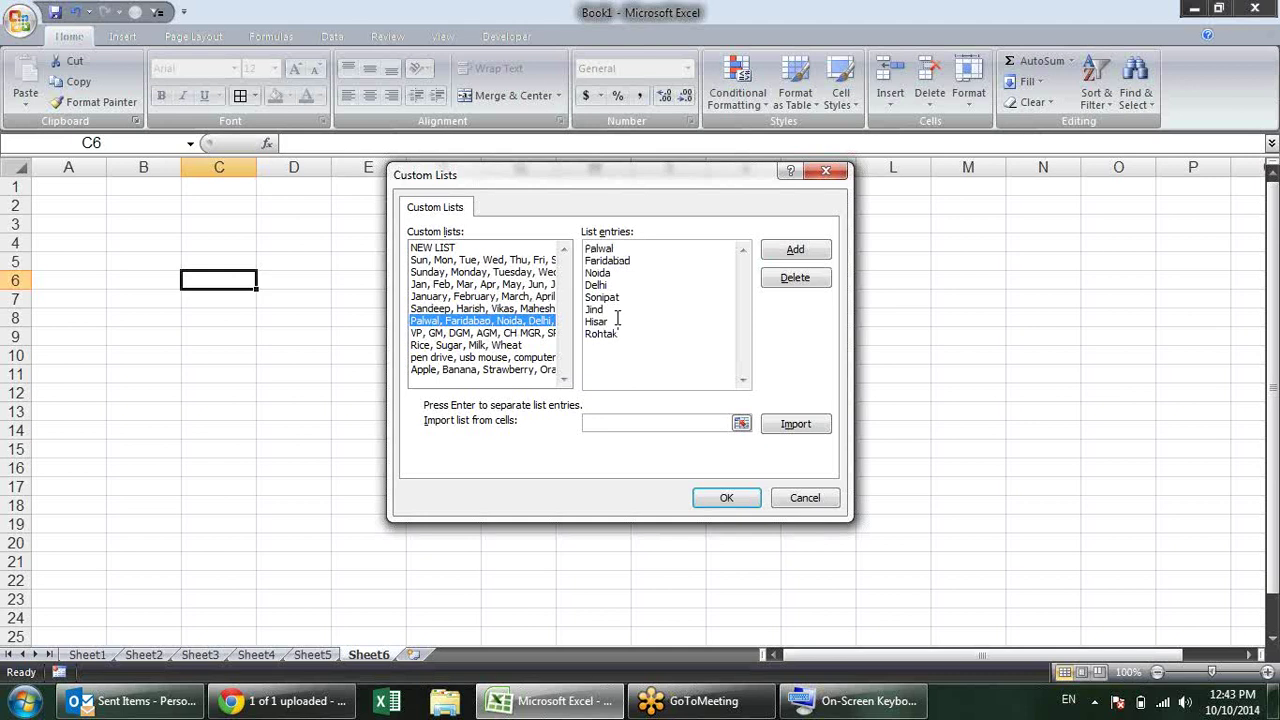
{"action": "left_click", "coordinate": [768, 258]}
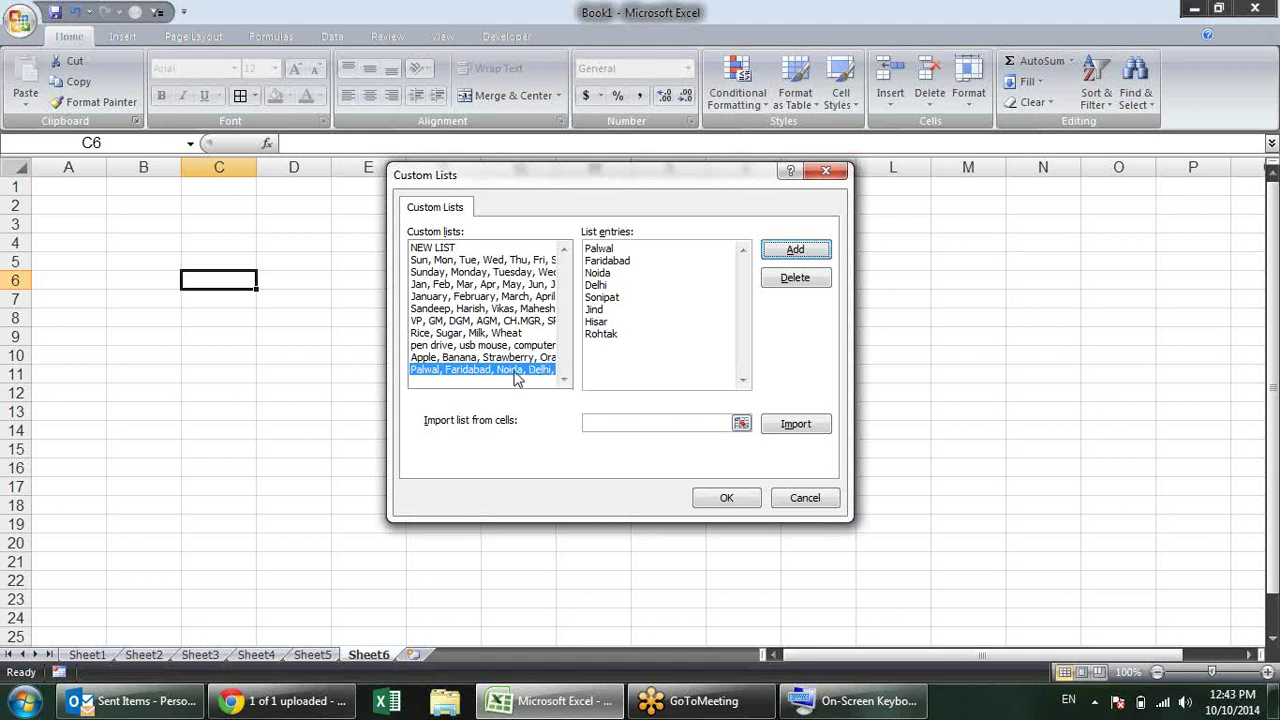
Step: Import a custom list from cells B3:B15, add it, and close both dialogs
{"action": "left_click", "coordinate": [741, 425]}
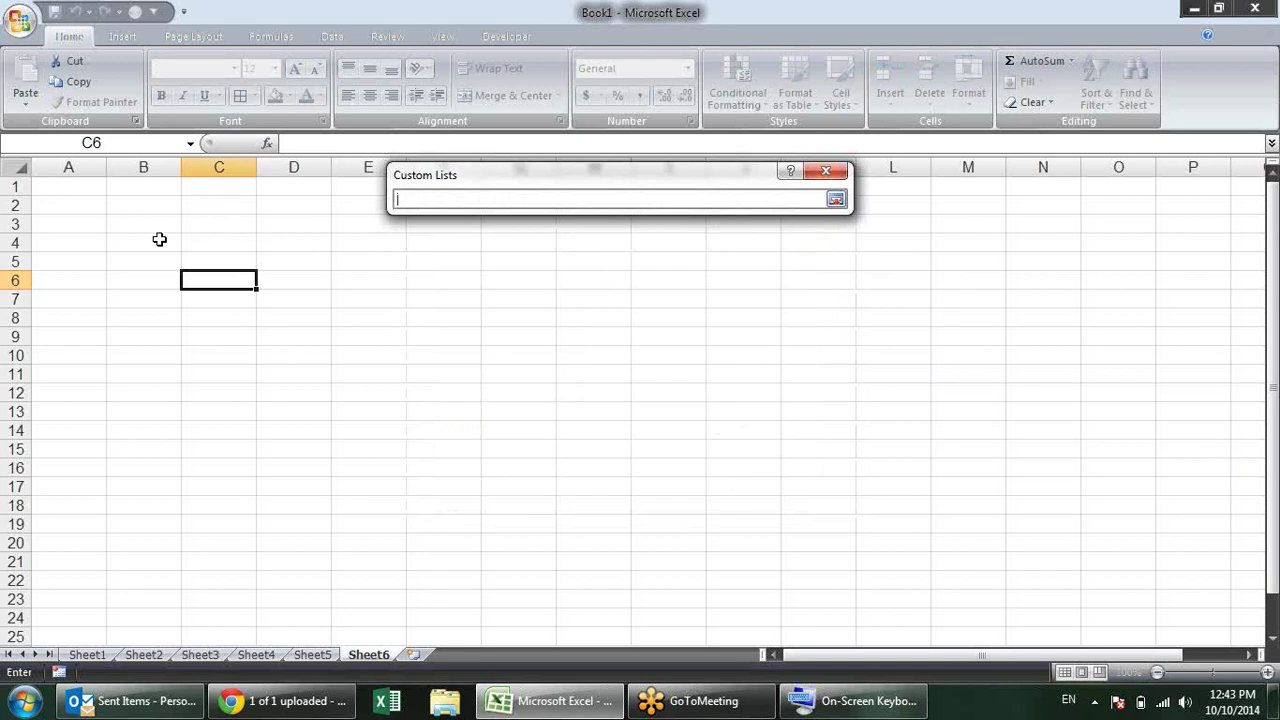
{"action": "left_click_drag", "start_coordinate": [153, 229], "coordinate": [131, 450]}
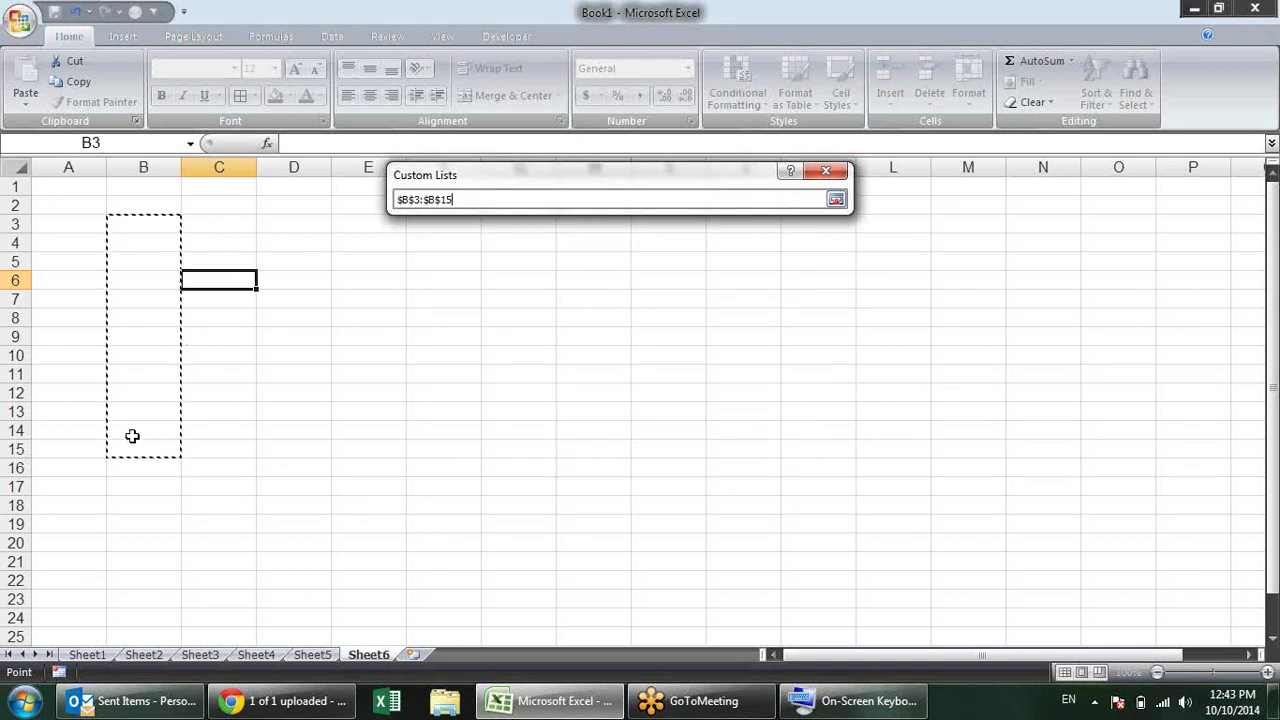
{"action": "left_click", "coordinate": [835, 201]}
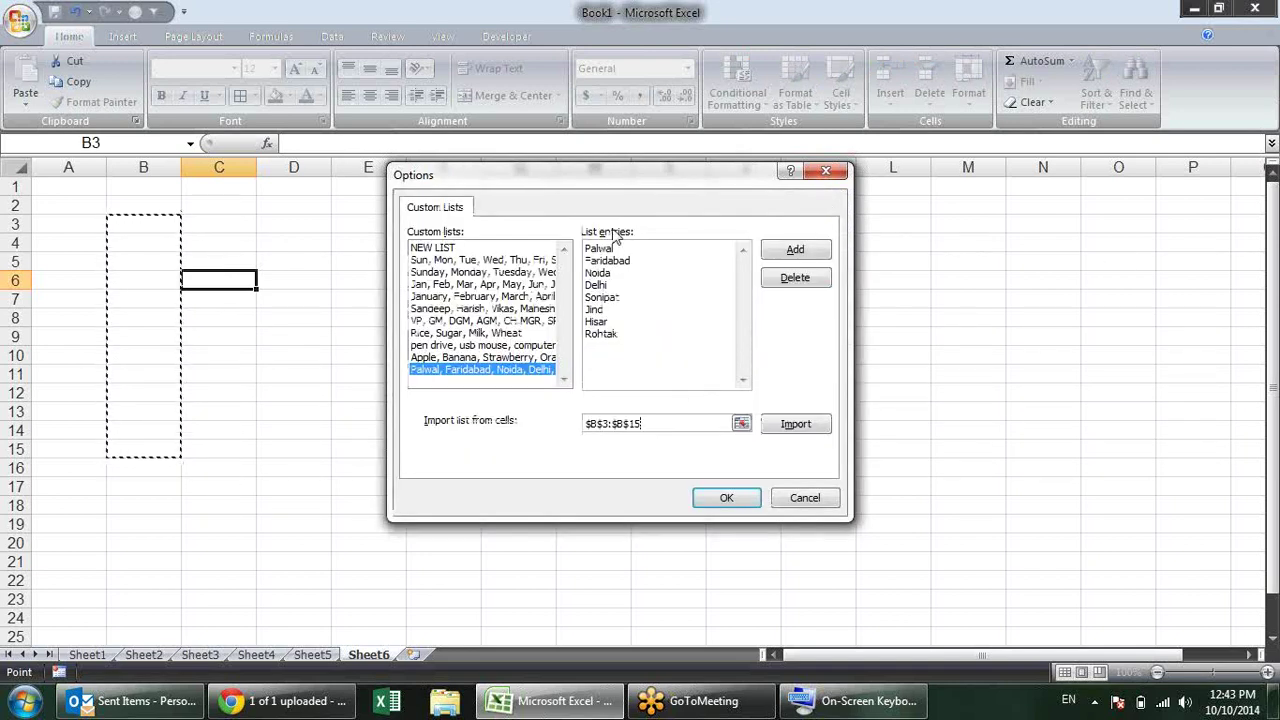
{"action": "left_click", "coordinate": [812, 256]}
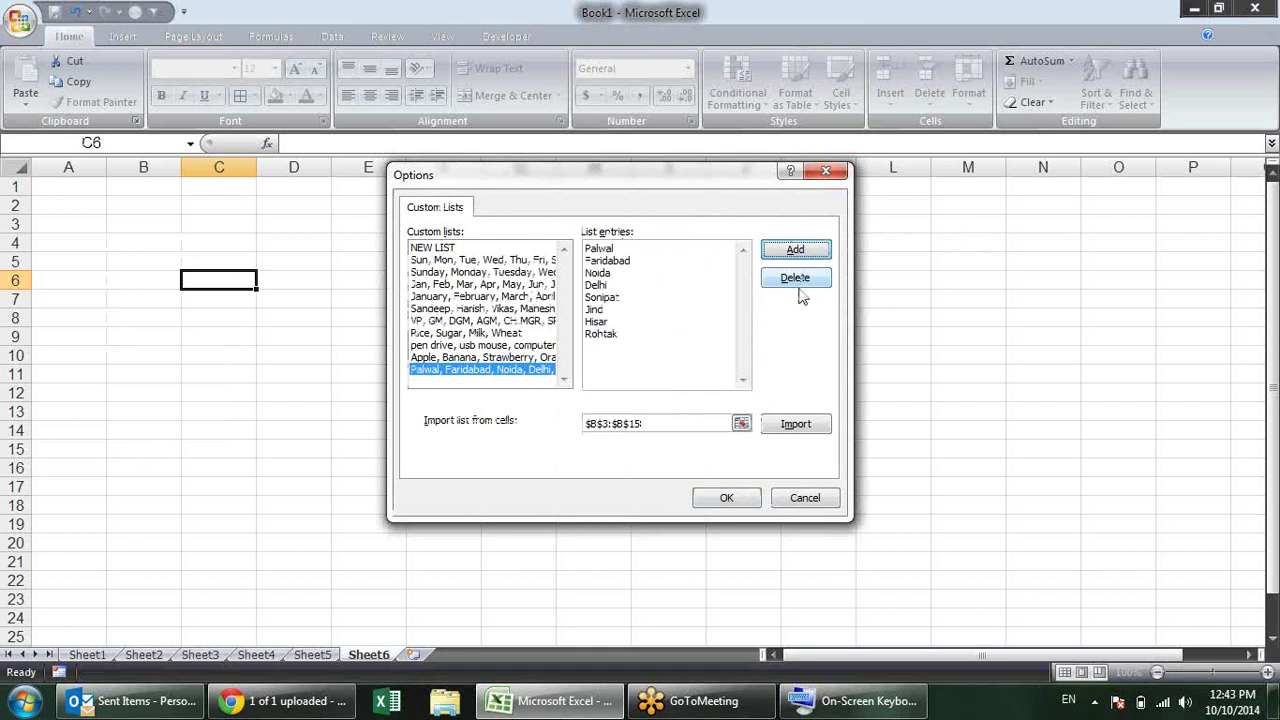
{"action": "left_click", "coordinate": [755, 508]}
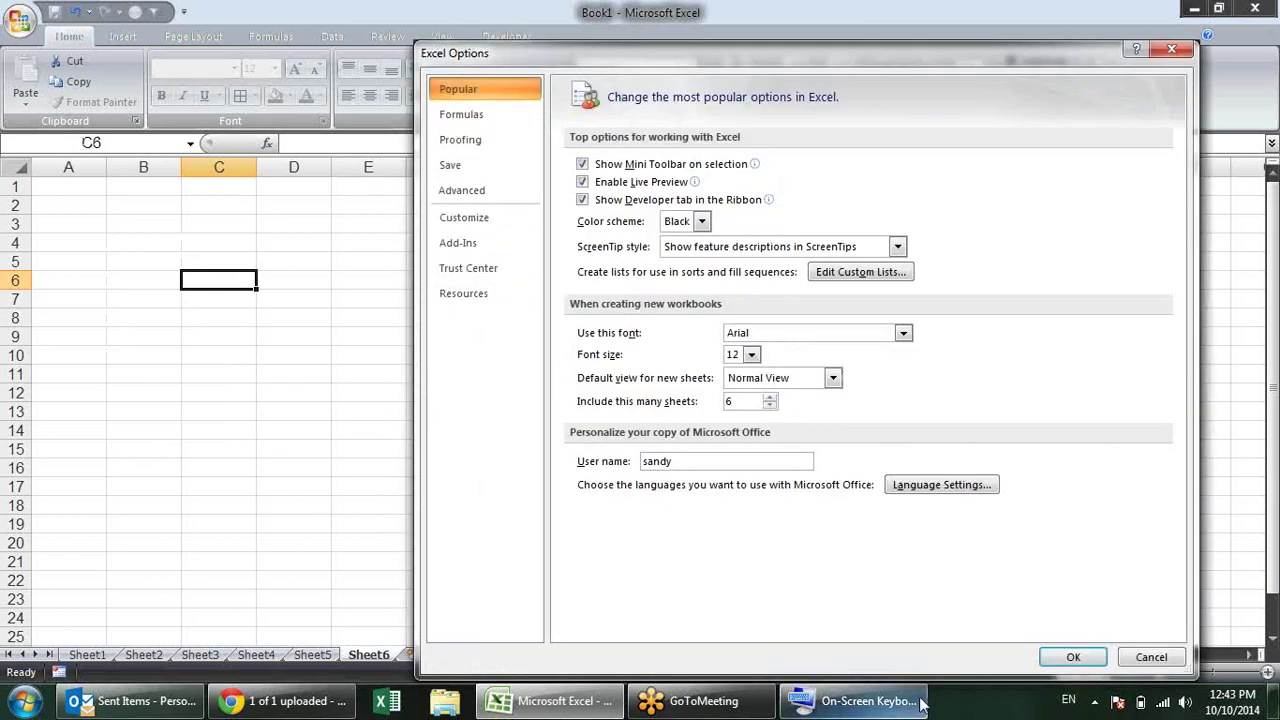
{"action": "left_click", "coordinate": [1046, 655]}
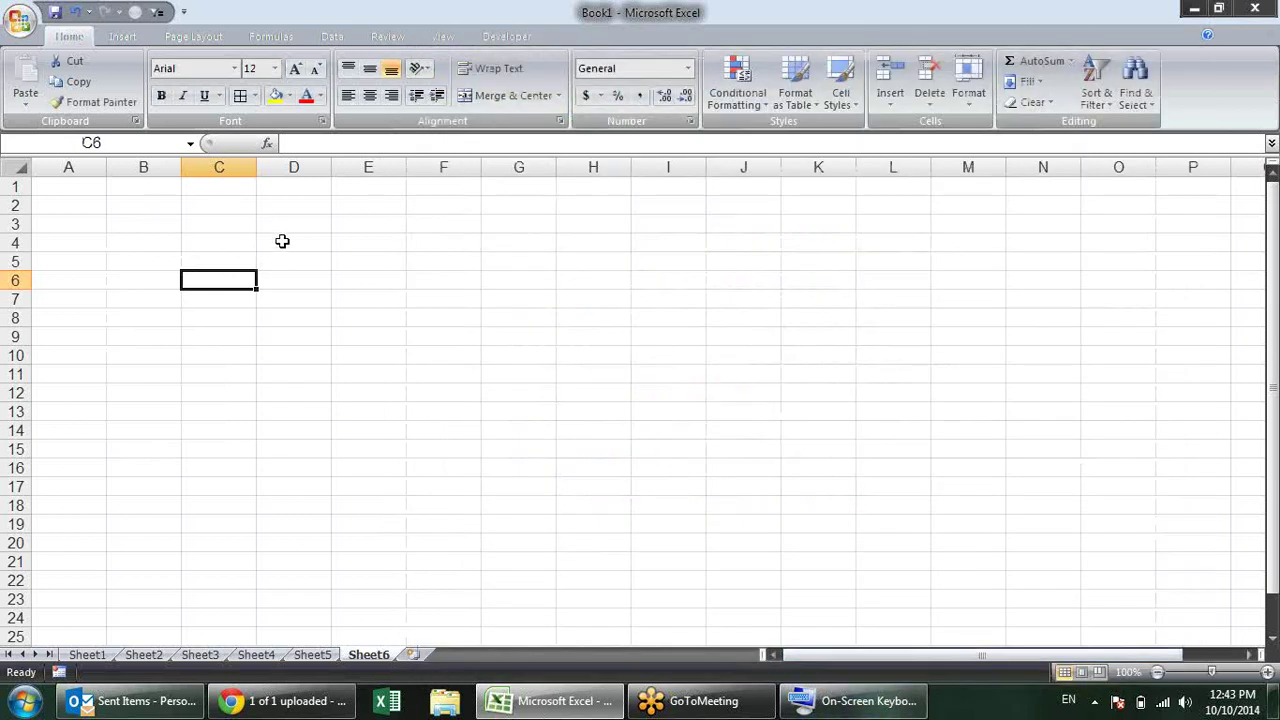
Step: Enter palwal in D4, fill the city series down to D21, and bold rohtak in D11
{"action": "left_click", "coordinate": [289, 241]}
{"action": "type", "text": "paiwa"}
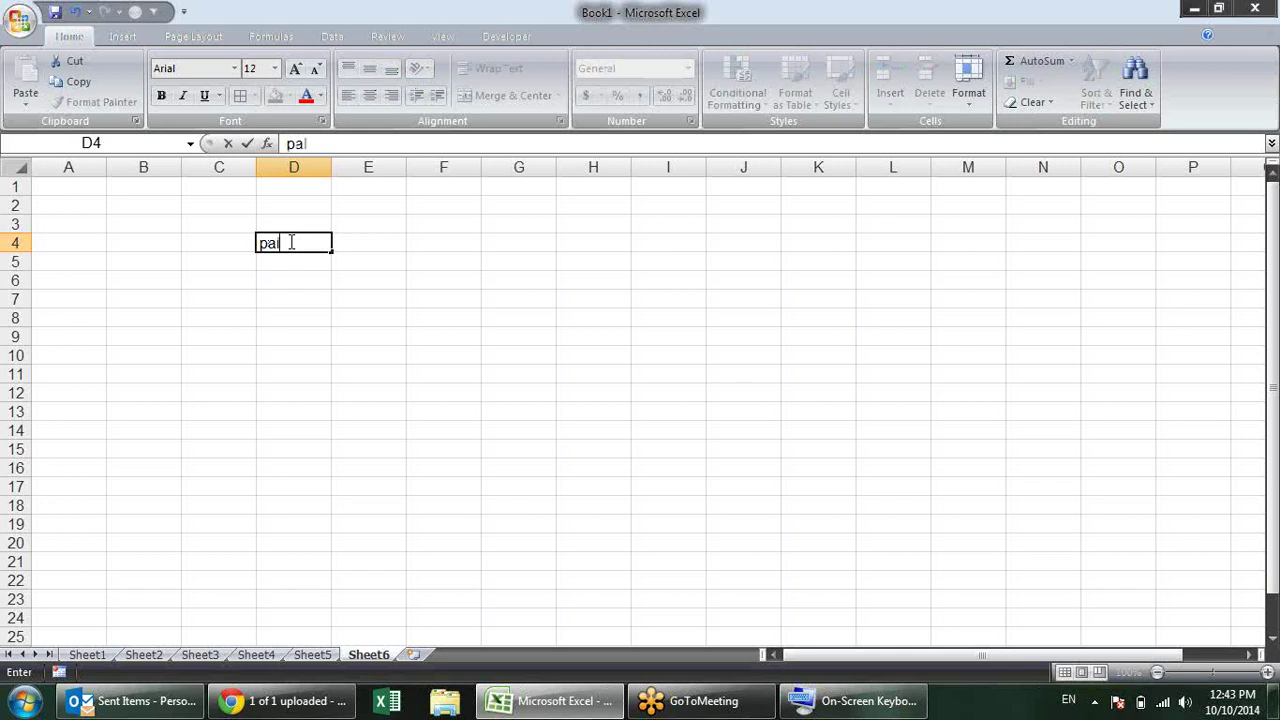
{"action": "type", "text": "l"}
{"action": "key", "text": "Return"}
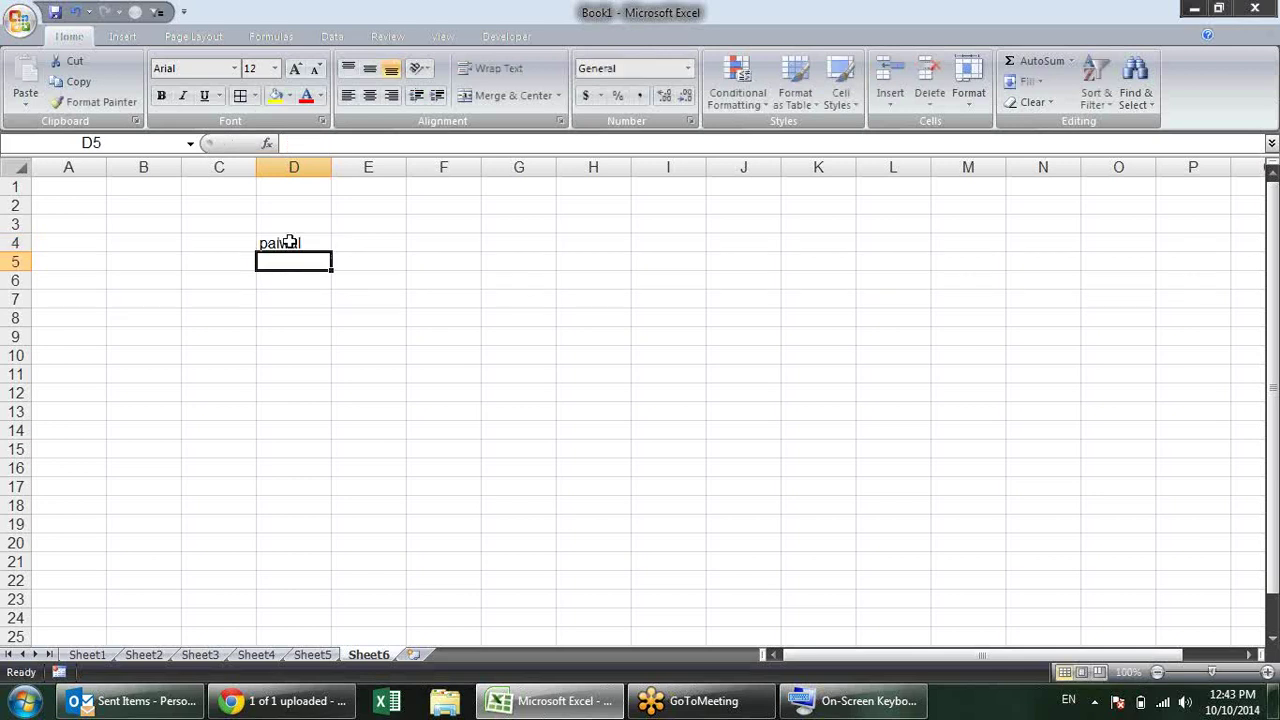
{"action": "left_click", "coordinate": [318, 246]}
{"action": "left_click_drag", "start_coordinate": [333, 253], "coordinate": [317, 568]}
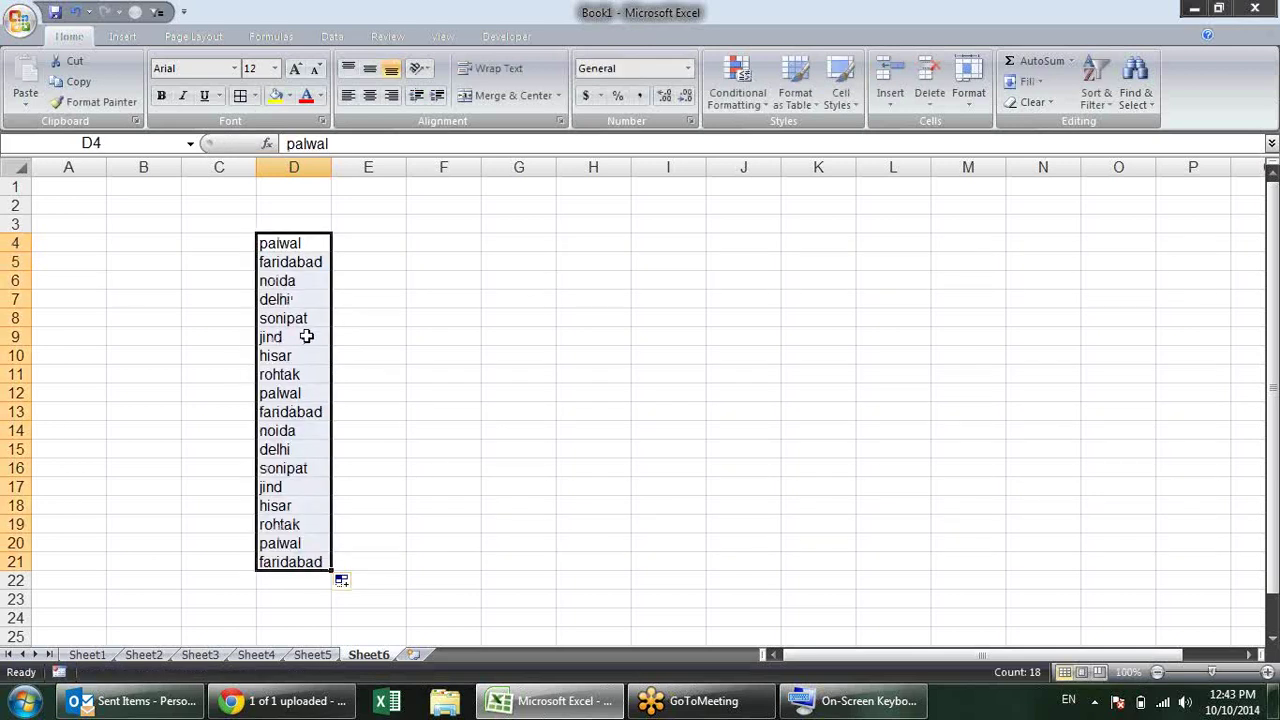
{"action": "left_click", "coordinate": [310, 380]}
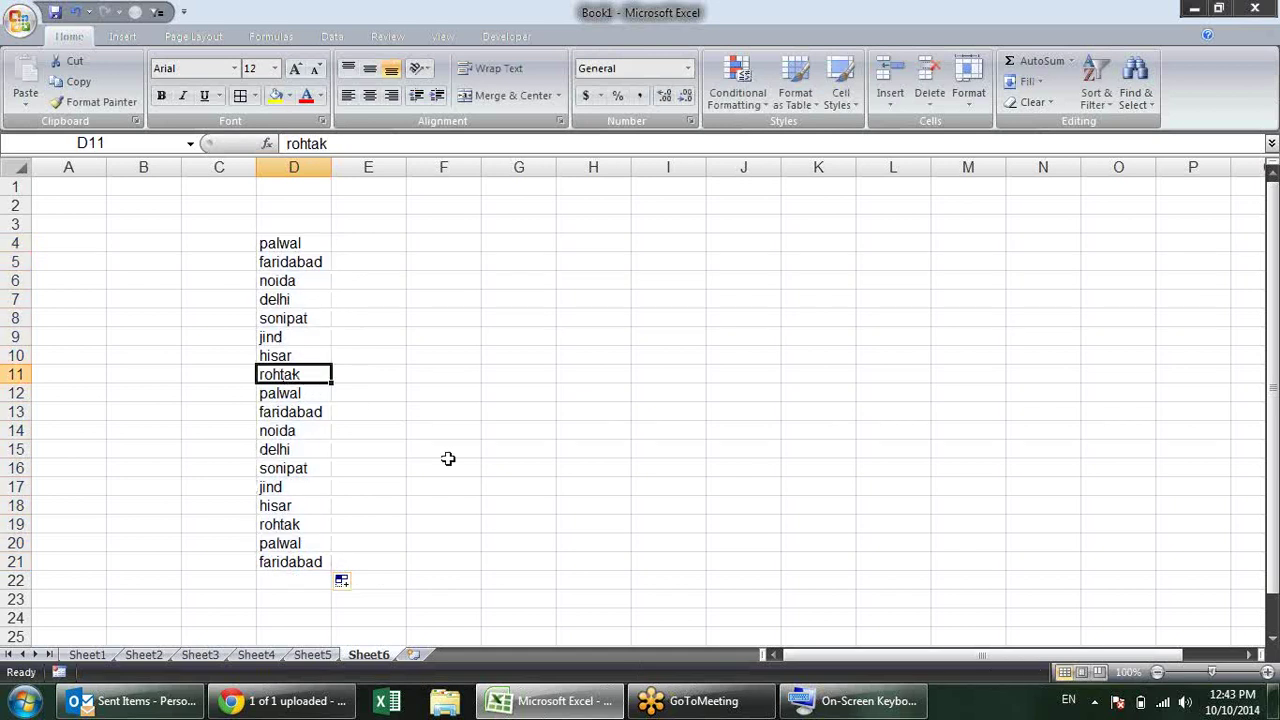
{"action": "key", "text": "ctrl+b"}
Step: Clear the filled city names from D4:D21
{"action": "left_click", "coordinate": [547, 514]}
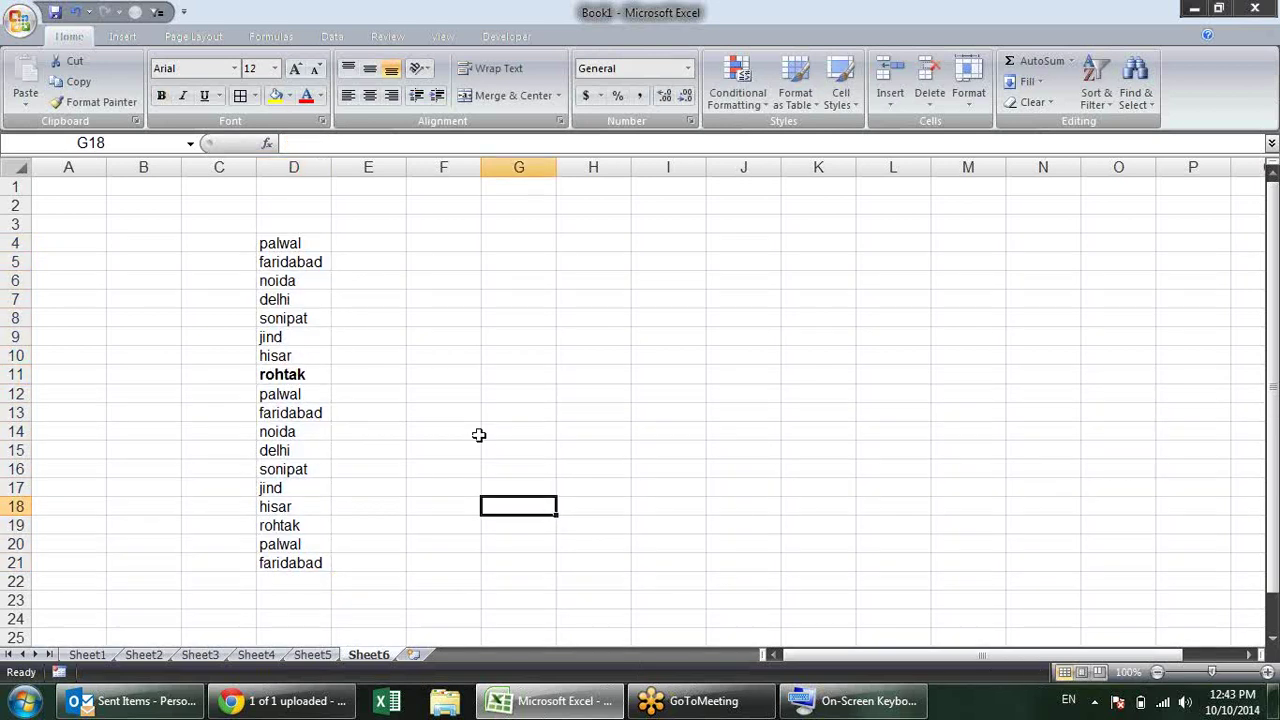
{"action": "left_click_drag", "start_coordinate": [328, 240], "coordinate": [325, 563]}
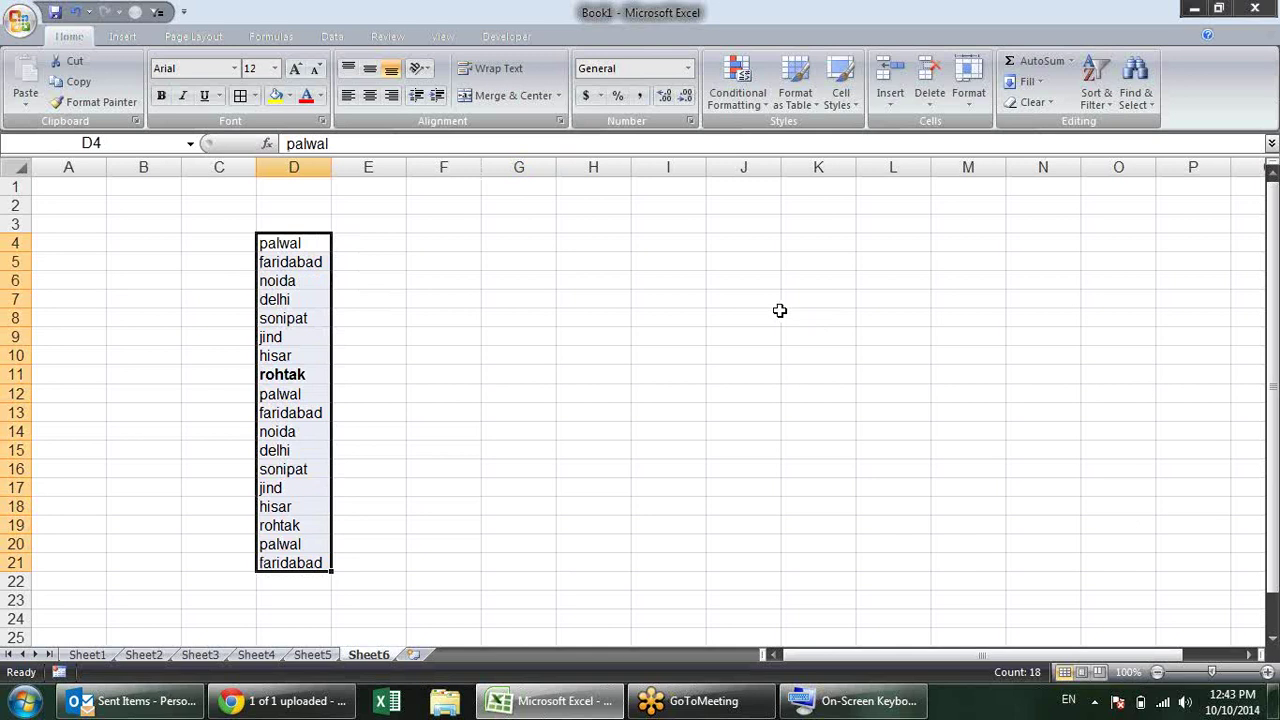
{"action": "key", "text": "Delete"}
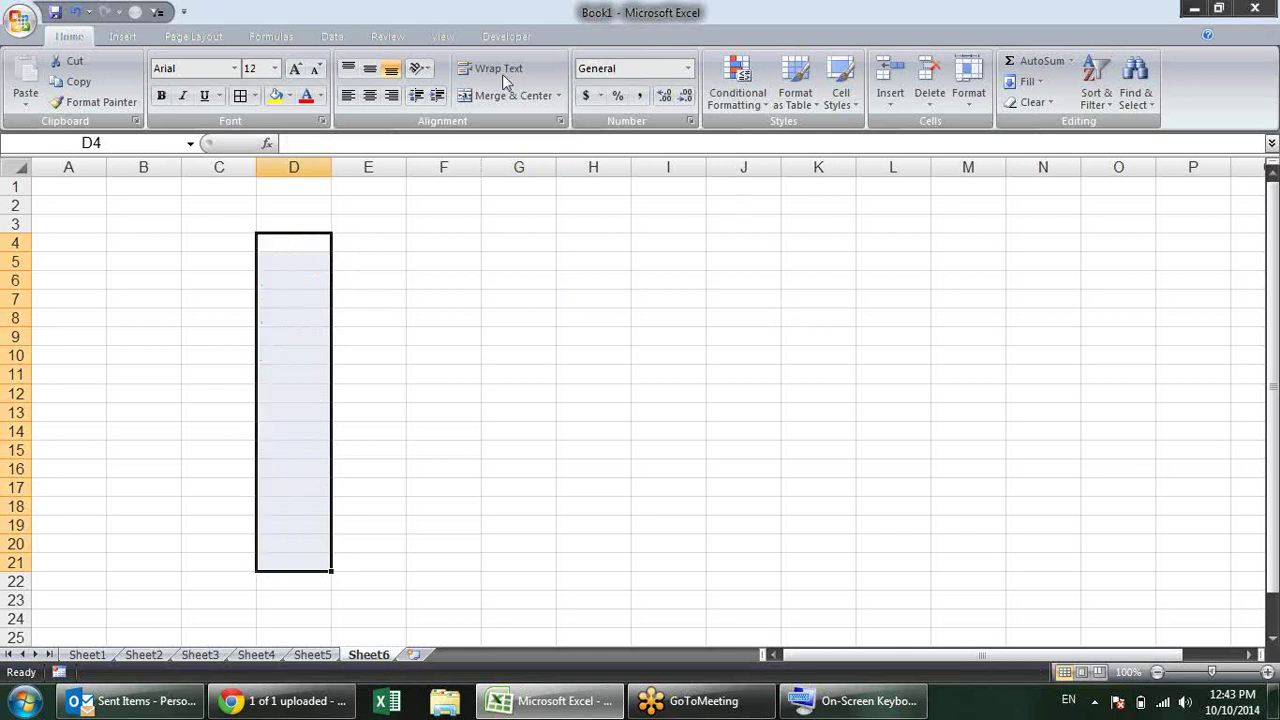
{"action": "left_click", "coordinate": [402, 284]}
Step: View the Formulas page of Excel Options and close it without changes
{"action": "left_click", "coordinate": [20, 20]}
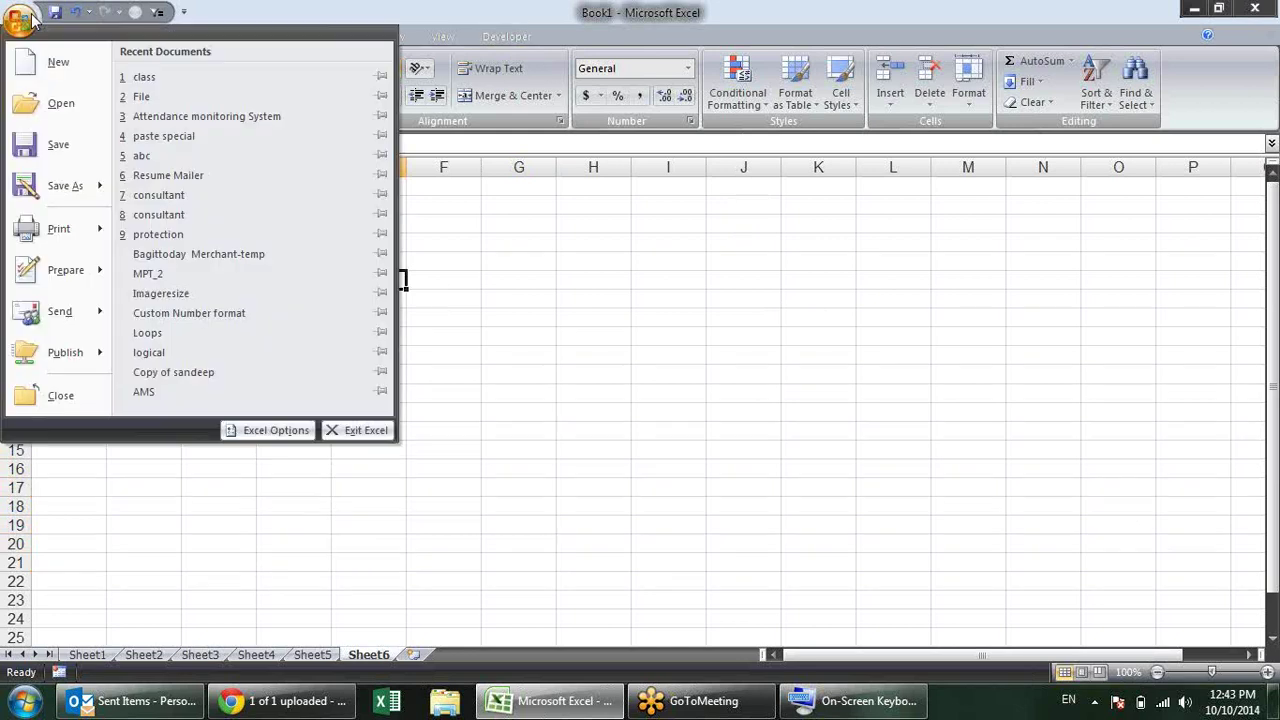
{"action": "left_click", "coordinate": [273, 430]}
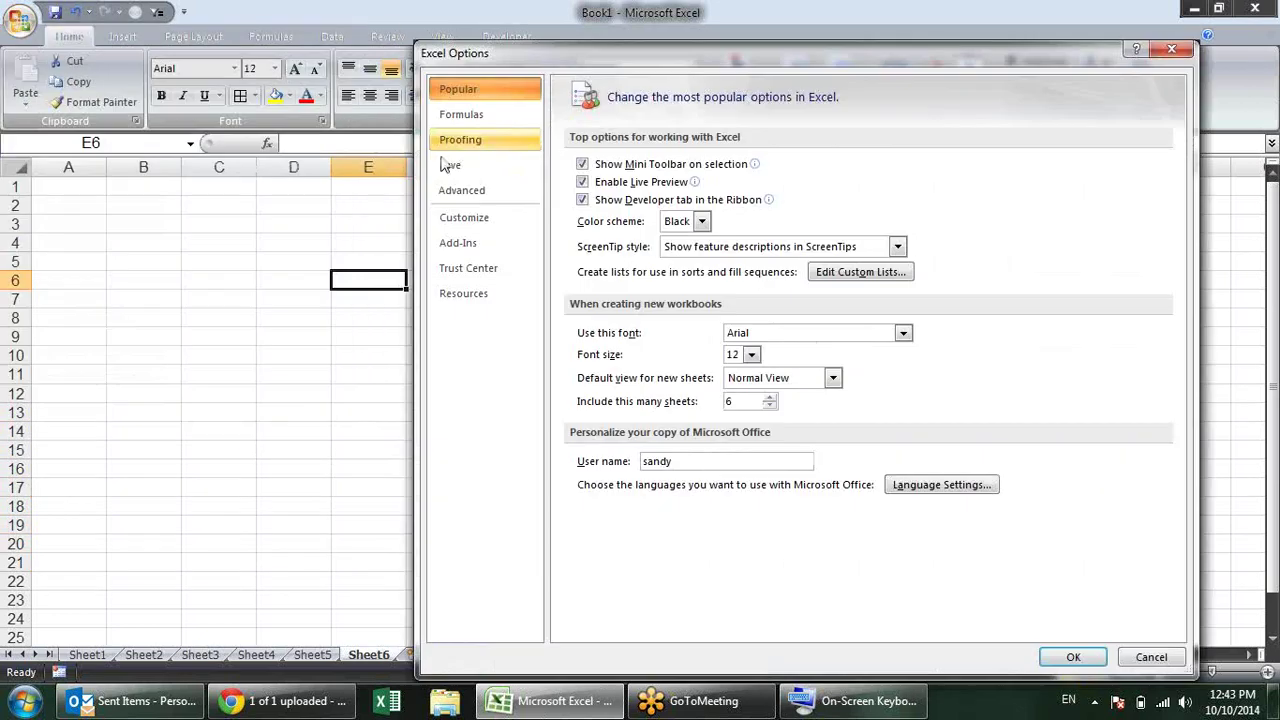
{"action": "left_click", "coordinate": [458, 114]}
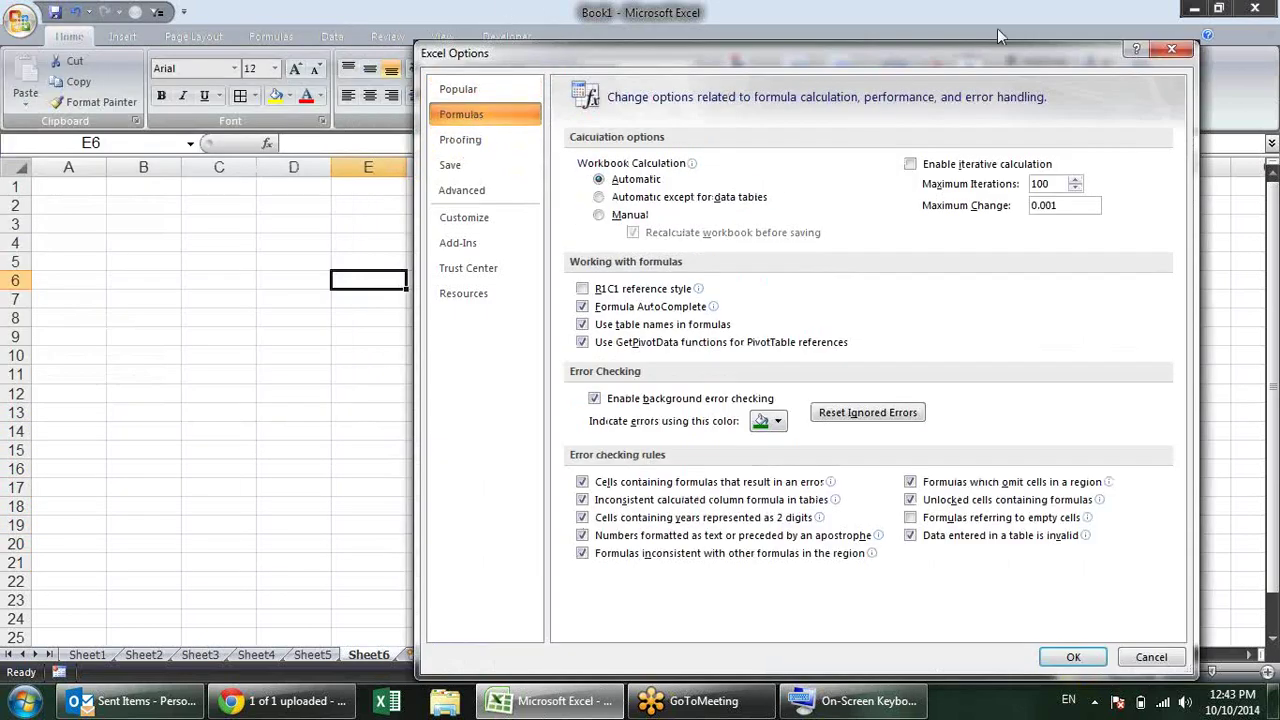
{"action": "left_click", "coordinate": [1183, 52]}
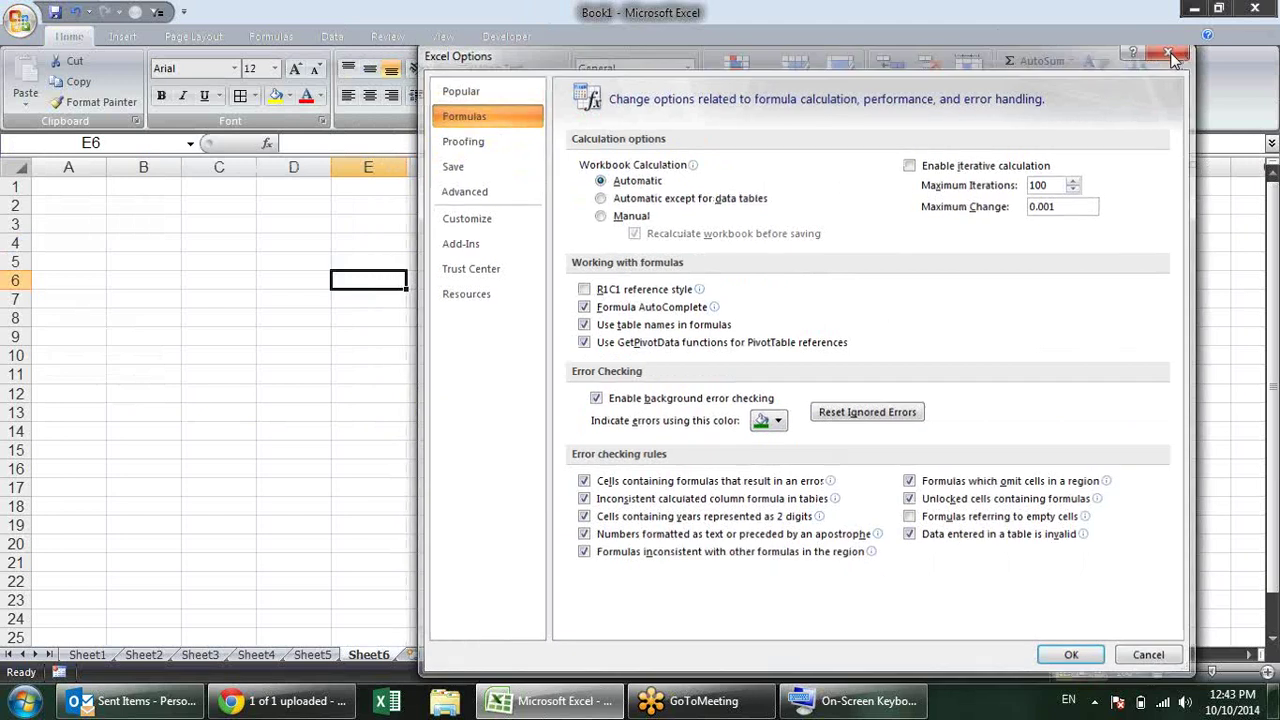
Step: Enter 10, 12 and 23 in D2:D4, AutoSum them in D5, and bold the total
{"action": "left_click", "coordinate": [294, 211]}
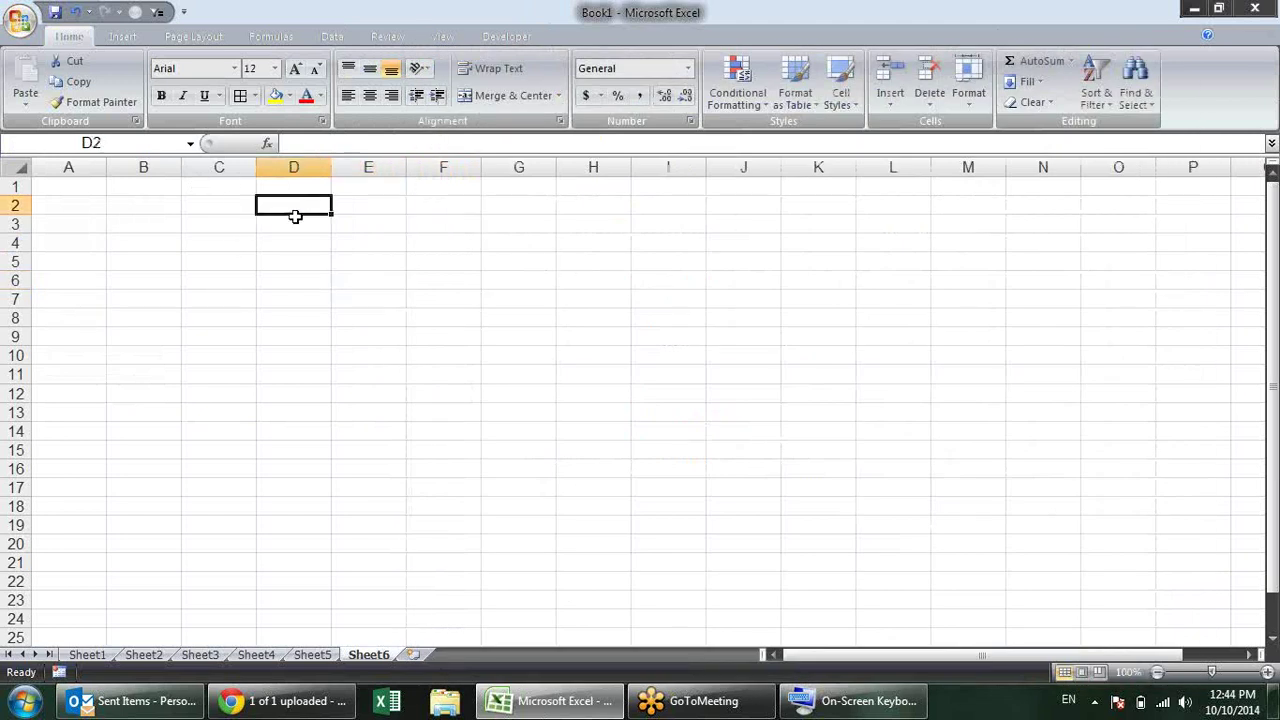
{"action": "type", "text": "10"}
{"action": "key", "text": "Return"}
{"action": "type", "text": "12"}
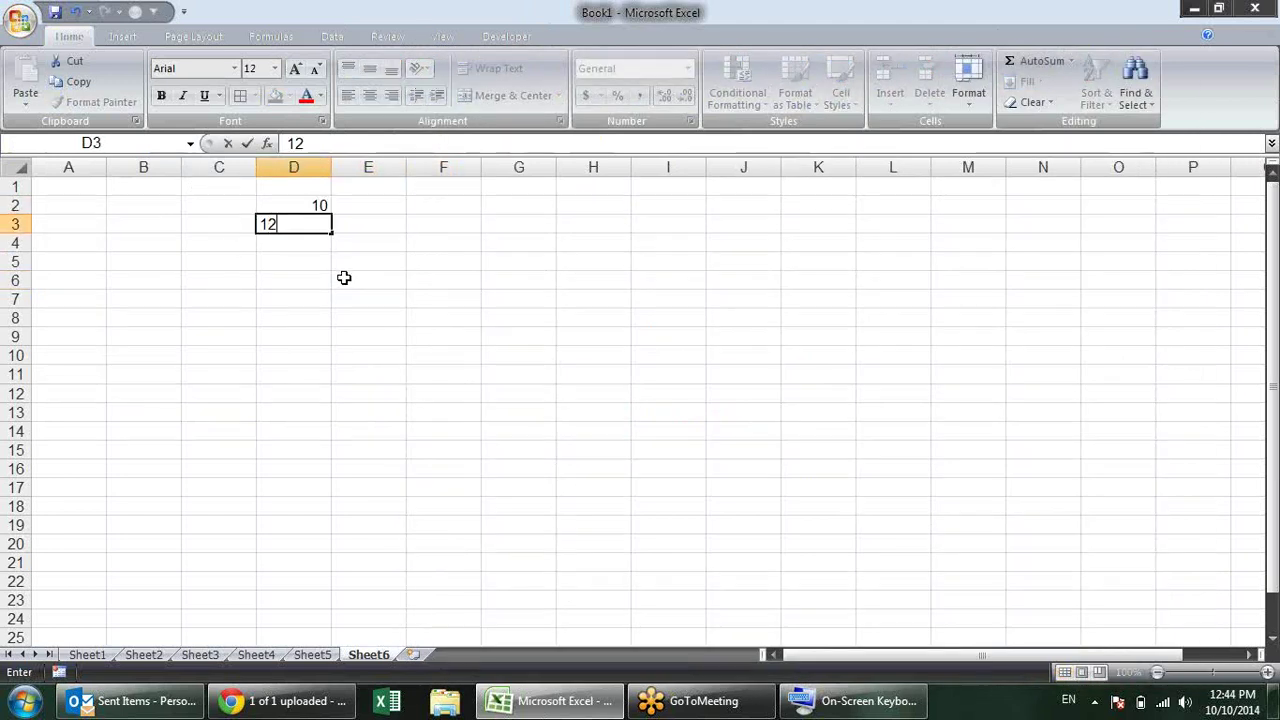
{"action": "key", "text": "Return"}
{"action": "type", "text": "23"}
{"action": "key", "text": "Return"}
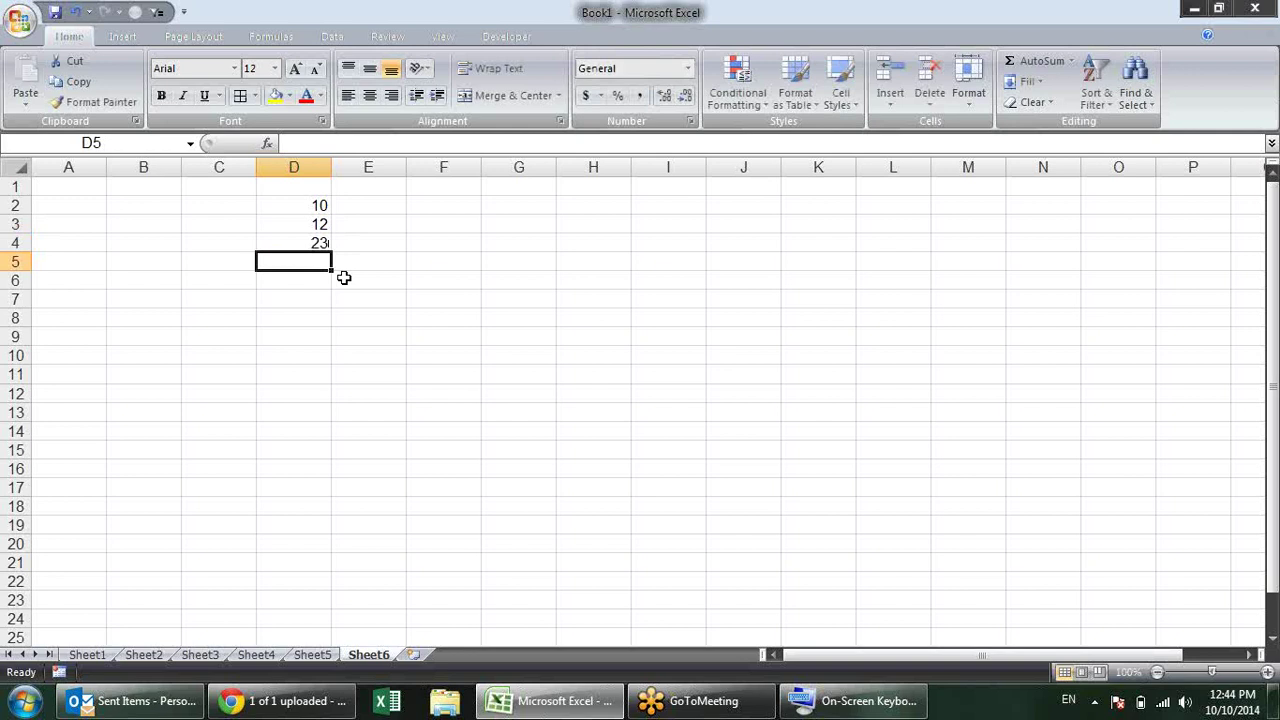
{"action": "key", "text": "alt+equal"}
{"action": "key", "text": "Return"}
{"action": "key", "text": "Up"}
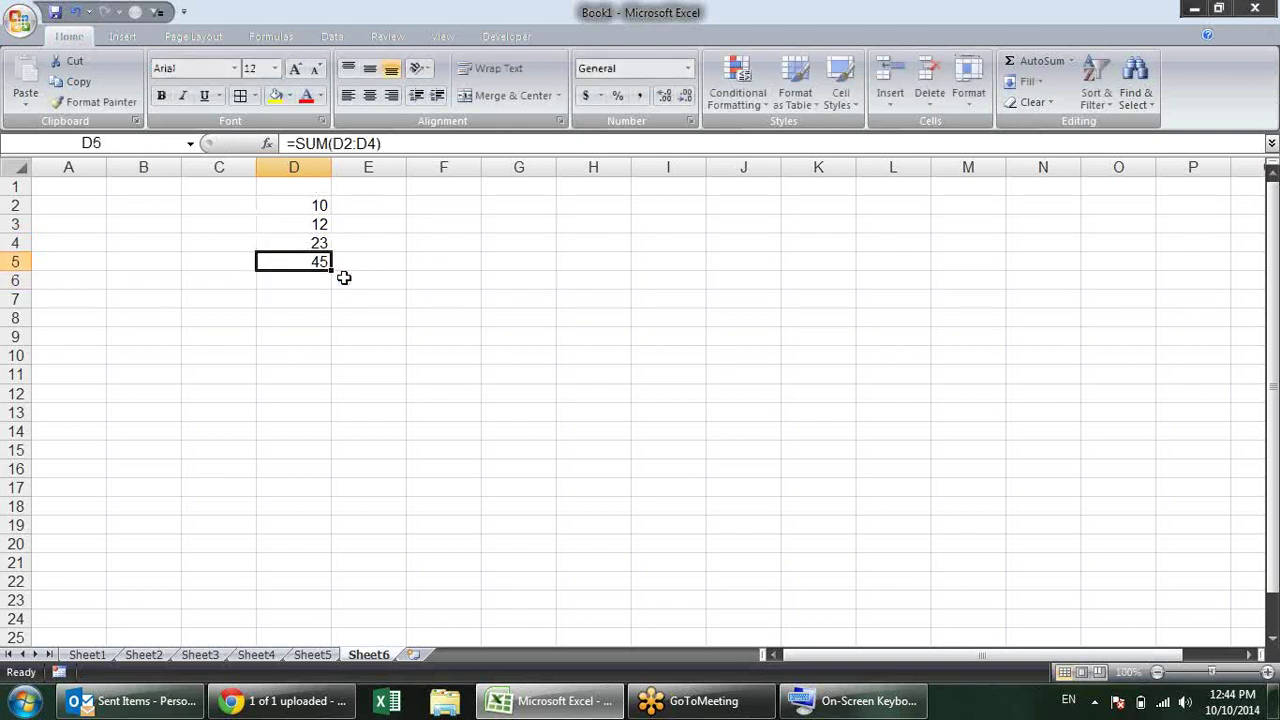
{"action": "key", "text": "ctrl+b"}
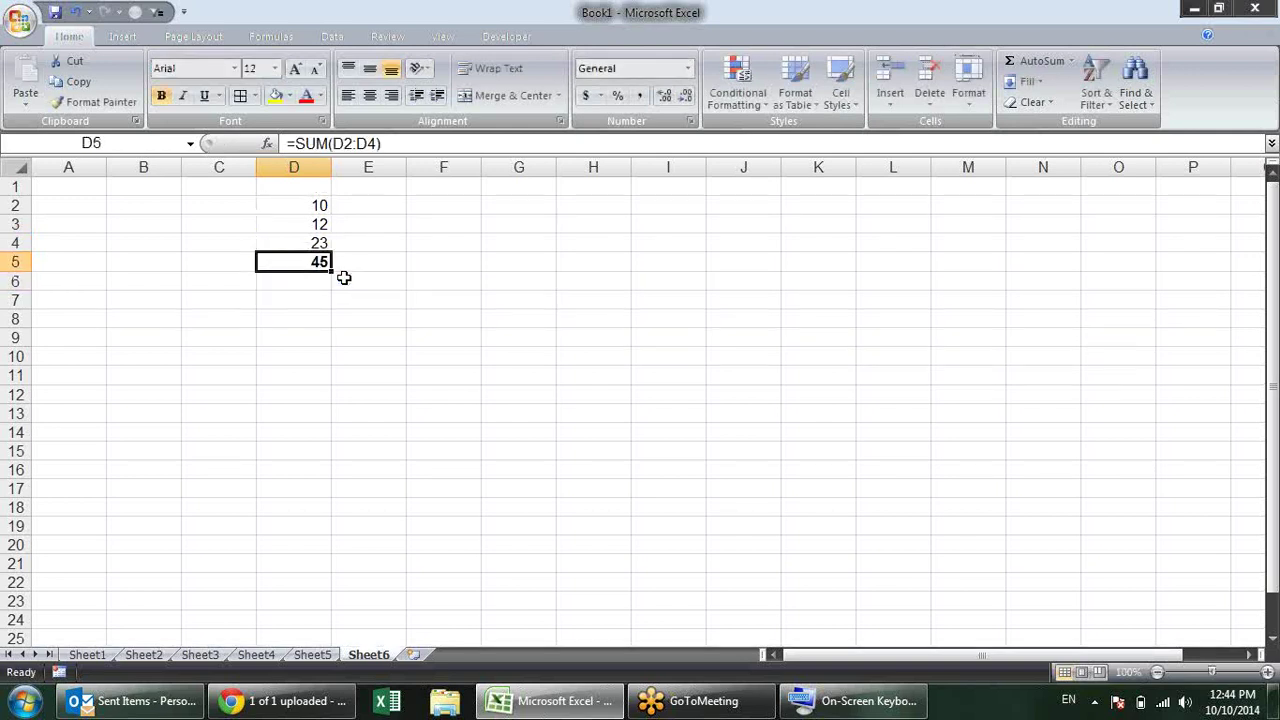
Step: Change D3 to 45 and D2 to 25 so the total becomes 93
{"action": "key", "text": "Up"}
{"action": "key", "text": "Up"}
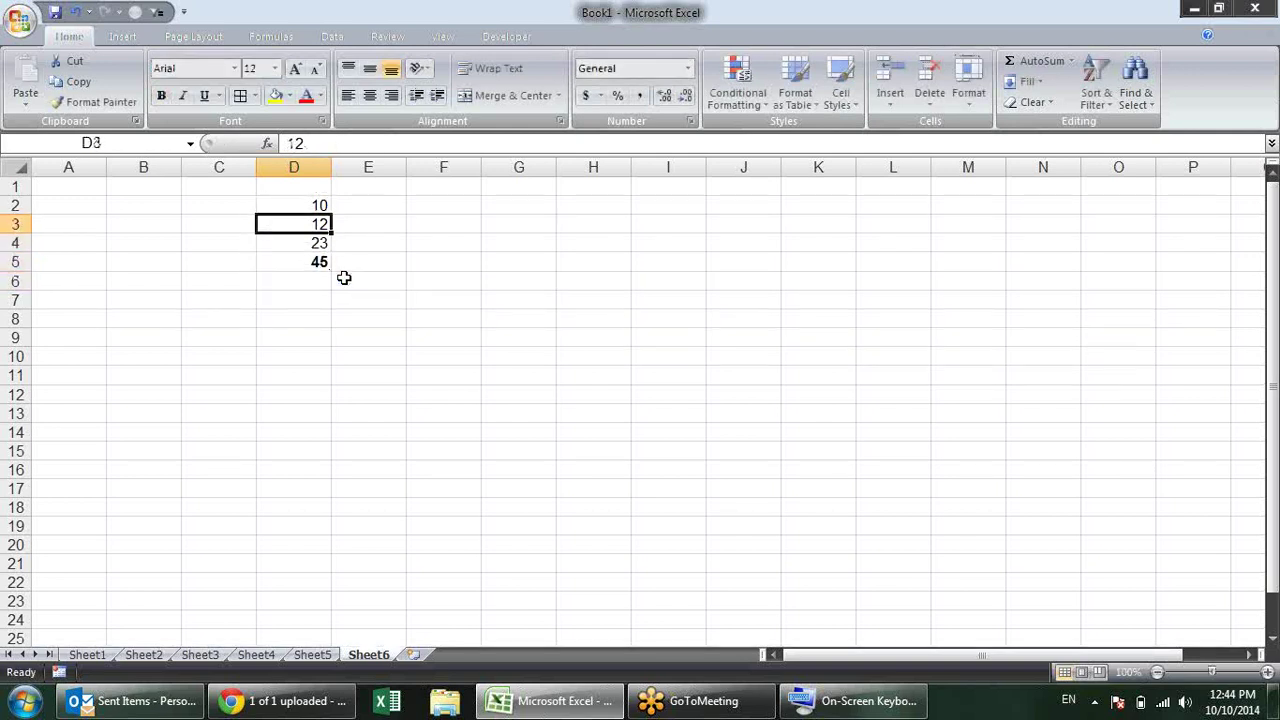
{"action": "type", "text": "45"}
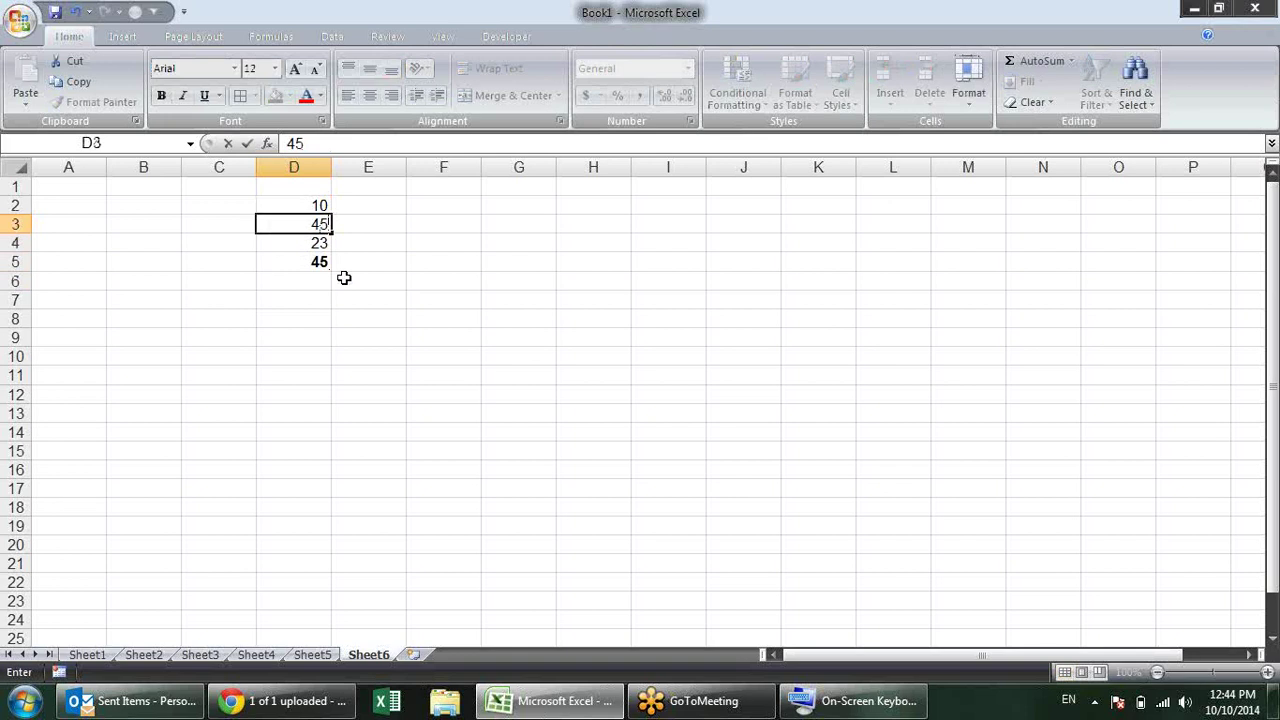
{"action": "key", "text": "Return"}
{"action": "key", "text": "Up"}
{"action": "key", "text": "Up"}
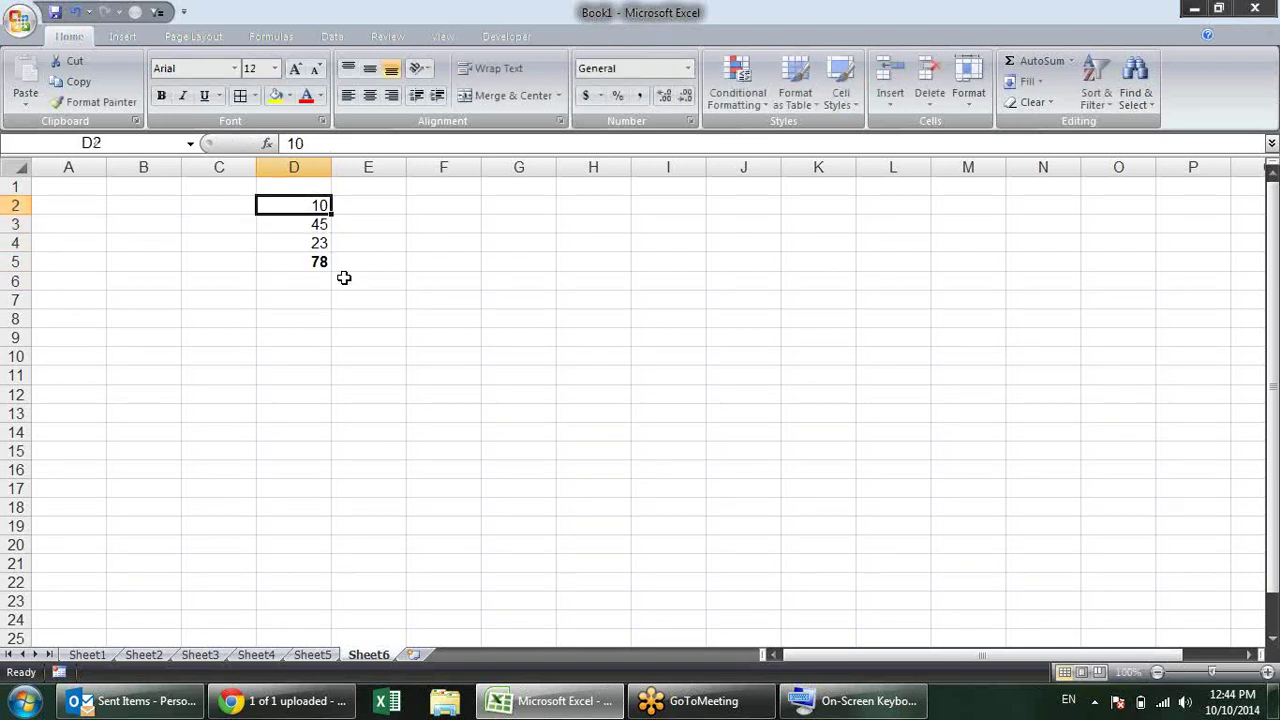
{"action": "type", "text": "25"}
{"action": "key", "text": "Return"}
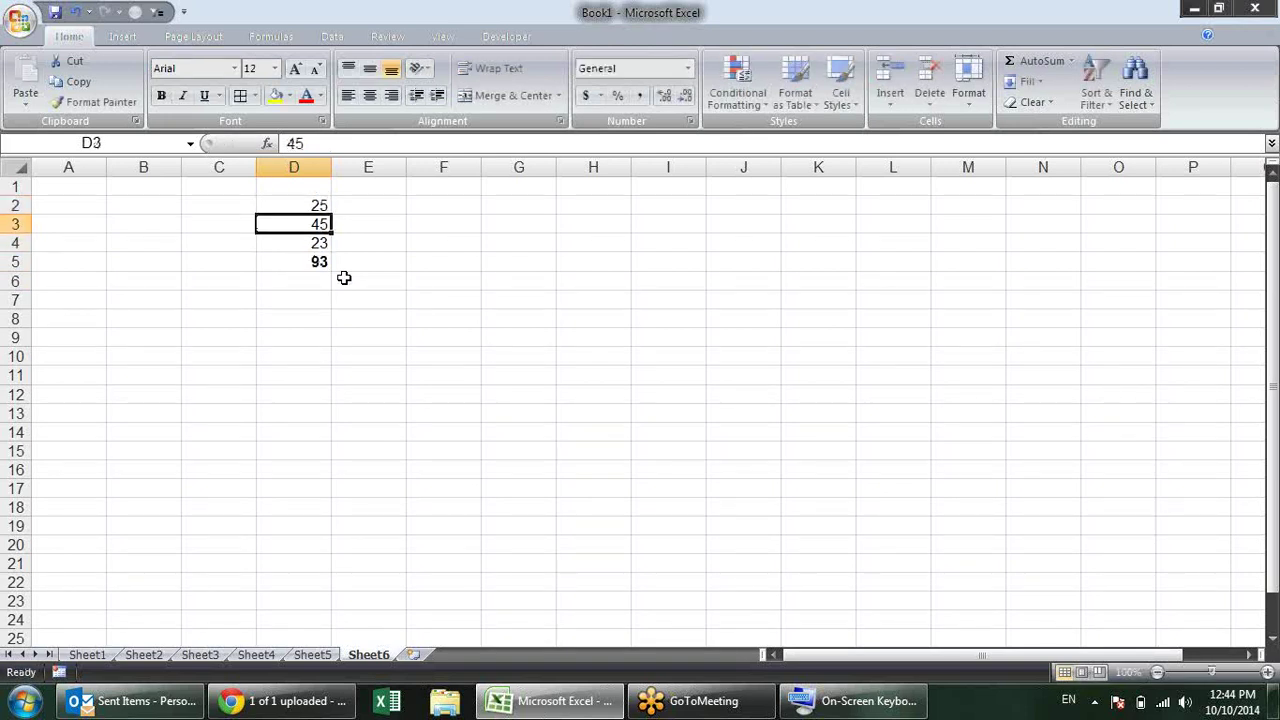
Step: Check the D5 =SUM(D2:D4) formula and glance at D3's Format Cells dialog
{"action": "left_click", "coordinate": [318, 260]}
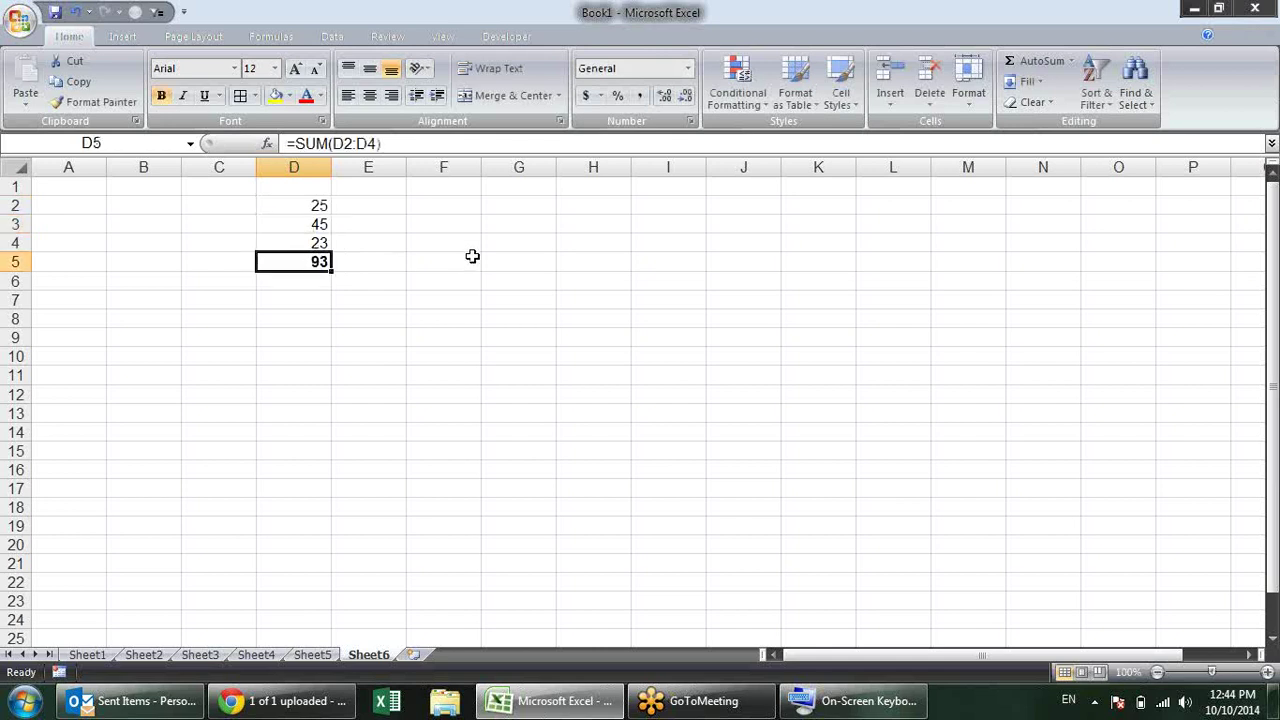
{"action": "left_click", "coordinate": [305, 222]}
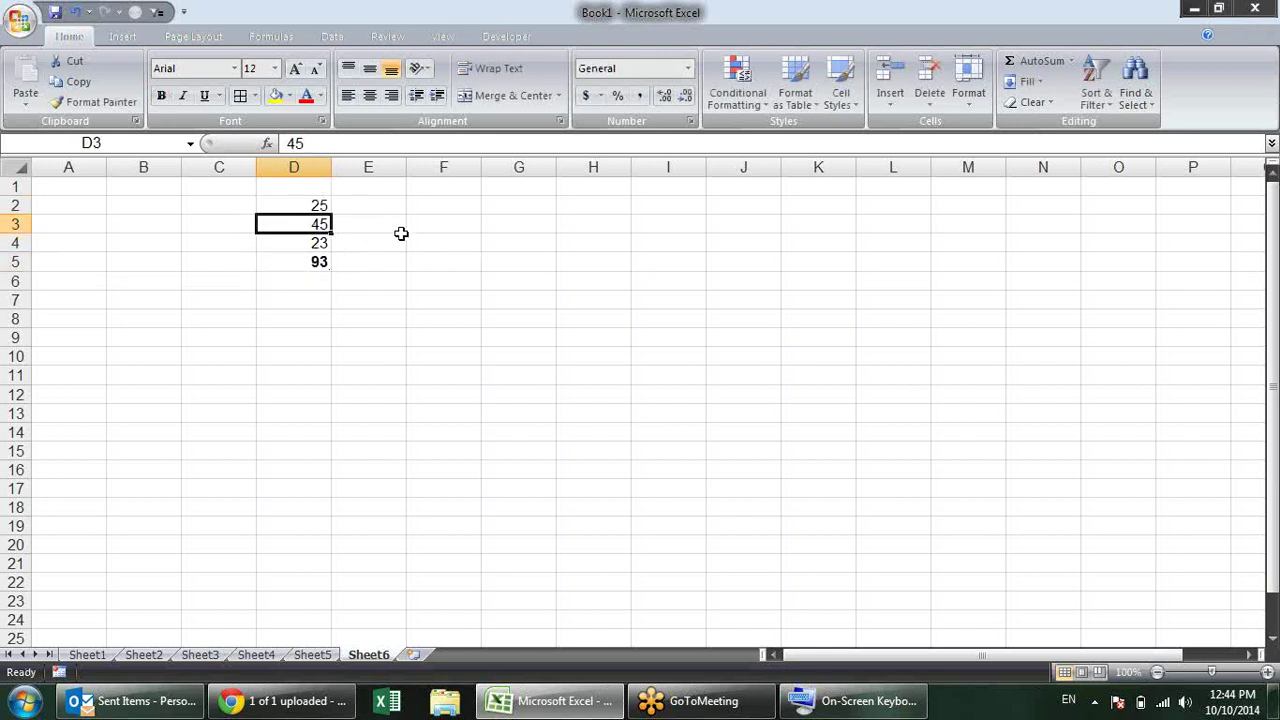
{"action": "key", "text": "ctrl+1"}
{"action": "key", "text": "Escape"}
Step: Set workbook calculation to Manual in Excel Options' Formulas page
{"action": "key", "text": "alt+t"}
{"action": "key", "text": "o"}
{"action": "left_click", "coordinate": [512, 116]}
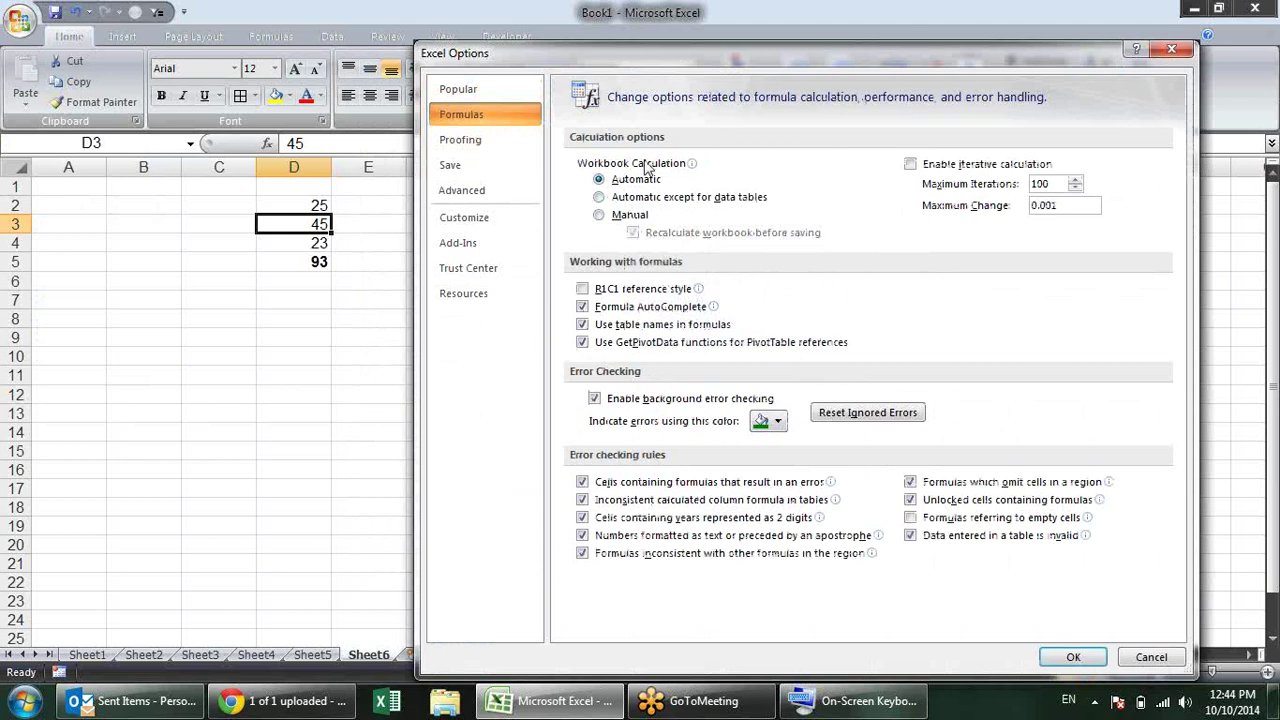
{"action": "left_click", "coordinate": [600, 216]}
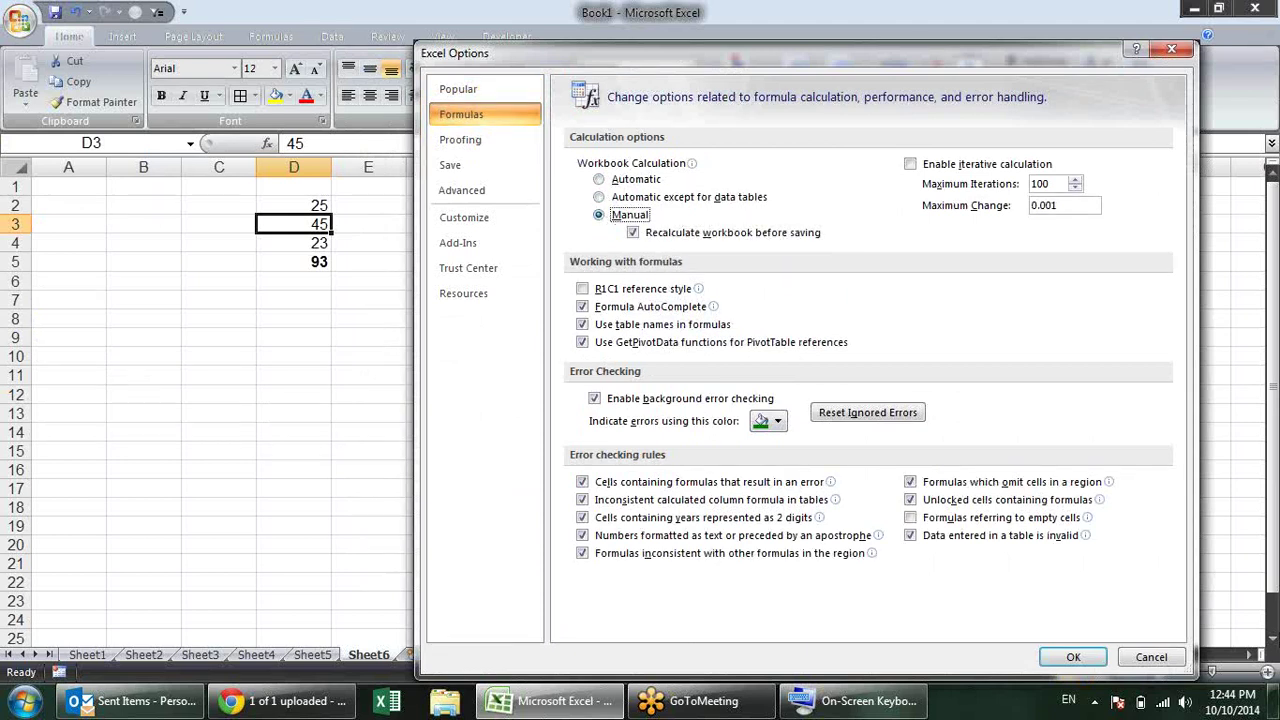
{"action": "left_click", "coordinate": [1073, 657]}
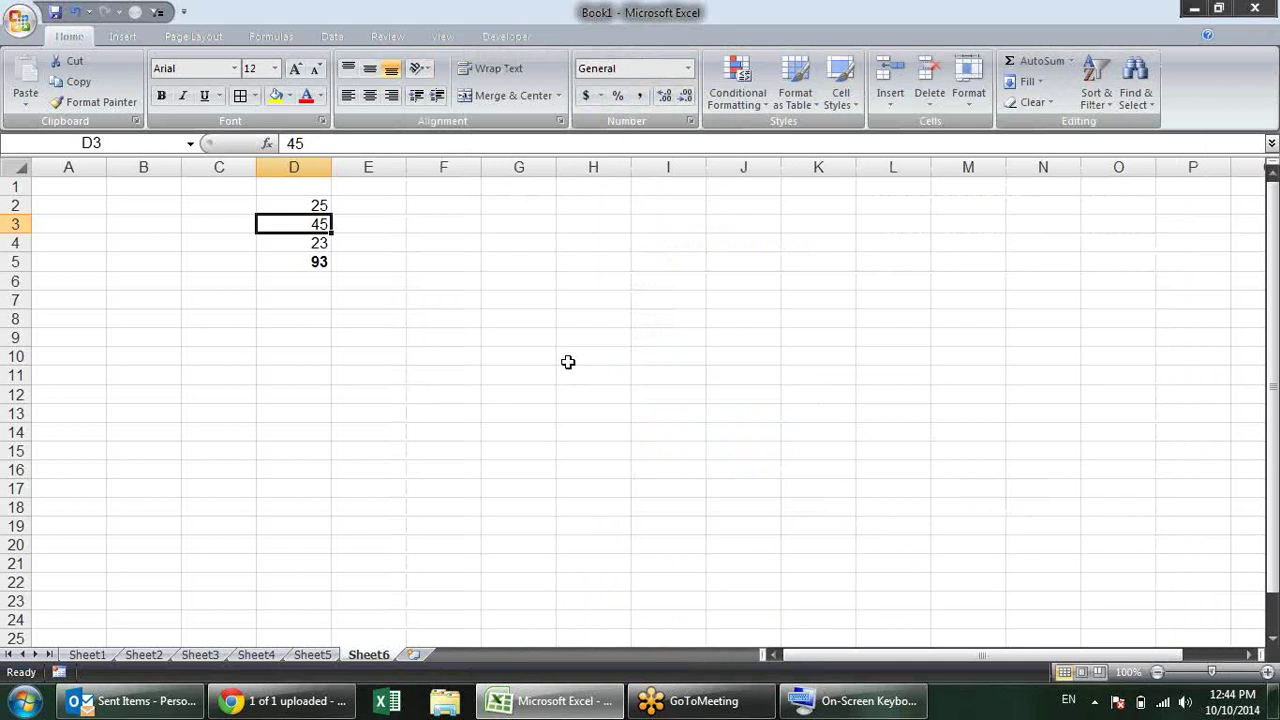
Step: Enter 50 in D3 and 1000 in D2 while the total stays at 93
{"action": "type", "text": "50"}
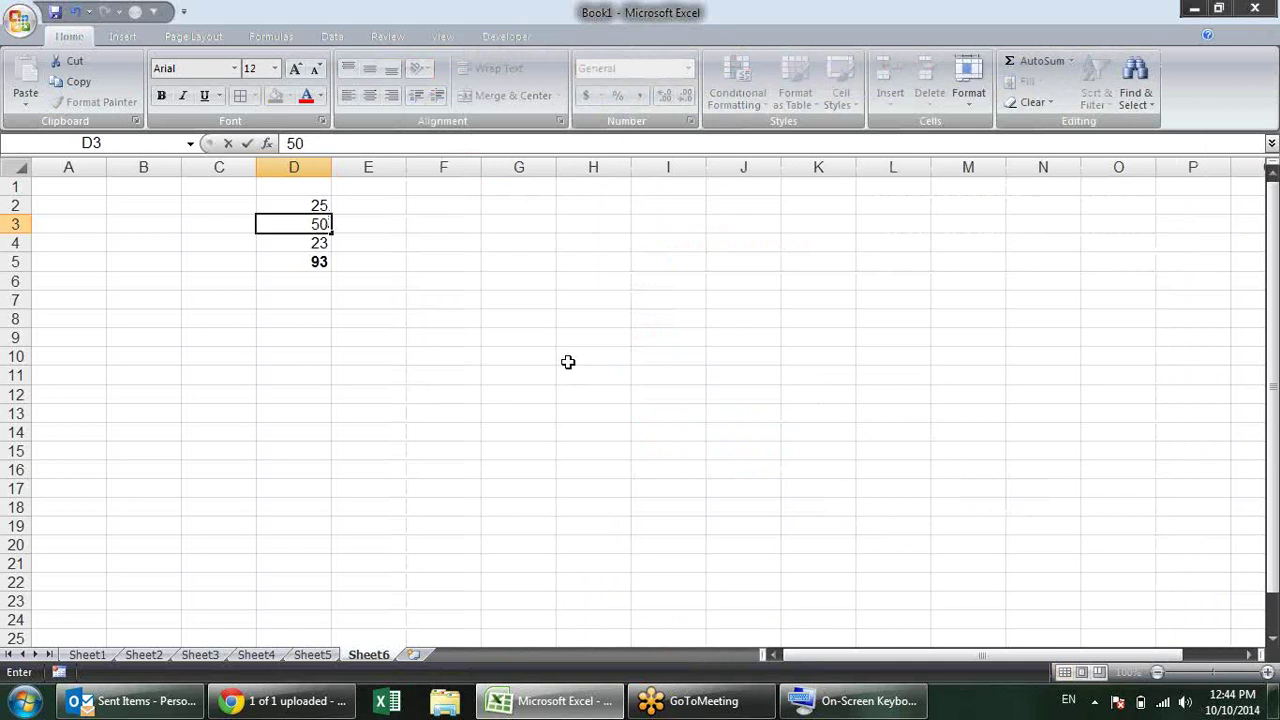
{"action": "key", "text": "Return"}
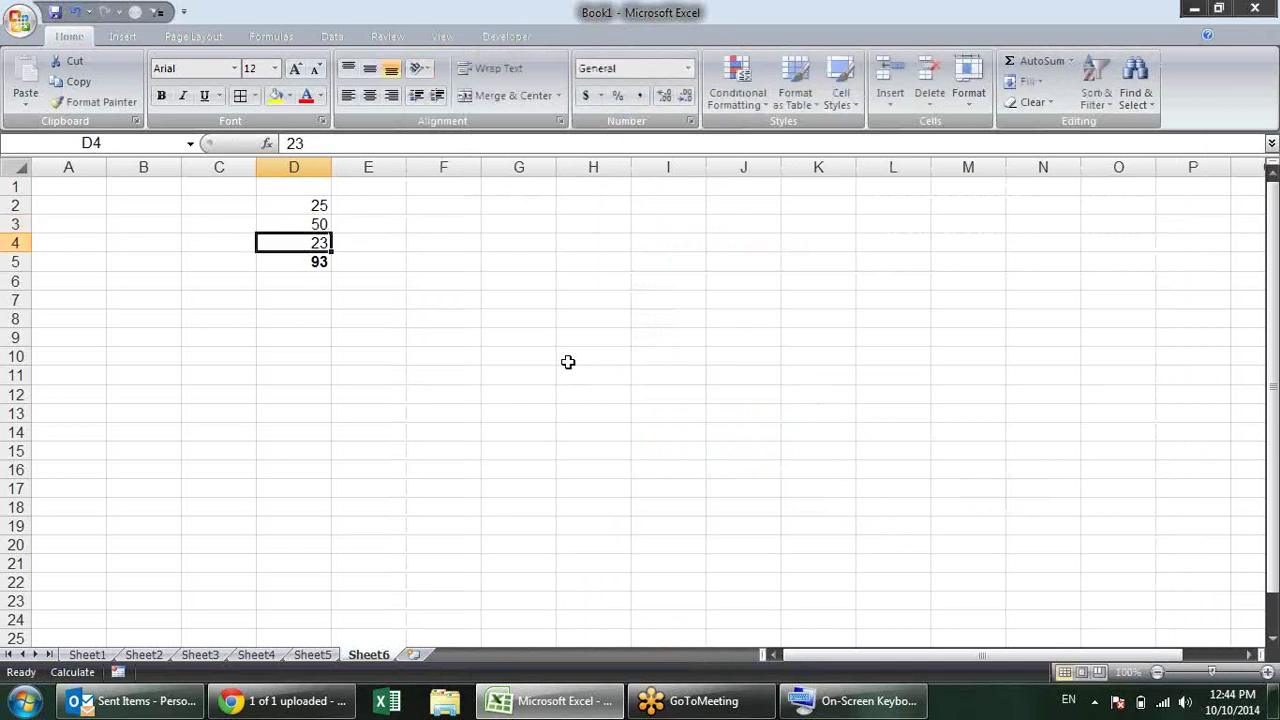
{"action": "key", "text": "Up"}
{"action": "key", "text": "Up"}
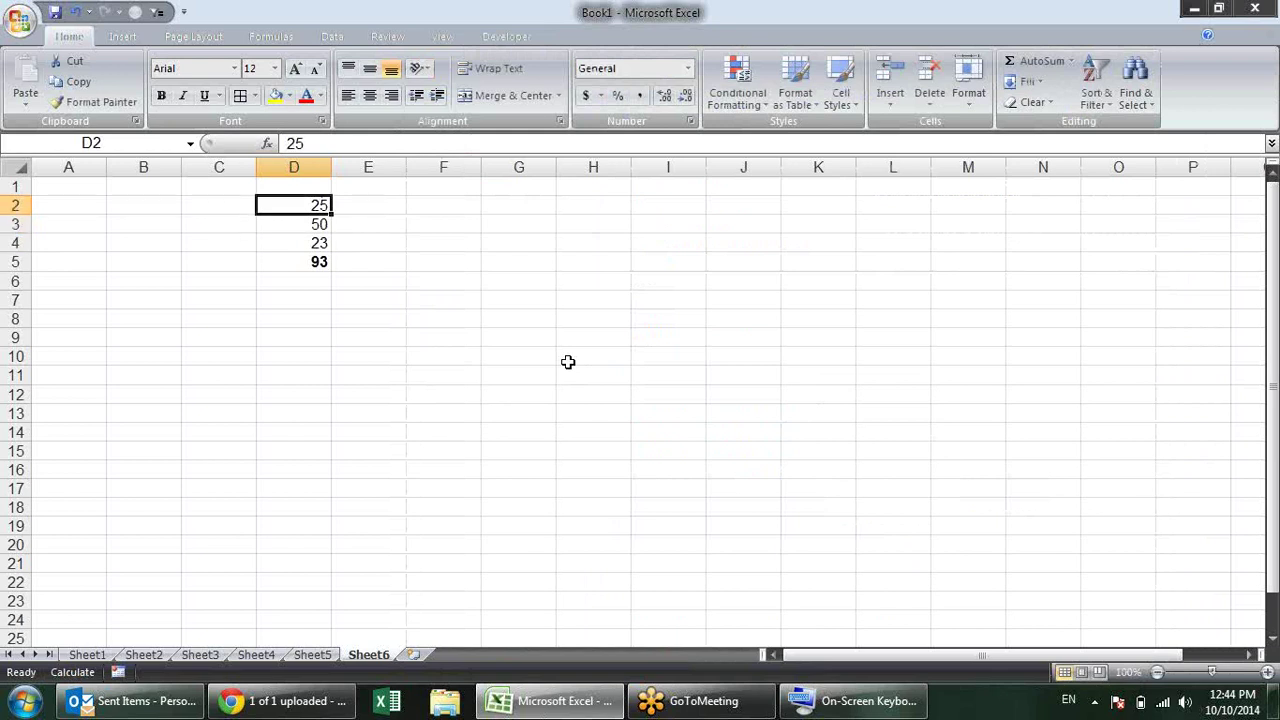
{"action": "type", "text": "1000"}
{"action": "key", "text": "Return"}
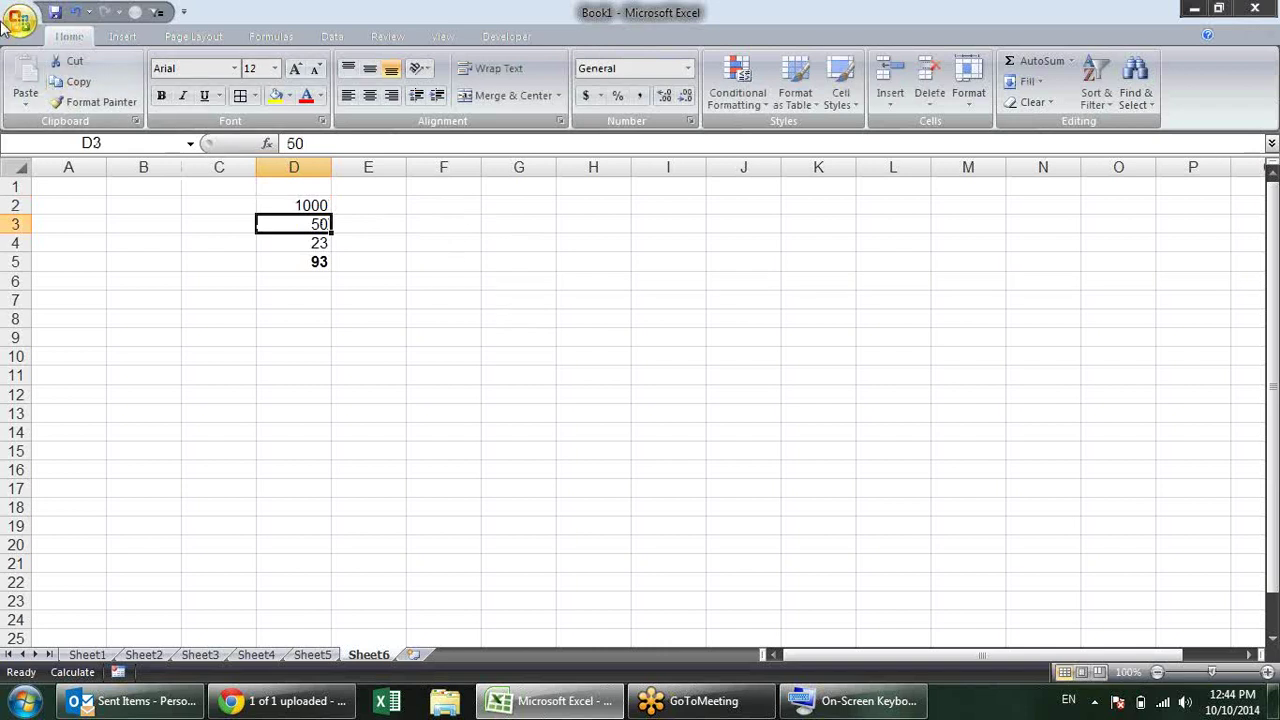
{"action": "left_click", "coordinate": [19, 22]}
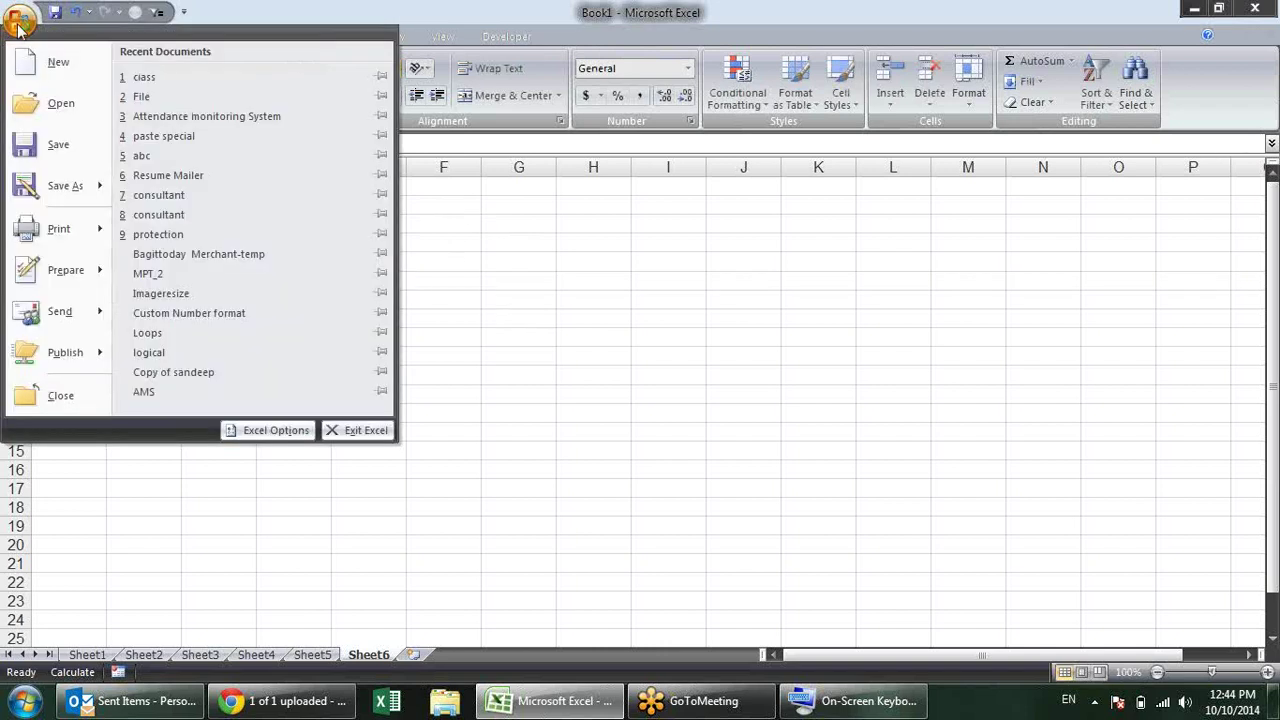
Step: Switch workbook calculation back to Automatic so the total updates to 1073
{"action": "left_click", "coordinate": [285, 432]}
{"action": "left_click", "coordinate": [452, 115]}
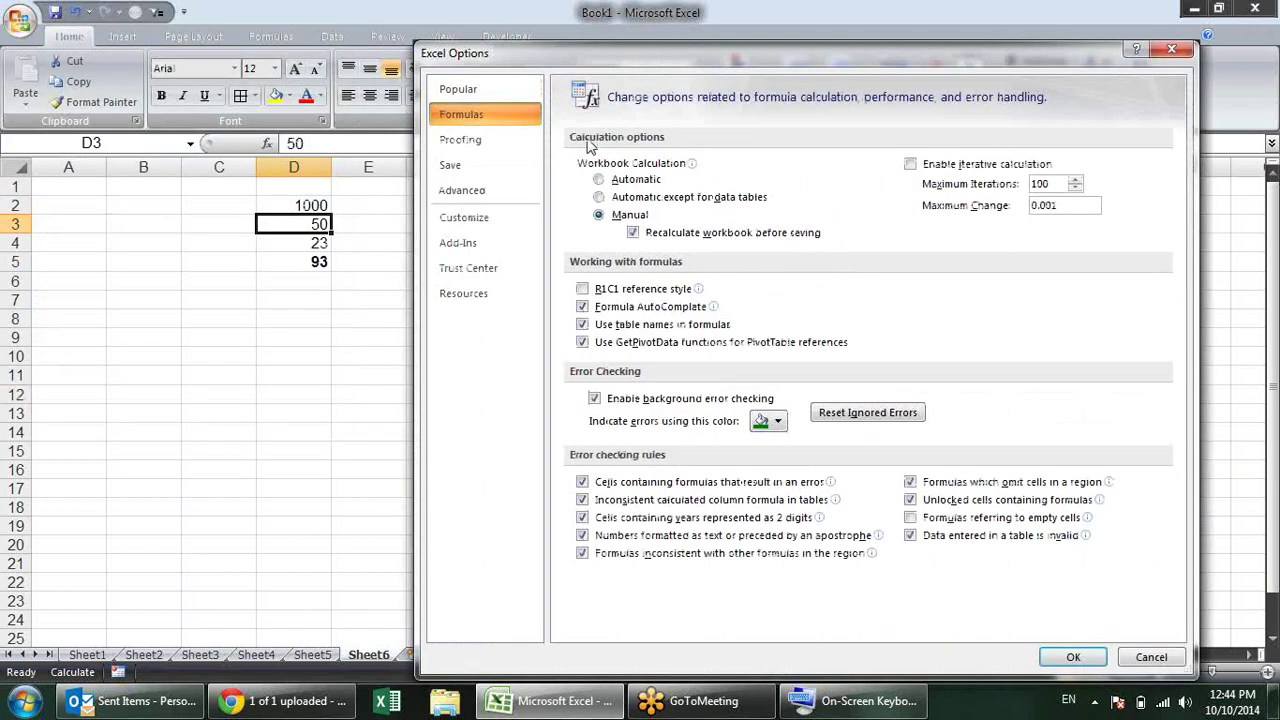
{"action": "left_click", "coordinate": [636, 182]}
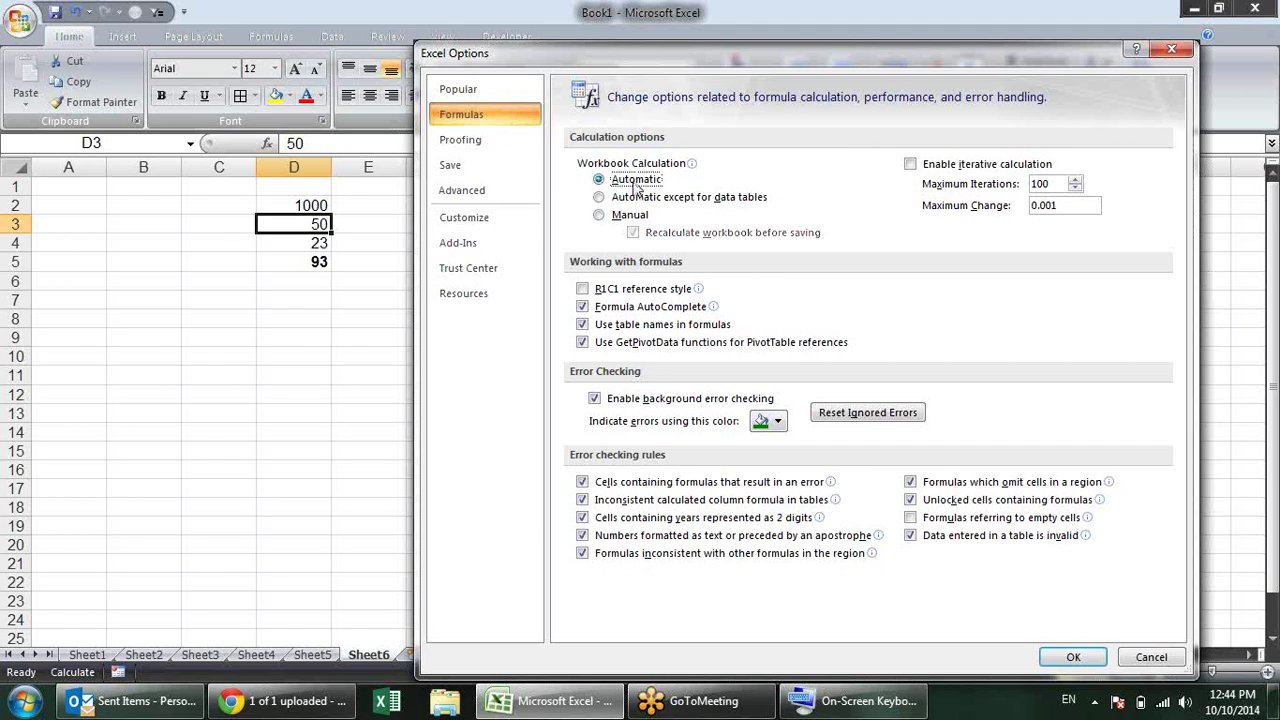
{"action": "left_click", "coordinate": [1063, 660]}
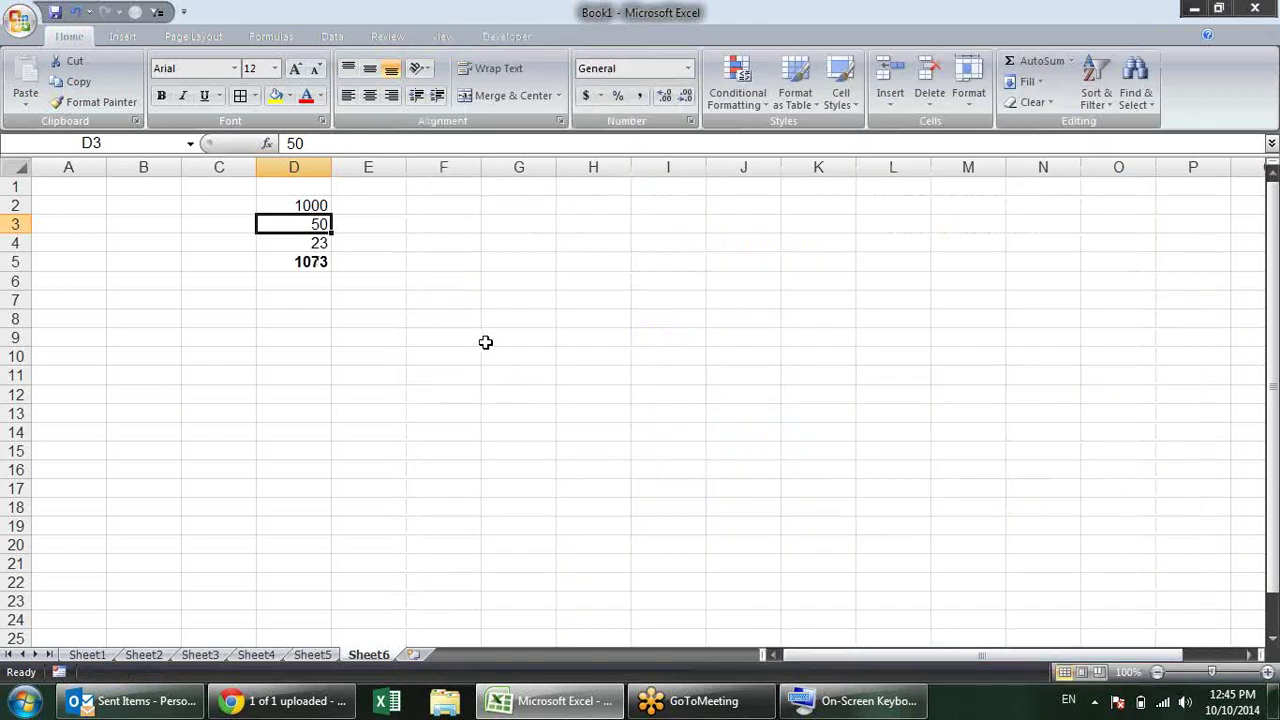
Step: Change D3 to 500 and check the D5 total now reads 1523
{"action": "type", "text": "500"}
{"action": "key", "text": "Return"}
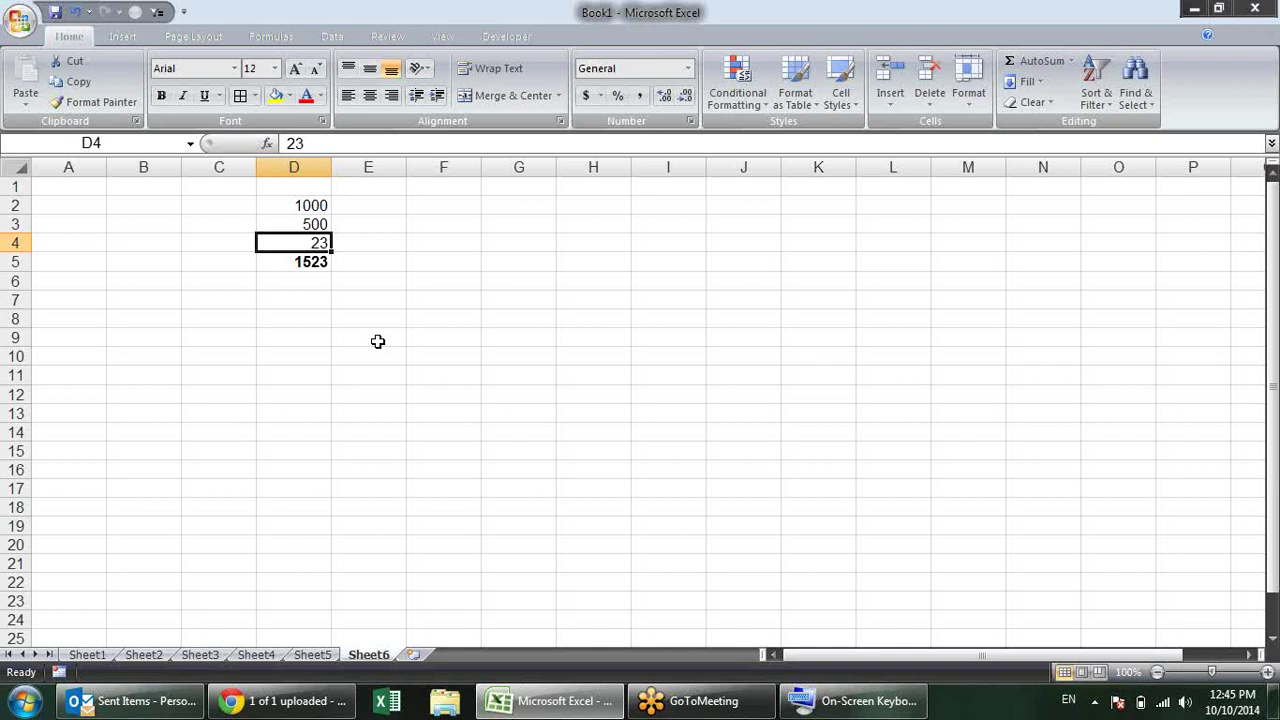
{"action": "left_click", "coordinate": [377, 287]}
{"action": "left_click", "coordinate": [316, 259]}
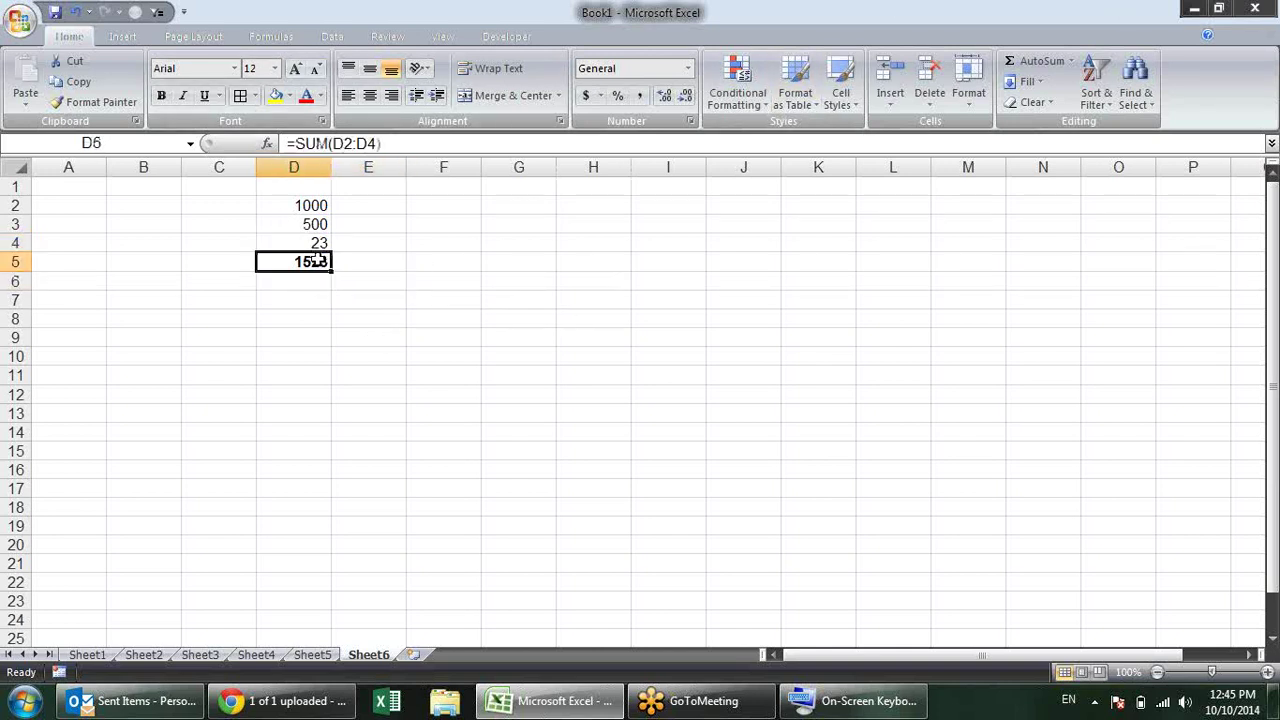
Step: Set Calculation Options on the Formulas ribbon to Manual and confirm it is checked
{"action": "left_click", "coordinate": [267, 37]}
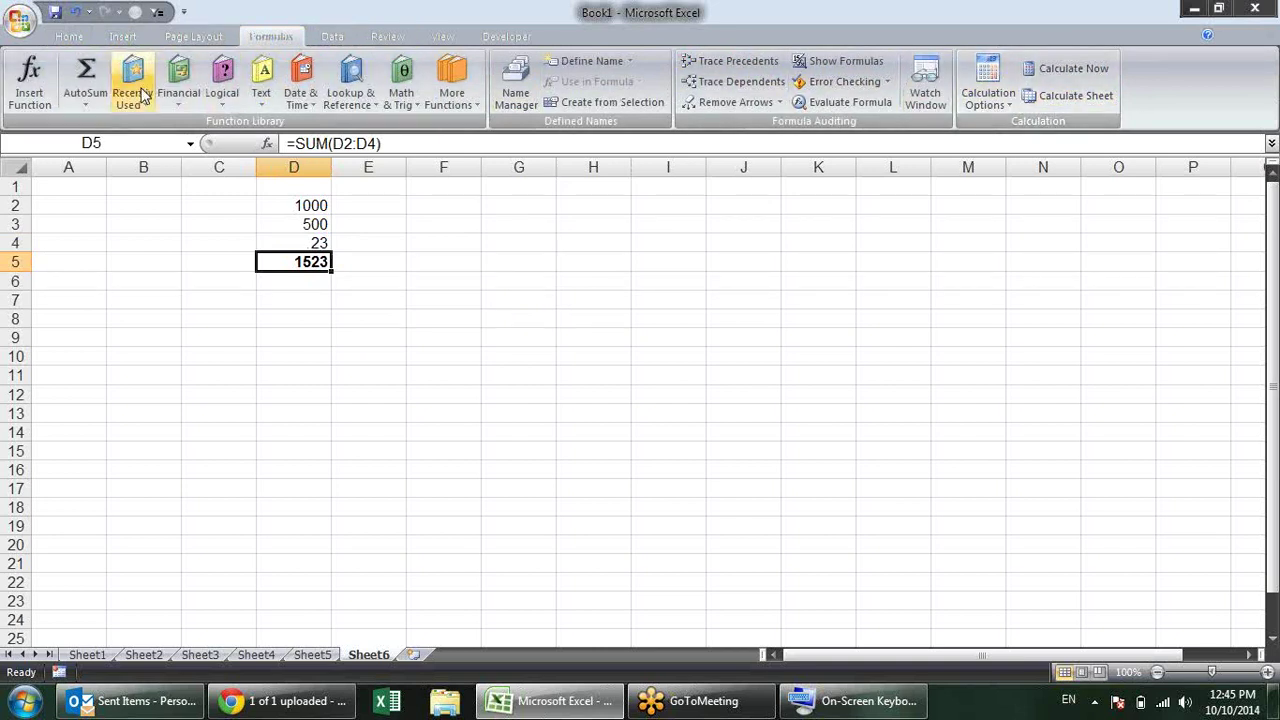
{"action": "left_click", "coordinate": [995, 106]}
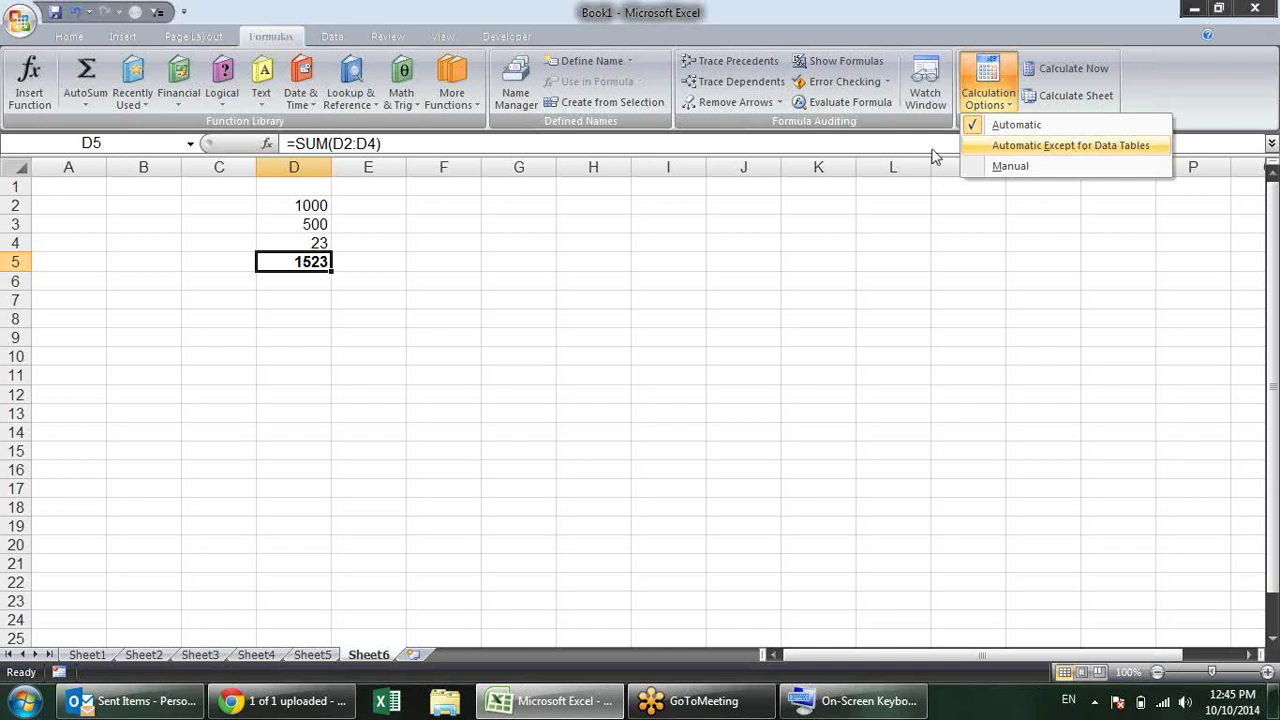
{"action": "left_click", "coordinate": [1018, 170]}
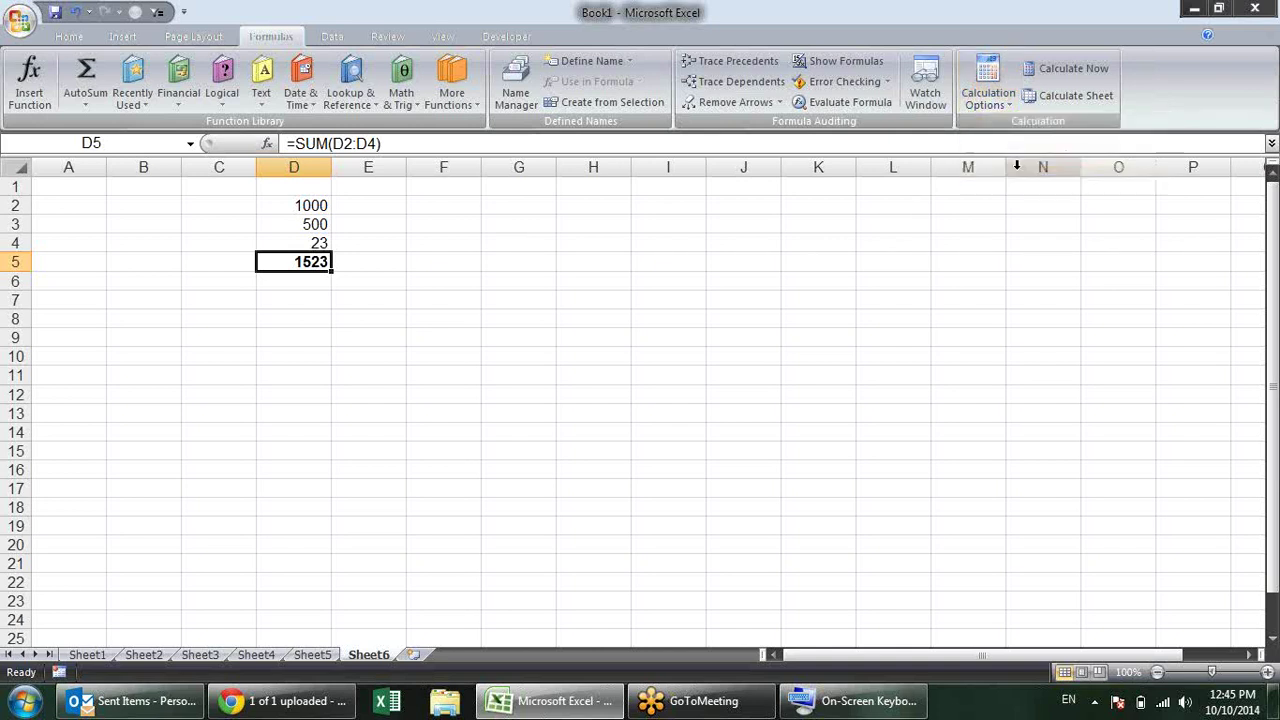
{"action": "left_click", "coordinate": [1006, 98]}
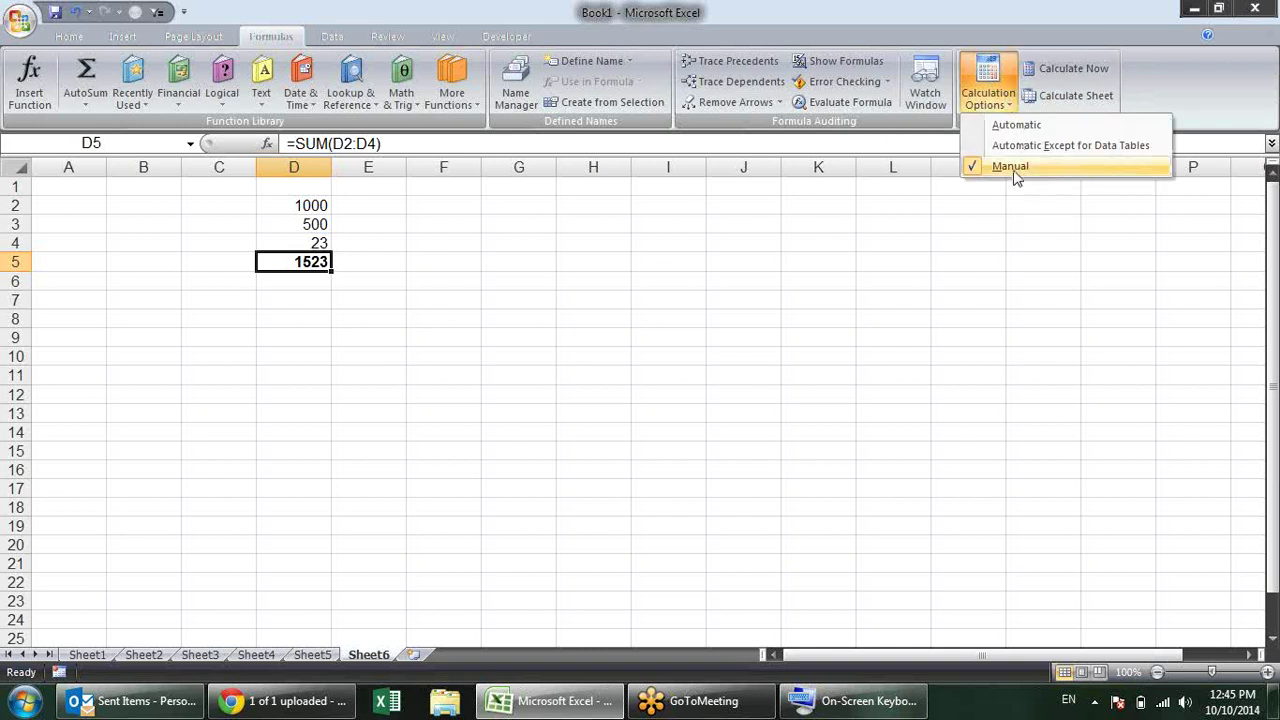
{"action": "left_click", "coordinate": [828, 289]}
{"action": "left_click", "coordinate": [305, 221]}
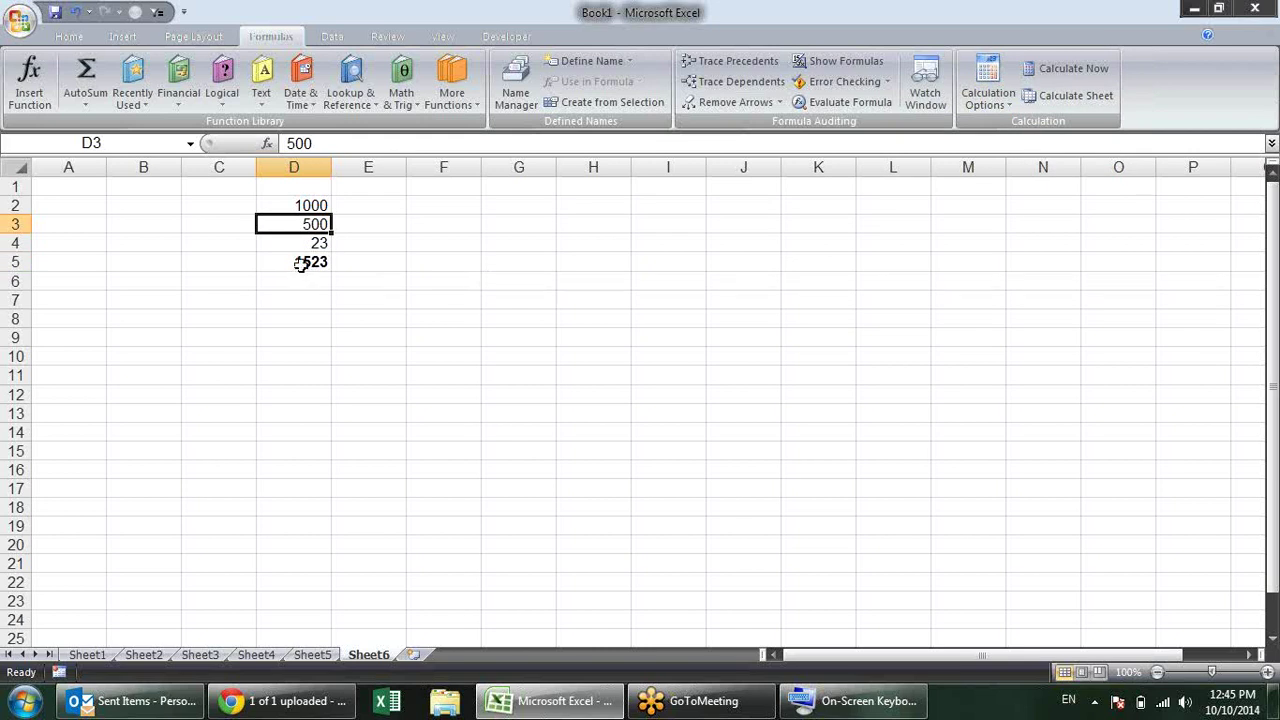
Step: Enter 25 in D3 and recalculate the sheet manually
{"action": "type", "text": "25"}
{"action": "key", "text": "Return"}
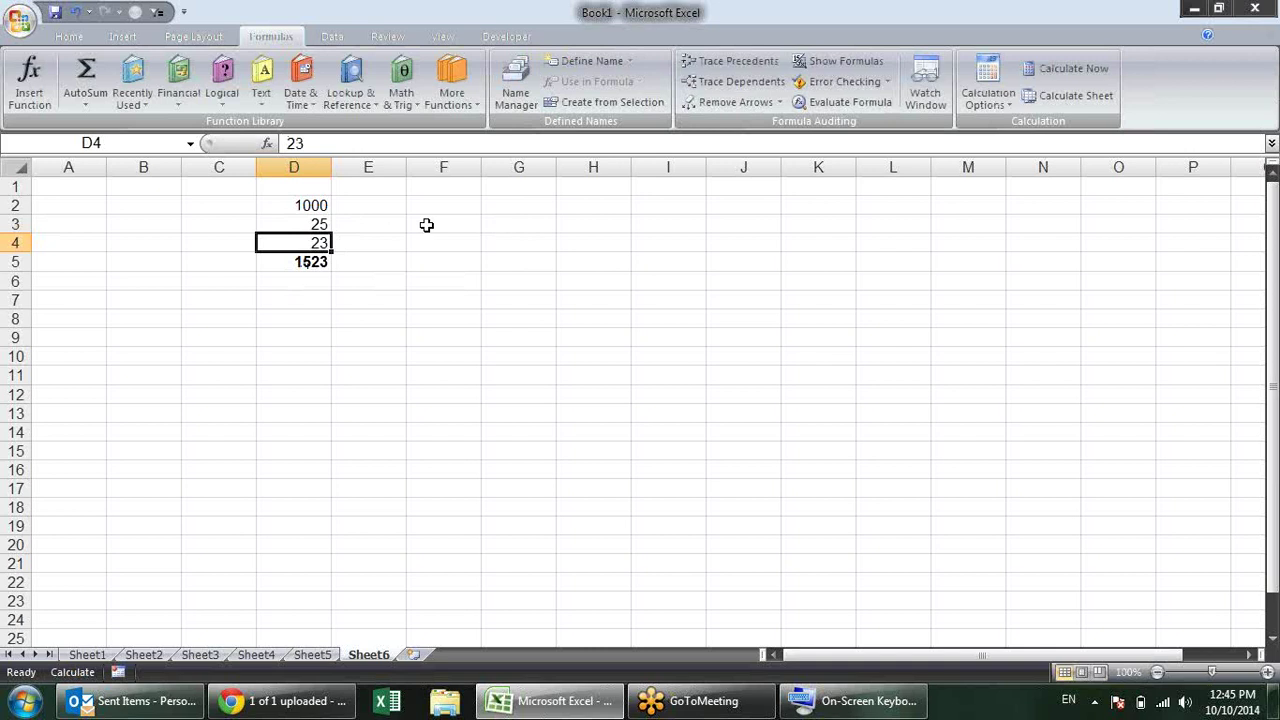
{"action": "left_click", "coordinate": [1090, 97]}
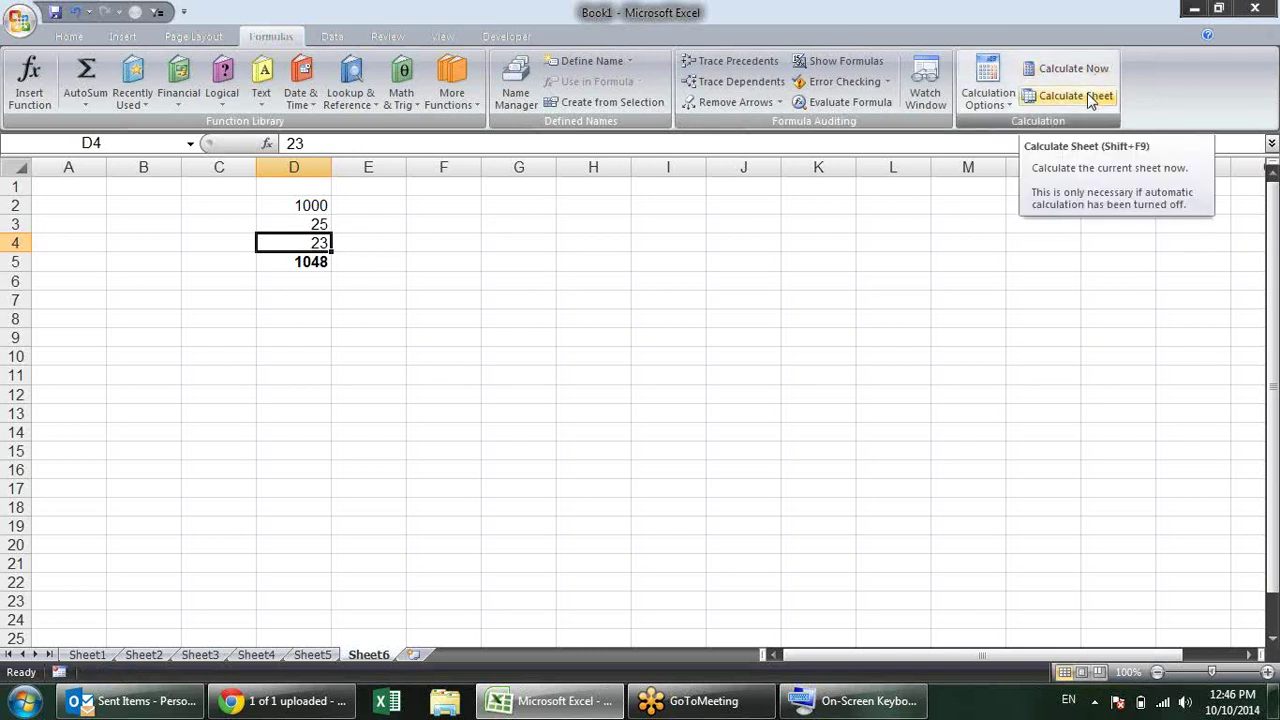
{"action": "left_click", "coordinate": [1090, 100]}
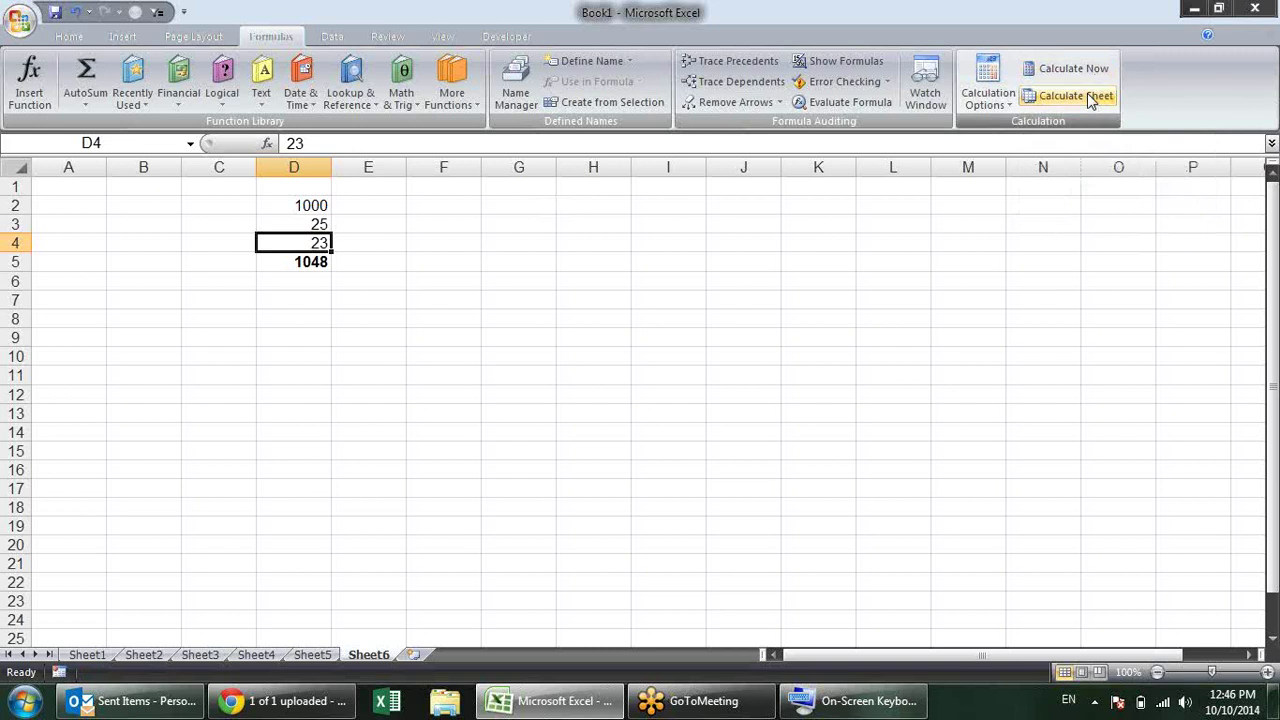
Step: Change D3 back to 500 and recalculate so the total reads 1523
{"action": "left_click", "coordinate": [315, 220]}
{"action": "type", "text": "500"}
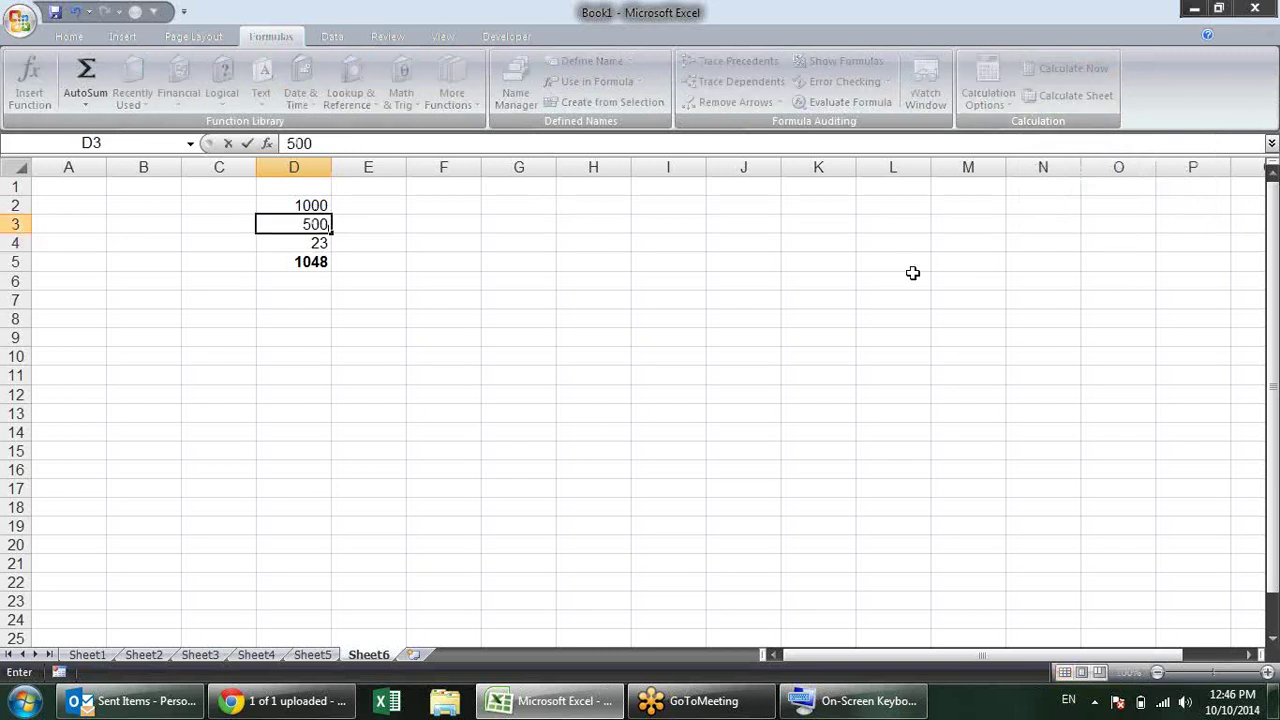
{"action": "key", "text": "Return"}
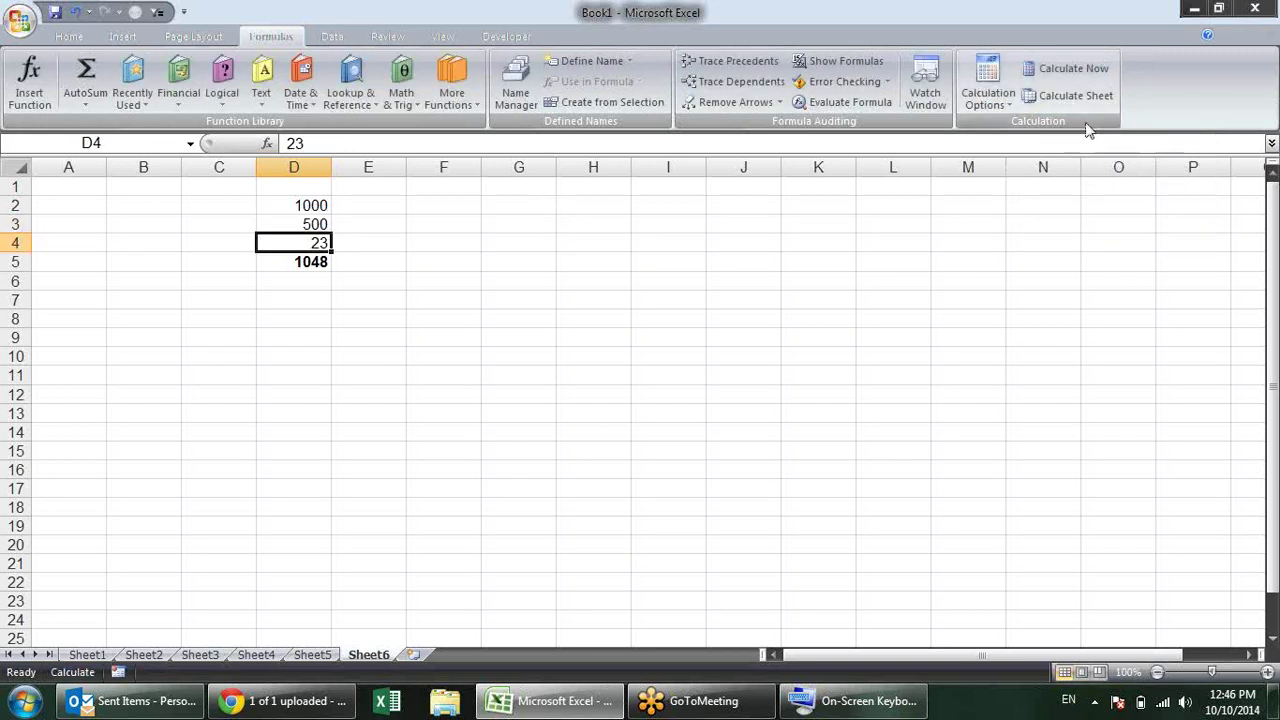
{"action": "left_click", "coordinate": [1048, 72]}
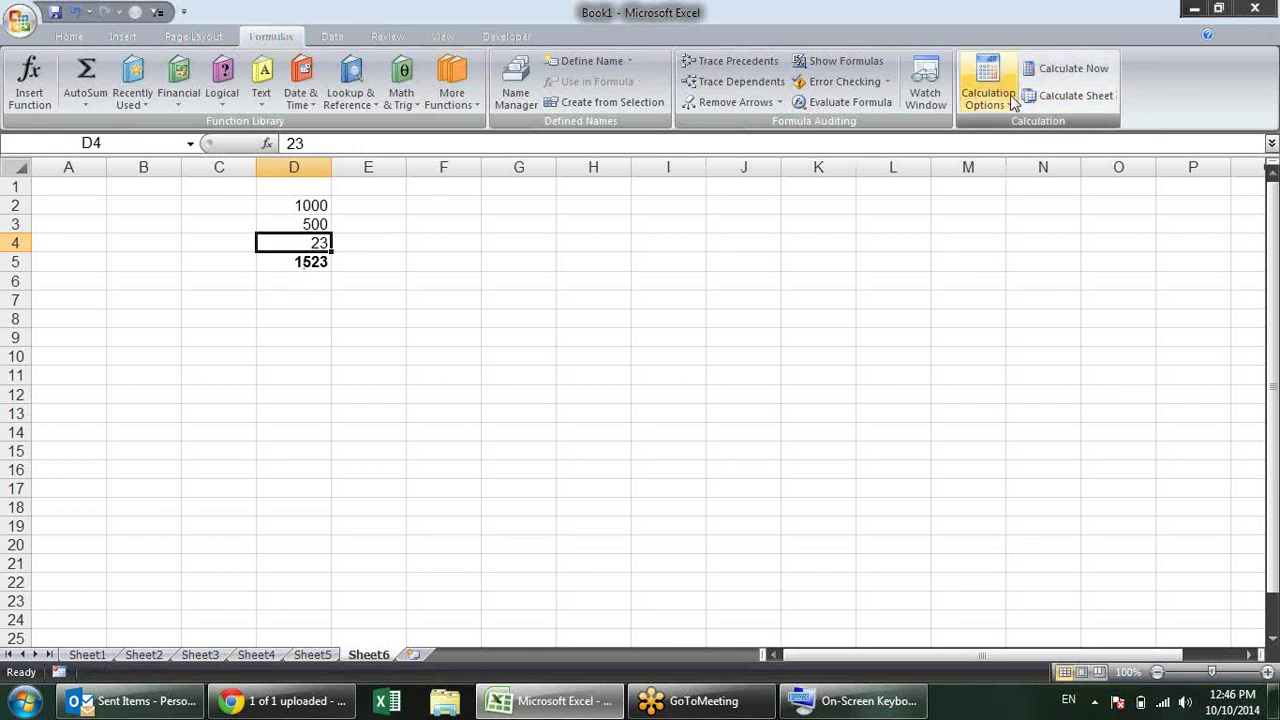
{"action": "left_click", "coordinate": [1014, 106]}
Step: Set Calculation Options to Automatic and verify the choice in the dropdown
{"action": "left_click", "coordinate": [1018, 127]}
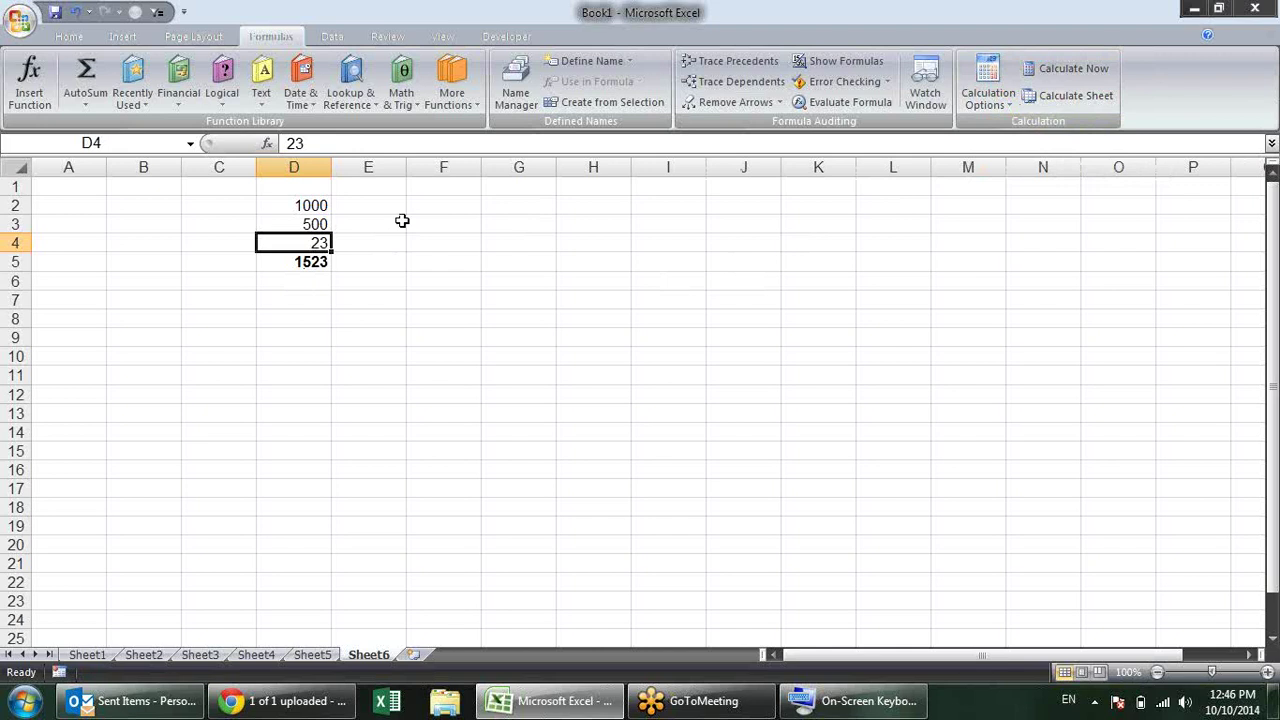
{"action": "left_click", "coordinate": [402, 221]}
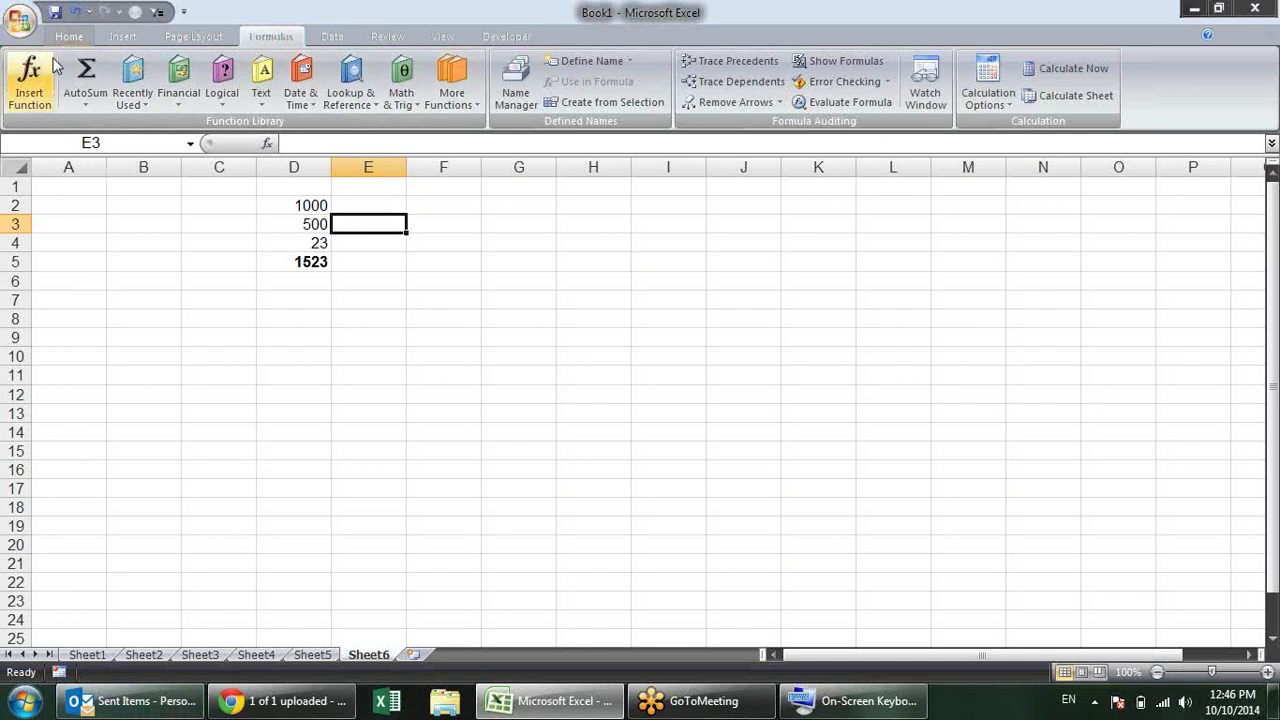
{"action": "left_click", "coordinate": [988, 94]}
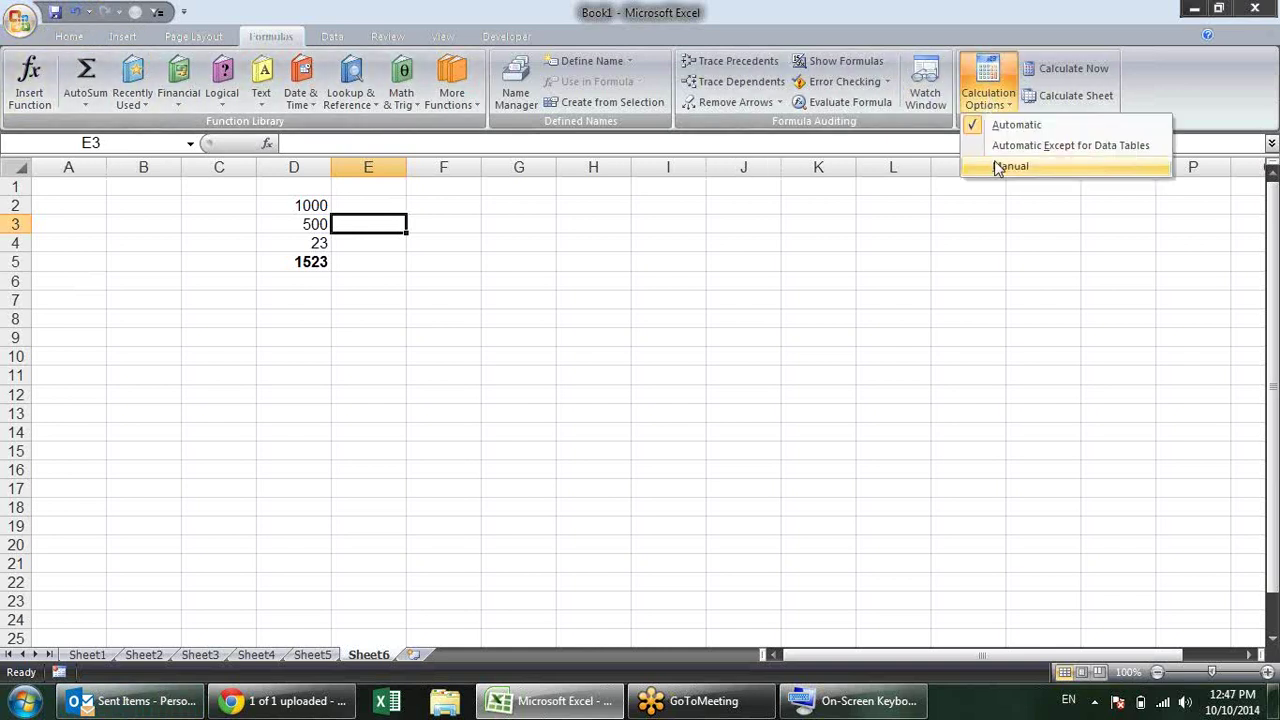
{"action": "left_click", "coordinate": [480, 233]}
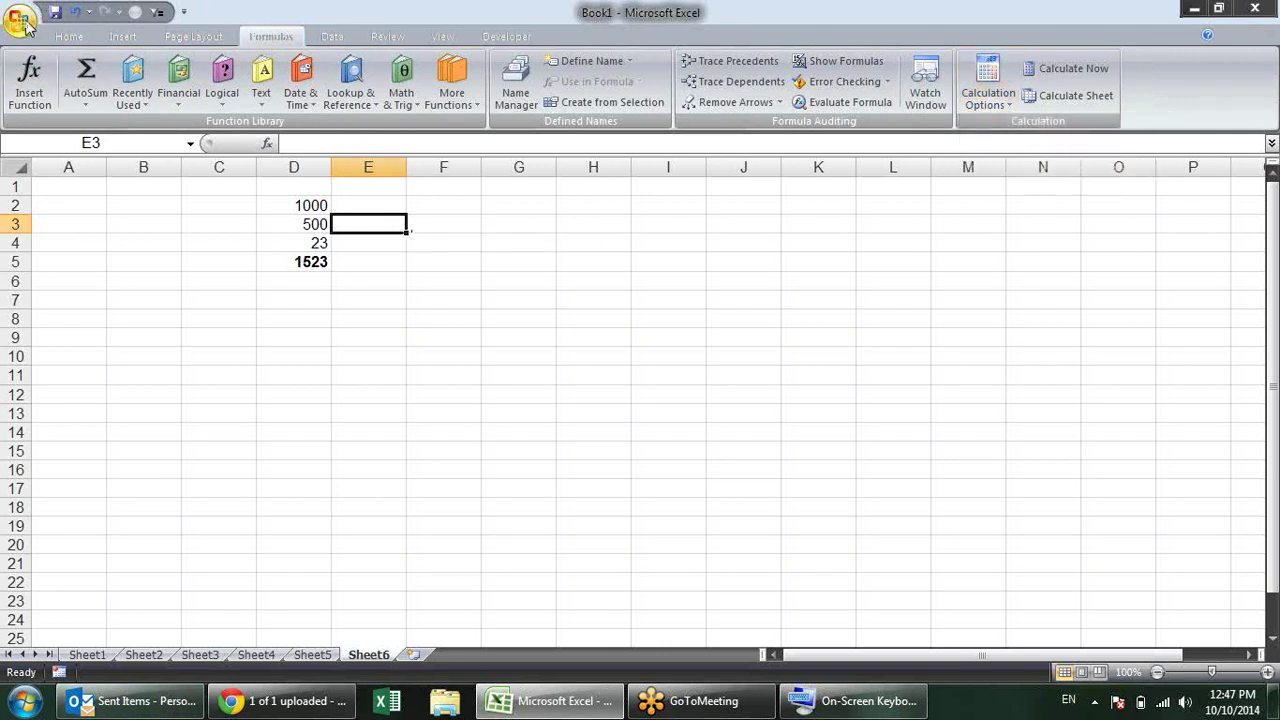
Step: Confirm Automatic calculation on Excel Options' Formulas page, then close it
{"action": "left_click", "coordinate": [22, 22]}
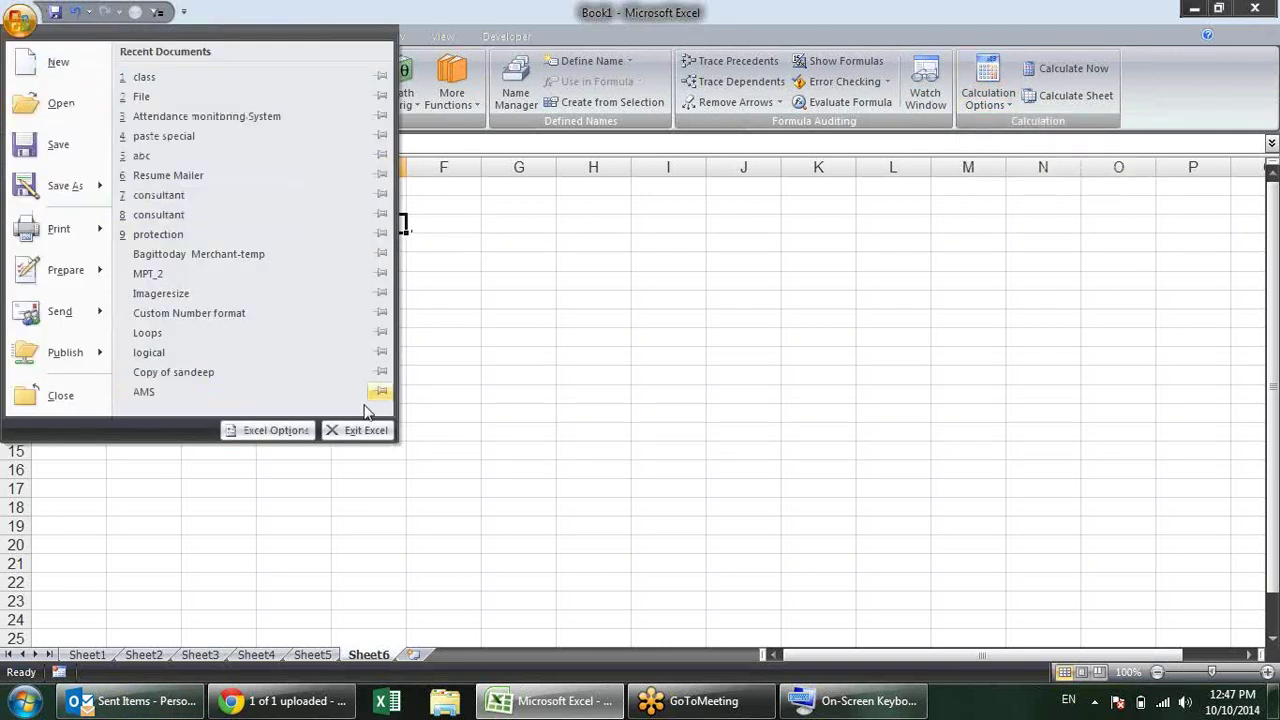
{"action": "left_click", "coordinate": [271, 429]}
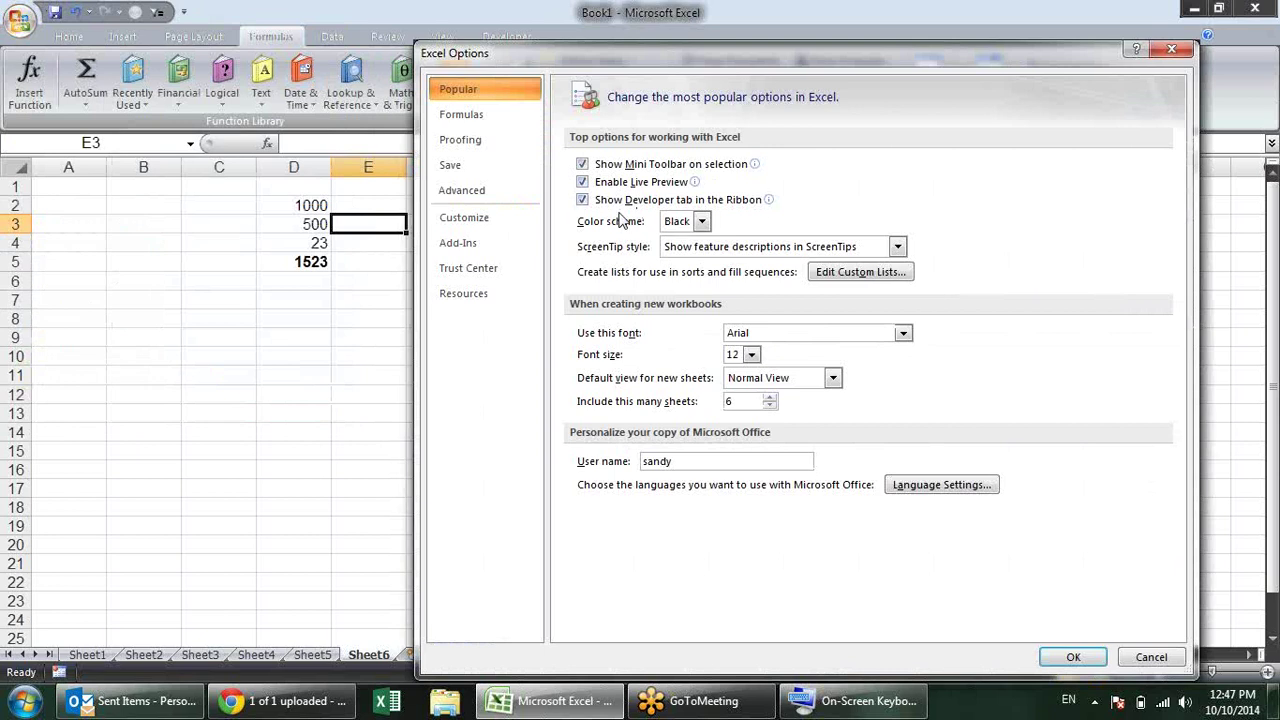
{"action": "left_click", "coordinate": [528, 118]}
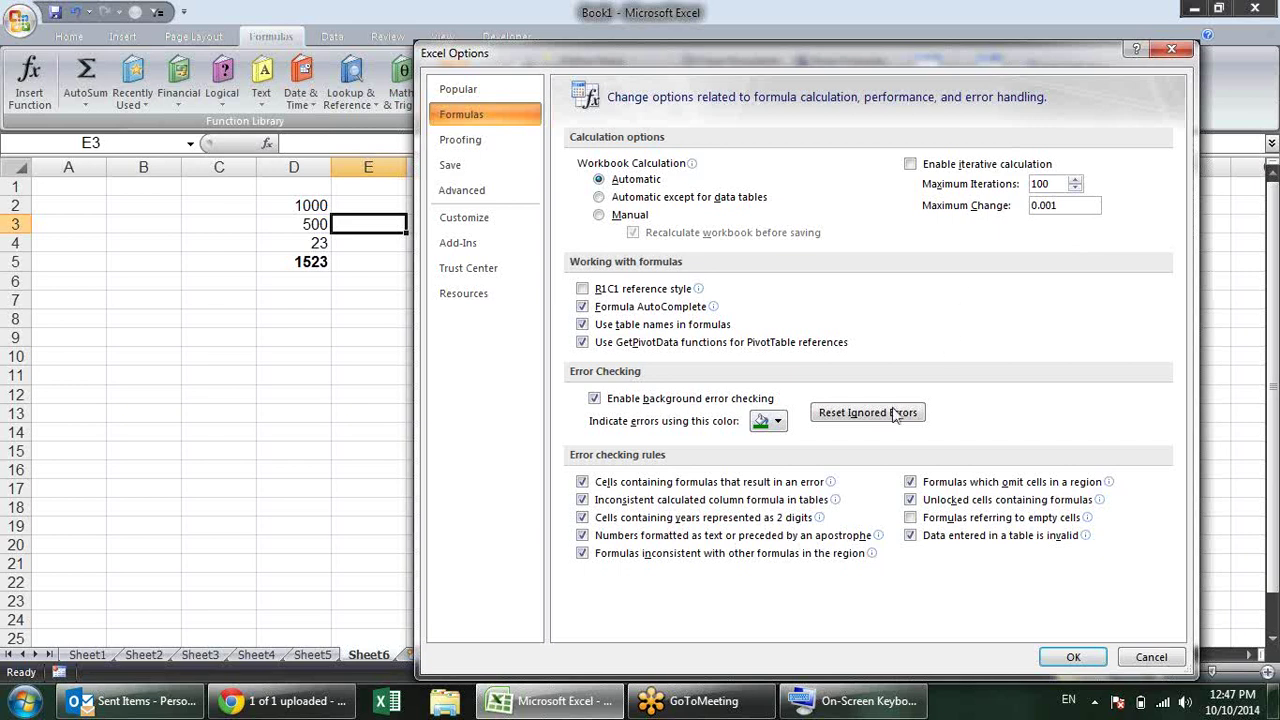
{"action": "key", "text": "Escape"}
{"action": "left_click", "coordinate": [458, 248]}
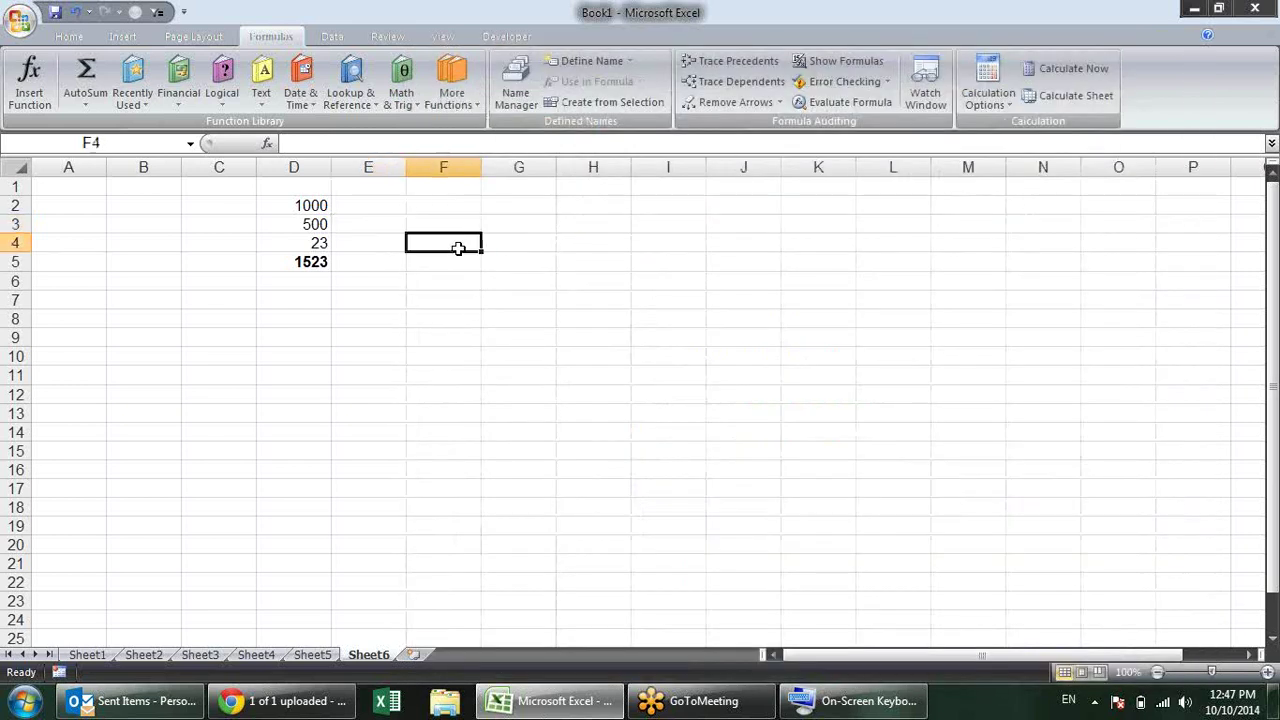
Step: Enter the formula =F3+10 in cell F4
{"action": "type", "text": "10"}
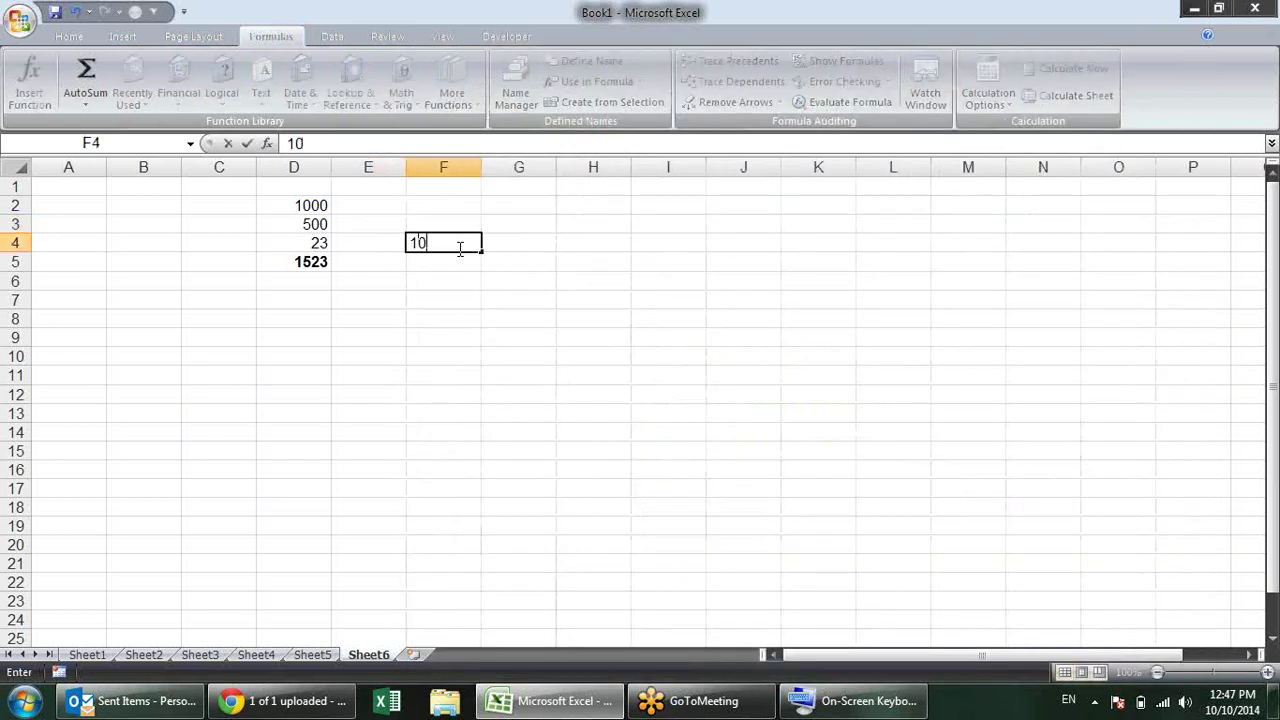
{"action": "key", "text": "Escape"}
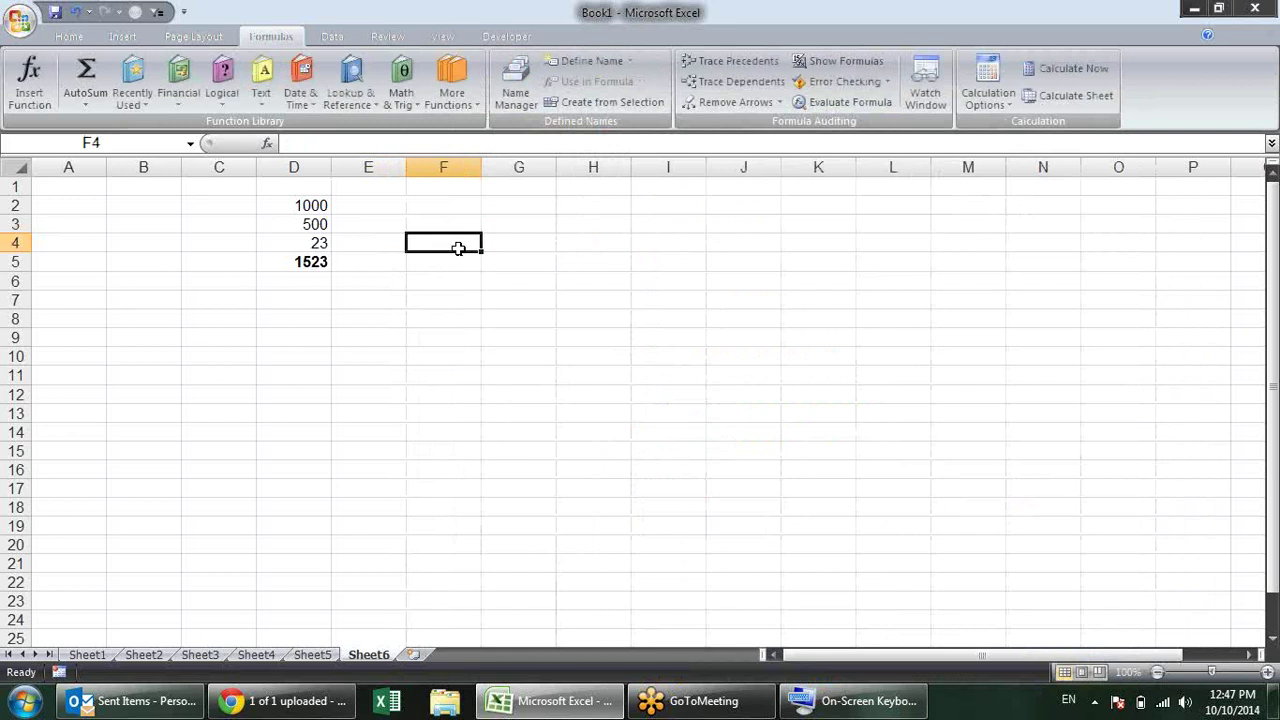
{"action": "type", "text": "="}
{"action": "key", "text": "Up"}
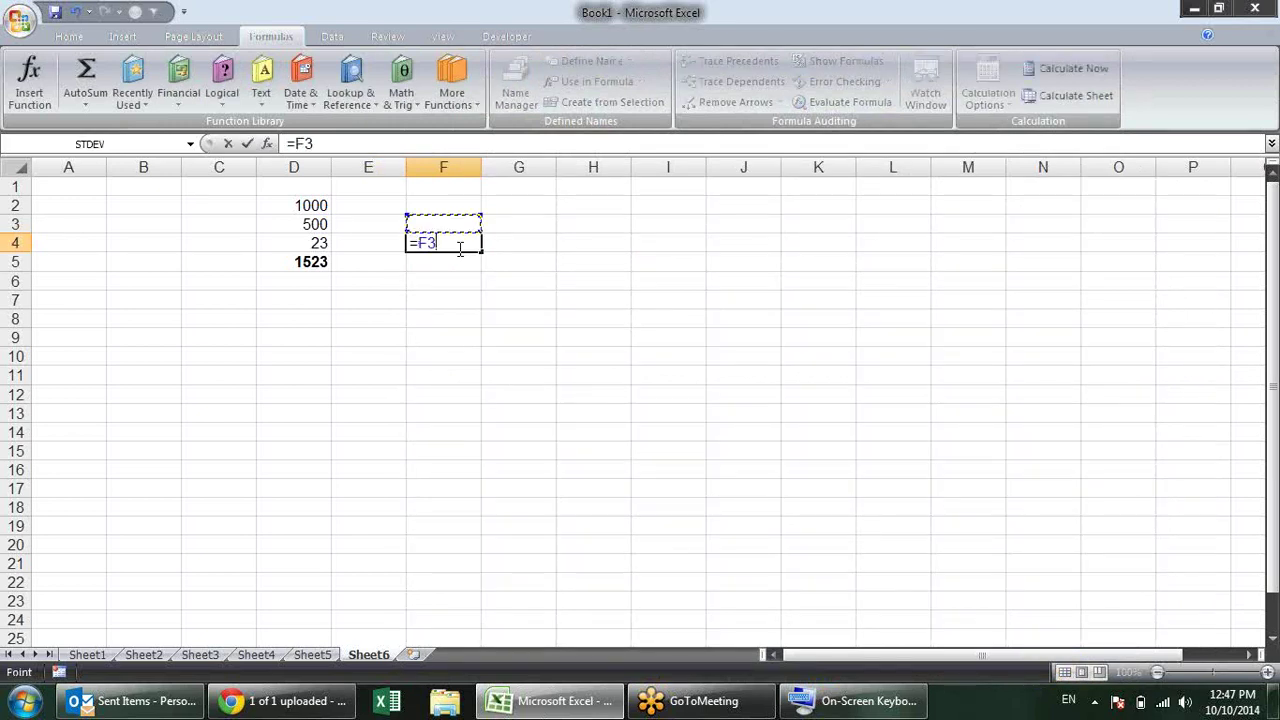
{"action": "type", "text": "+10"}
{"action": "key", "text": "Return"}
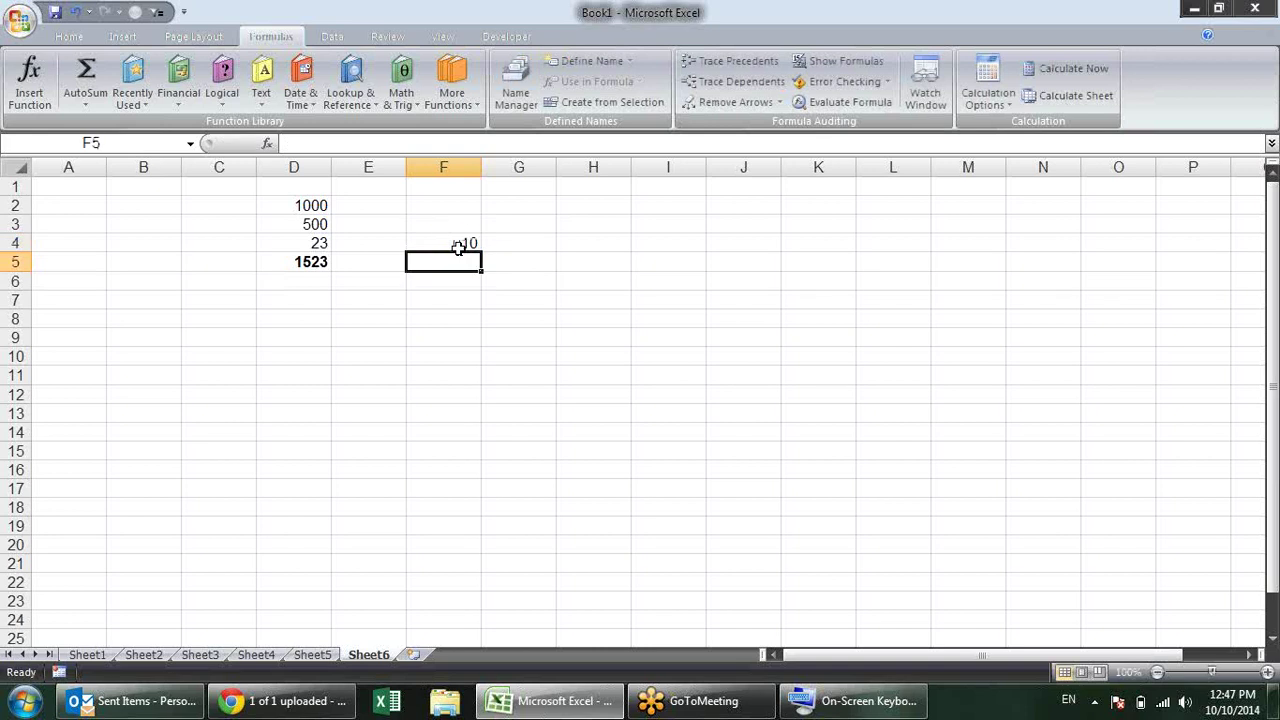
Step: Enter =F4+10 in F3, dismiss the circular reference warning and its help article
{"action": "left_click", "coordinate": [462, 226]}
{"action": "type", "text": "="}
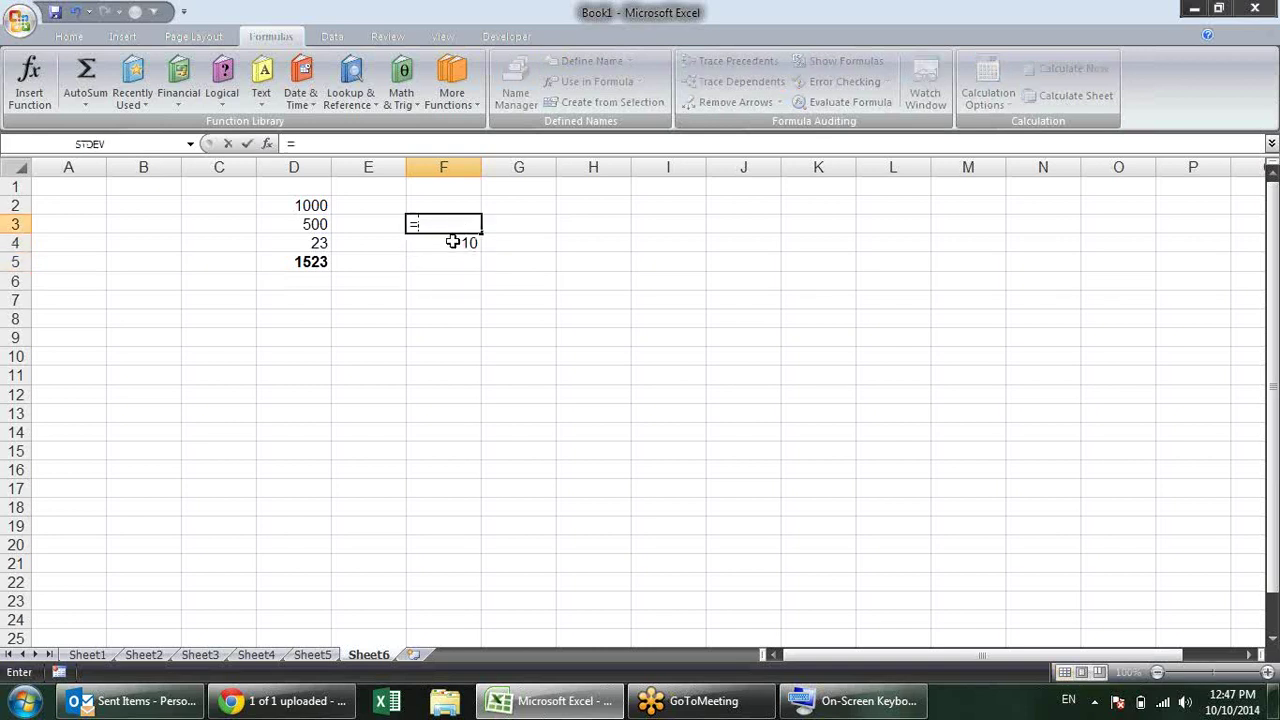
{"action": "left_click", "coordinate": [452, 242]}
{"action": "type", "text": "+10"}
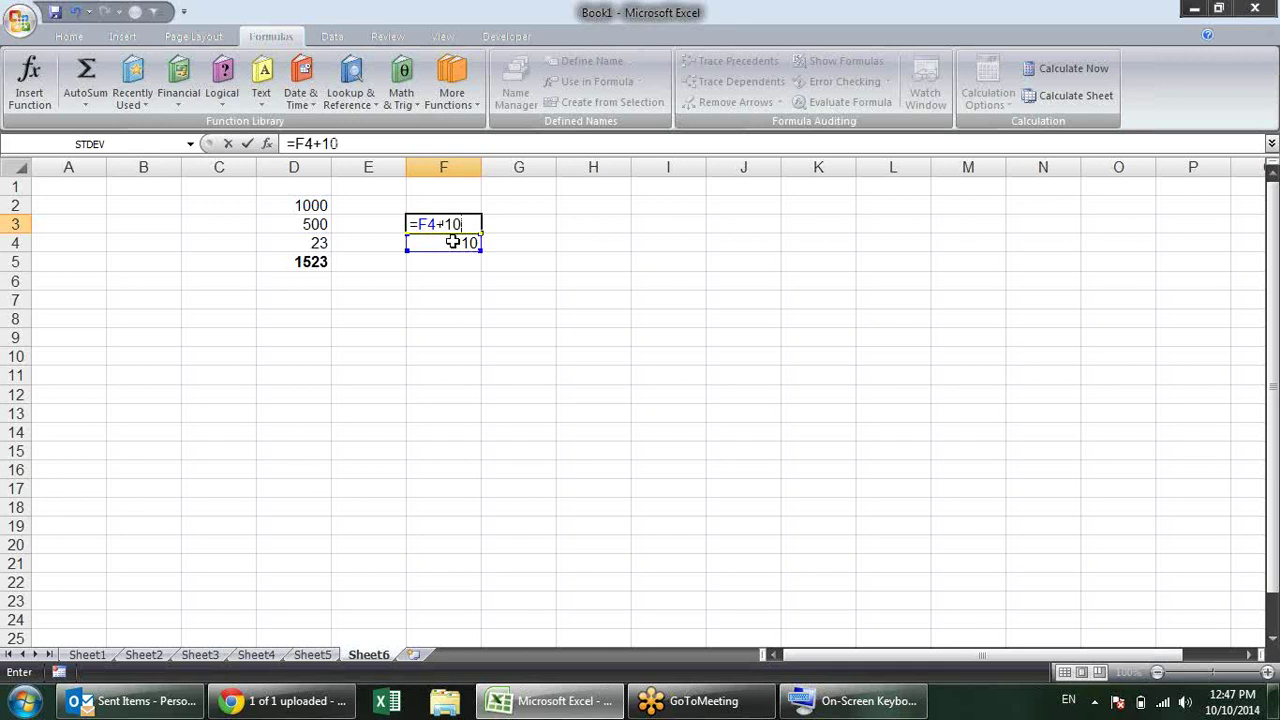
{"action": "key", "text": "Return"}
{"action": "key", "text": "Return"}
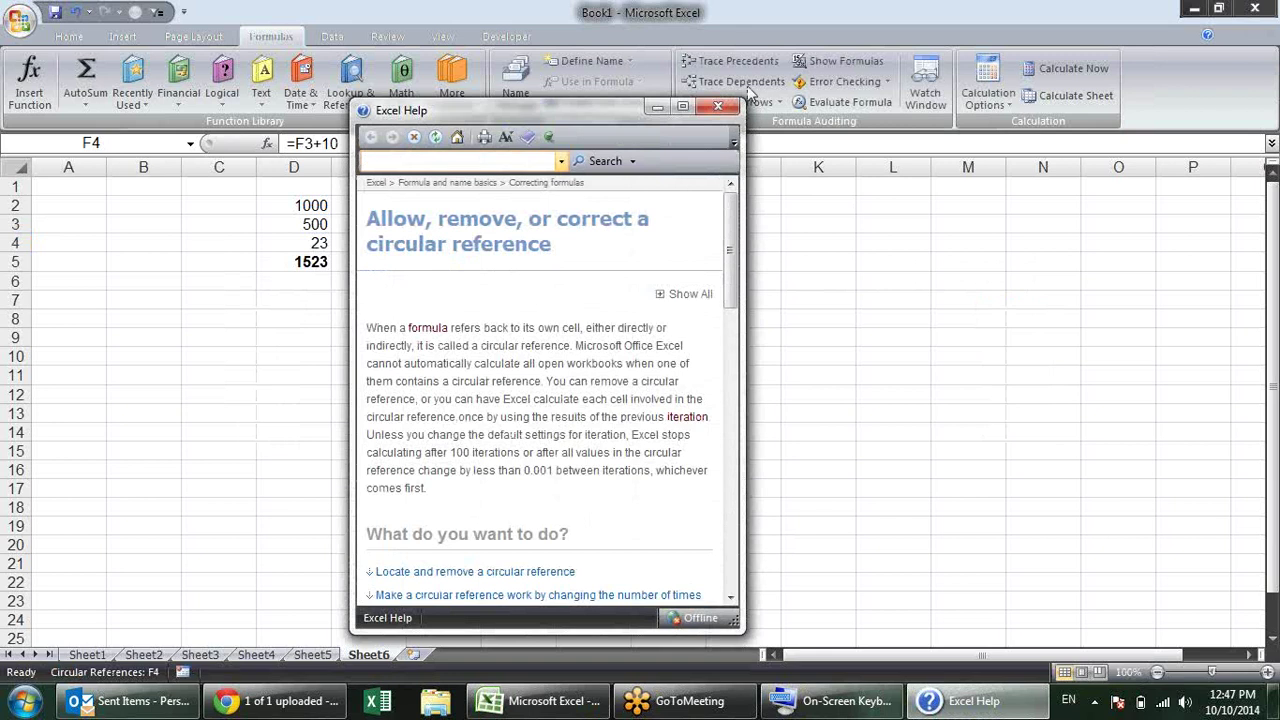
{"action": "left_click", "coordinate": [718, 106]}
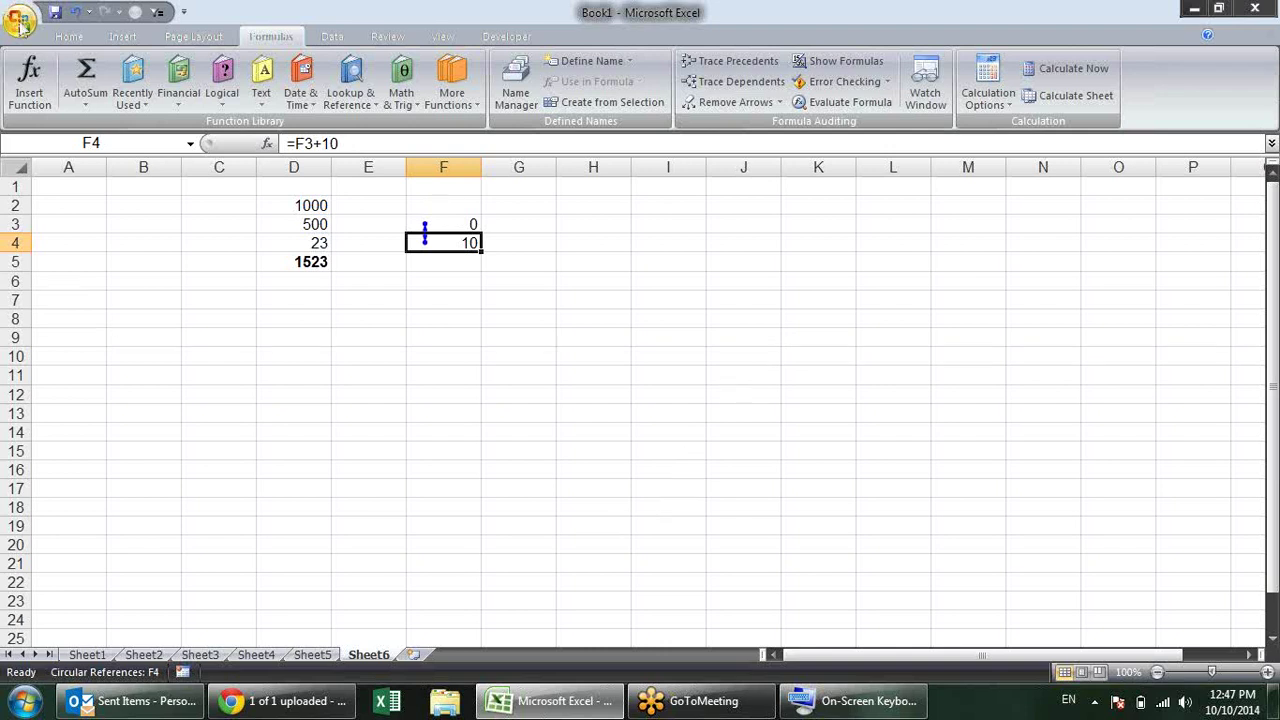
{"action": "left_click", "coordinate": [20, 20]}
Step: Turn on iterative calculation with Maximum Iterations 50 on Excel Options' Formulas page
{"action": "left_click", "coordinate": [298, 430]}
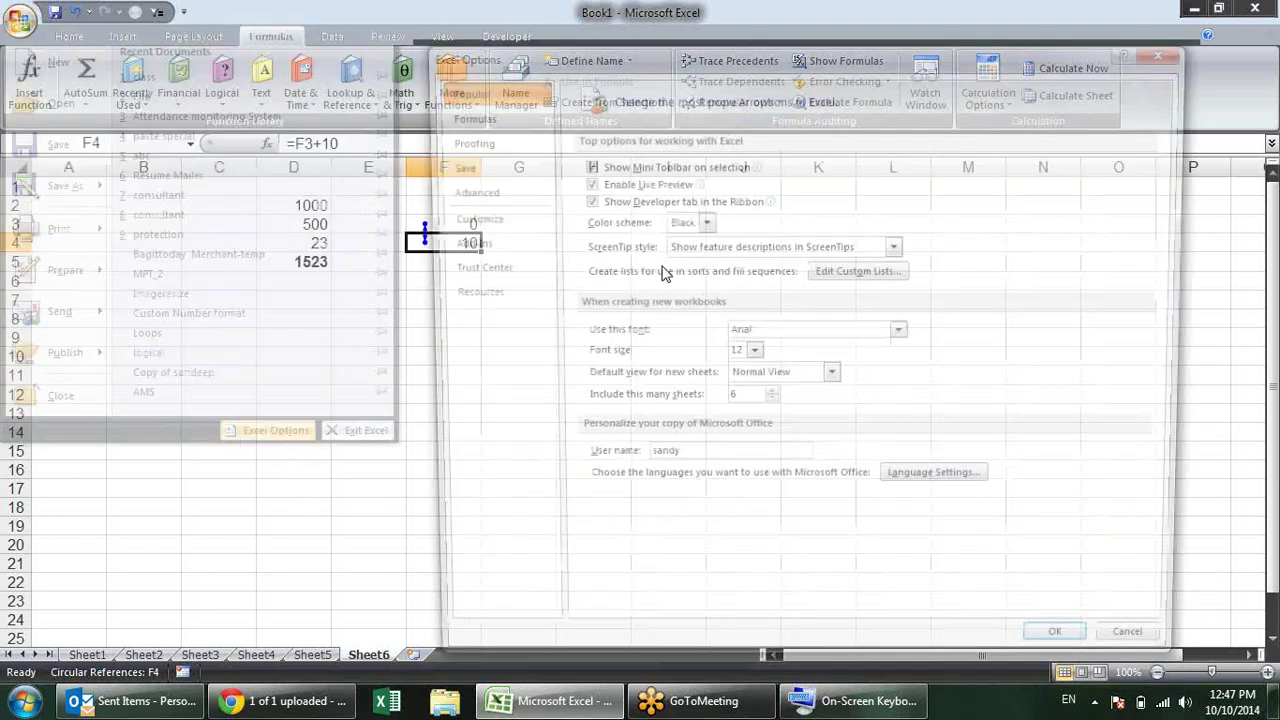
{"action": "left_click", "coordinate": [490, 118]}
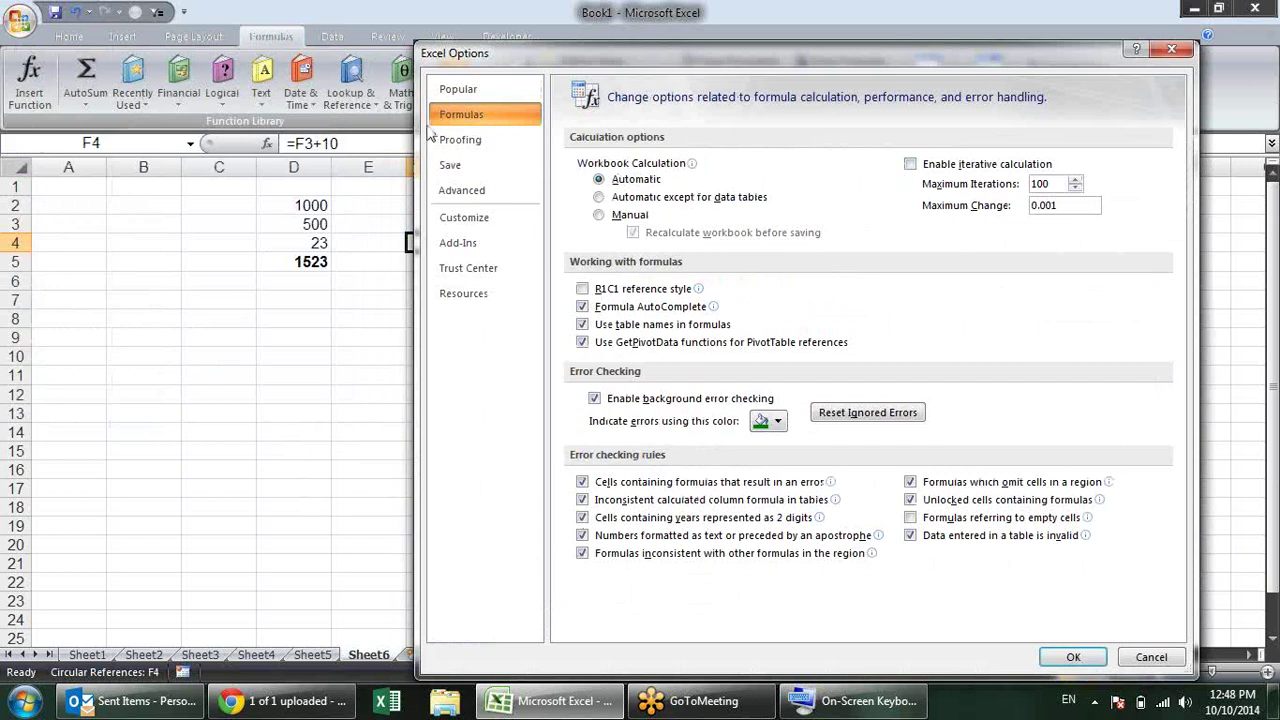
{"action": "left_click", "coordinate": [955, 165]}
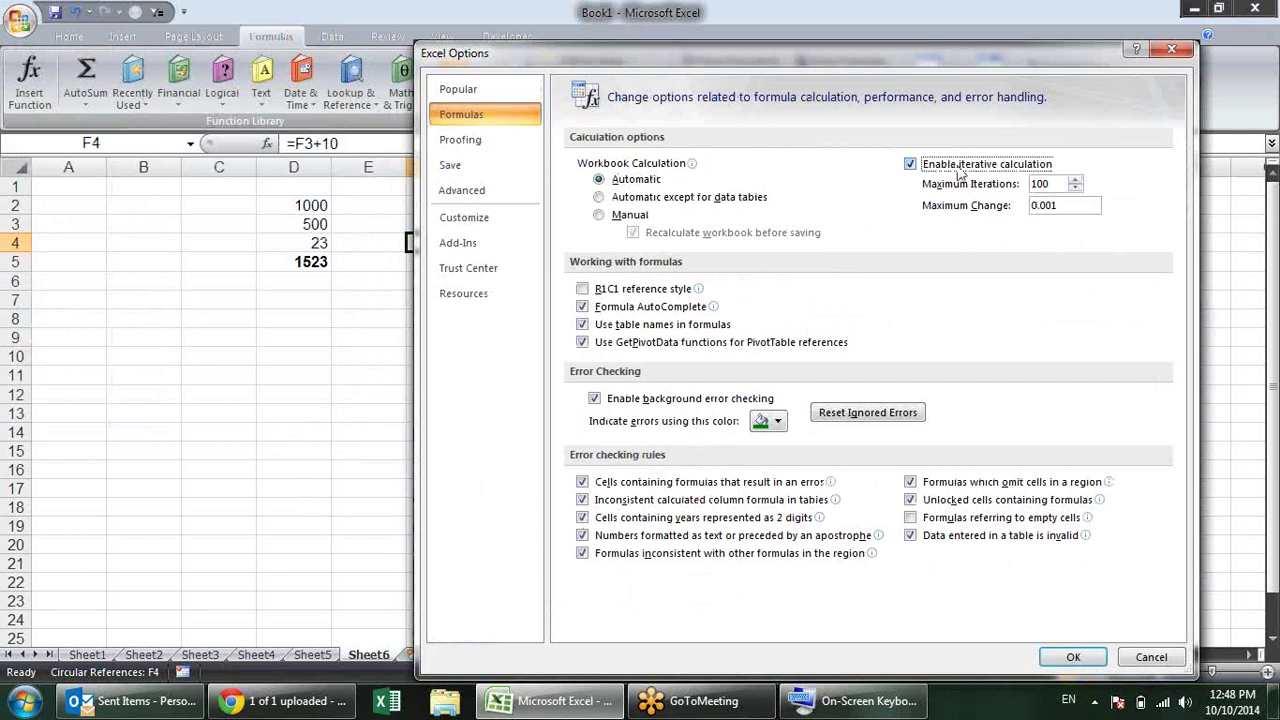
{"action": "double_click", "coordinate": [1054, 186]}
{"action": "type", "text": "50"}
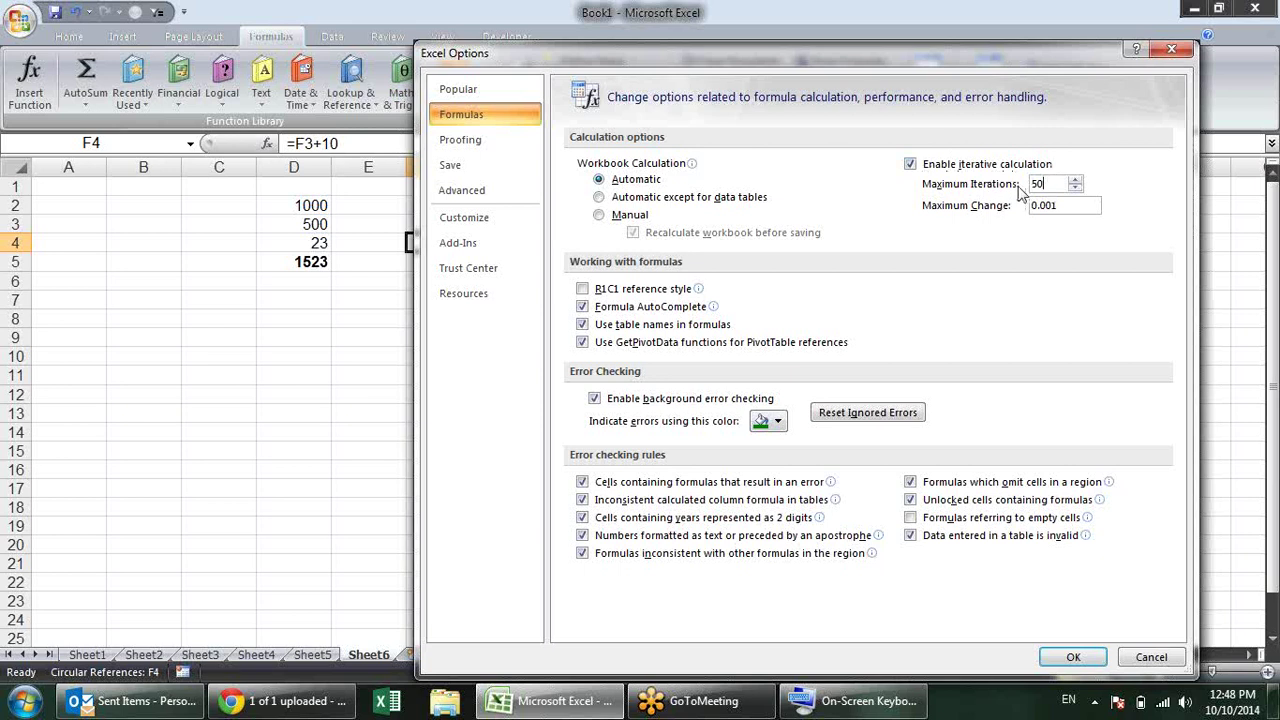
{"action": "left_click", "coordinate": [1066, 662]}
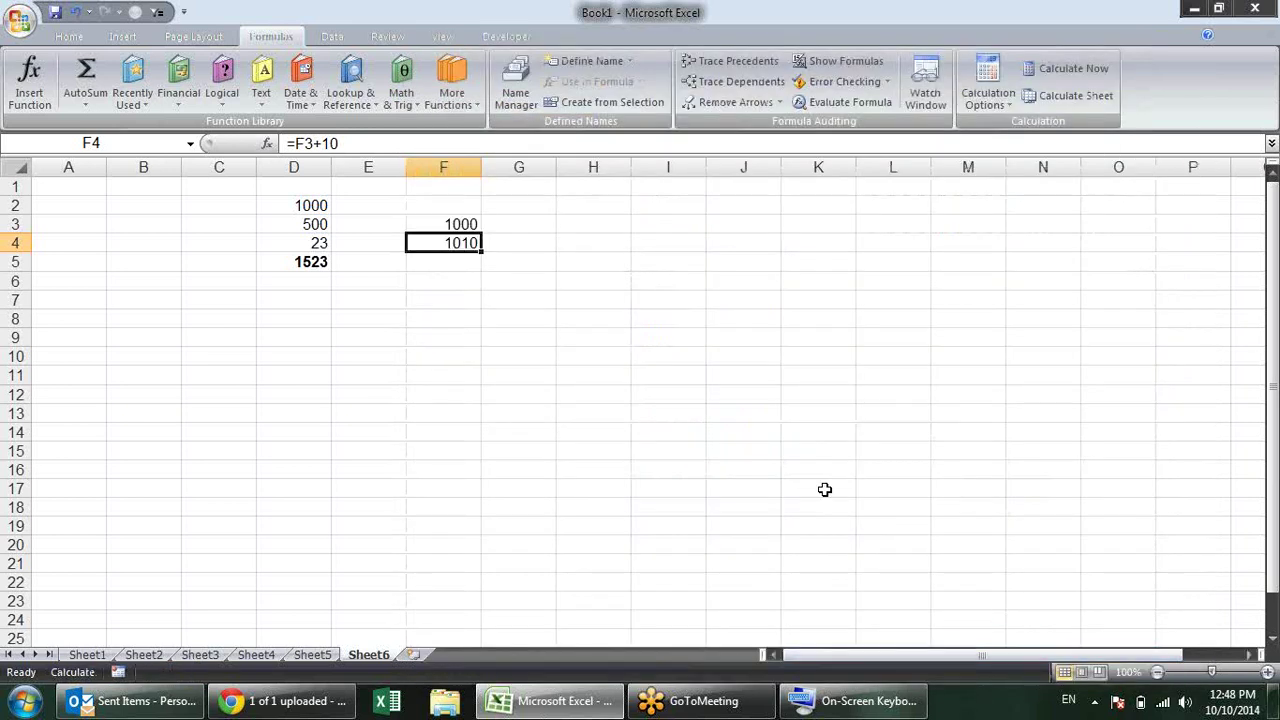
Step: Inspect the circular formulas in F3 and F4, glancing at Format Cells without changes
{"action": "left_click", "coordinate": [478, 226]}
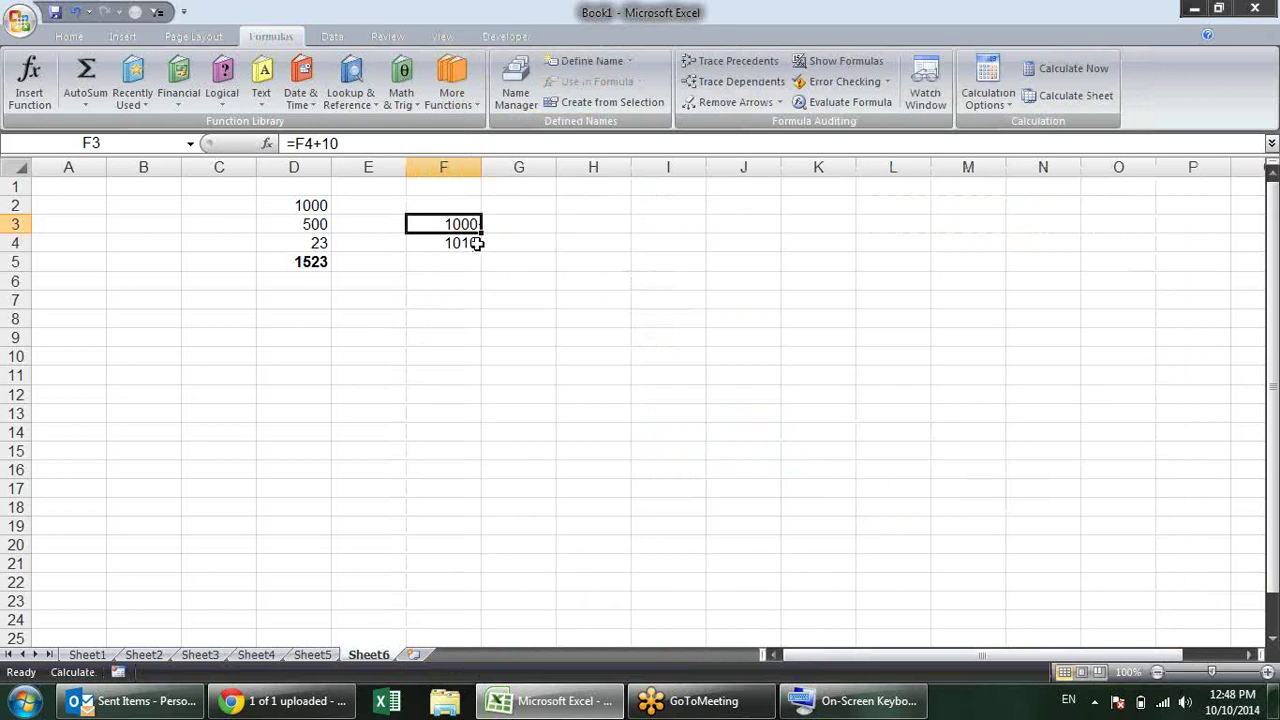
{"action": "left_click", "coordinate": [472, 241]}
{"action": "left_click", "coordinate": [474, 230]}
{"action": "key", "text": "ctrl+1"}
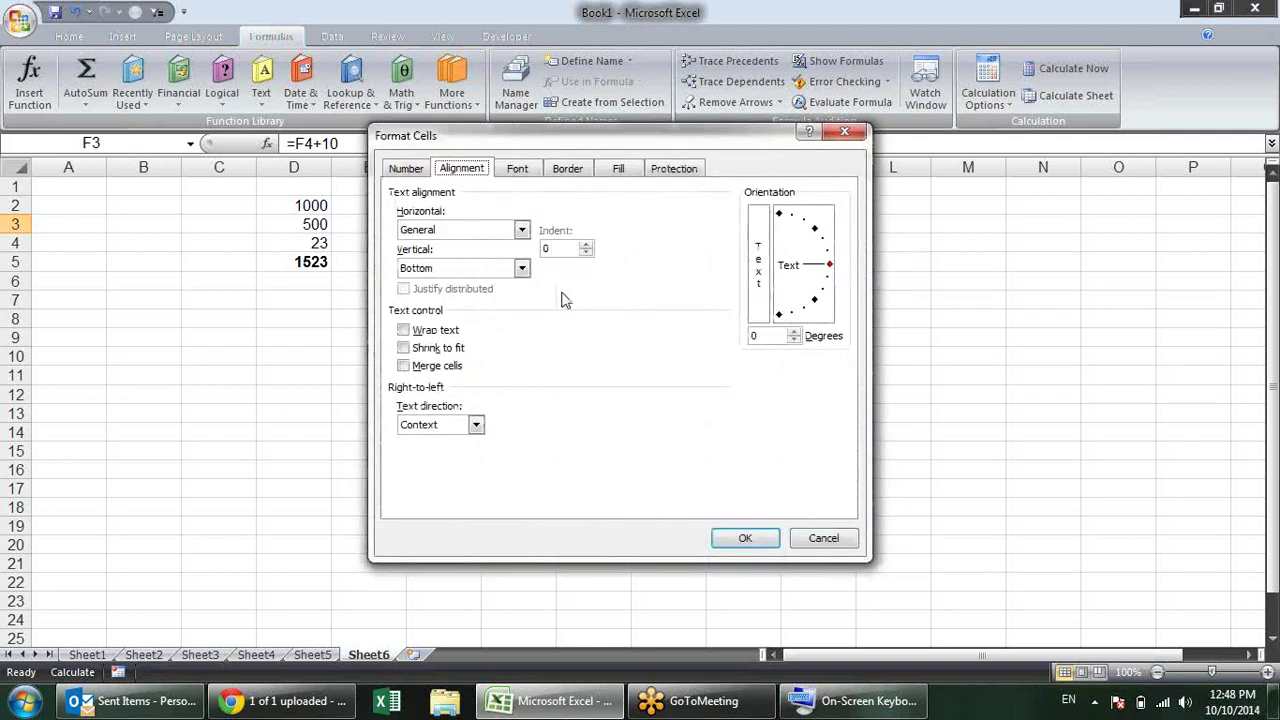
{"action": "key", "text": "Escape"}
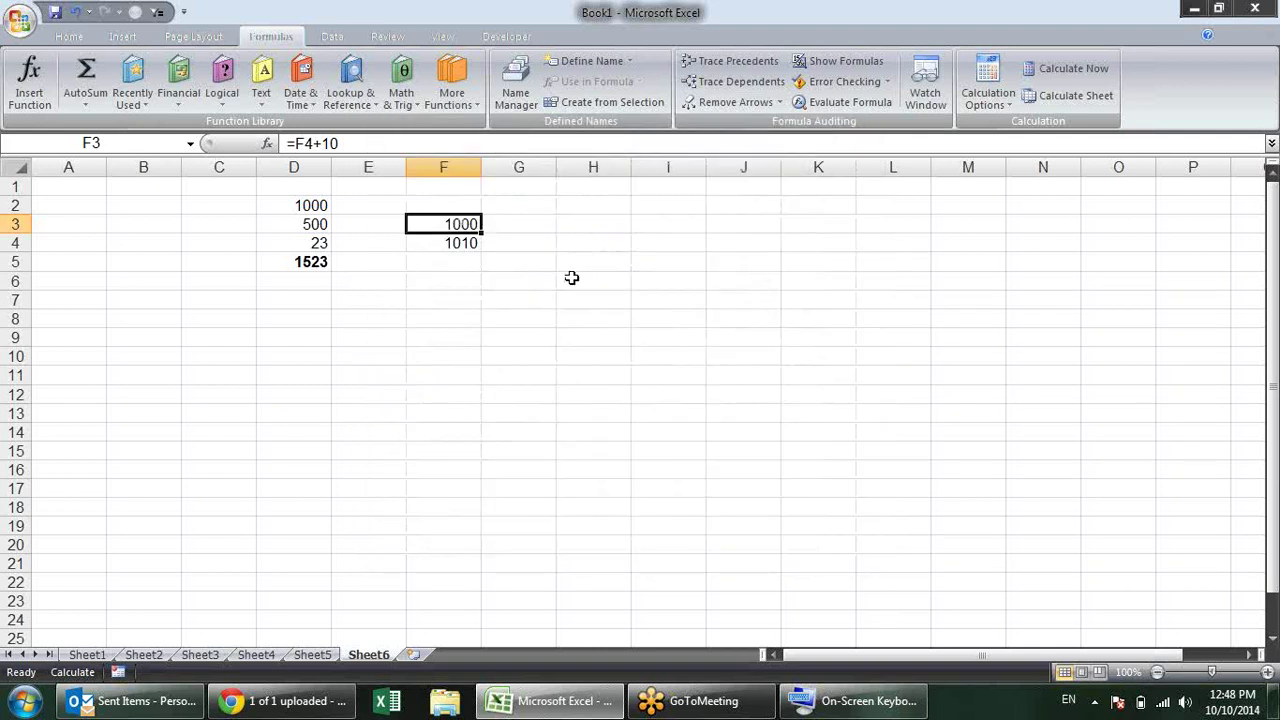
Step: Disable iterative calculation, acknowledge the circular reference warning, and delete the F3:F4 formulas
{"action": "key", "text": "alt+f"}
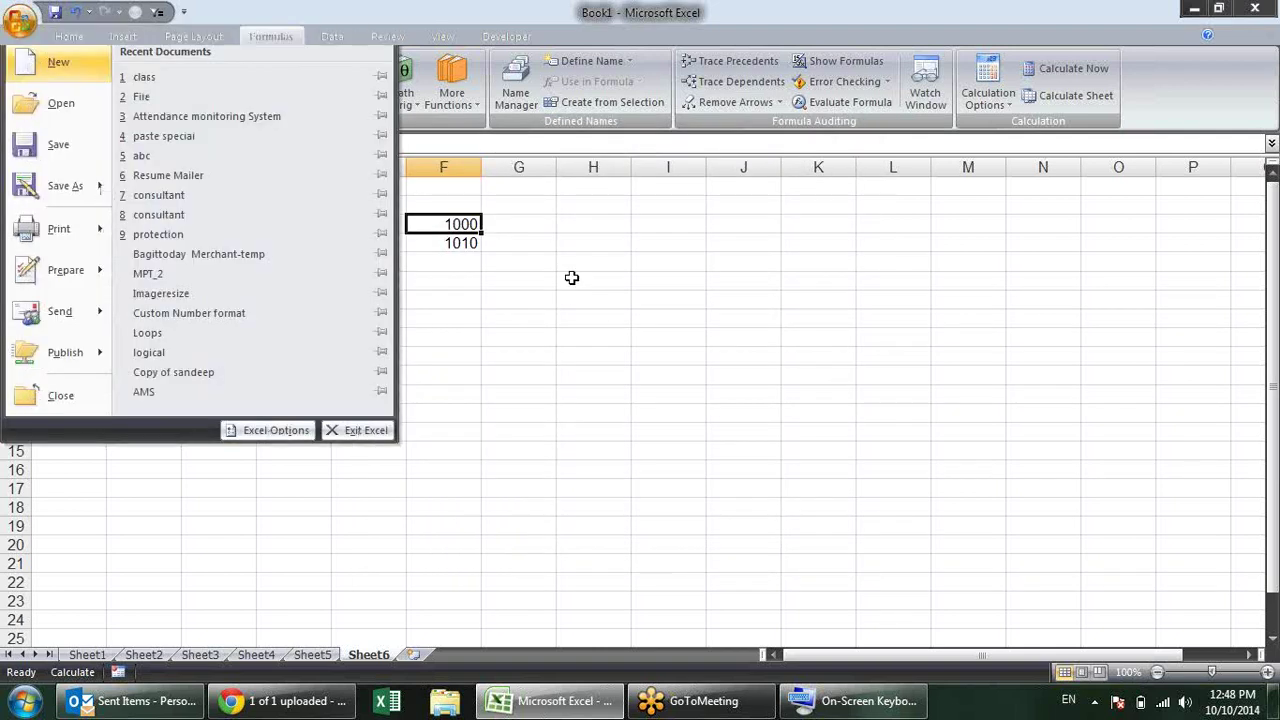
{"action": "key", "text": "i"}
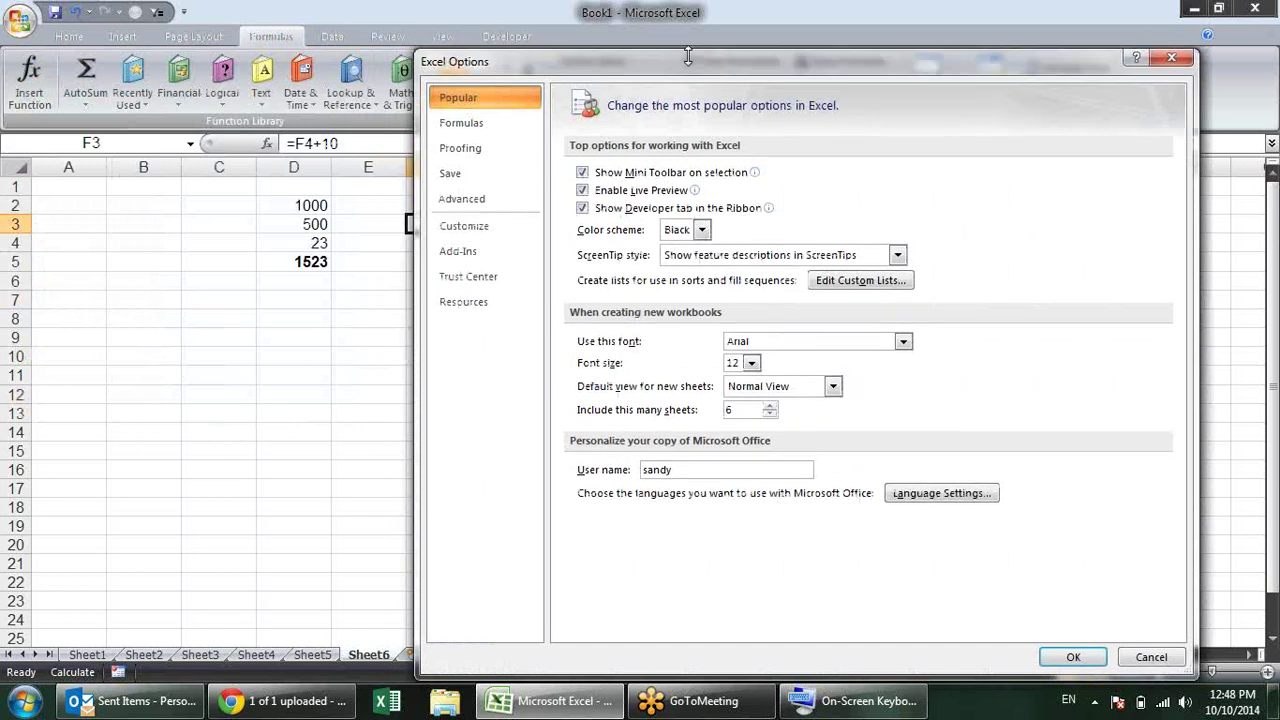
{"action": "left_click_drag", "start_coordinate": [638, 72], "coordinate": [759, 61]}
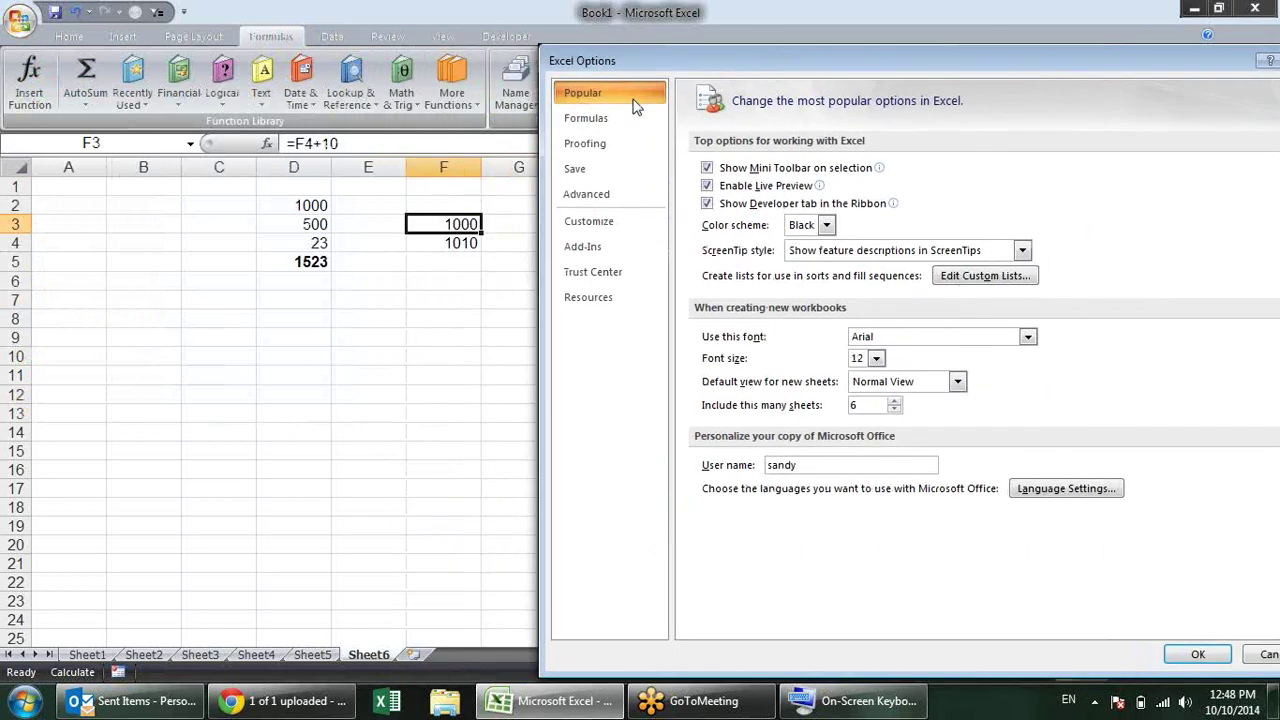
{"action": "left_click", "coordinate": [625, 120]}
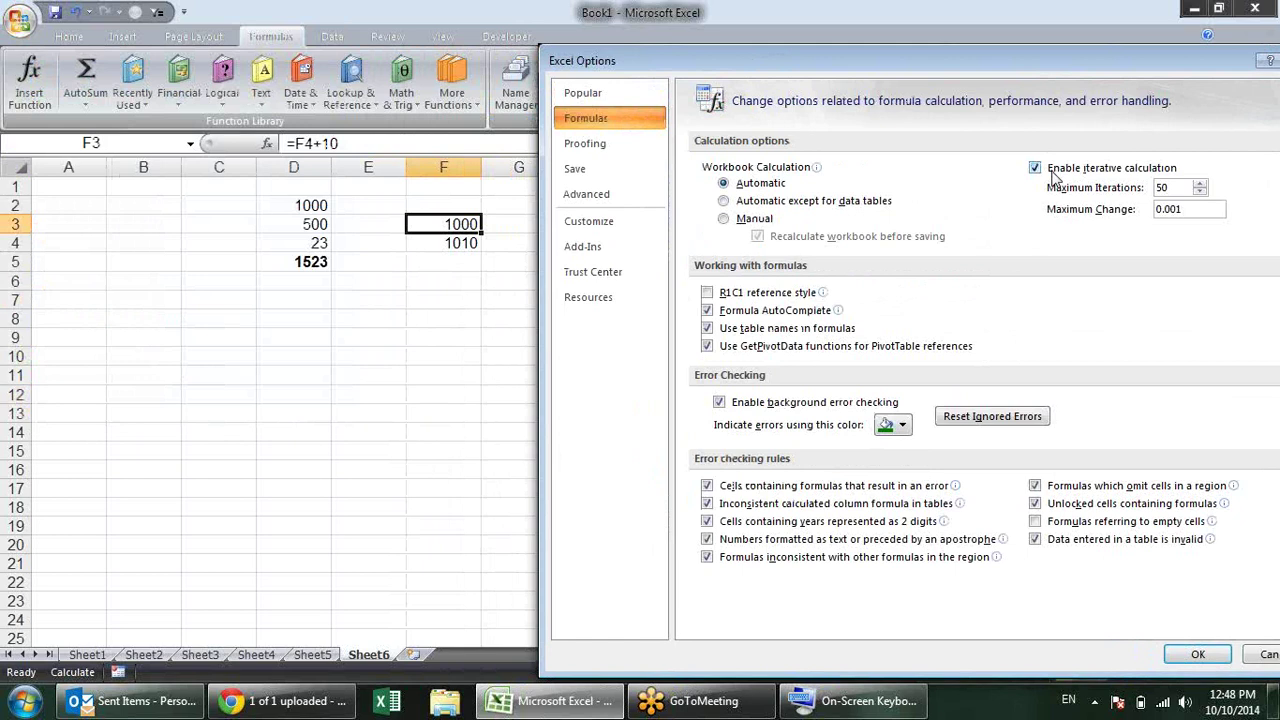
{"action": "left_click", "coordinate": [1053, 176]}
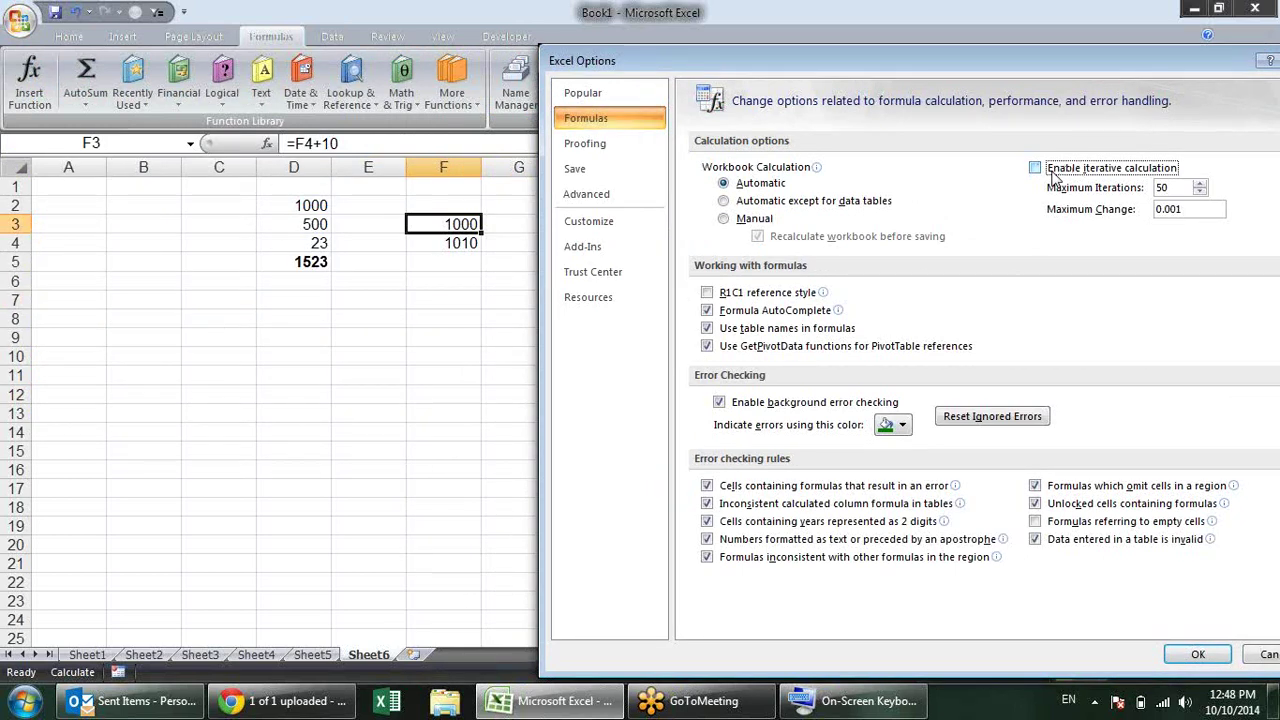
{"action": "left_click", "coordinate": [1191, 656]}
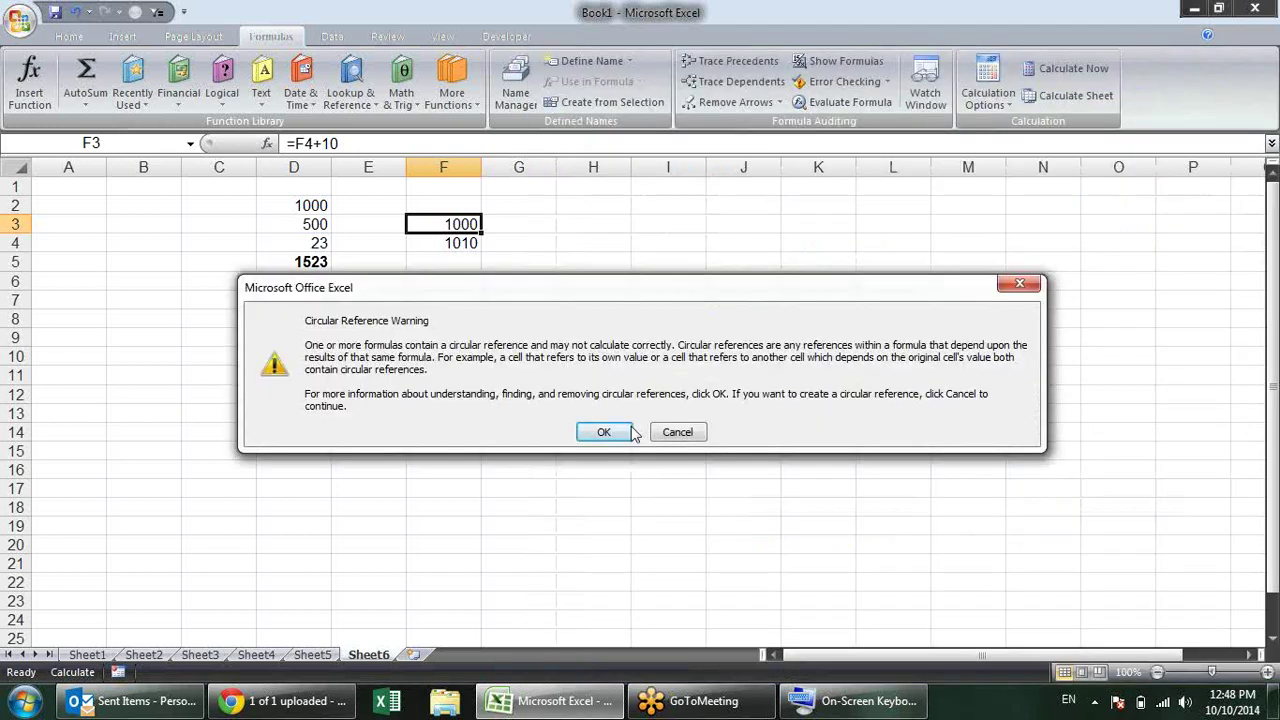
{"action": "left_click", "coordinate": [610, 431]}
{"action": "left_click", "coordinate": [733, 107]}
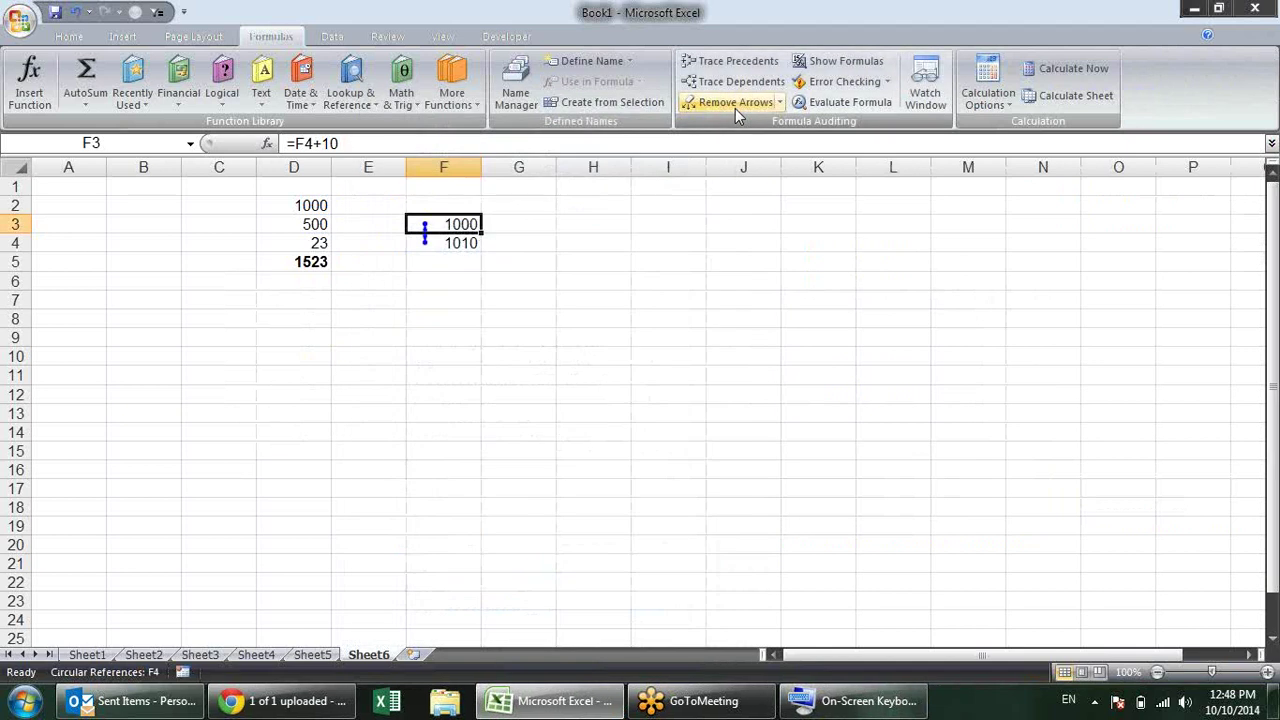
{"action": "key", "text": "shift+Down"}
{"action": "key", "text": "Delete"}
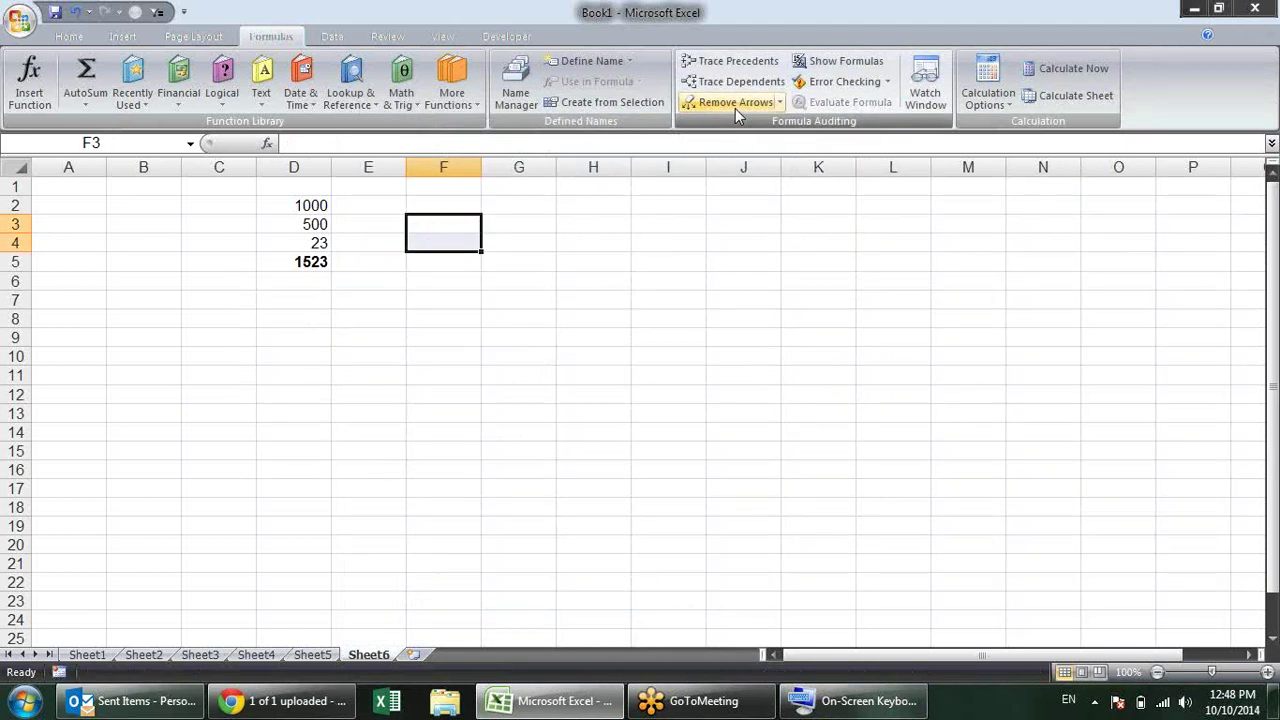
{"action": "left_click", "coordinate": [640, 222]}
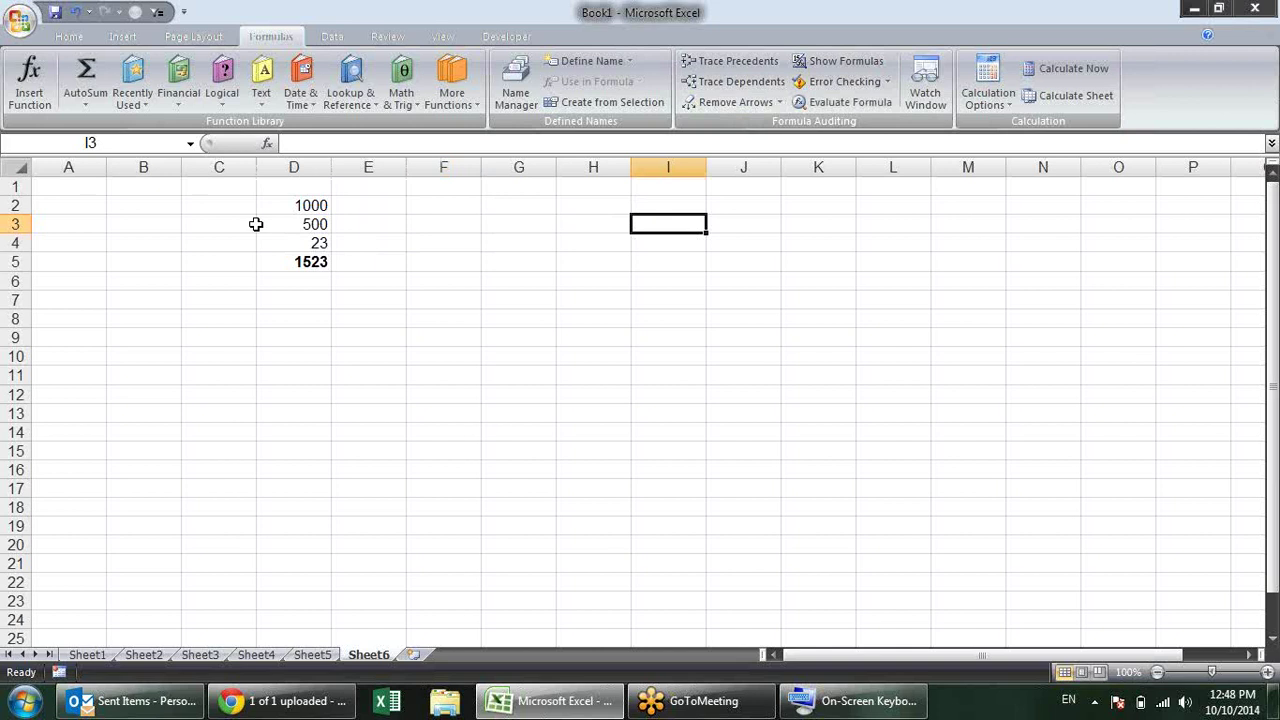
{"action": "left_click", "coordinate": [200, 220]}
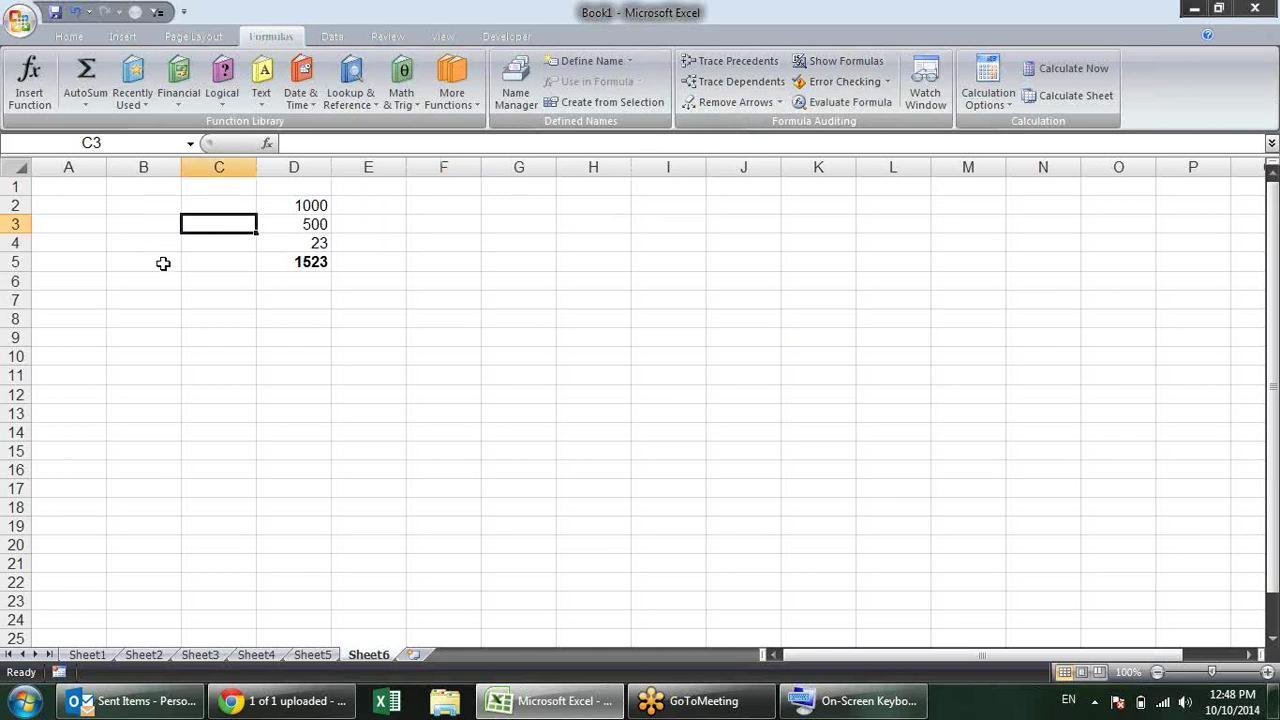
{"action": "left_click", "coordinate": [518, 260]}
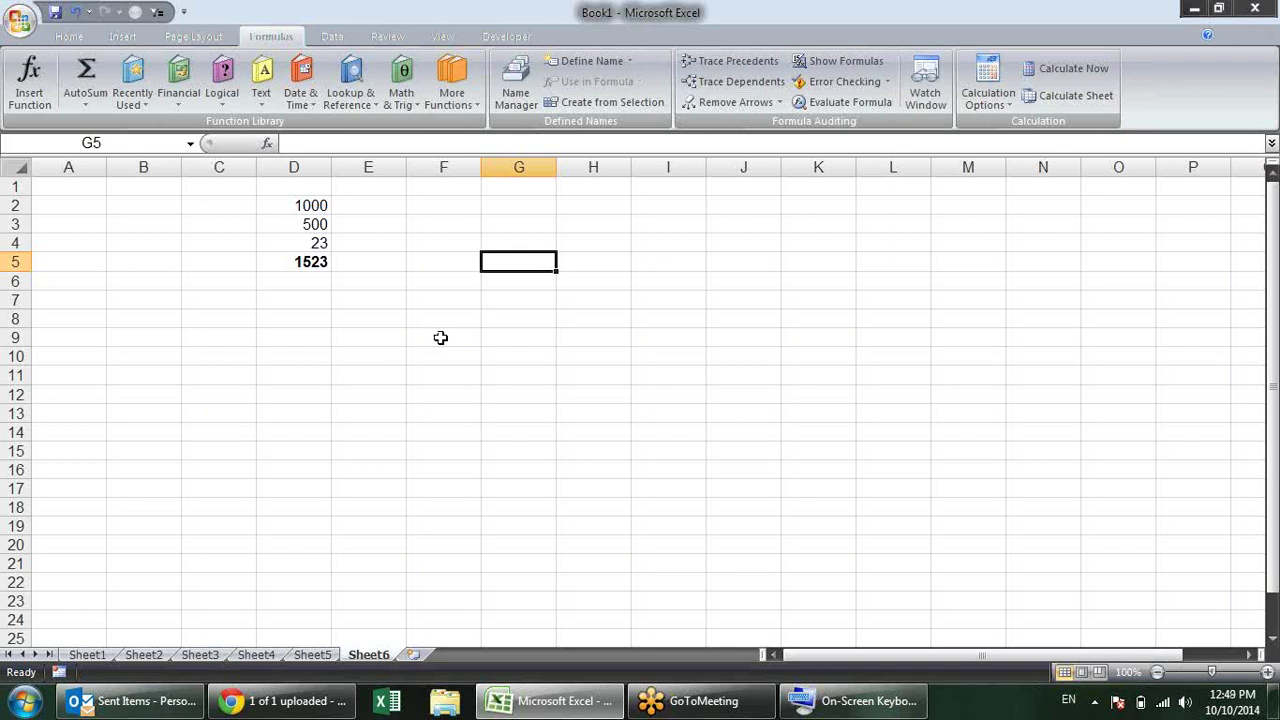
{"action": "type", "text": "="}
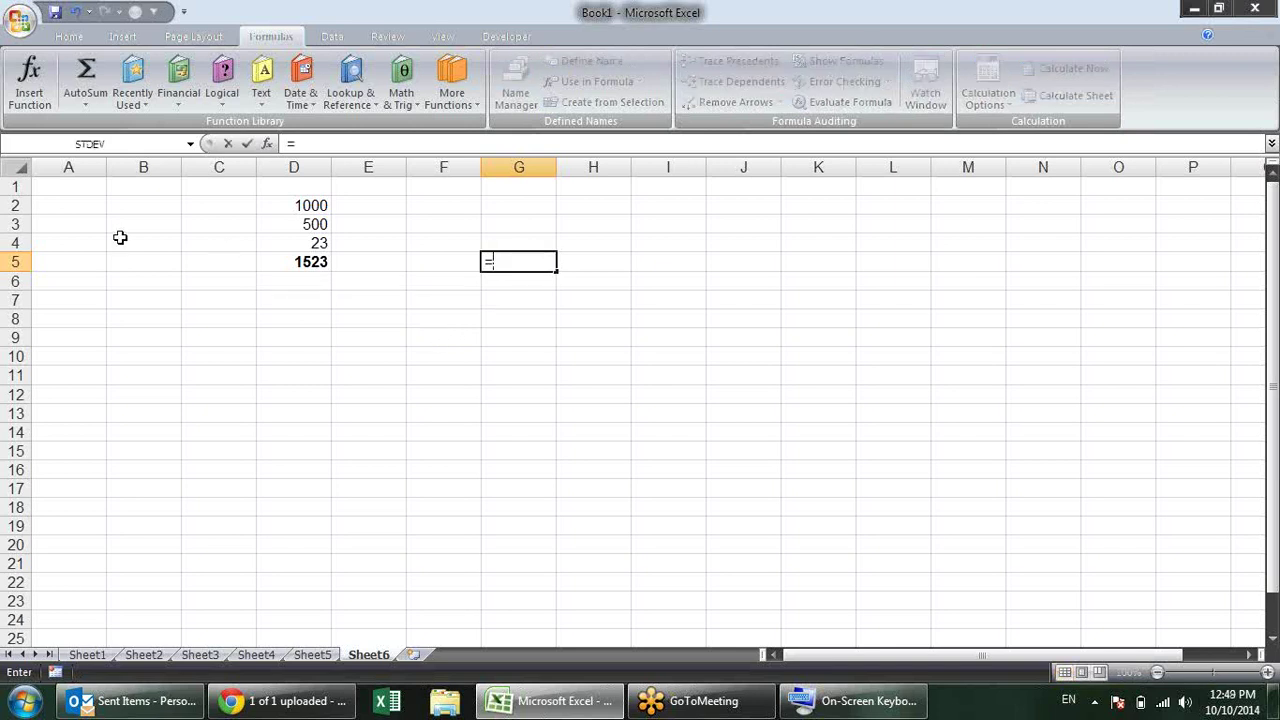
{"action": "left_click", "coordinate": [84, 194]}
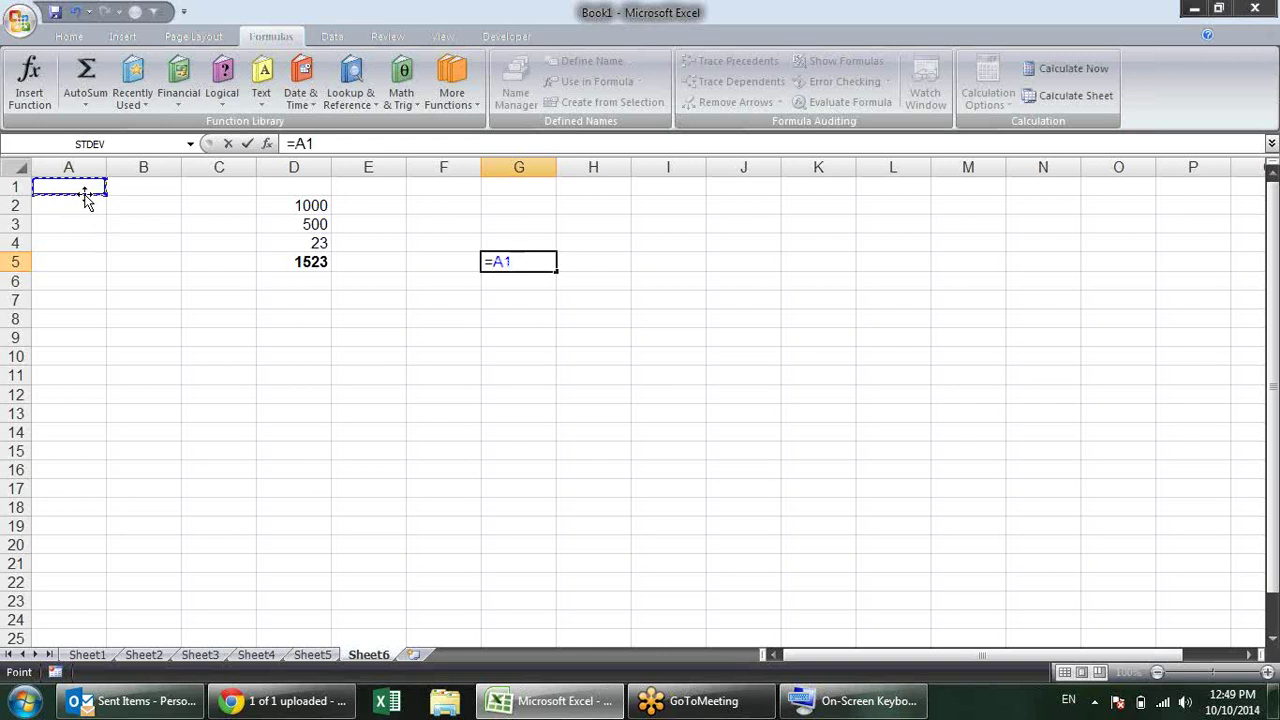
{"action": "key", "text": "Return"}
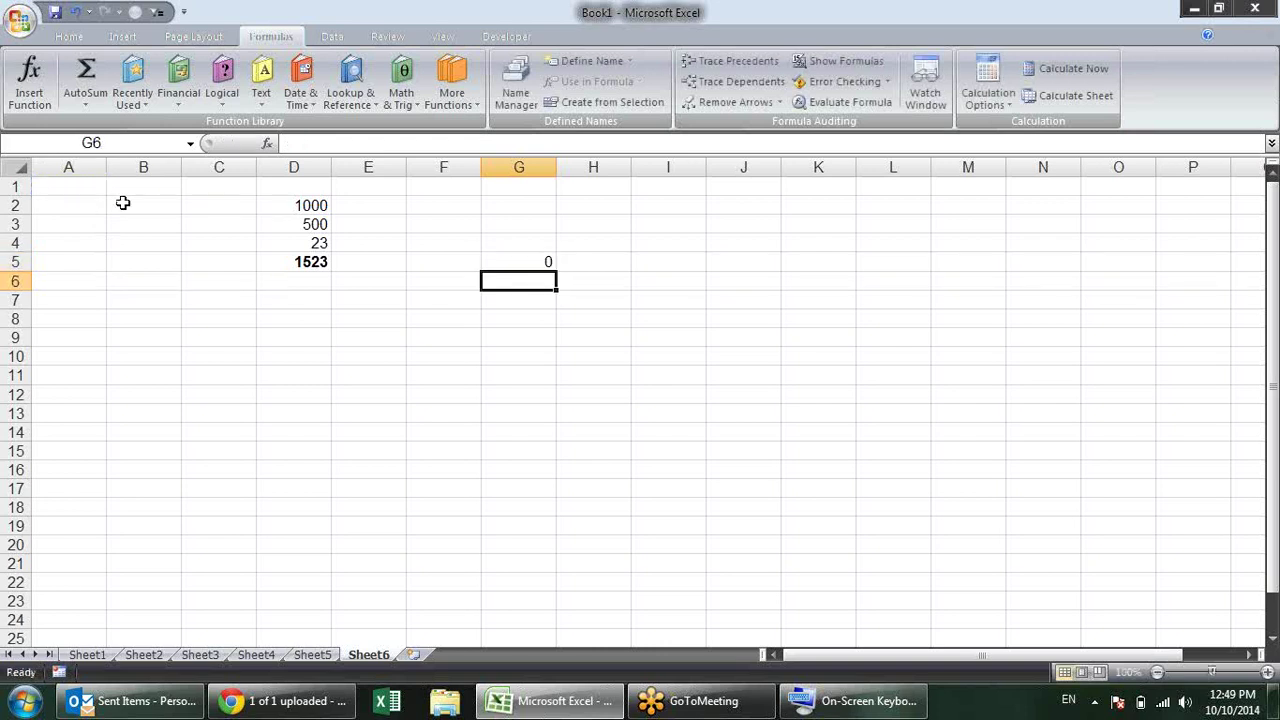
{"action": "double_click", "coordinate": [516, 262]}
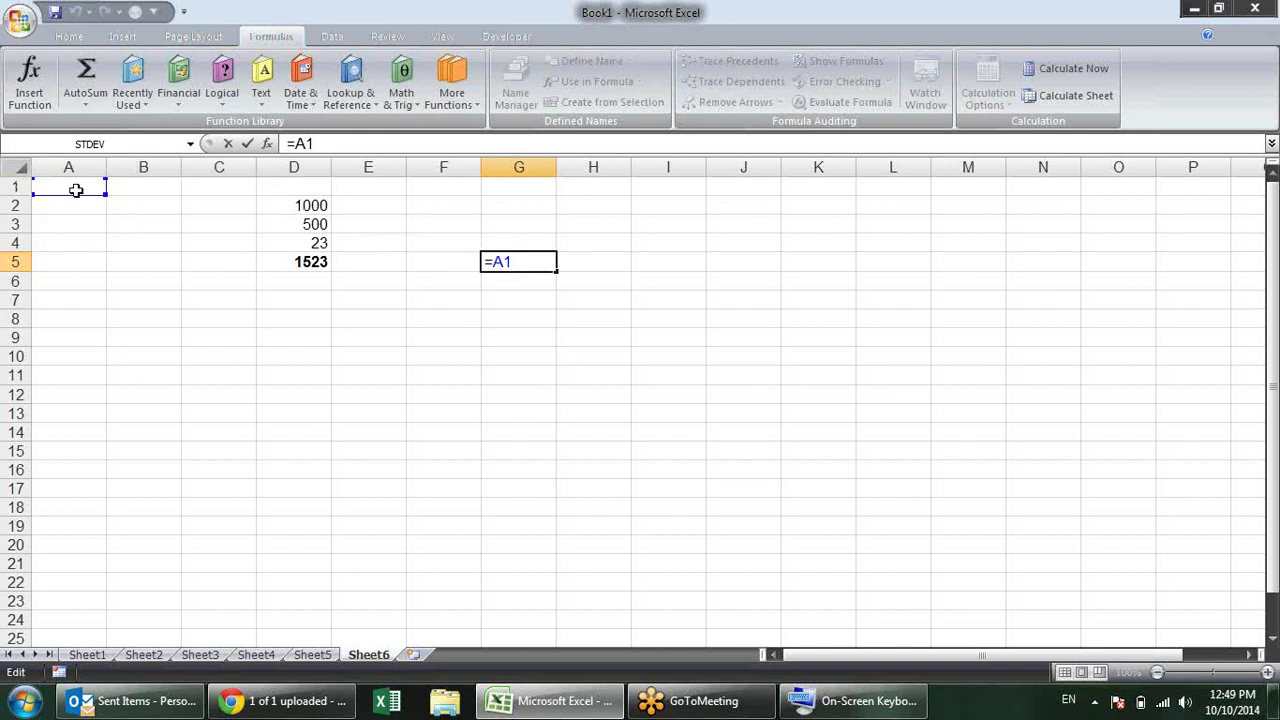
{"action": "key", "text": "ctrl+Return"}
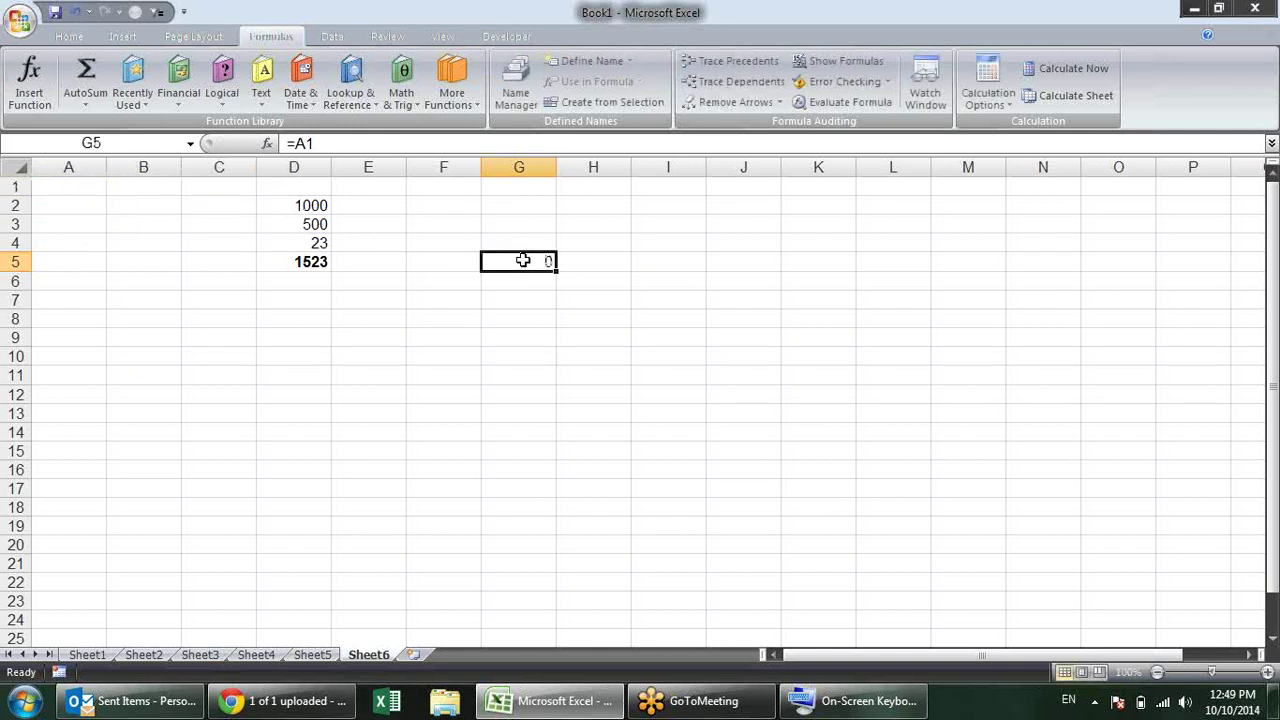
{"action": "left_click", "coordinate": [757, 258]}
{"action": "type", "text": "="}
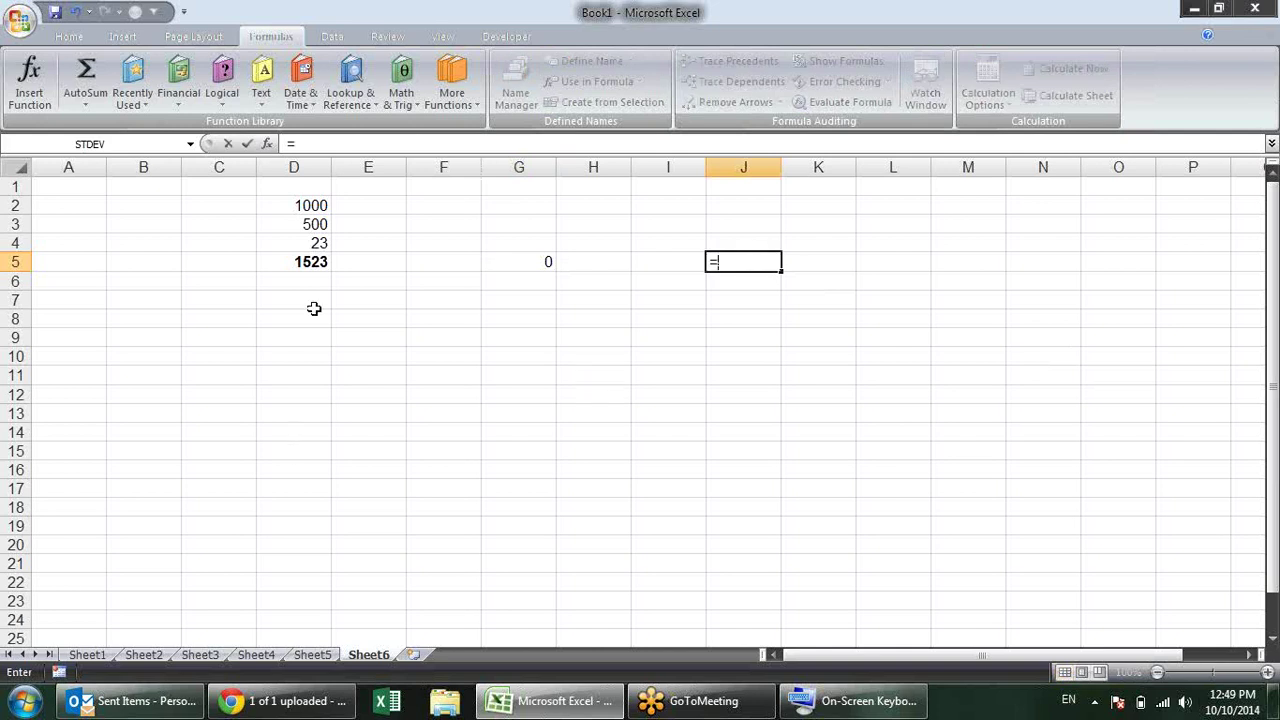
{"action": "left_click", "coordinate": [91, 192]}
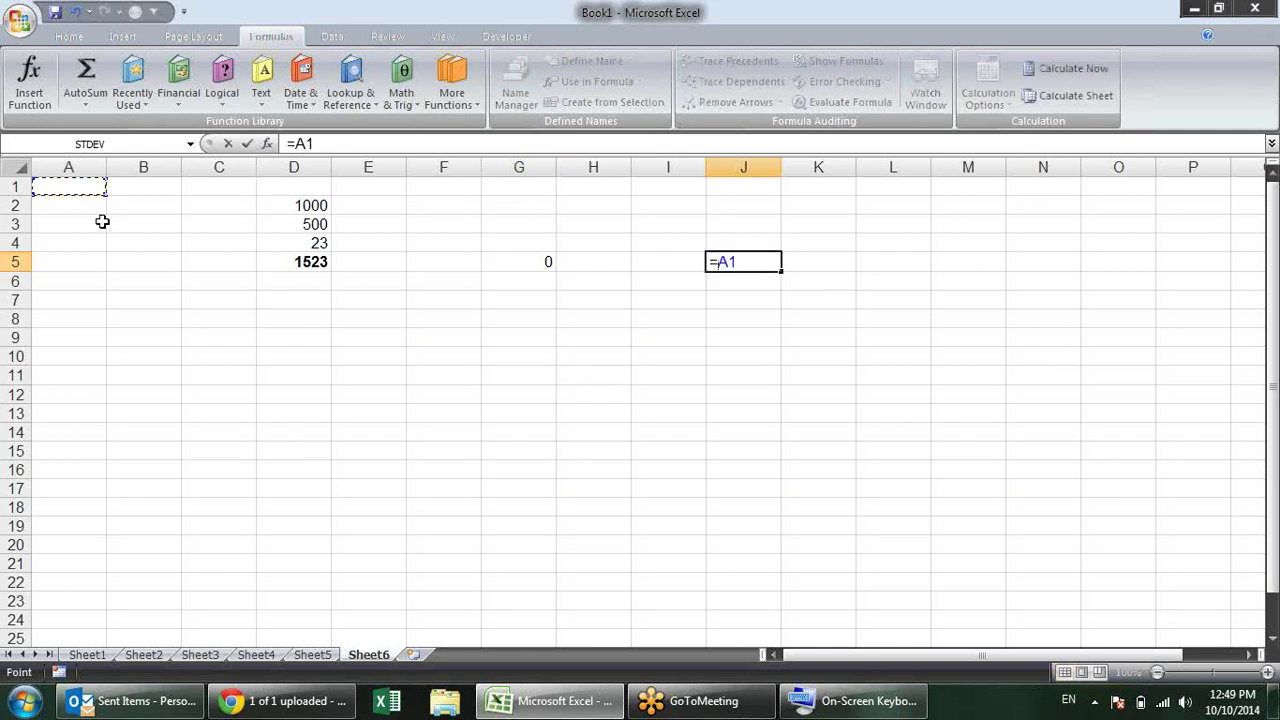
{"action": "key", "text": "Return"}
{"action": "left_click", "coordinate": [541, 259]}
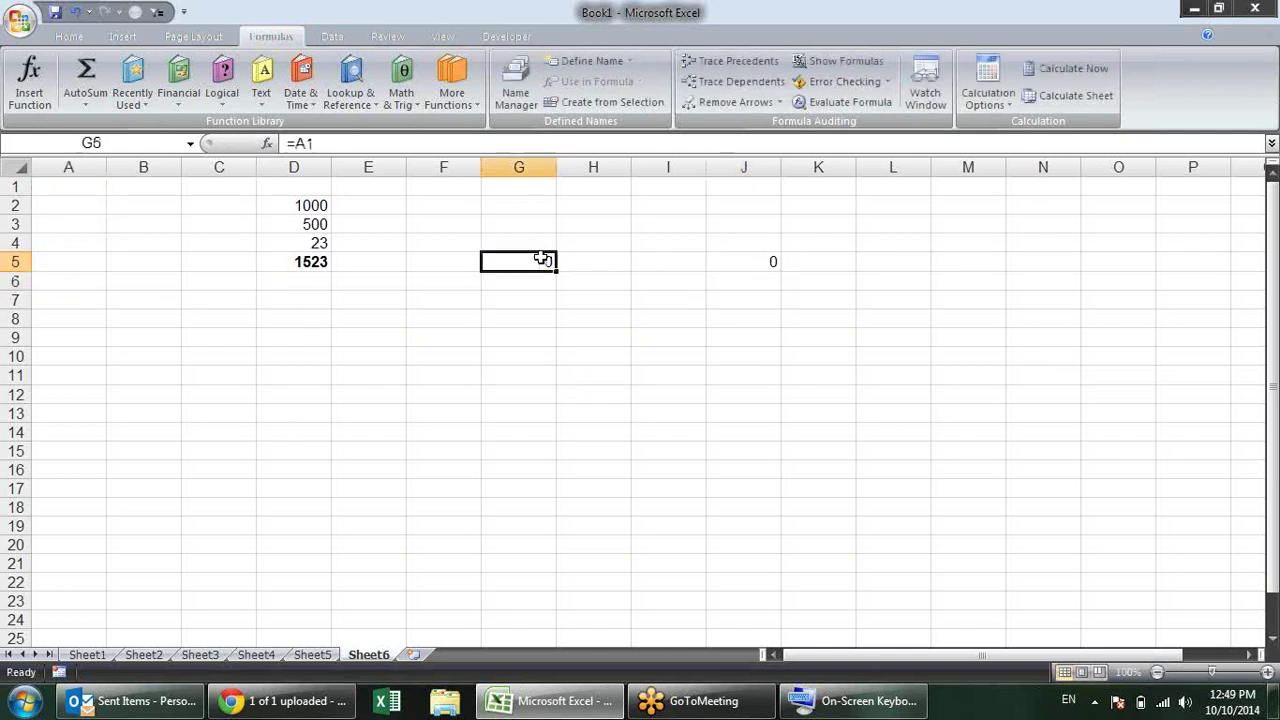
{"action": "left_click_drag", "start_coordinate": [541, 259], "coordinate": [766, 263]}
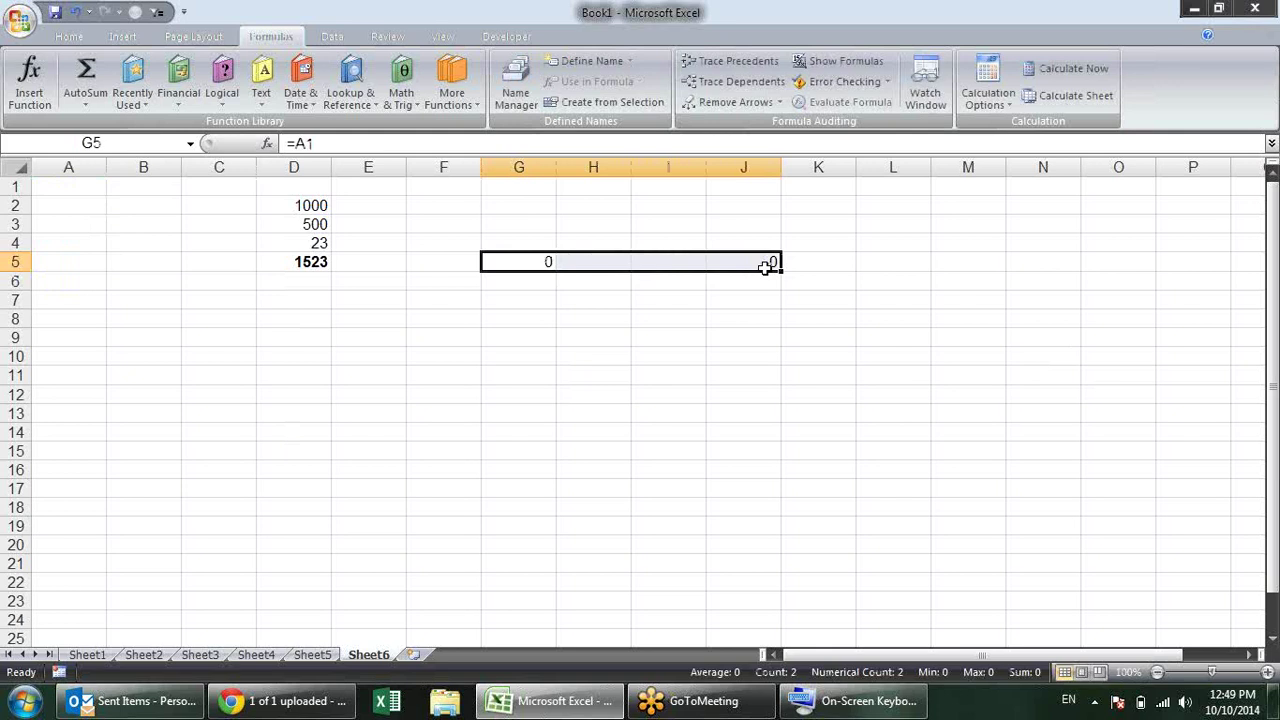
{"action": "key", "text": "Delete"}
{"action": "left_click", "coordinate": [648, 316]}
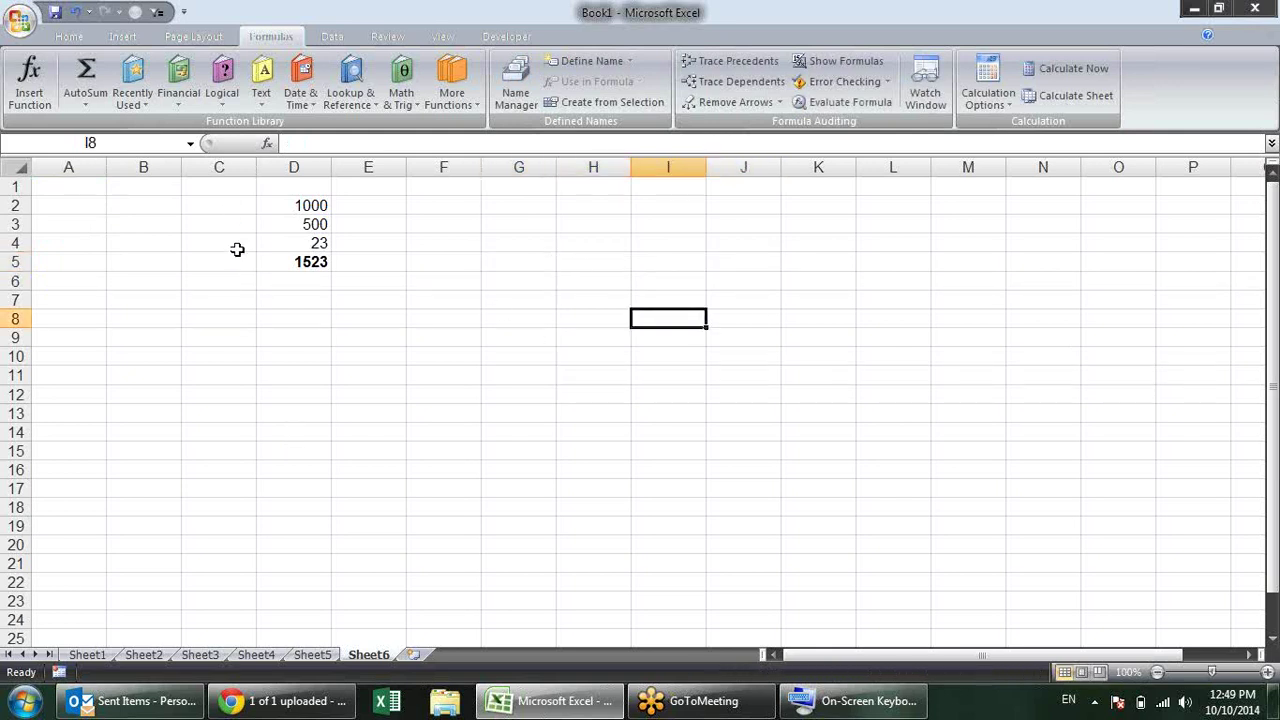
Step: Enable R1C1 reference style on the Formulas page of Excel Options
{"action": "left_click", "coordinate": [20, 20]}
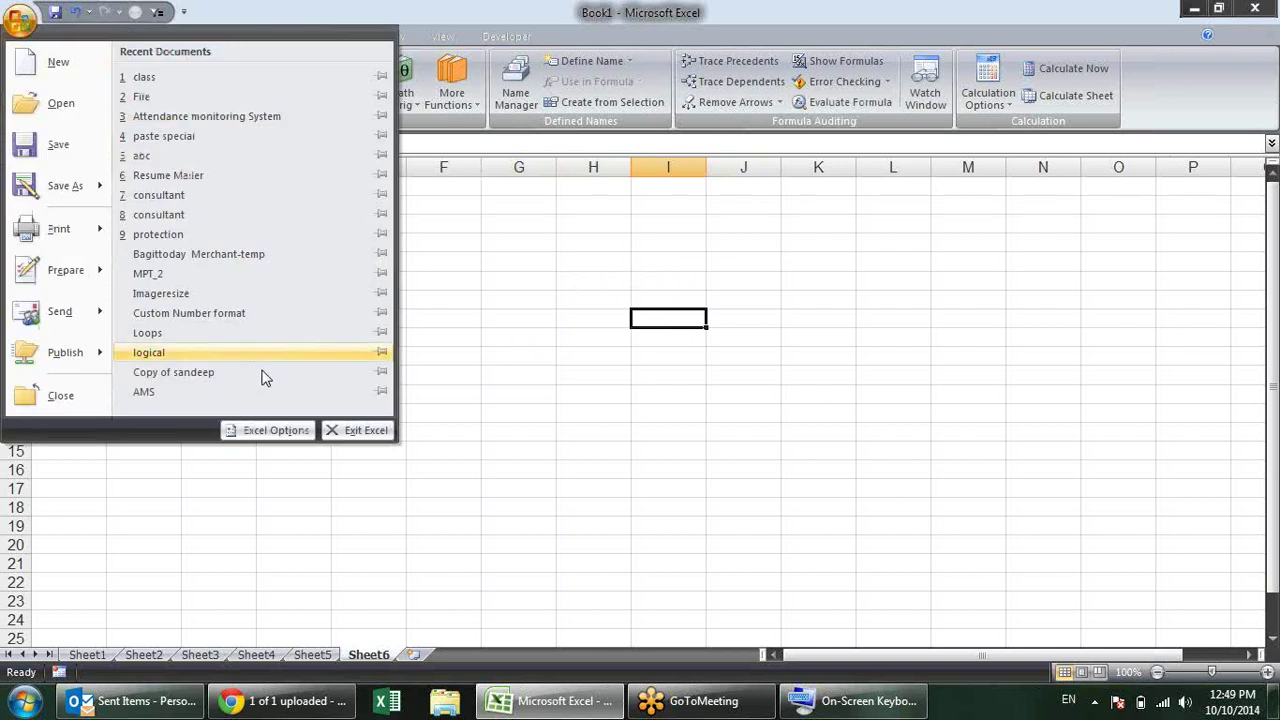
{"action": "left_click", "coordinate": [266, 432]}
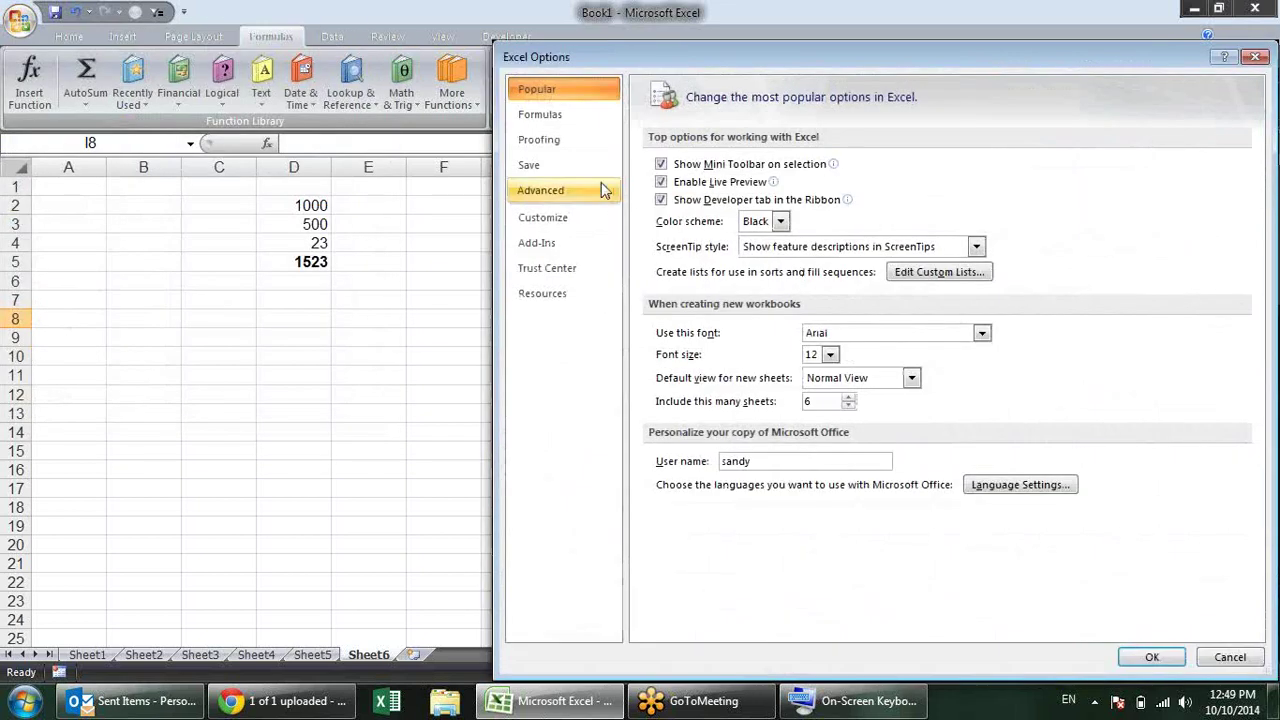
{"action": "left_click", "coordinate": [585, 138]}
{"action": "left_click", "coordinate": [587, 111]}
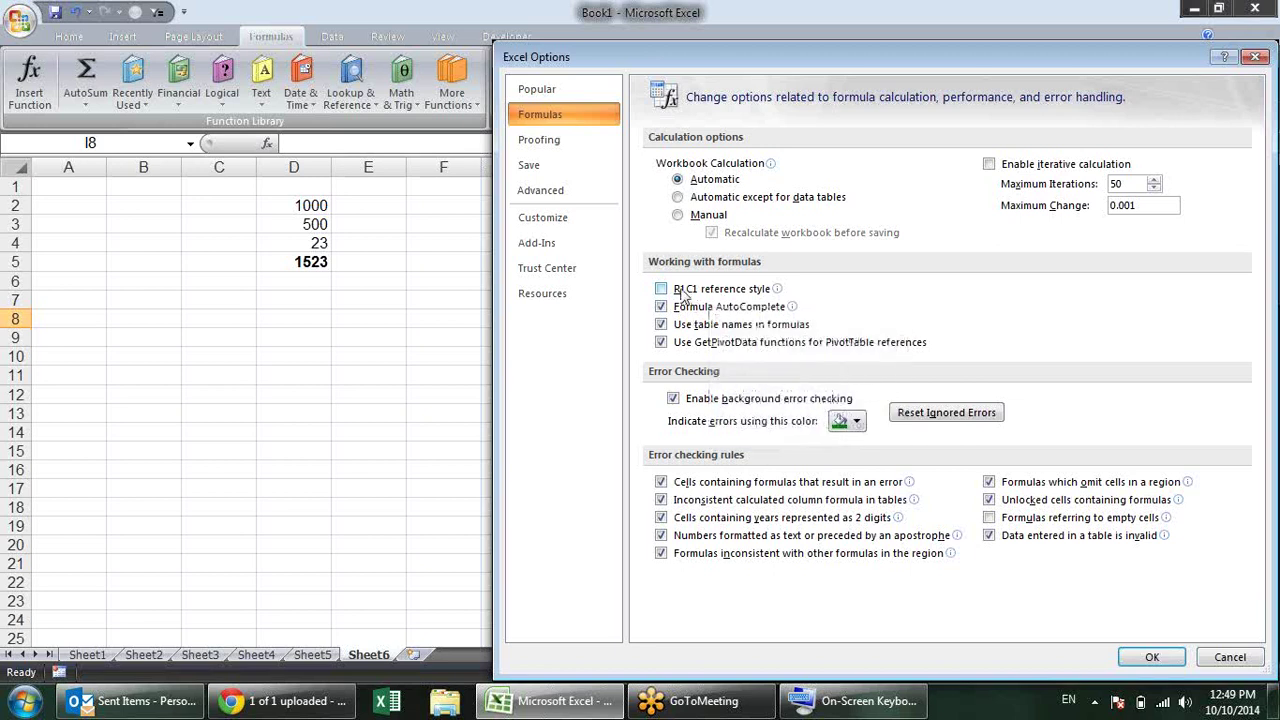
{"action": "left_click", "coordinate": [683, 292]}
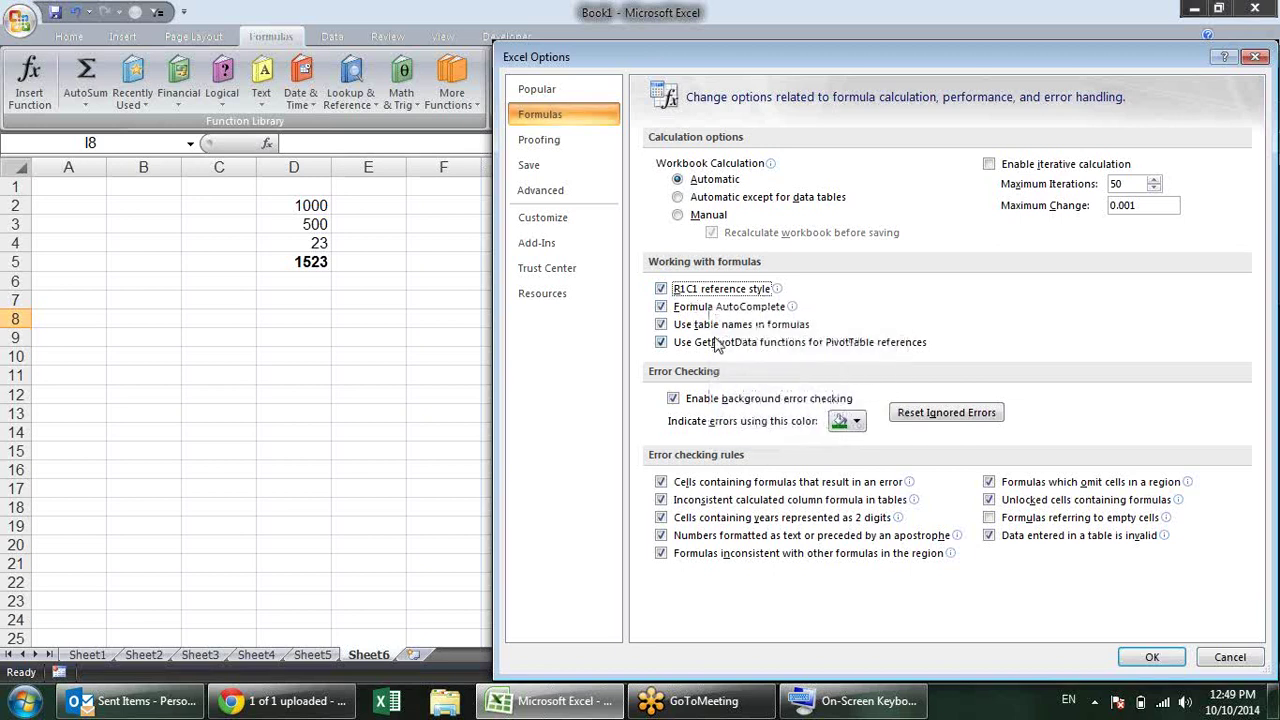
{"action": "left_click", "coordinate": [1143, 667]}
{"action": "left_click", "coordinate": [449, 263]}
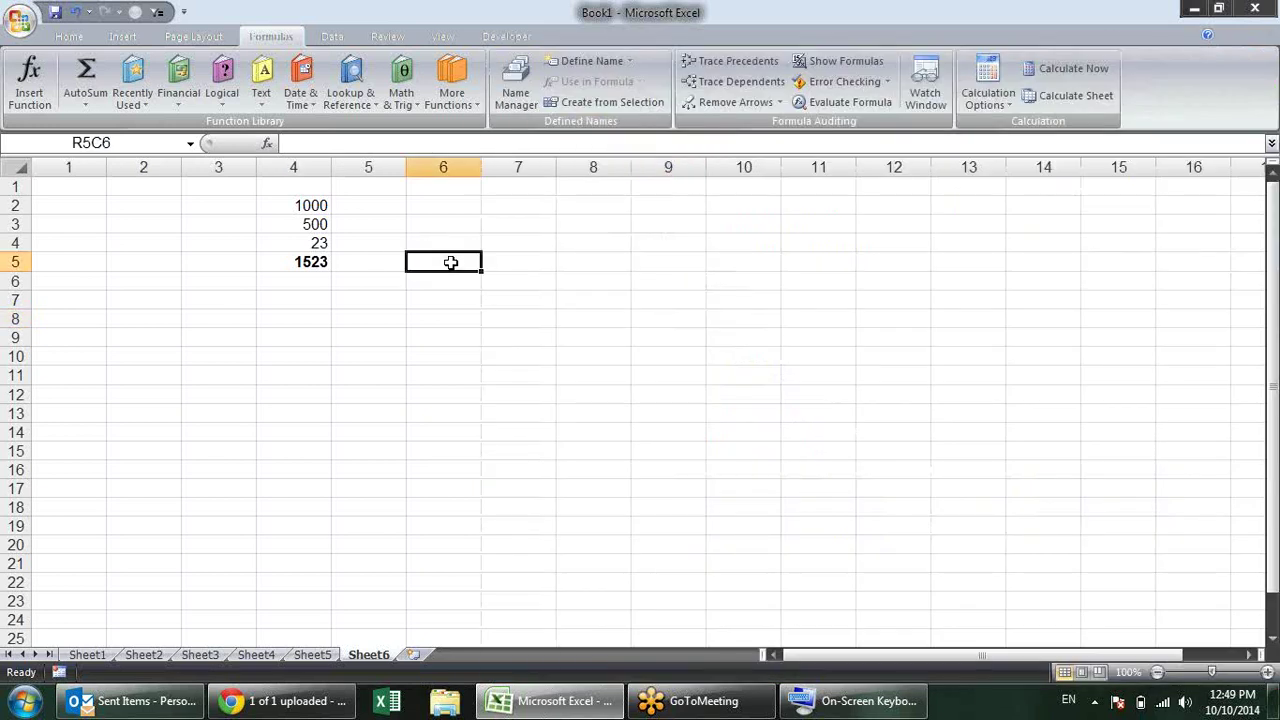
{"action": "left_click", "coordinate": [449, 289]}
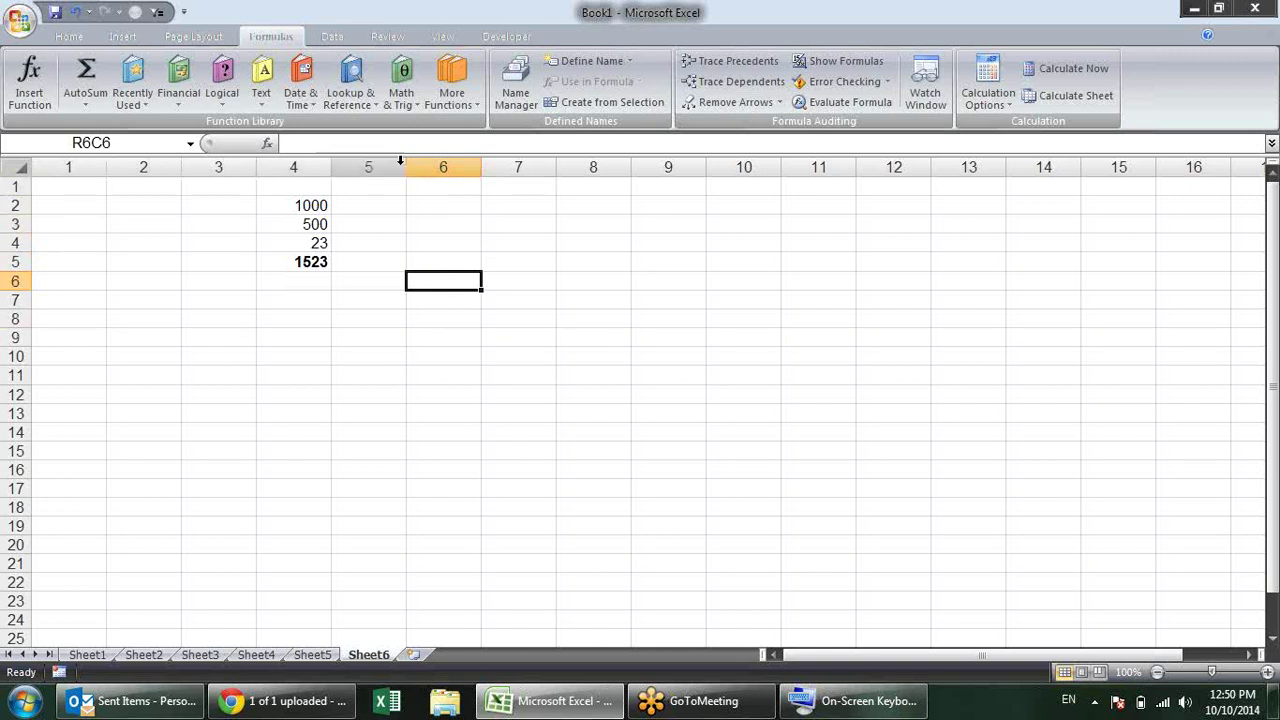
{"action": "left_click", "coordinate": [521, 301]}
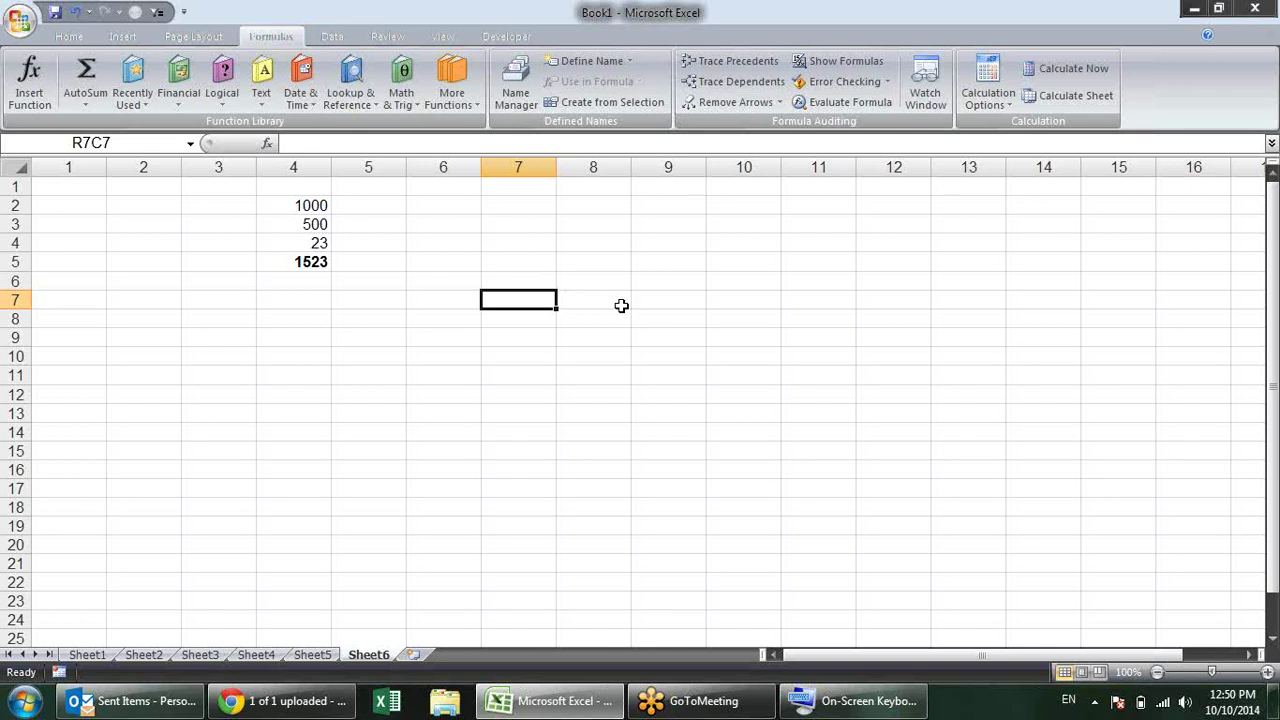
Step: Start a formula in R7C7, pointing at R7C5, R10C5, R13C9, then shifting columns with arrows
{"action": "type", "text": "="}
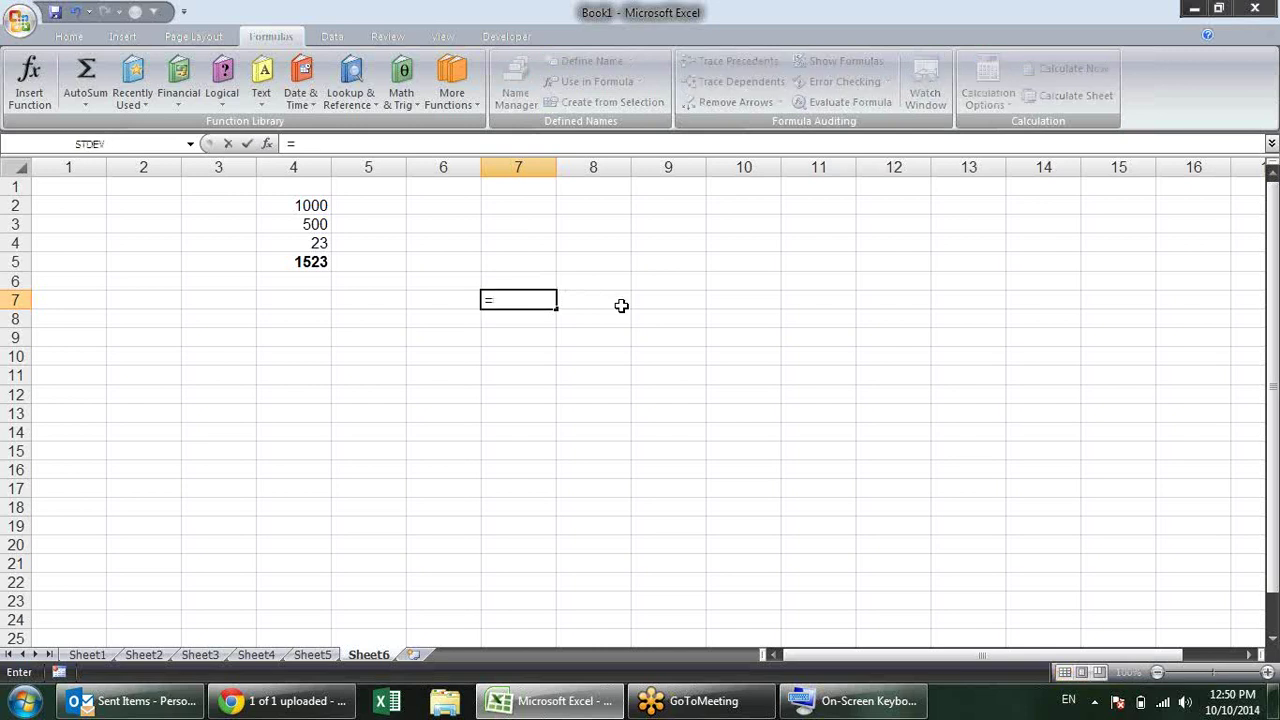
{"action": "left_click", "coordinate": [380, 303]}
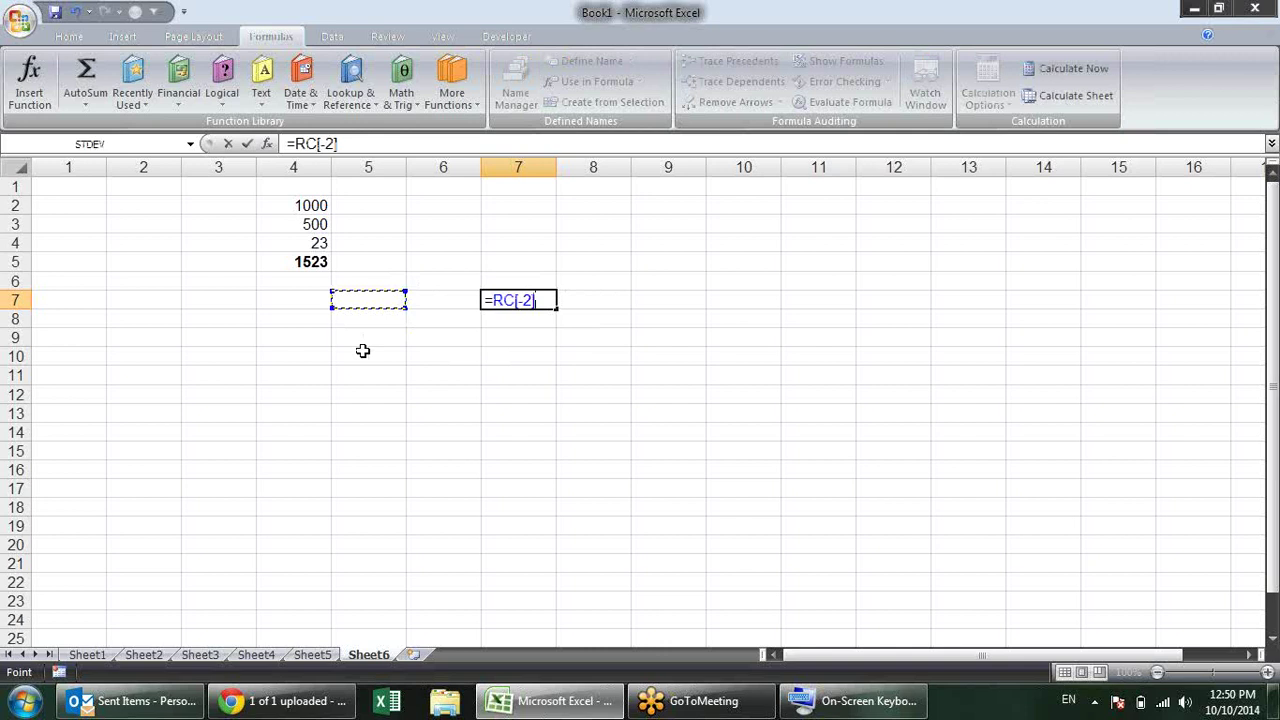
{"action": "left_click", "coordinate": [363, 350]}
{"action": "left_click", "coordinate": [635, 412]}
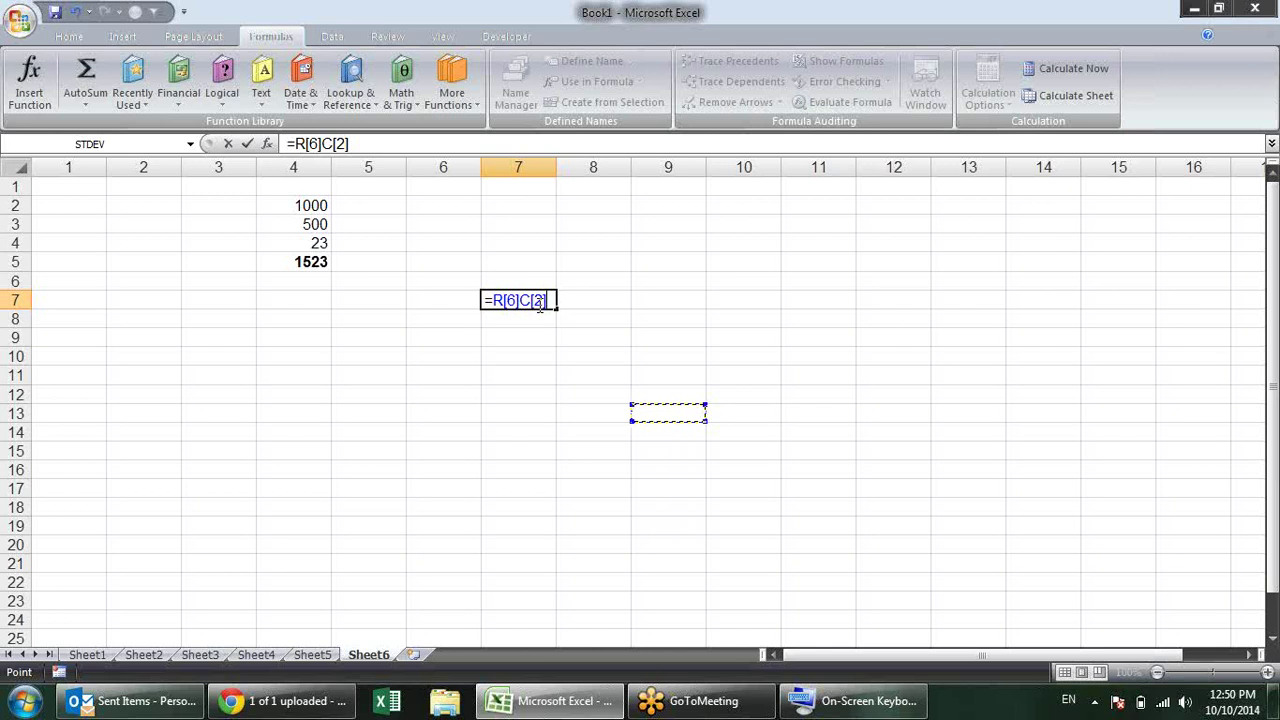
{"action": "key", "text": "Left"}
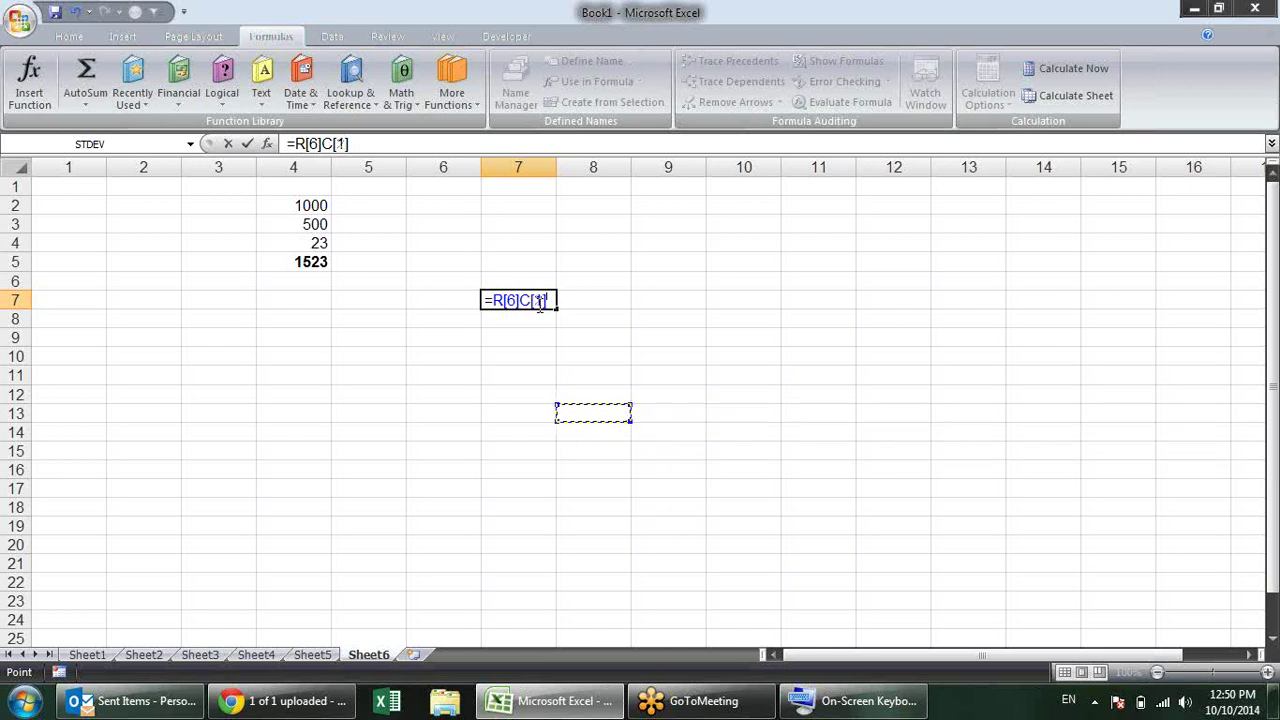
{"action": "key", "text": "Left"}
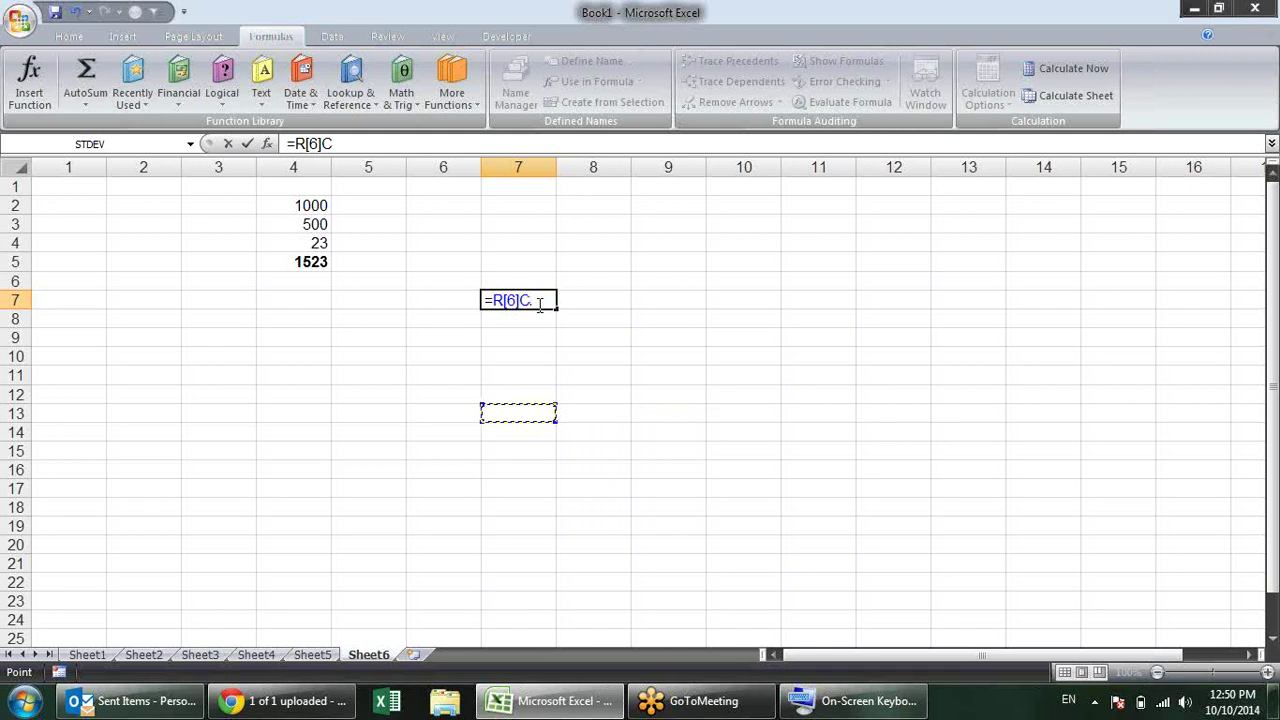
{"action": "key", "text": "Right"}
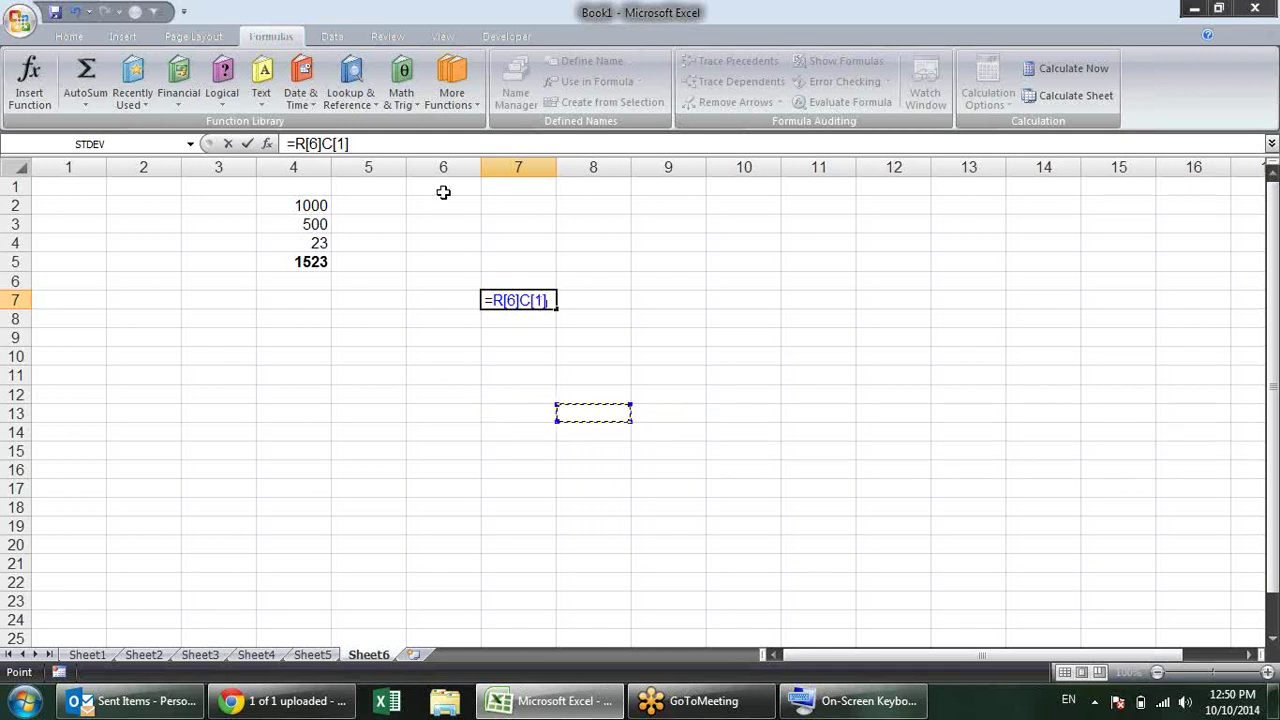
{"action": "key", "text": "Right"}
{"action": "key", "text": "Left"}
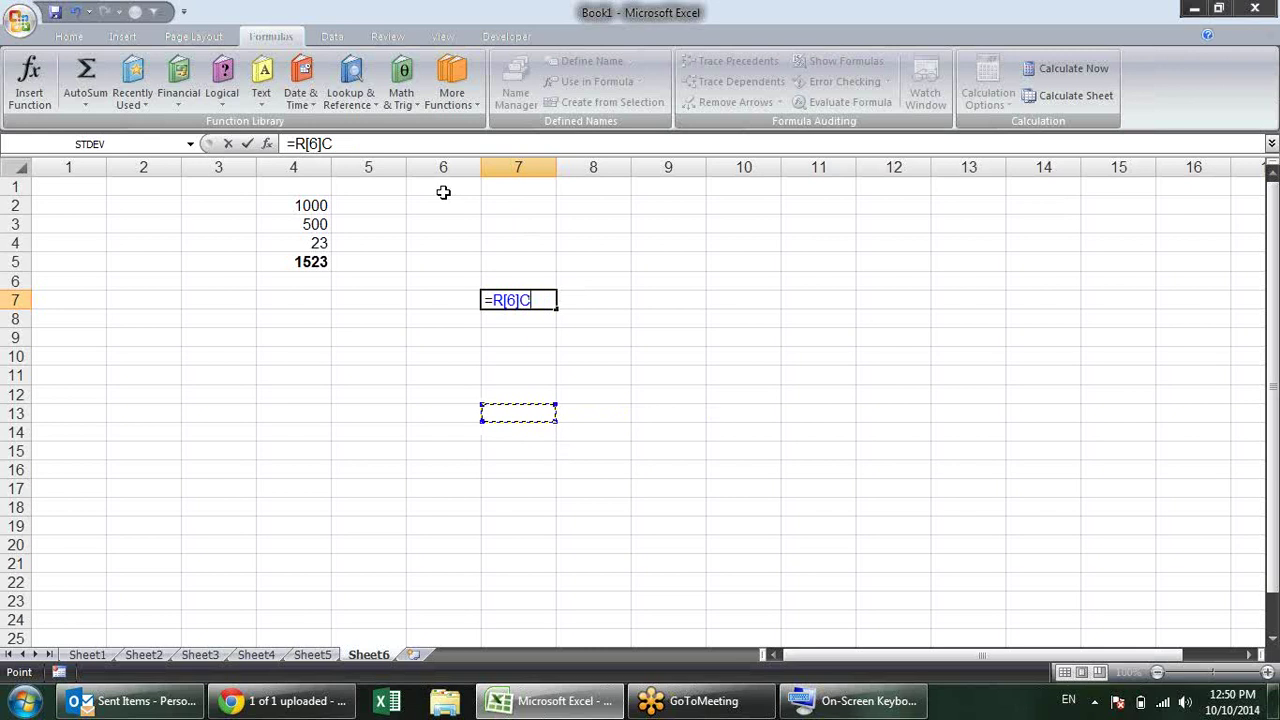
{"action": "key", "text": "Right"}
{"action": "key", "text": "Right"}
{"action": "key", "text": "Right"}
{"action": "key", "text": "Right"}
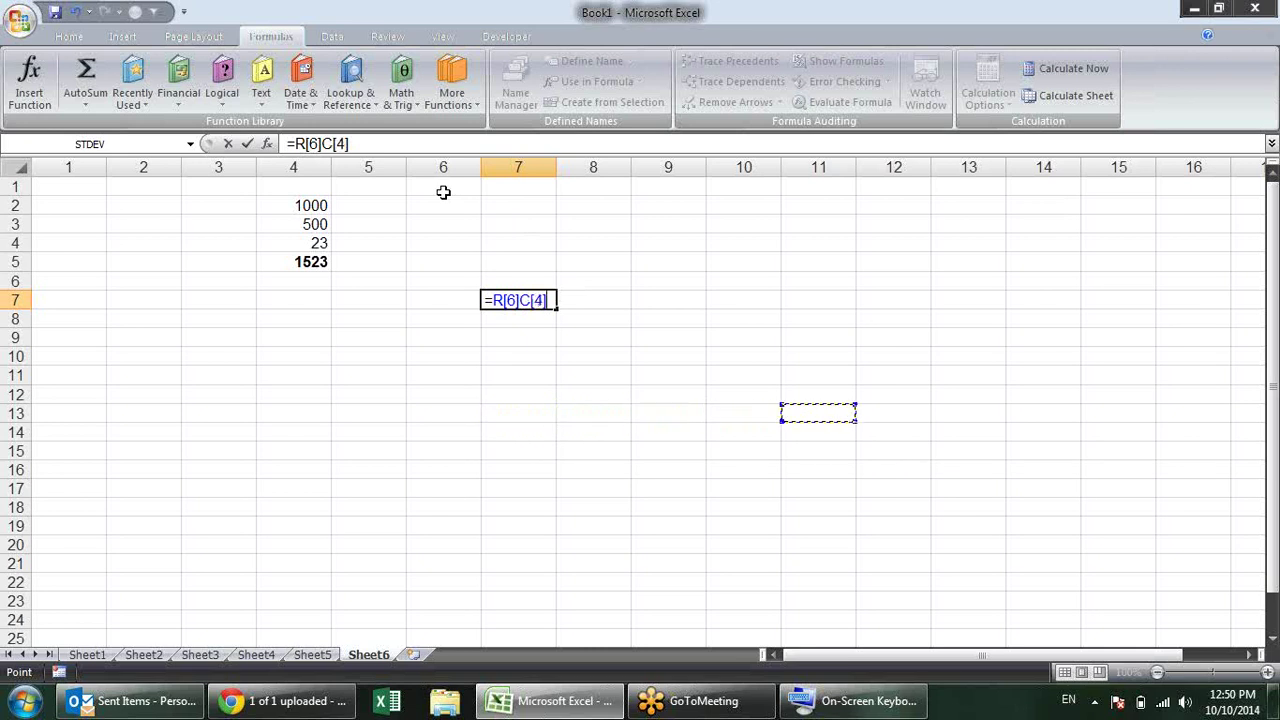
{"action": "key", "text": "Left"}
{"action": "key", "text": "Left"}
{"action": "key", "text": "Left"}
{"action": "key", "text": "Left"}
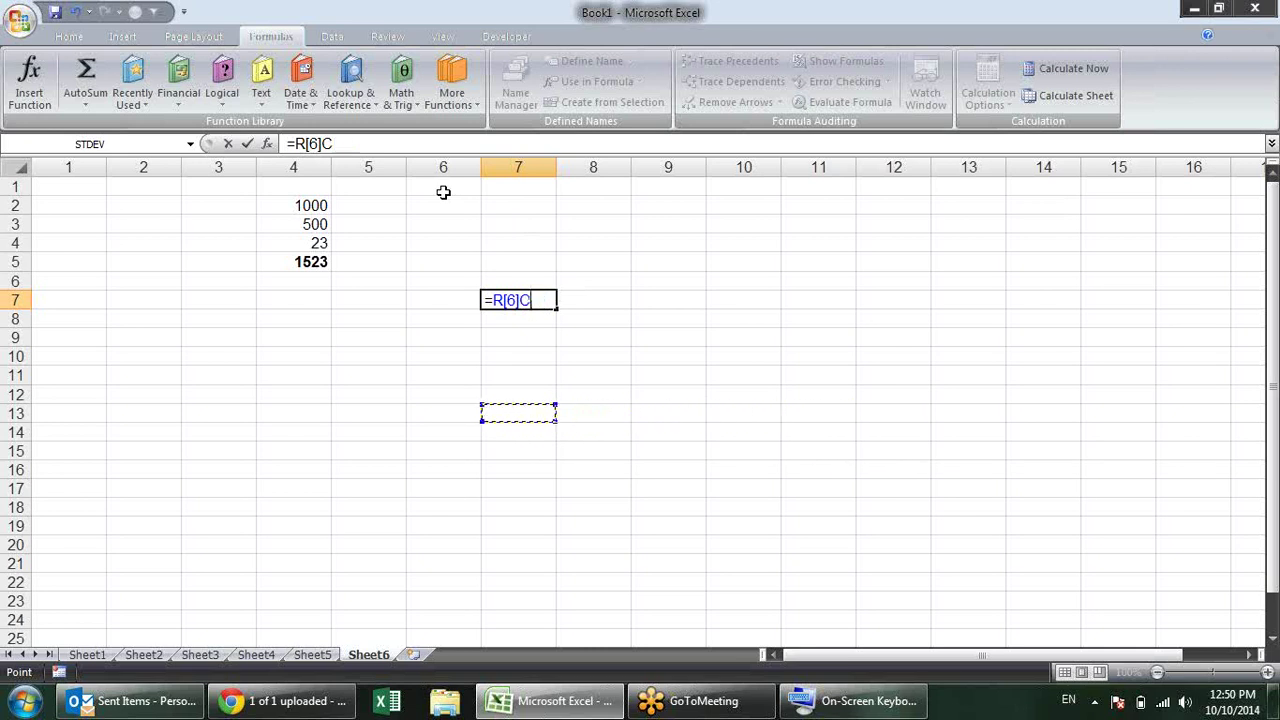
{"action": "key", "text": "Right"}
Step: Move the reference up and left to end at =R[-5]C[-5], then cancel the formula
{"action": "key", "text": "Up"}
{"action": "key", "text": "Up"}
{"action": "key", "text": "Up"}
{"action": "key", "text": "Up"}
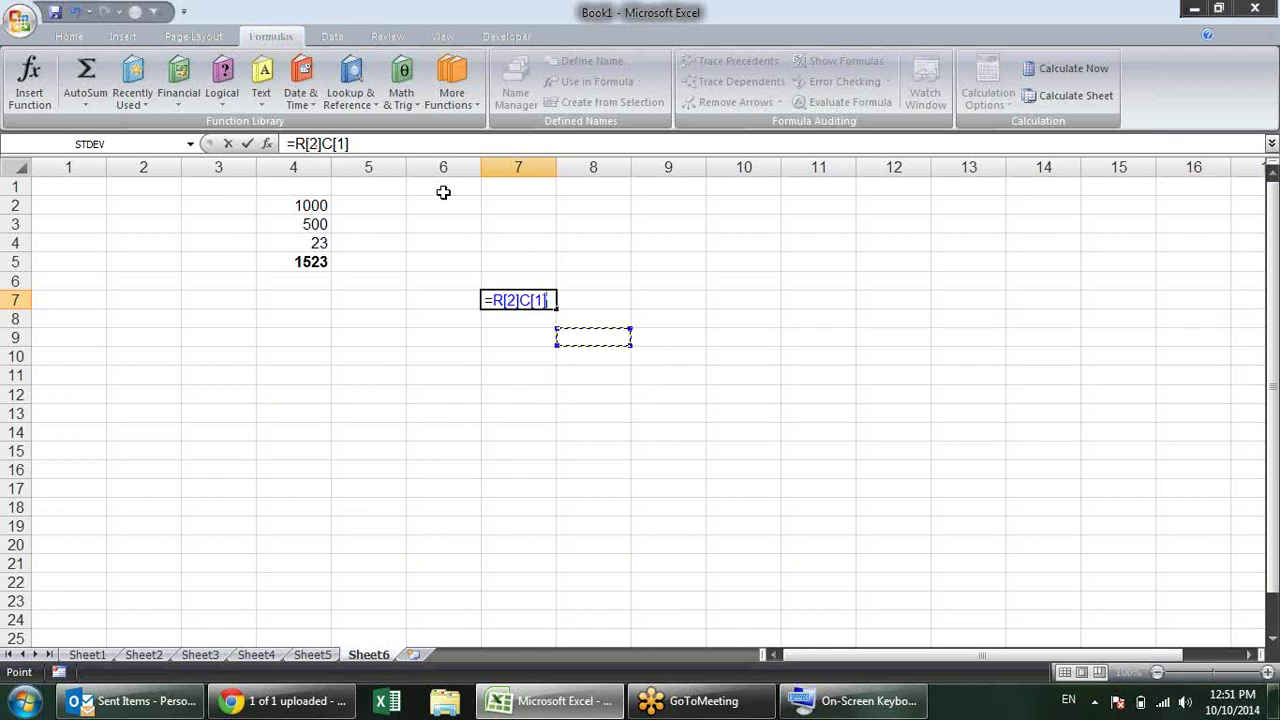
{"action": "key", "text": "Up"}
{"action": "key", "text": "Up"}
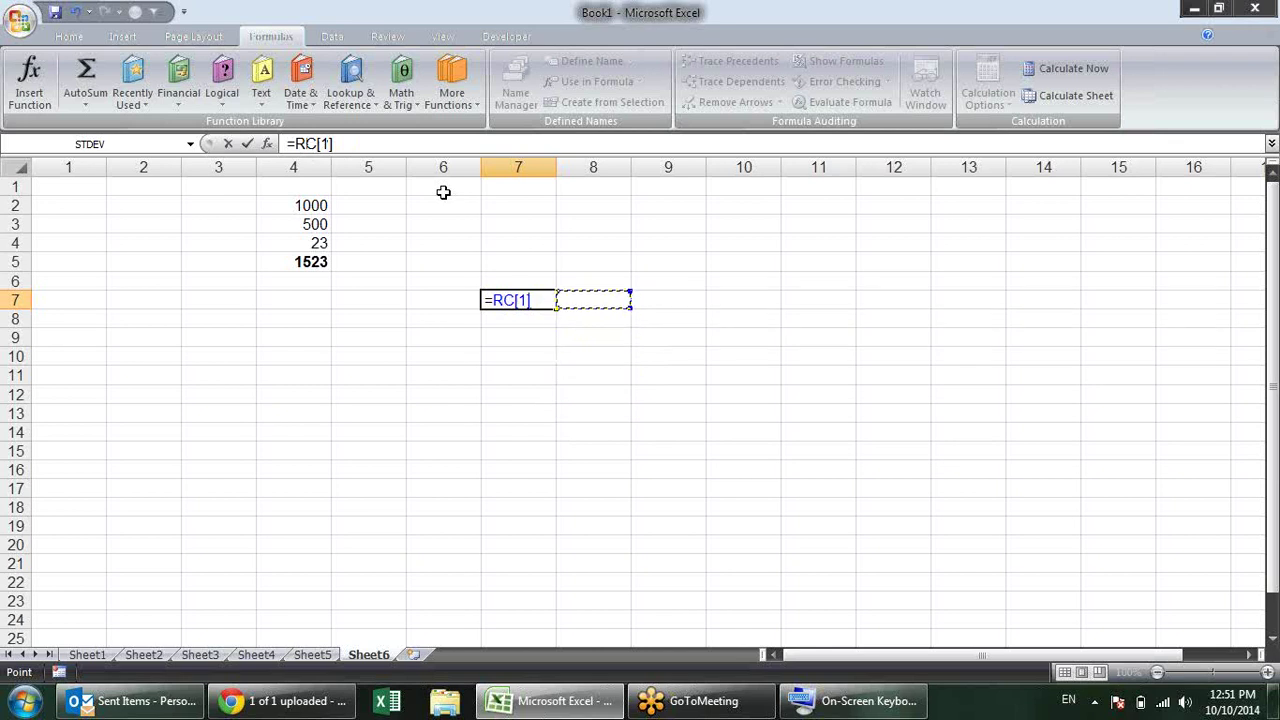
{"action": "key", "text": "Left"}
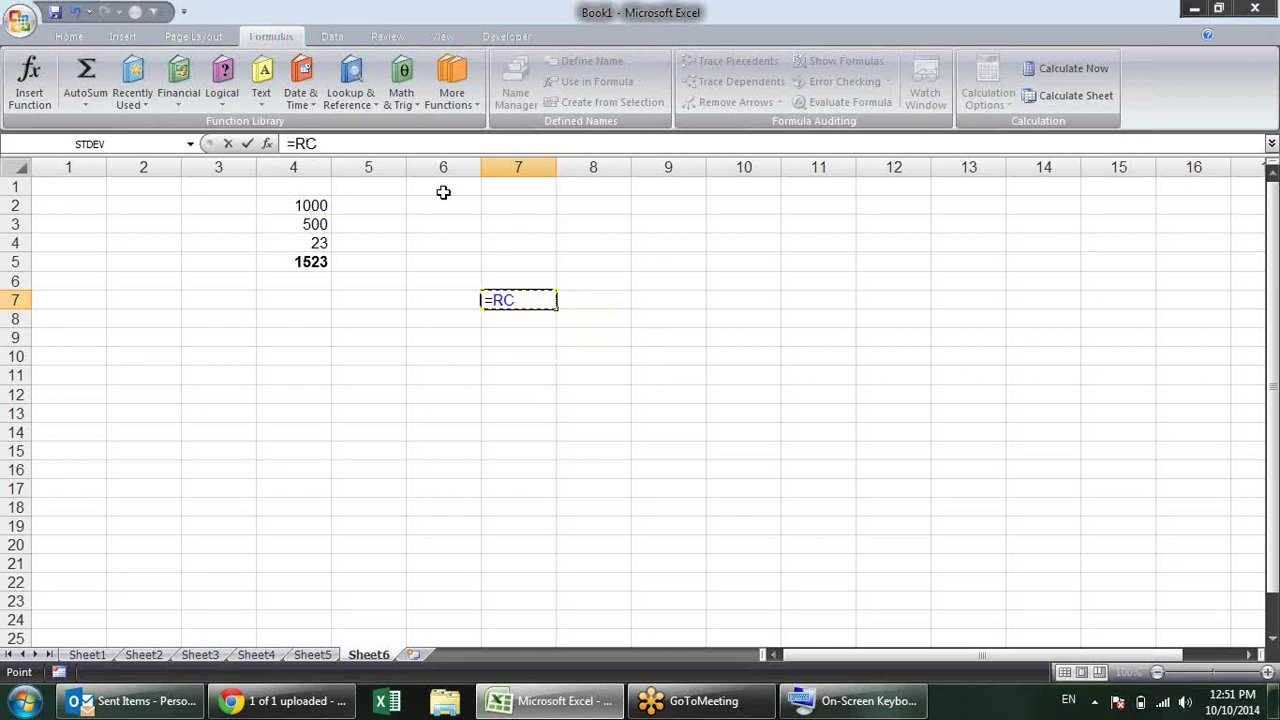
{"action": "key", "text": "Down"}
{"action": "key", "text": "Down"}
{"action": "key", "text": "Left"}
{"action": "key", "text": "Left"}
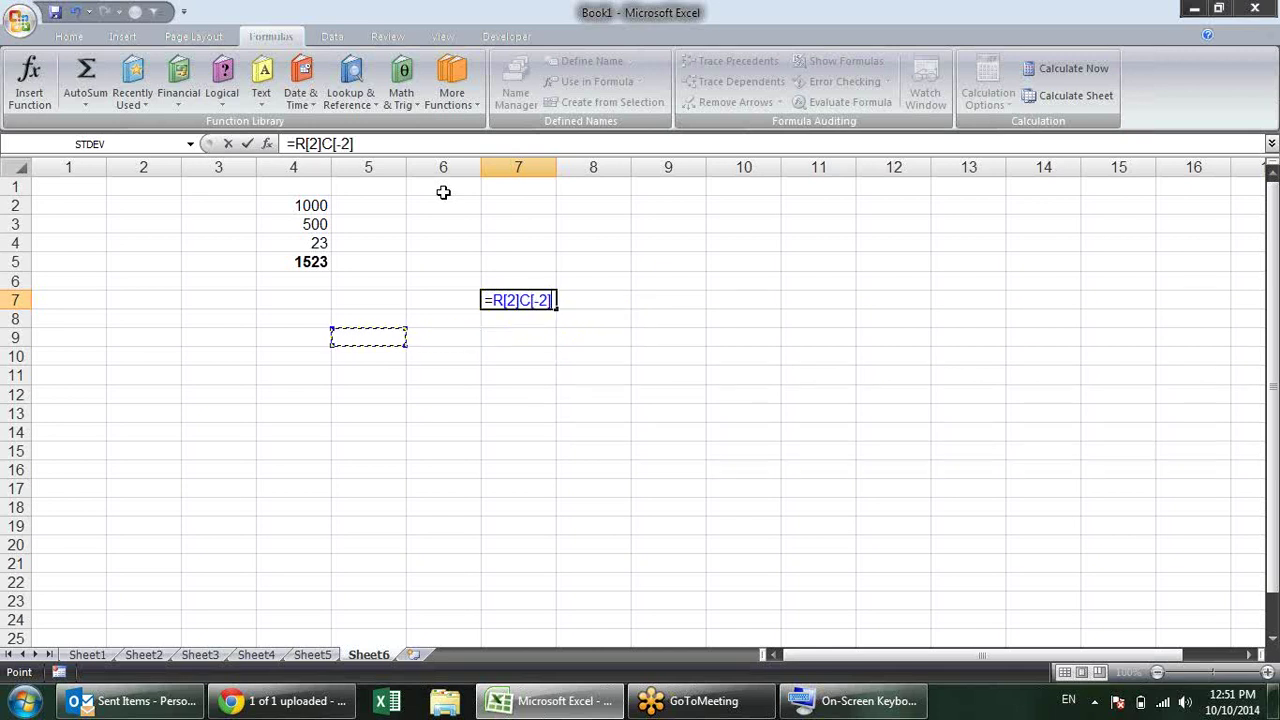
{"action": "key", "text": "Up"}
{"action": "key", "text": "Up"}
{"action": "key", "text": "Up"}
{"action": "key", "text": "Right"}
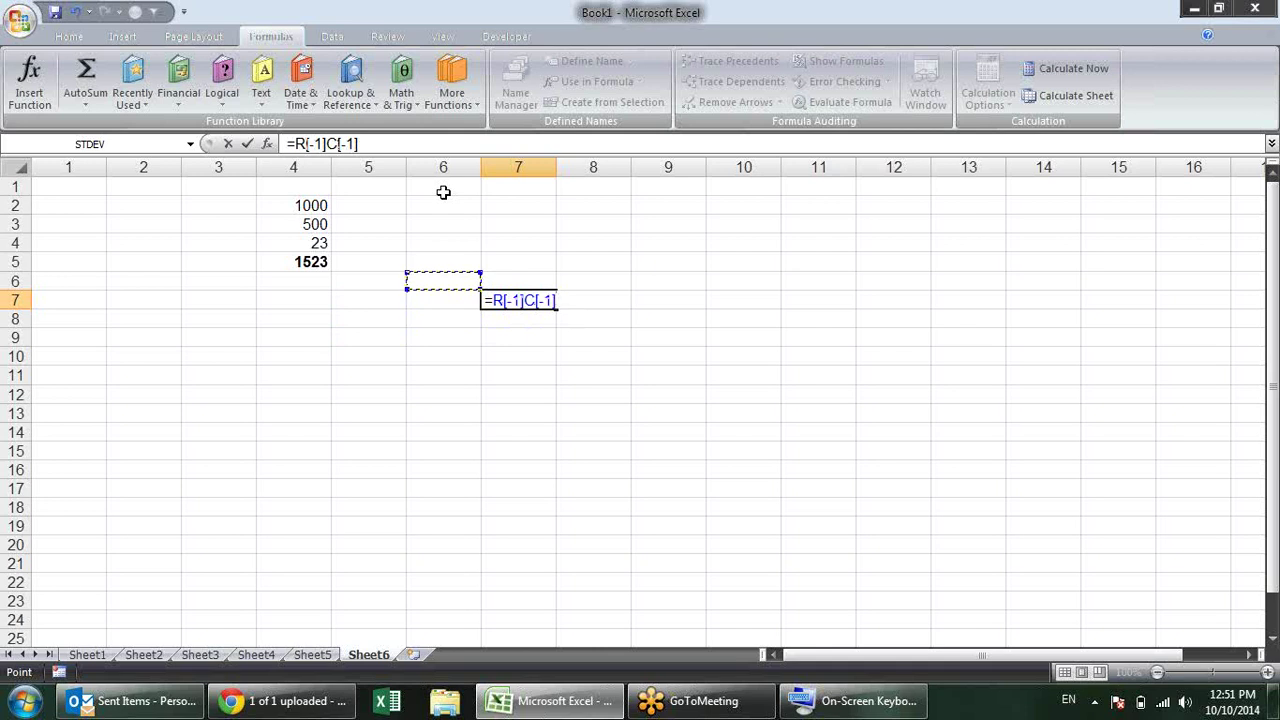
{"action": "key", "text": "Up"}
{"action": "key", "text": "Up"}
{"action": "key", "text": "Up"}
{"action": "key", "text": "Up"}
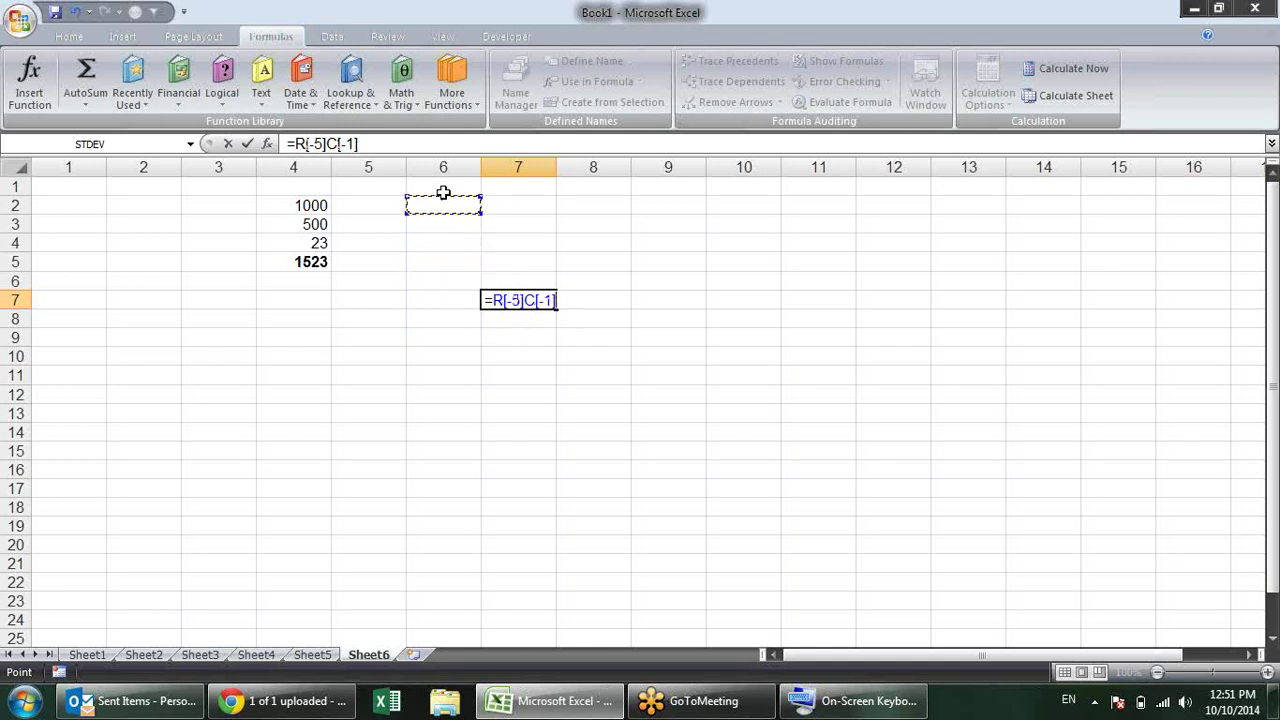
{"action": "key", "text": "Left"}
{"action": "key", "text": "Left"}
{"action": "key", "text": "Left"}
{"action": "key", "text": "Left"}
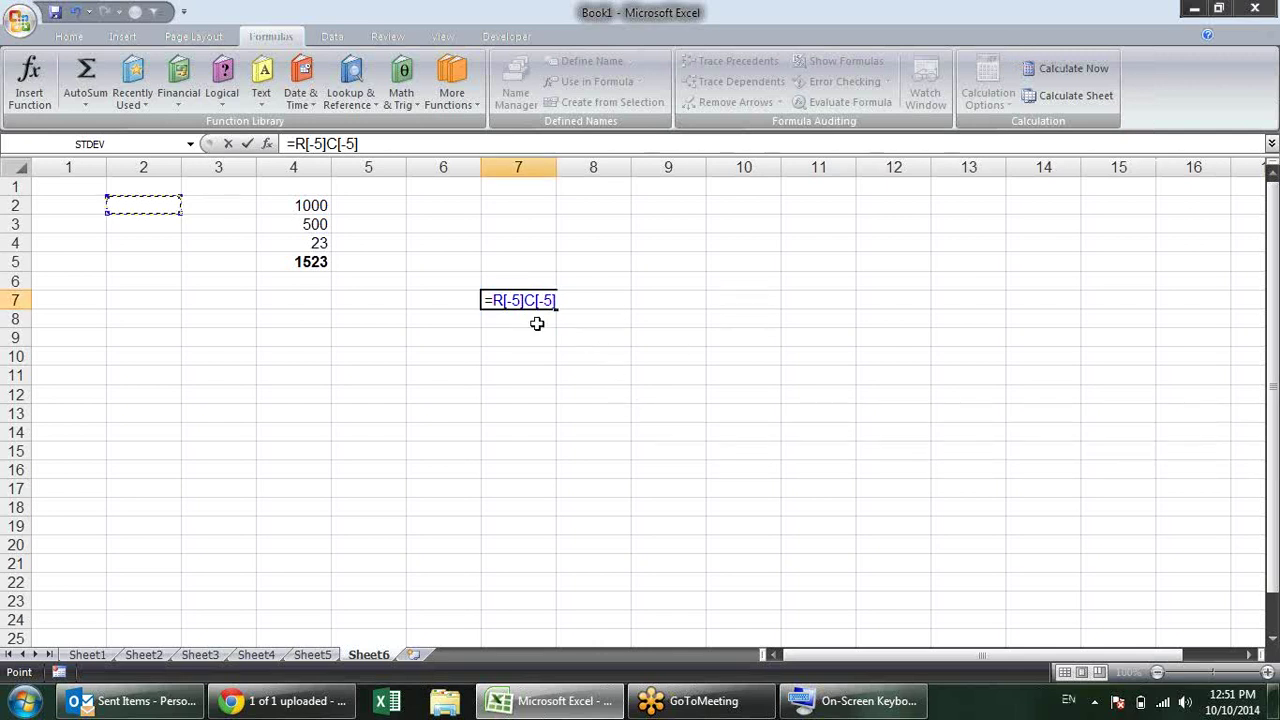
{"action": "key", "text": "Escape"}
Step: Uncheck R1C1 reference style in Excel Options, then select cell F7
{"action": "left_click", "coordinate": [18, 24]}
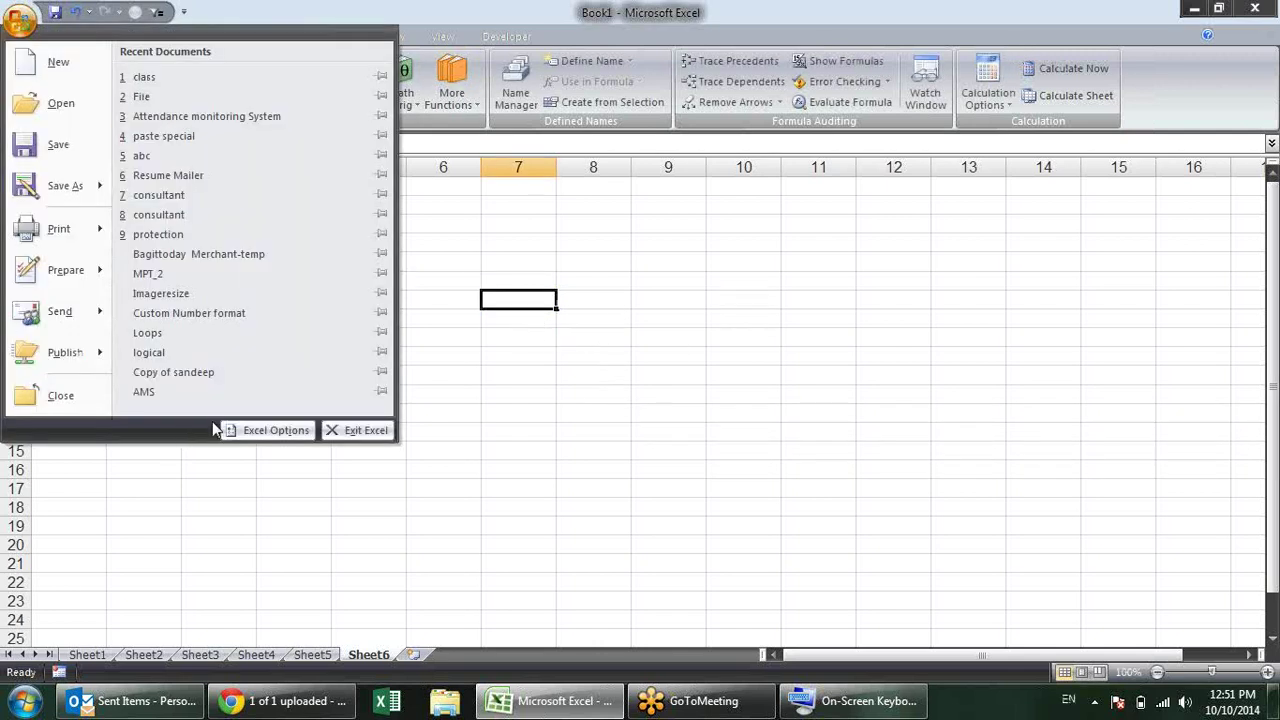
{"action": "left_click", "coordinate": [258, 432]}
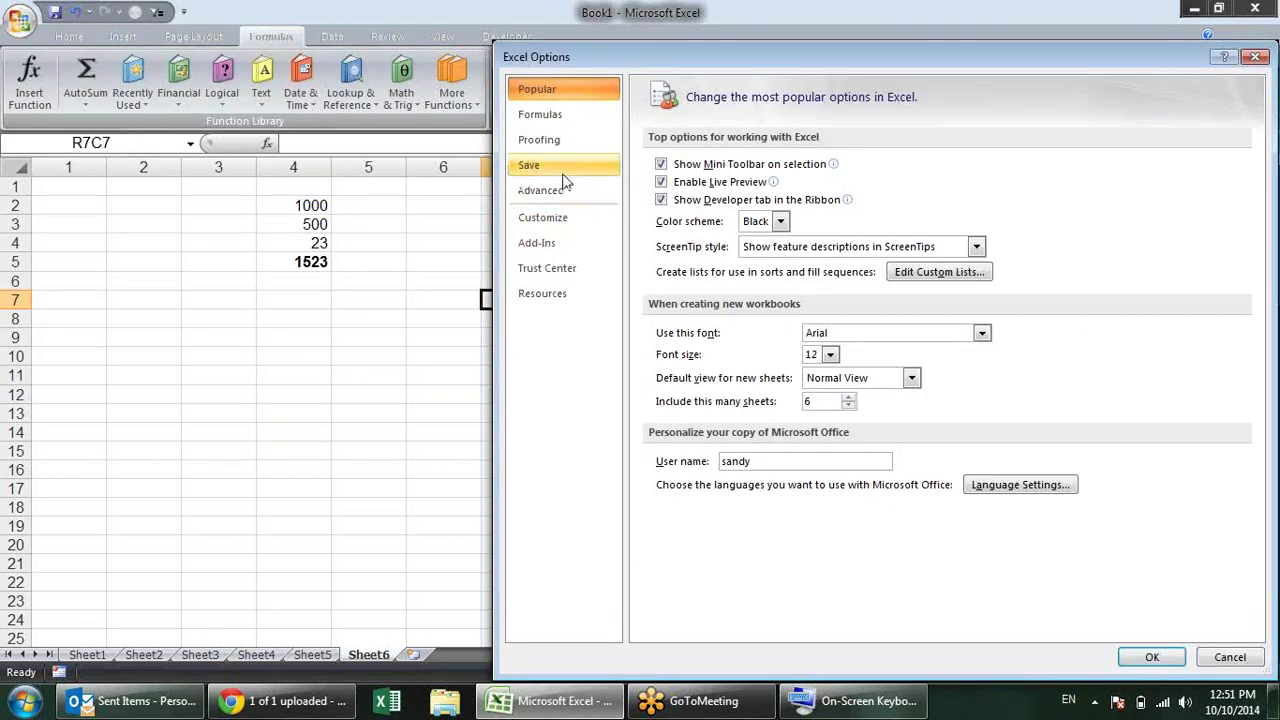
{"action": "left_click", "coordinate": [563, 117]}
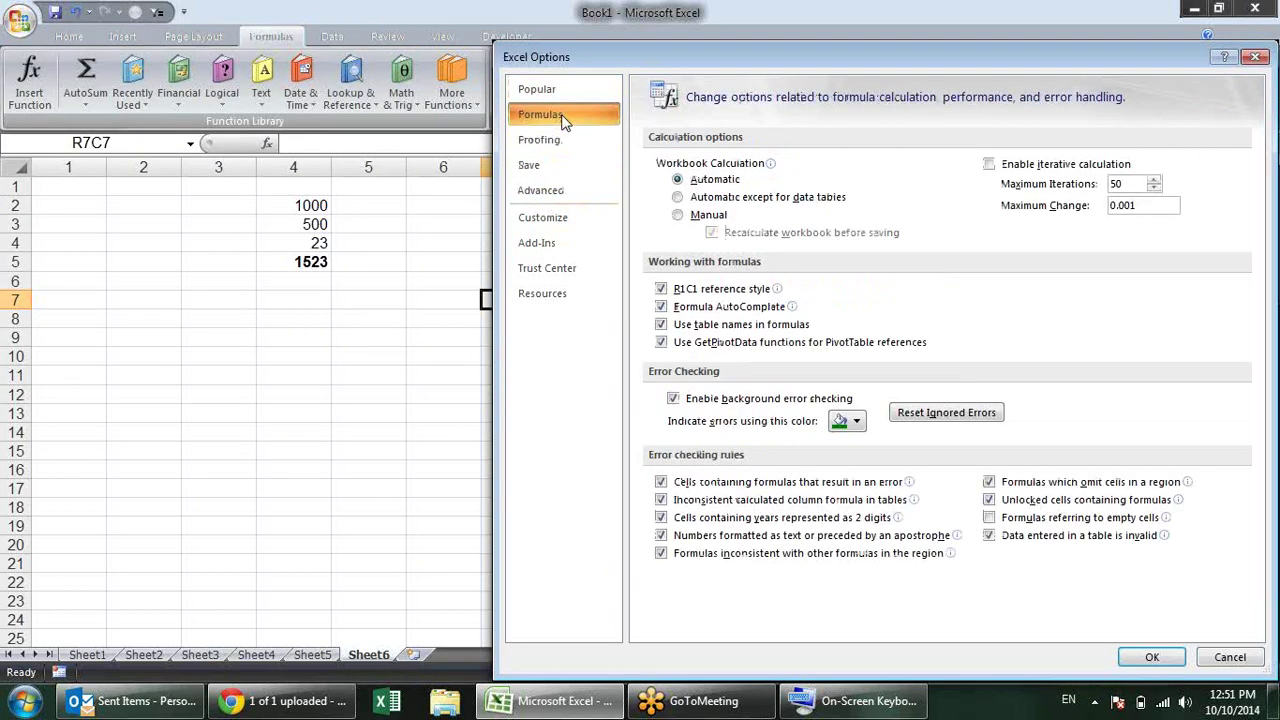
{"action": "left_click", "coordinate": [661, 289]}
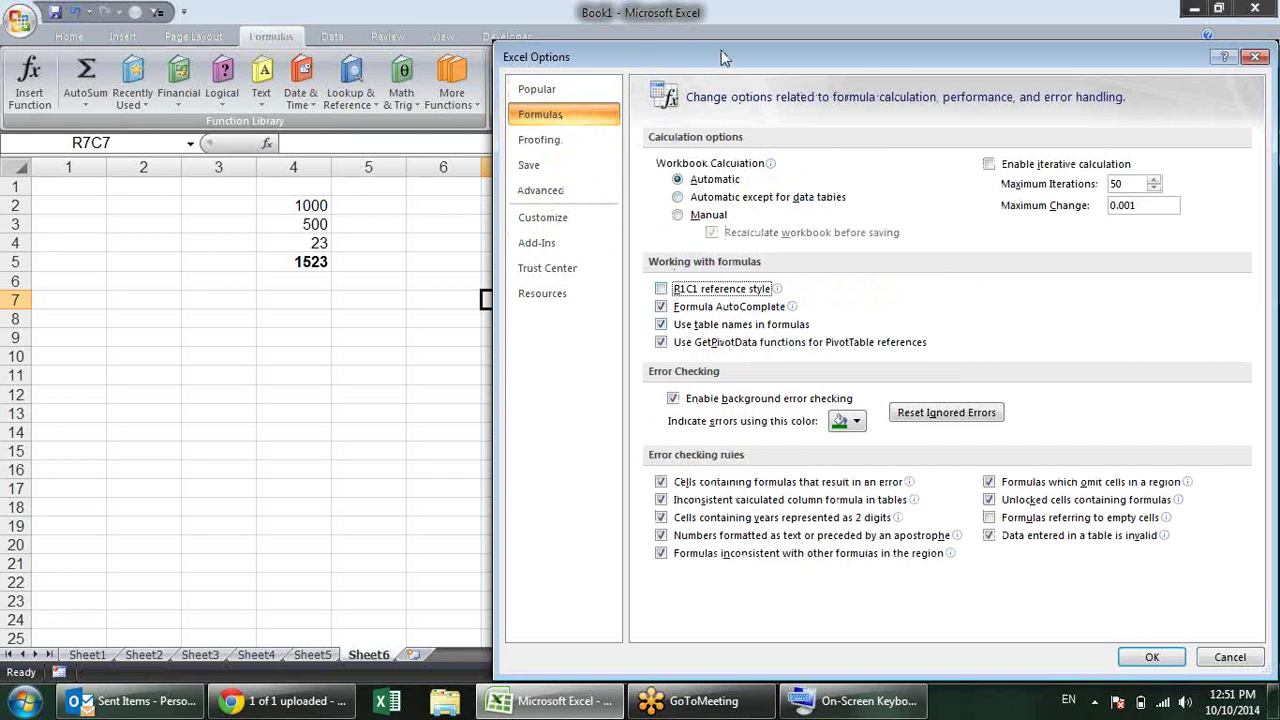
{"action": "left_click_drag", "start_coordinate": [725, 65], "coordinate": [602, 42]}
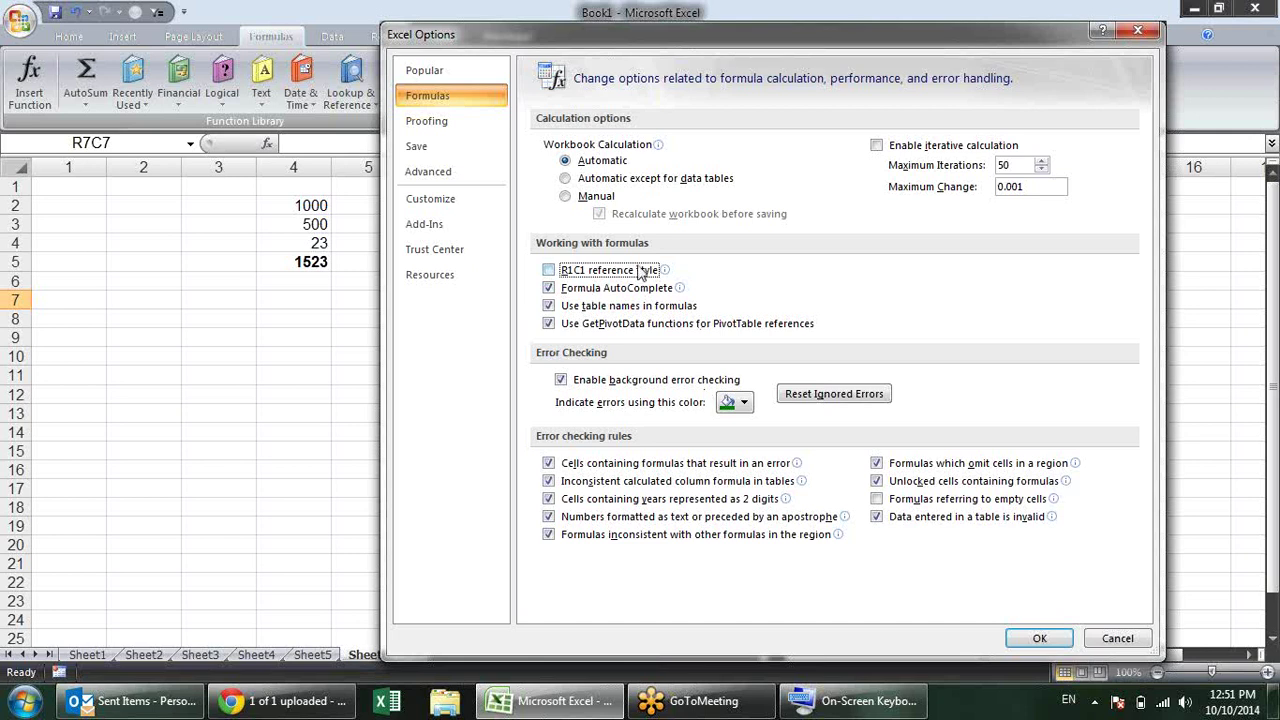
{"action": "left_click", "coordinate": [1040, 638]}
{"action": "left_click", "coordinate": [710, 393]}
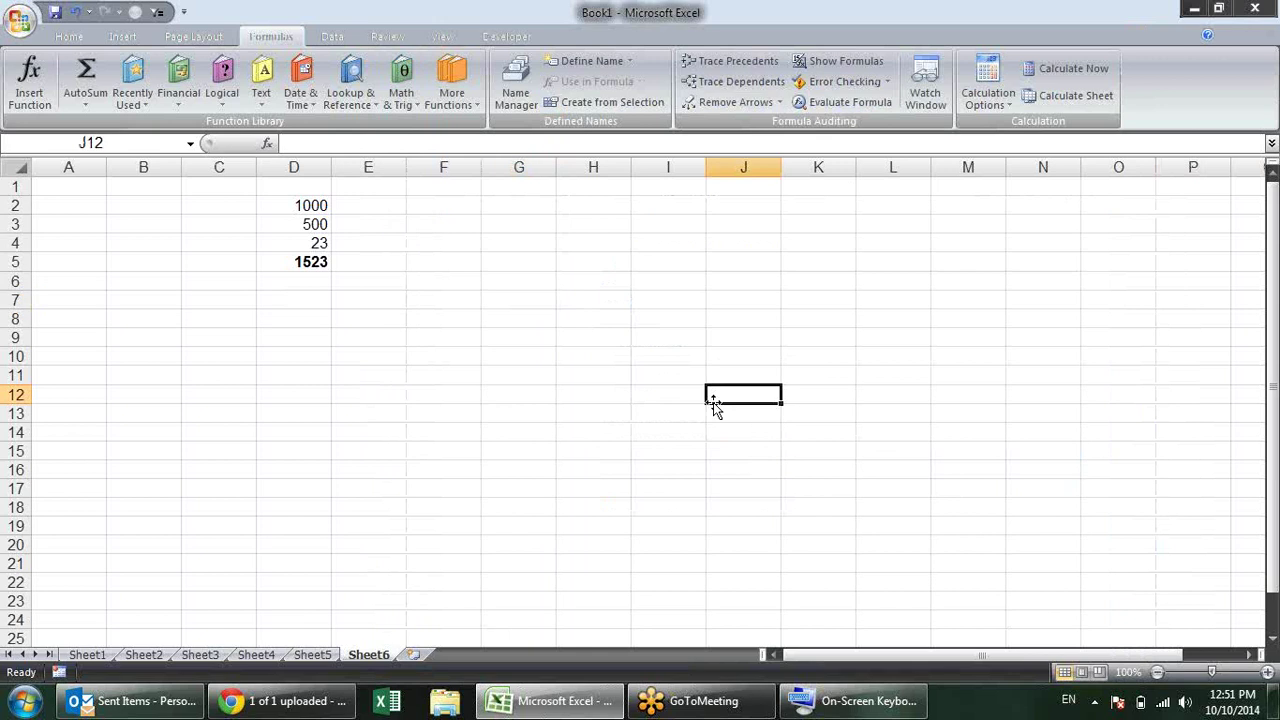
{"action": "left_click", "coordinate": [418, 296]}
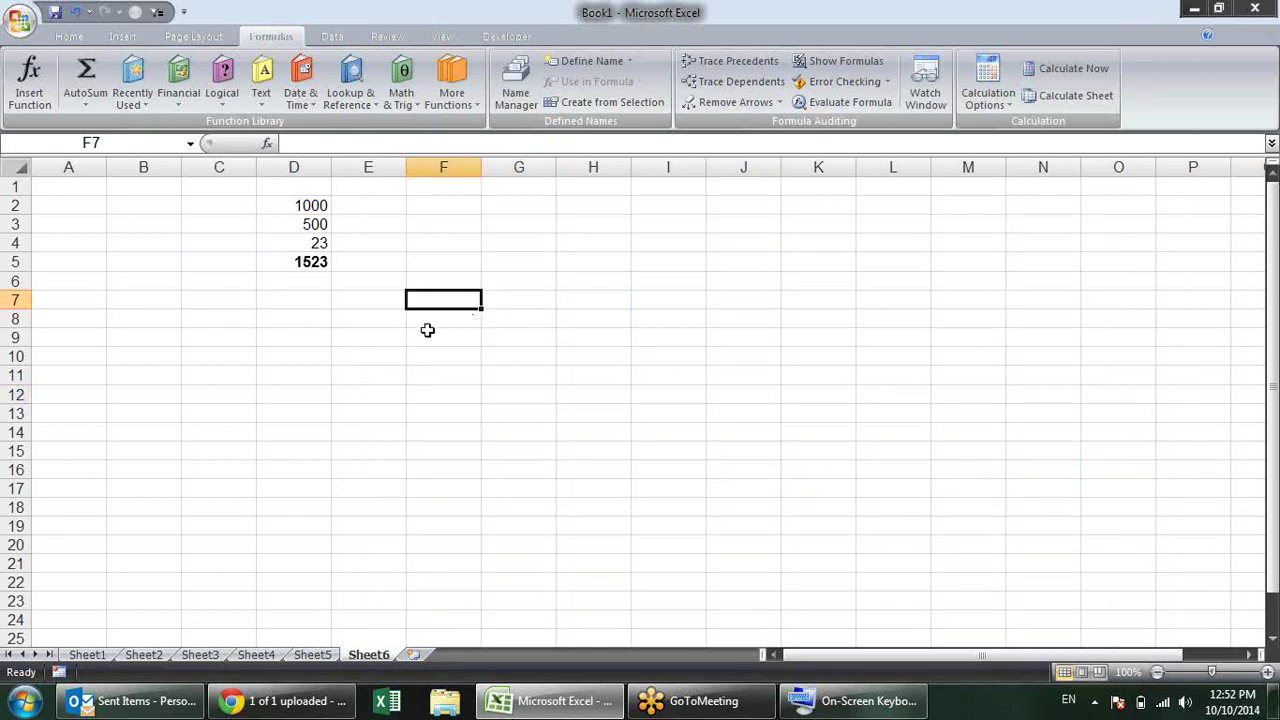
{"action": "left_click", "coordinate": [20, 20]}
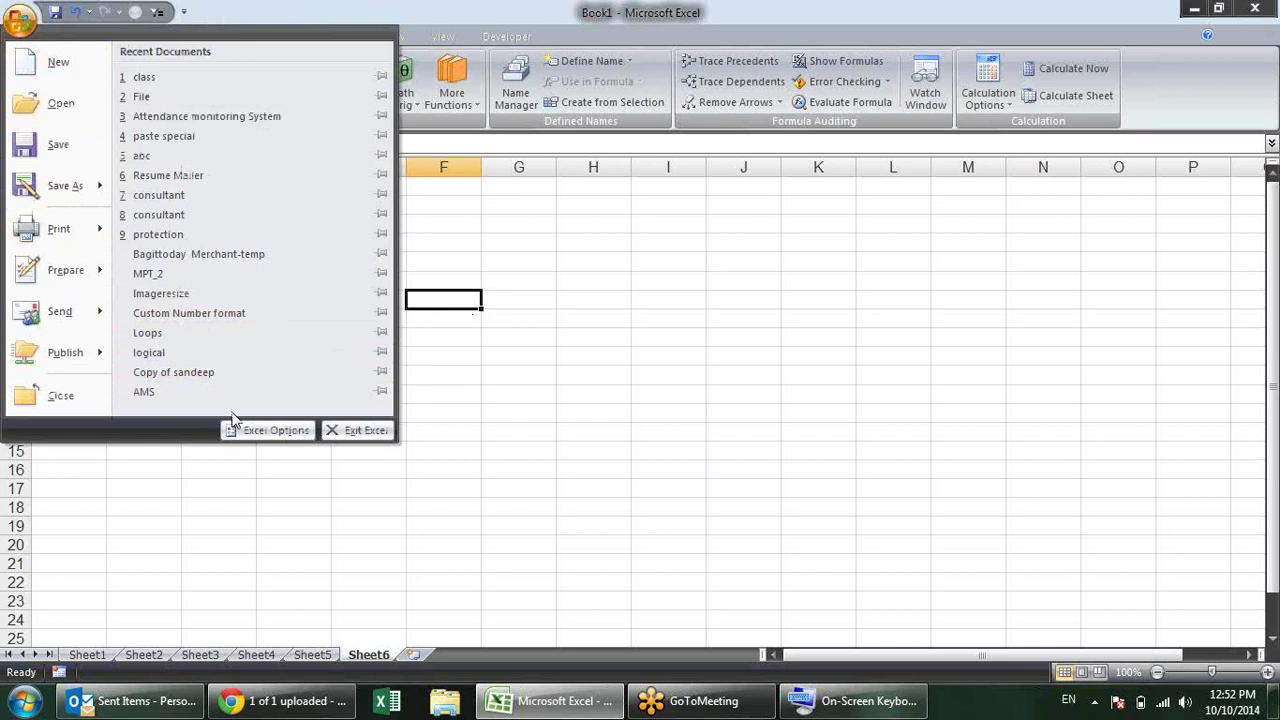
Step: Reopen Excel Options on the Formulas page, confirming R1C1 is off and calculation Automatic
{"action": "left_click", "coordinate": [268, 430]}
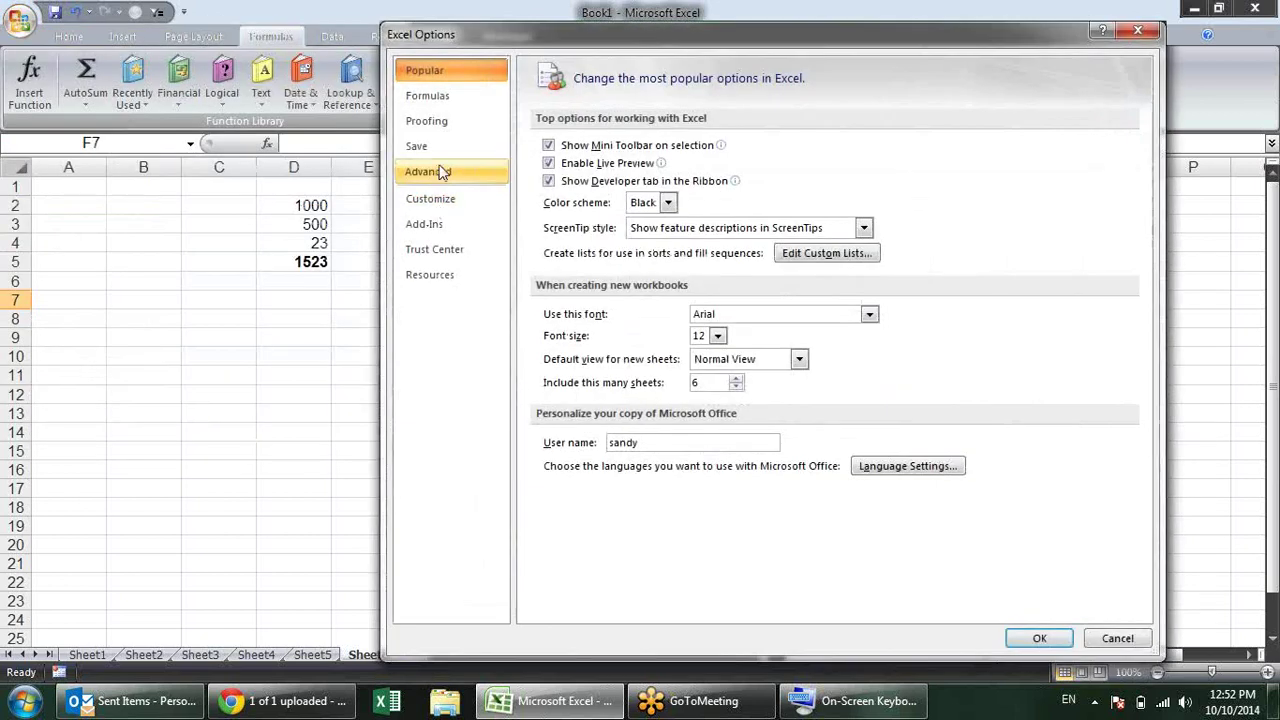
{"action": "left_click", "coordinate": [468, 96]}
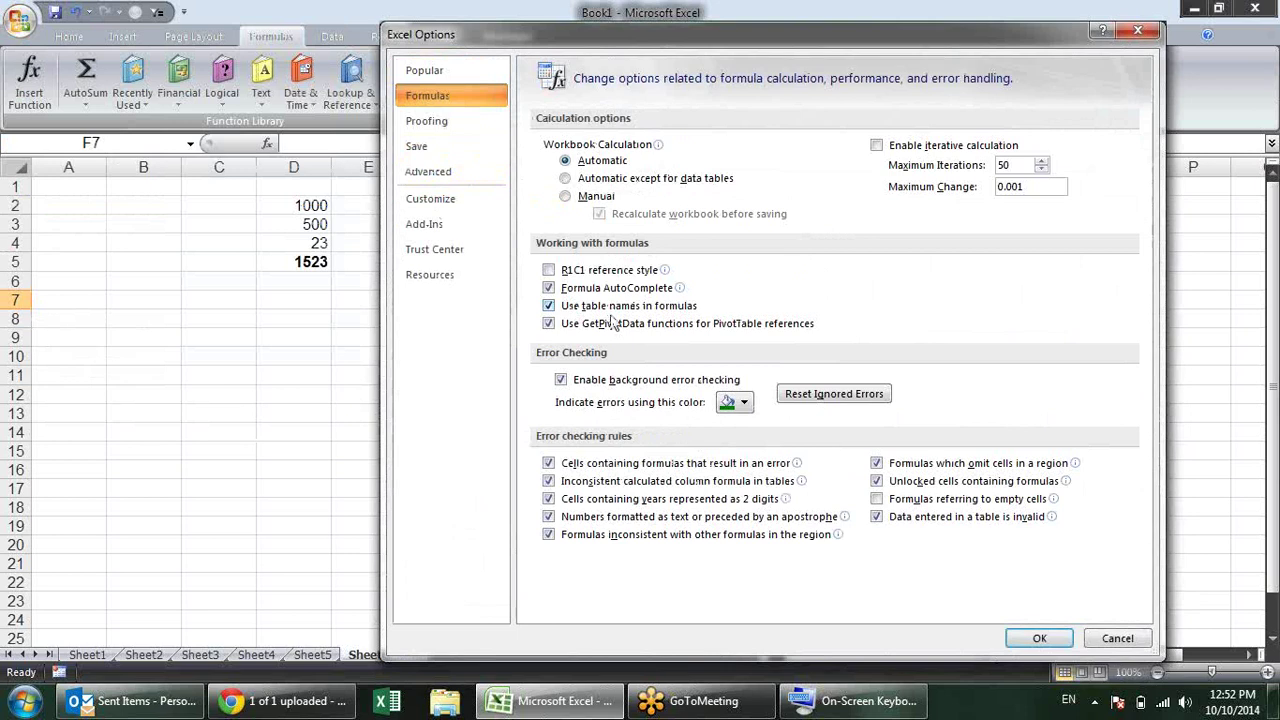
{"action": "left_click", "coordinate": [1273, 52]}
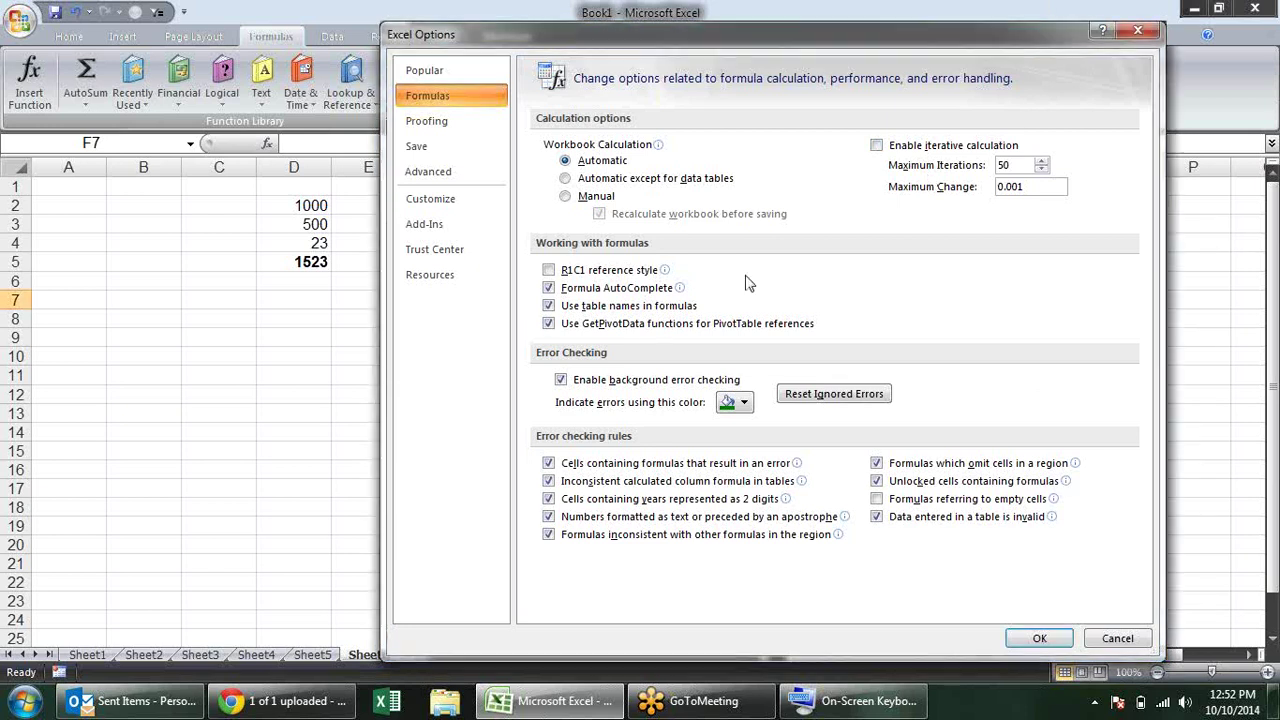
{"action": "mouse_move", "coordinate": [567, 296]}
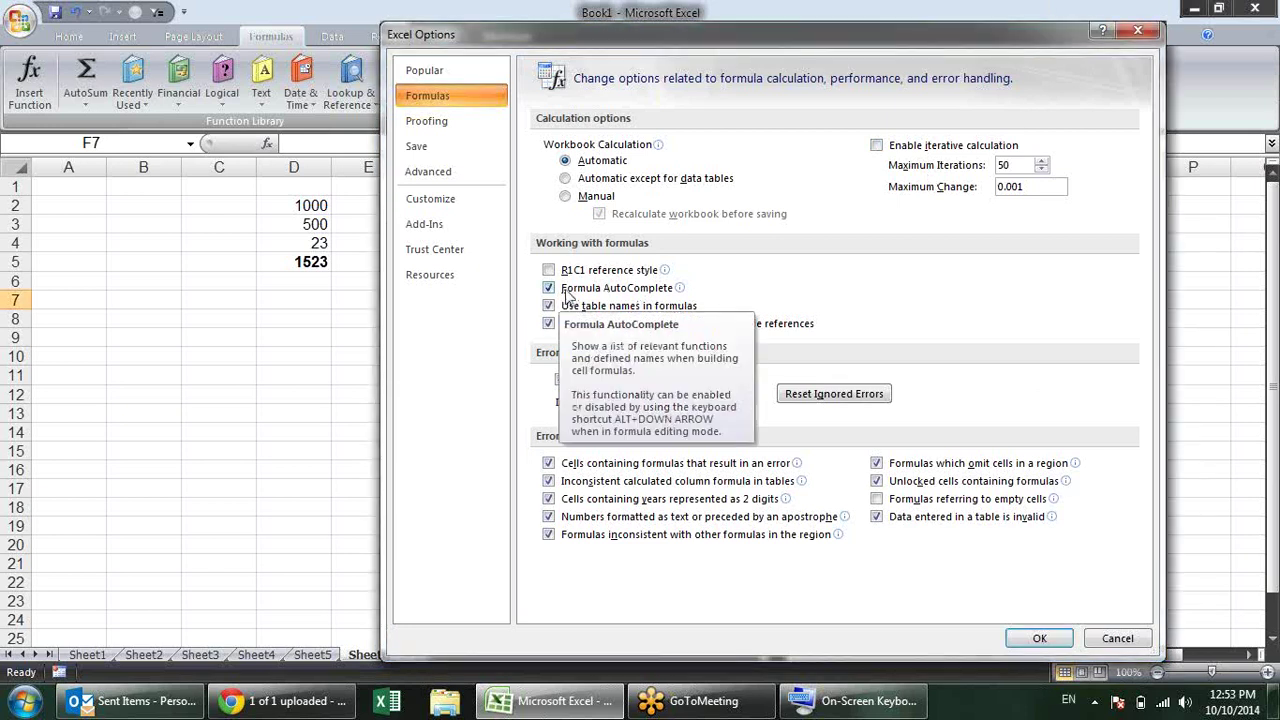
Step: Close Options, type =vl in F6, accept VLOOKUP with Tab, then cancel the entry
{"action": "left_click", "coordinate": [1042, 638]}
{"action": "left_click", "coordinate": [472, 277]}
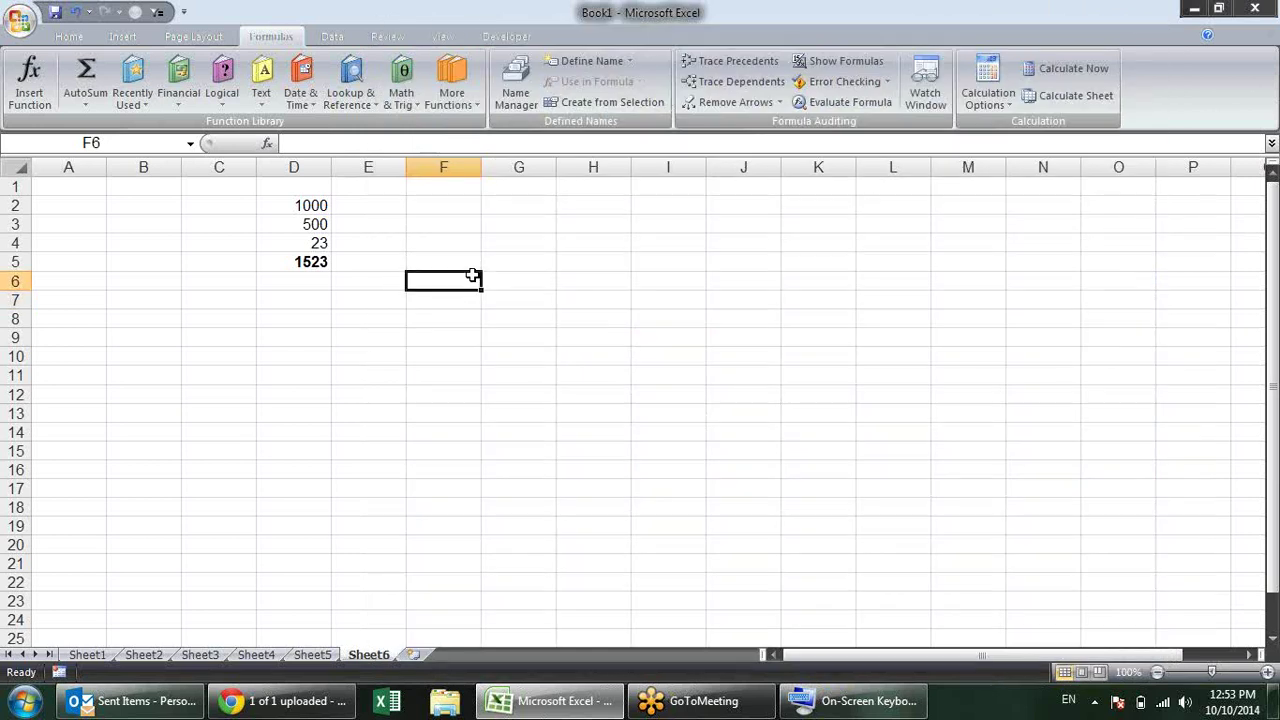
{"action": "type", "text": "="}
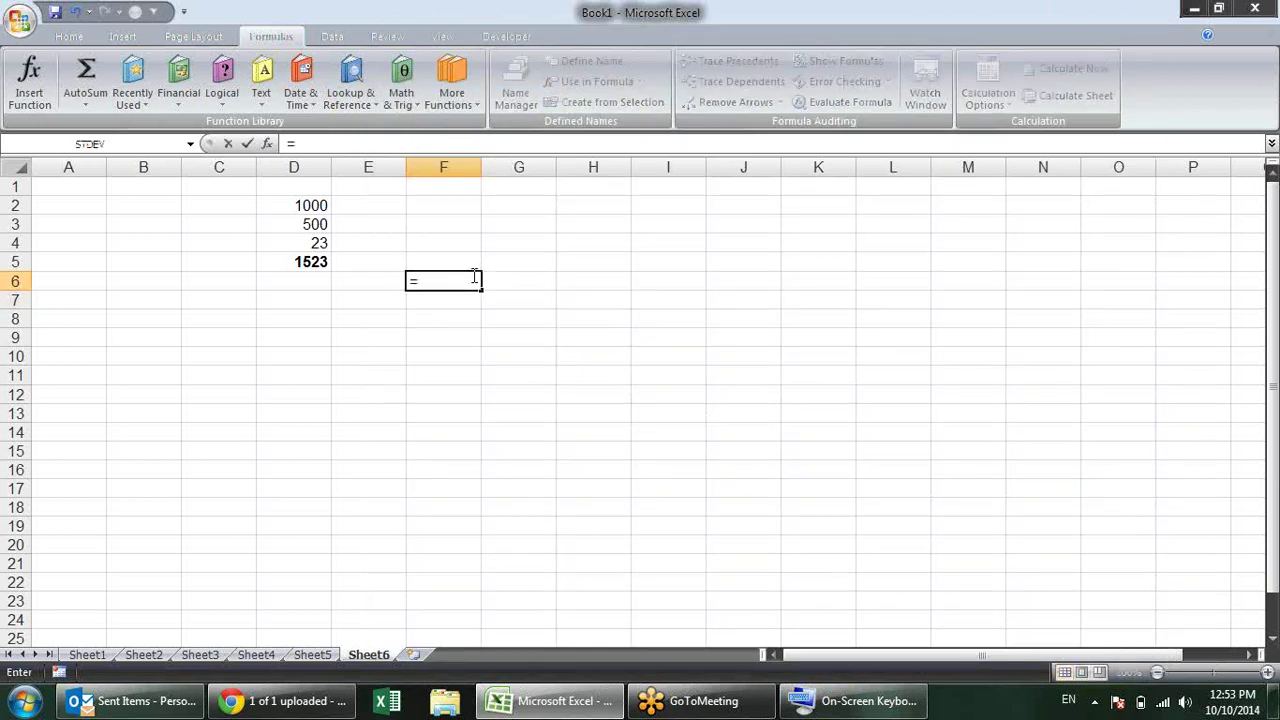
{"action": "type", "text": "v"}
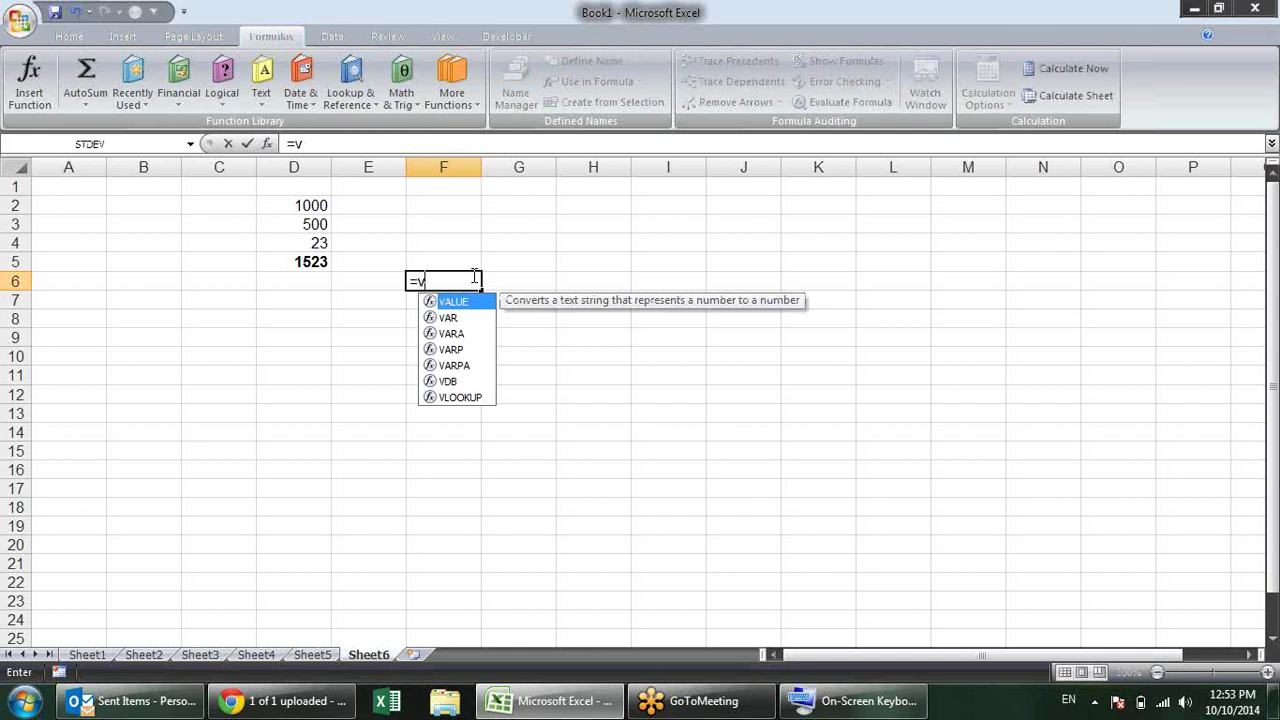
{"action": "type", "text": "l"}
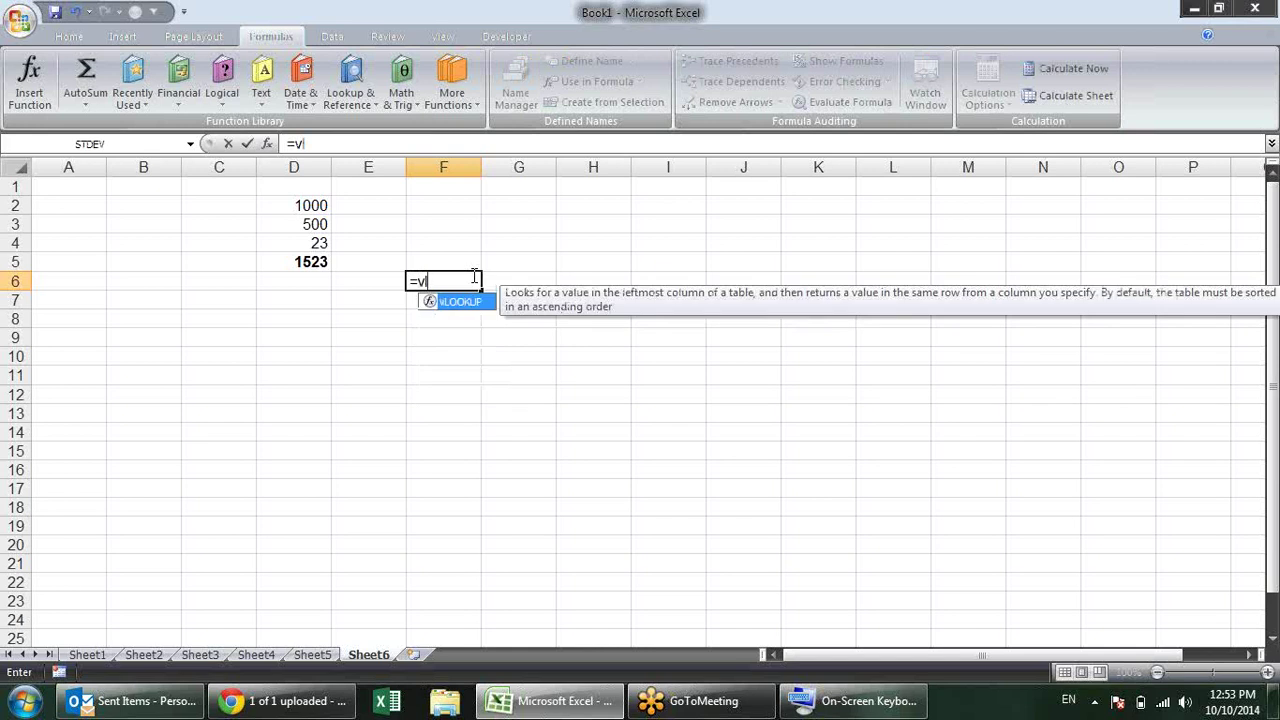
{"action": "key", "text": "Tab"}
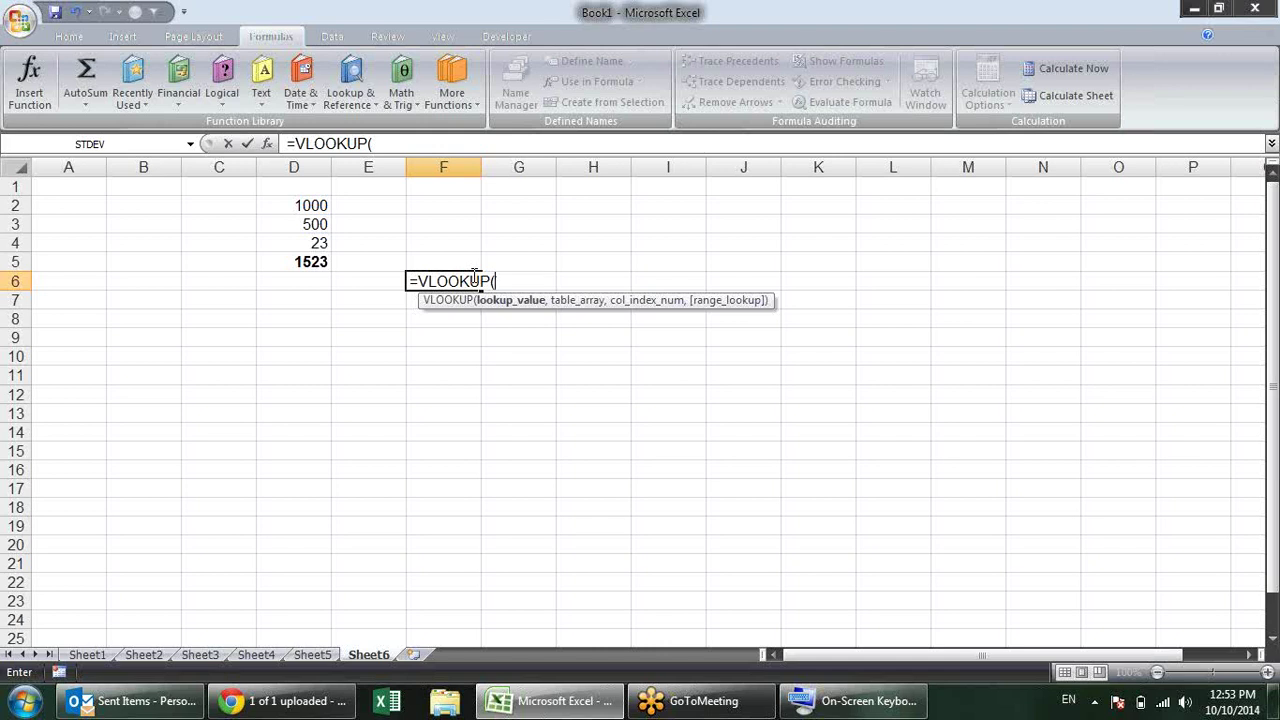
{"action": "key", "text": "Escape"}
{"action": "left_click", "coordinate": [19, 20]}
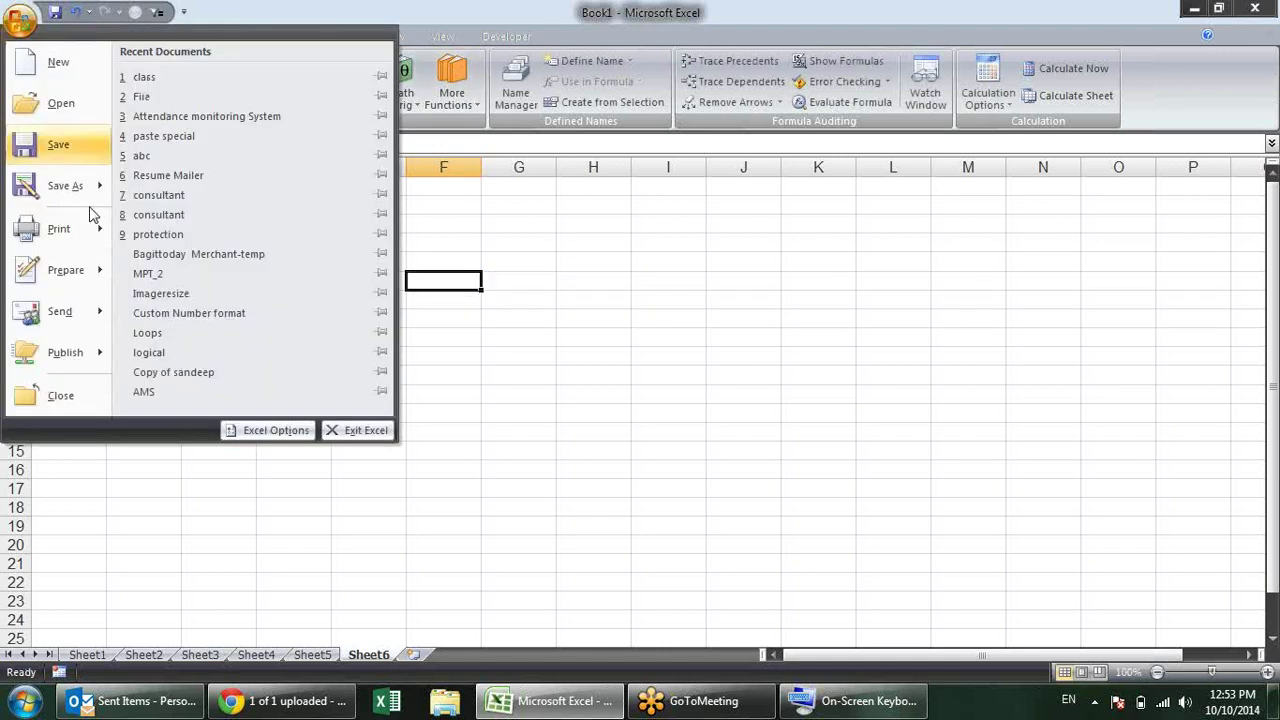
Step: View the Formulas page error-checking rules, leave Formula AutoComplete on, and cancel Excel Options
{"action": "left_click", "coordinate": [229, 430]}
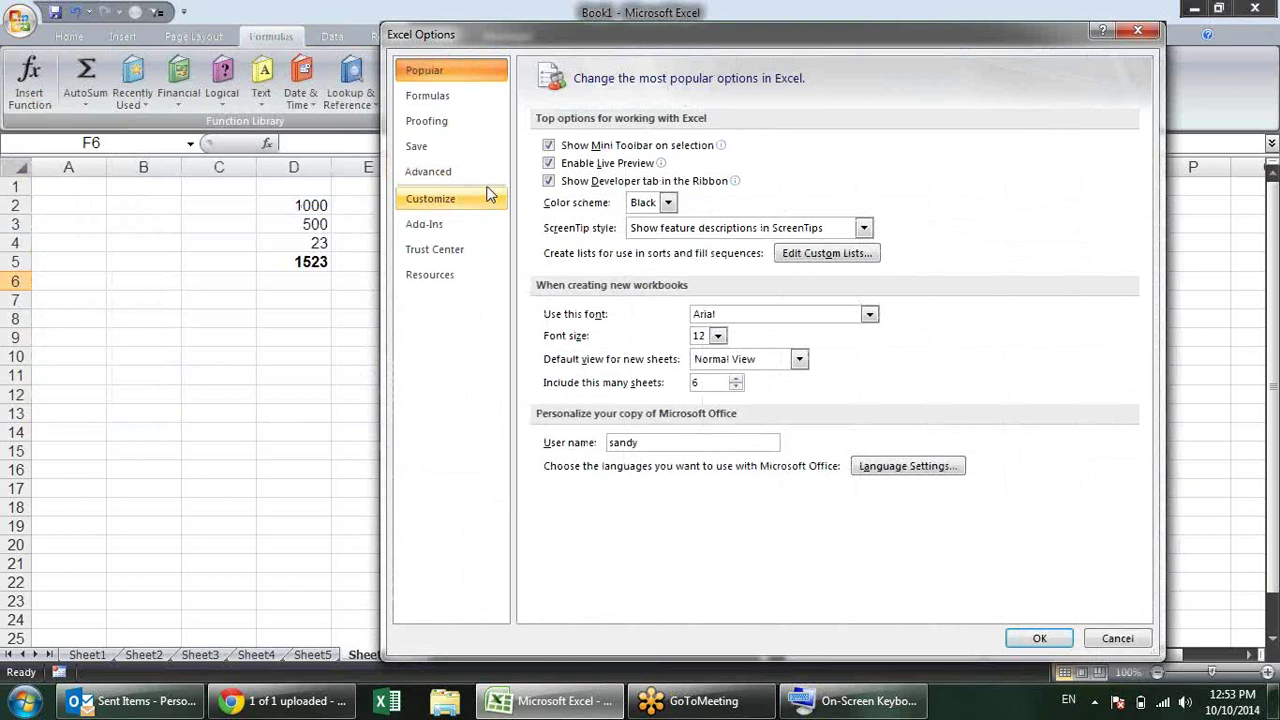
{"action": "left_click", "coordinate": [470, 95]}
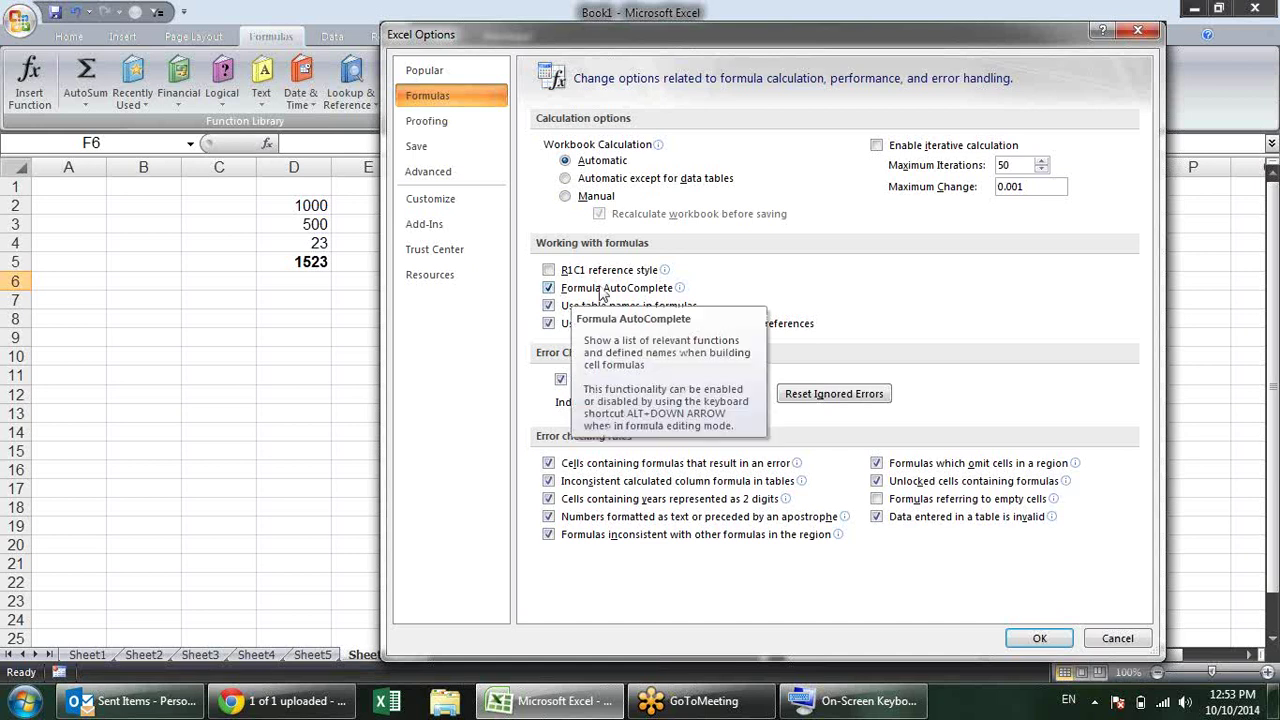
{"action": "double_click", "coordinate": [549, 289]}
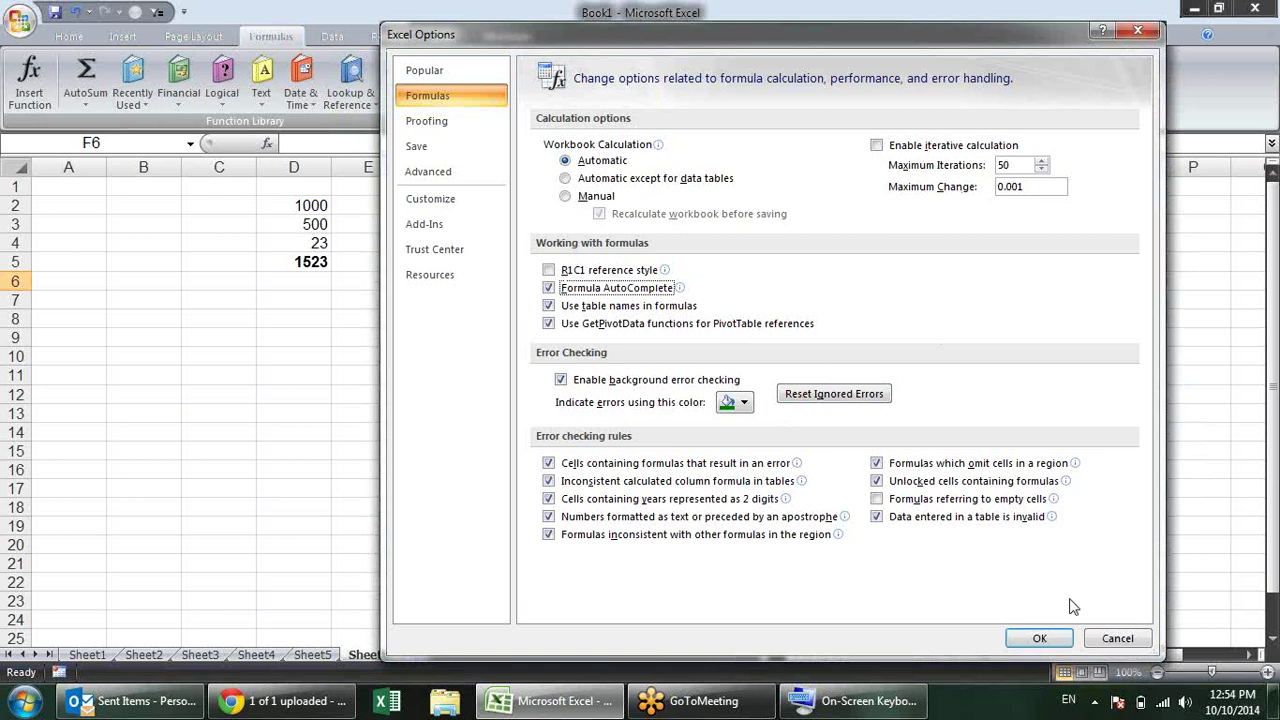
{"action": "left_click", "coordinate": [1102, 648]}
Step: Enter '000256 in G3 and '02365 in G4 as text, and clear G5
{"action": "left_click", "coordinate": [524, 225]}
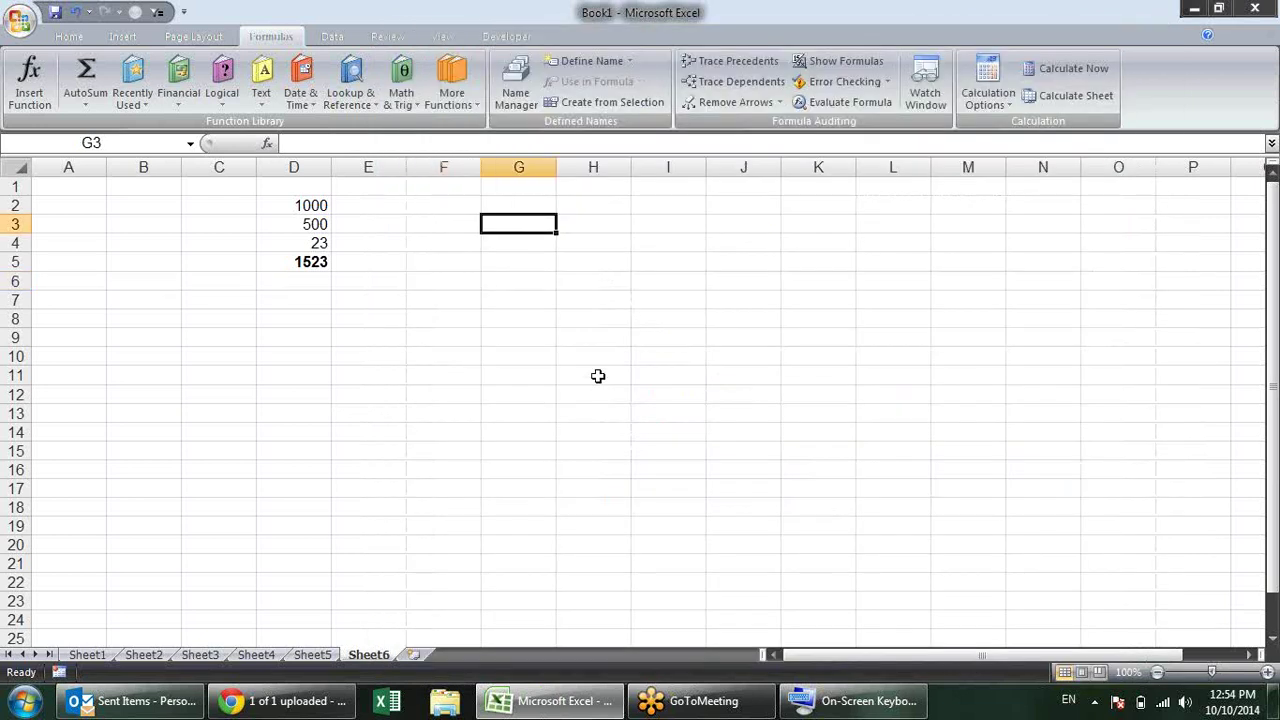
{"action": "type", "text": "'sdfdf"}
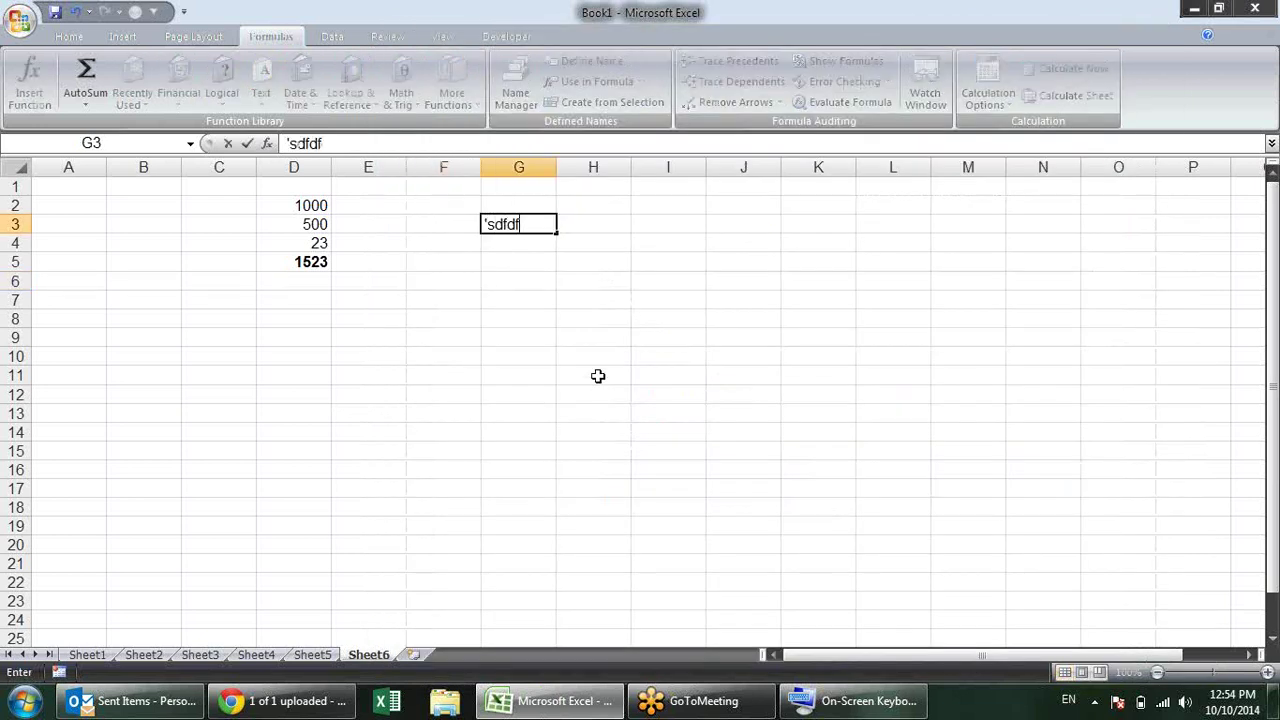
{"action": "key", "text": "BackSpace"}
{"action": "key", "text": "BackSpace"}
{"action": "key", "text": "BackSpace"}
{"action": "key", "text": "BackSpace"}
{"action": "key", "text": "BackSpace"}
{"action": "type", "text": "000256"}
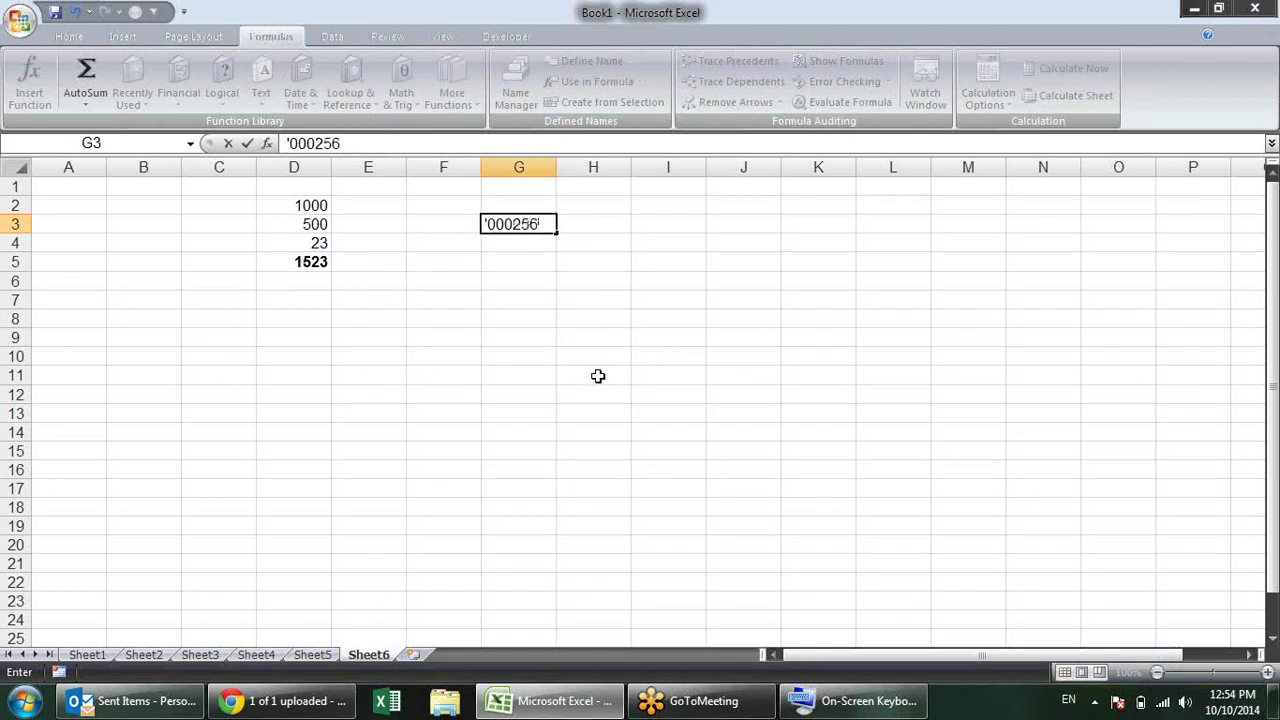
{"action": "key", "text": "Return"}
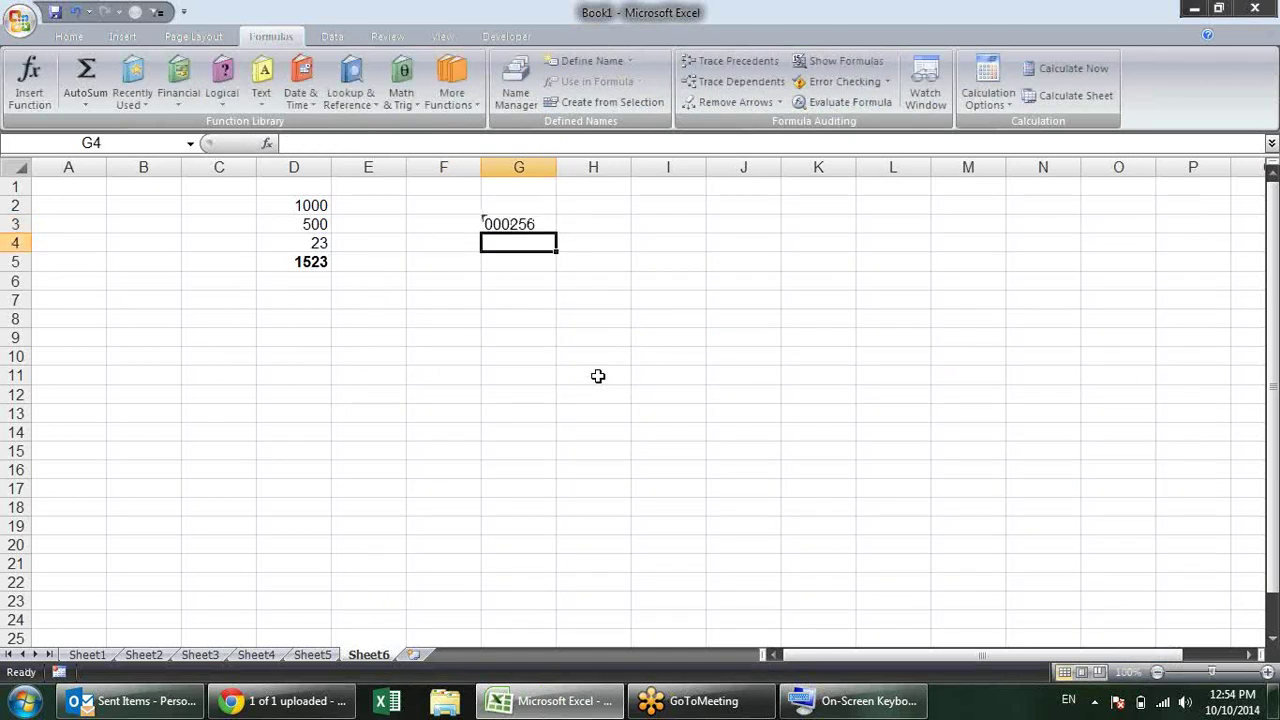
{"action": "type", "text": "'"}
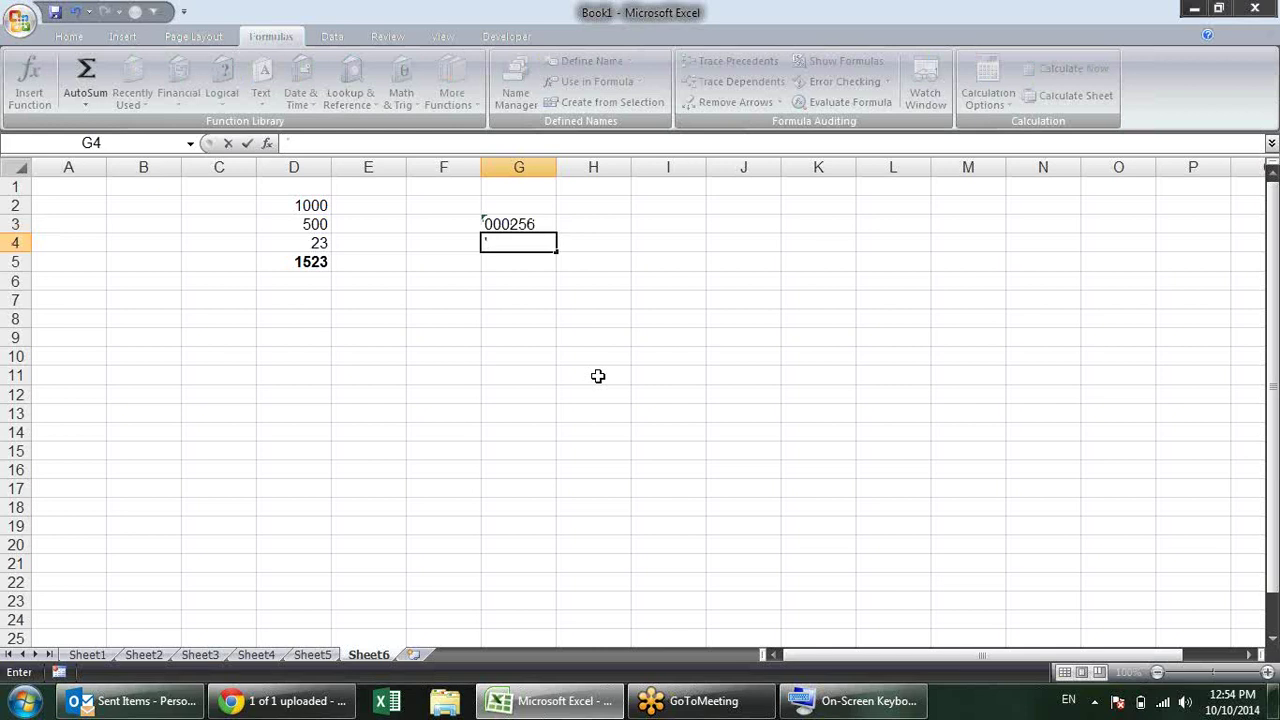
{"action": "type", "text": "02365"}
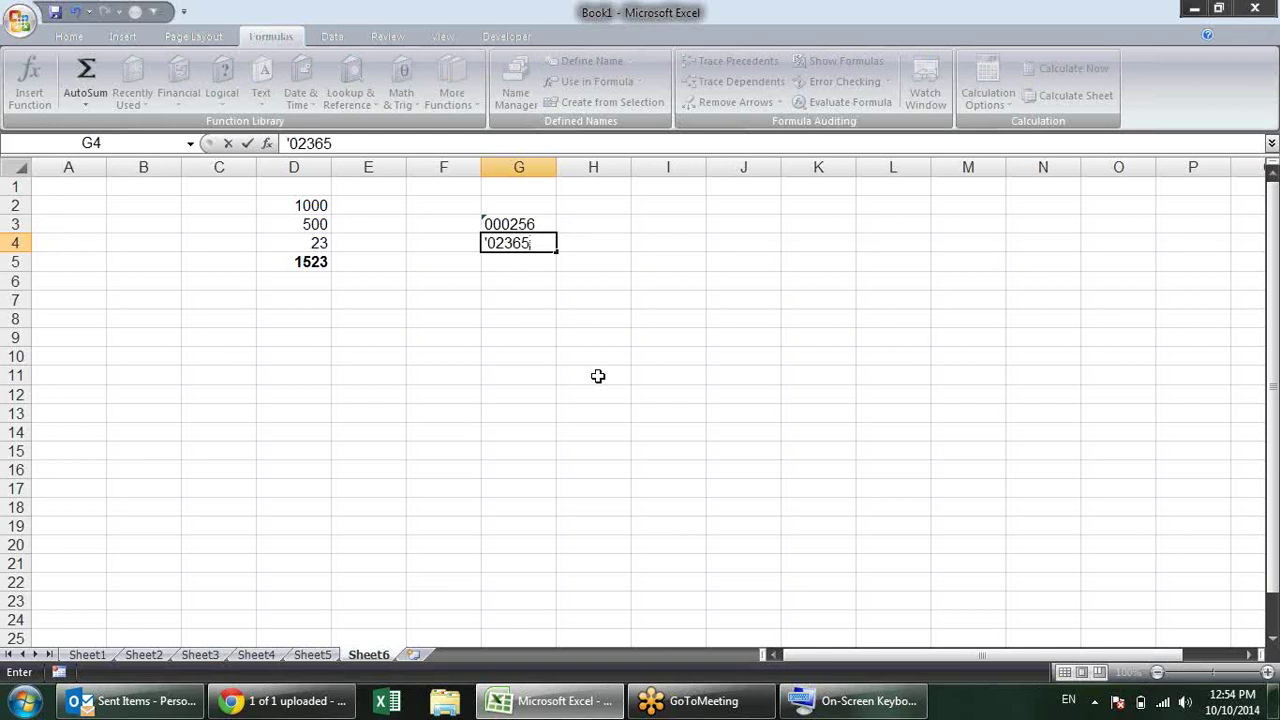
{"action": "key", "text": "Return"}
{"action": "type", "text": "0002565"}
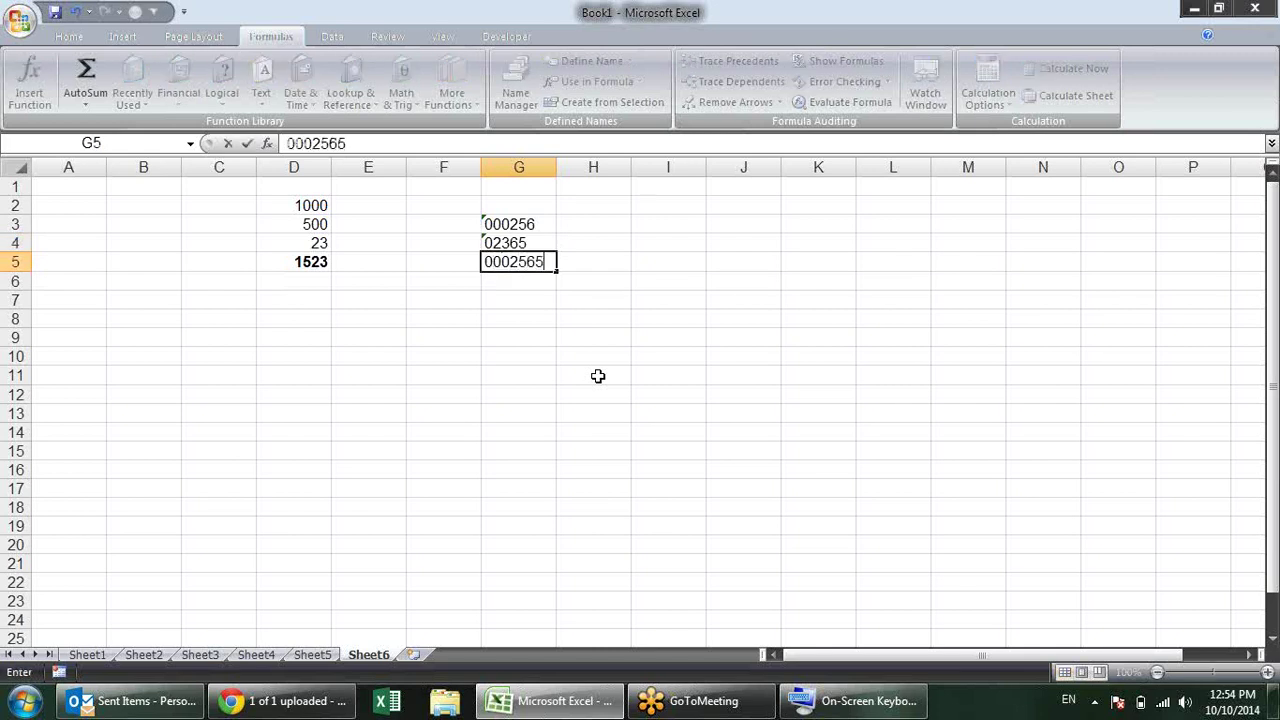
{"action": "key", "text": "Return"}
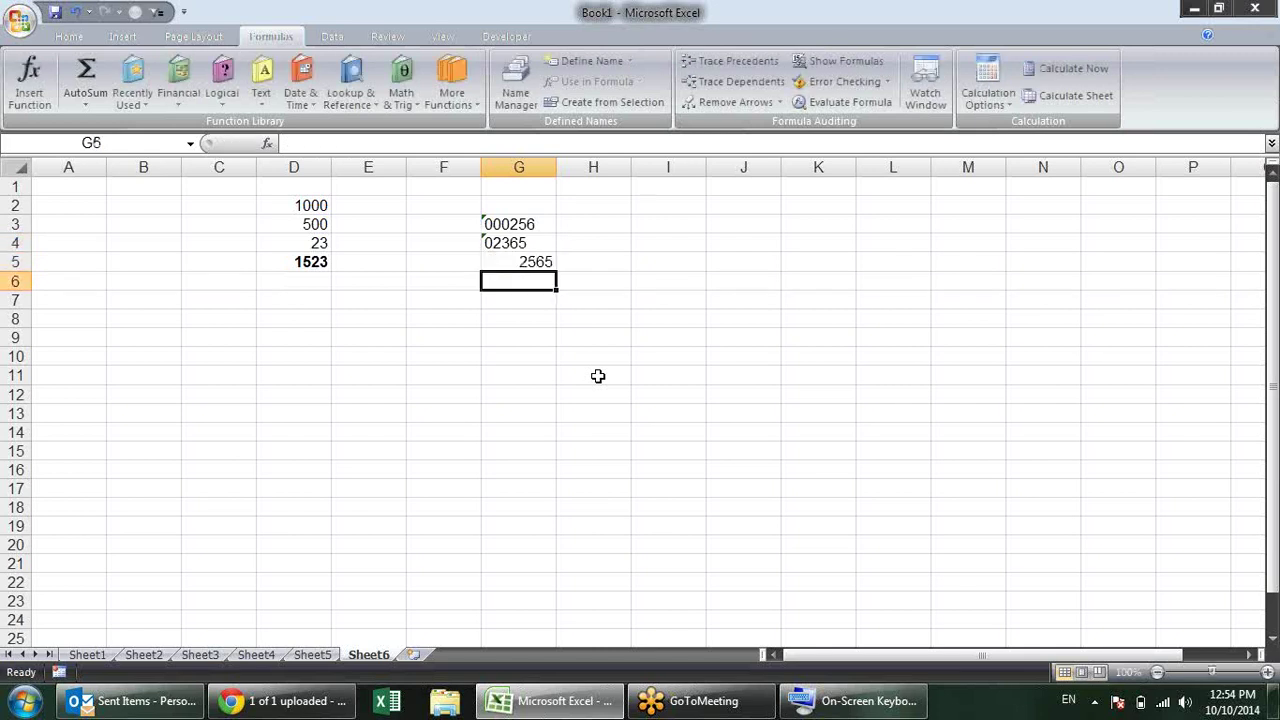
{"action": "key", "text": "Up"}
{"action": "key", "text": "Delete"}
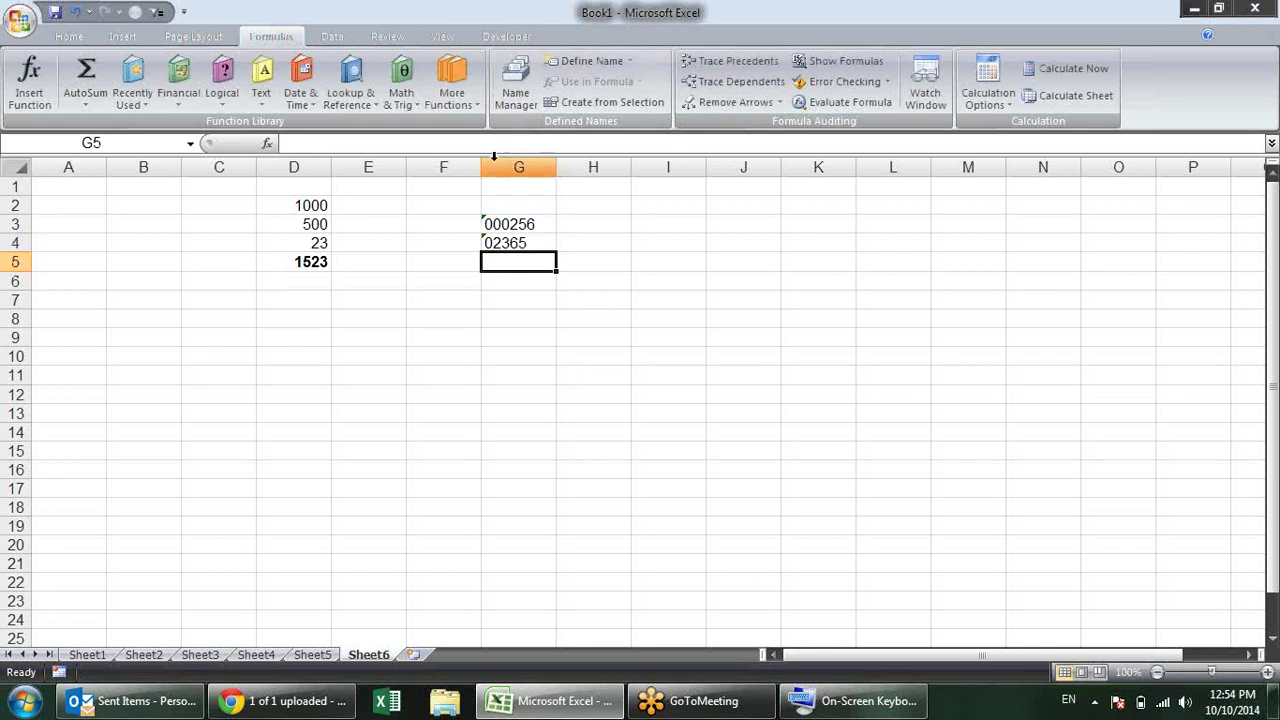
Step: Convert G4's text to the number 2365, leaving G3's error tag unchanged
{"action": "left_click", "coordinate": [493, 243]}
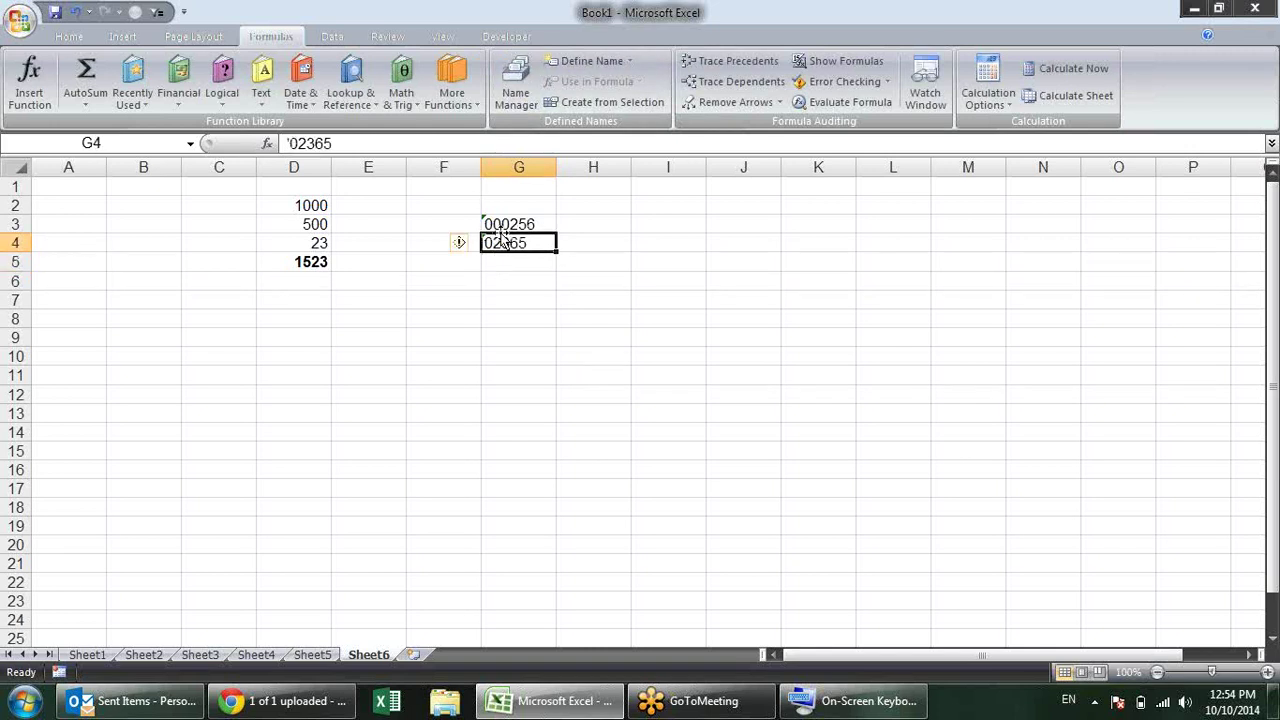
{"action": "left_click", "coordinate": [517, 302]}
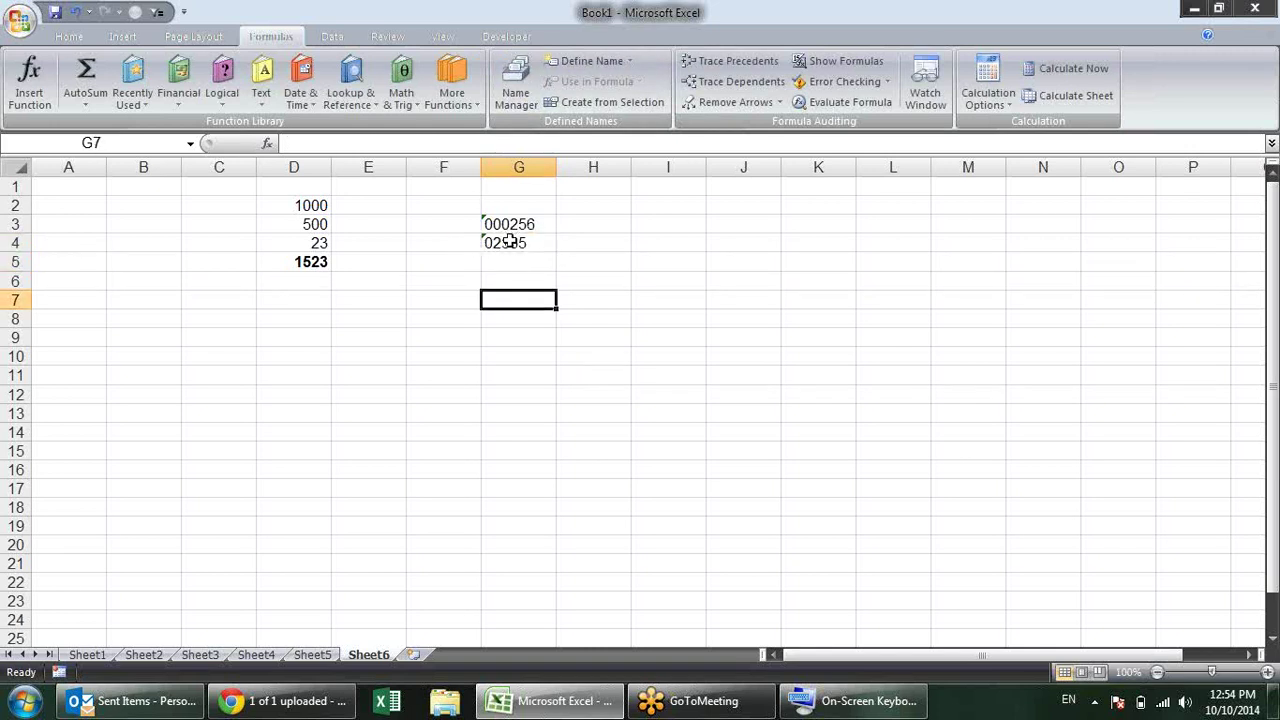
{"action": "left_click", "coordinate": [507, 244]}
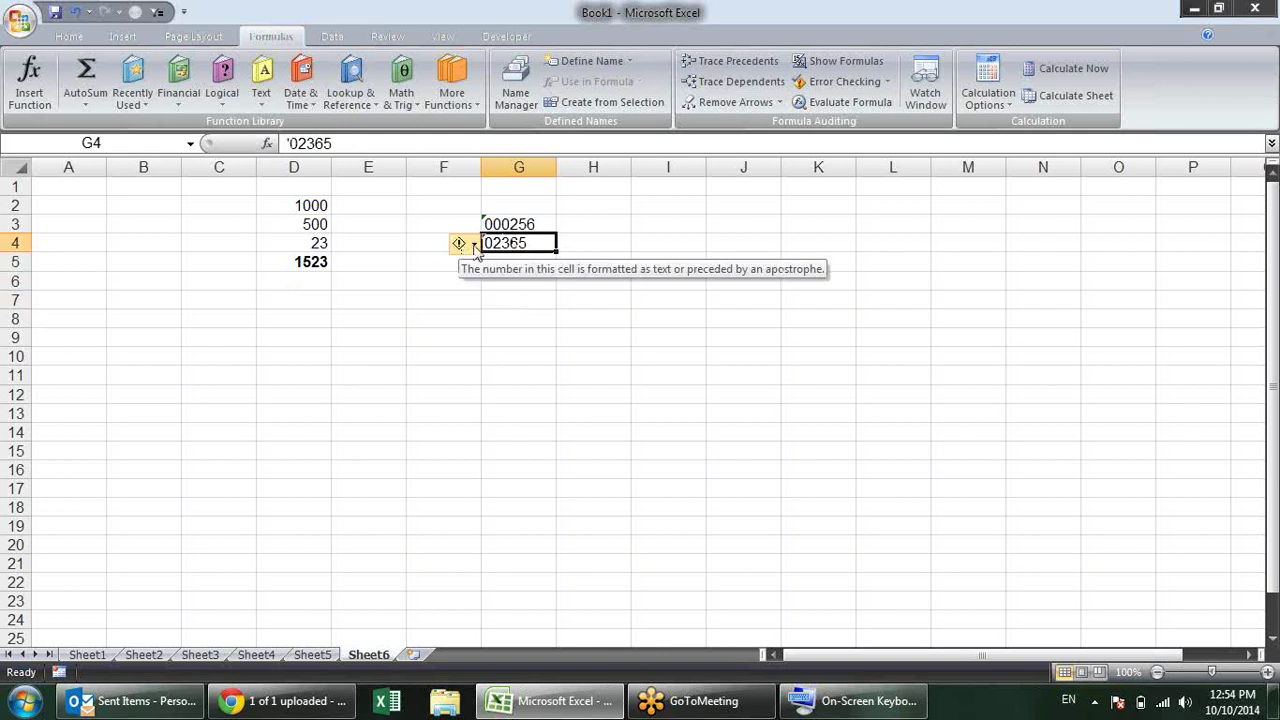
{"action": "left_click", "coordinate": [474, 245]}
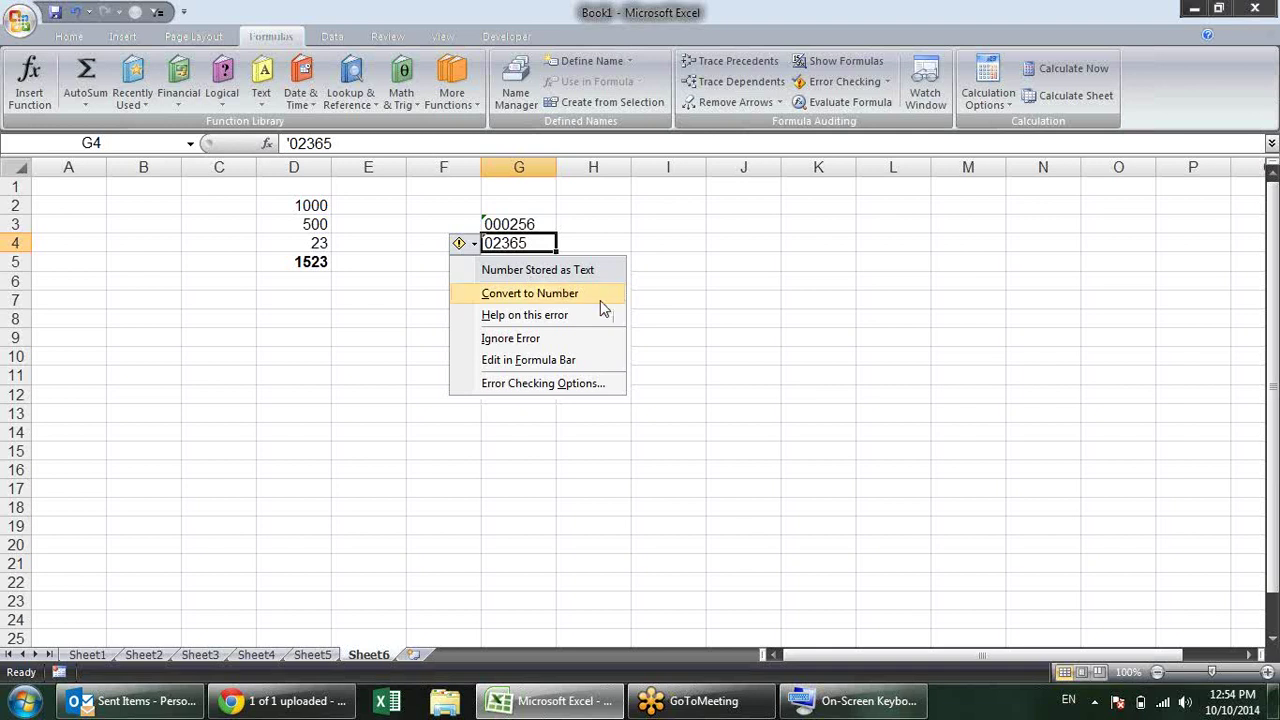
{"action": "left_click", "coordinate": [600, 299]}
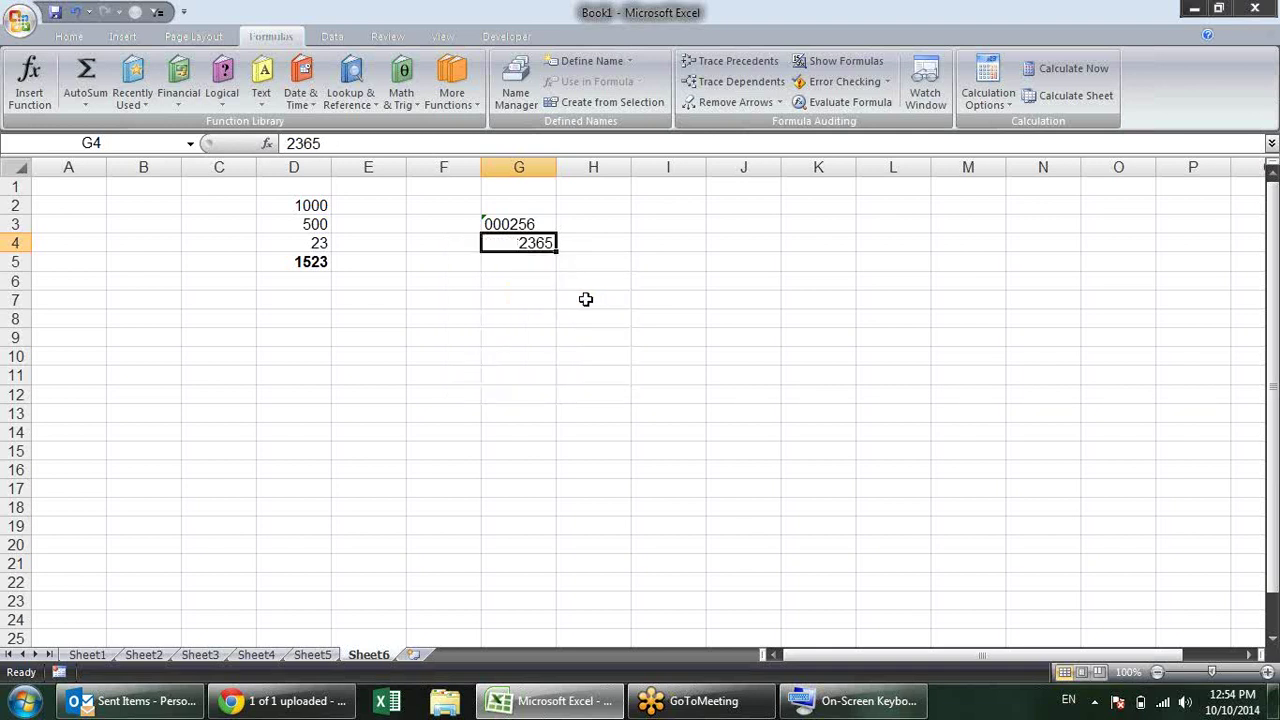
{"action": "left_click", "coordinate": [586, 299]}
{"action": "left_click", "coordinate": [526, 224]}
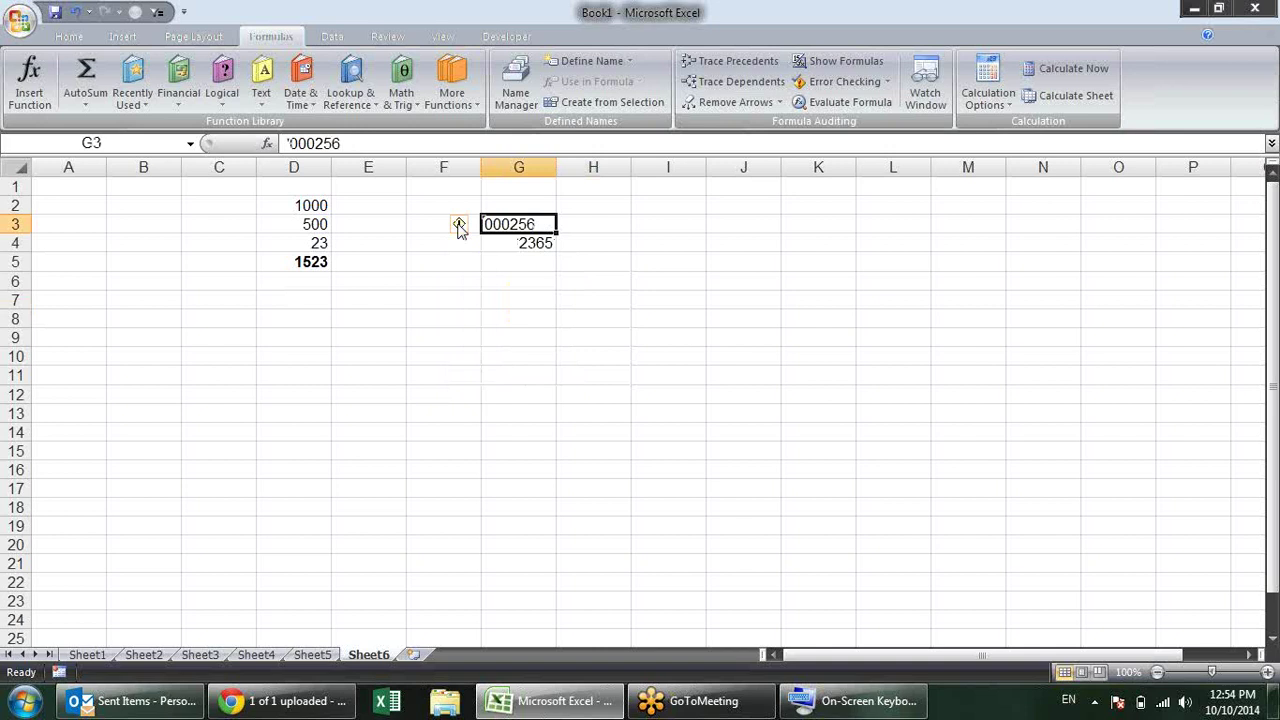
{"action": "left_click", "coordinate": [466, 226]}
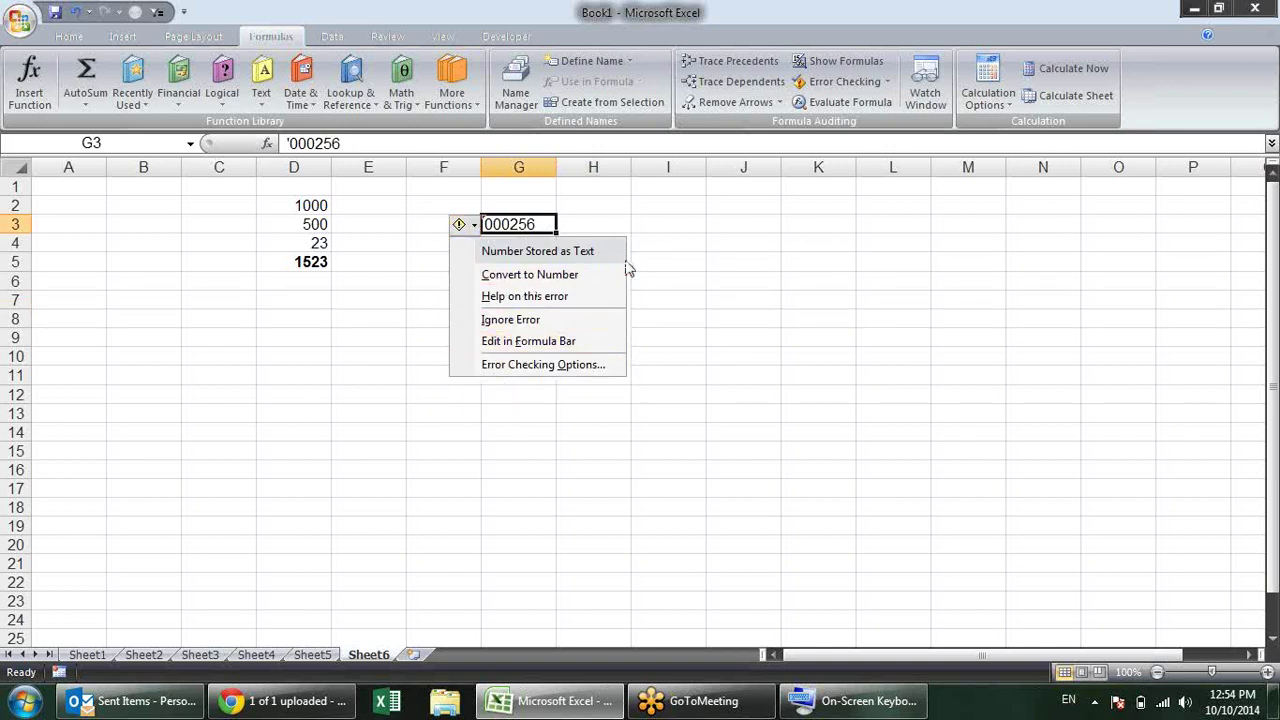
{"action": "left_click", "coordinate": [652, 278]}
{"action": "left_click", "coordinate": [20, 20]}
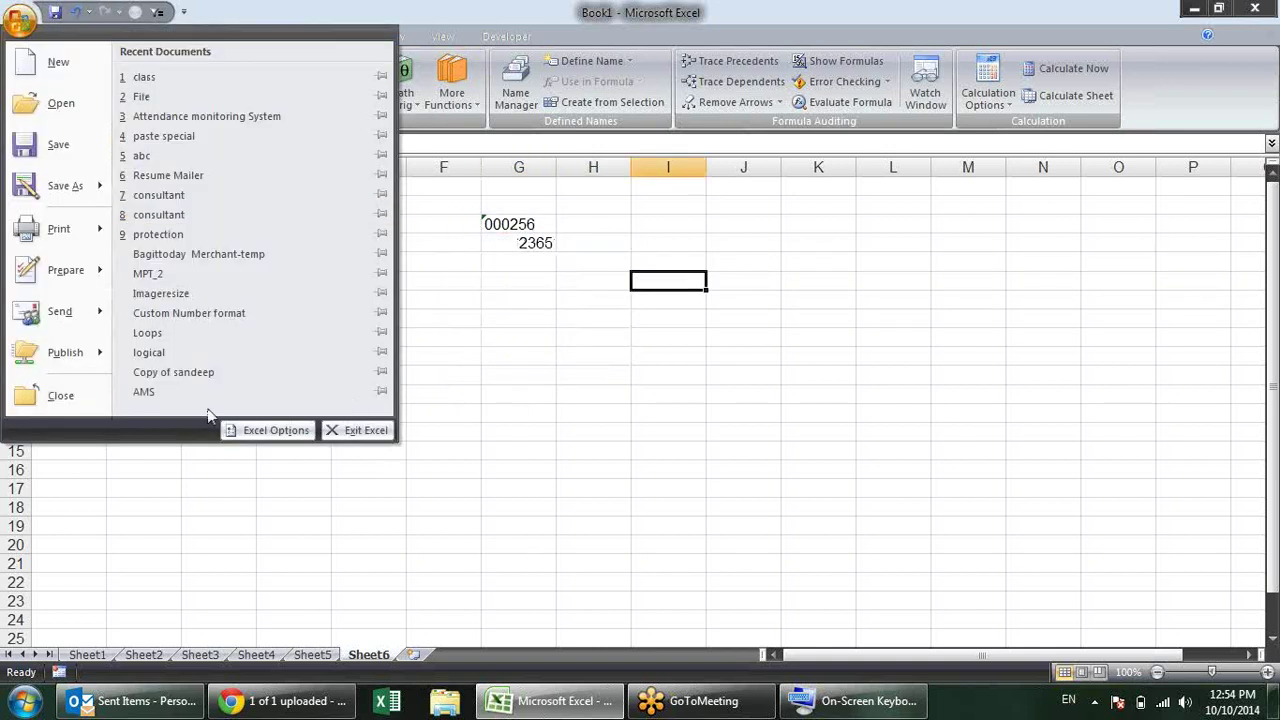
Step: Open the Formulas page, view the error indicator colour picker unchanged, and check the apostrophe rule
{"action": "left_click", "coordinate": [268, 432]}
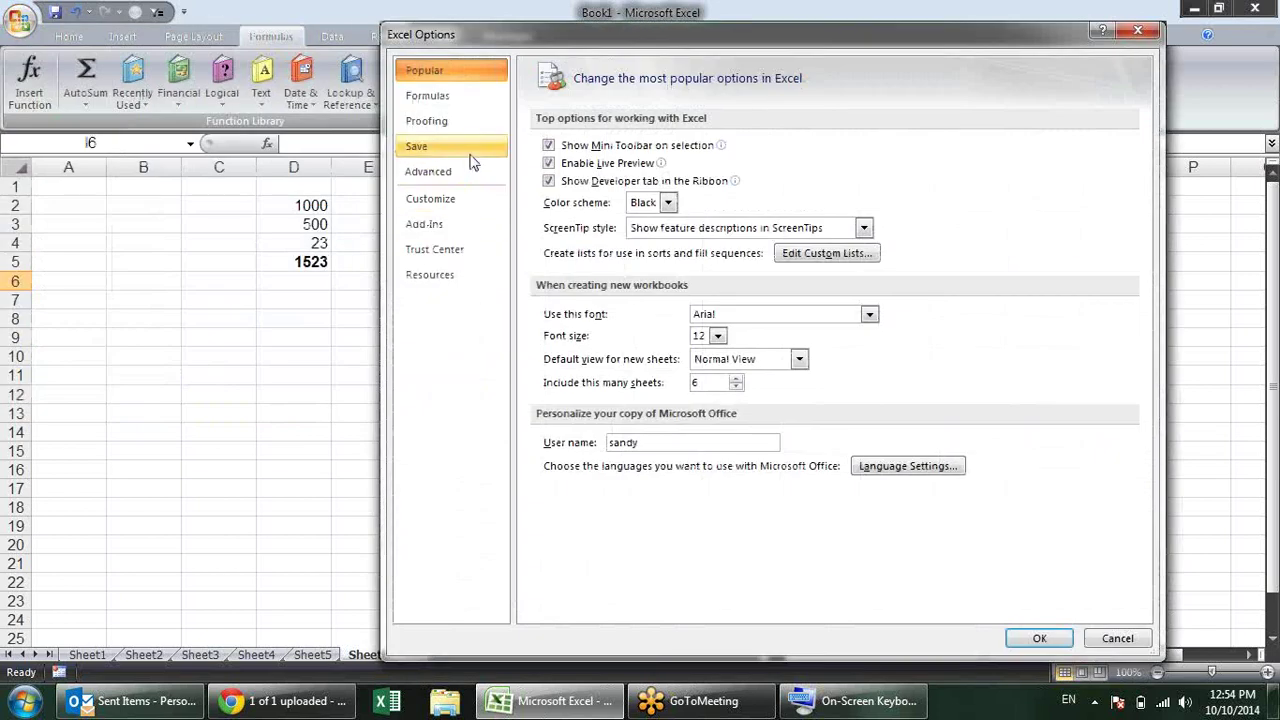
{"action": "left_click", "coordinate": [461, 100]}
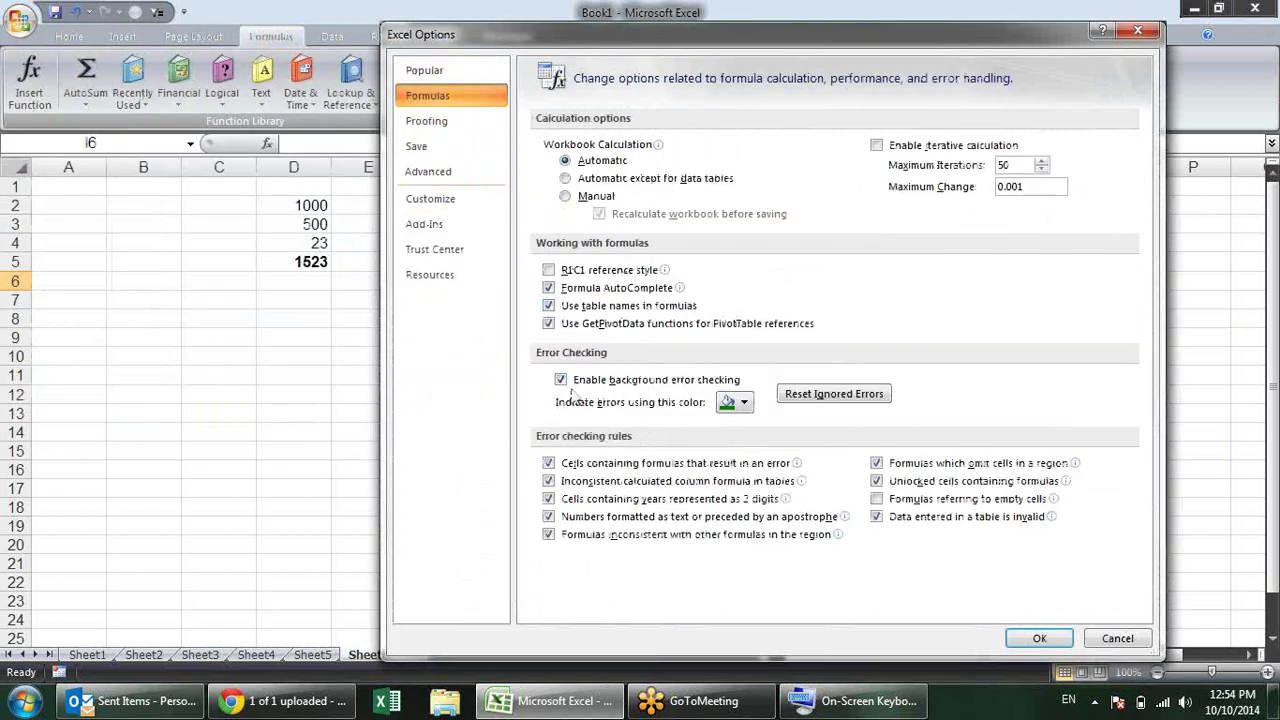
{"action": "left_click", "coordinate": [742, 403]}
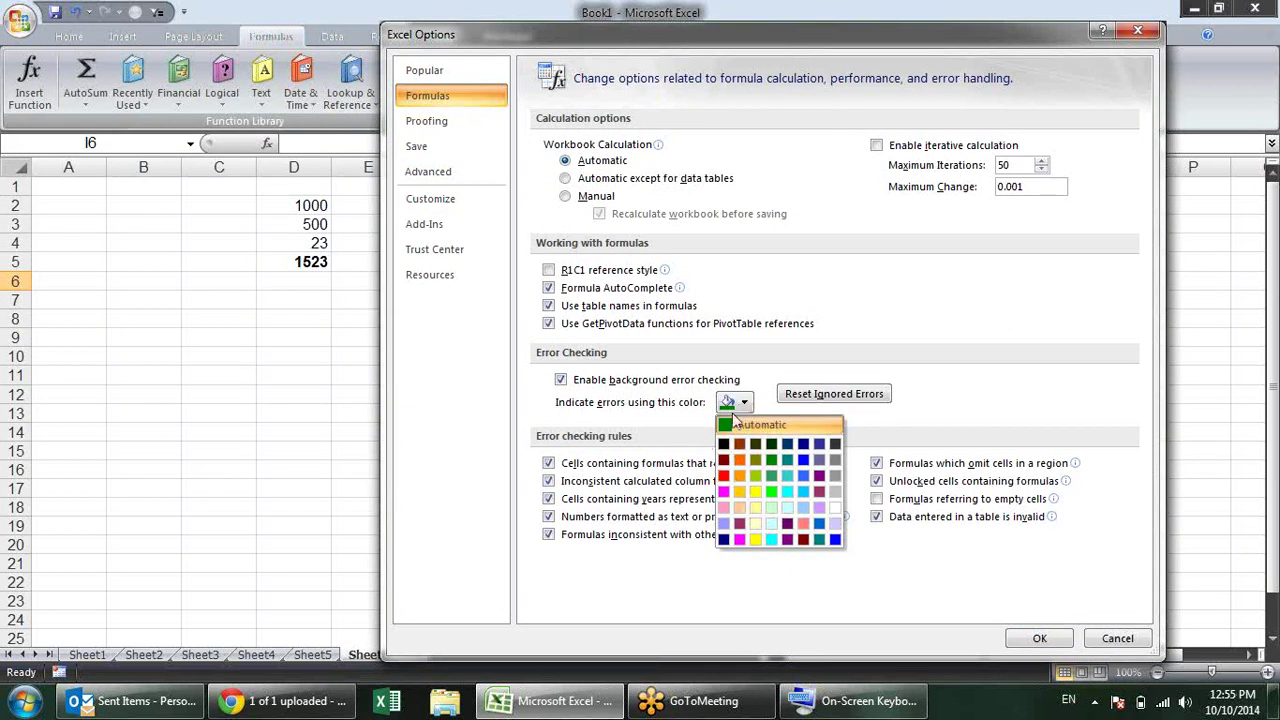
{"action": "left_click", "coordinate": [953, 420]}
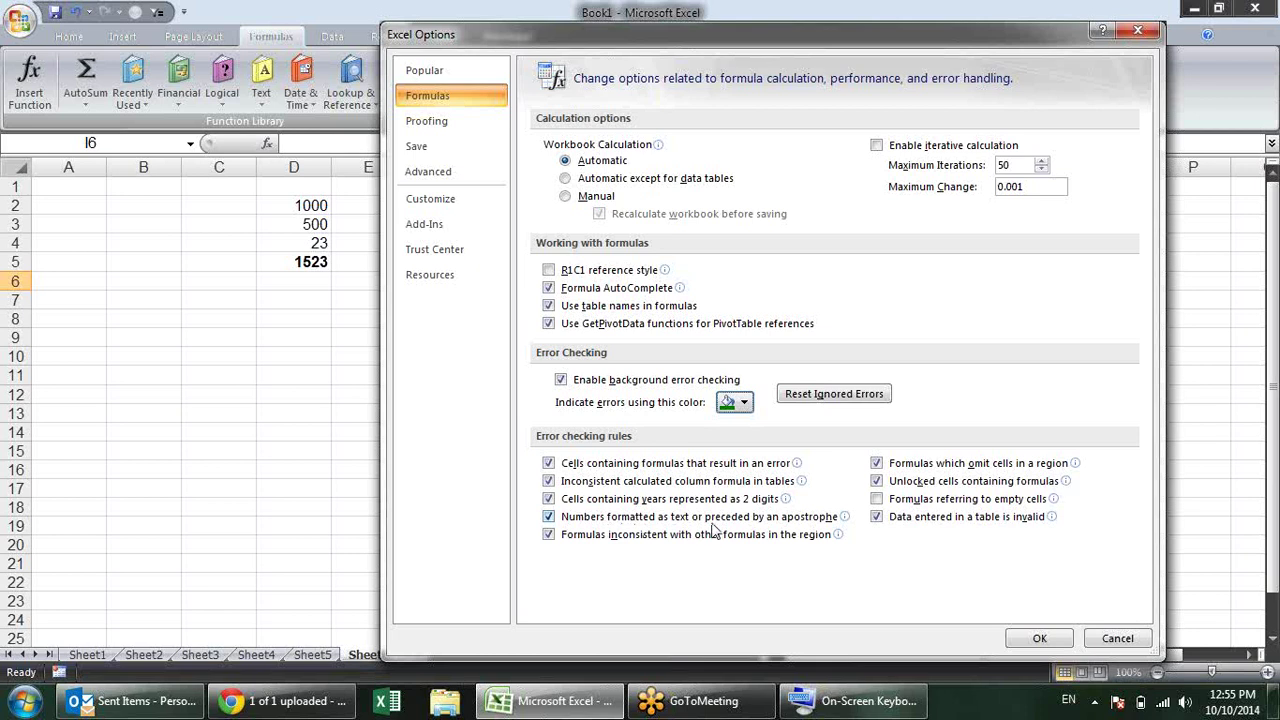
{"action": "mouse_move", "coordinate": [775, 526]}
Step: Close Options, type boook in F7 and BOOOK in G7, then reselect F7
{"action": "left_click", "coordinate": [1042, 638]}
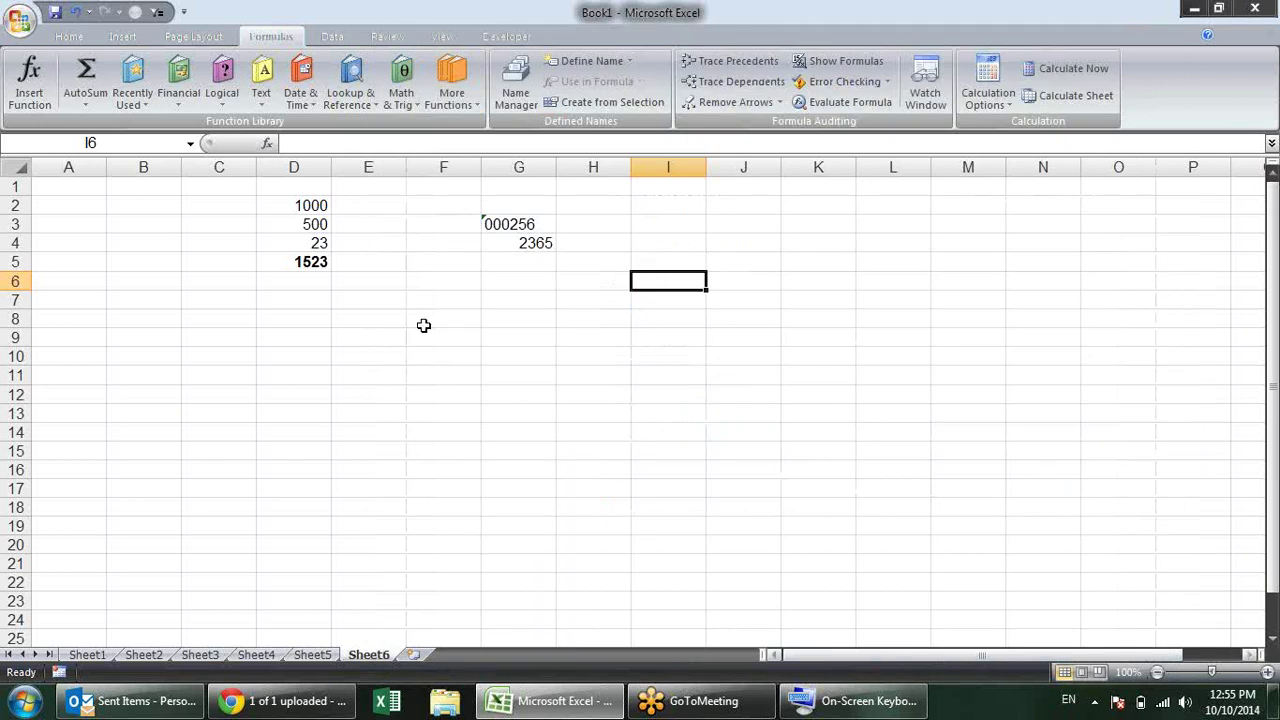
{"action": "left_click", "coordinate": [437, 298]}
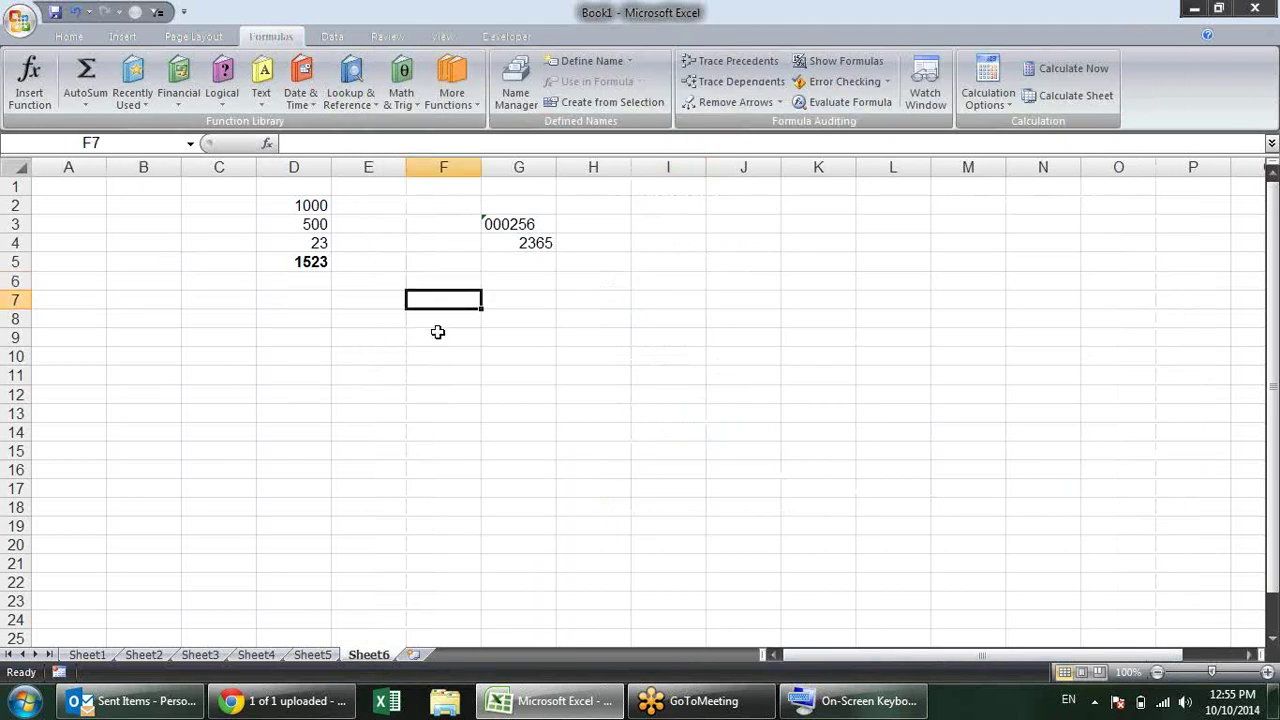
{"action": "type", "text": "b"}
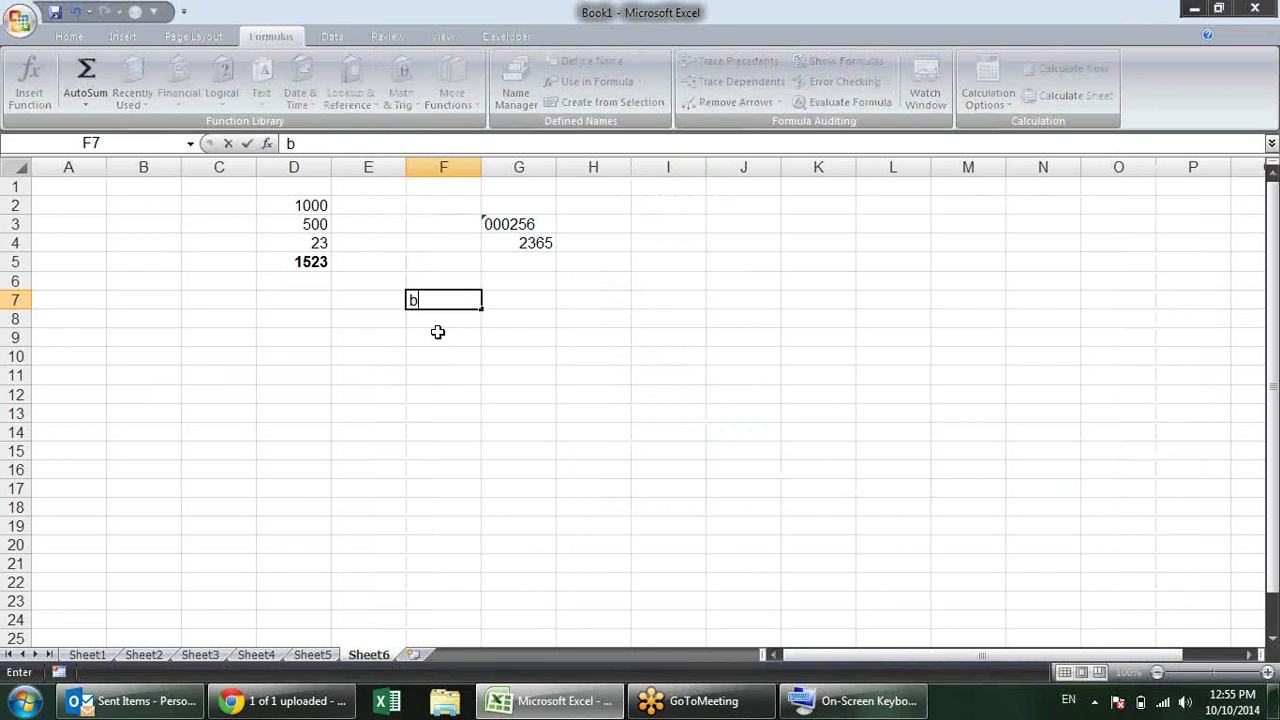
{"action": "key", "text": "BackSpace"}
{"action": "type", "text": "b"}
{"action": "key", "text": "Tab"}
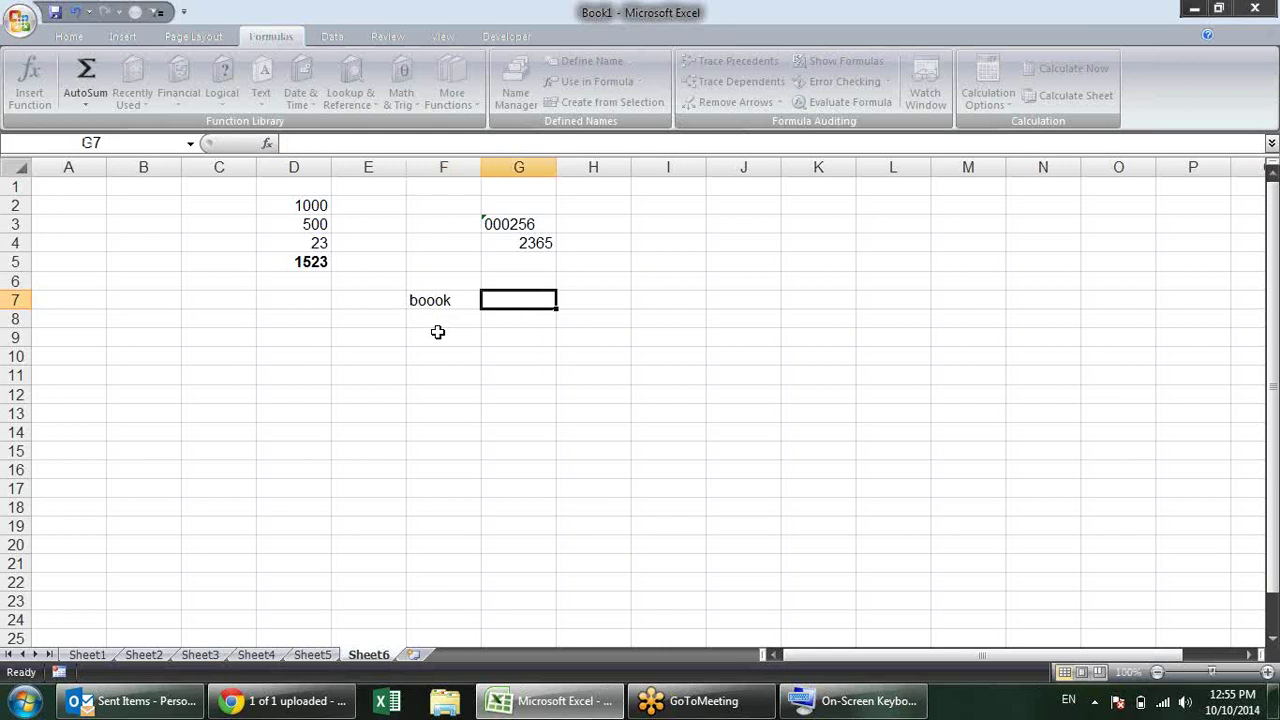
{"action": "type", "text": "BO"}
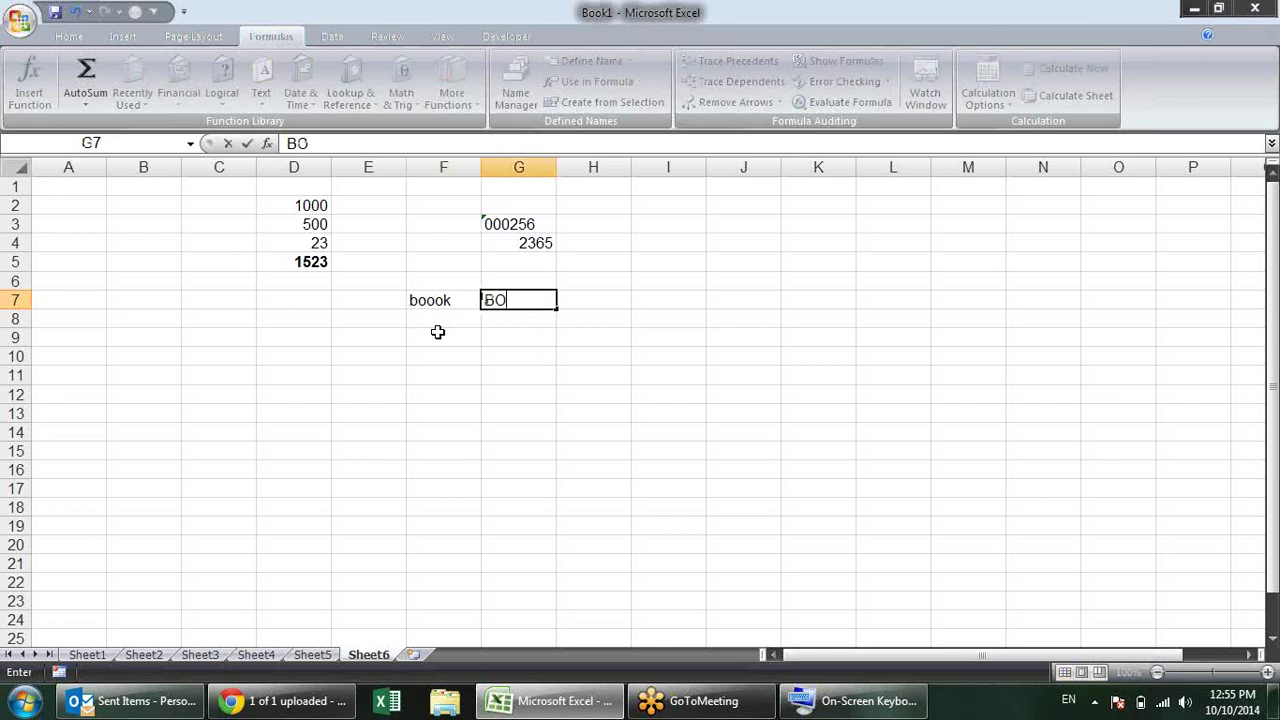
{"action": "type", "text": "OOK"}
{"action": "key", "text": "Return"}
{"action": "left_click", "coordinate": [430, 300]}
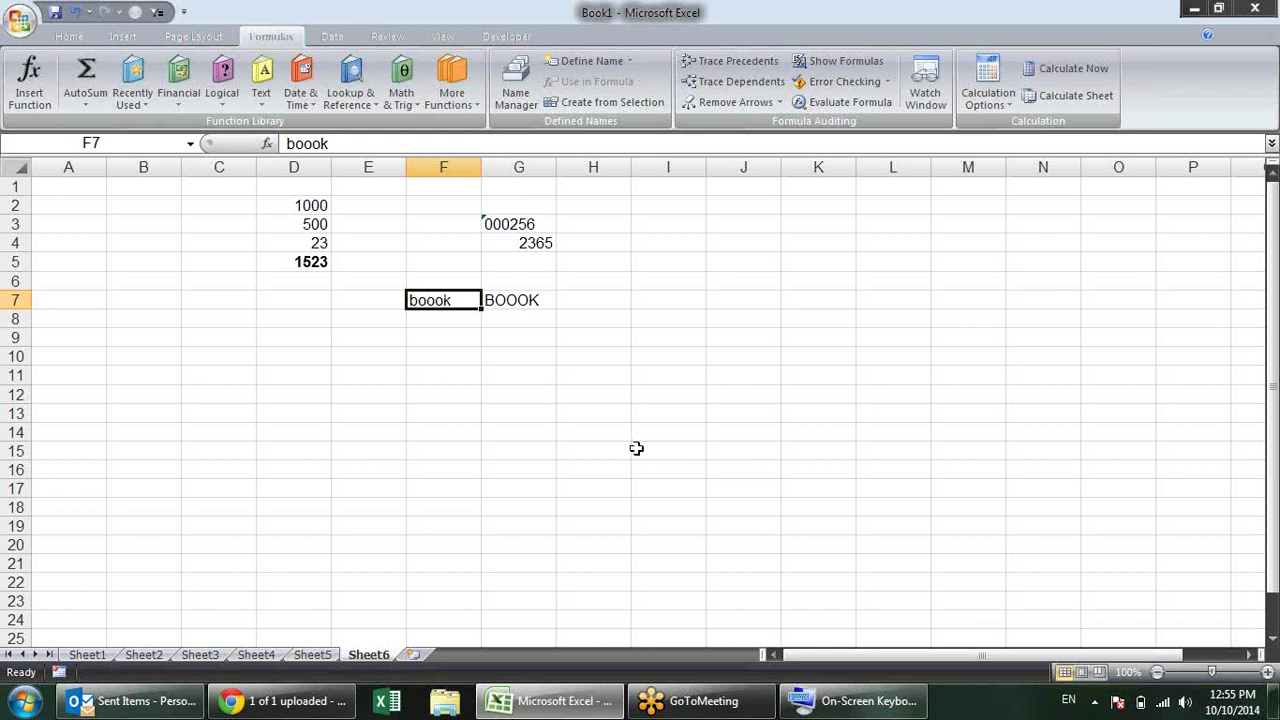
Step: Run the F7 spell check through to completion, ignoring boook, then select BOOOK in G7
{"action": "key", "text": "F7"}
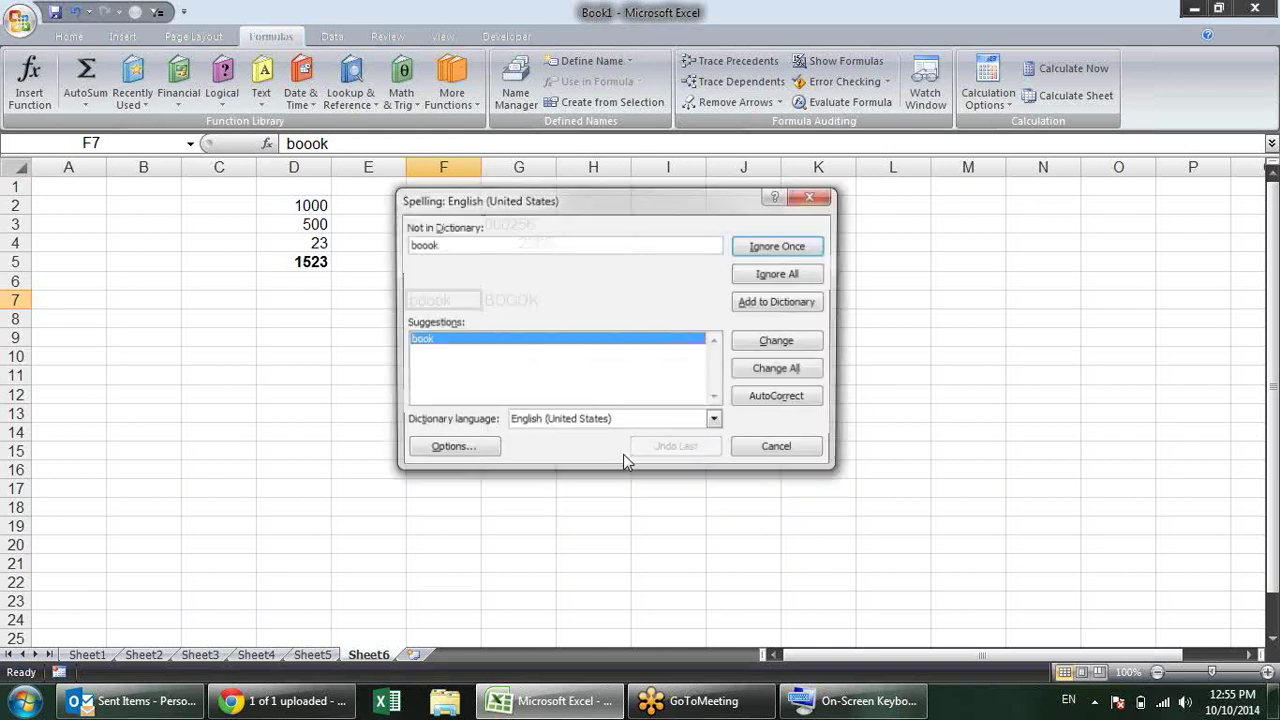
{"action": "left_click_drag", "start_coordinate": [580, 197], "coordinate": [612, 207]}
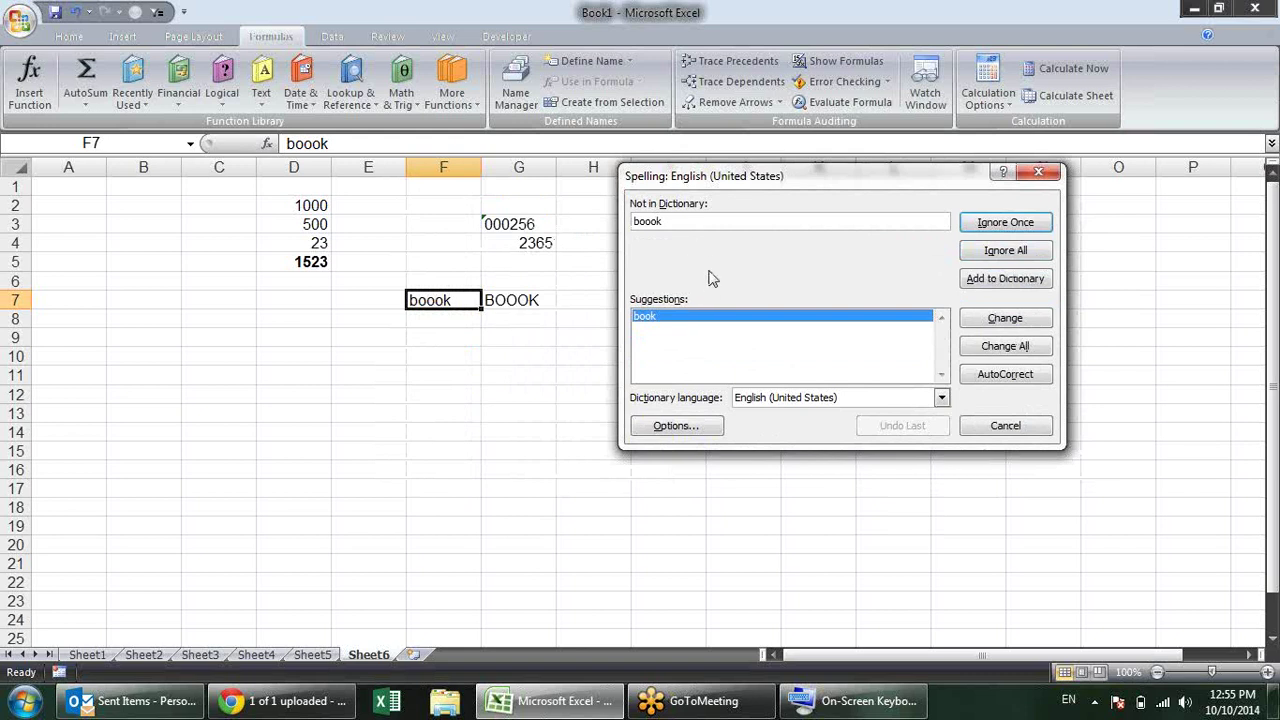
{"action": "left_click", "coordinate": [970, 233]}
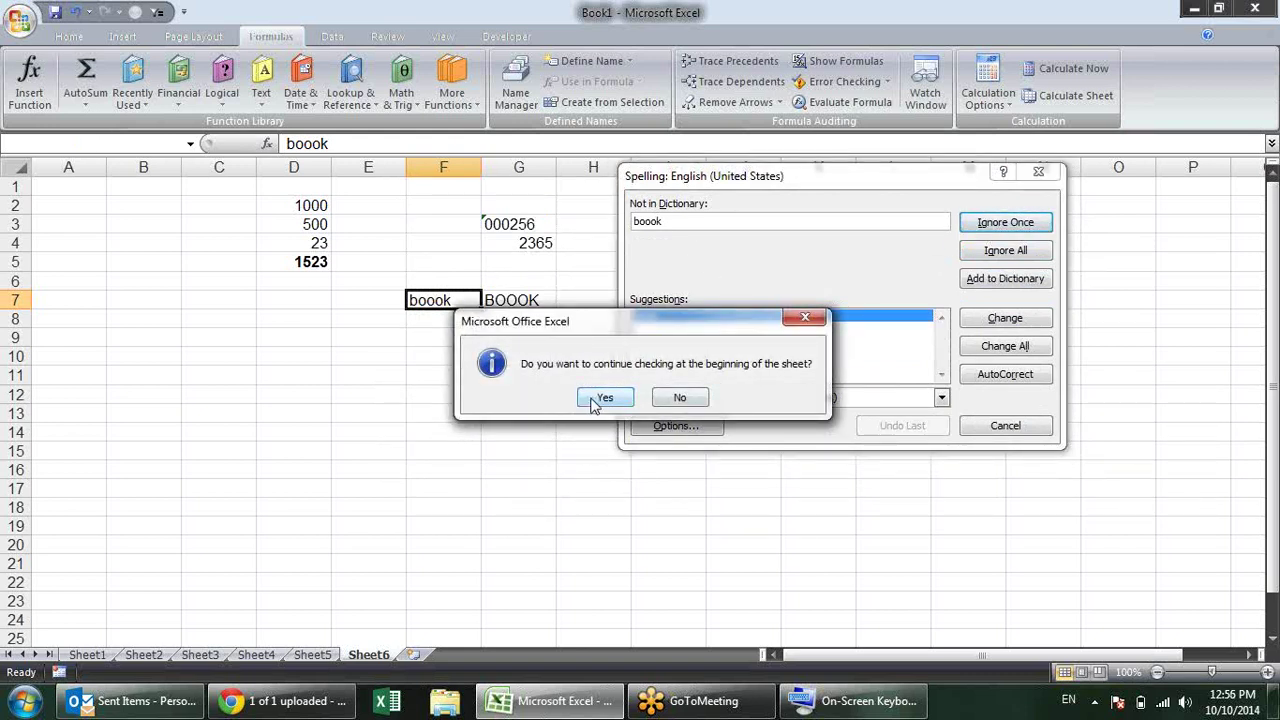
{"action": "left_click", "coordinate": [603, 398]}
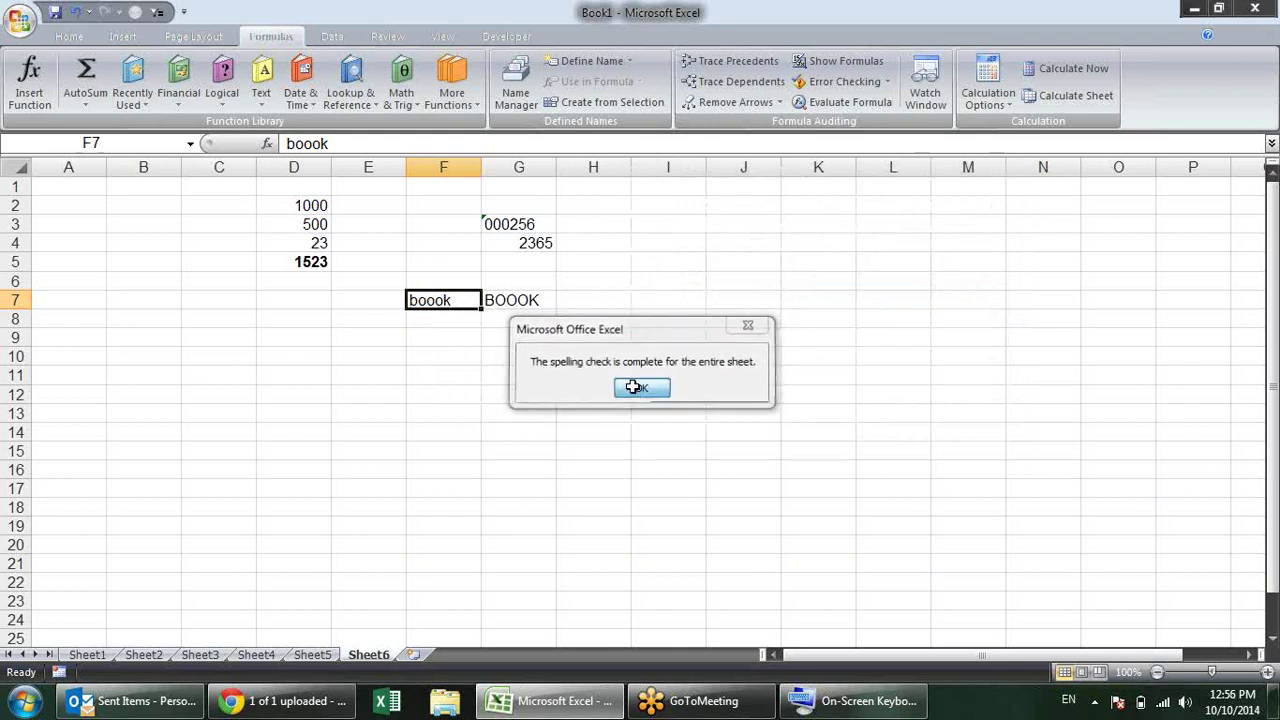
{"action": "left_click", "coordinate": [633, 387]}
{"action": "left_click", "coordinate": [550, 304]}
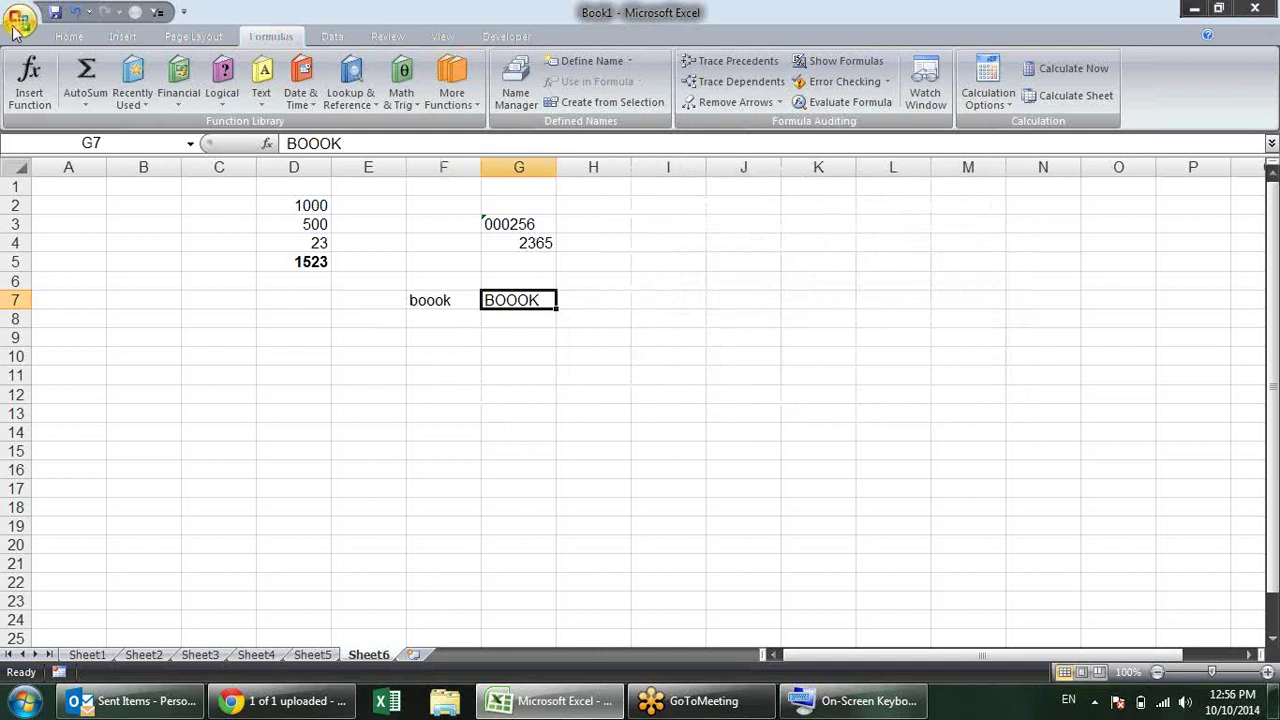
Step: Uncheck Ignore words in UPPERCASE on the Proofing page of Excel Options and apply
{"action": "left_click", "coordinate": [14, 28]}
{"action": "left_click", "coordinate": [266, 431]}
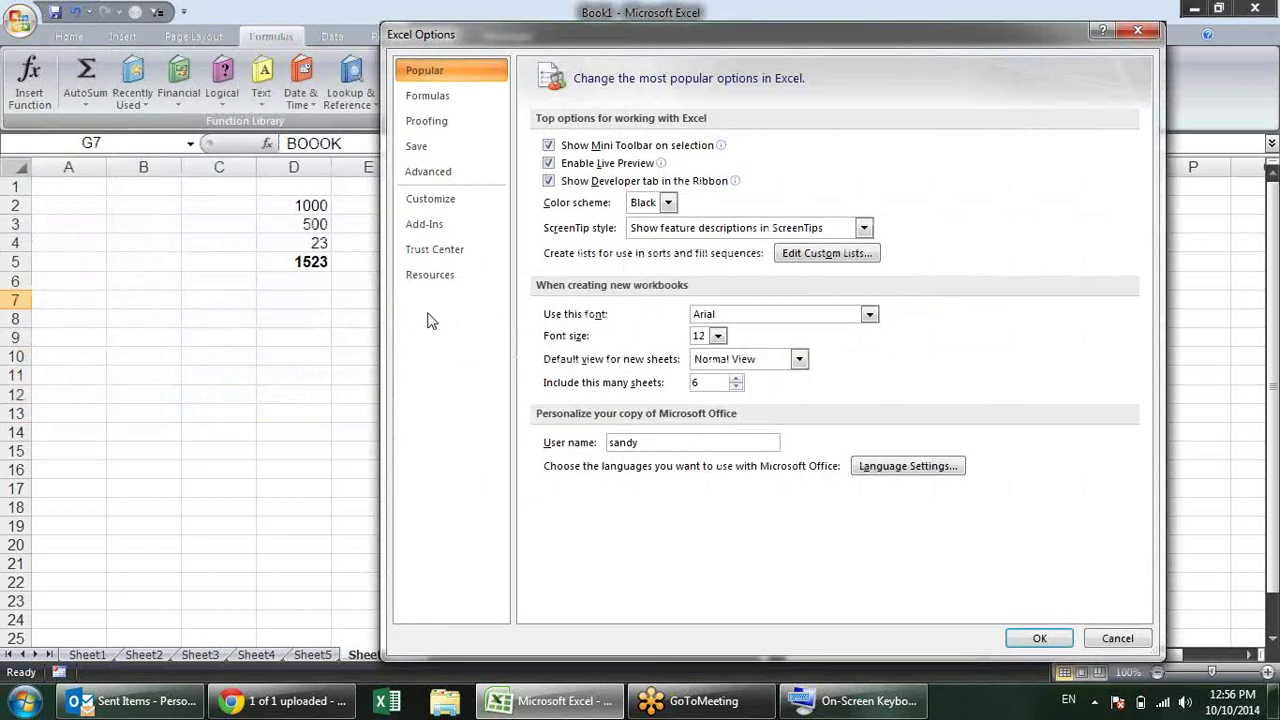
{"action": "left_click", "coordinate": [460, 122]}
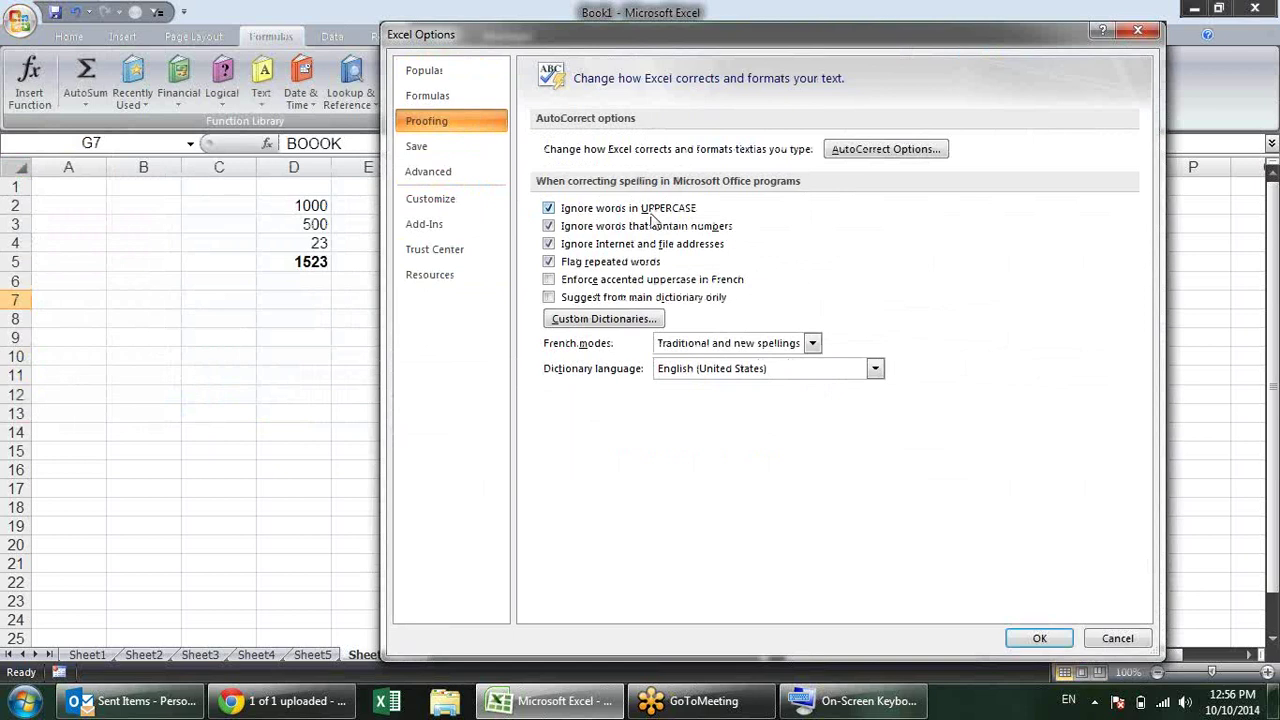
{"action": "left_click", "coordinate": [549, 210]}
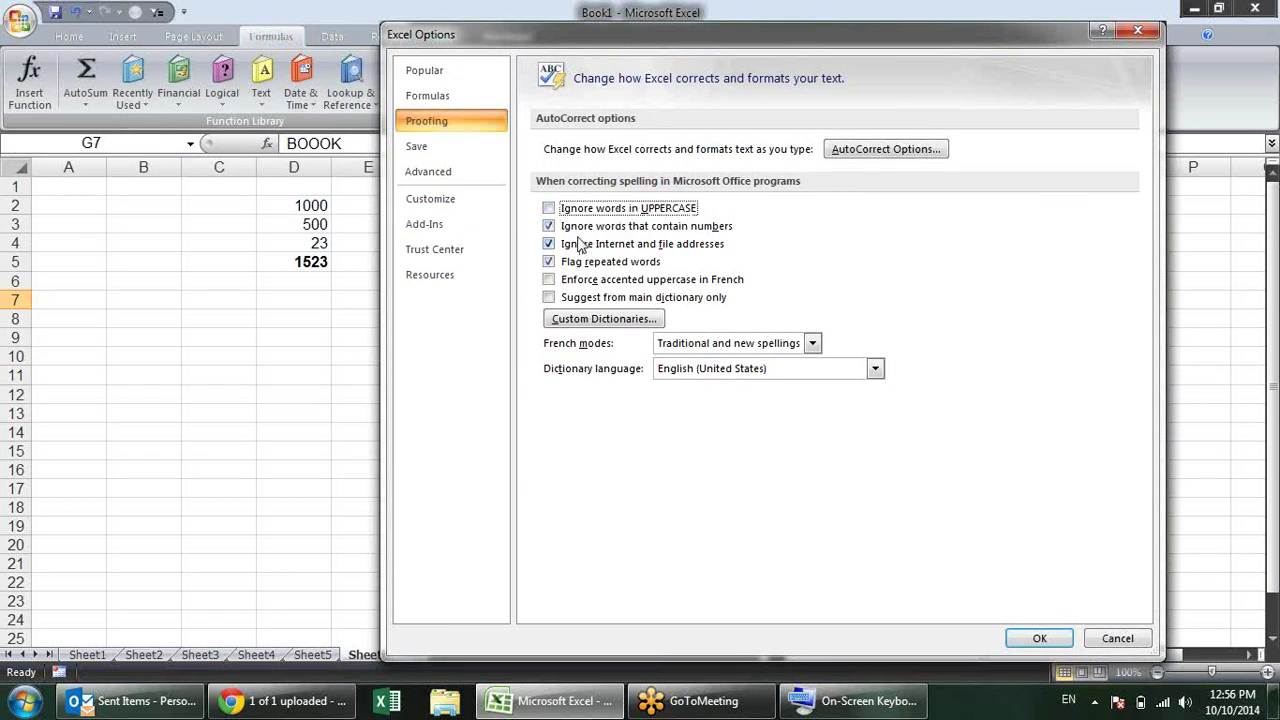
{"action": "left_click", "coordinate": [1040, 638]}
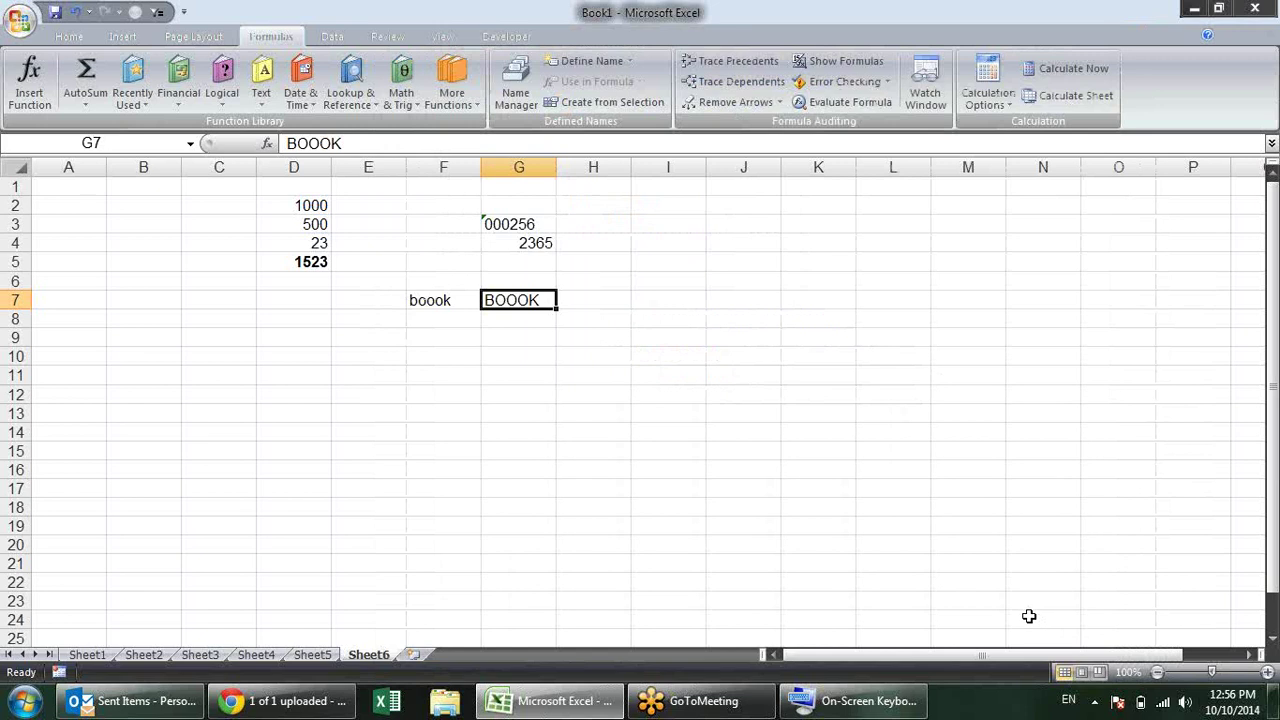
{"action": "key", "text": "F7"}
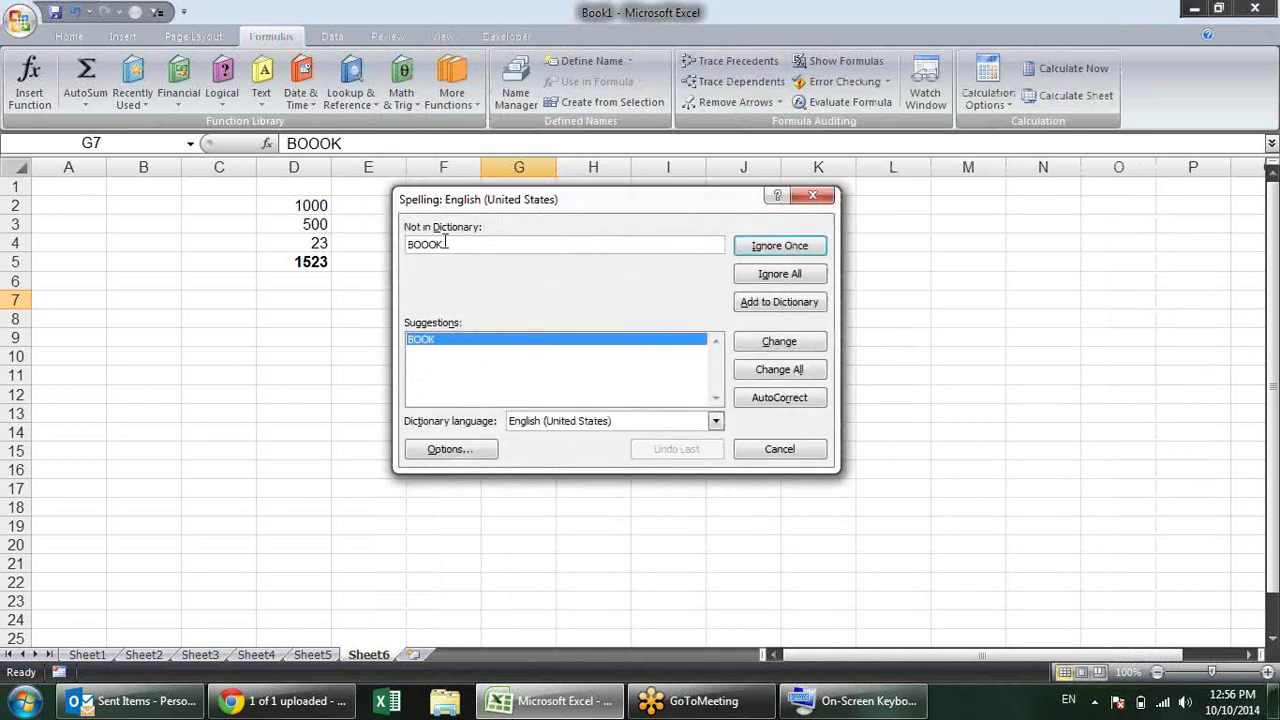
{"action": "left_click", "coordinate": [812, 197]}
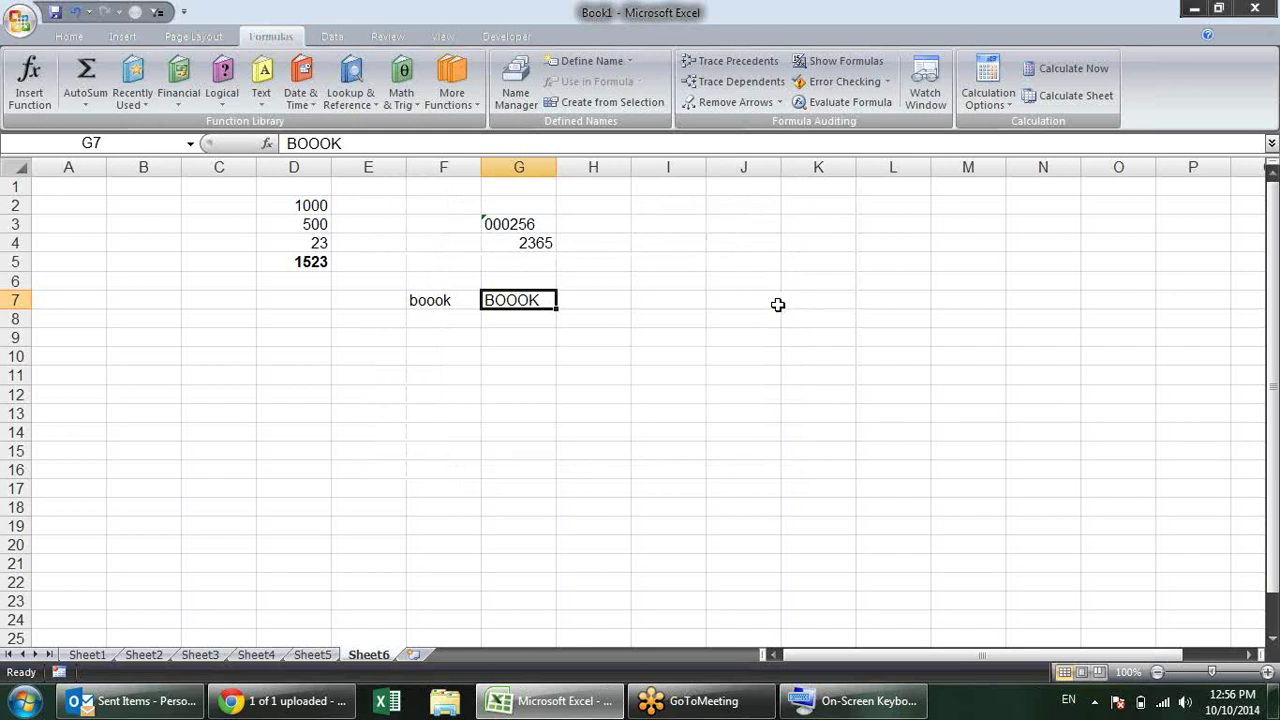
{"action": "key", "text": "alt+f"}
{"action": "key", "text": "i"}
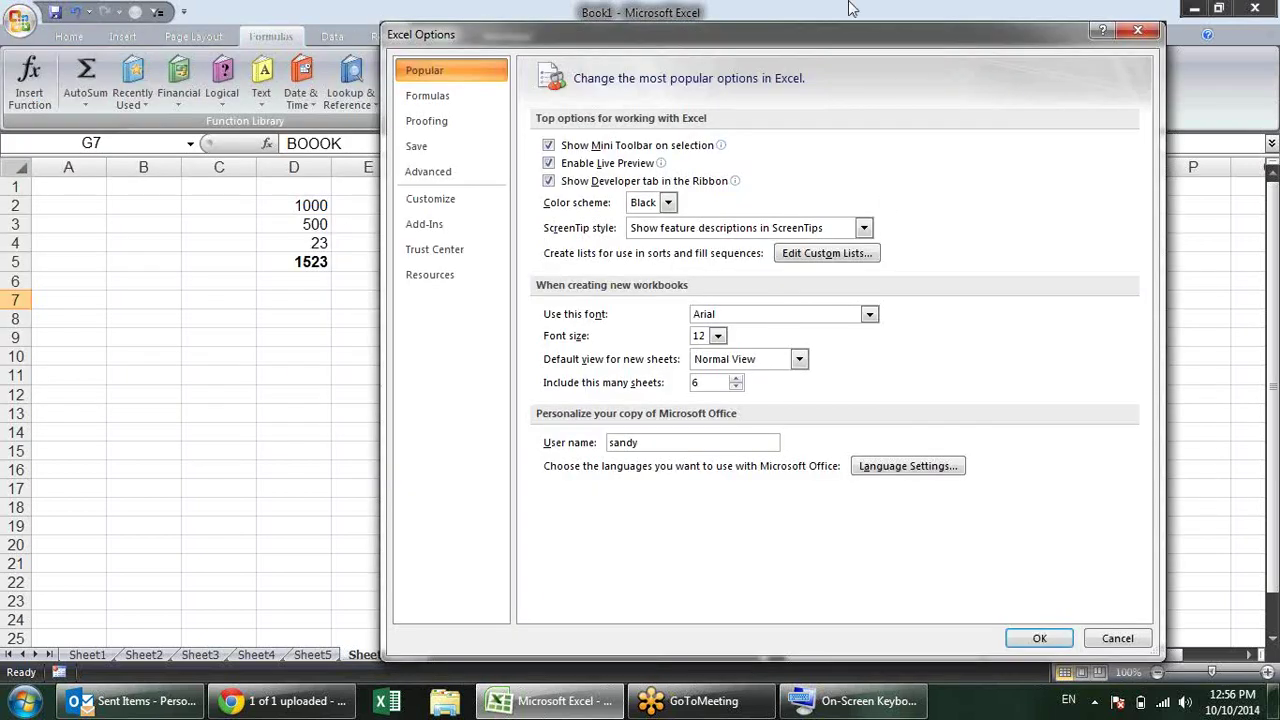
{"action": "key", "text": "Escape"}
Step: Enter (TM) in E9 so it becomes the ™ symbol, abandoning a stray entry in E10
{"action": "left_click", "coordinate": [626, 320]}
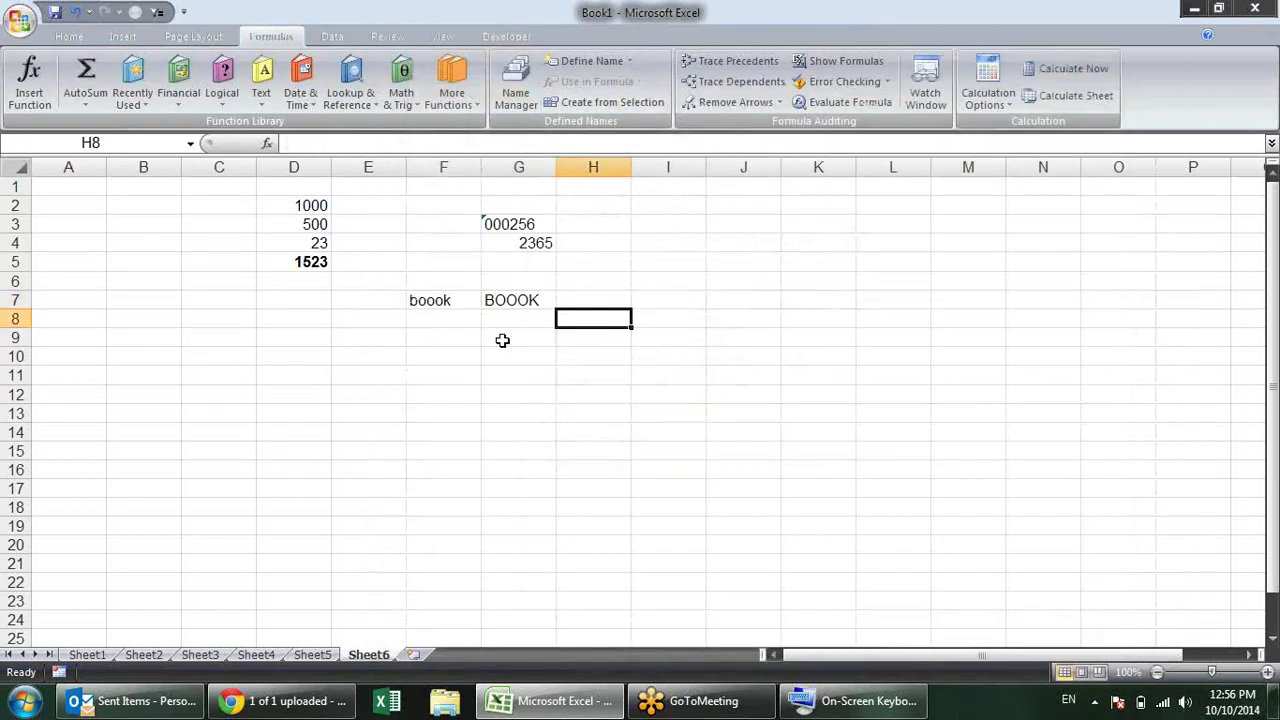
{"action": "left_click", "coordinate": [363, 359]}
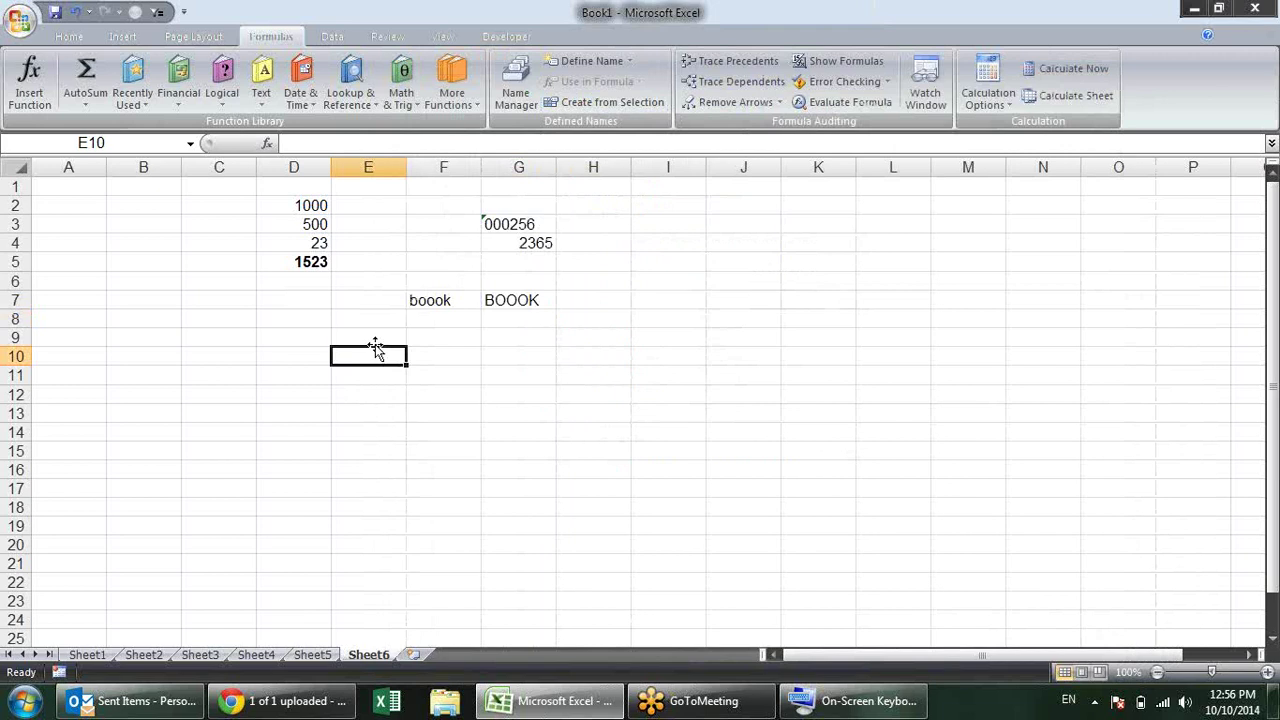
{"action": "left_click", "coordinate": [376, 343]}
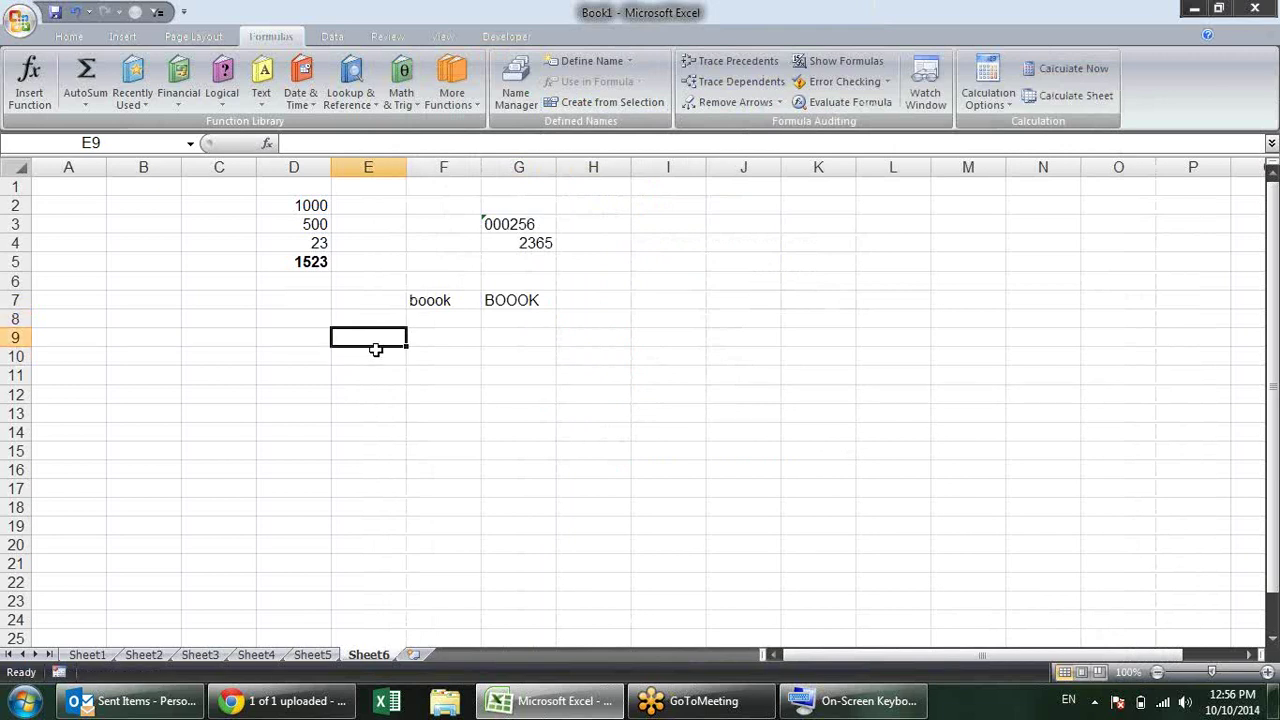
{"action": "type", "text": "(TM"}
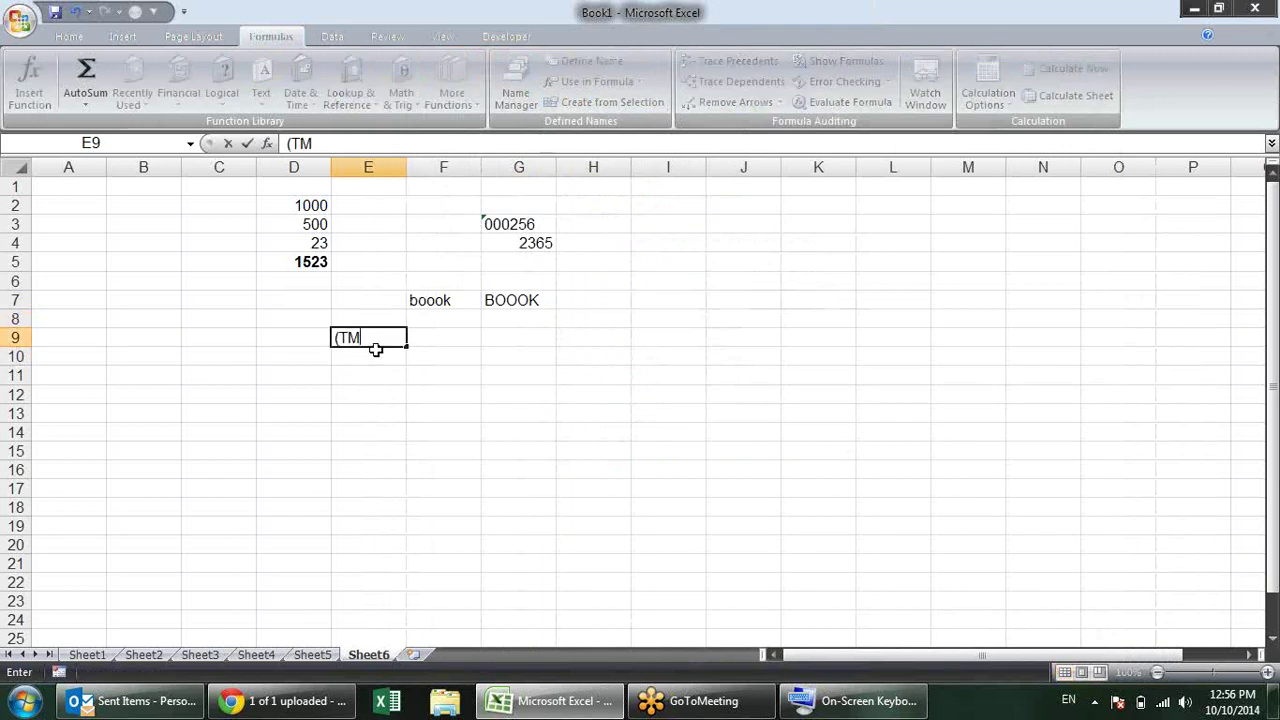
{"action": "type", "text": ")"}
{"action": "key", "text": "Return"}
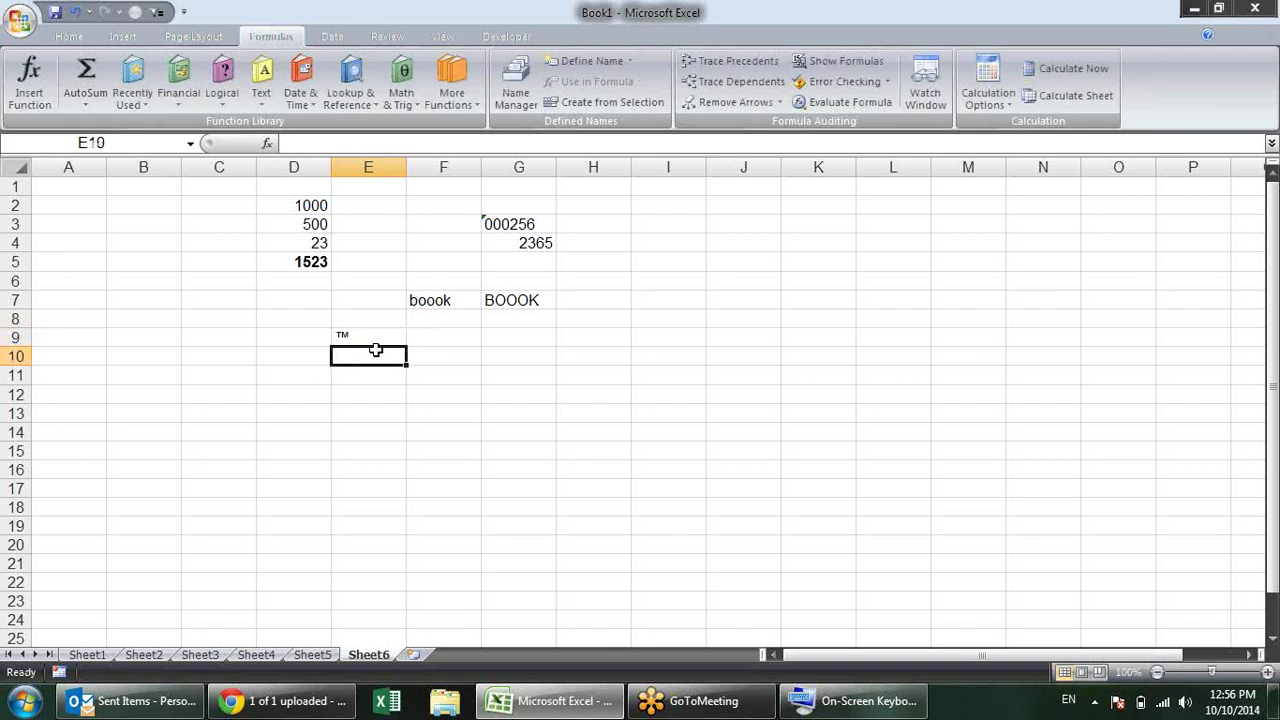
{"action": "left_click", "coordinate": [376, 338]}
{"action": "left_click", "coordinate": [376, 372]}
{"action": "left_click", "coordinate": [388, 356]}
{"action": "type", "text": "(c"}
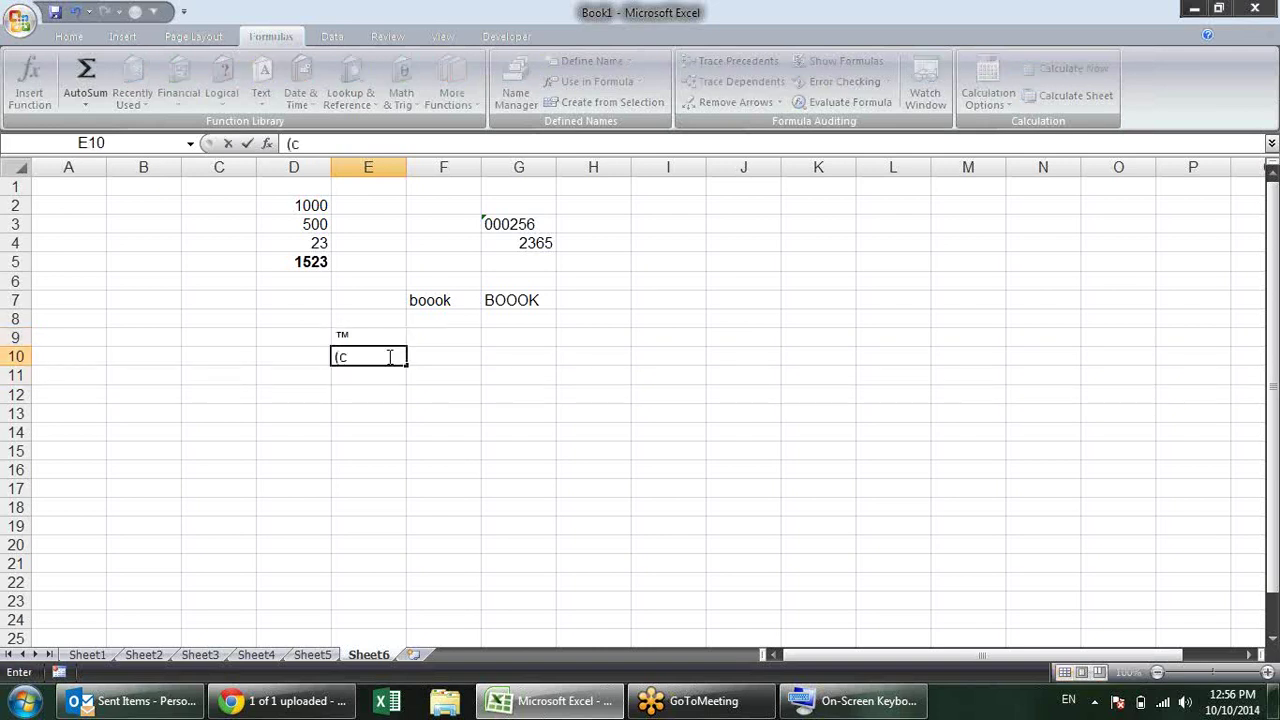
{"action": "key", "text": "Escape"}
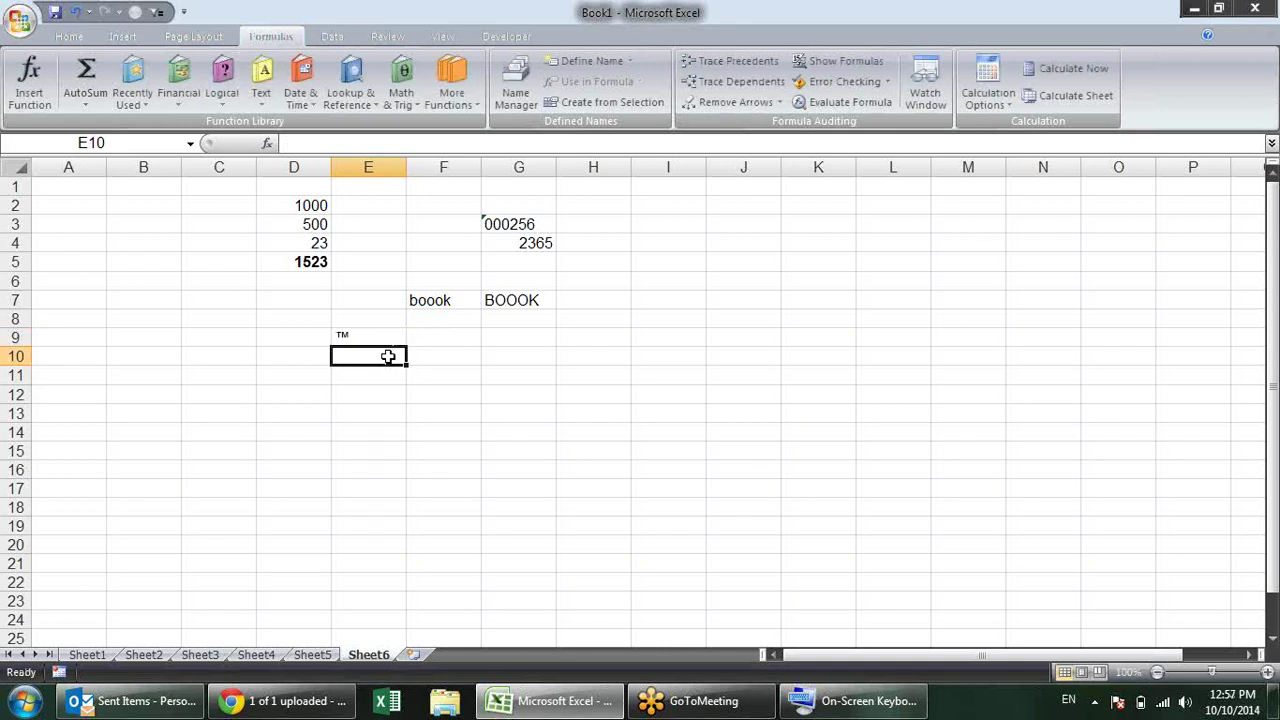
Step: Overwrite E9 with SS so AutoCorrect expands it to the stored full name
{"action": "left_click", "coordinate": [368, 331]}
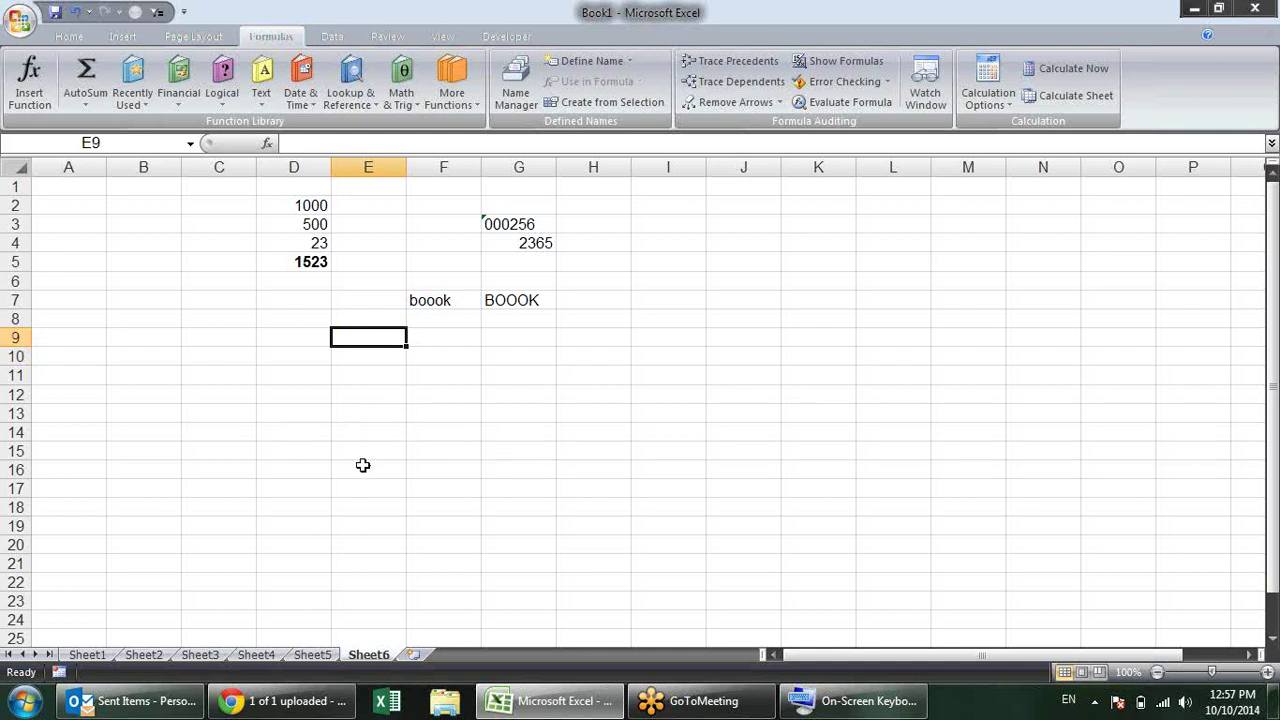
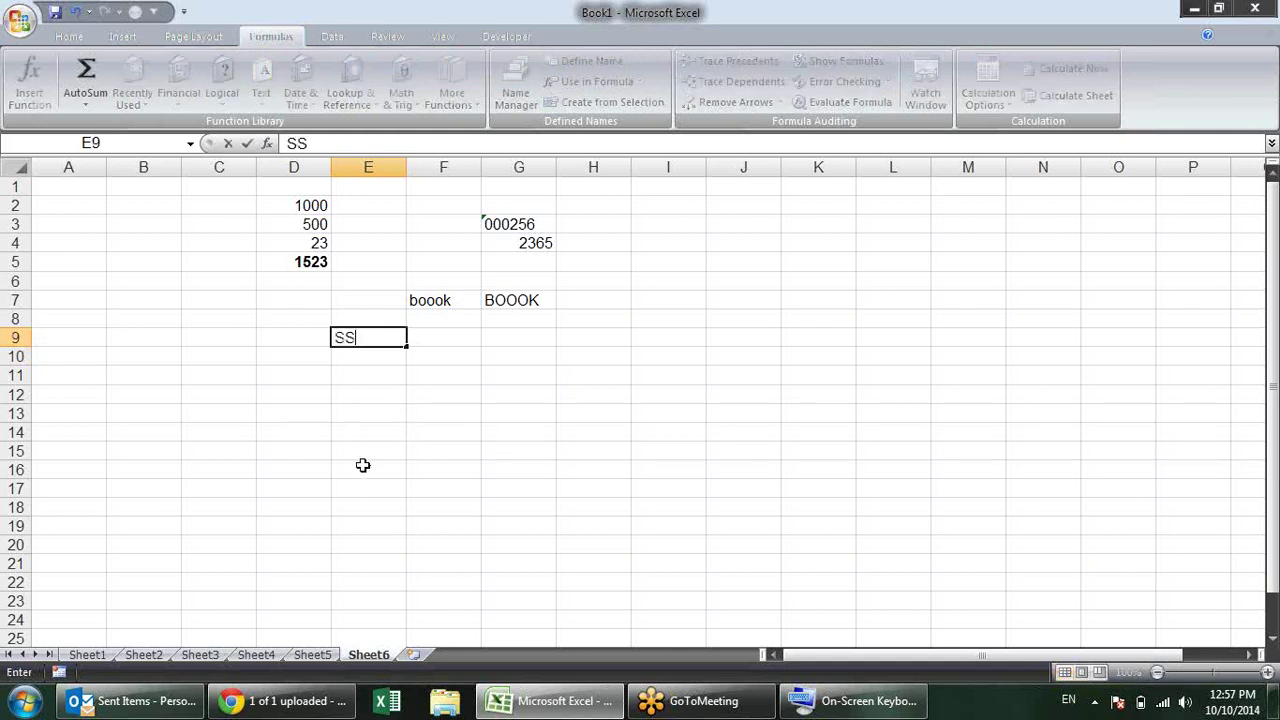
{"action": "key", "text": "BackSpace"}
{"action": "key", "text": "Return"}
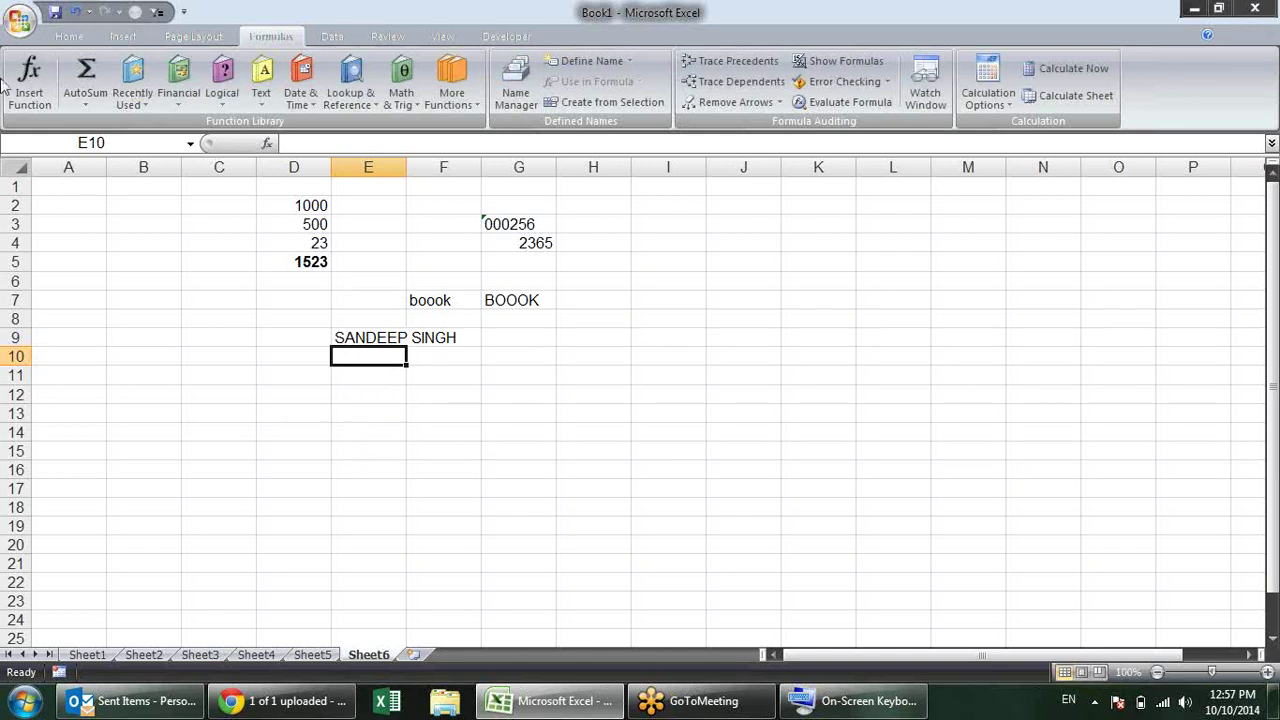
{"action": "left_click", "coordinate": [20, 20]}
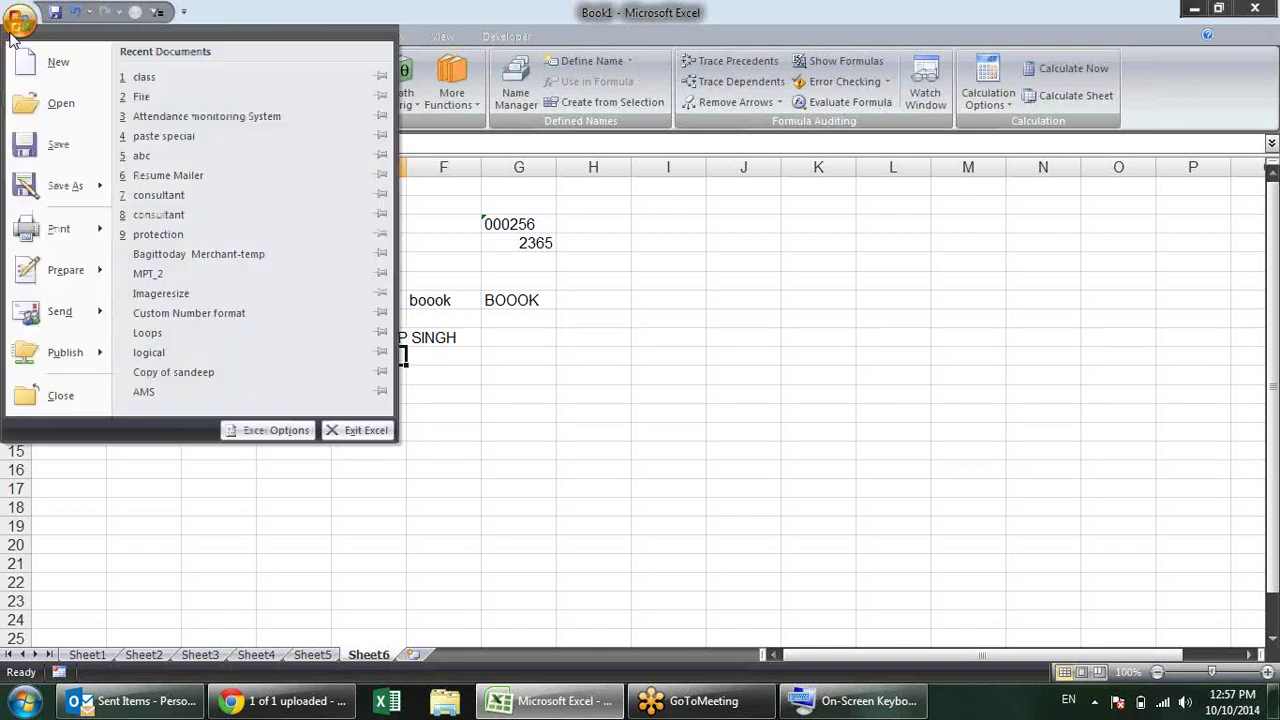
Step: Open AutoCorrect Options from the Proofing page and turn off Replace text as you type
{"action": "left_click", "coordinate": [282, 432]}
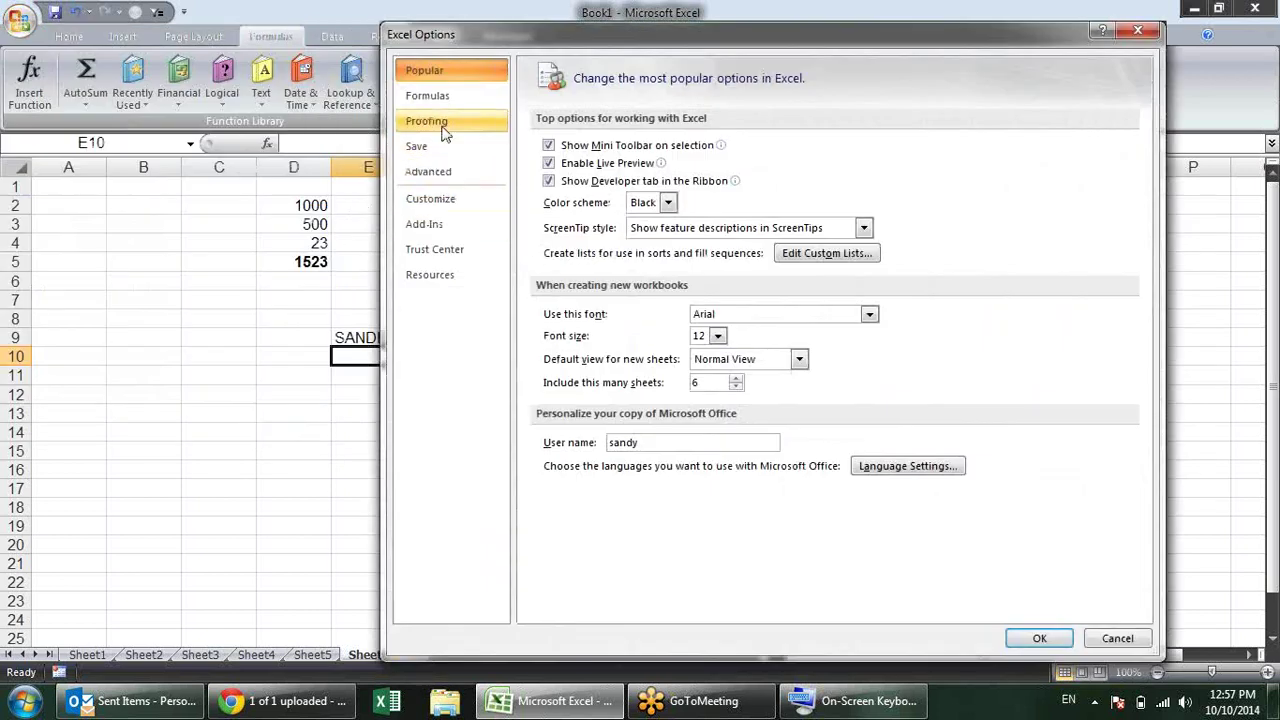
{"action": "left_click", "coordinate": [441, 127]}
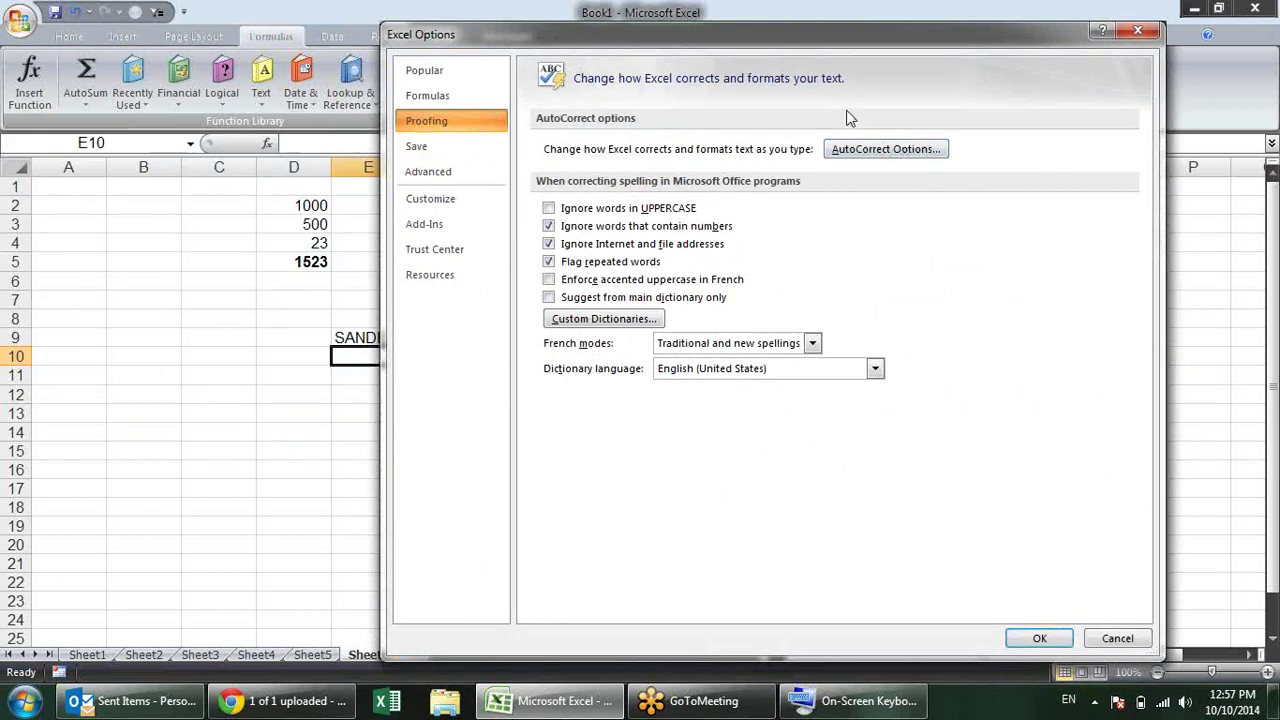
{"action": "left_click_drag", "start_coordinate": [655, 47], "coordinate": [738, 51]}
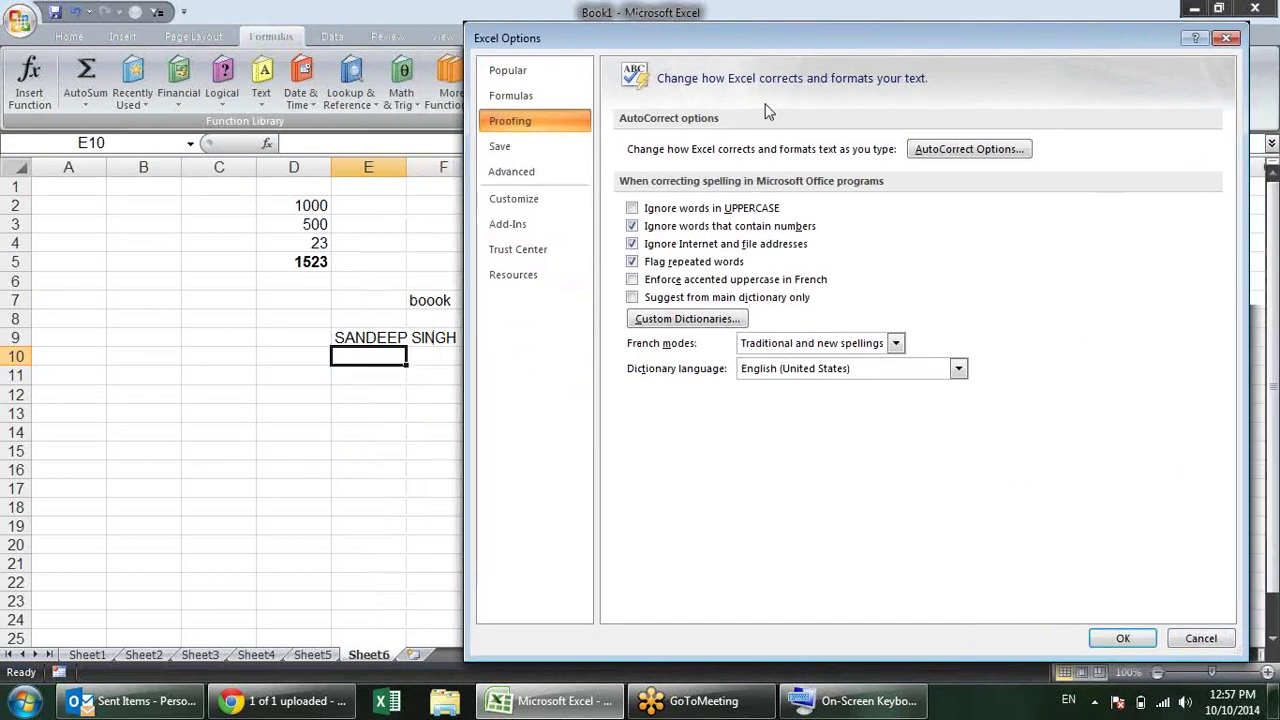
{"action": "key", "text": "alt+a"}
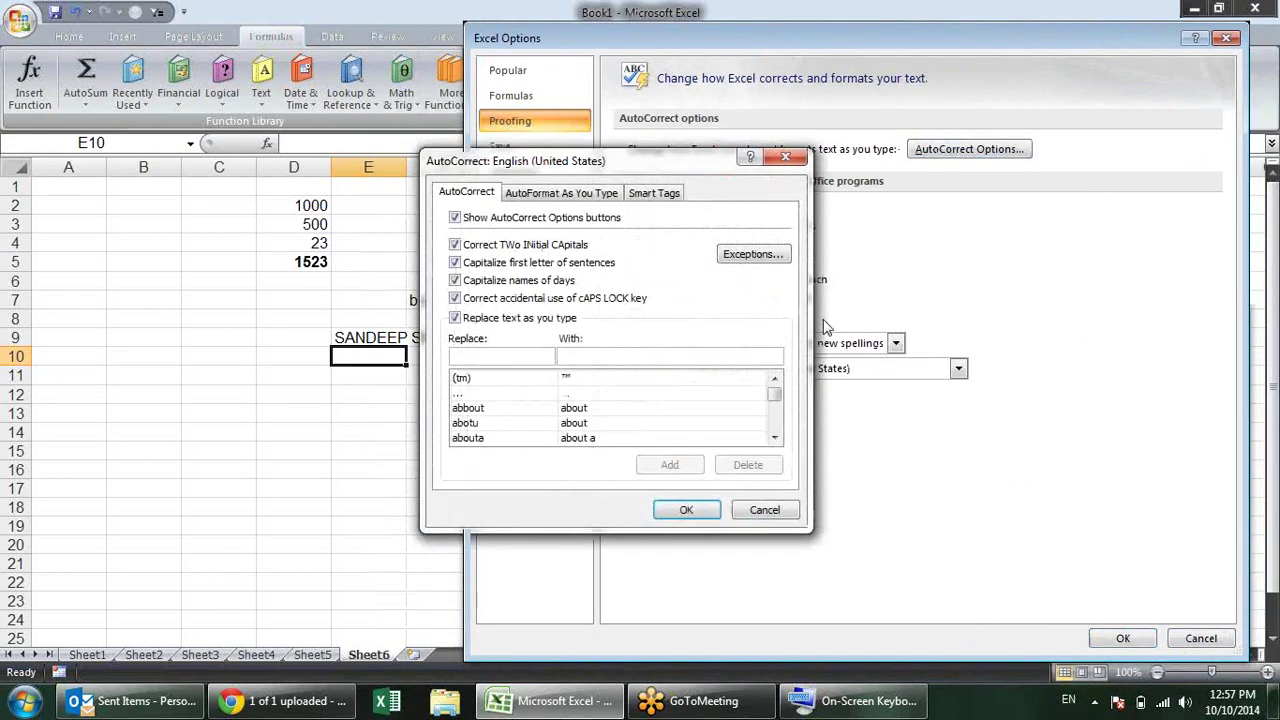
{"action": "left_click_drag", "start_coordinate": [468, 158], "coordinate": [686, 111]}
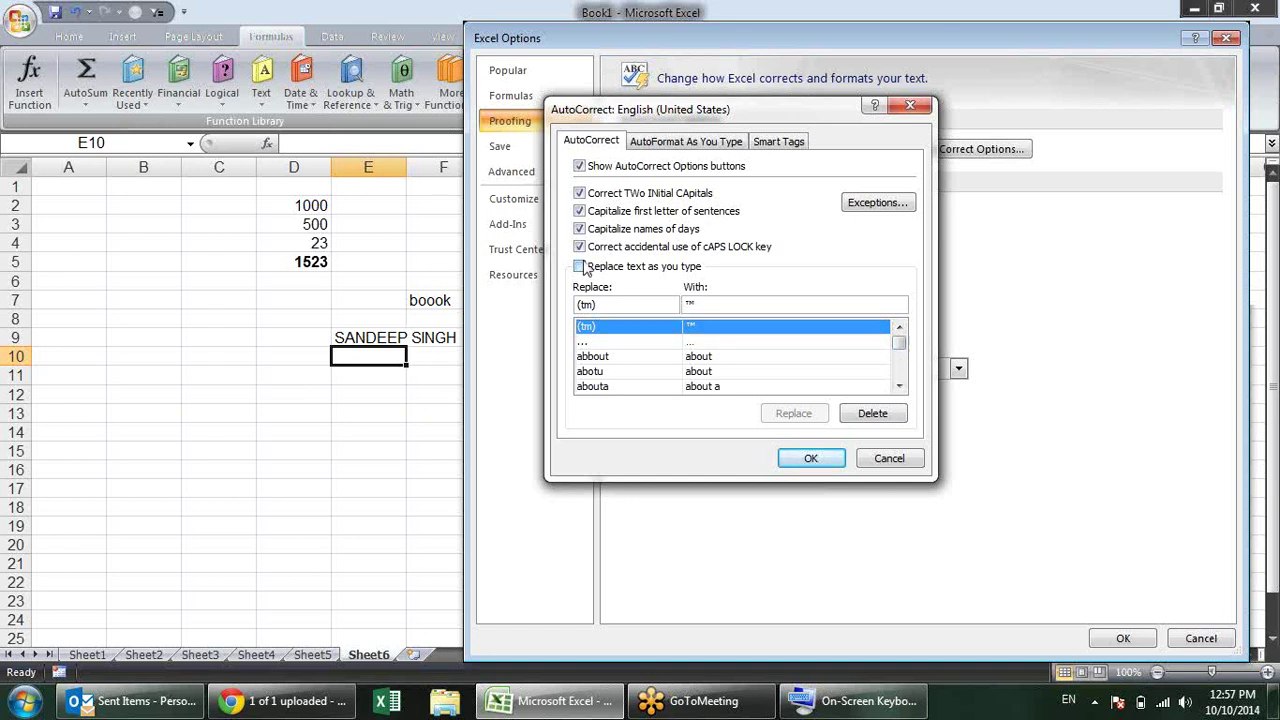
{"action": "left_click", "coordinate": [580, 266]}
Step: Put SS in Replace, add a middle name to its With text, and click Replace
{"action": "left_click_drag", "start_coordinate": [651, 302], "coordinate": [532, 290]}
{"action": "type", "text": "SS"}
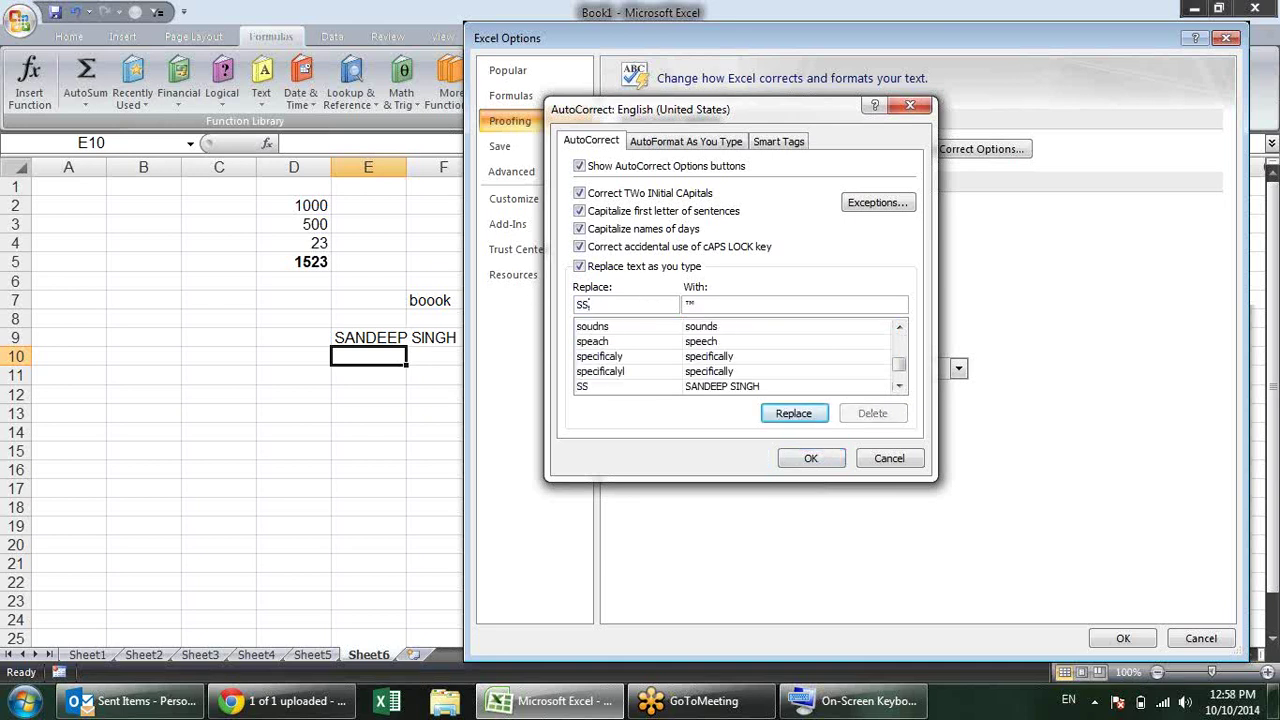
{"action": "left_click", "coordinate": [668, 390]}
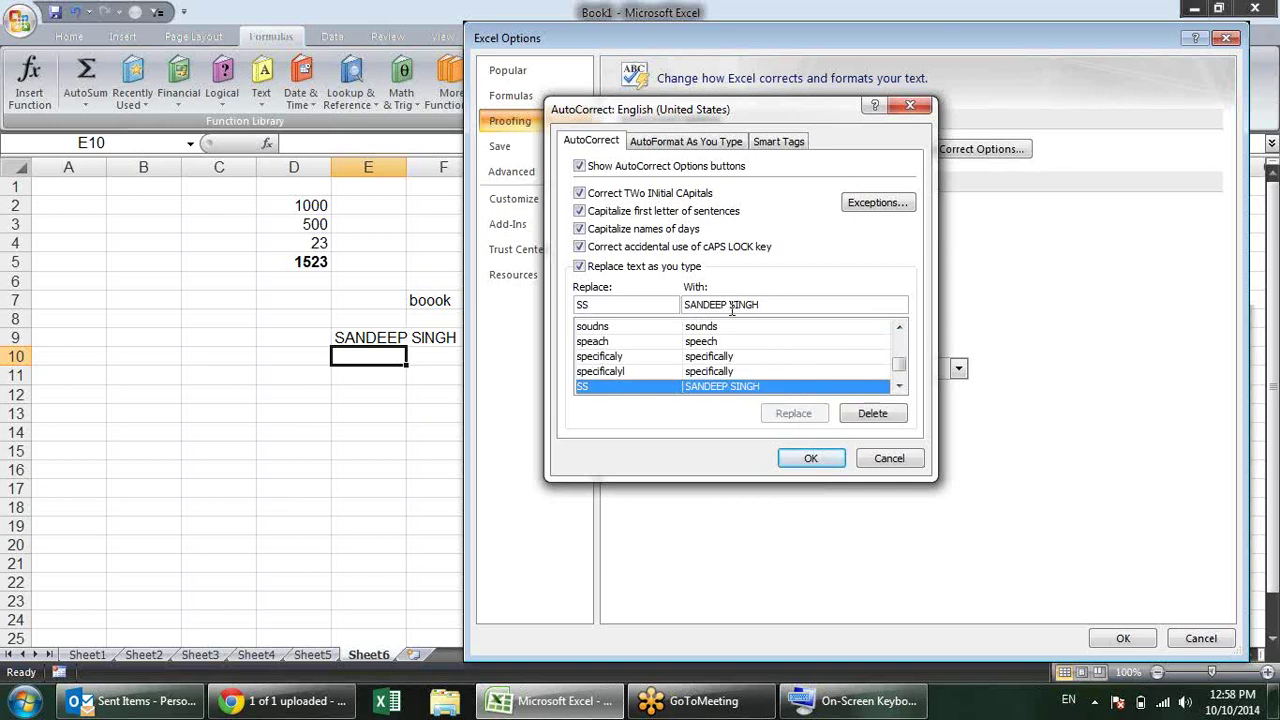
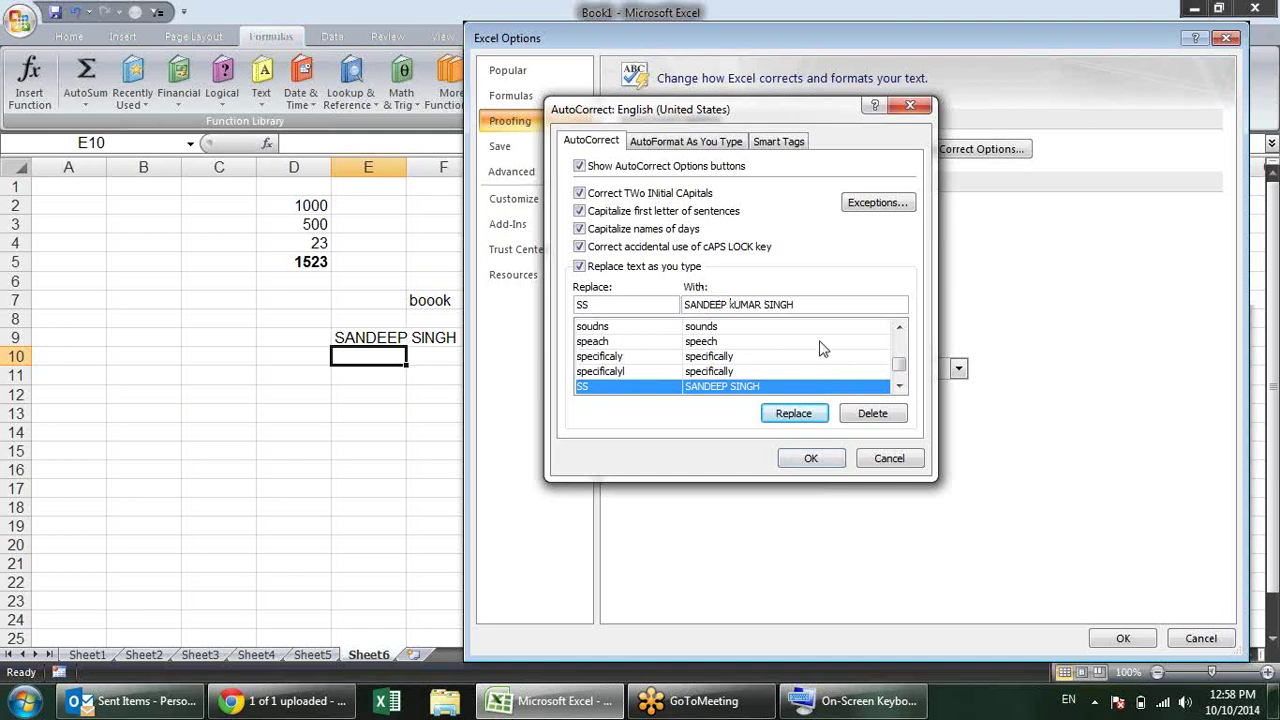
{"action": "key", "text": "Delete"}
{"action": "key", "text": "Delete"}
{"action": "key", "text": "BackSpace"}
{"action": "key", "text": "Delete"}
{"action": "left_click", "coordinate": [794, 414]}
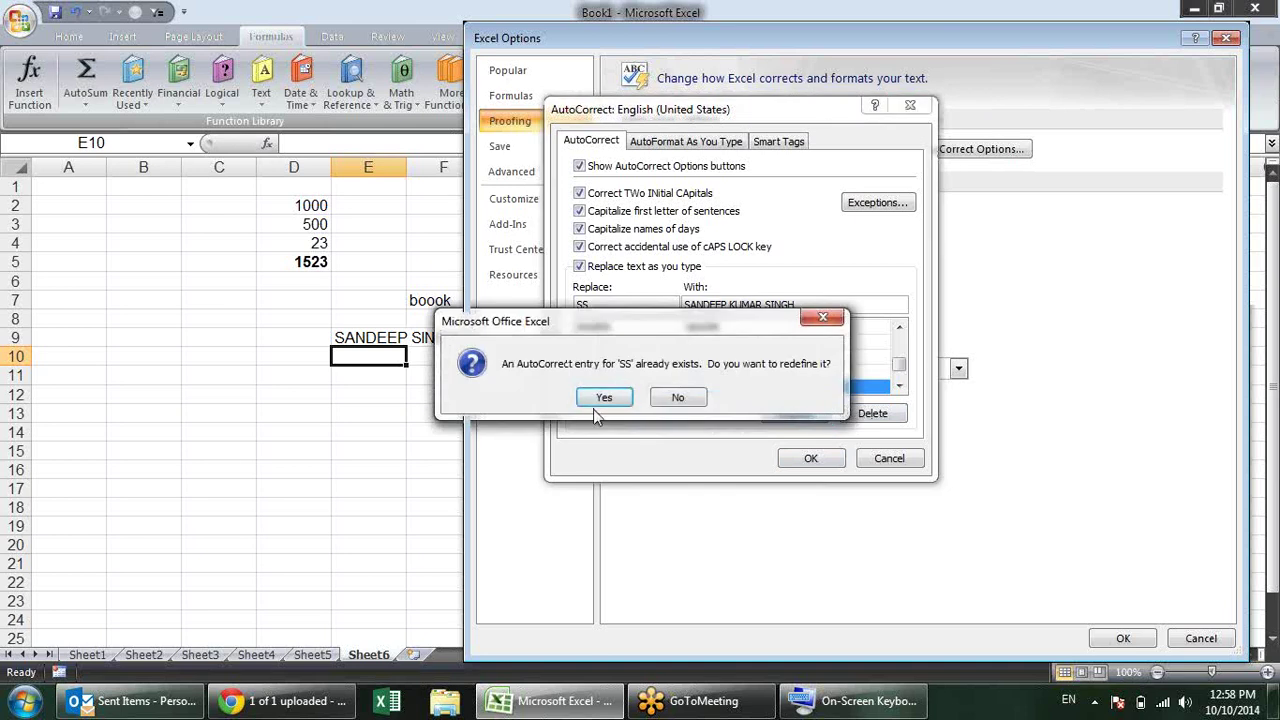
Step: Confirm the SS redefinition and add a KP entry expanding to a full name
{"action": "left_click", "coordinate": [606, 398]}
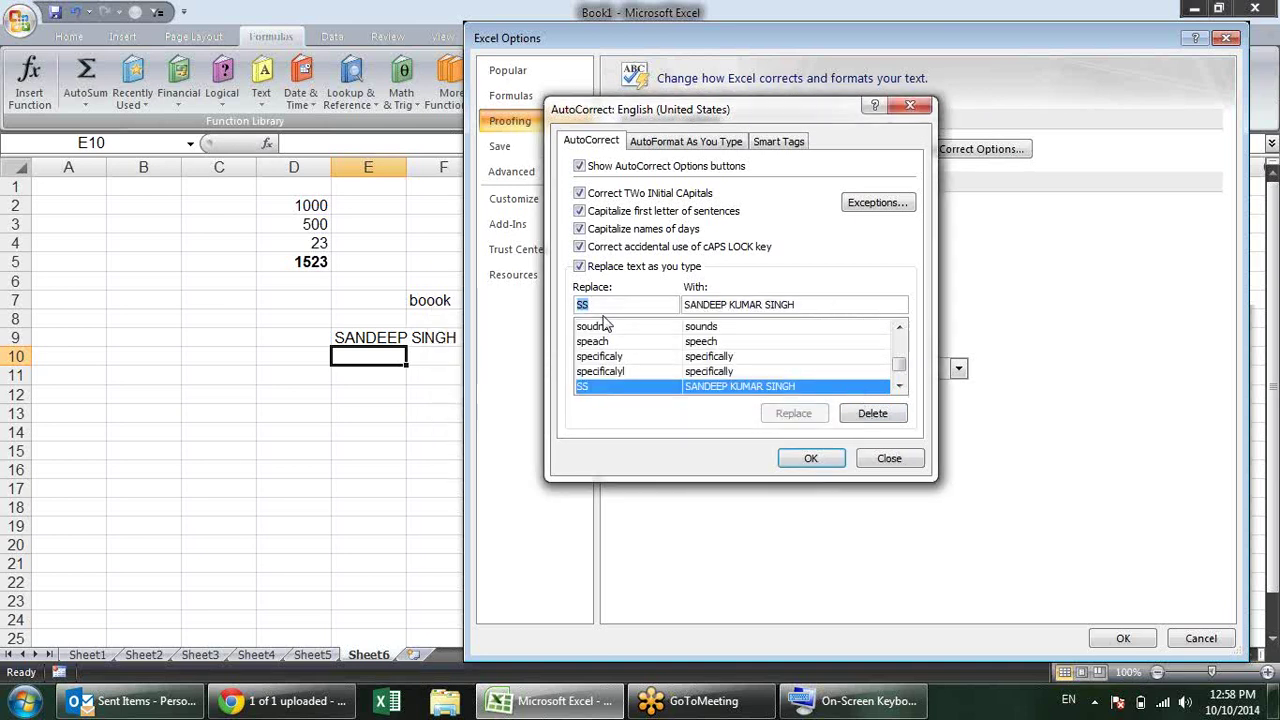
{"action": "type", "text": "KP"}
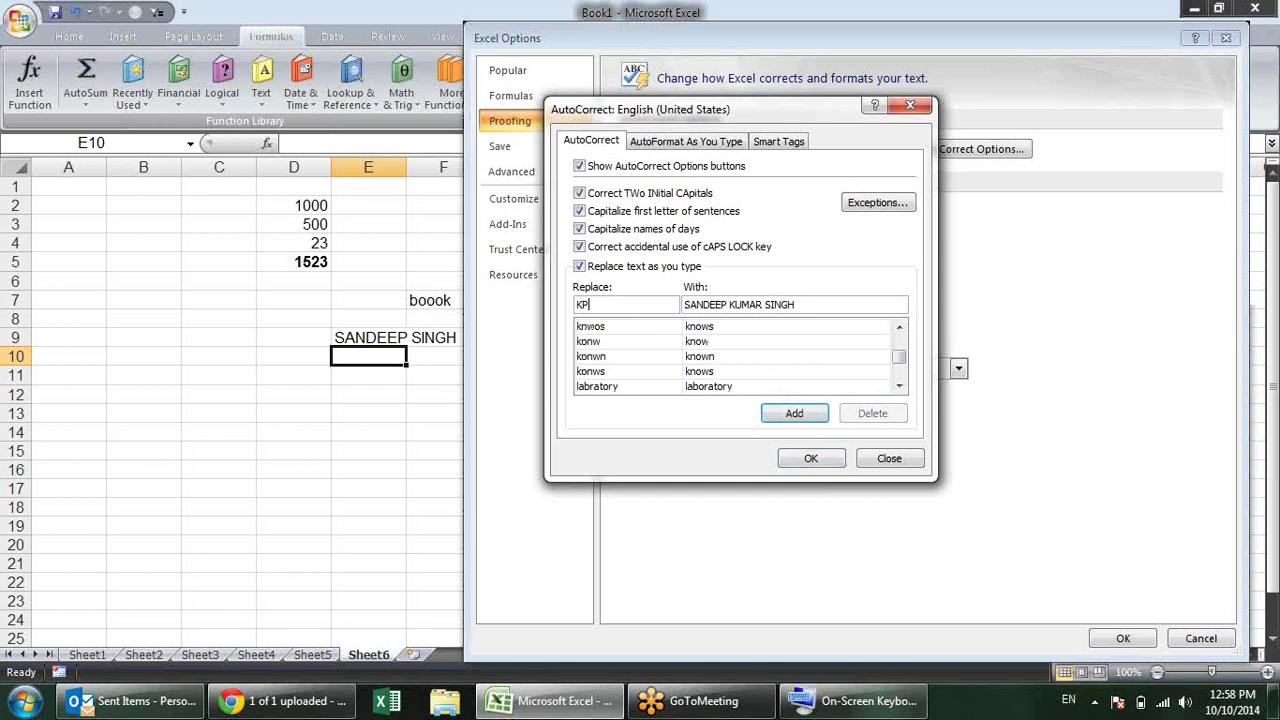
{"action": "key", "text": "Tab"}
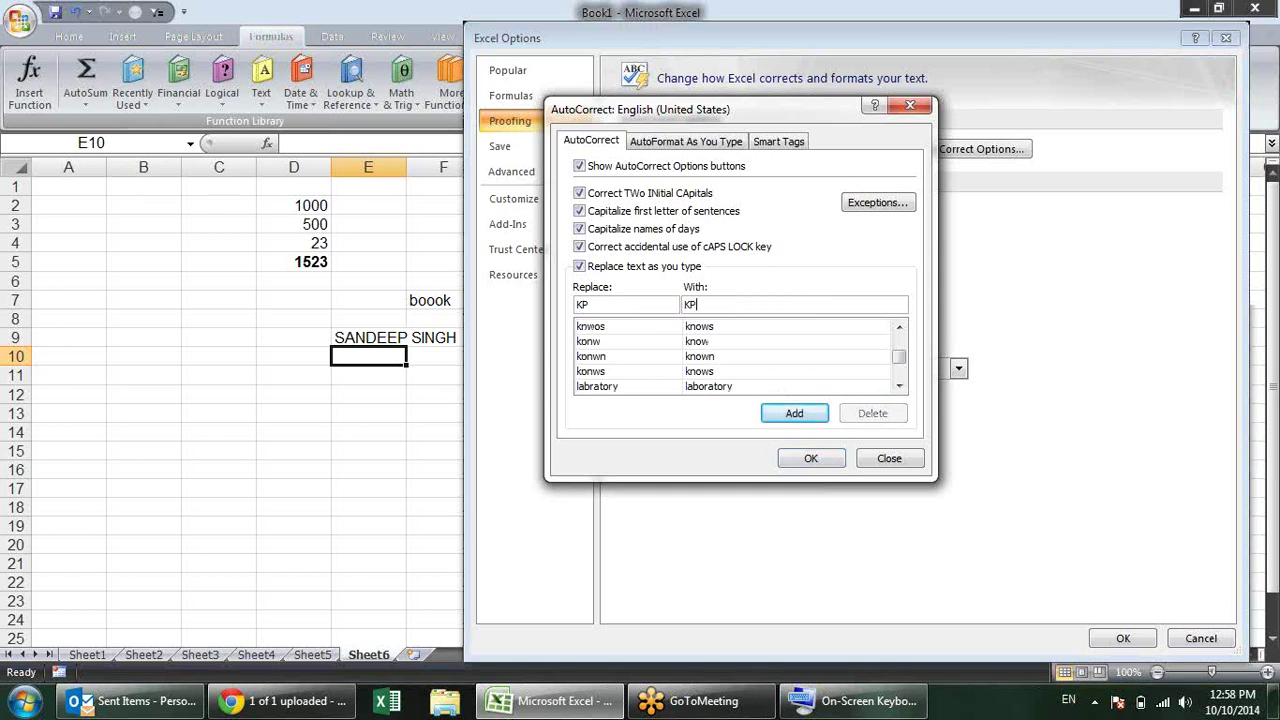
{"action": "left_click", "coordinate": [794, 413]}
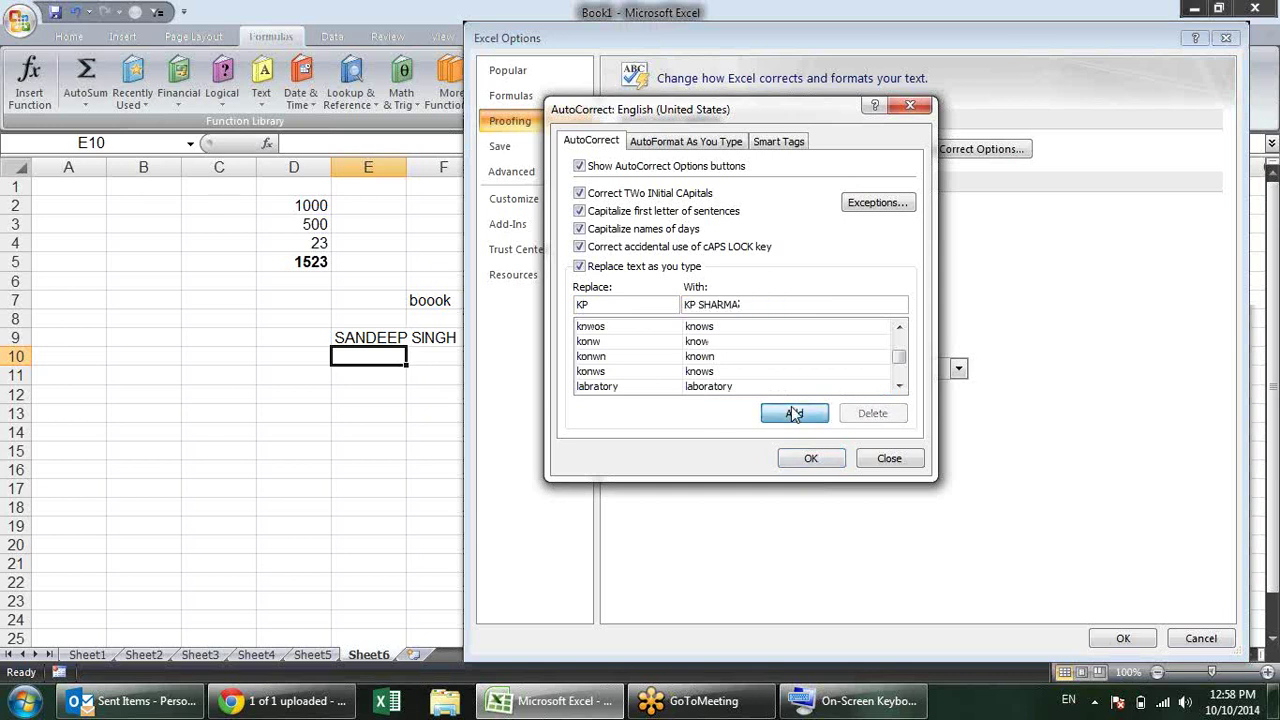
{"action": "left_click", "coordinate": [811, 459]}
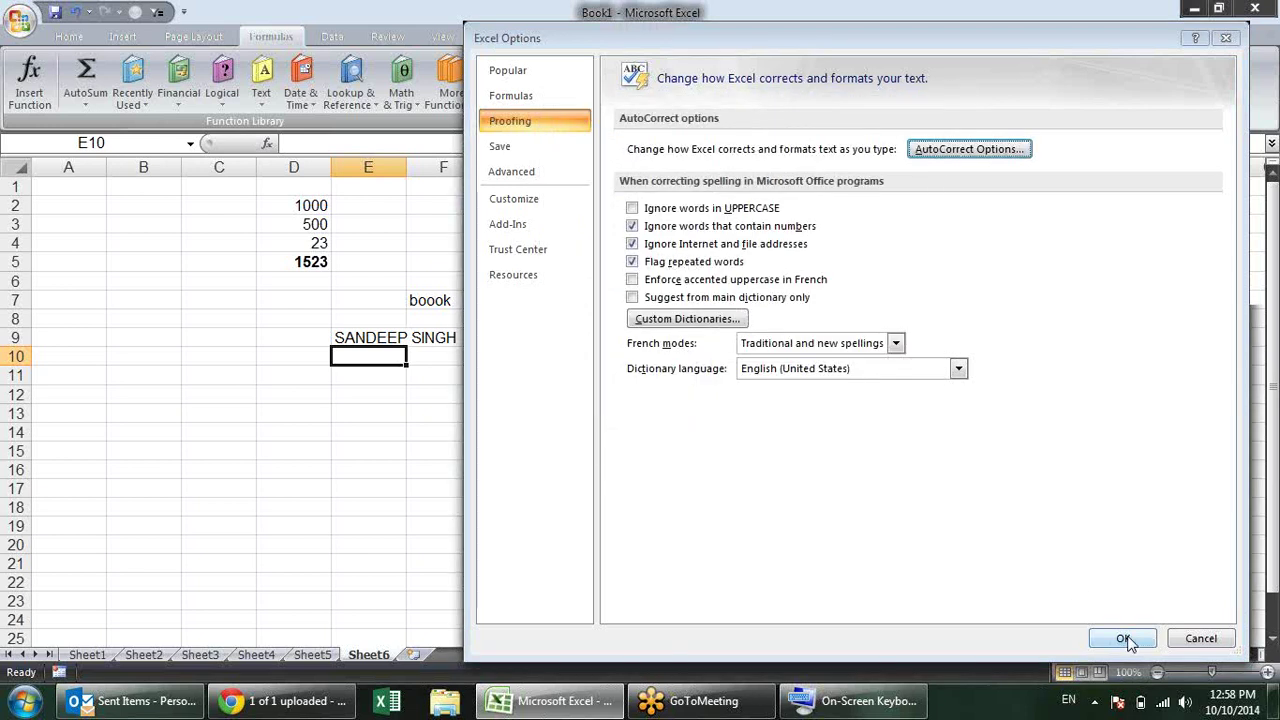
{"action": "left_click", "coordinate": [1123, 638]}
Step: Enter KP in E10 to test the expansion, then type an e-mail address into H9
{"action": "type", "text": "KP"}
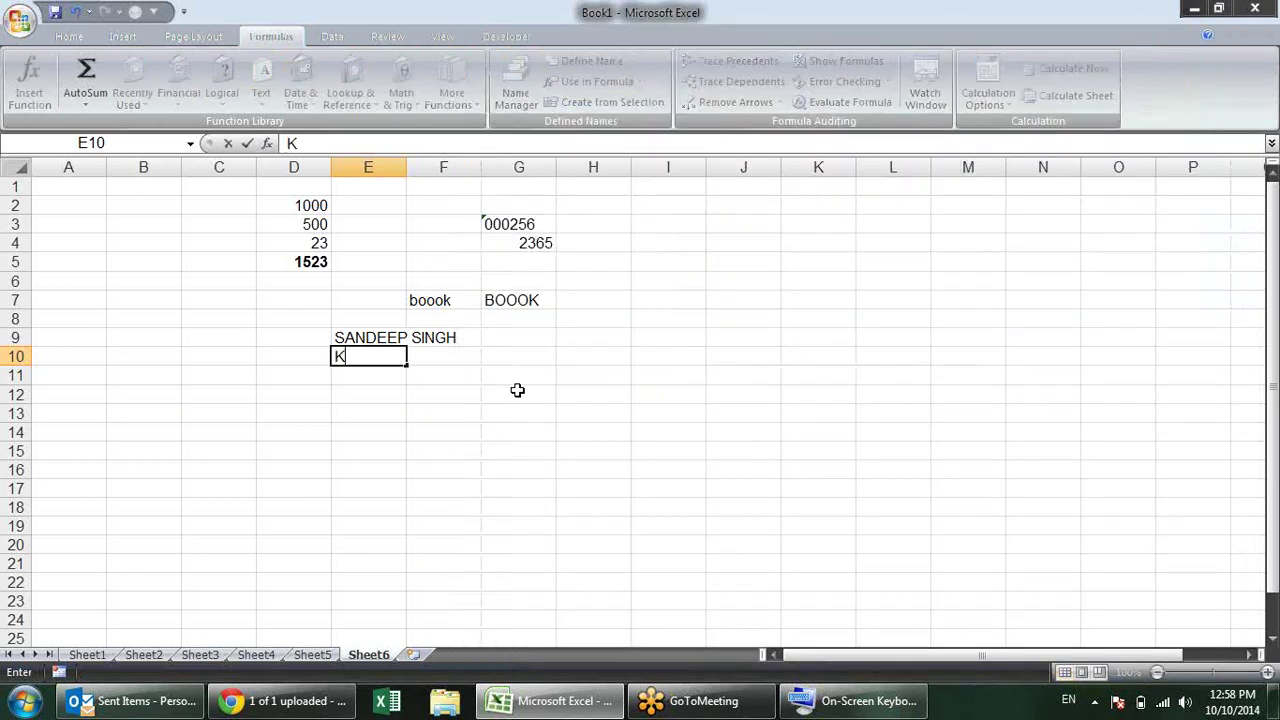
{"action": "key", "text": "Return"}
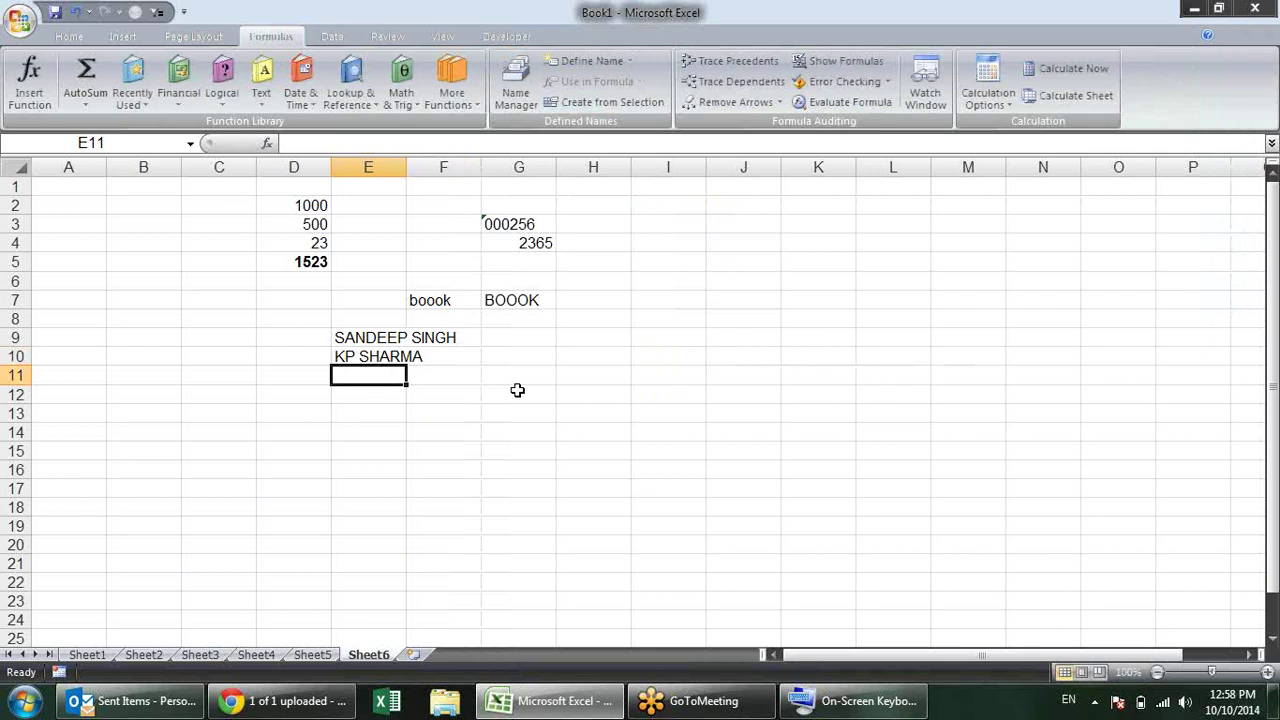
{"action": "left_click", "coordinate": [585, 340]}
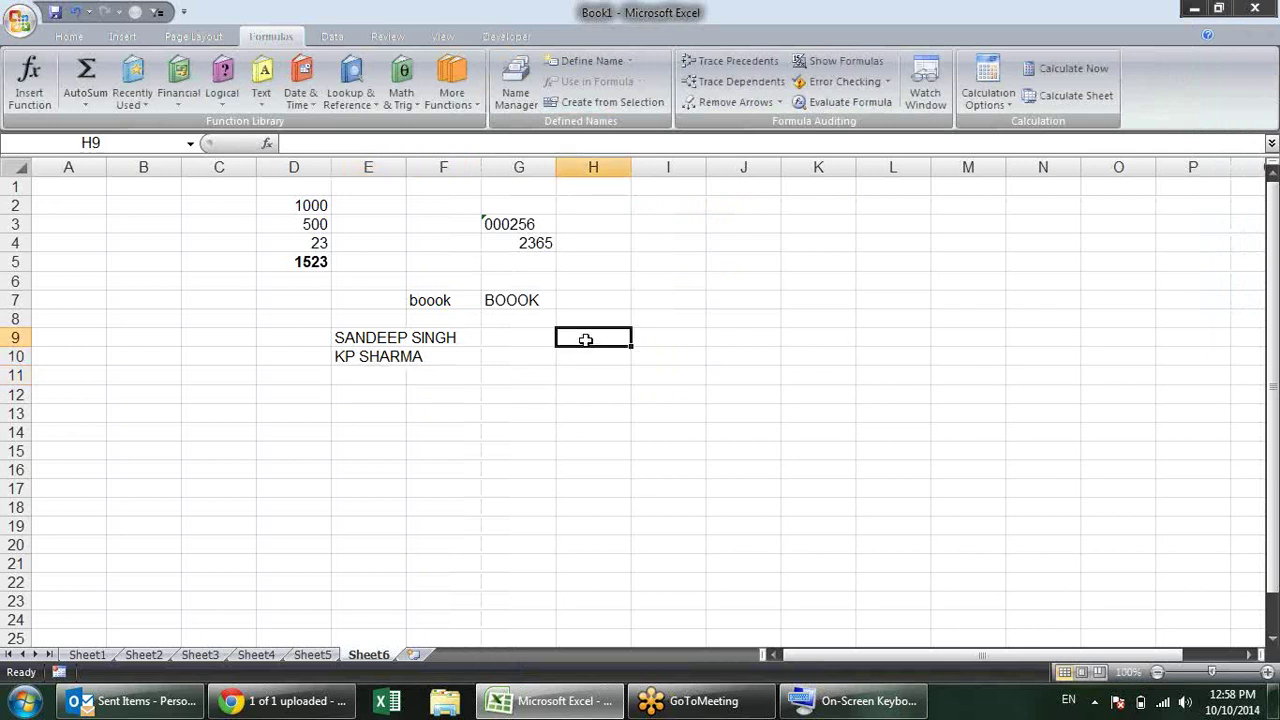
{"action": "type", "text": "ASDF"}
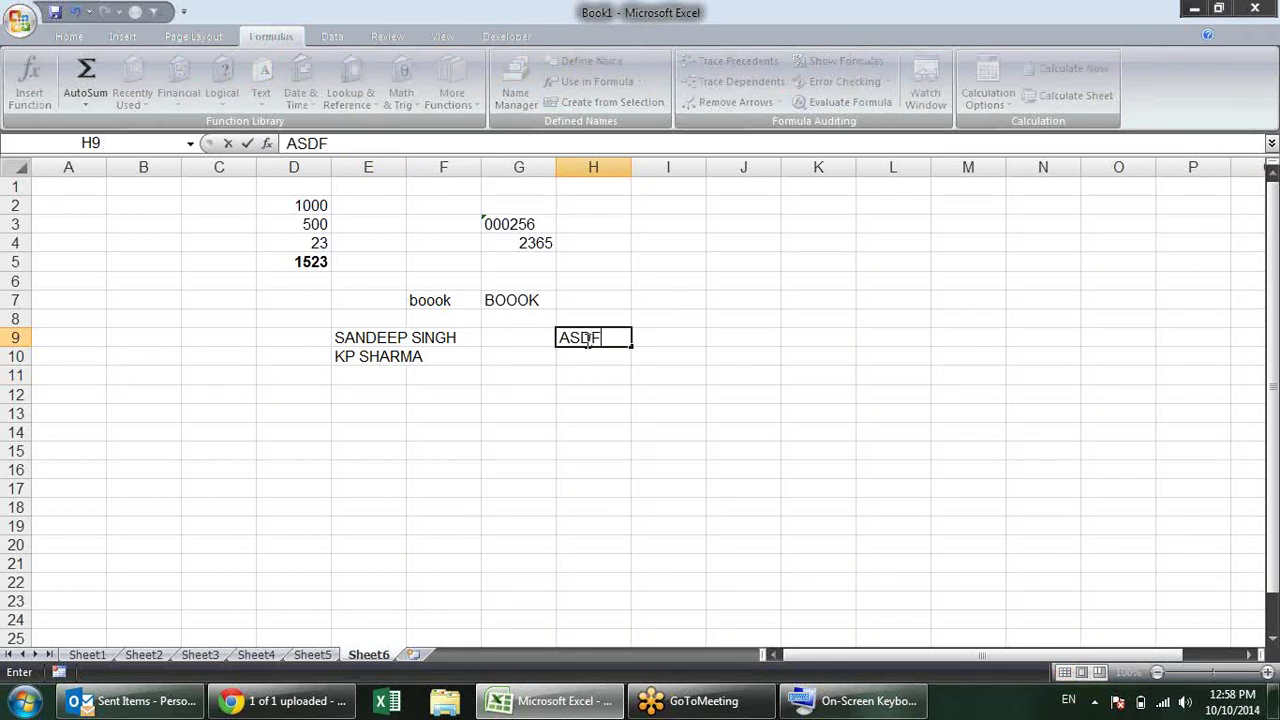
{"action": "type", "text": "@GMAIL"}
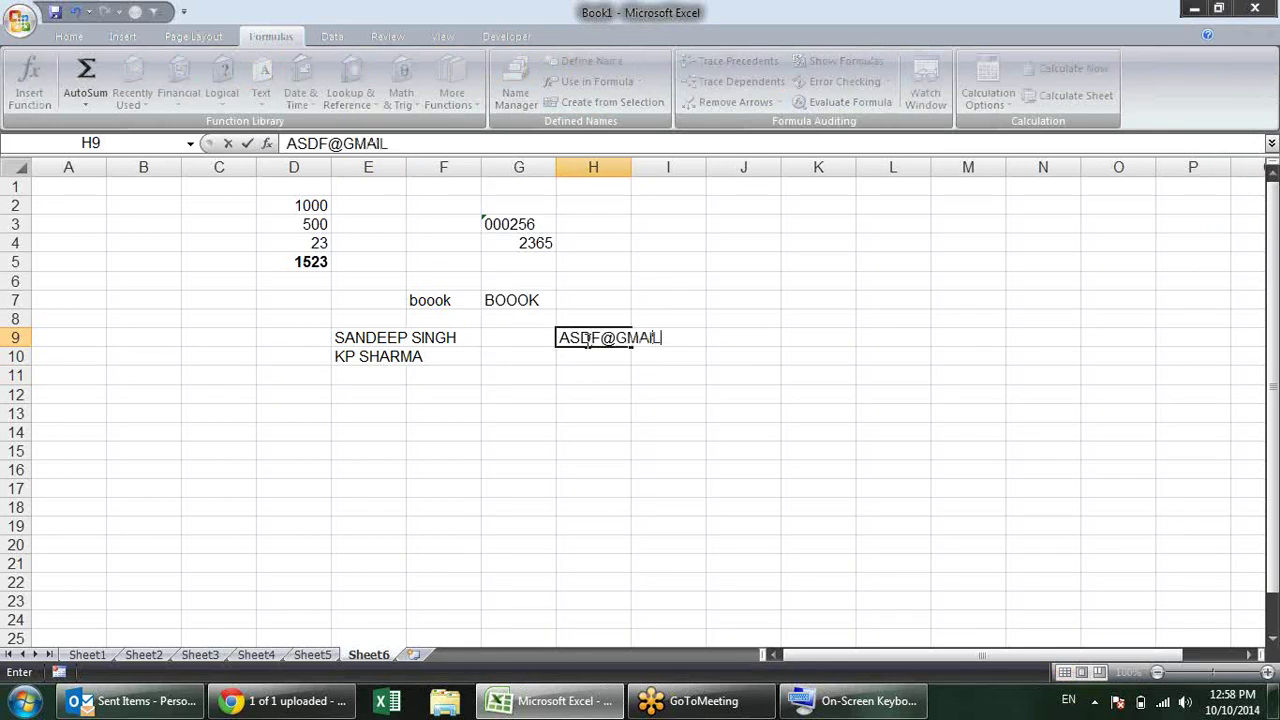
{"action": "type", "text": ".COM"}
Step: Commit the e-mail address in H9 as a hyperlink and select G12
{"action": "key", "text": "Return"}
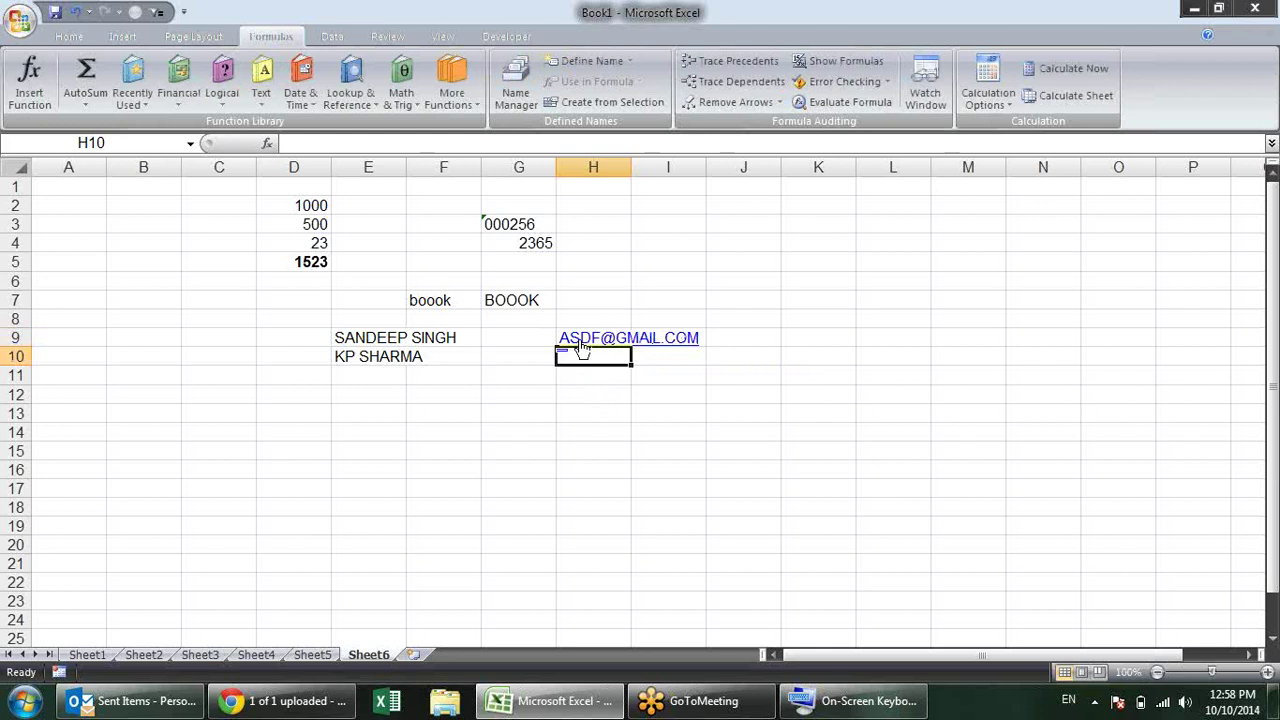
{"action": "left_click", "coordinate": [617, 411]}
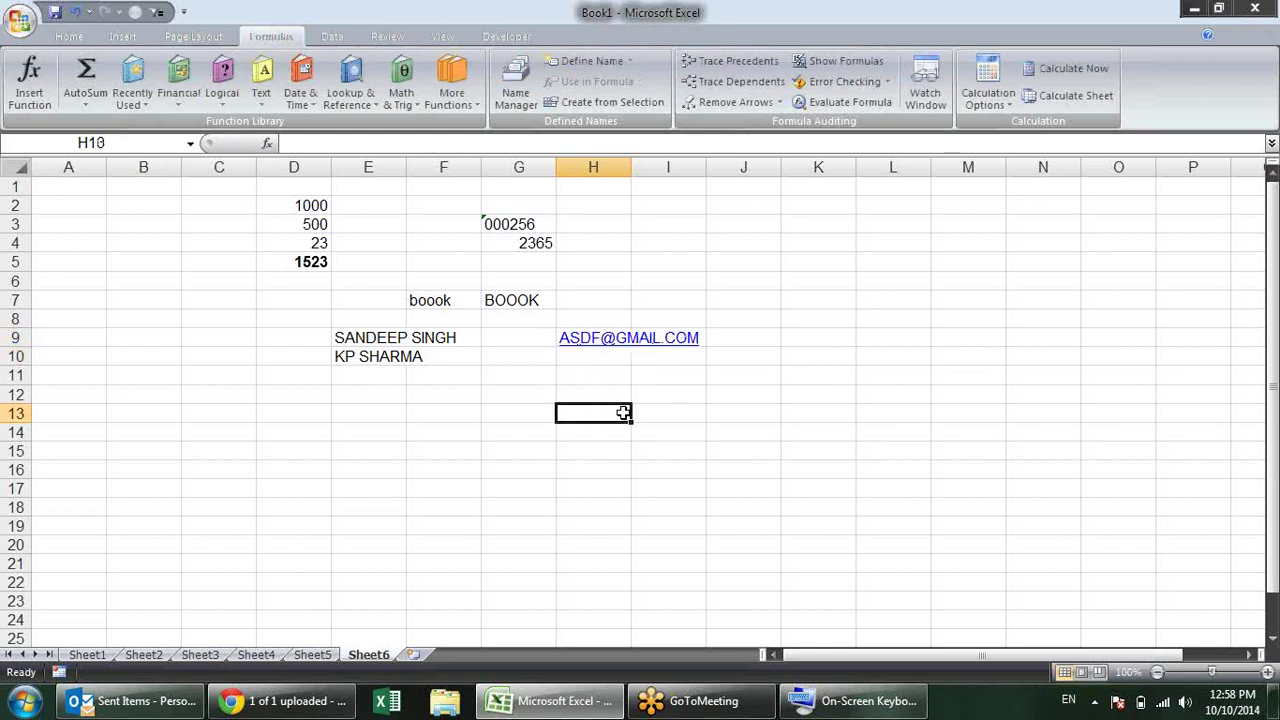
{"action": "left_click", "coordinate": [525, 393]}
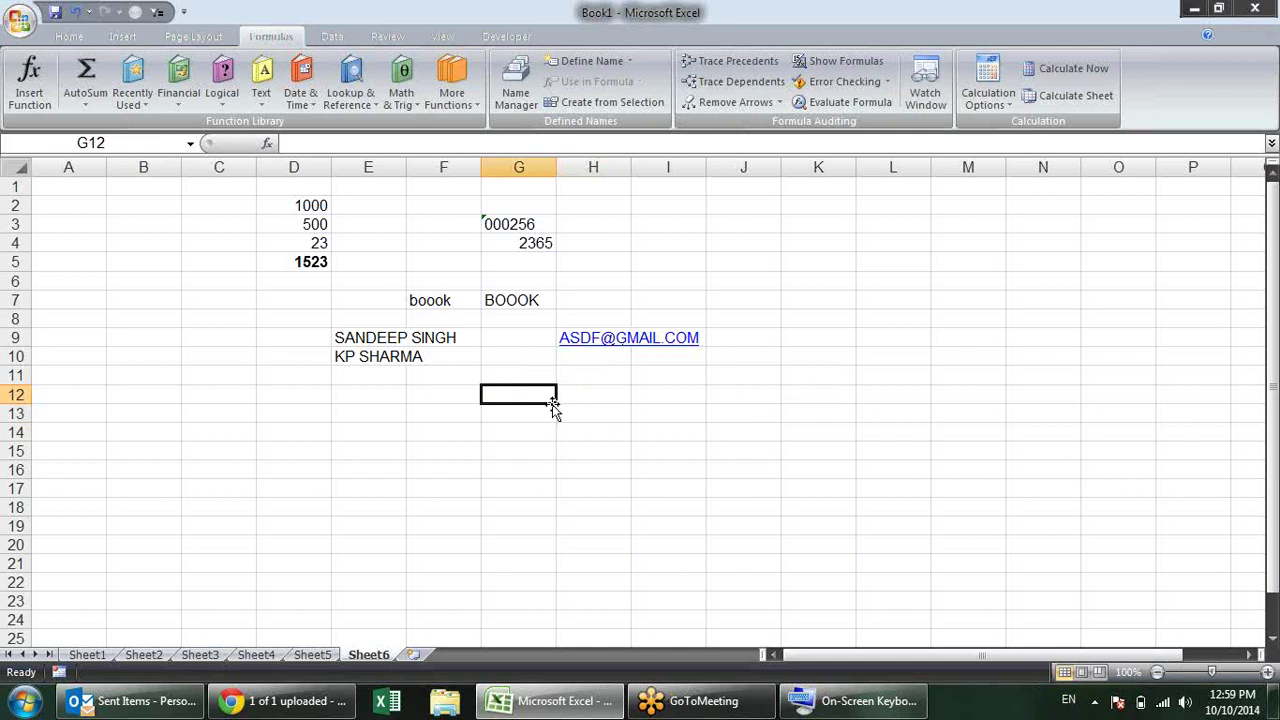
Step: Uncheck Internet and network paths with hyperlinks under AutoFormat As You Type
{"action": "key", "text": "alt+f"}
{"action": "key", "text": "i"}
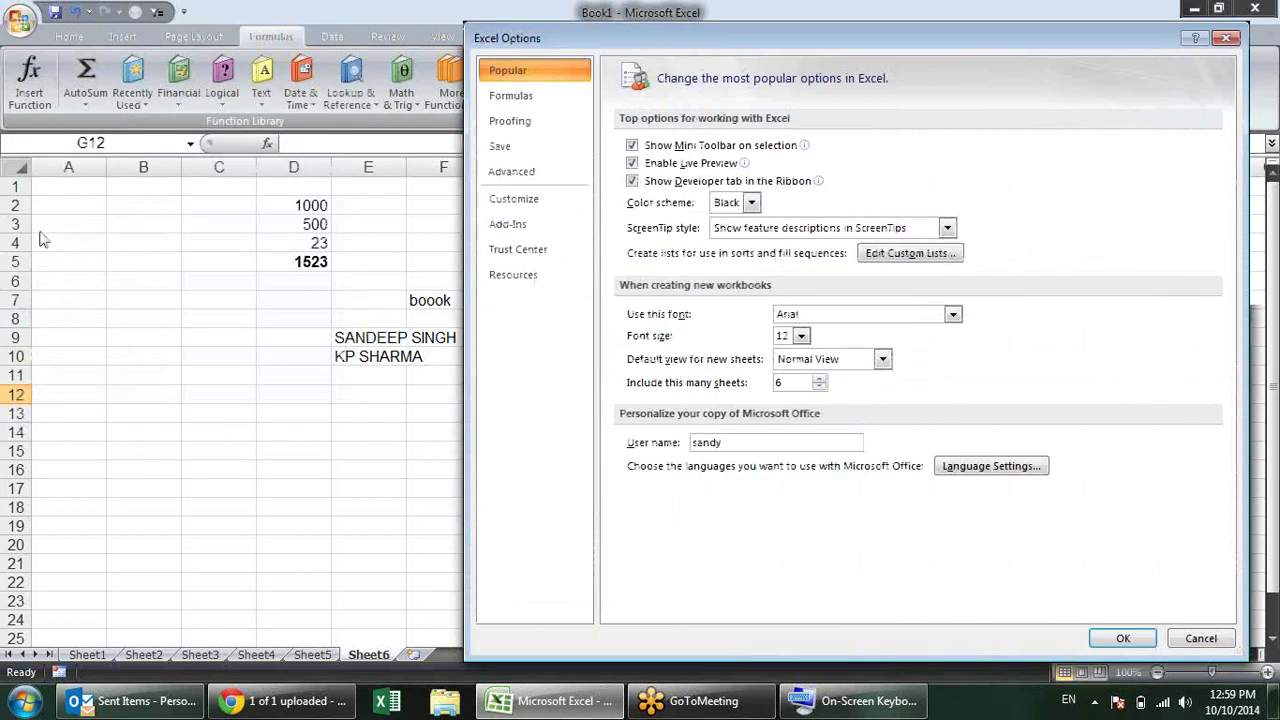
{"action": "left_click", "coordinate": [553, 121]}
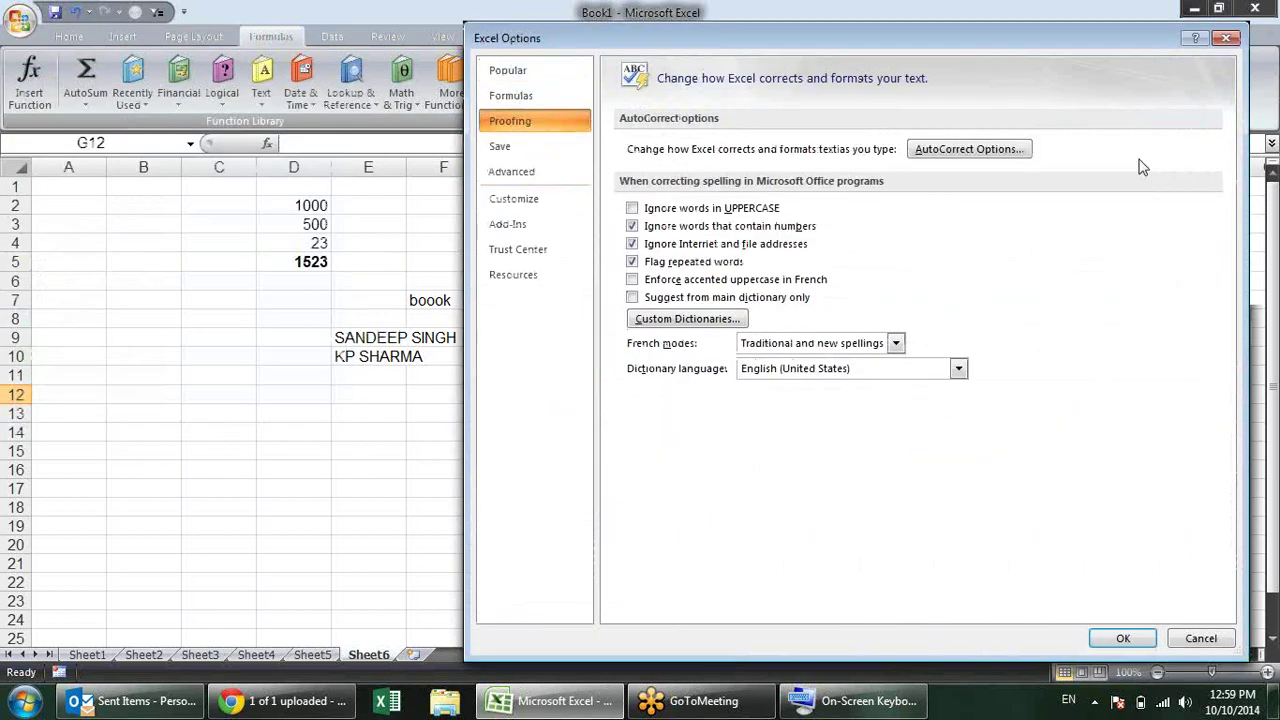
{"action": "left_click", "coordinate": [980, 155]}
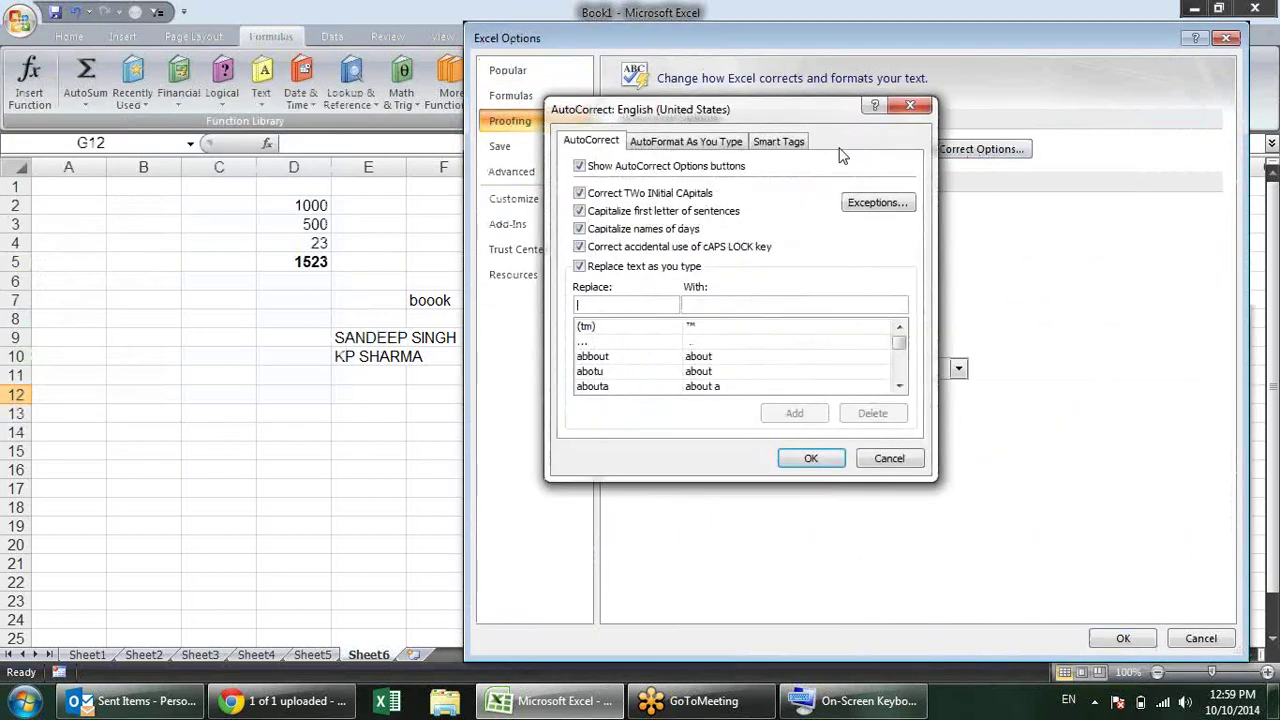
{"action": "left_click", "coordinate": [656, 145]}
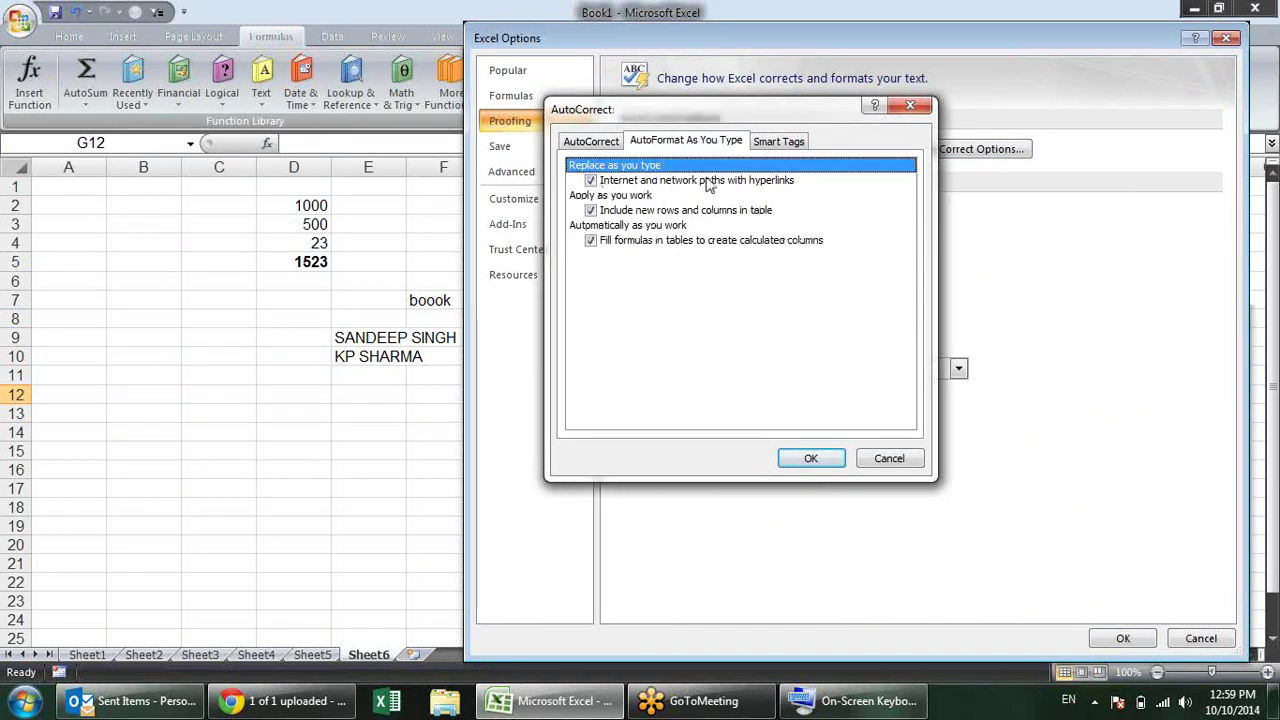
{"action": "left_click", "coordinate": [591, 181]}
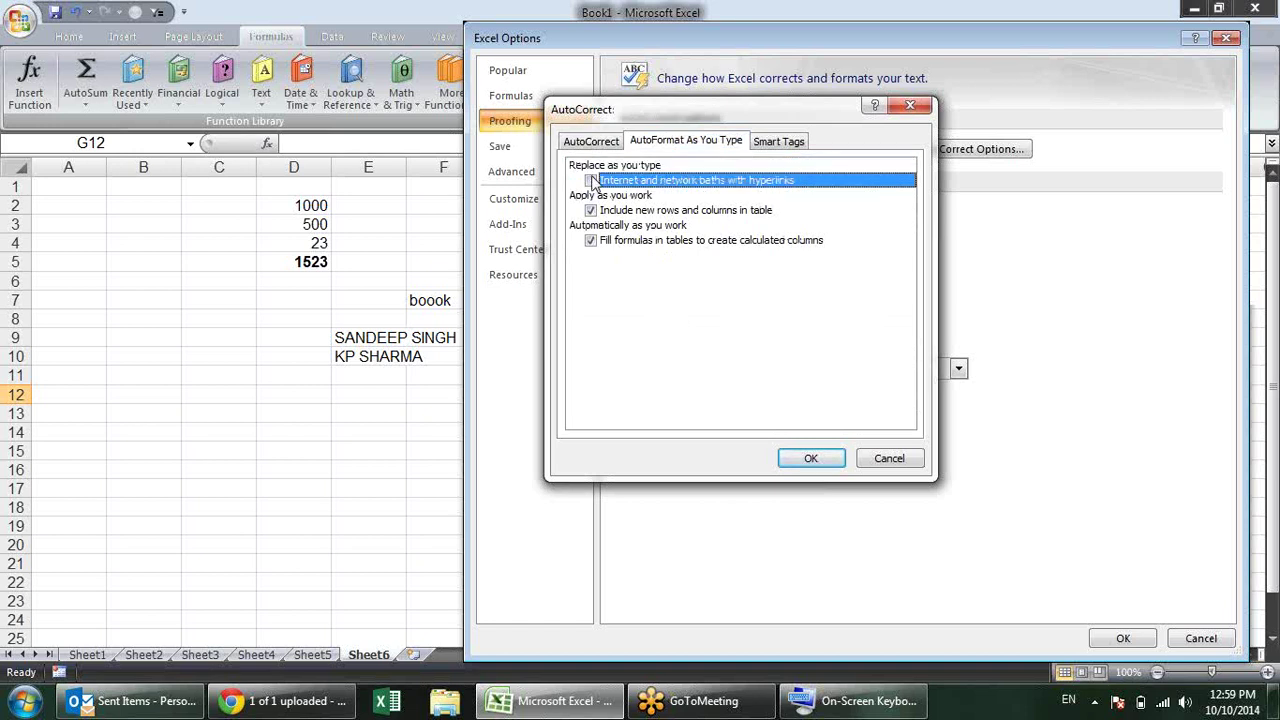
{"action": "left_click", "coordinate": [812, 459]}
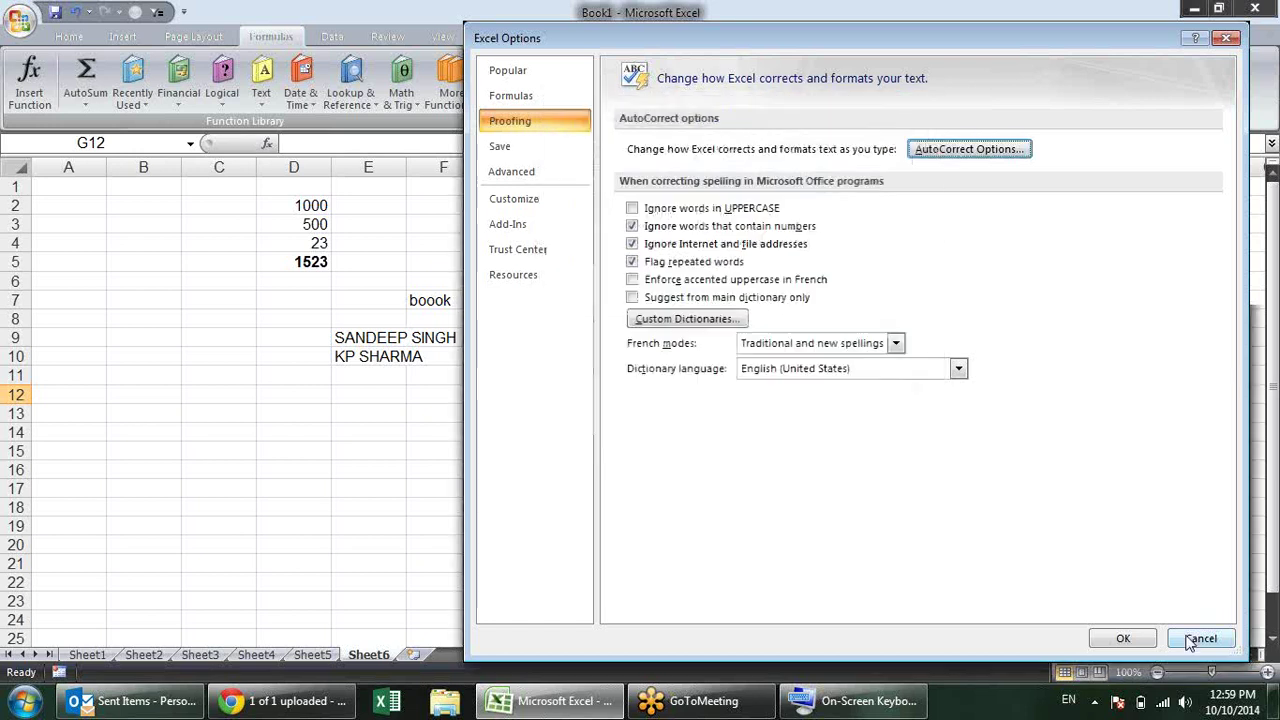
{"action": "left_click", "coordinate": [1122, 639]}
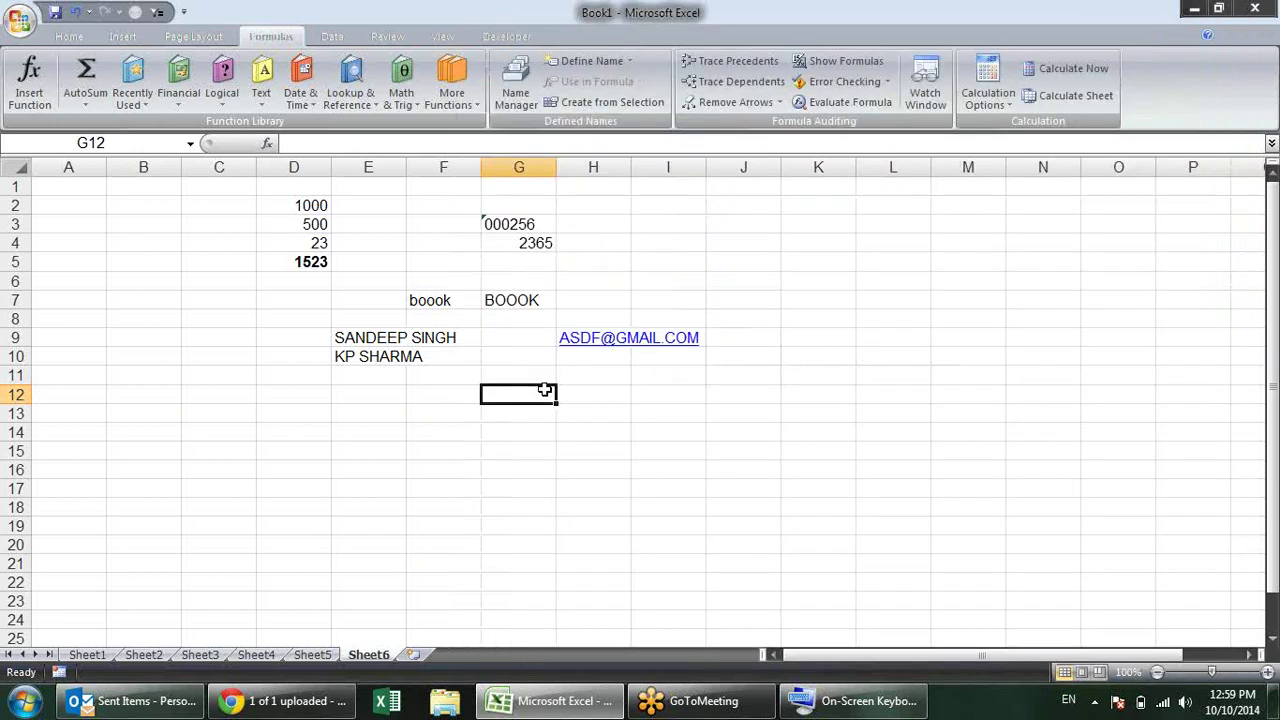
Step: Enter a plain-text e-mail address in G12, then re-check Internet and network paths with hyperlinks
{"action": "type", "text": "SDFSDF@"}
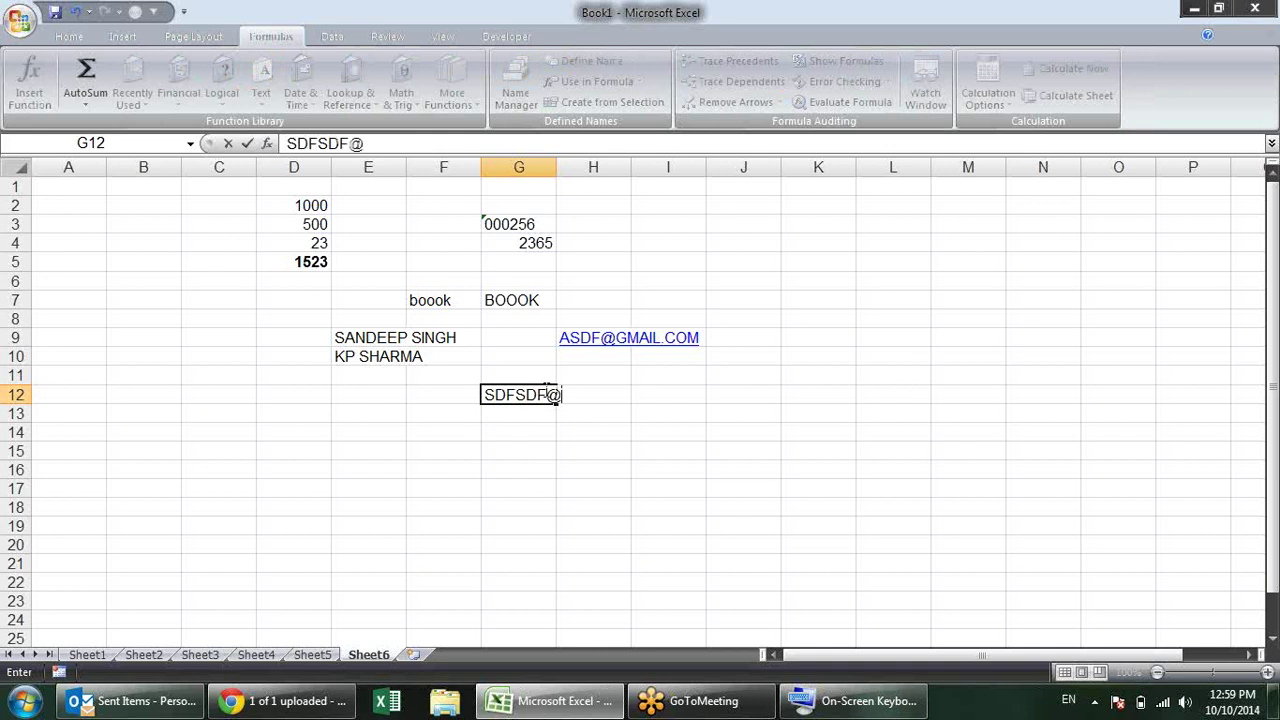
{"action": "type", "text": "GMAIL.COM"}
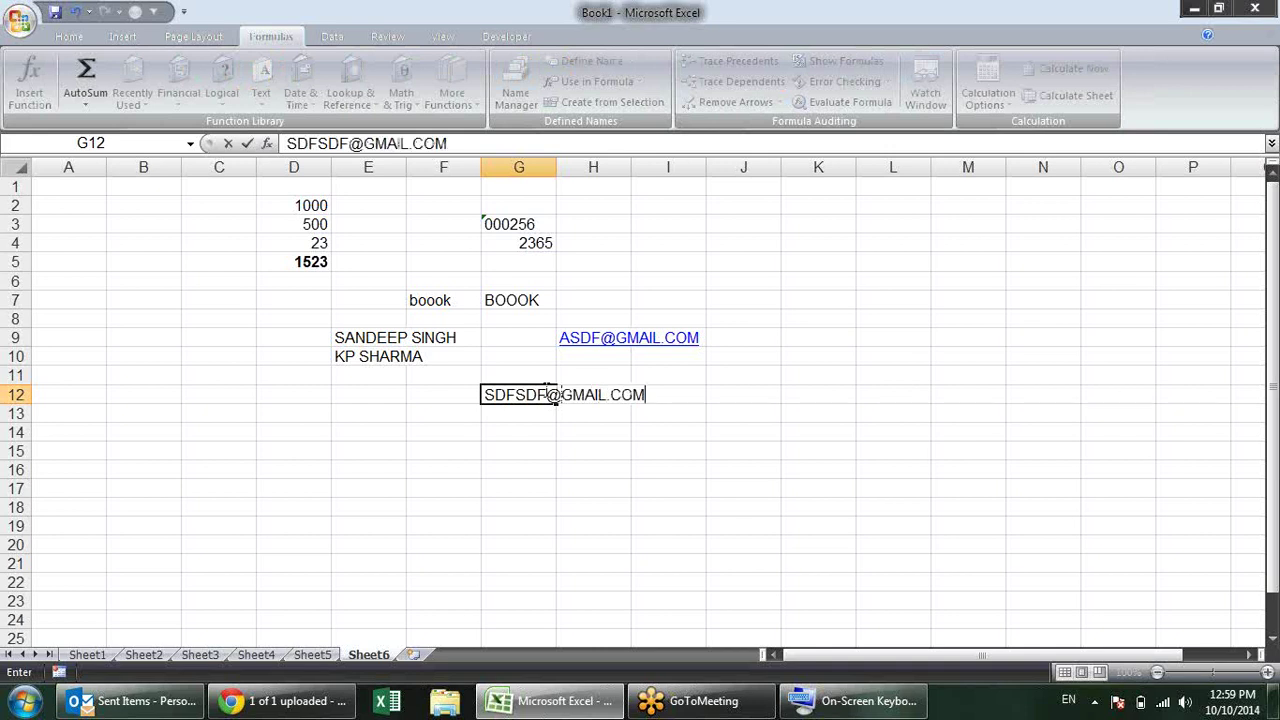
{"action": "key", "text": "Return"}
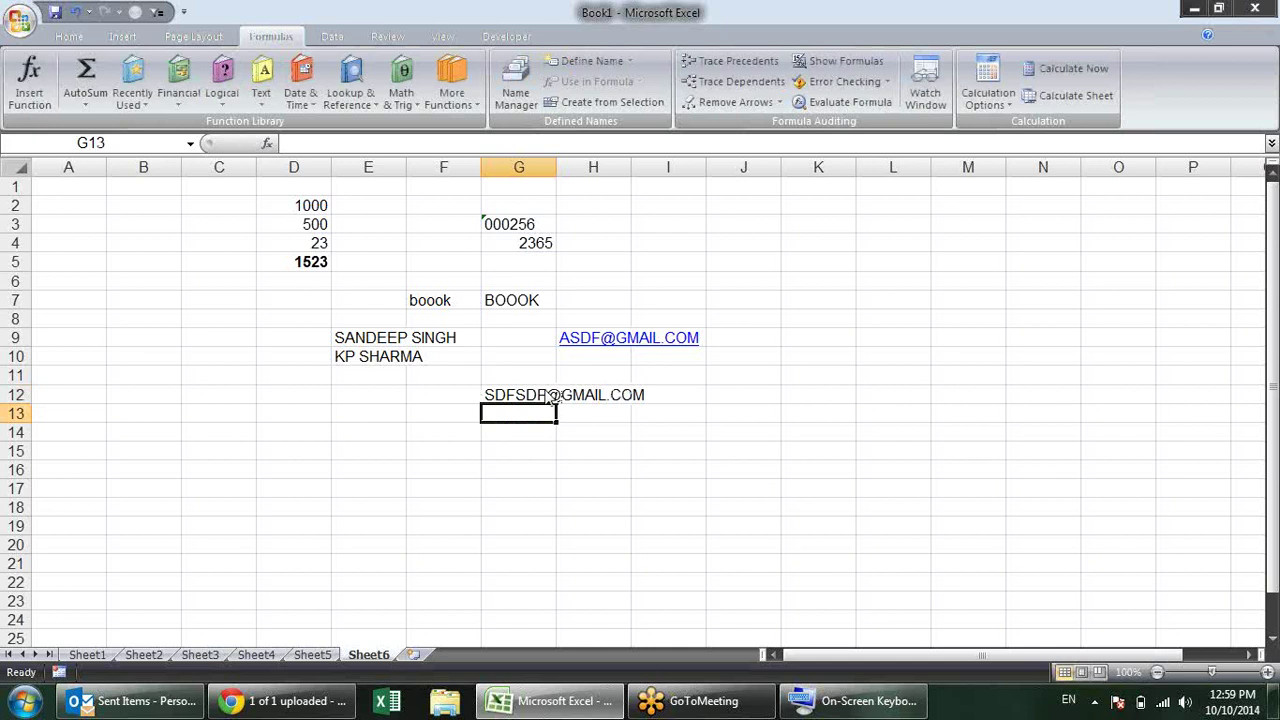
{"action": "key", "text": "alt+t"}
{"action": "key", "text": "o"}
{"action": "left_click", "coordinate": [510, 120]}
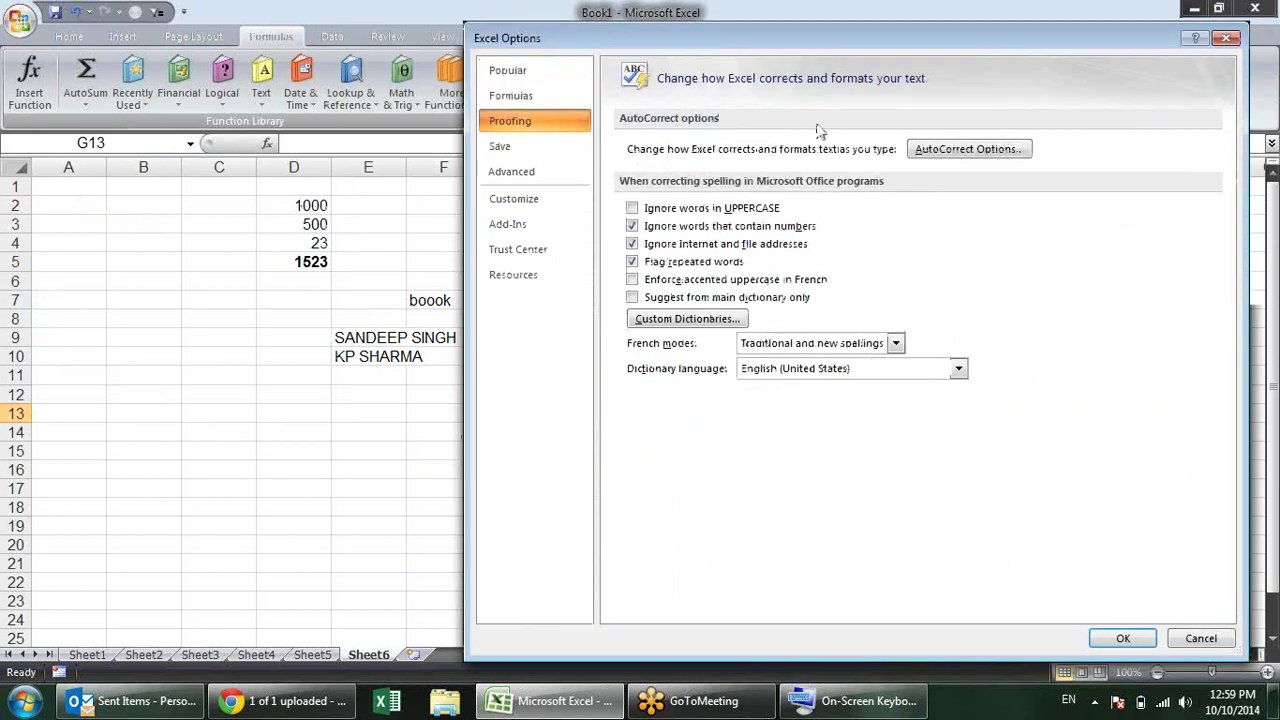
{"action": "left_click", "coordinate": [940, 152]}
{"action": "left_click", "coordinate": [740, 142]}
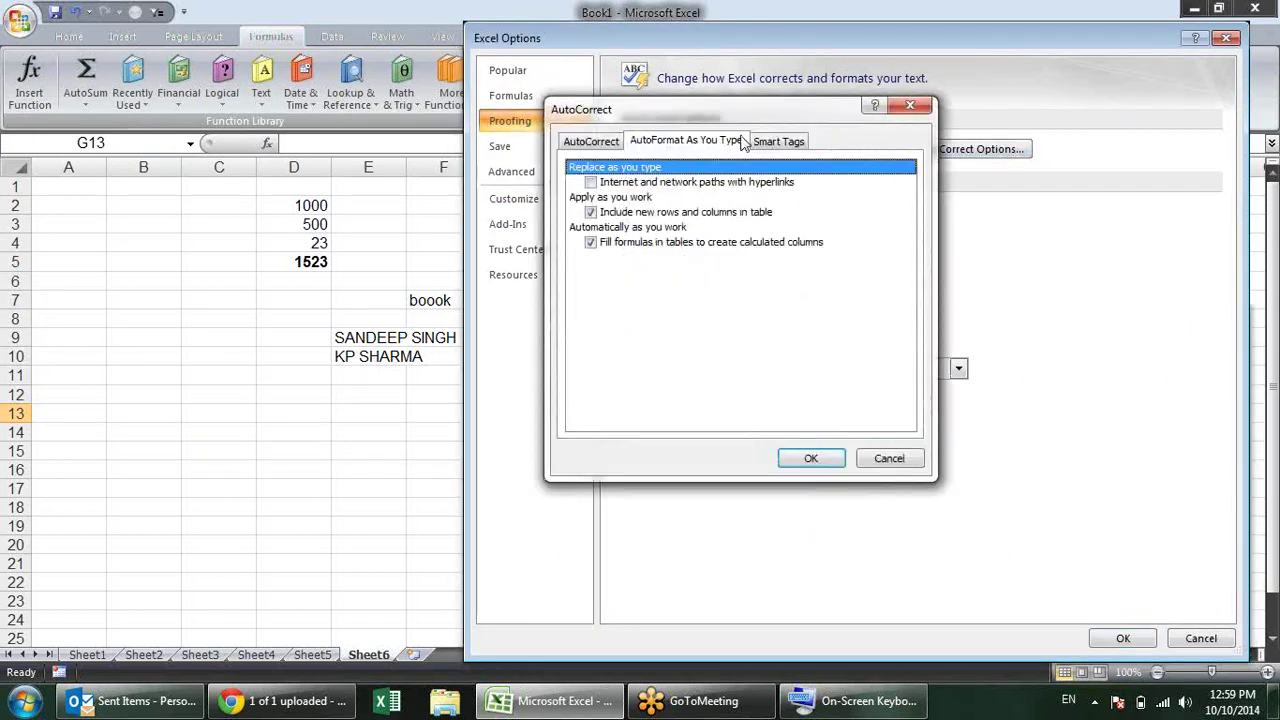
{"action": "left_click", "coordinate": [714, 183]}
{"action": "left_click", "coordinate": [591, 182]}
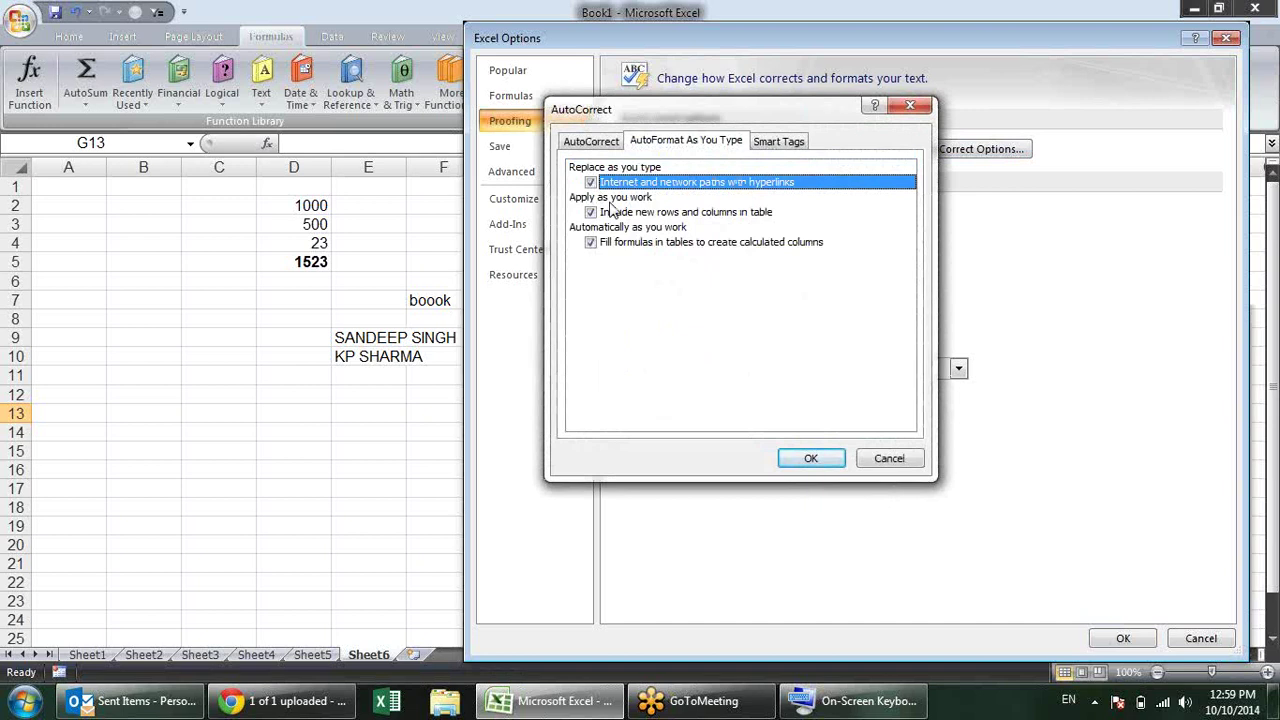
{"action": "left_click", "coordinate": [810, 459]}
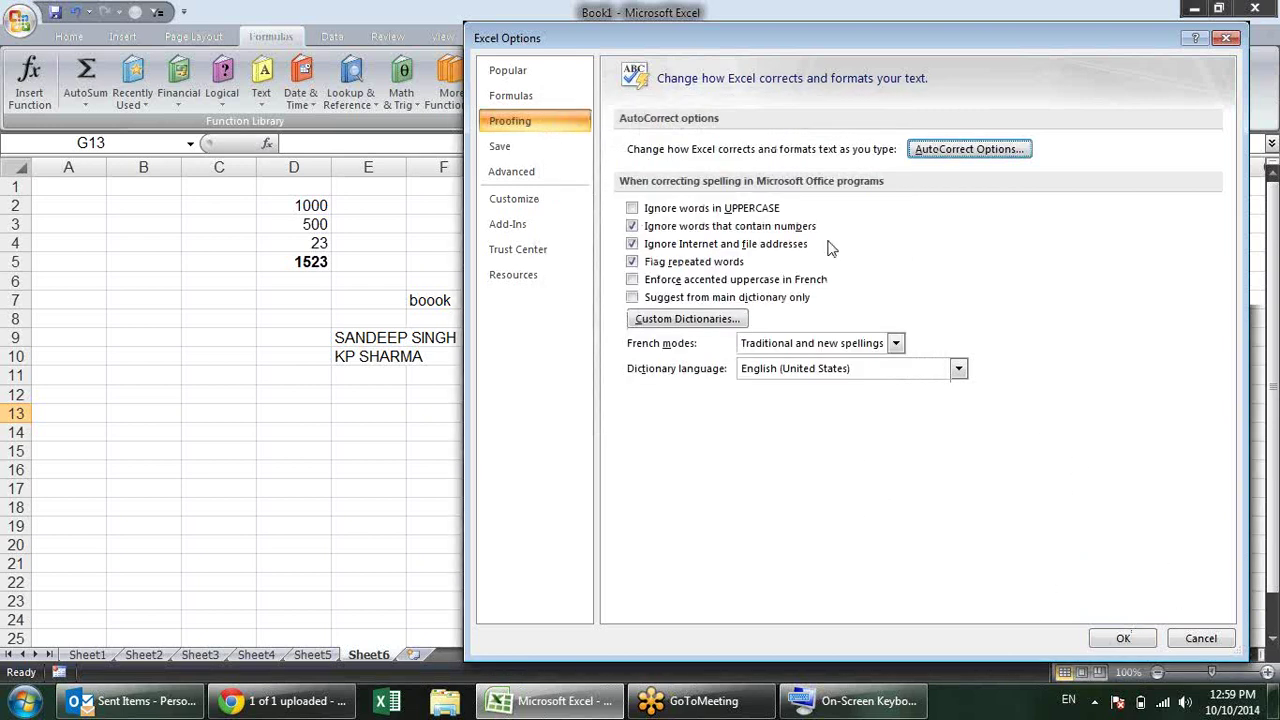
Step: View the Save page of Excel Options, then close the Options window
{"action": "left_click", "coordinate": [565, 146]}
{"action": "left_click_drag", "start_coordinate": [848, 36], "coordinate": [725, 14]}
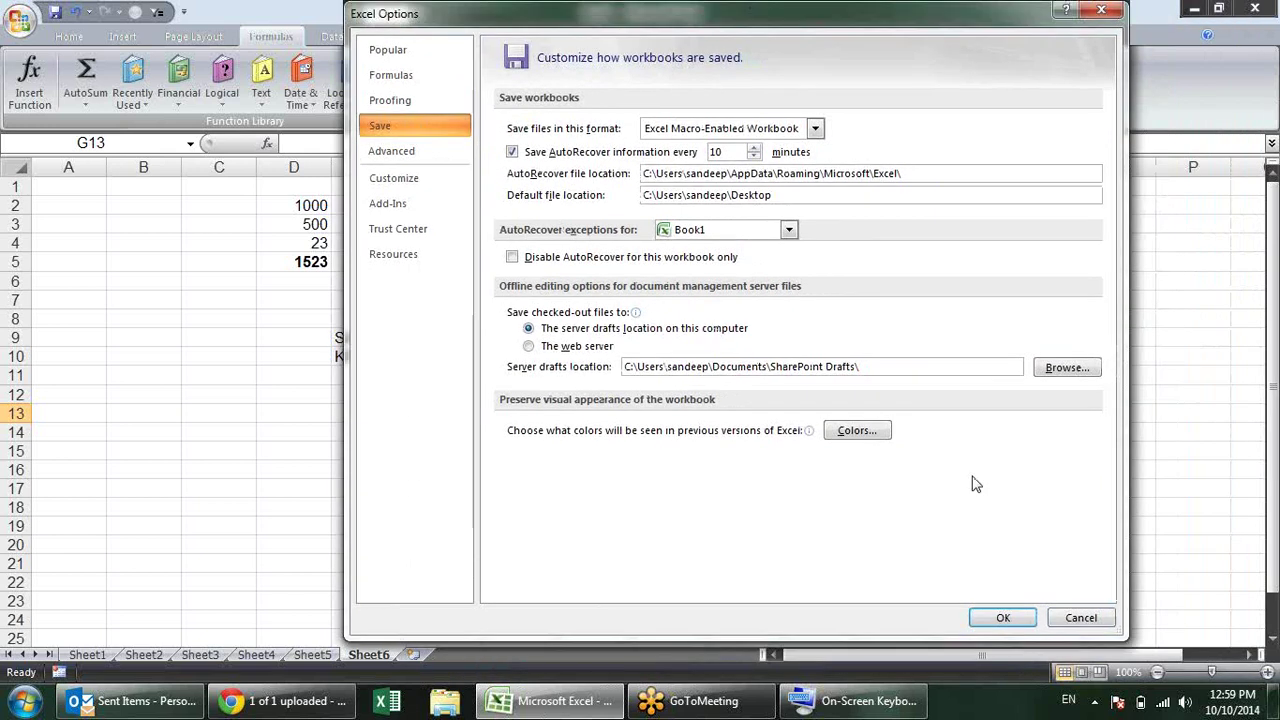
{"action": "left_click", "coordinate": [1004, 620]}
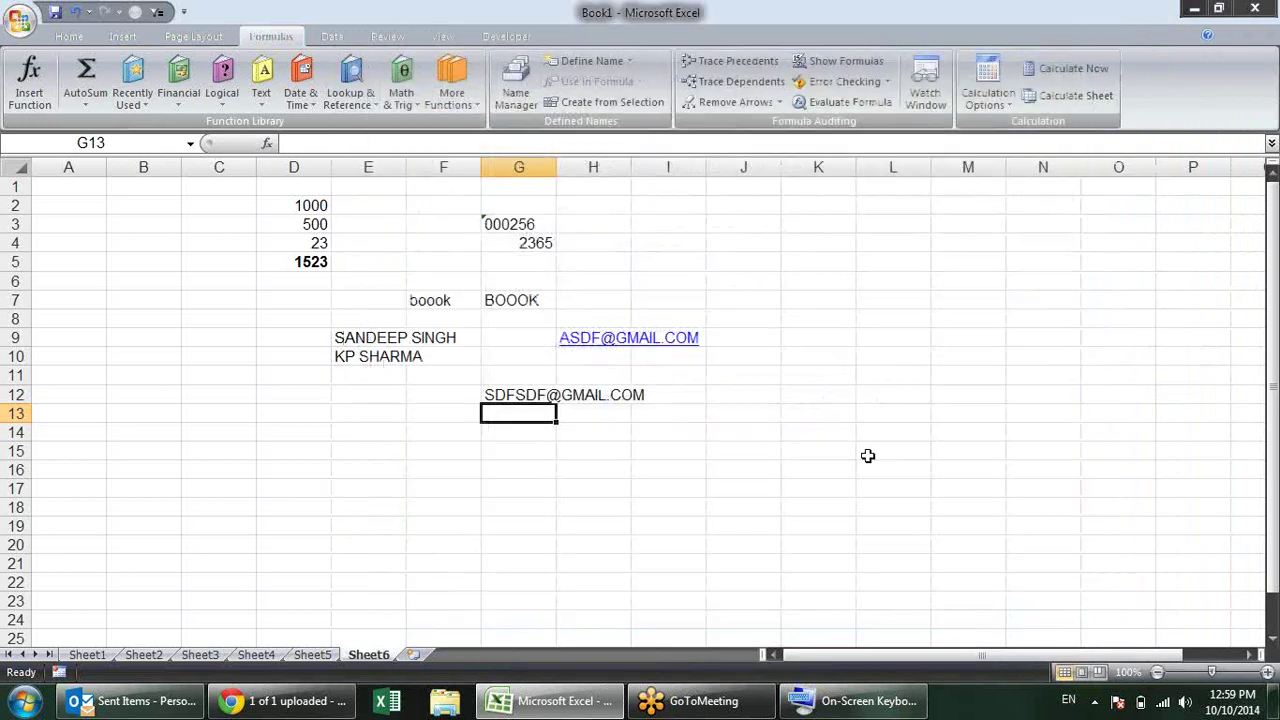
{"action": "left_click", "coordinate": [801, 377]}
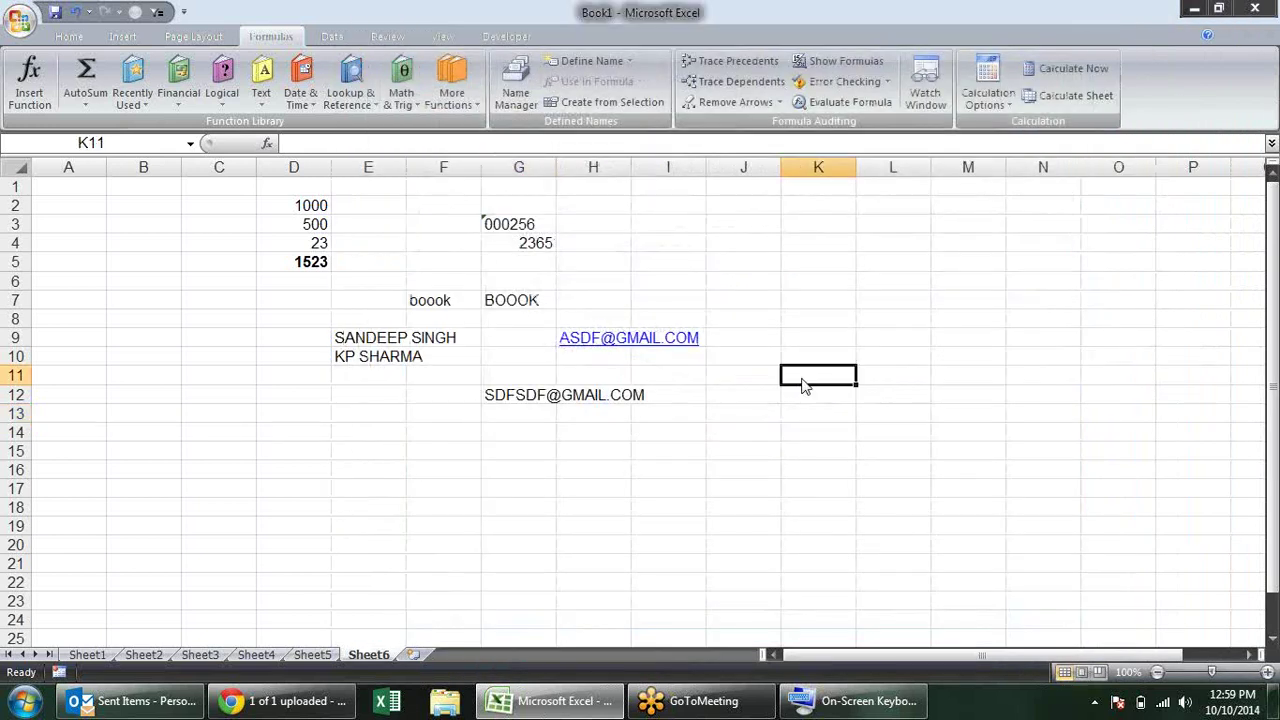
Step: Try Excel 97-2003 and Excel Macro-Enabled Workbook as Save As types, then cancel without saving
{"action": "key", "text": "ctrl+s"}
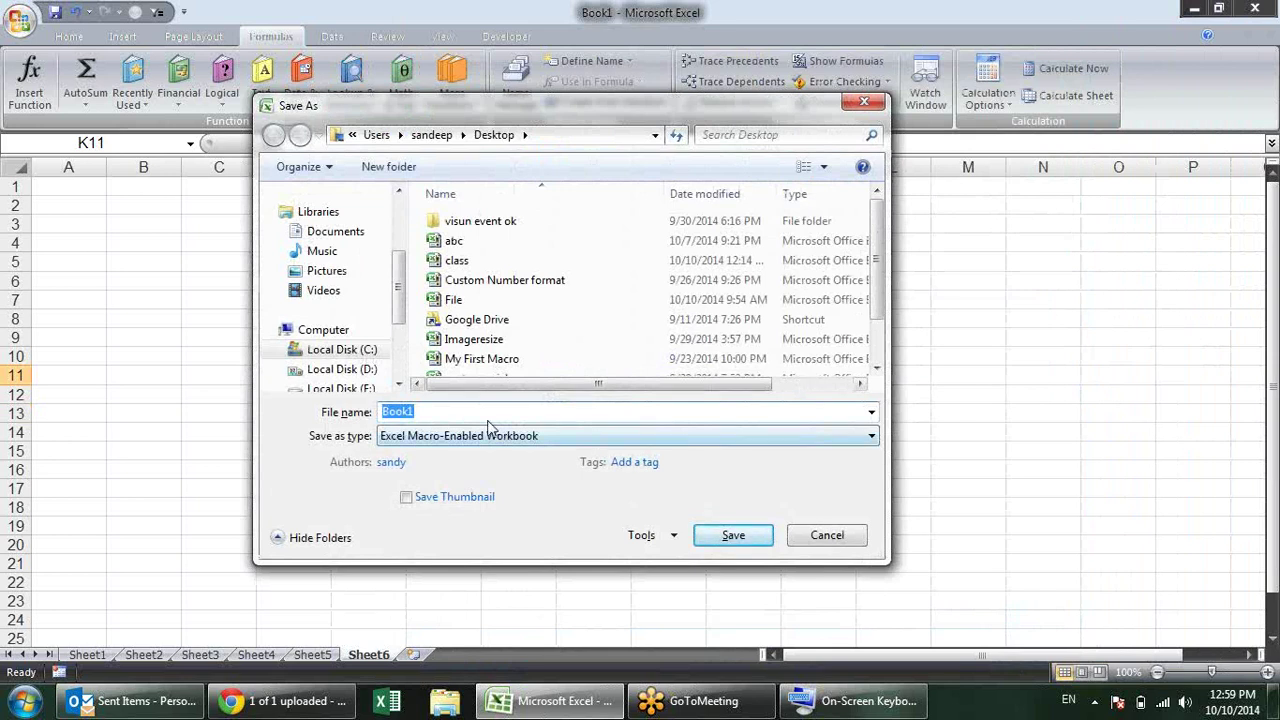
{"action": "left_click", "coordinate": [582, 437]}
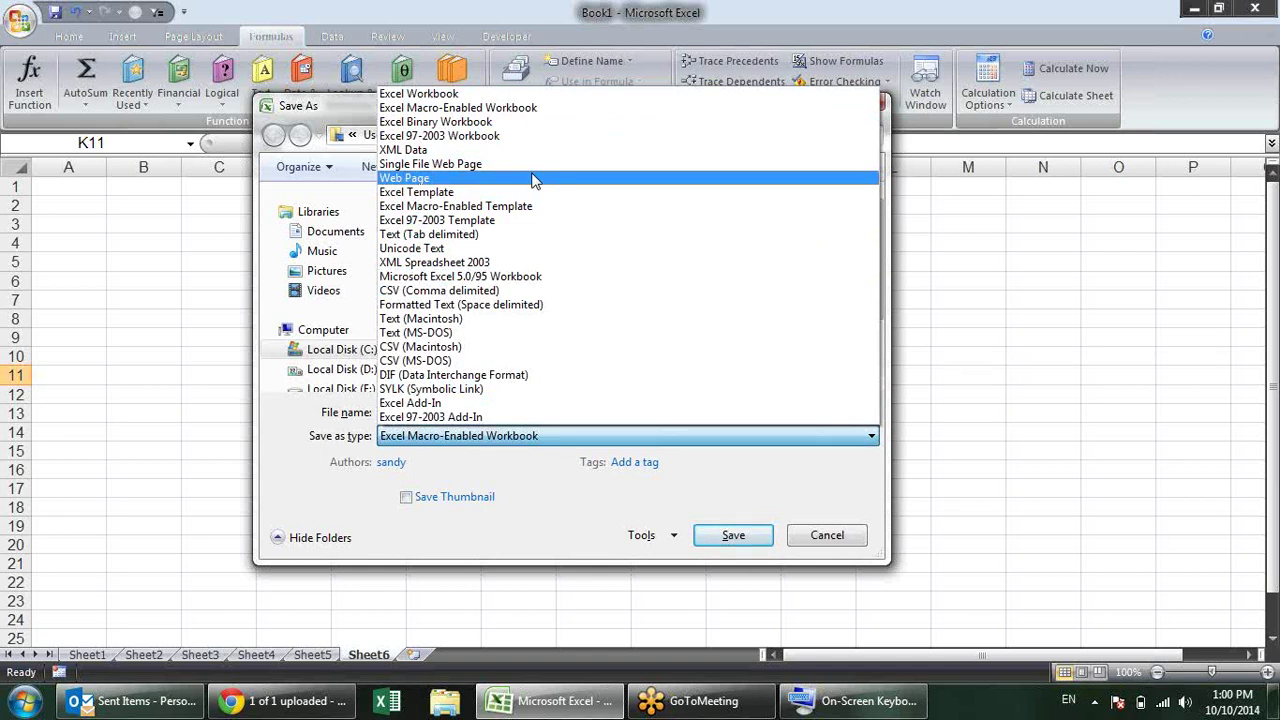
{"action": "left_click", "coordinate": [460, 135]}
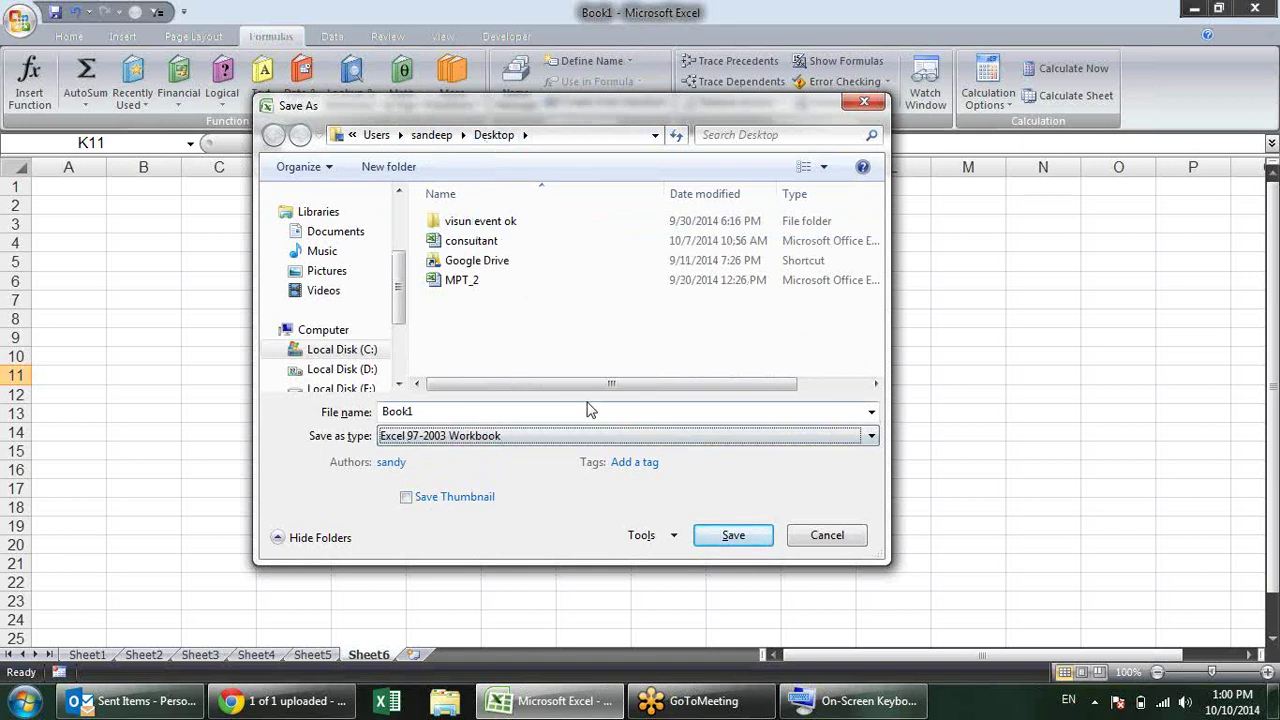
{"action": "left_click", "coordinate": [605, 436]}
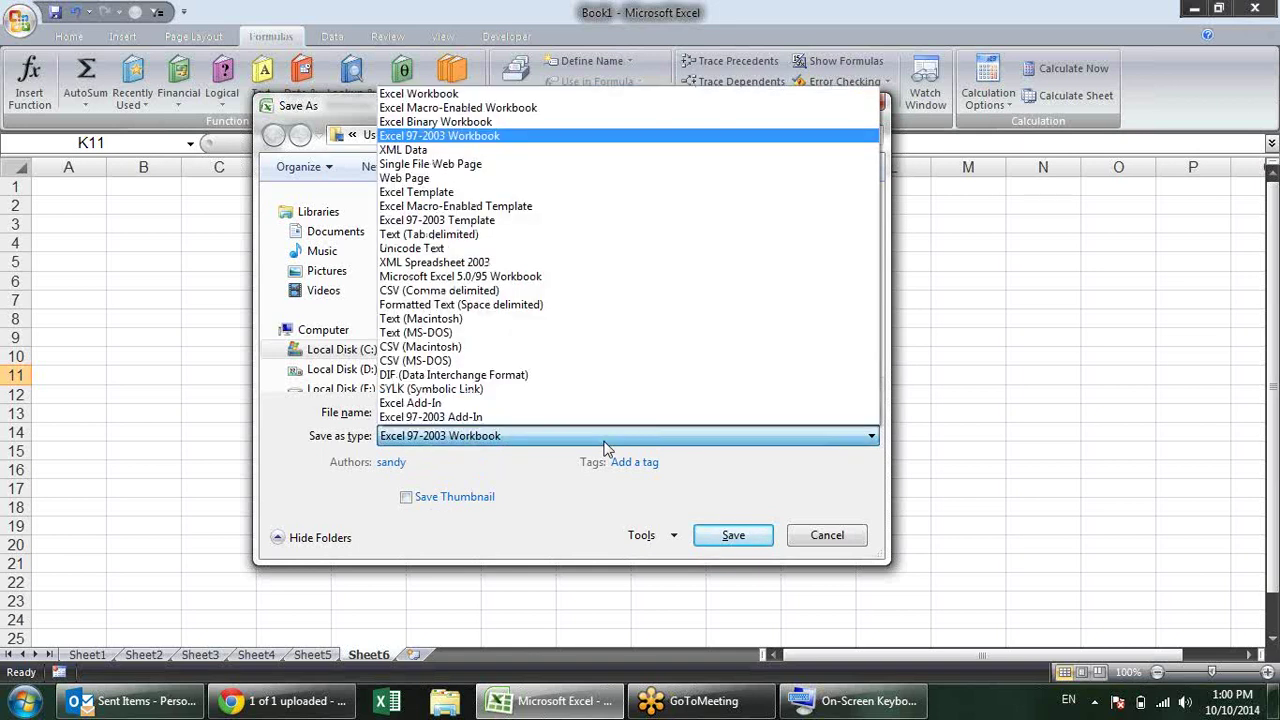
{"action": "left_click", "coordinate": [562, 108]}
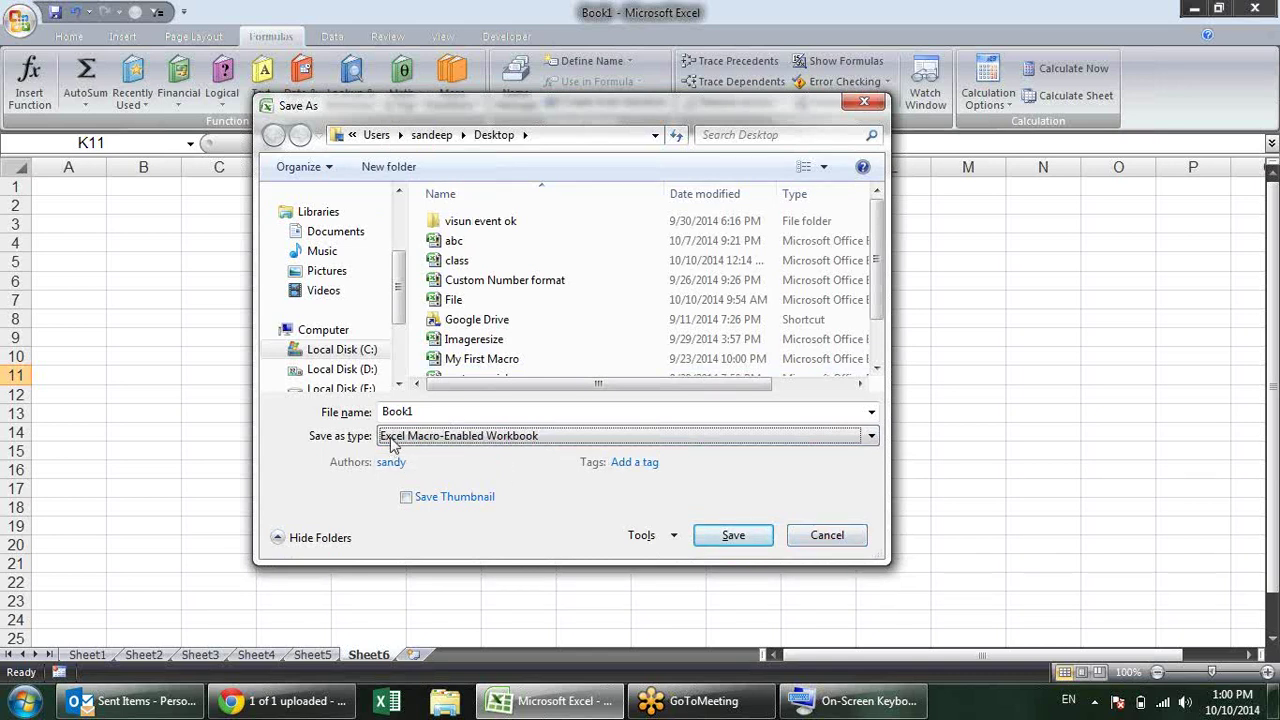
{"action": "left_click", "coordinate": [857, 538]}
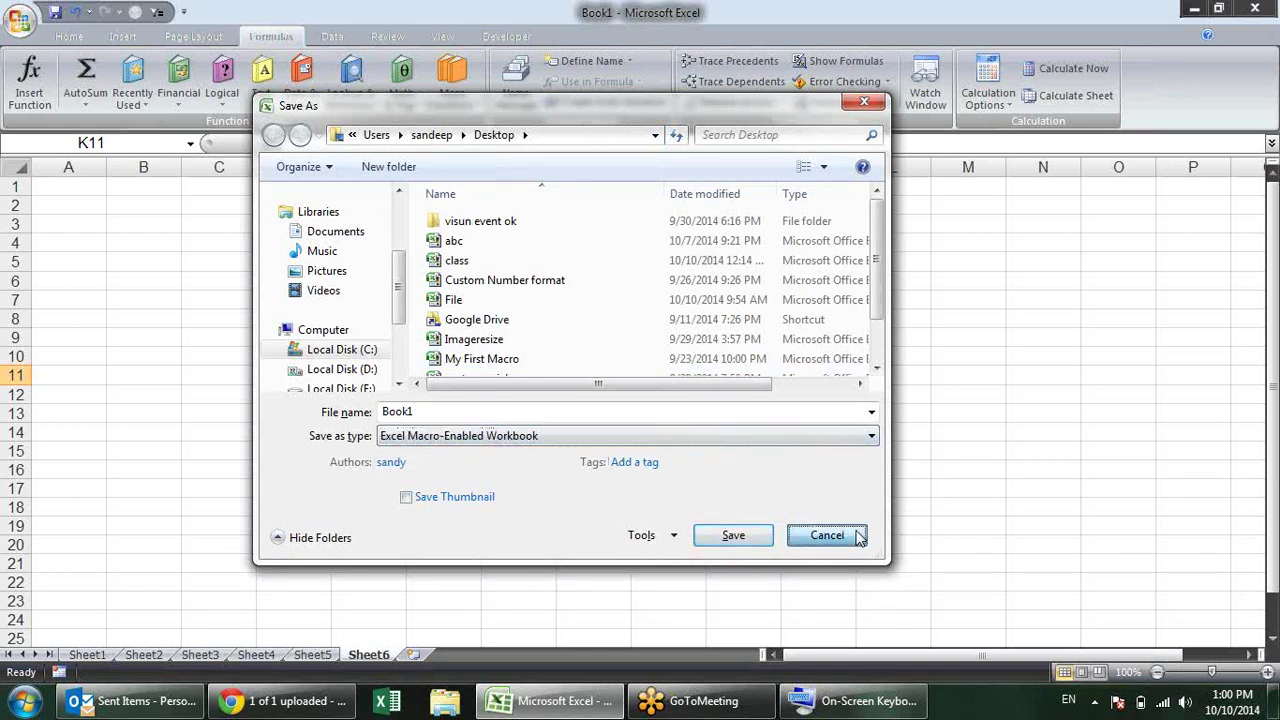
{"action": "key", "text": "alt+f"}
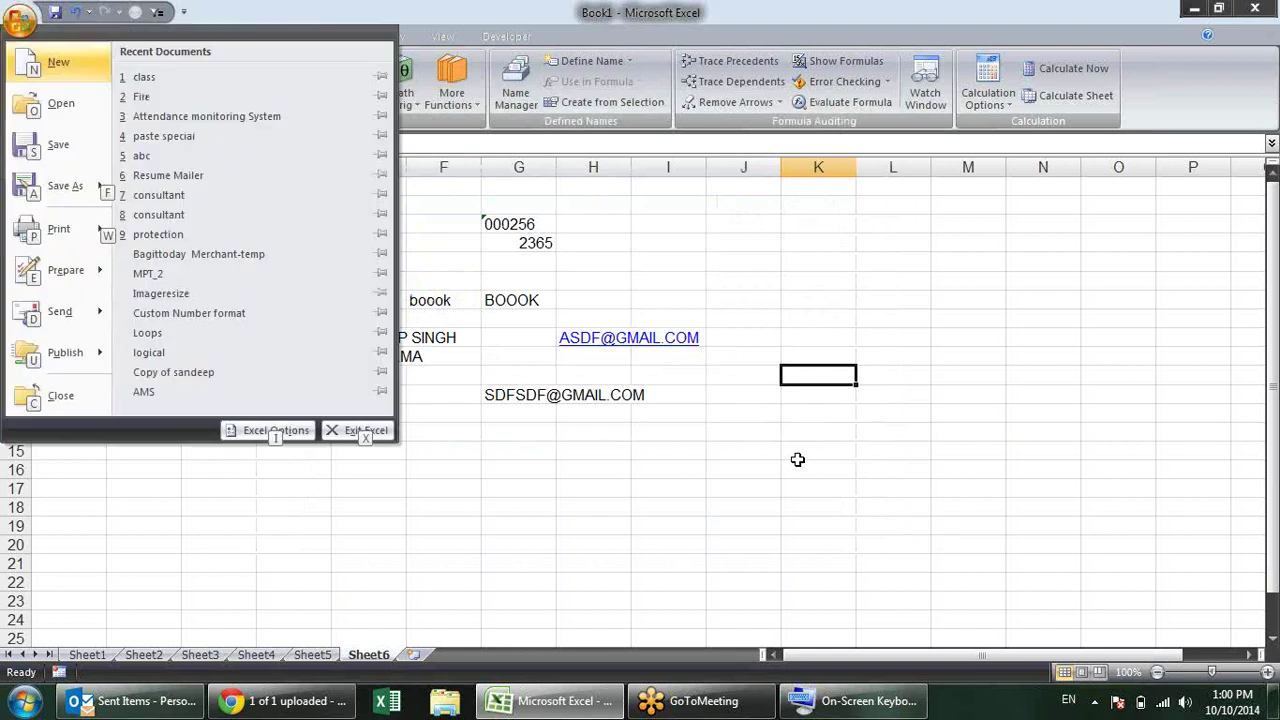
Step: Set Save files in this format to Excel Macro-Enabled Workbook on the Save page
{"action": "key", "text": "i"}
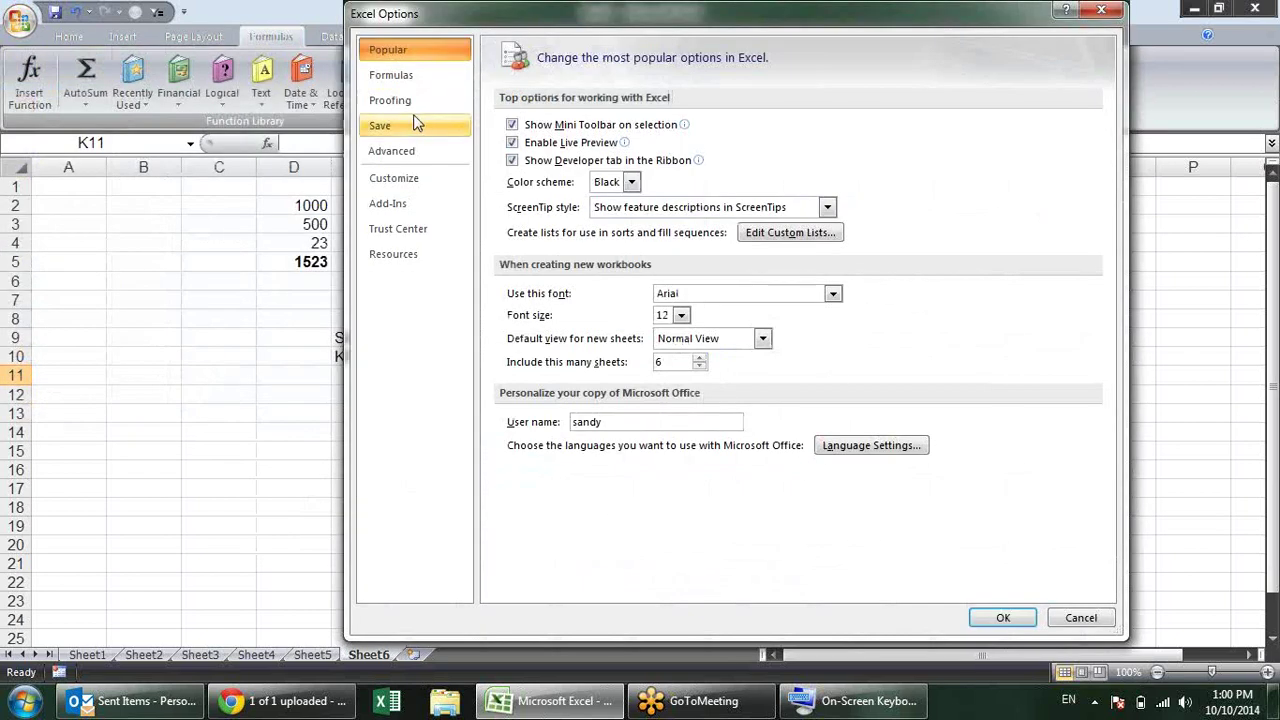
{"action": "left_click", "coordinate": [417, 122]}
{"action": "left_click", "coordinate": [816, 129]}
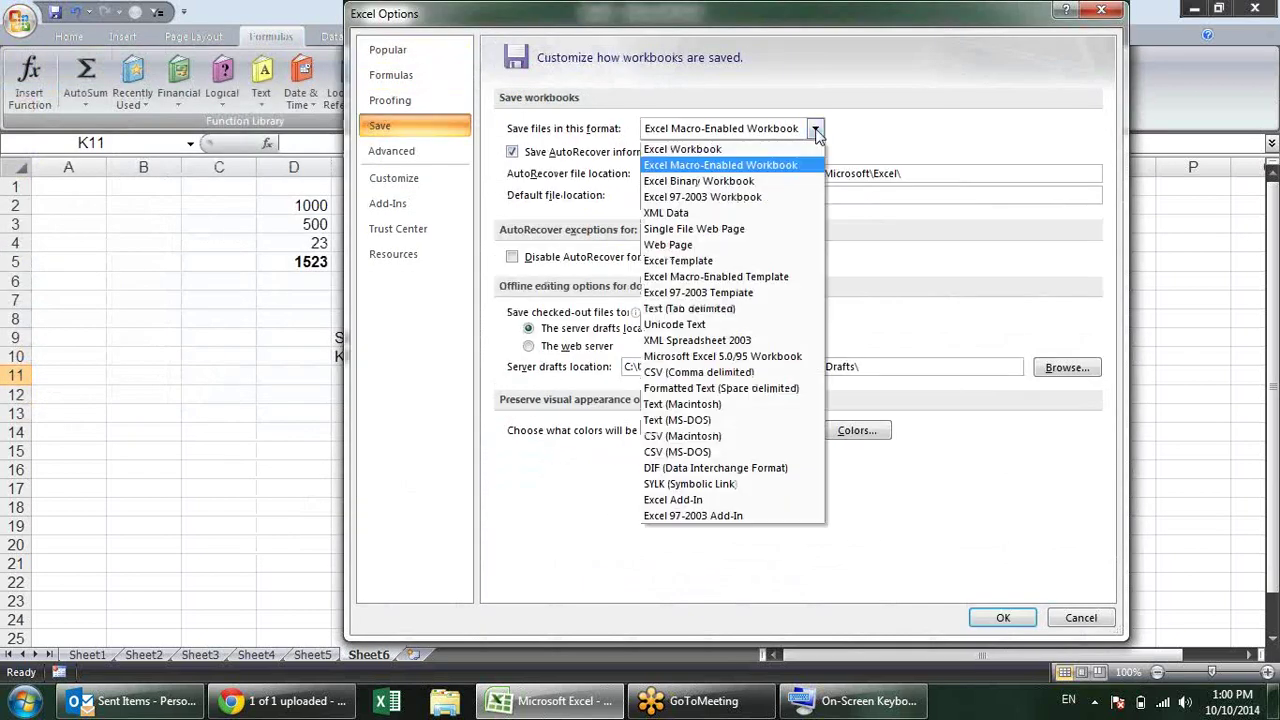
{"action": "left_click", "coordinate": [780, 167]}
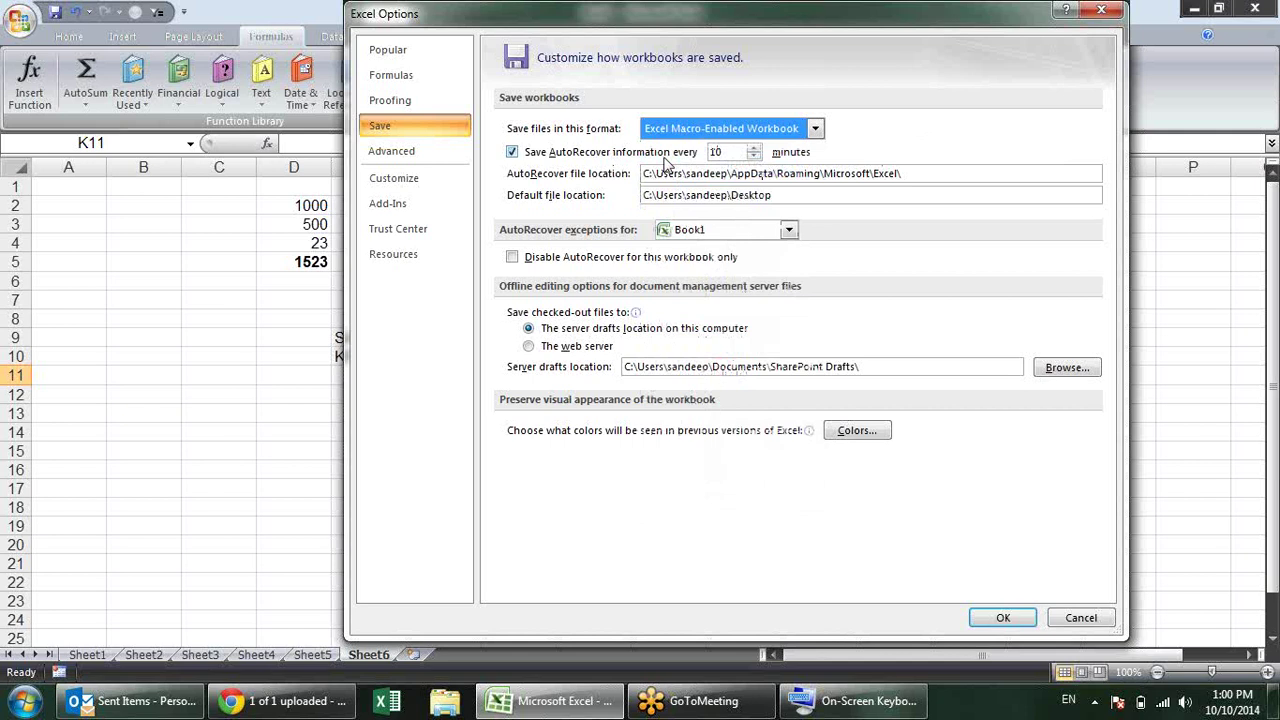
Step: Inspect the AutoRecover file location and Default file location paths
{"action": "left_click", "coordinate": [925, 172]}
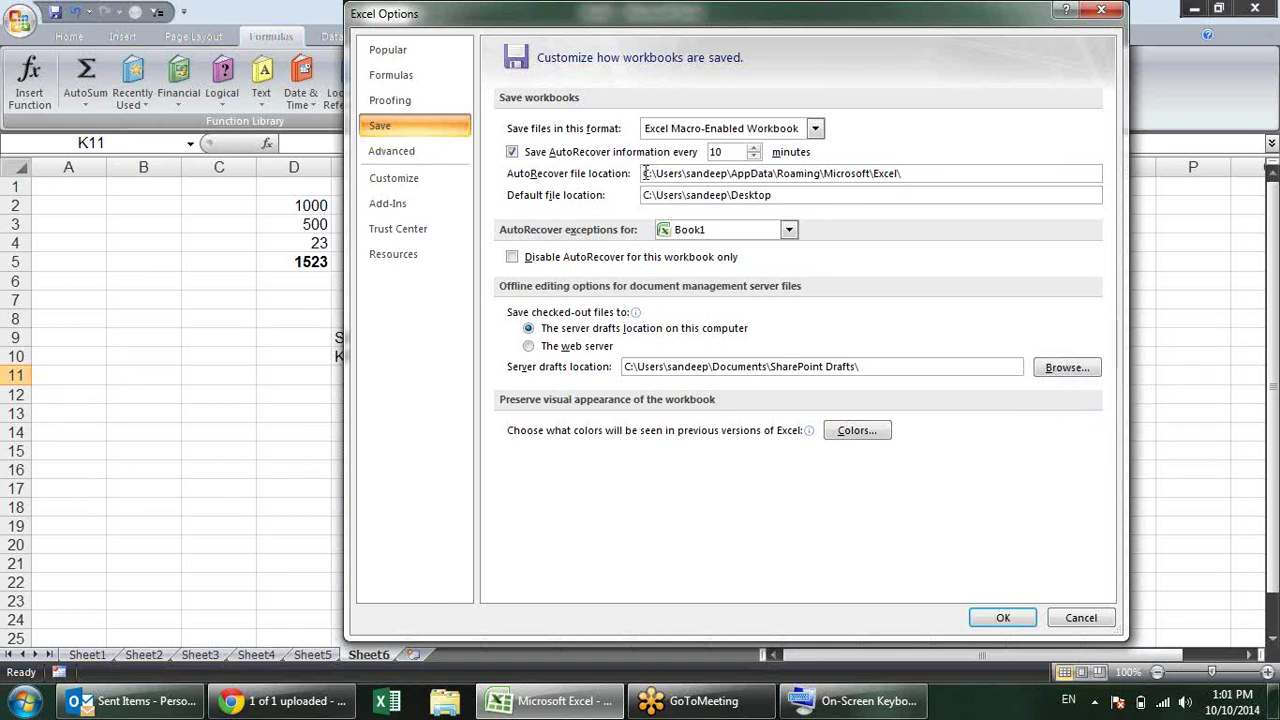
{"action": "left_click_drag", "start_coordinate": [644, 173], "coordinate": [912, 173]}
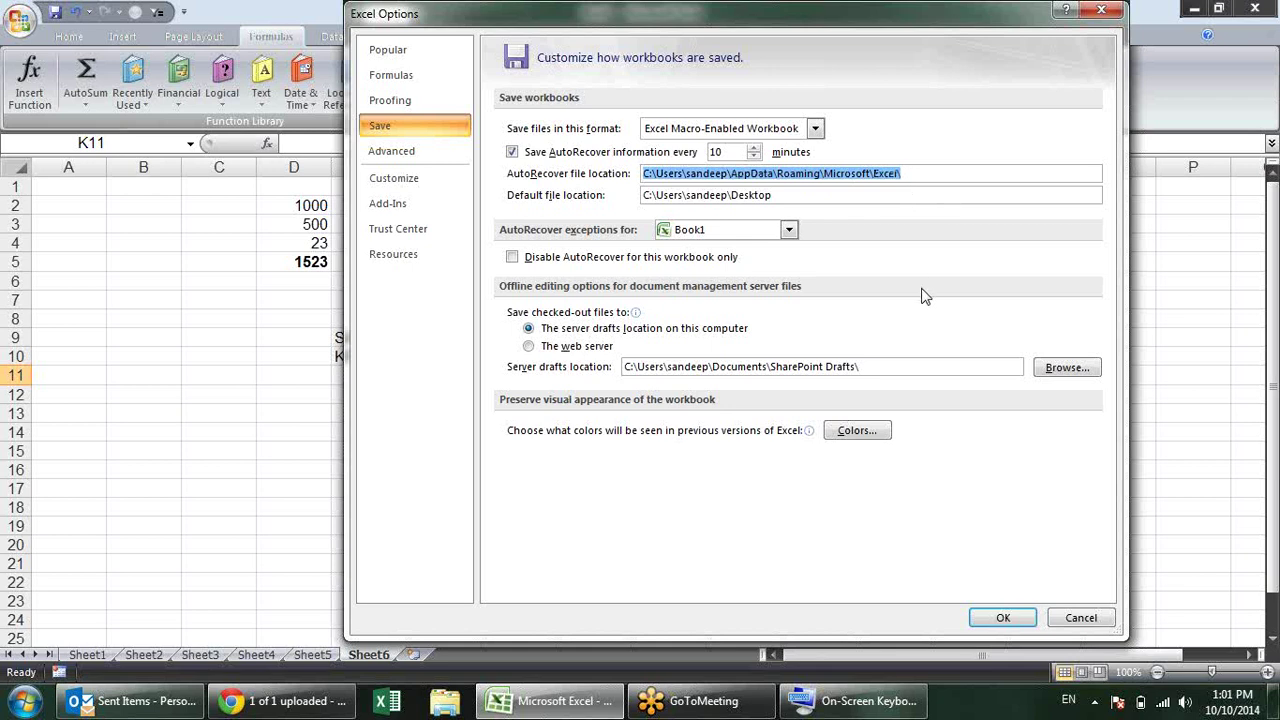
{"action": "left_click", "coordinate": [938, 176]}
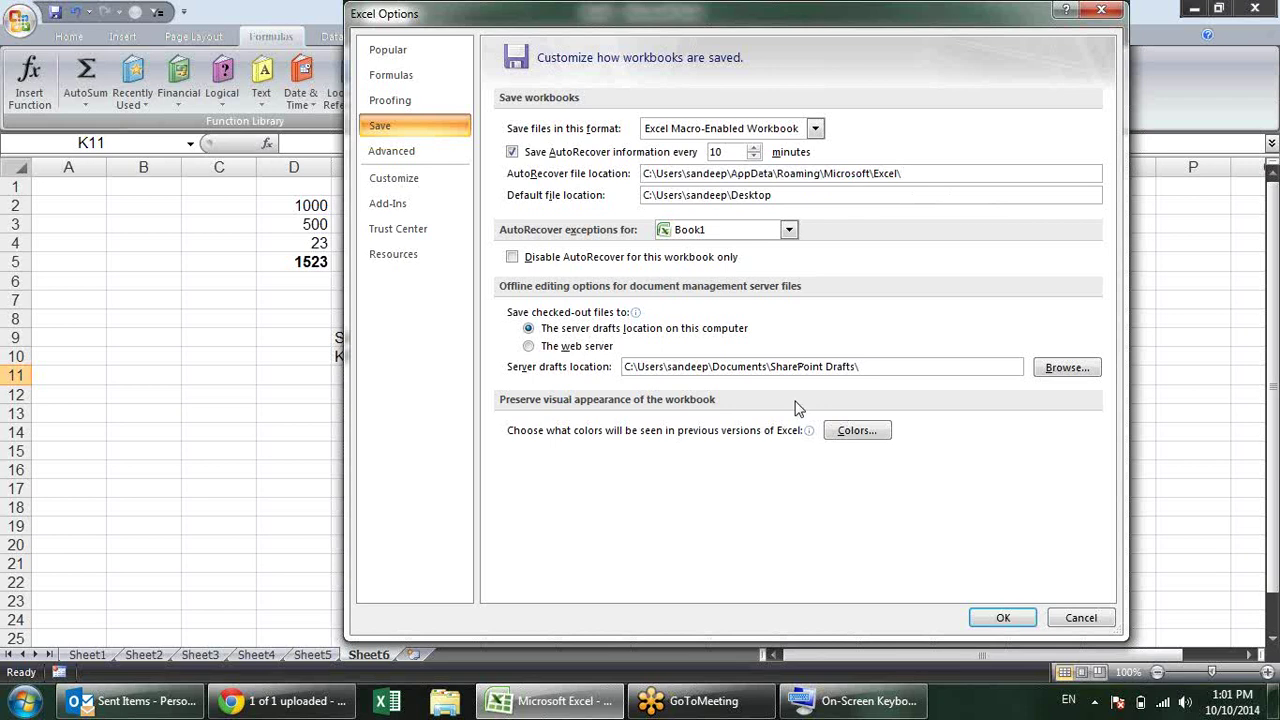
{"action": "left_click_drag", "start_coordinate": [806, 194], "coordinate": [438, 188]}
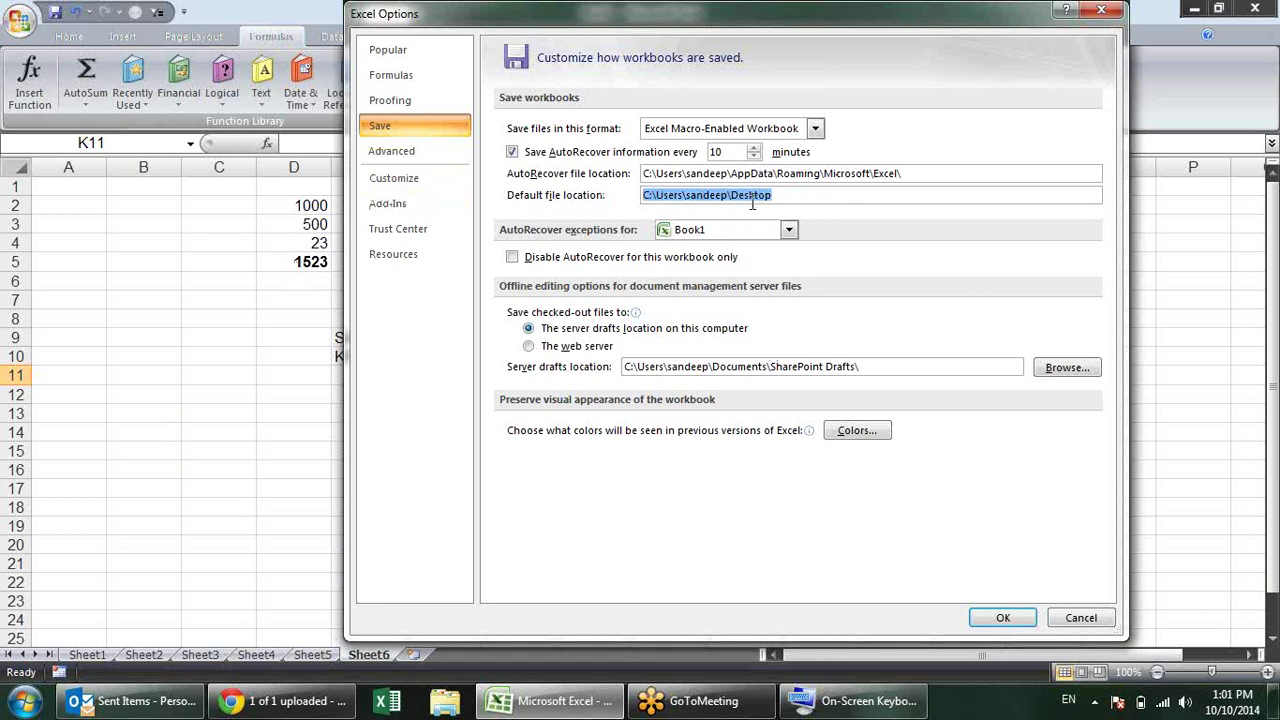
{"action": "left_click", "coordinate": [445, 712]}
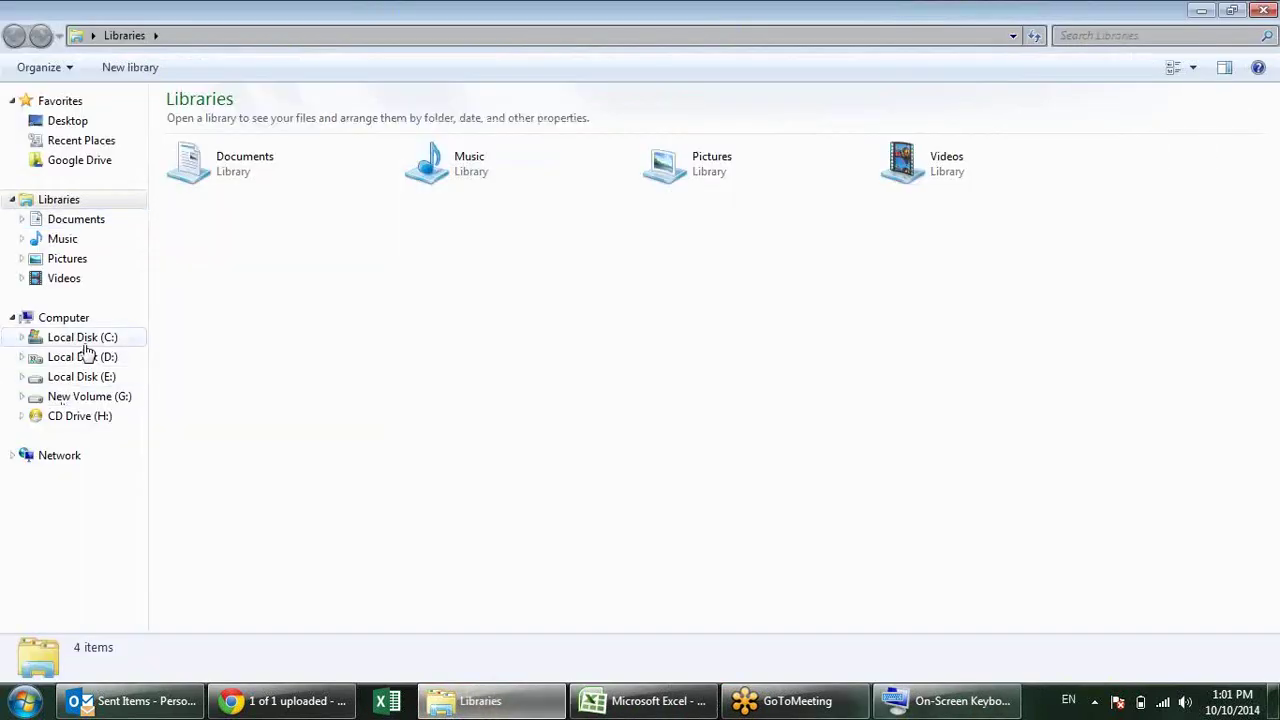
Step: Navigate Explorer to C:\Users\<user>\Desktop and paste that path into Default file location
{"action": "left_click", "coordinate": [84, 344]}
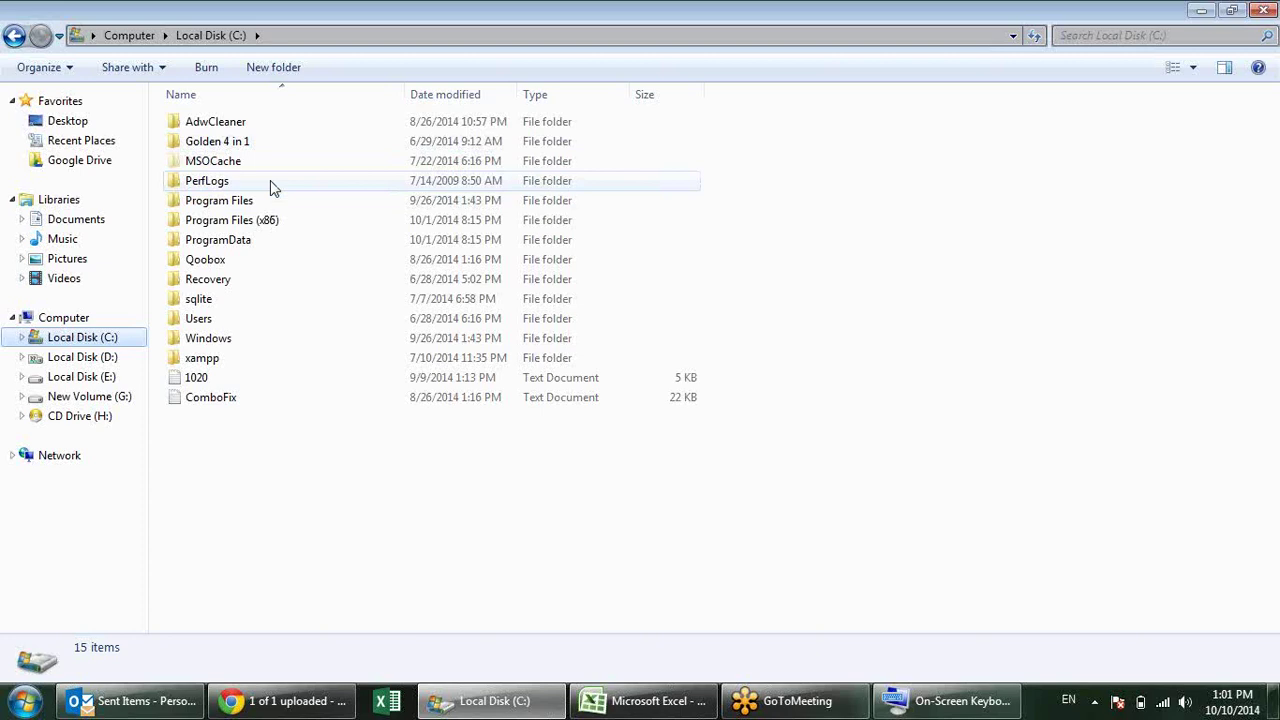
{"action": "left_click", "coordinate": [200, 338]}
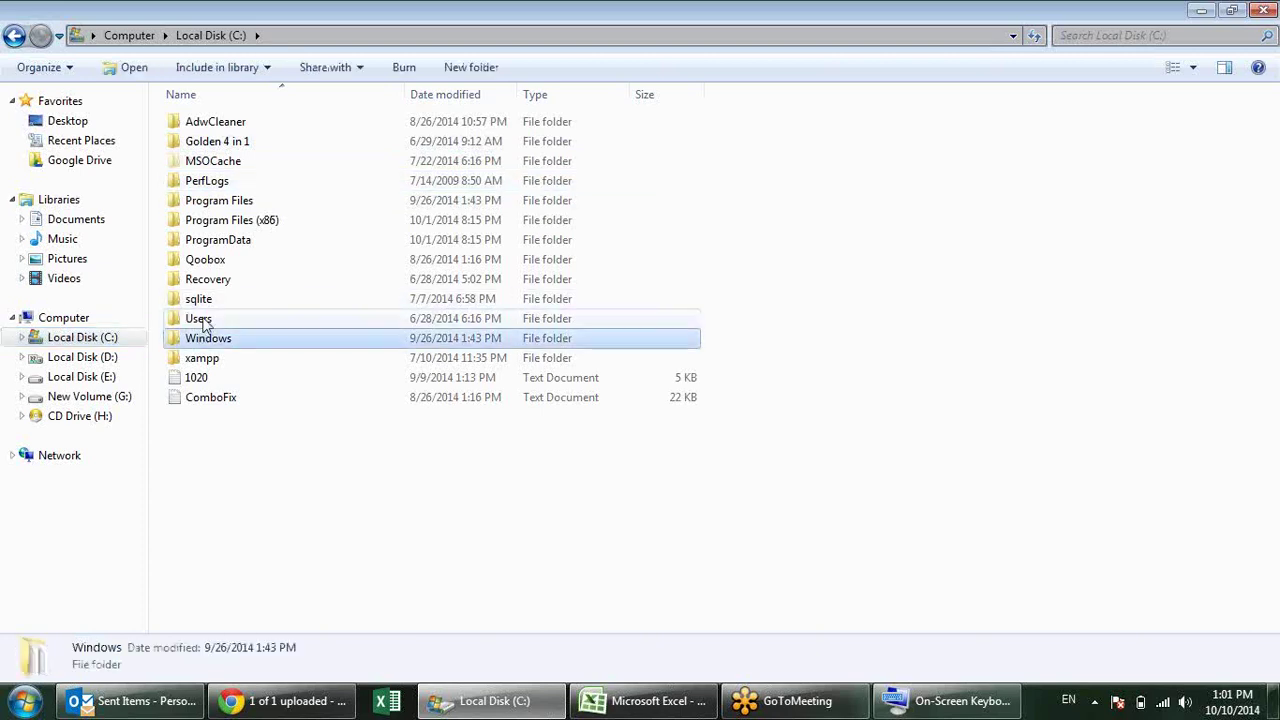
{"action": "double_click", "coordinate": [200, 320]}
{"action": "double_click", "coordinate": [234, 163]}
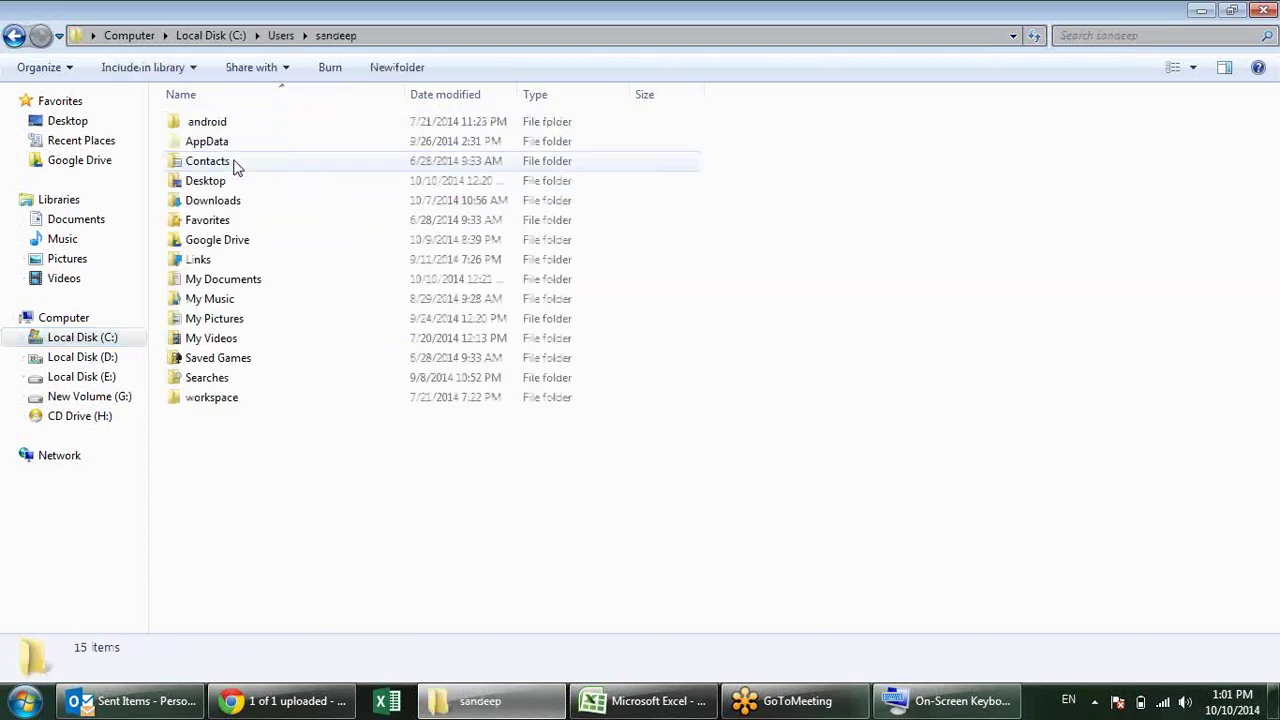
{"action": "double_click", "coordinate": [243, 178]}
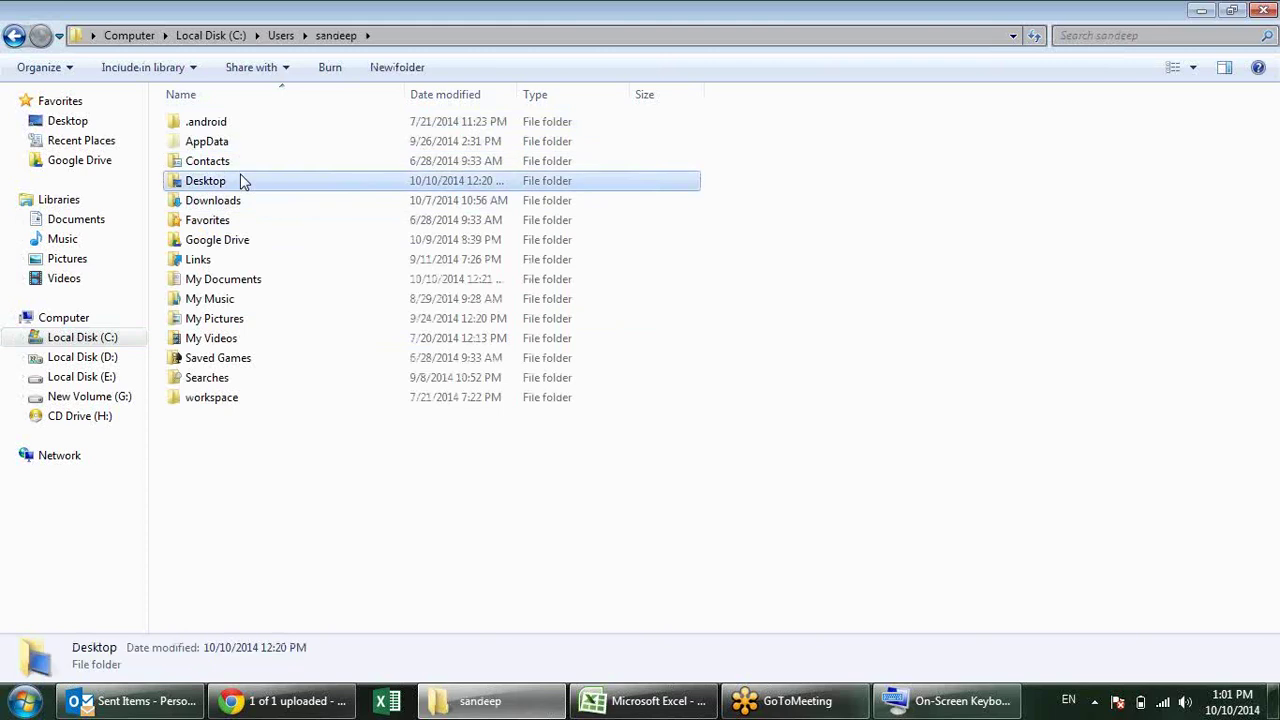
{"action": "left_click", "coordinate": [560, 35]}
{"action": "key", "text": "ctrl+c"}
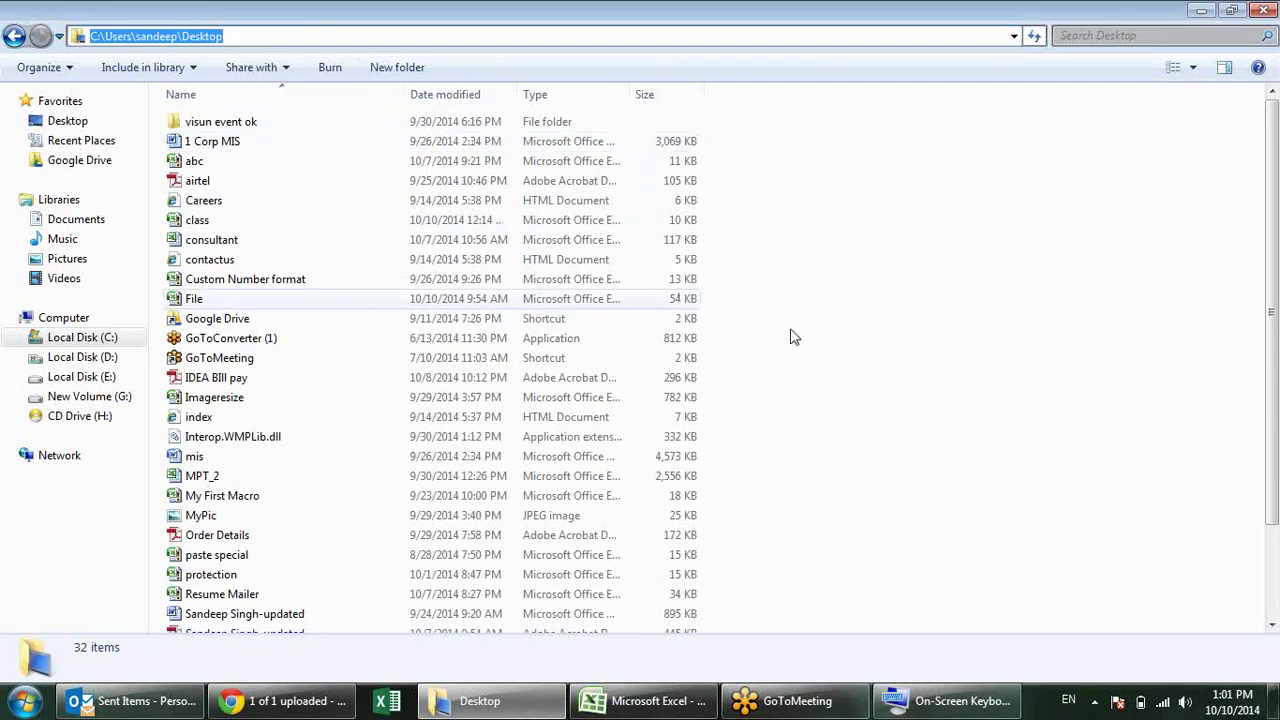
{"action": "key", "text": "alt+Tab"}
{"action": "key", "text": "ctrl+v"}
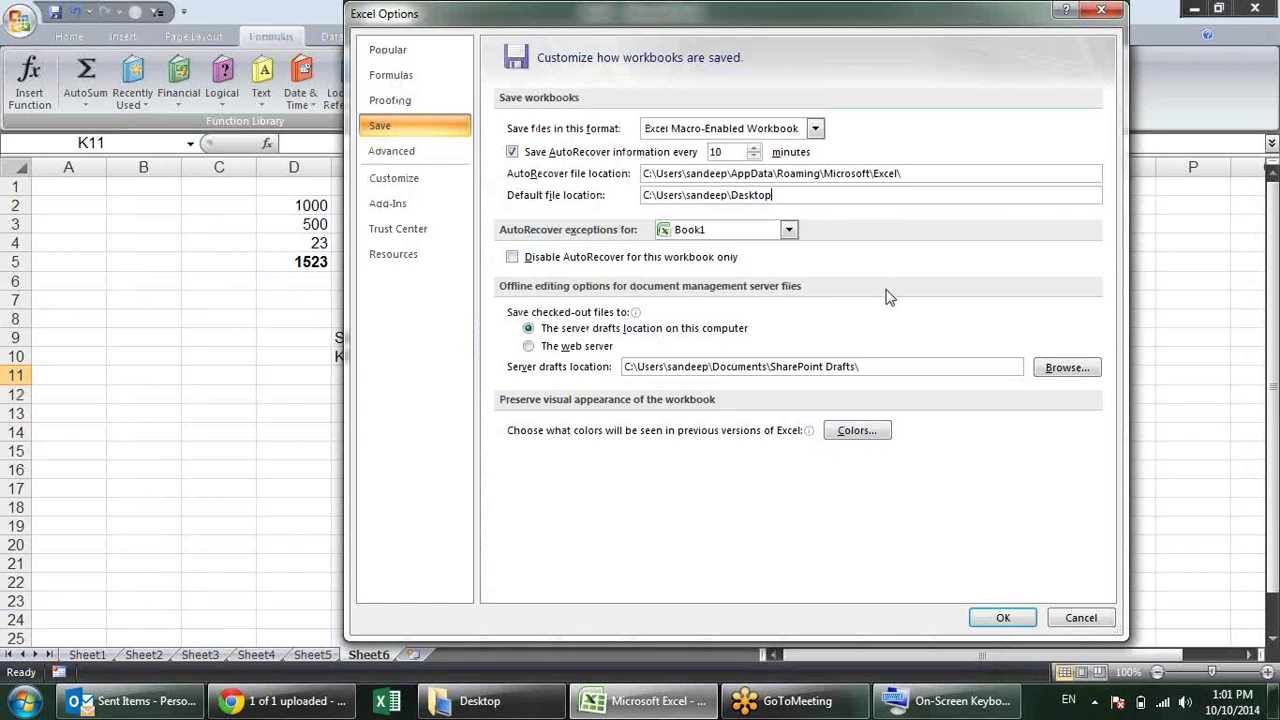
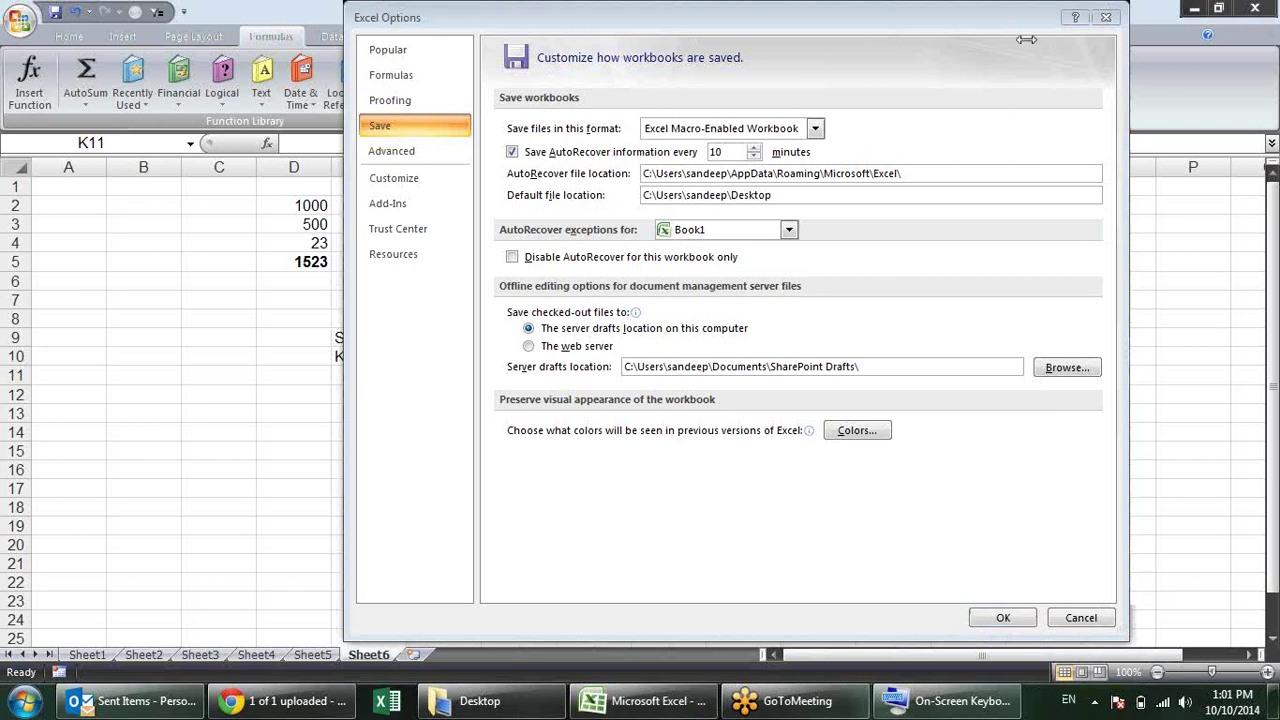
Step: Try the Book1 AutoRecover exception and 10-minute AutoRecover saving, restore both, and confirm
{"action": "left_click", "coordinate": [911, 308]}
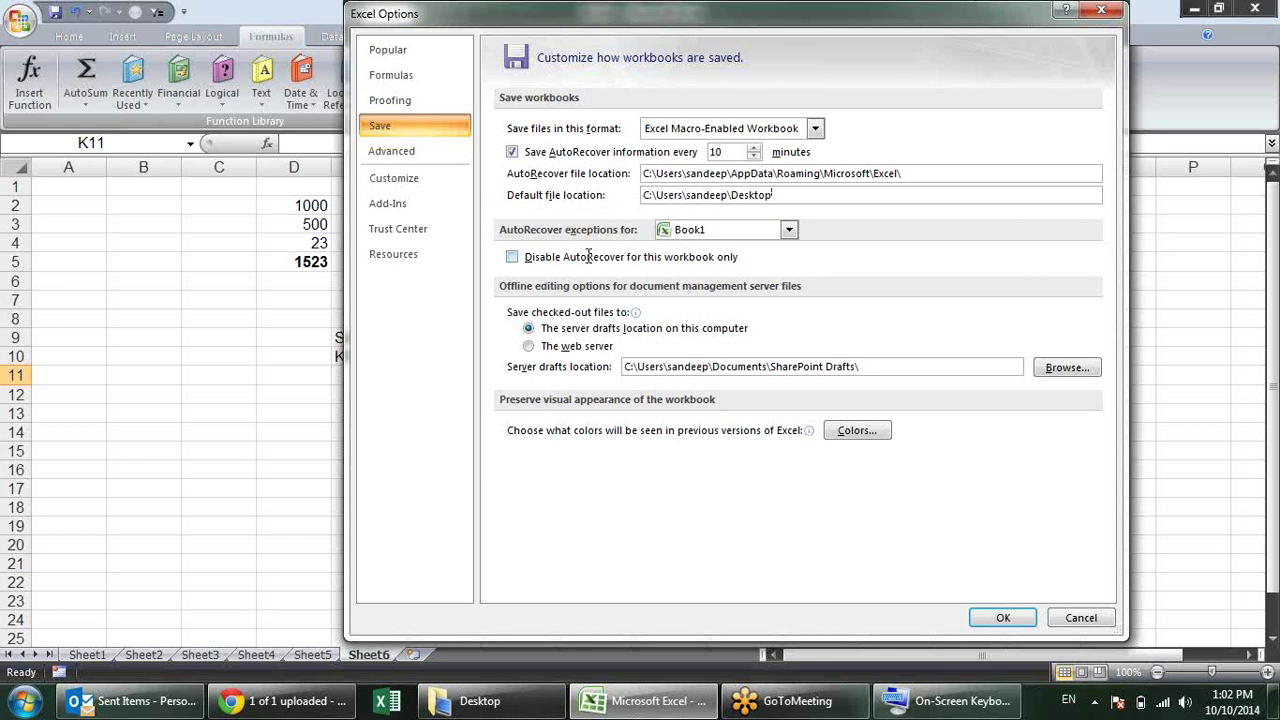
{"action": "left_click", "coordinate": [588, 256]}
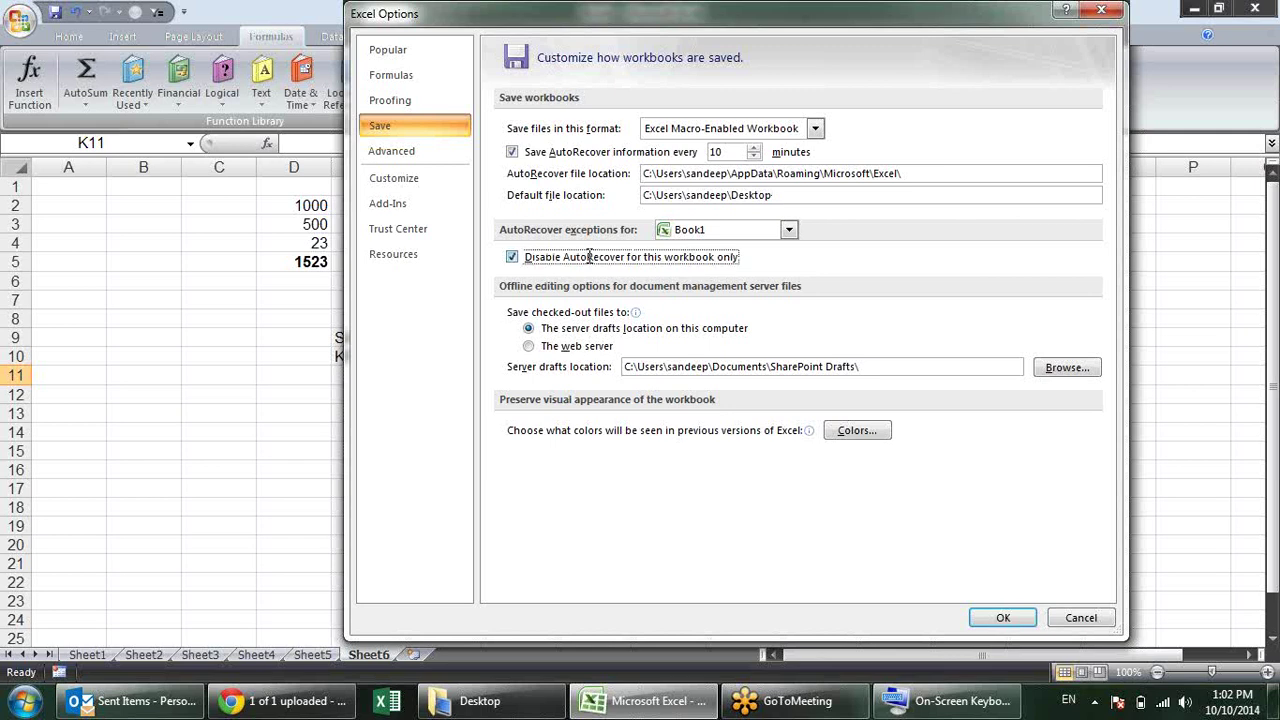
{"action": "left_click", "coordinate": [790, 232]}
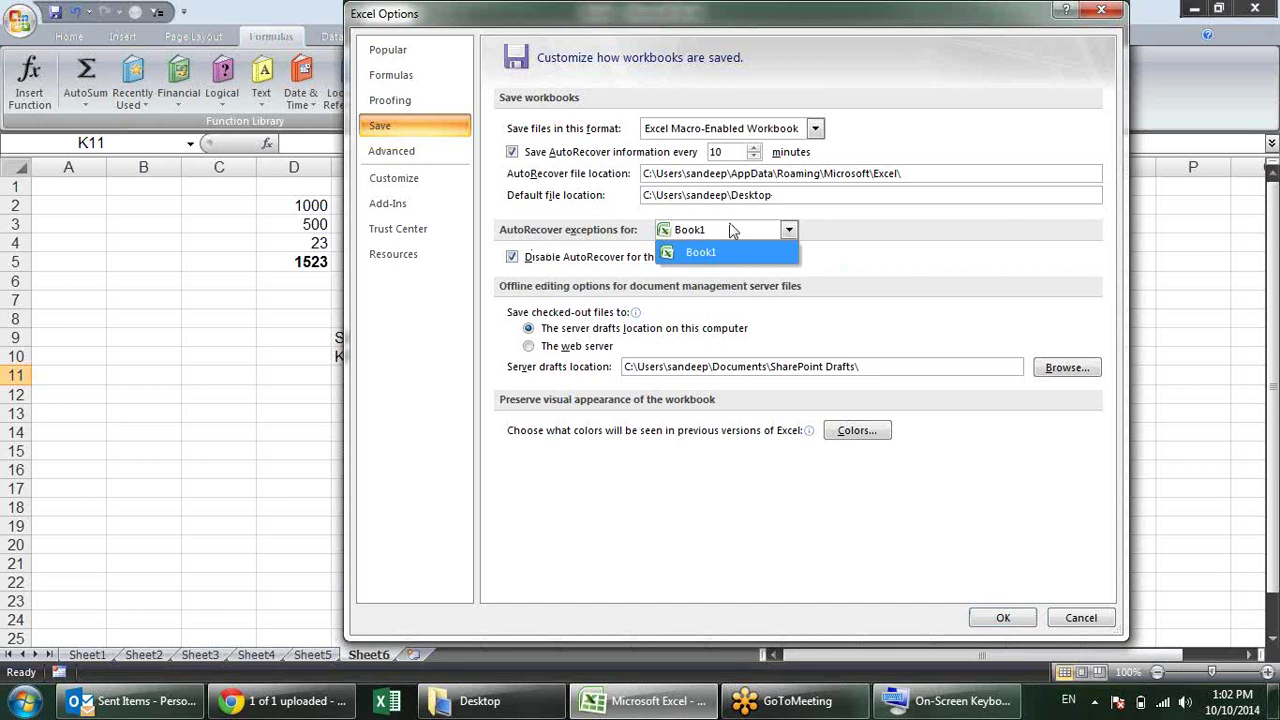
{"action": "left_click", "coordinate": [810, 255]}
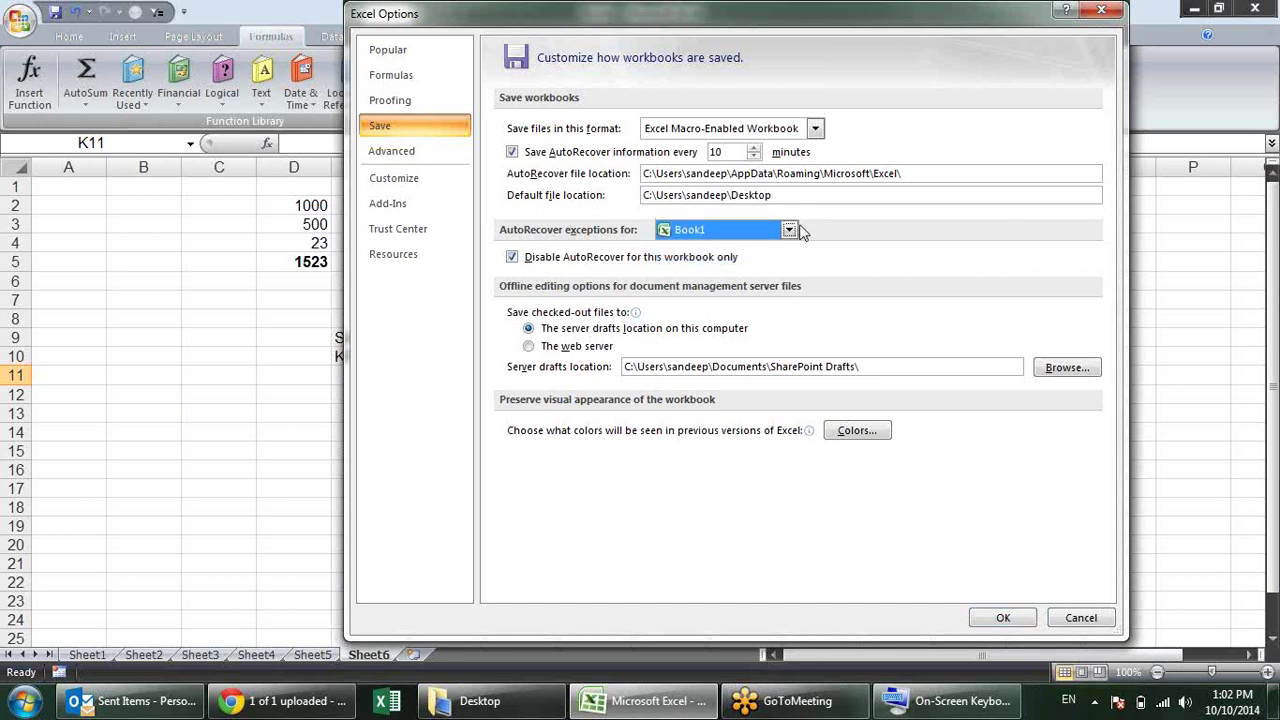
{"action": "left_click", "coordinate": [801, 231]}
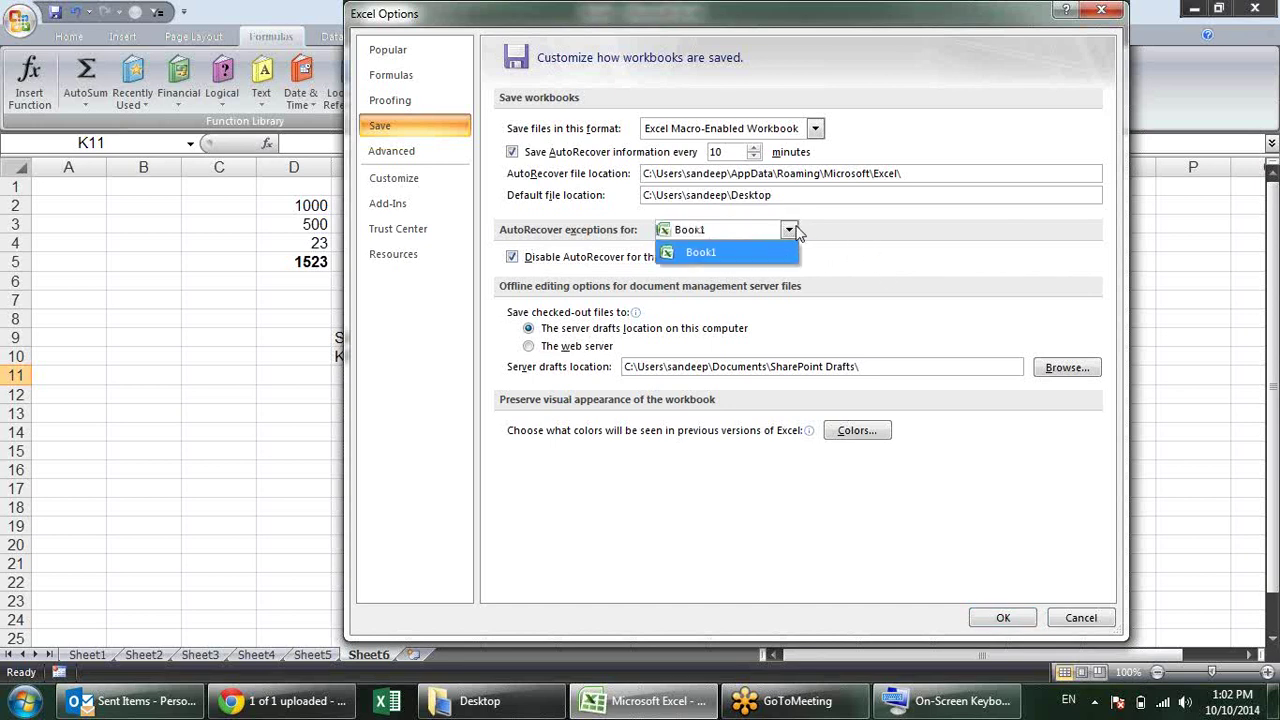
{"action": "left_click", "coordinate": [830, 248]}
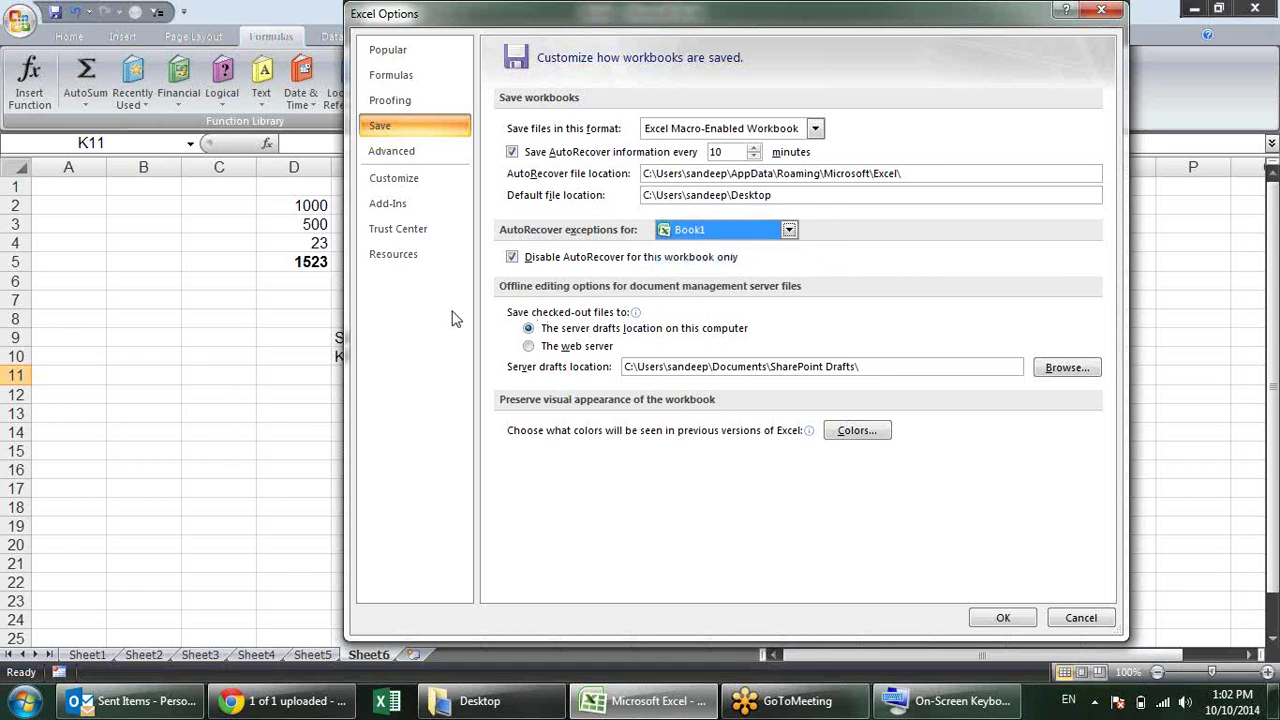
{"action": "left_click", "coordinate": [527, 260]}
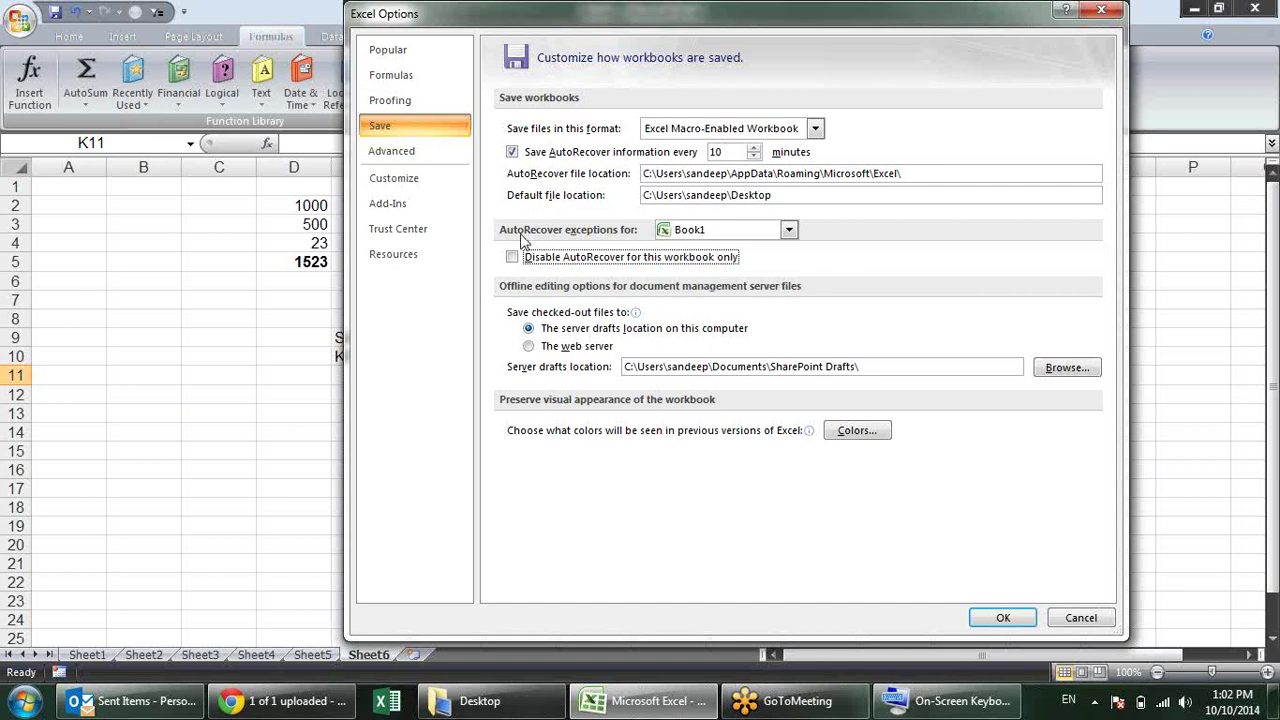
{"action": "left_click", "coordinate": [512, 152]}
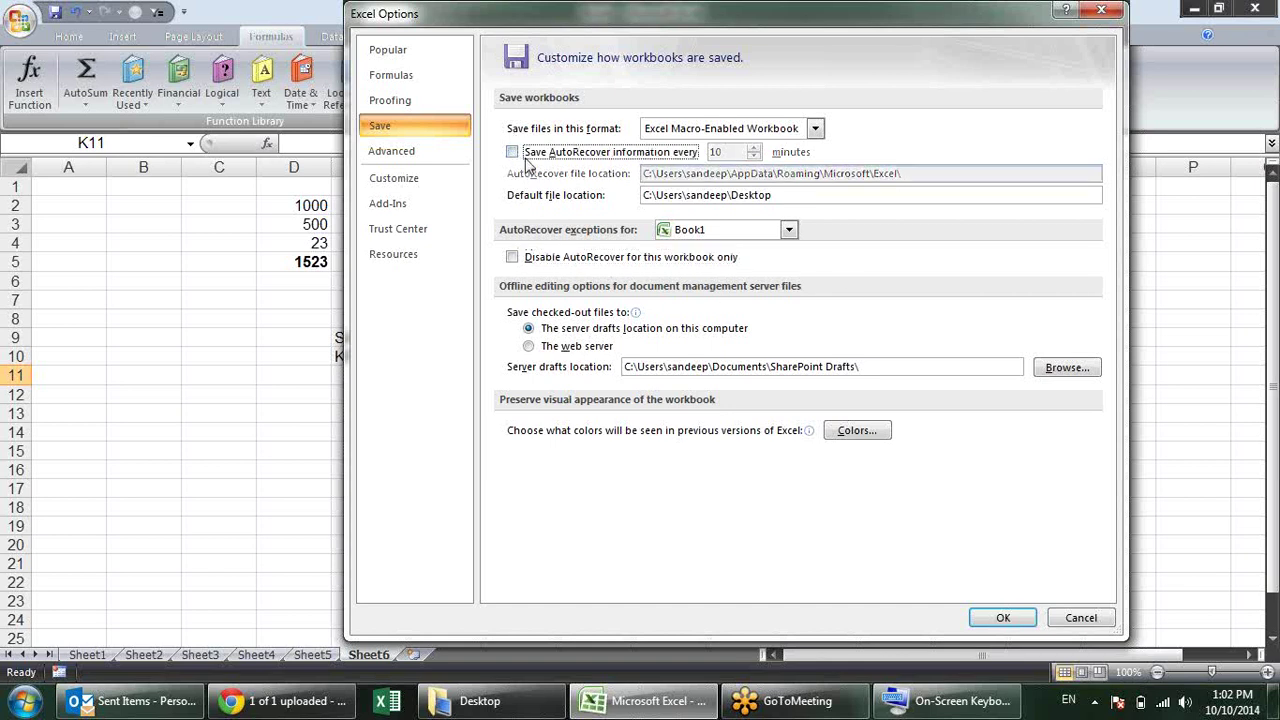
{"action": "left_click", "coordinate": [513, 152]}
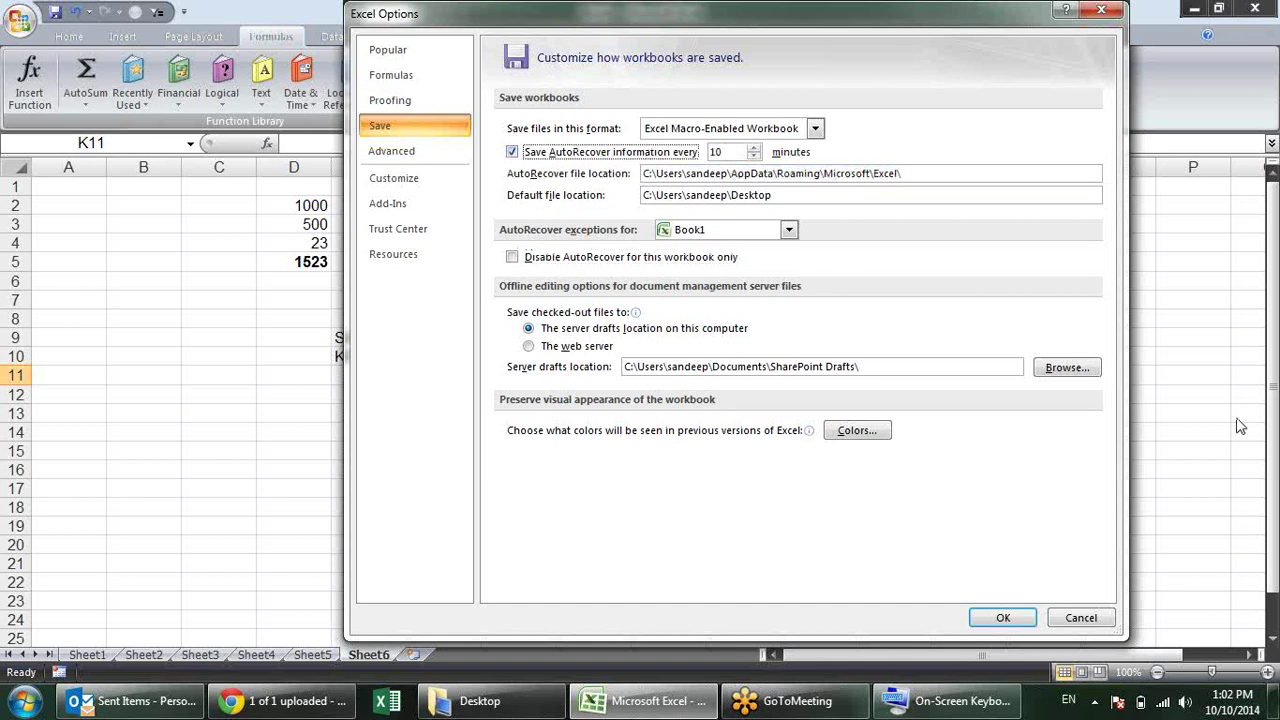
{"action": "left_click", "coordinate": [1004, 618]}
Step: Enter the first custom-list name in J6 and autofill it down to J12
{"action": "left_click", "coordinate": [746, 337]}
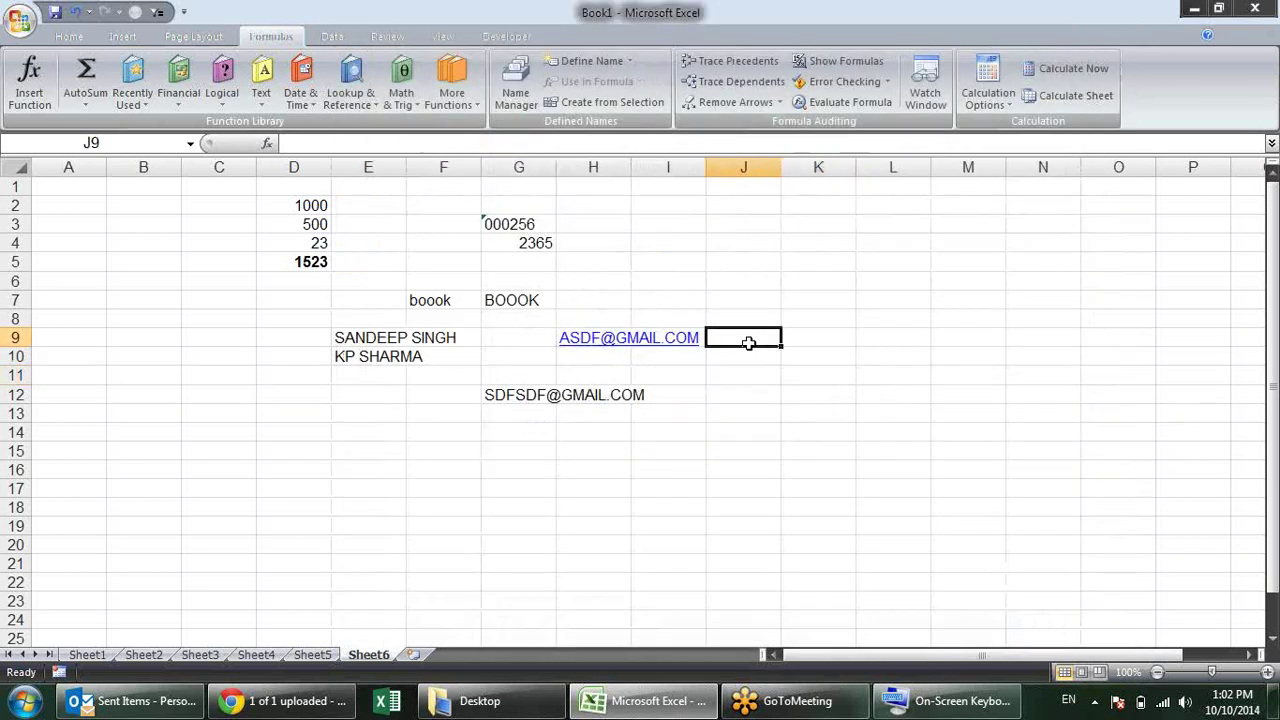
{"action": "left_click", "coordinate": [796, 412]}
{"action": "left_click", "coordinate": [755, 283]}
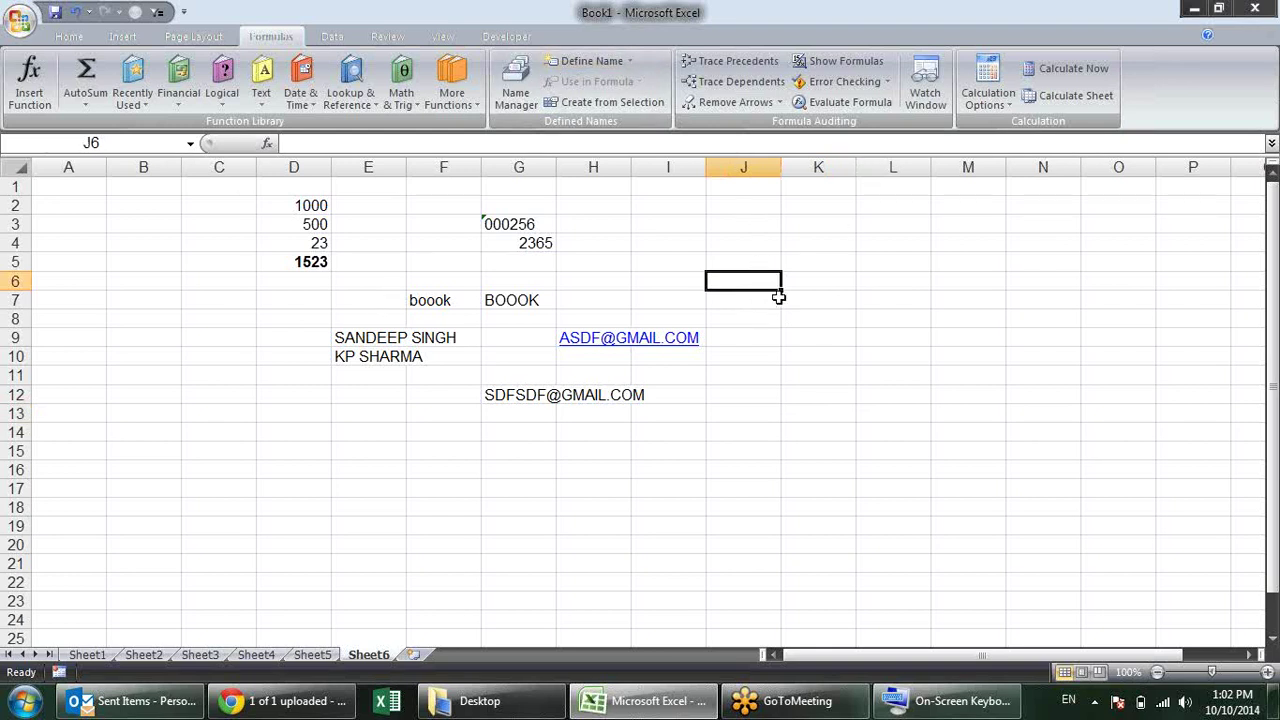
{"action": "type", "text": "SANDEEP"}
{"action": "key", "text": "Return"}
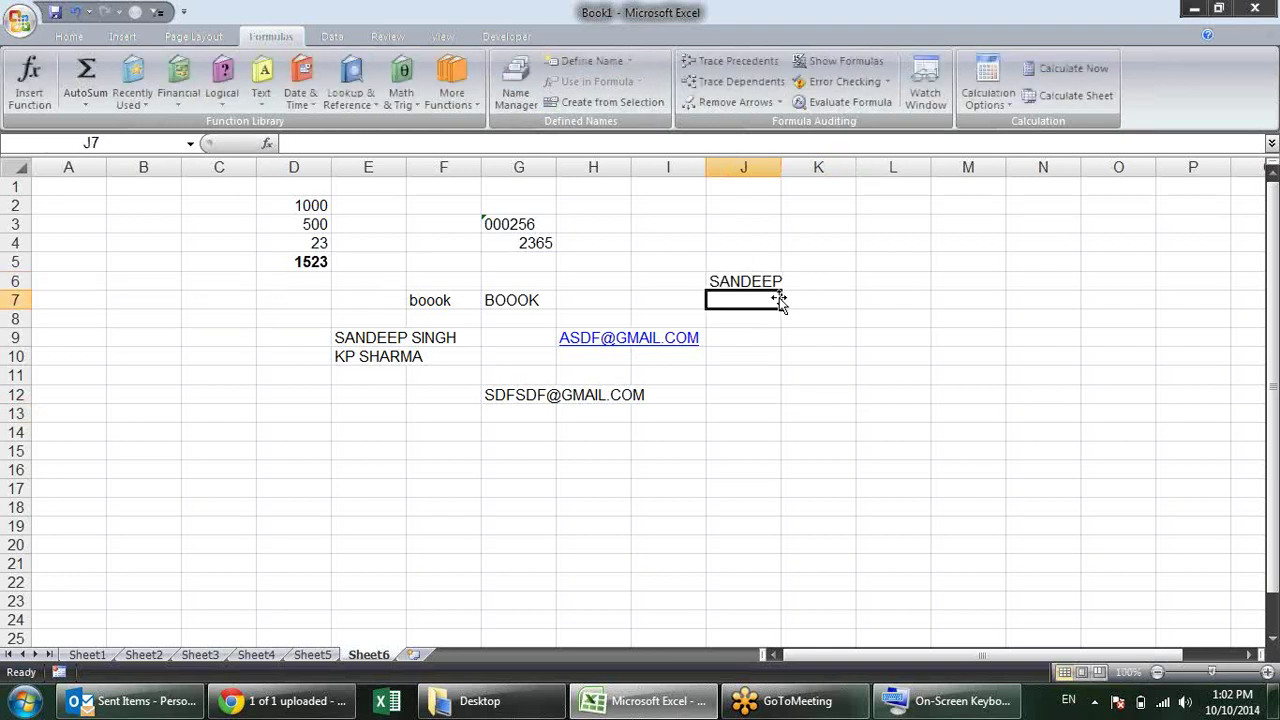
{"action": "left_click", "coordinate": [745, 280]}
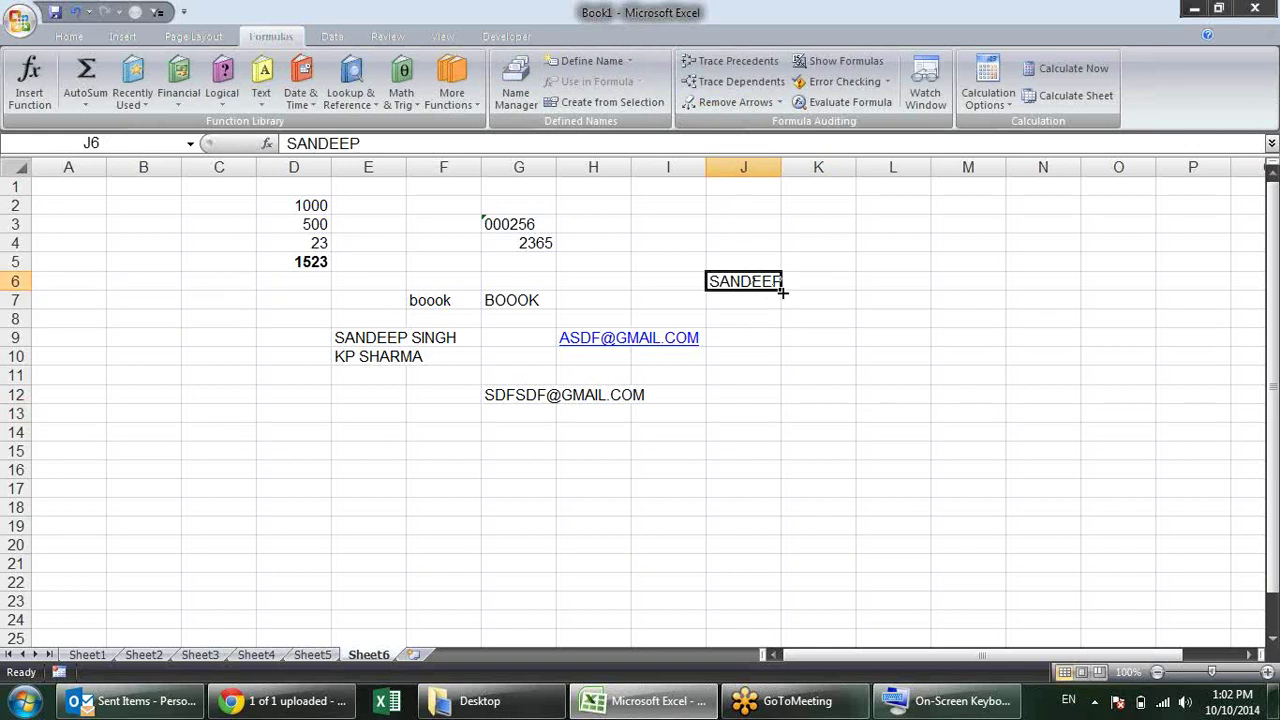
{"action": "left_click_drag", "start_coordinate": [782, 291], "coordinate": [797, 395]}
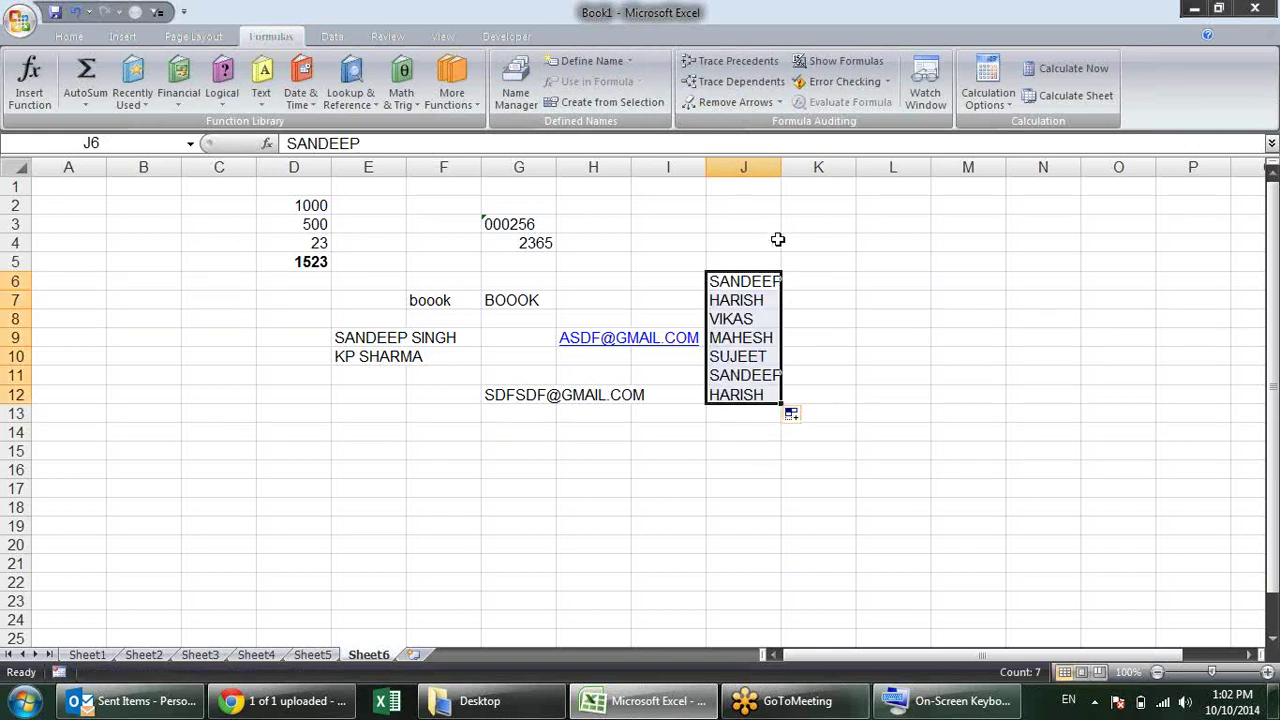
{"action": "left_click", "coordinate": [850, 258]}
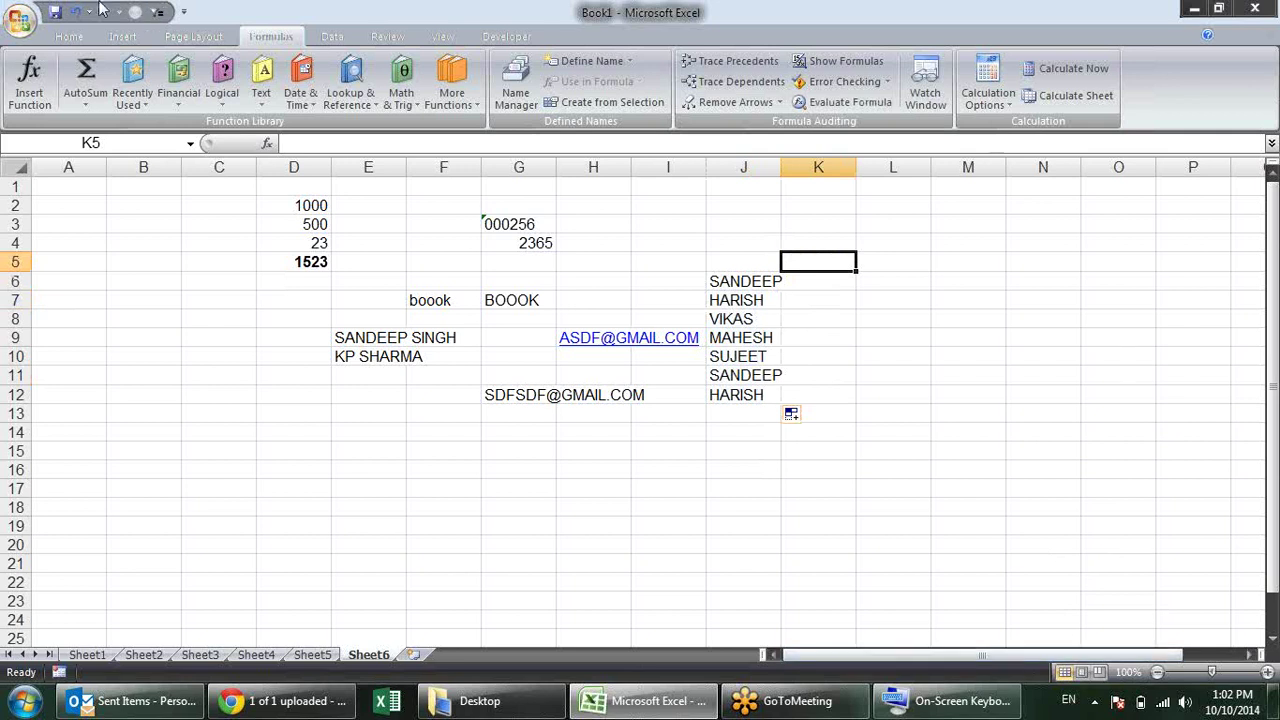
Step: Uncheck 'Enable fill handle and cell drag-and-drop' in Advanced options and apply
{"action": "left_click", "coordinate": [22, 22]}
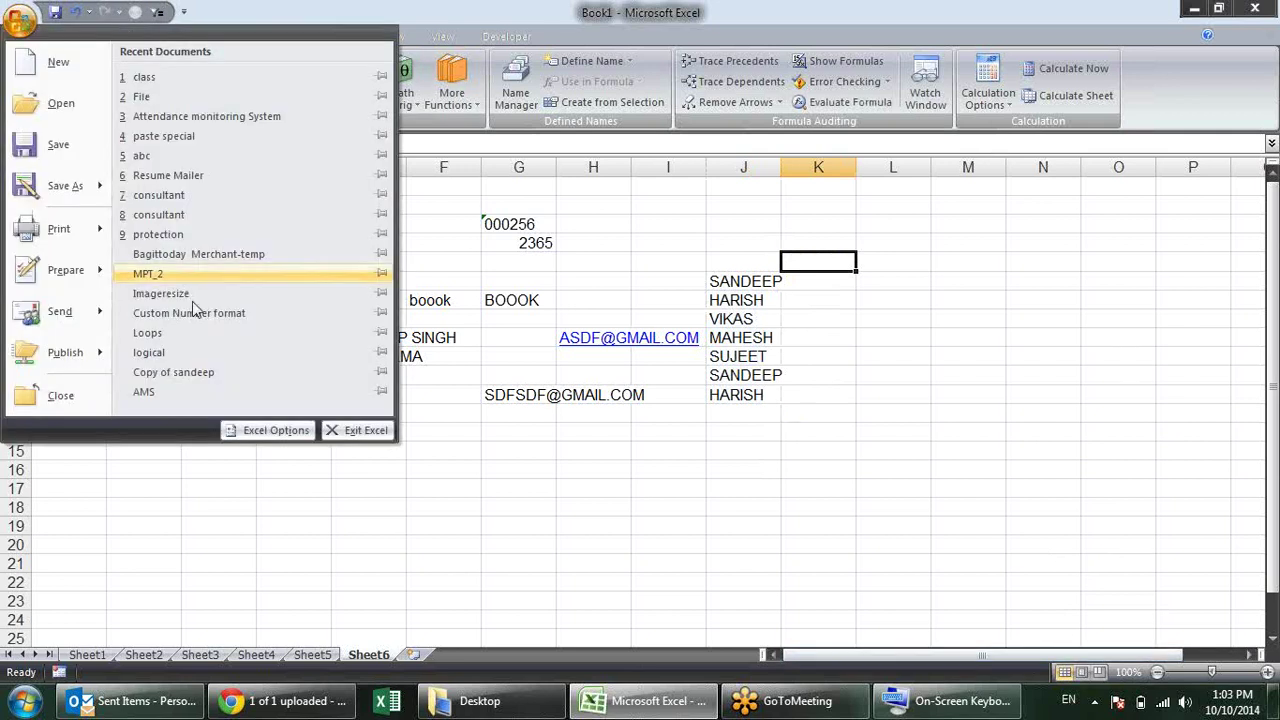
{"action": "left_click", "coordinate": [290, 432]}
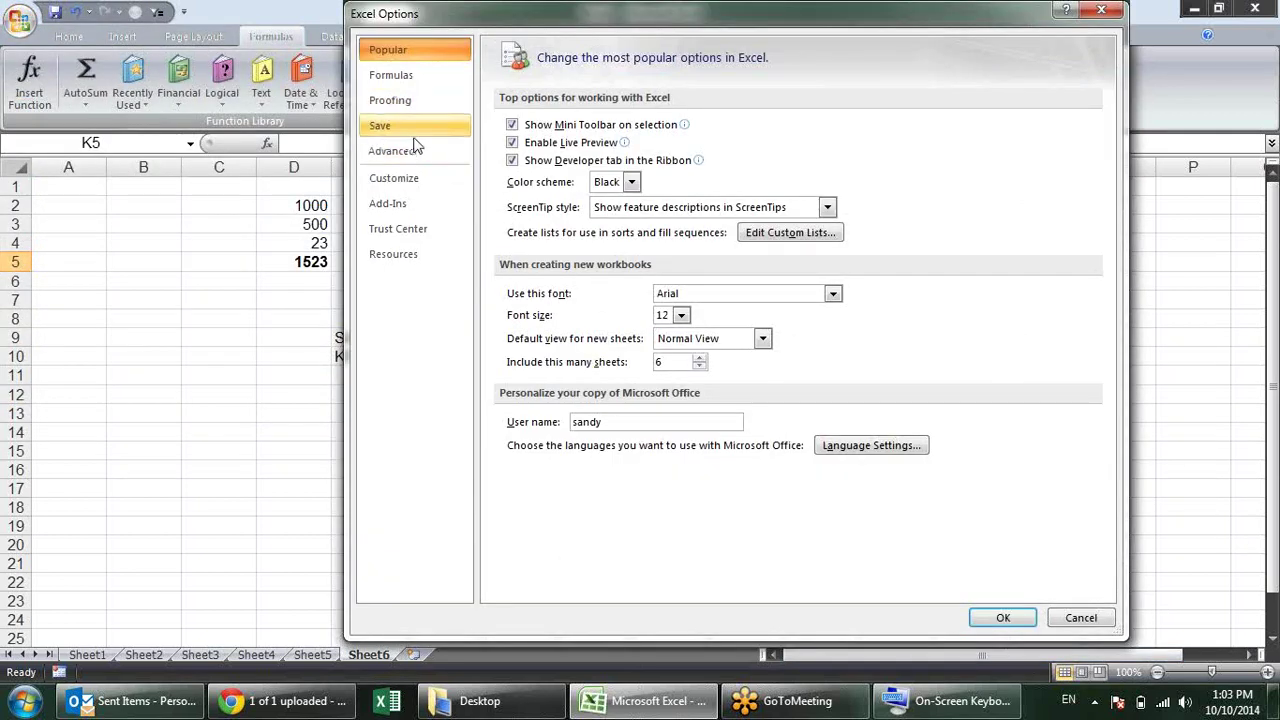
{"action": "left_click", "coordinate": [420, 153]}
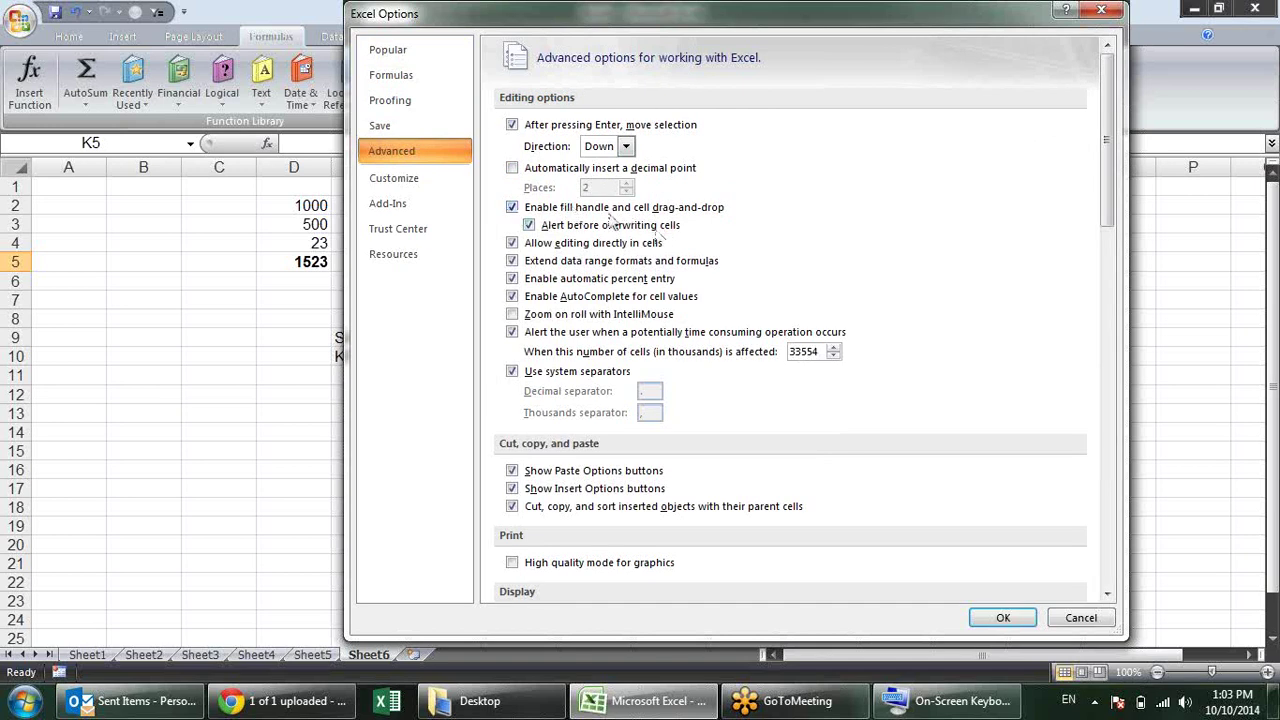
{"action": "left_click", "coordinate": [560, 210]}
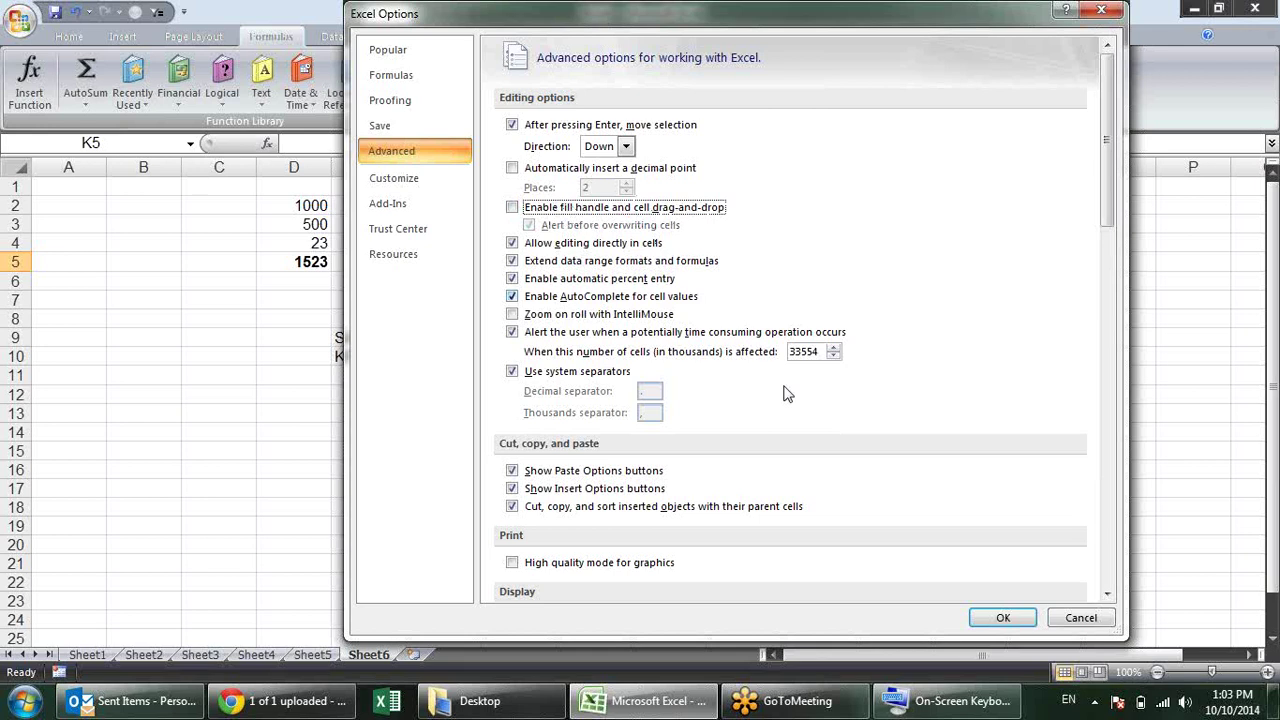
{"action": "left_click", "coordinate": [1003, 618]}
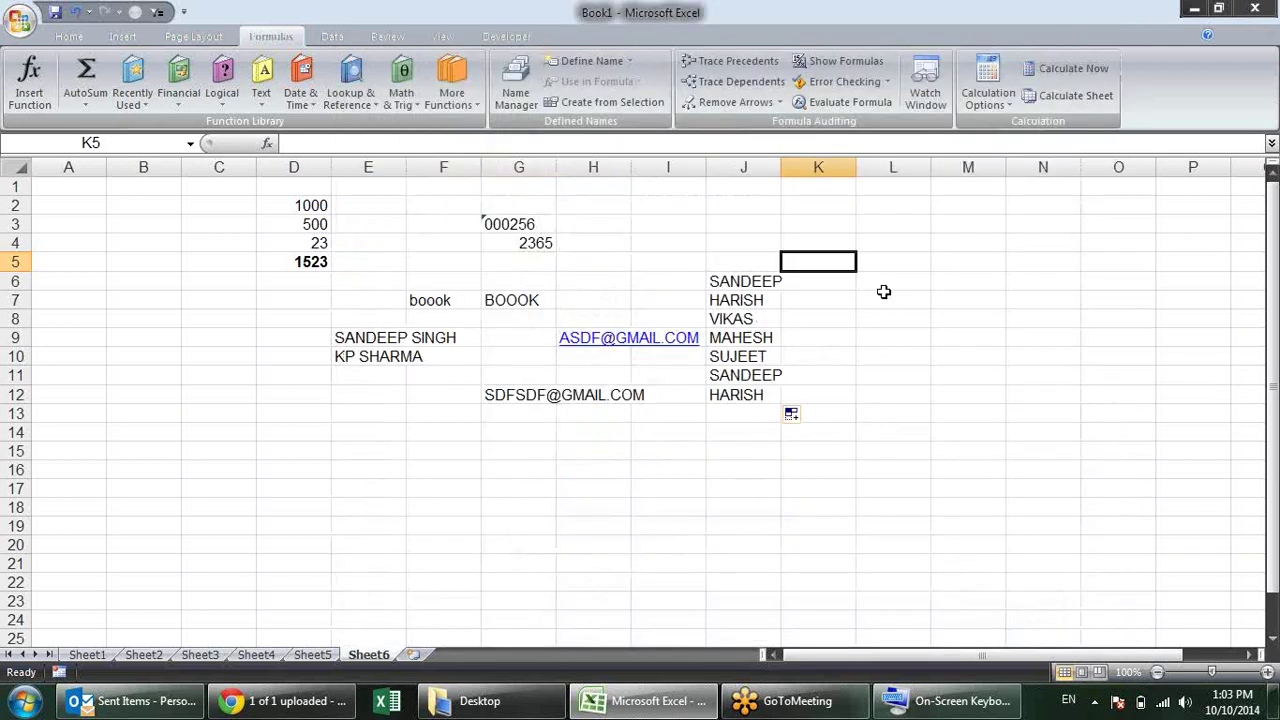
Step: Select K6:K9, L4:L7 and J6:J9 to show no fill handle is available
{"action": "left_click_drag", "start_coordinate": [848, 280], "coordinate": [830, 340]}
{"action": "left_click_drag", "start_coordinate": [889, 249], "coordinate": [894, 297]}
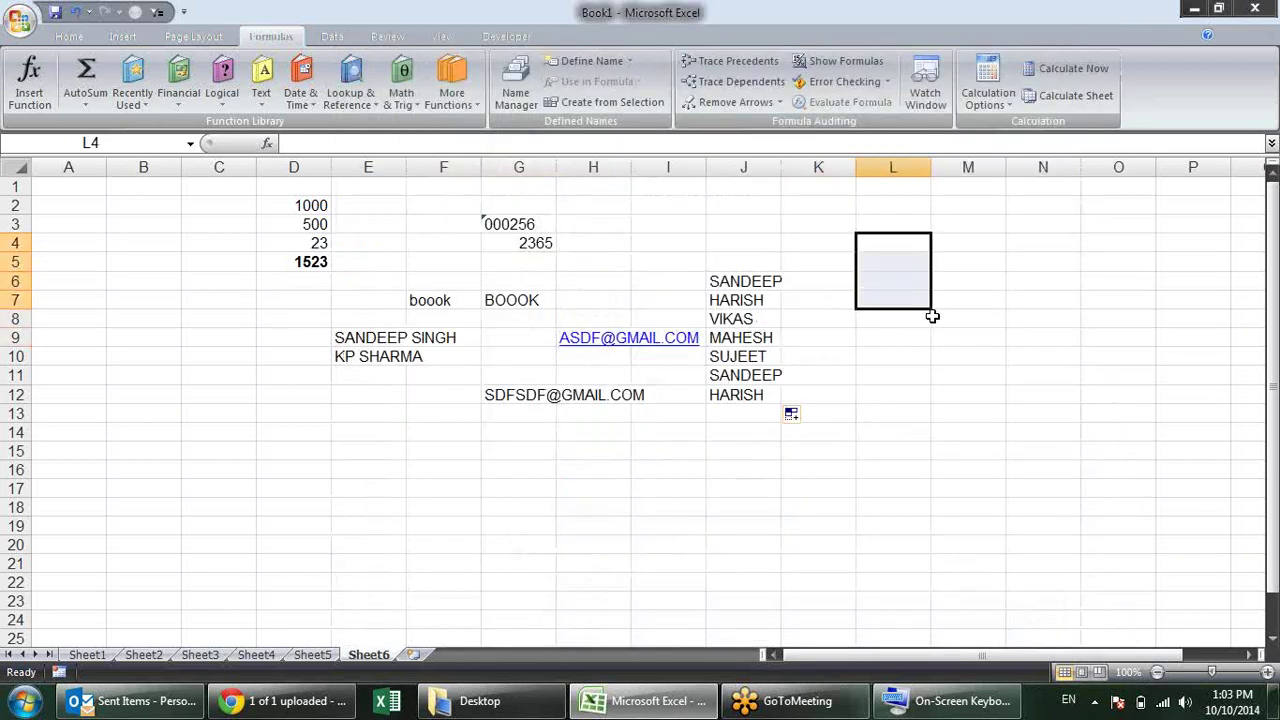
{"action": "left_click", "coordinate": [900, 323]}
{"action": "left_click", "coordinate": [738, 278]}
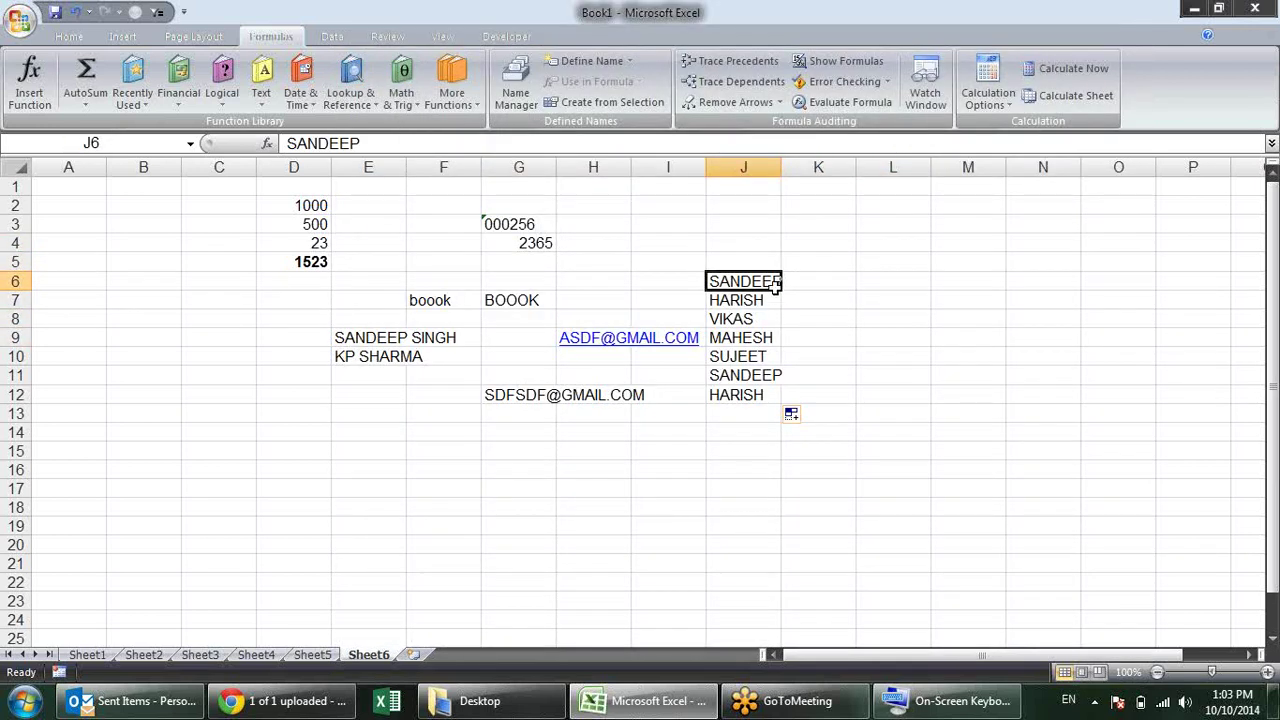
{"action": "left_click_drag", "start_coordinate": [771, 282], "coordinate": [774, 337]}
{"action": "left_click", "coordinate": [838, 251]}
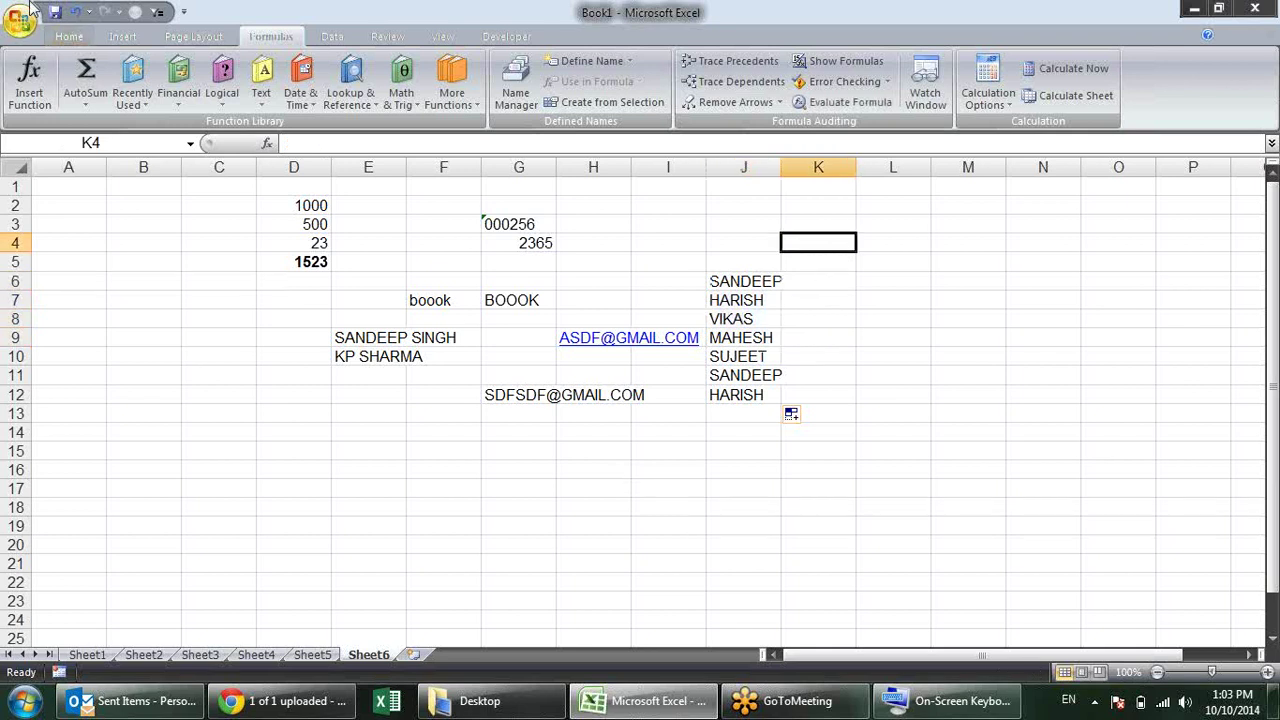
Step: Re-check 'Enable fill handle and cell drag-and-drop', keep the after-Enter direction as Down, and apply
{"action": "left_click", "coordinate": [20, 20]}
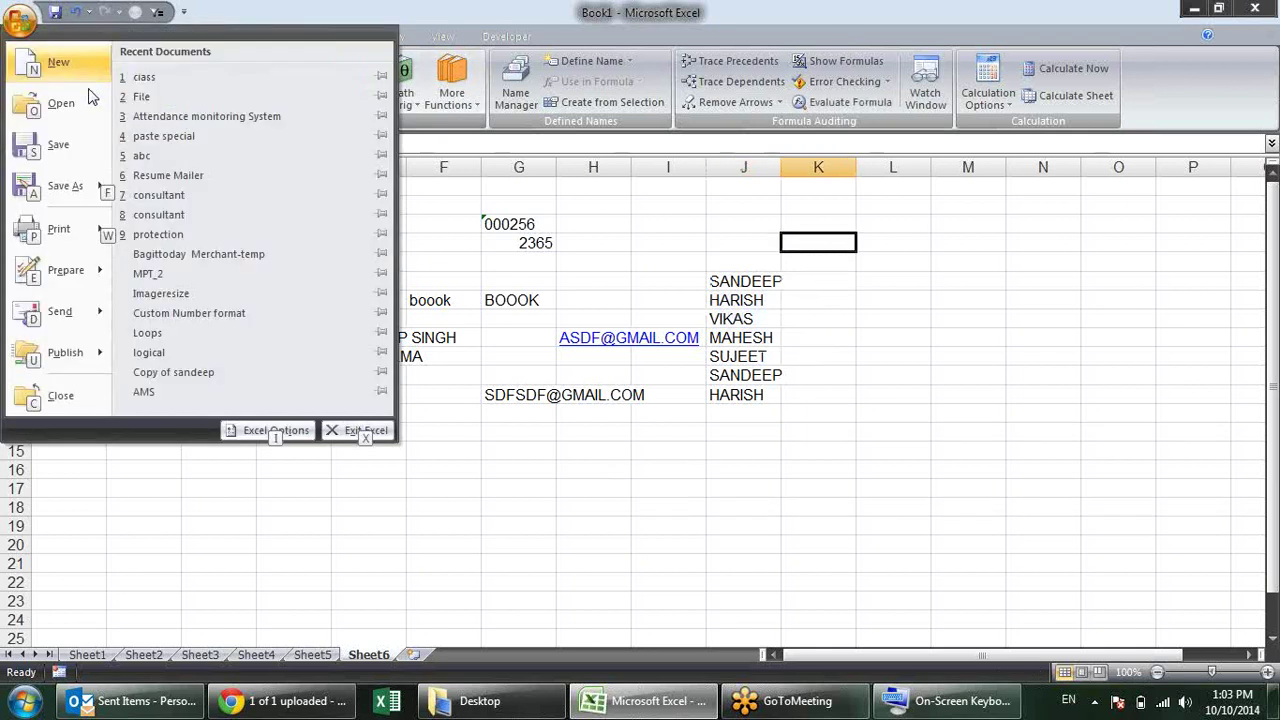
{"action": "left_click", "coordinate": [274, 509]}
{"action": "left_click", "coordinate": [410, 151]}
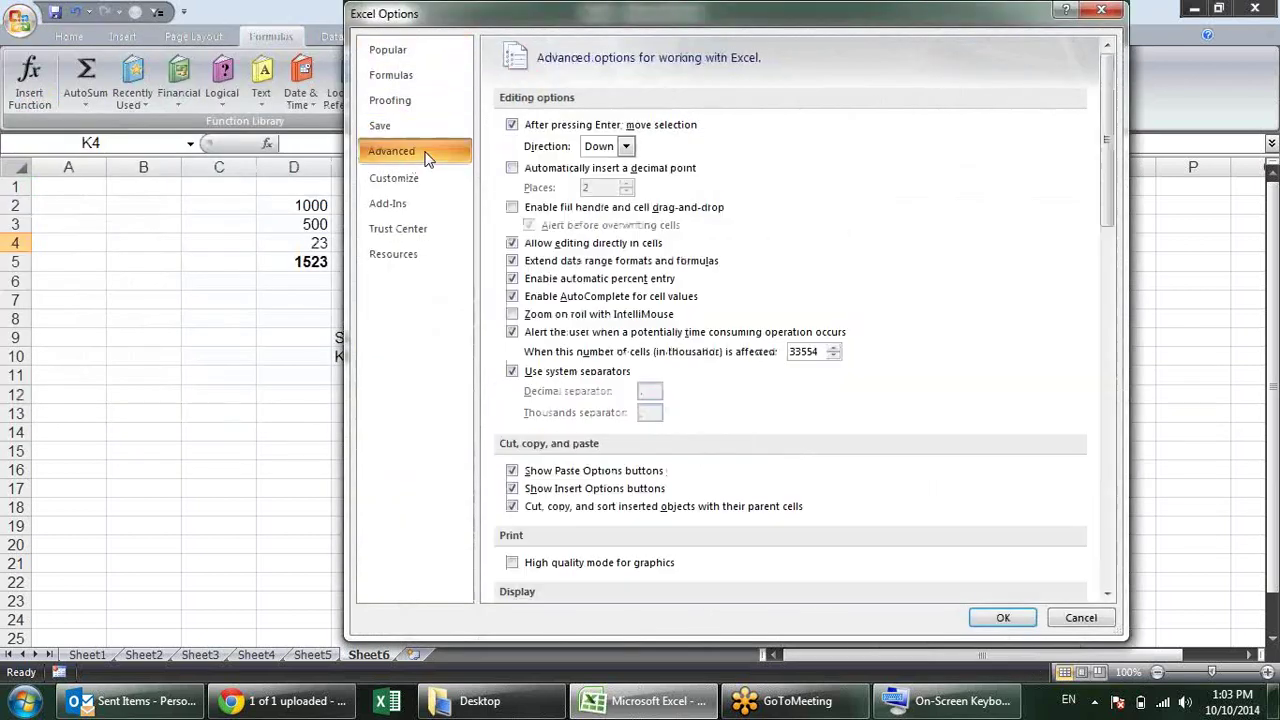
{"action": "left_click", "coordinate": [511, 208]}
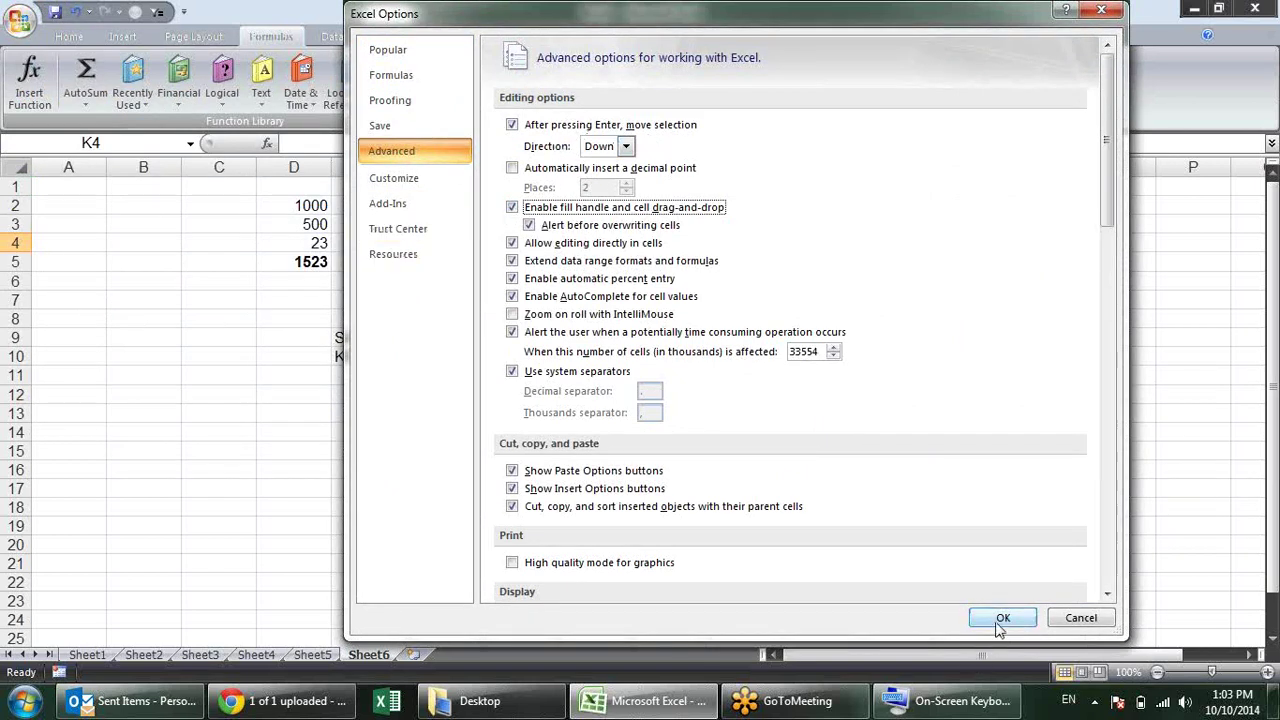
{"action": "left_click", "coordinate": [626, 146]}
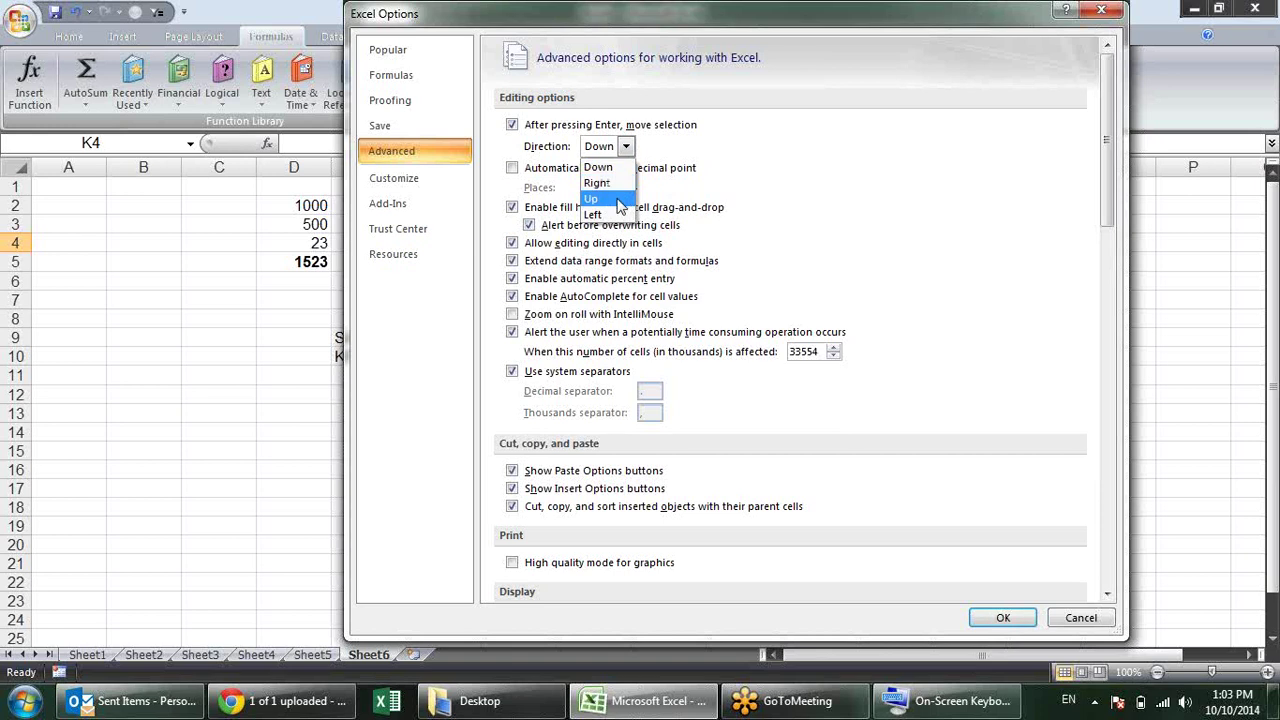
{"action": "left_click", "coordinate": [695, 160]}
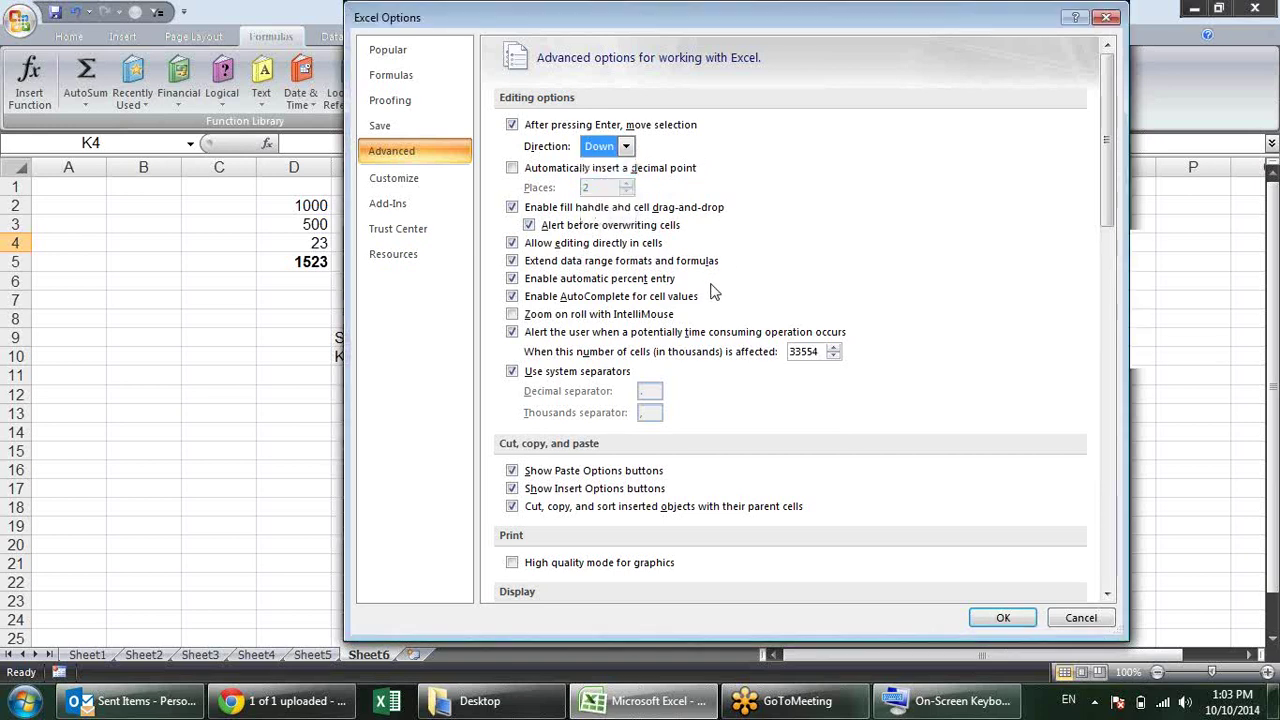
{"action": "left_click", "coordinate": [997, 615]}
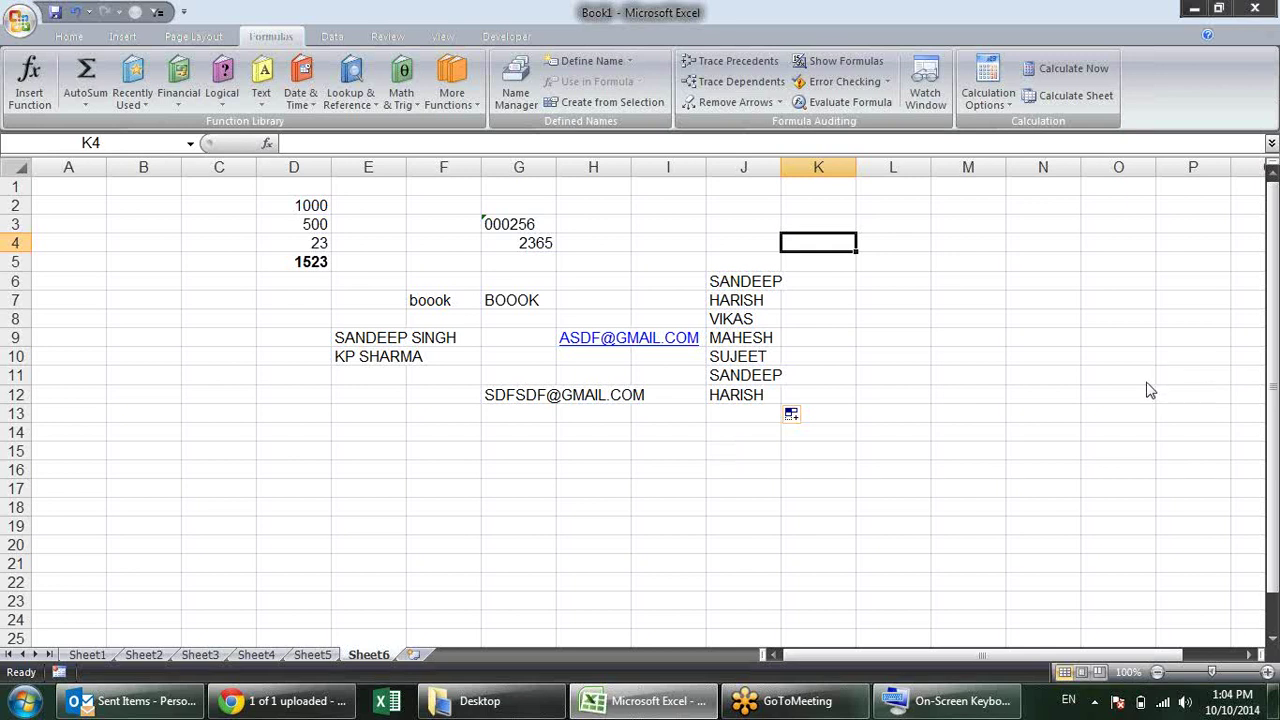
{"action": "left_click", "coordinate": [423, 467]}
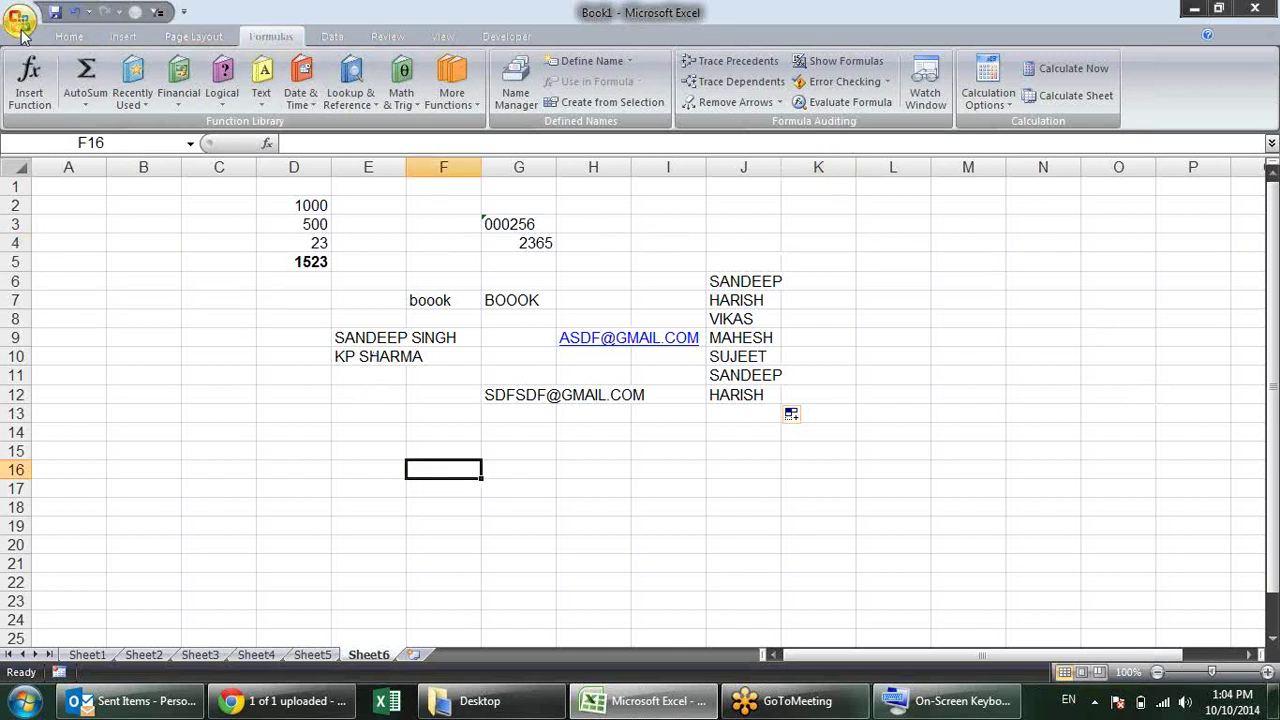
Step: Review the Advanced page of Excel Options and cancel without changes
{"action": "left_click", "coordinate": [20, 20]}
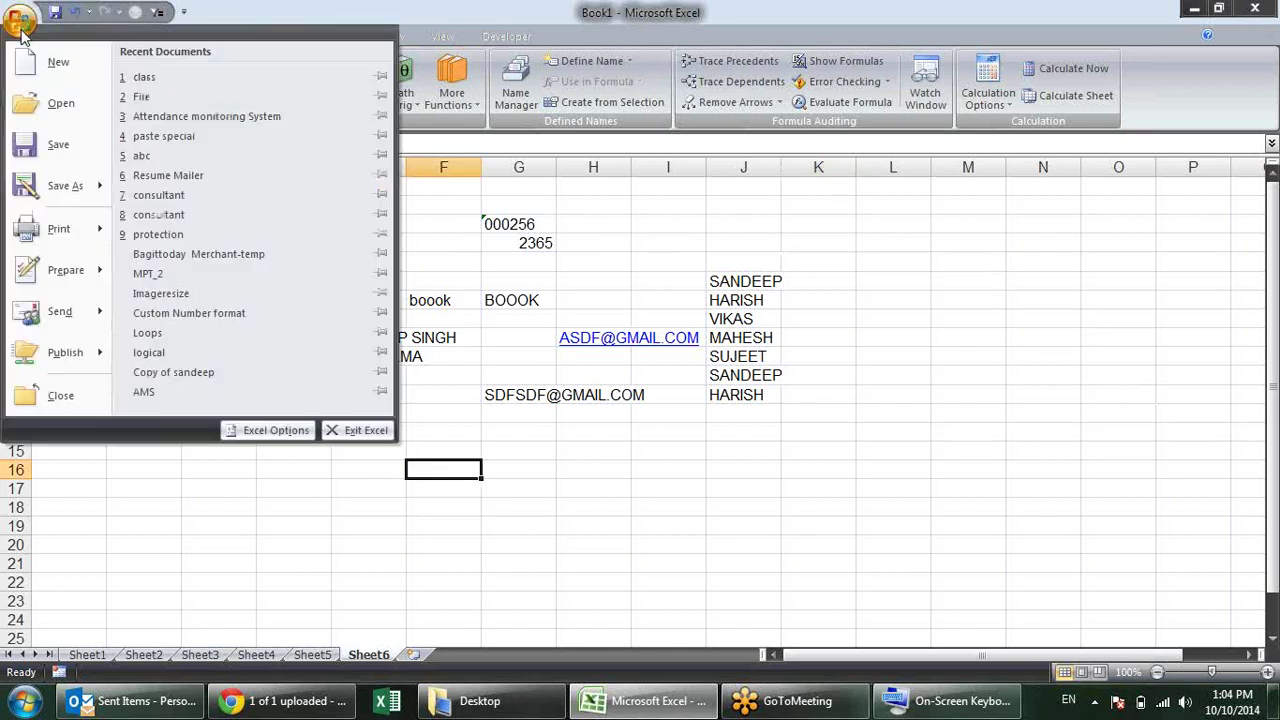
{"action": "left_click", "coordinate": [254, 430]}
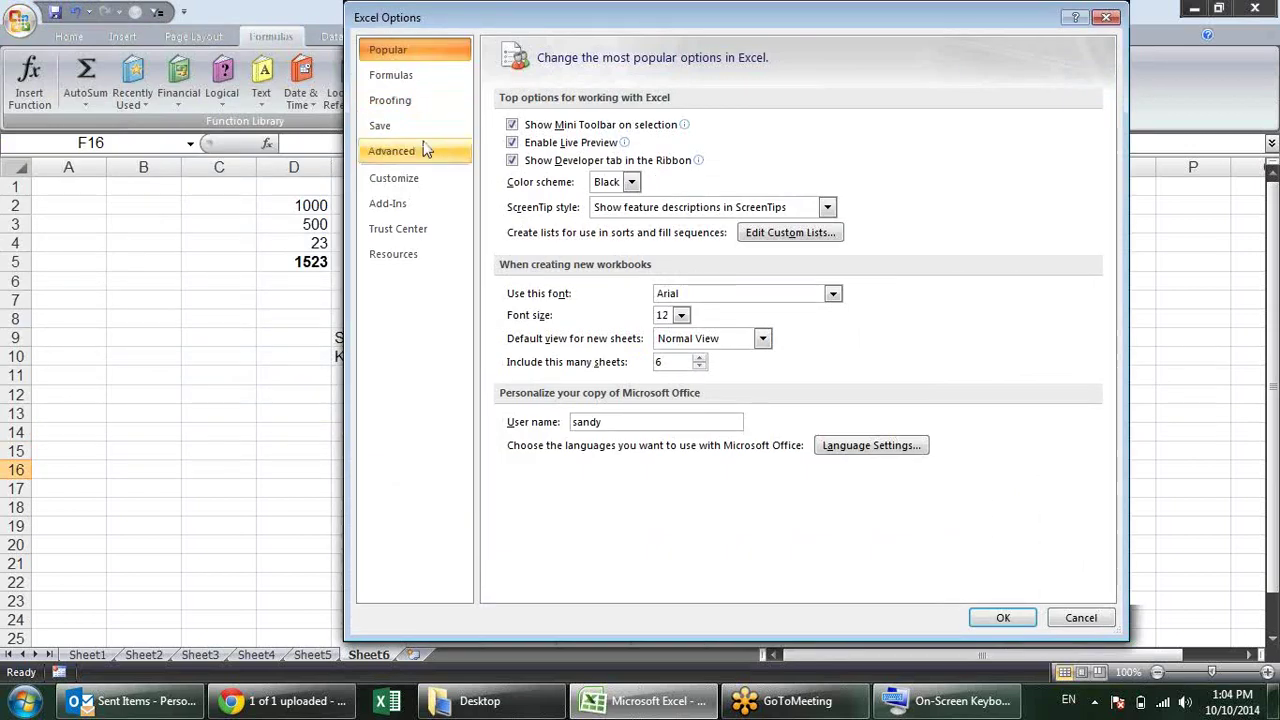
{"action": "left_click", "coordinate": [424, 147]}
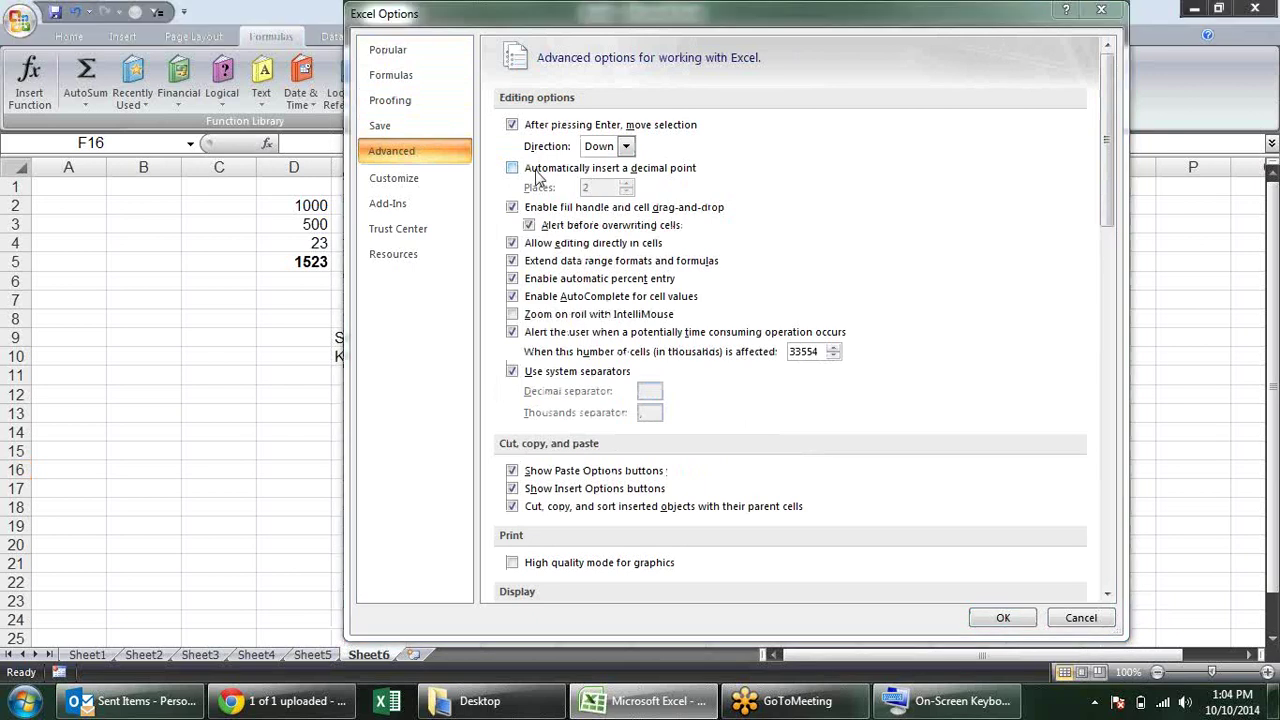
{"action": "left_click", "coordinate": [1085, 627]}
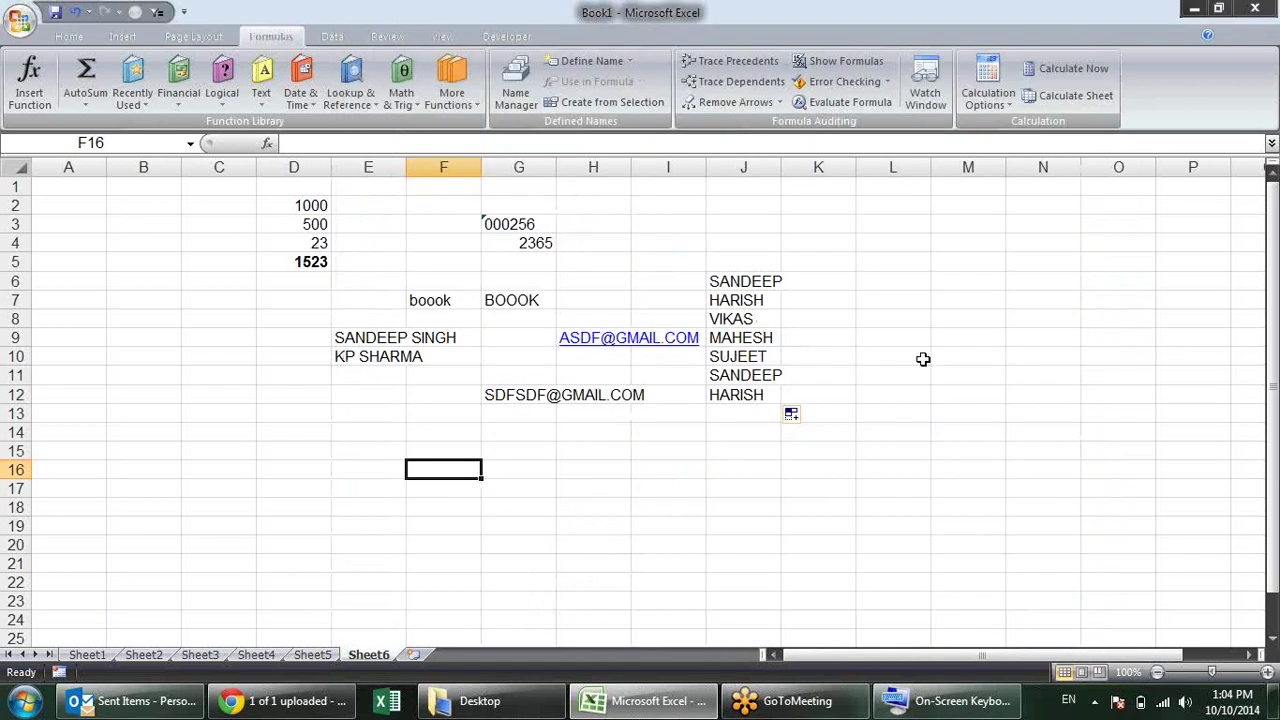
Step: Enter 12.36 in L4 and 32.56 in L5
{"action": "left_click", "coordinate": [927, 251]}
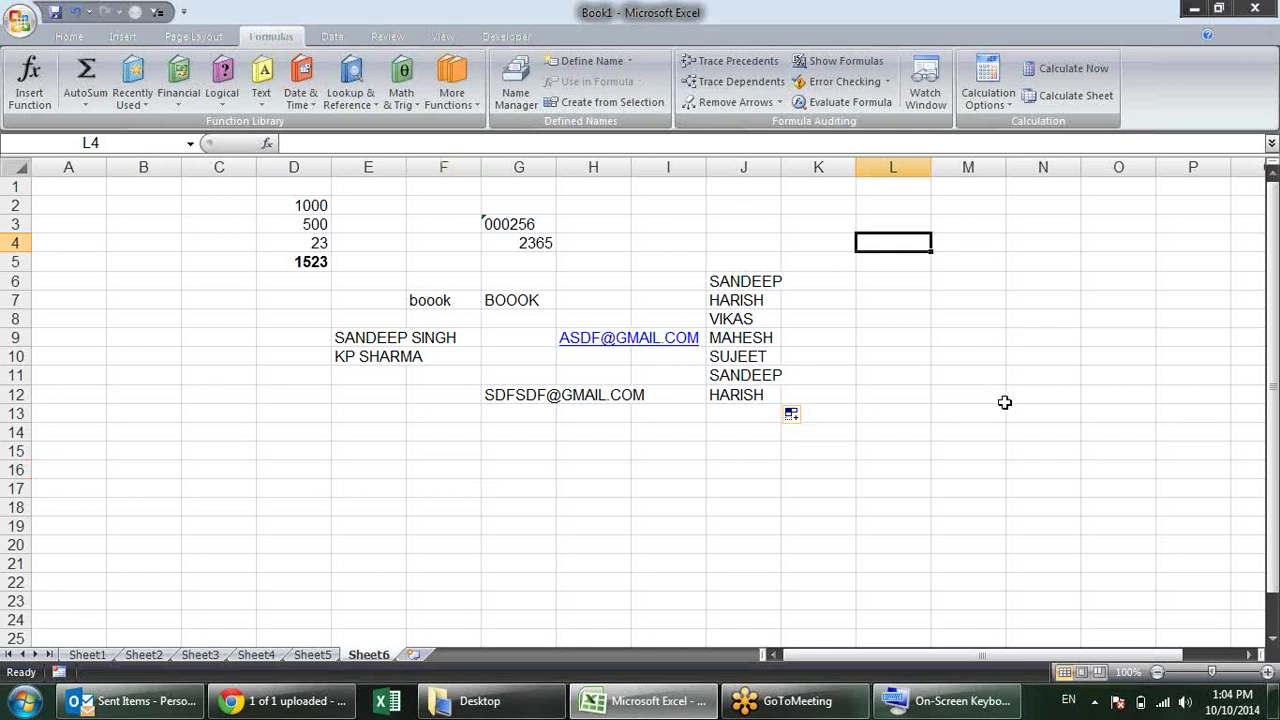
{"action": "type", "text": "12.36"}
{"action": "key", "text": "Return"}
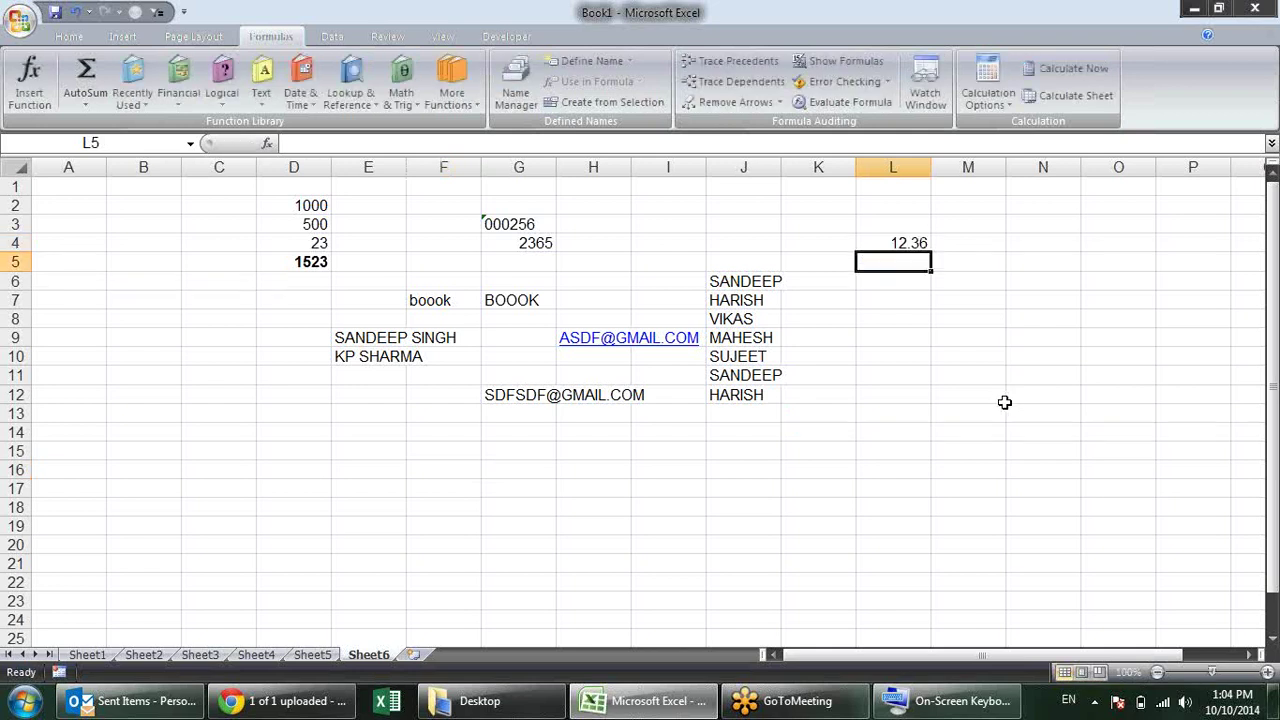
{"action": "type", "text": "32."}
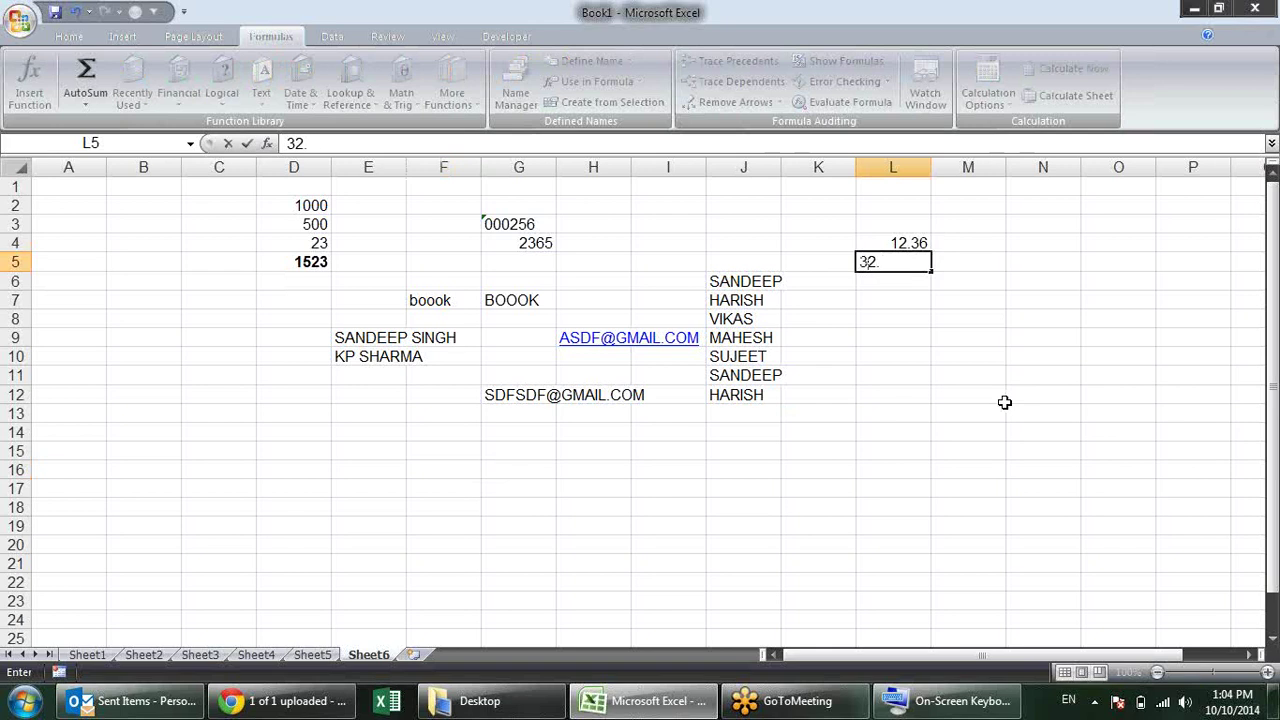
{"action": "type", "text": "56"}
{"action": "key", "text": "Return"}
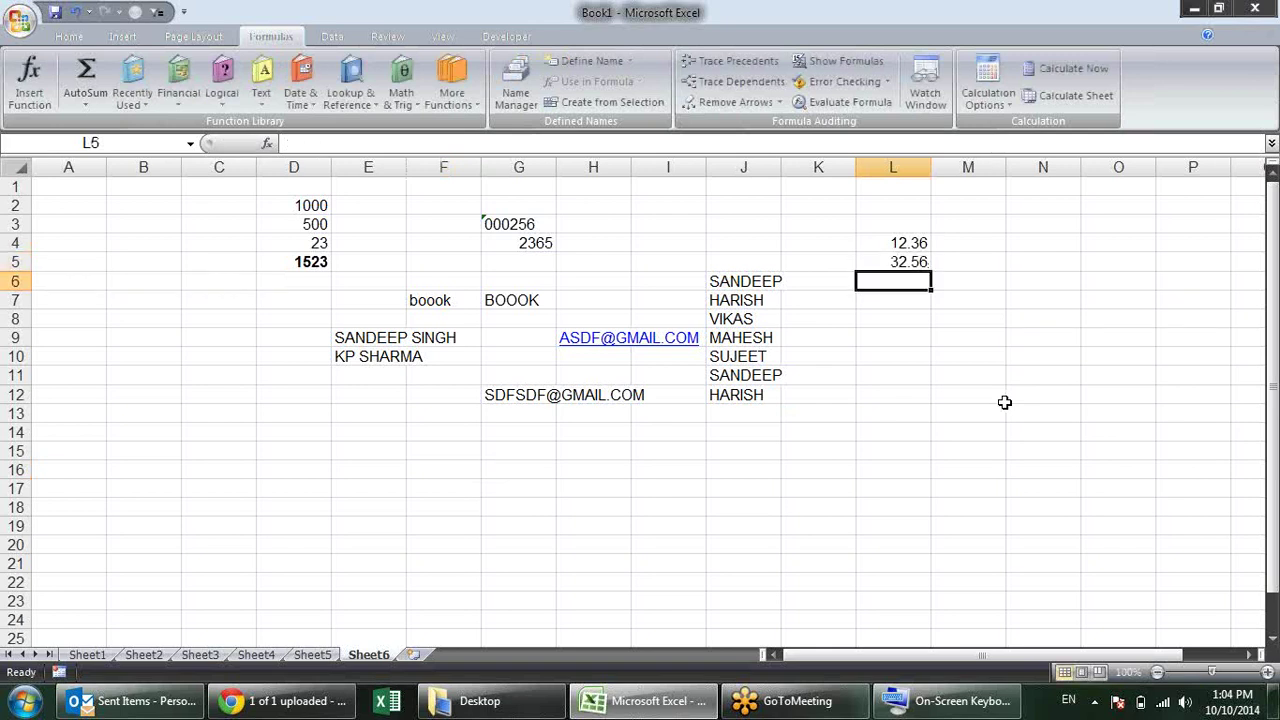
{"action": "key", "text": "Left"}
{"action": "key", "text": "Left"}
{"action": "key", "text": "Left"}
{"action": "key", "text": "Left"}
{"action": "key", "text": "Left"}
{"action": "key", "text": "Left"}
{"action": "key", "text": "Left"}
{"action": "key", "text": "Left"}
{"action": "key", "text": "Left"}
{"action": "key", "text": "Left"}
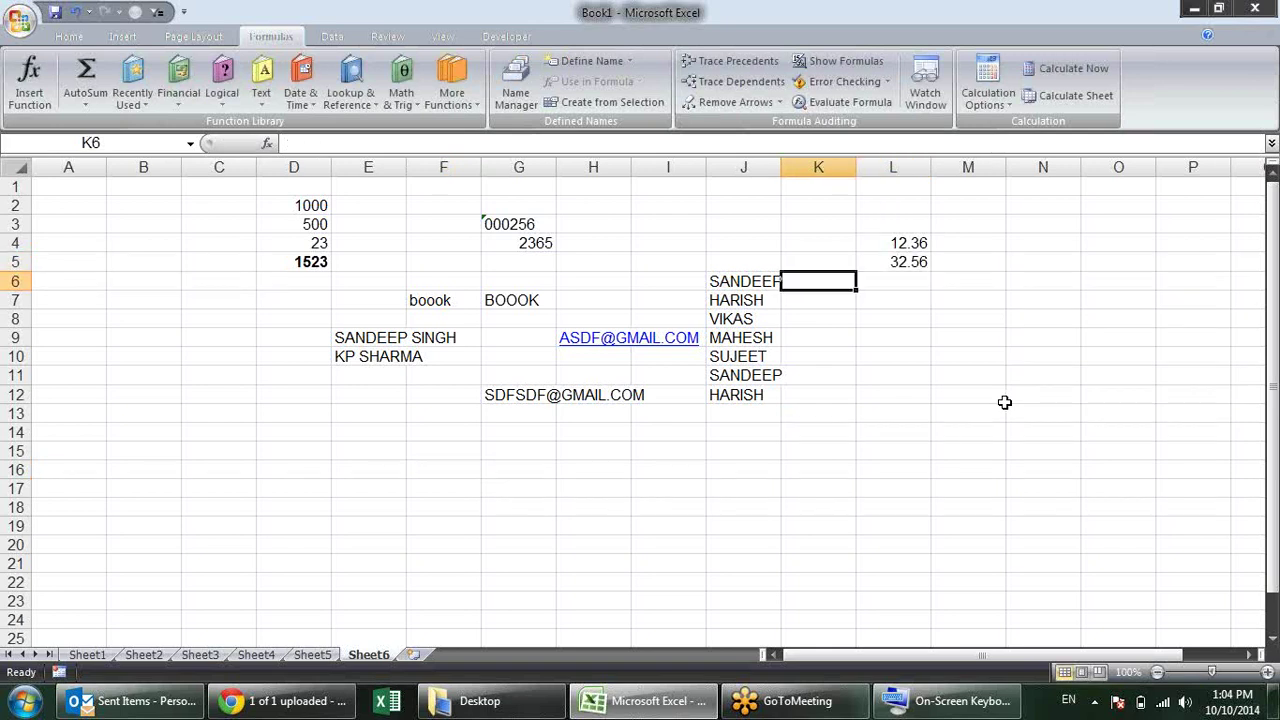
{"action": "key", "text": "Down"}
{"action": "key", "text": "Down"}
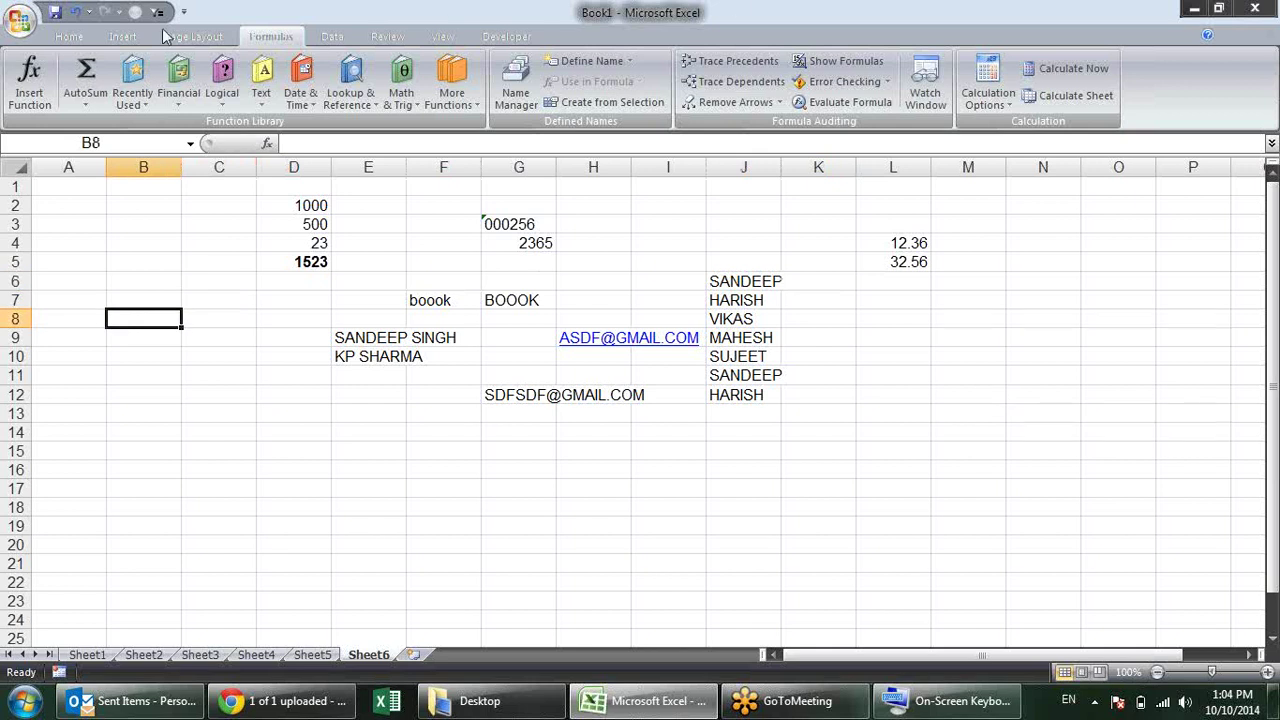
{"action": "left_click", "coordinate": [20, 20]}
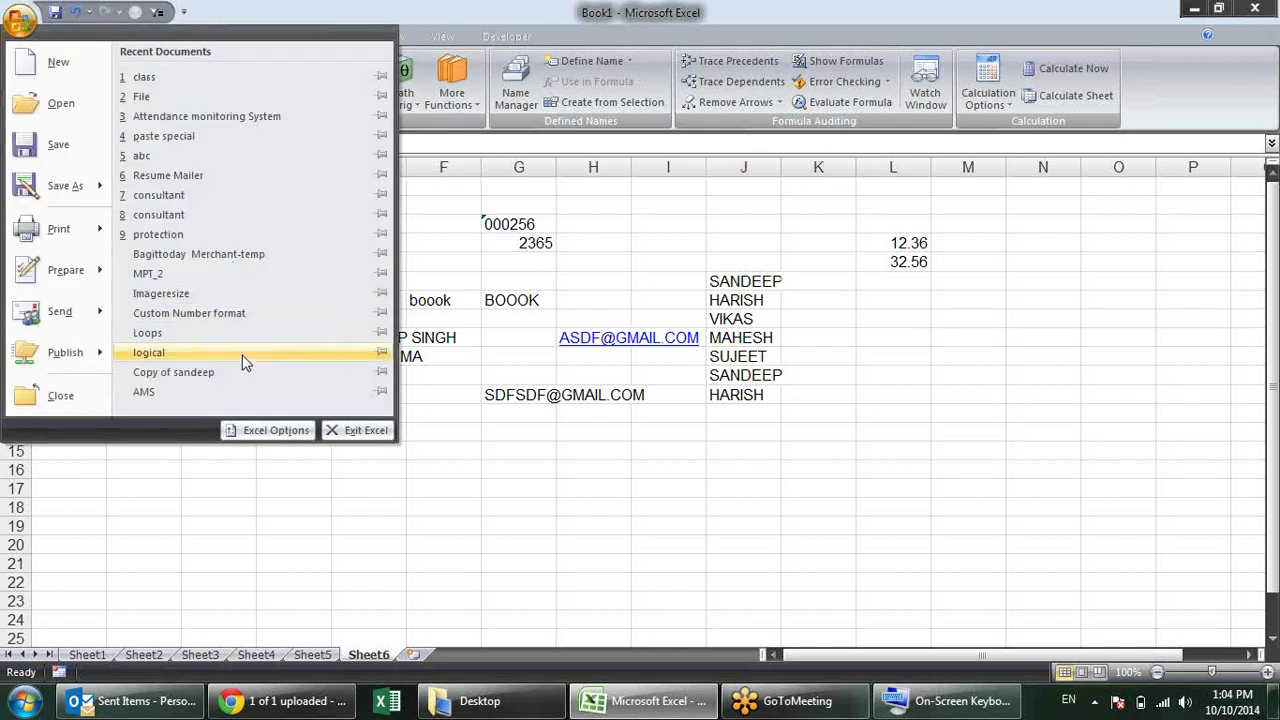
{"action": "left_click", "coordinate": [265, 432]}
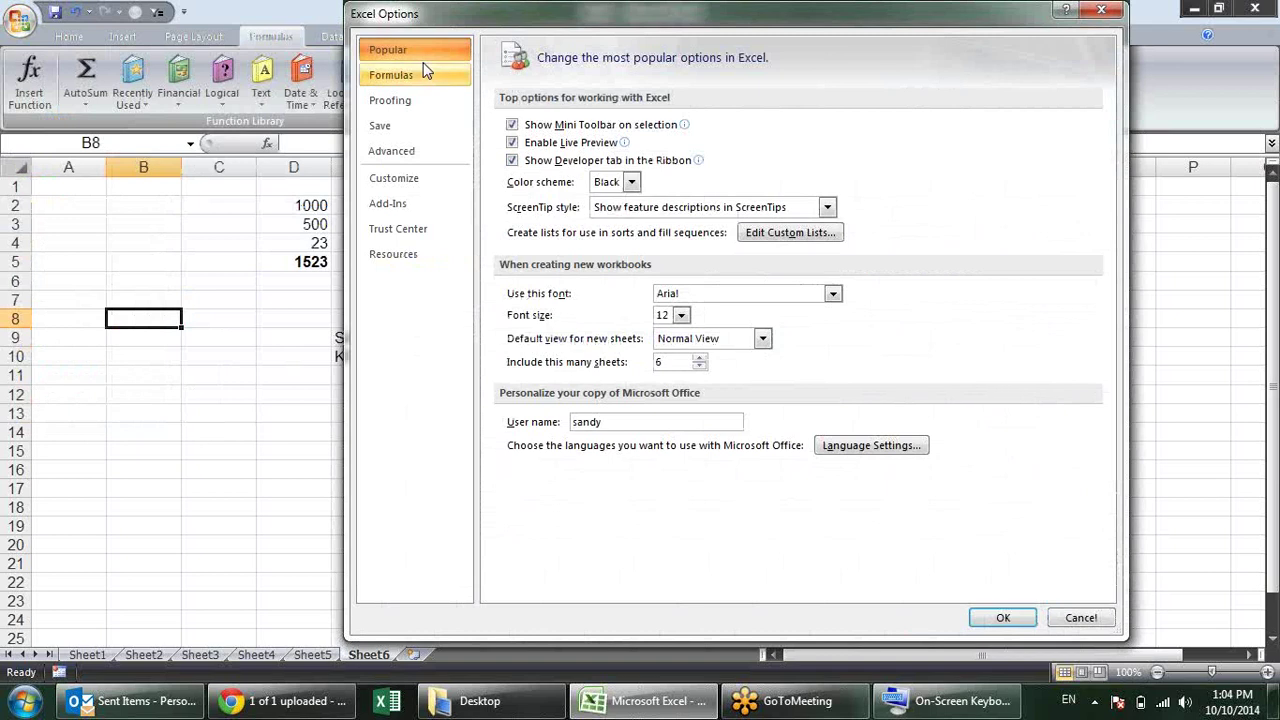
{"action": "left_click", "coordinate": [433, 155]}
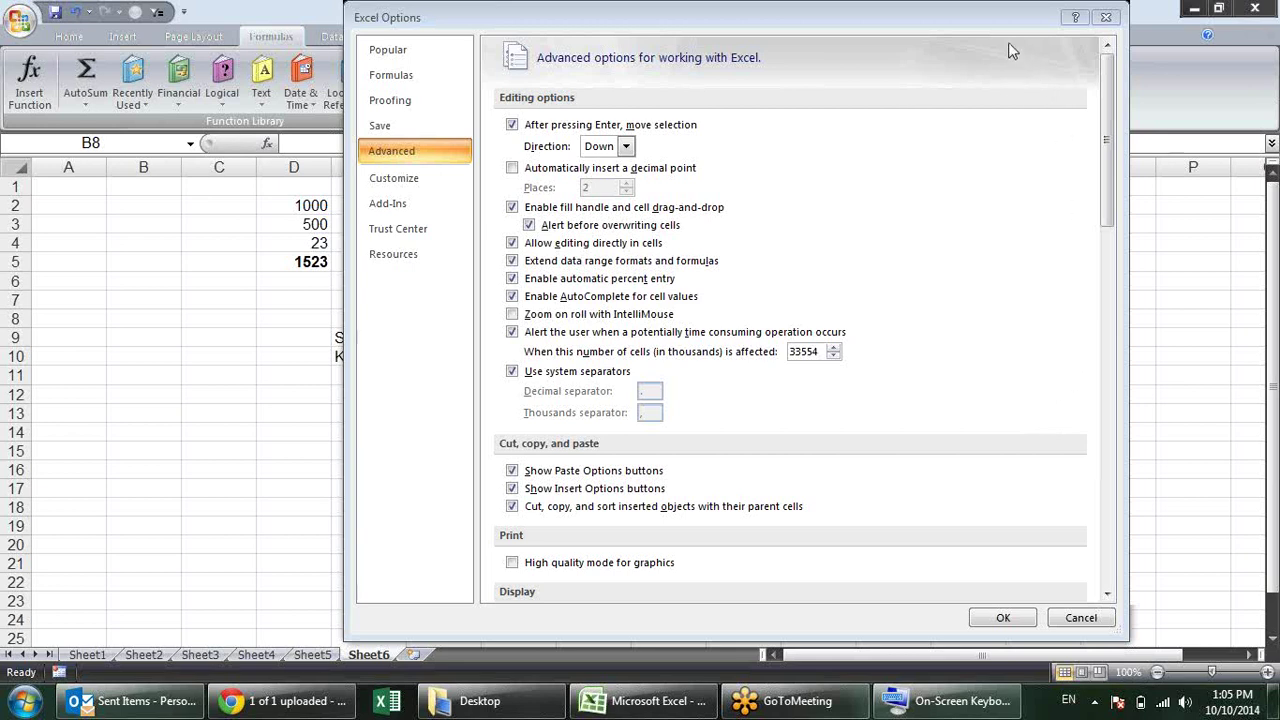
{"action": "left_click", "coordinate": [1105, 17]}
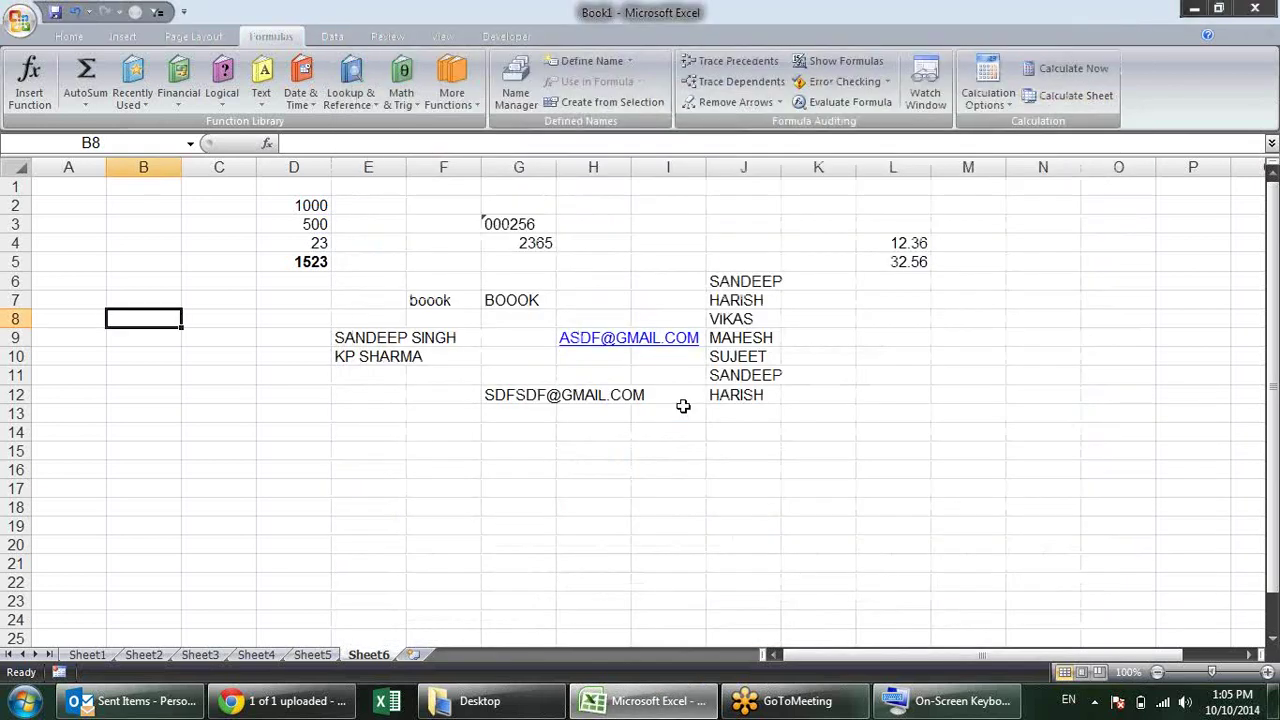
Step: Select cells K13, H14, L5, L9 and C8, briefly opening and dismissing the Office menu
{"action": "left_click", "coordinate": [830, 412]}
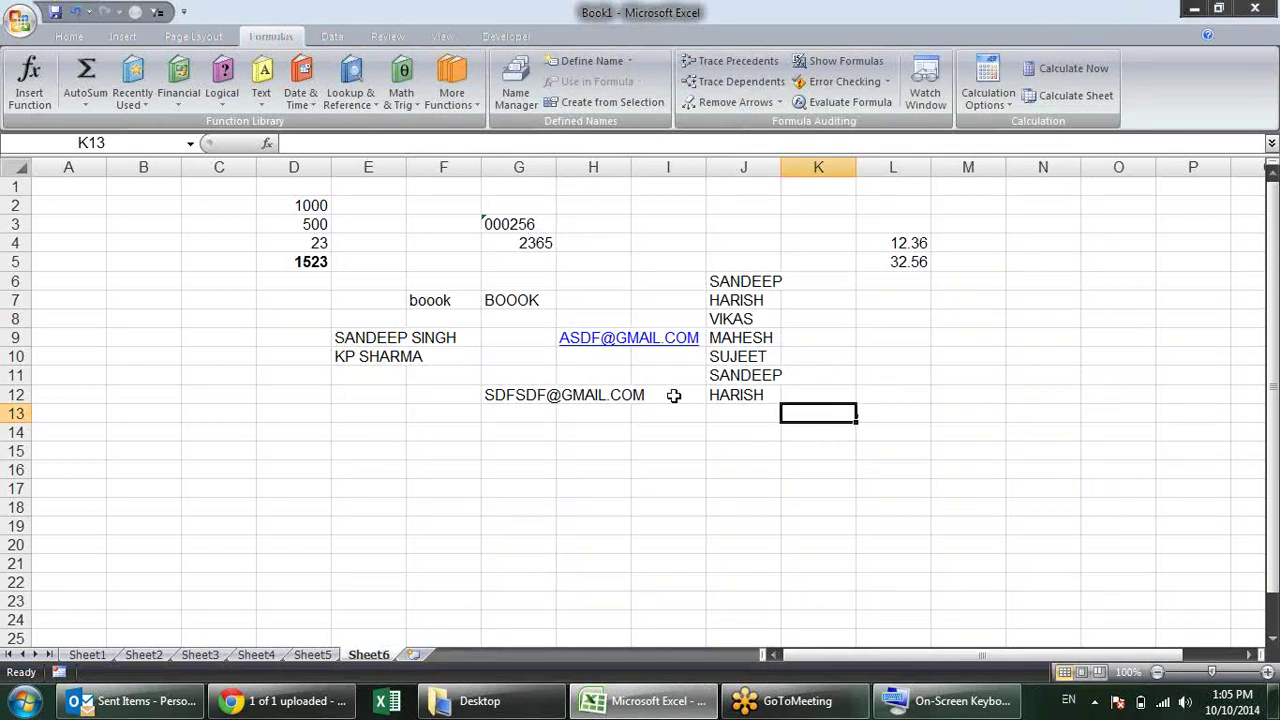
{"action": "left_click", "coordinate": [583, 433]}
{"action": "left_click", "coordinate": [20, 20]}
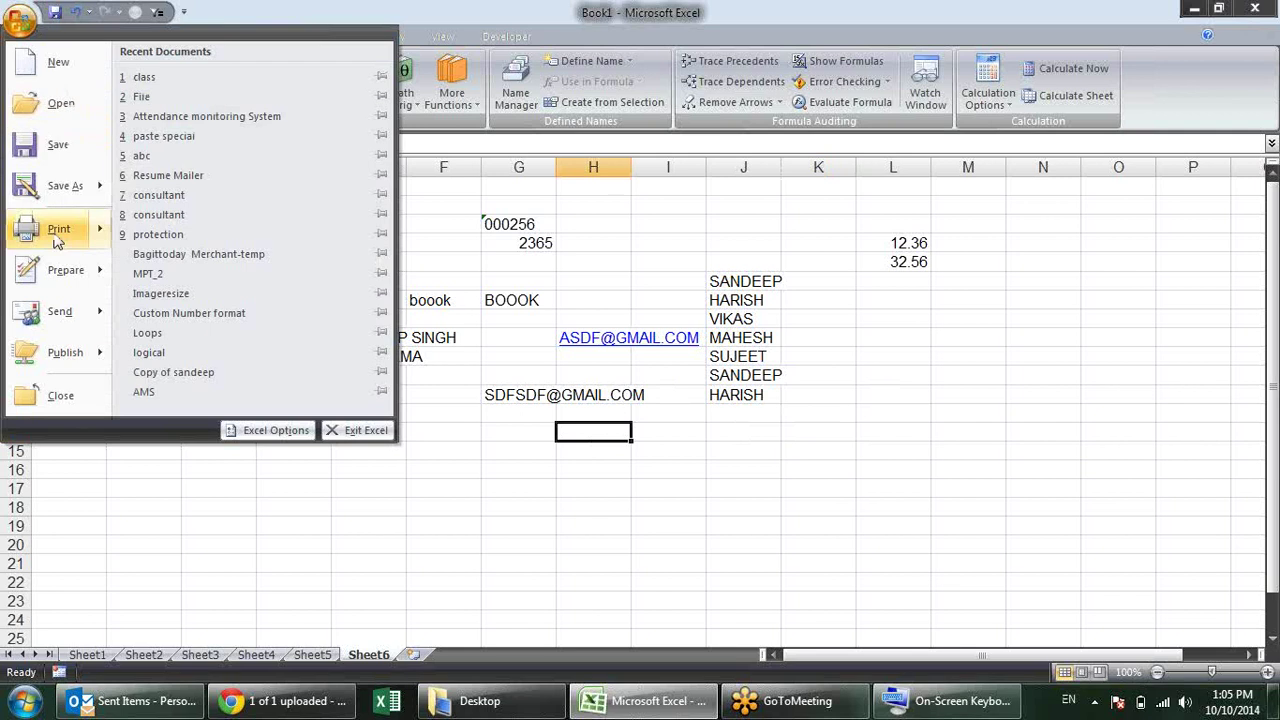
{"action": "left_click", "coordinate": [1079, 350]}
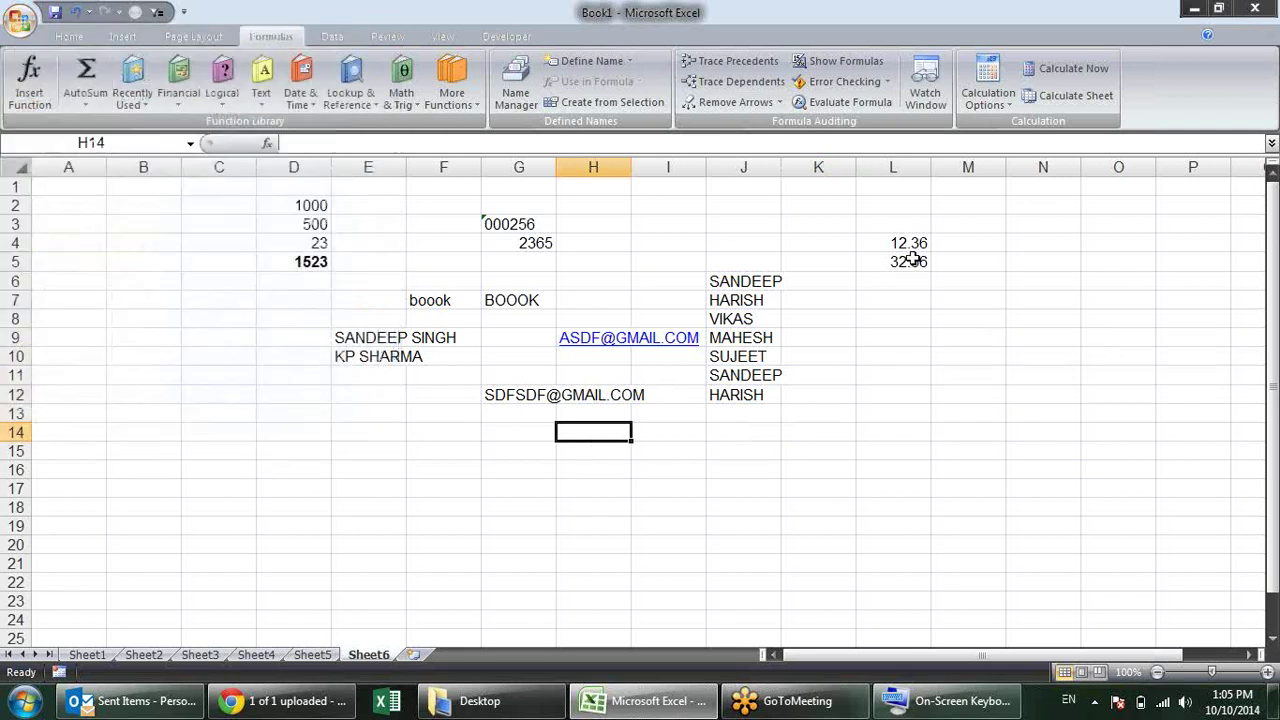
{"action": "left_click", "coordinate": [920, 262]}
{"action": "left_click", "coordinate": [901, 344]}
{"action": "left_click", "coordinate": [224, 318]}
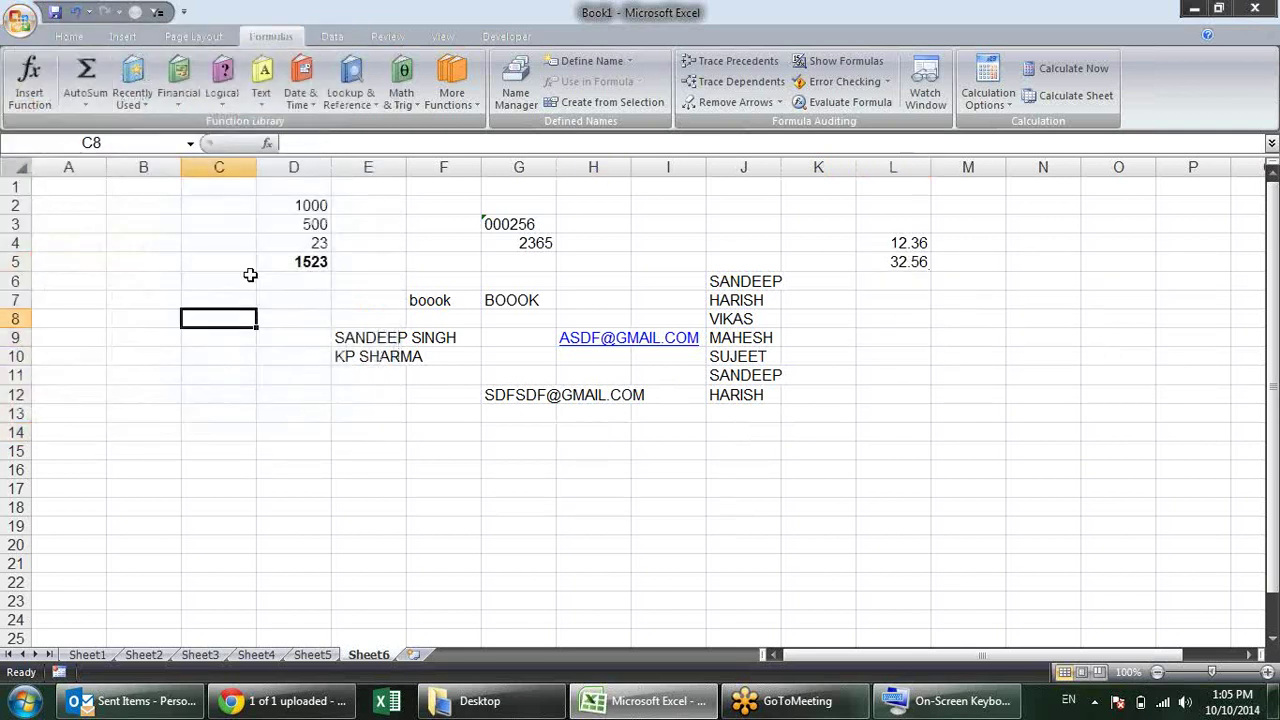
Step: Turn on automatic decimal point insertion and enter 1002 in C4, which shows 10.02
{"action": "left_click", "coordinate": [20, 20]}
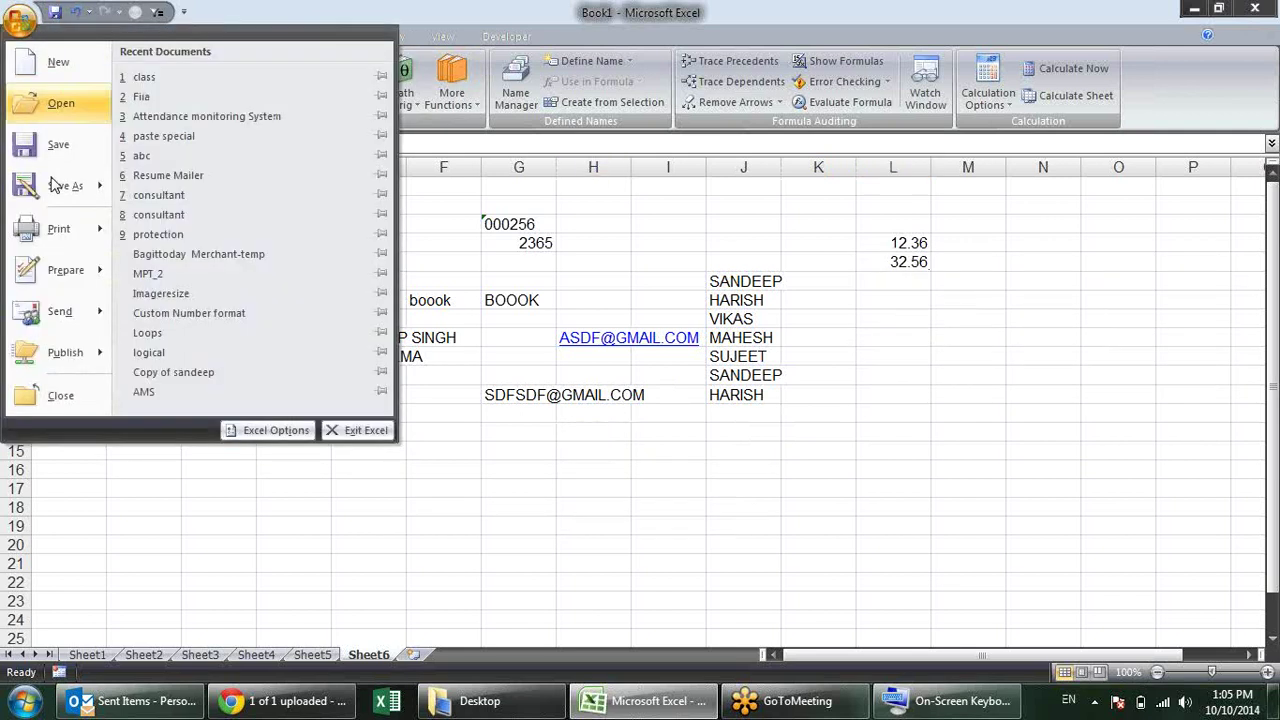
{"action": "left_click", "coordinate": [268, 432]}
{"action": "left_click", "coordinate": [405, 101]}
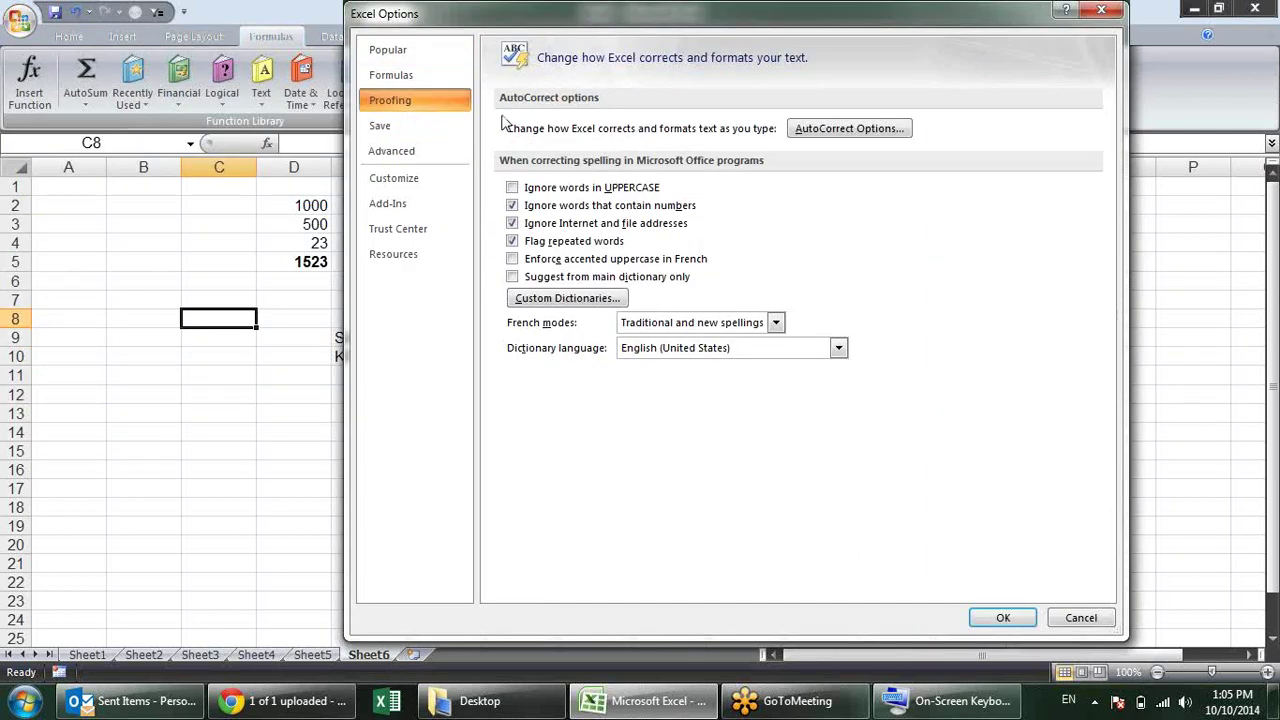
{"action": "left_click", "coordinate": [427, 150]}
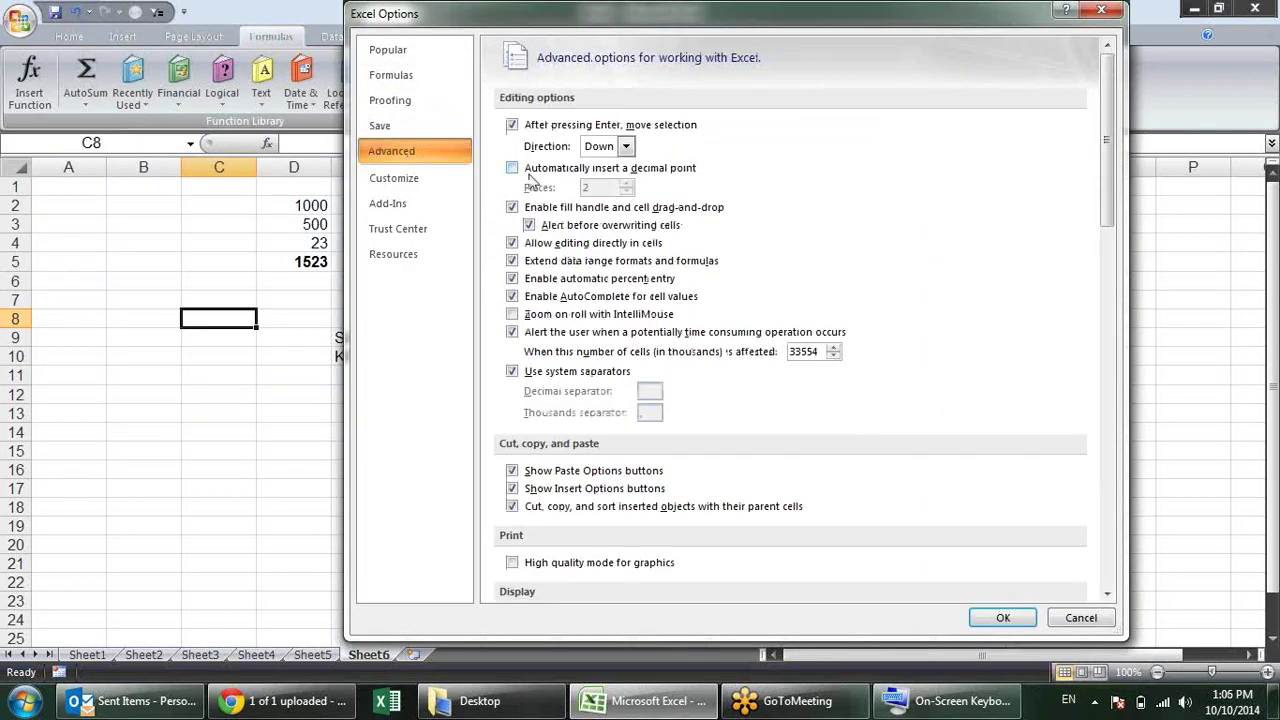
{"action": "left_click", "coordinate": [531, 170]}
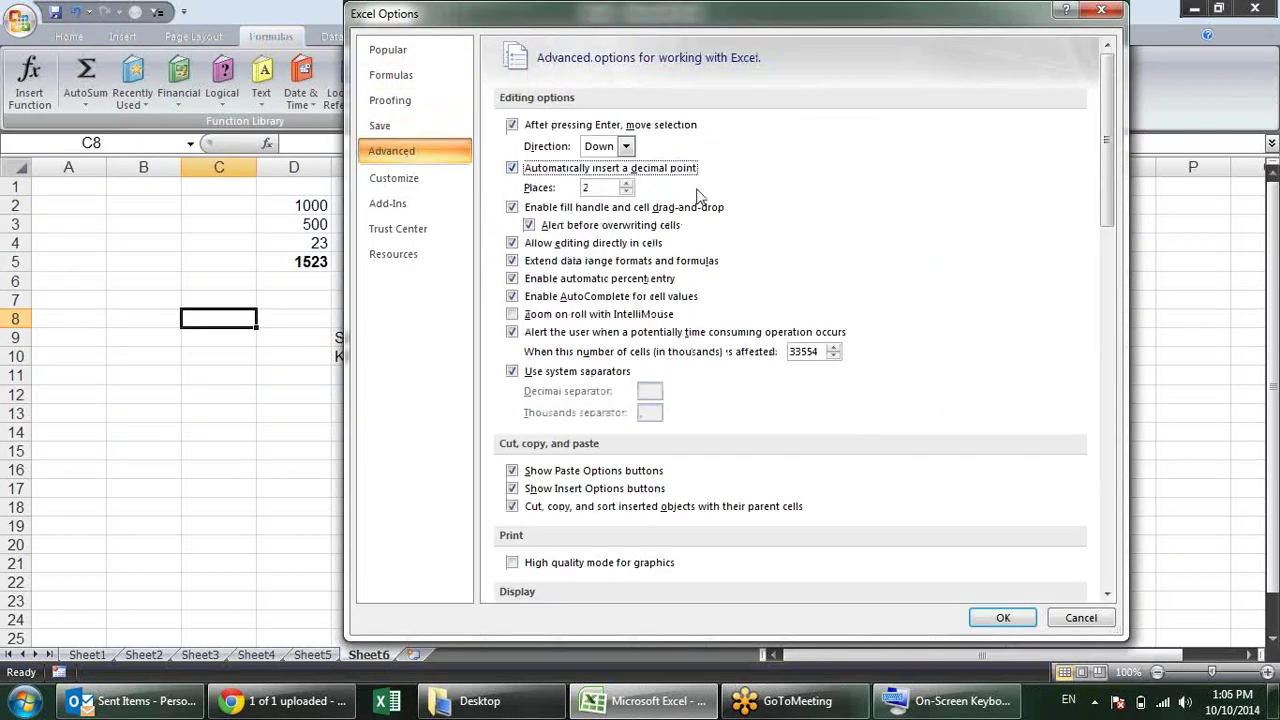
{"action": "left_click", "coordinate": [1003, 617]}
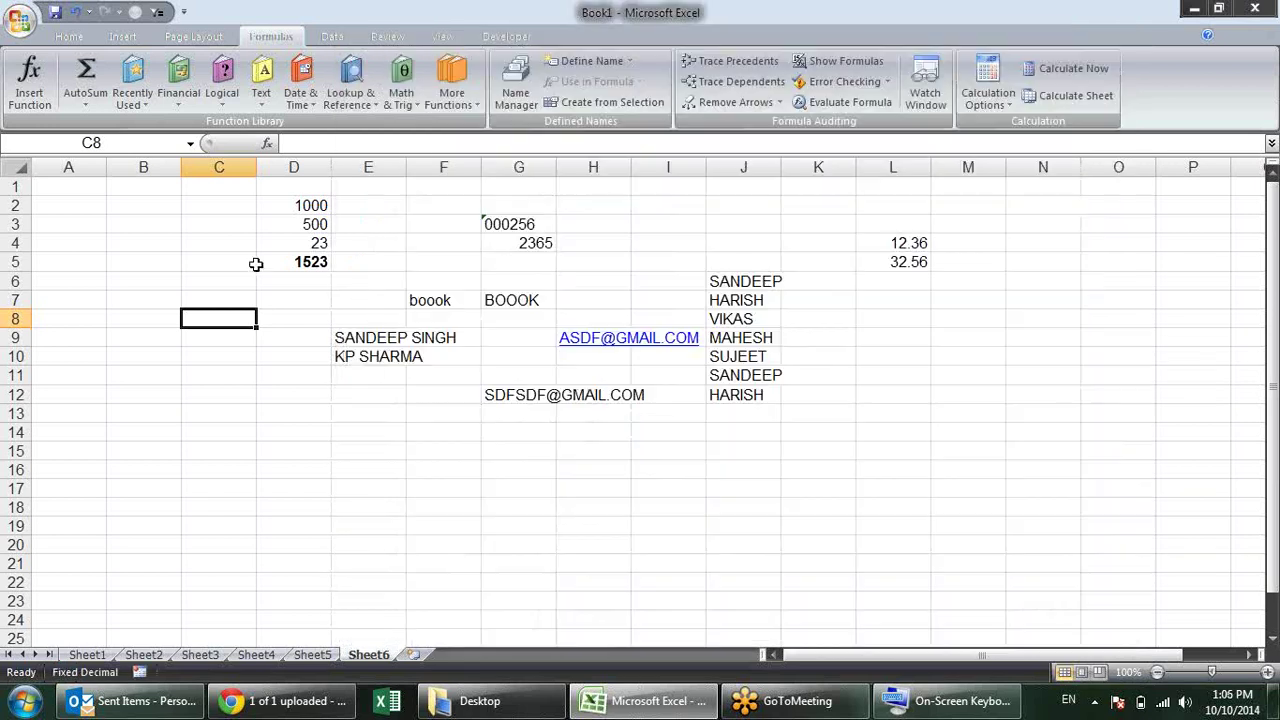
{"action": "left_click", "coordinate": [193, 247]}
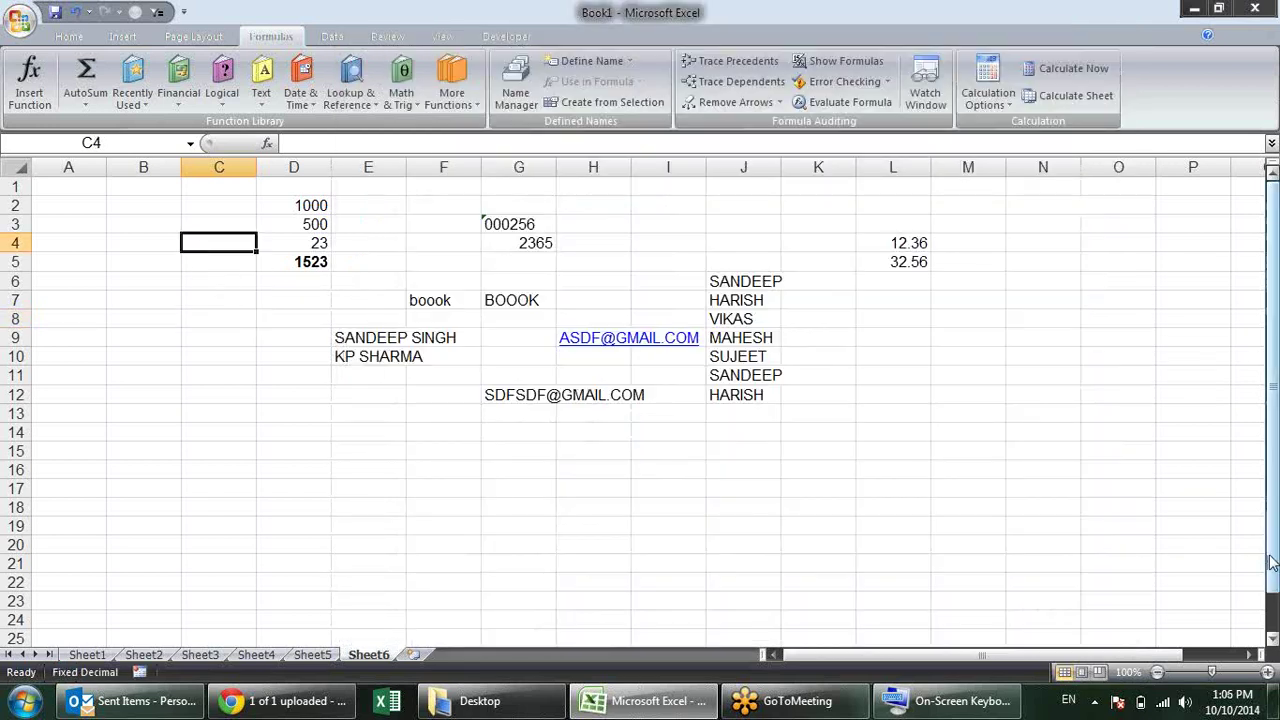
{"action": "type", "text": "1002"}
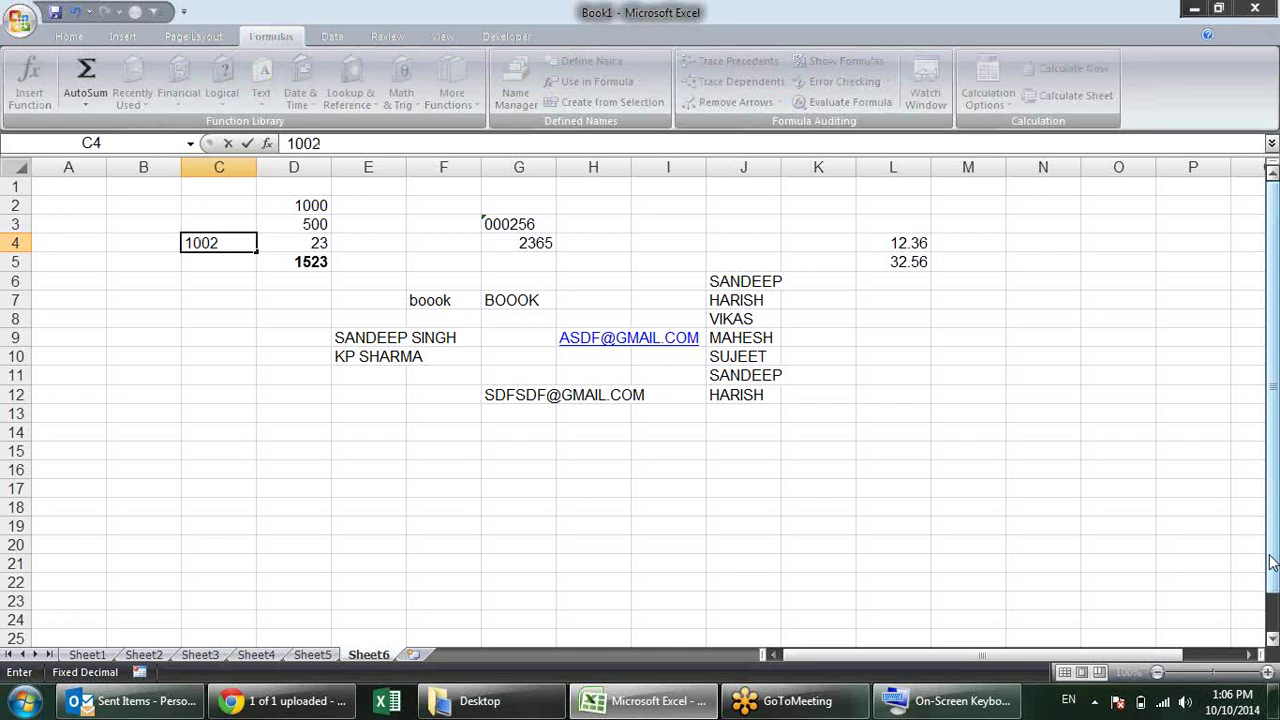
{"action": "key", "text": "Return"}
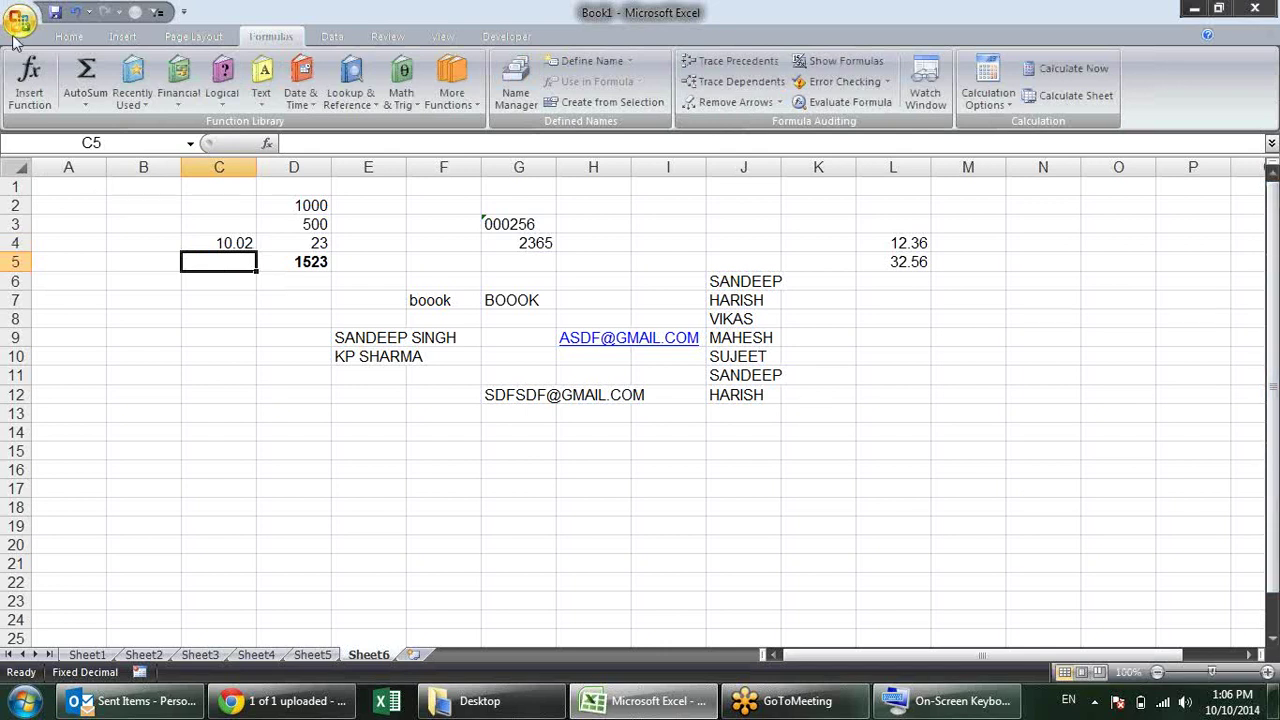
Step: Turn automatic decimal point insertion back off and apply the setting
{"action": "left_click", "coordinate": [20, 20]}
{"action": "left_click", "coordinate": [268, 430]}
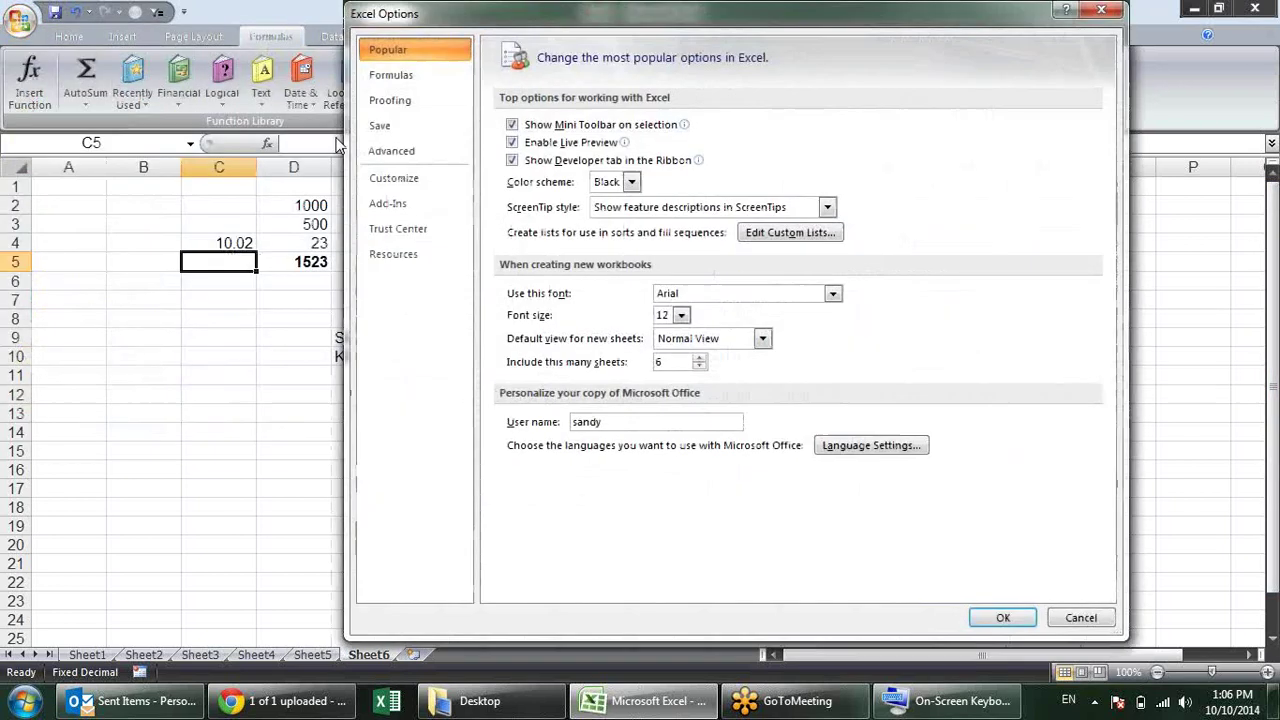
{"action": "left_click", "coordinate": [391, 150]}
{"action": "left_click", "coordinate": [538, 168]}
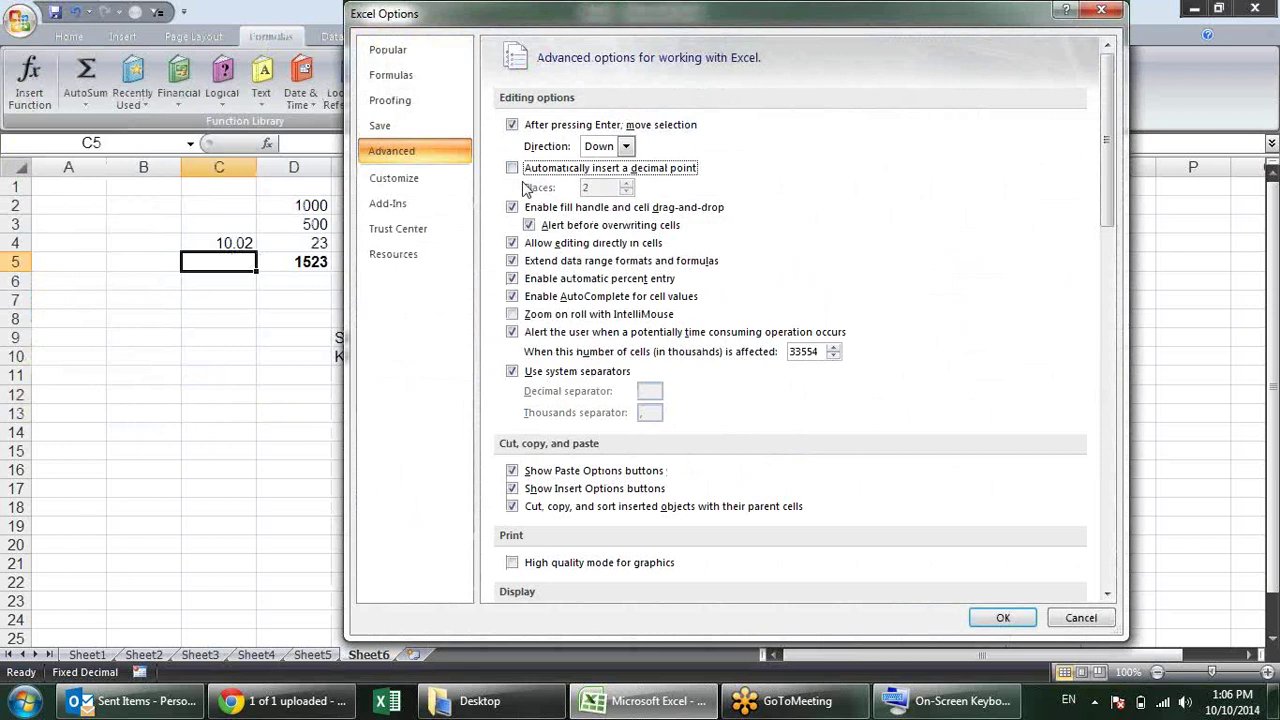
{"action": "left_click", "coordinate": [1003, 616]}
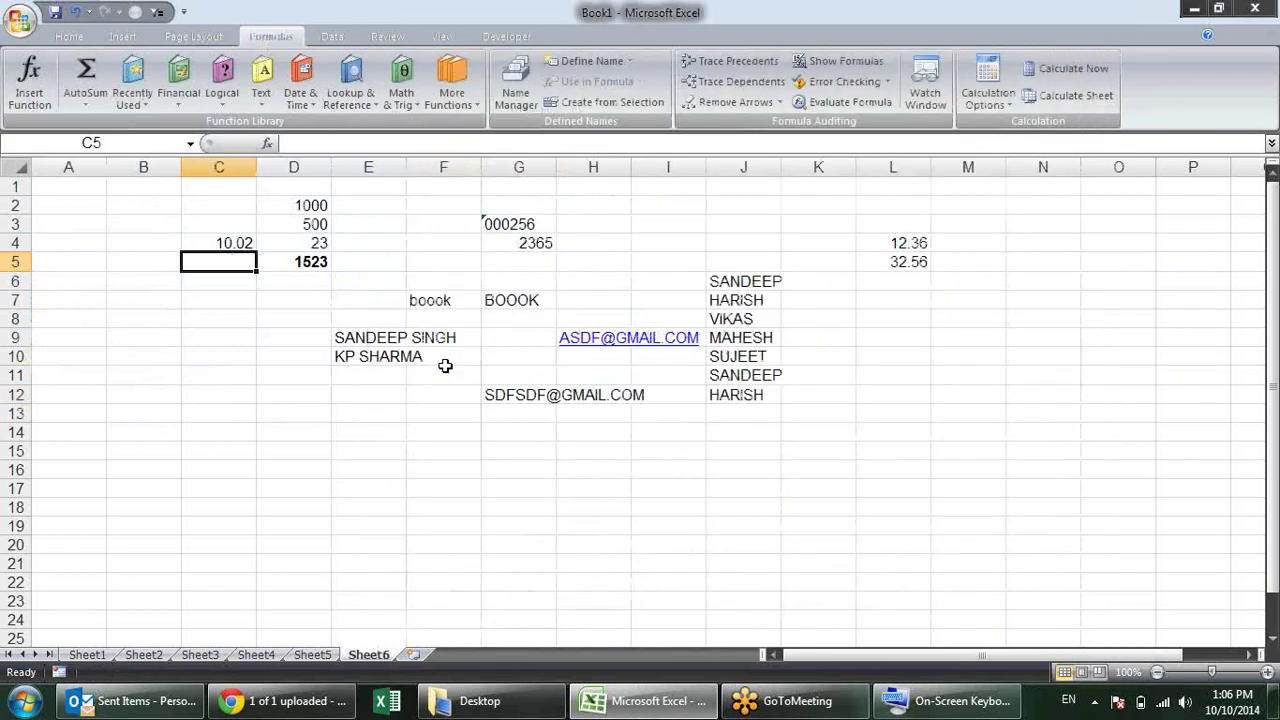
{"action": "left_click_drag", "start_coordinate": [150, 300], "coordinate": [289, 426]}
{"action": "left_click_drag", "start_coordinate": [667, 562], "coordinate": [313, 415]}
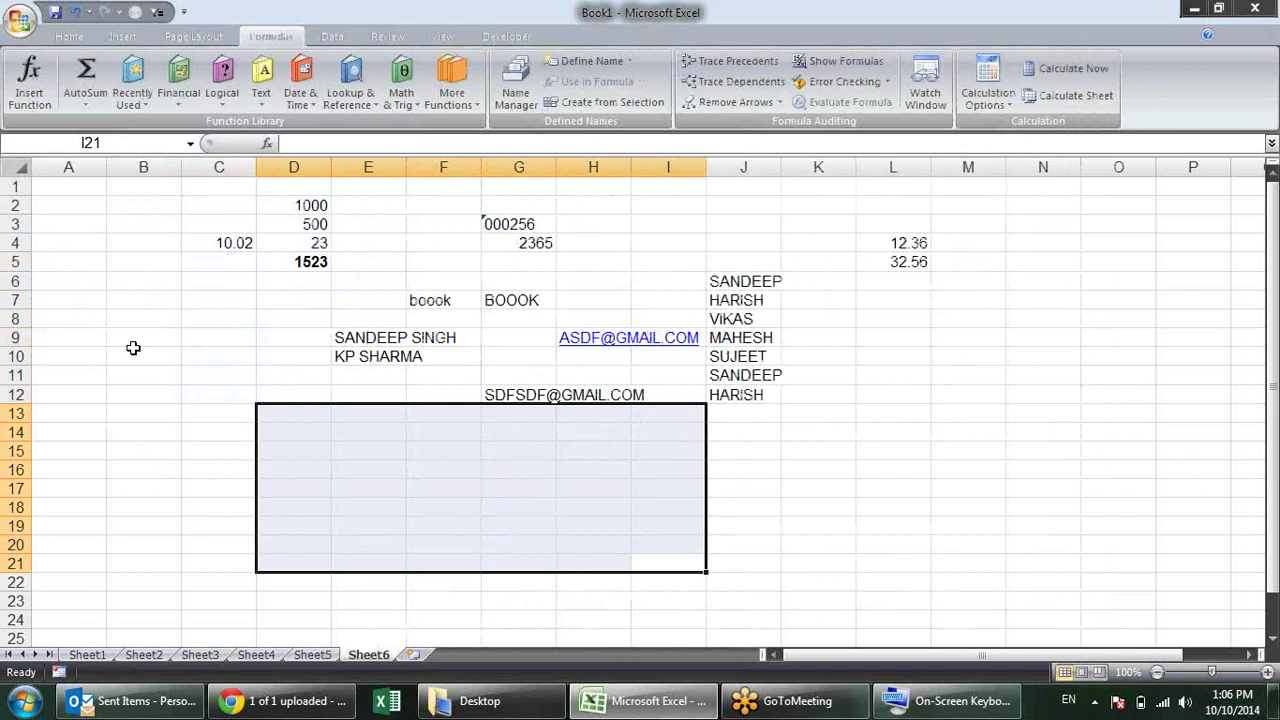
{"action": "left_click_drag", "start_coordinate": [140, 318], "coordinate": [297, 477]}
{"action": "left_click", "coordinate": [580, 520]}
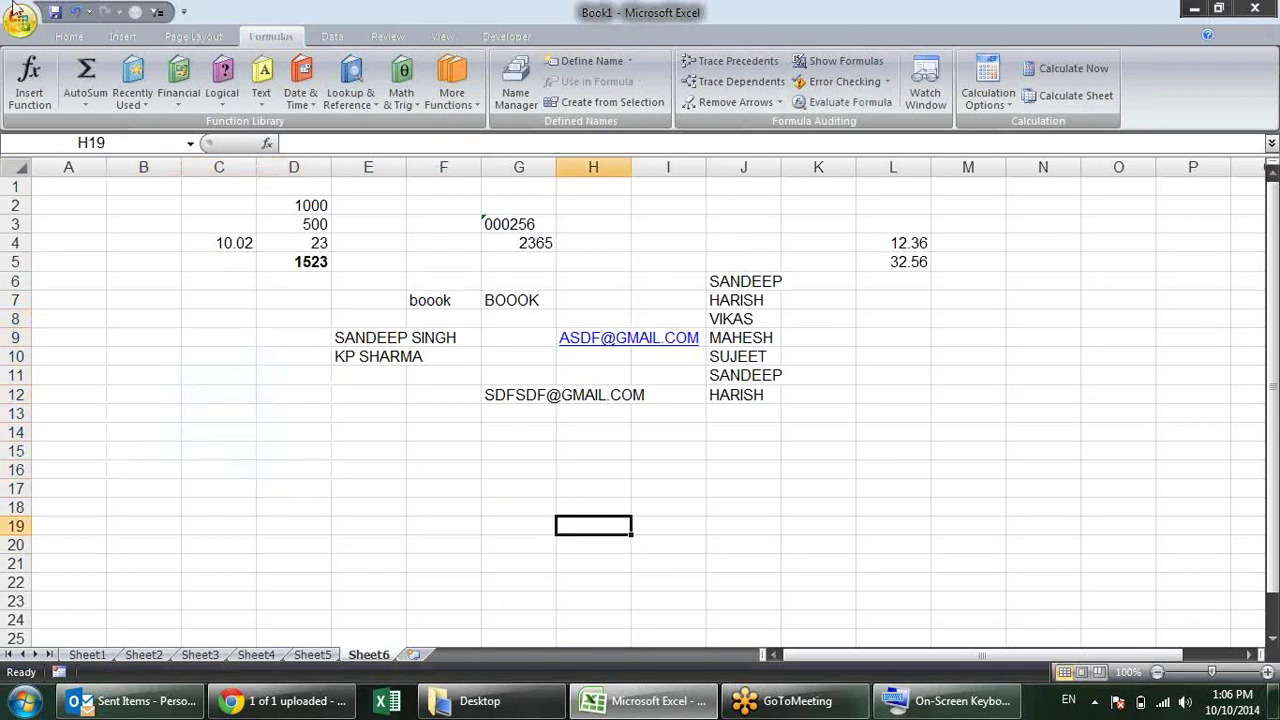
Step: Set the gridline colour to red in Advanced options and apply
{"action": "left_click", "coordinate": [16, 14]}
{"action": "left_click", "coordinate": [290, 429]}
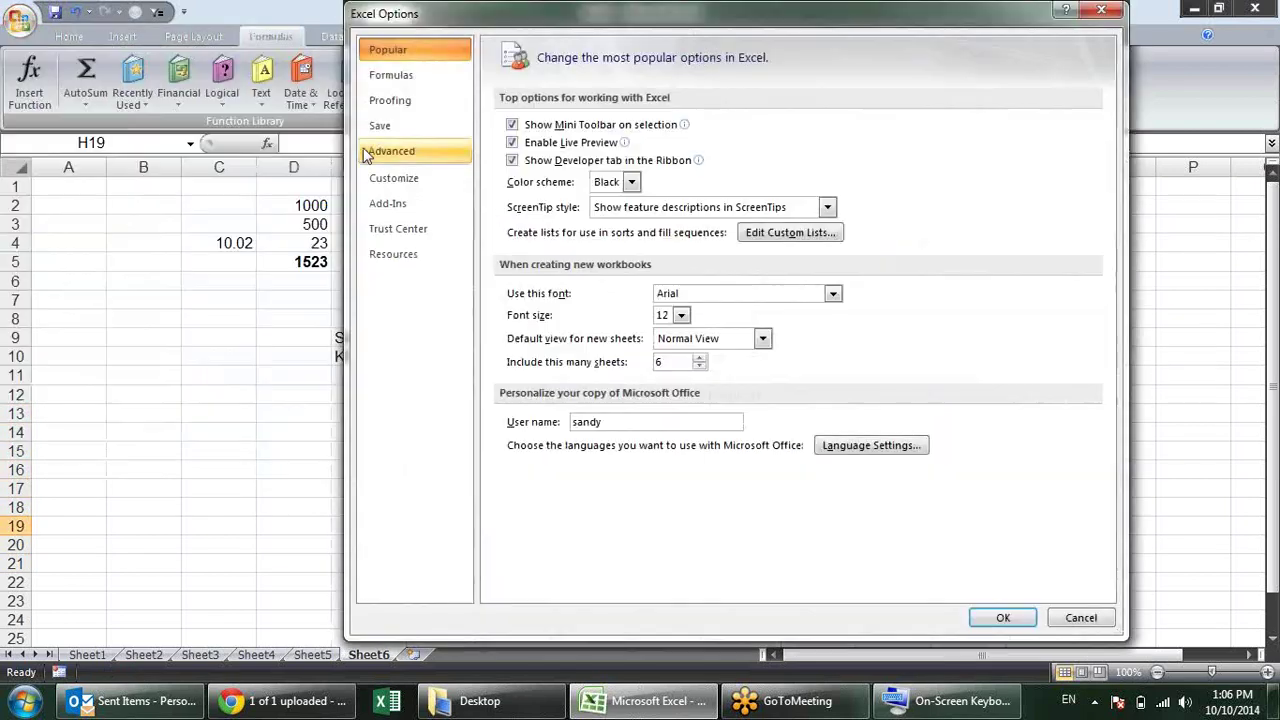
{"action": "left_click", "coordinate": [395, 151]}
{"action": "scroll", "coordinate": [1122, 272], "scroll_direction": "down", "scroll_amount": 3}
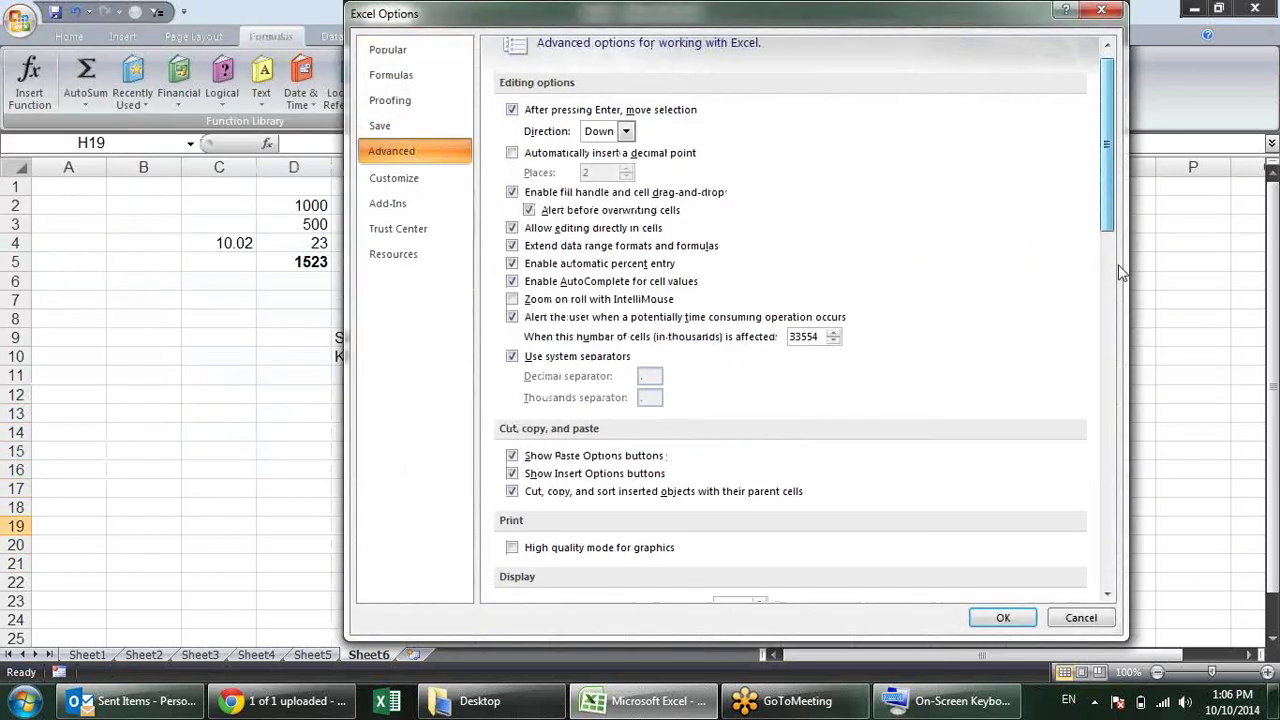
{"action": "left_click_drag", "start_coordinate": [1107, 165], "coordinate": [1107, 472]}
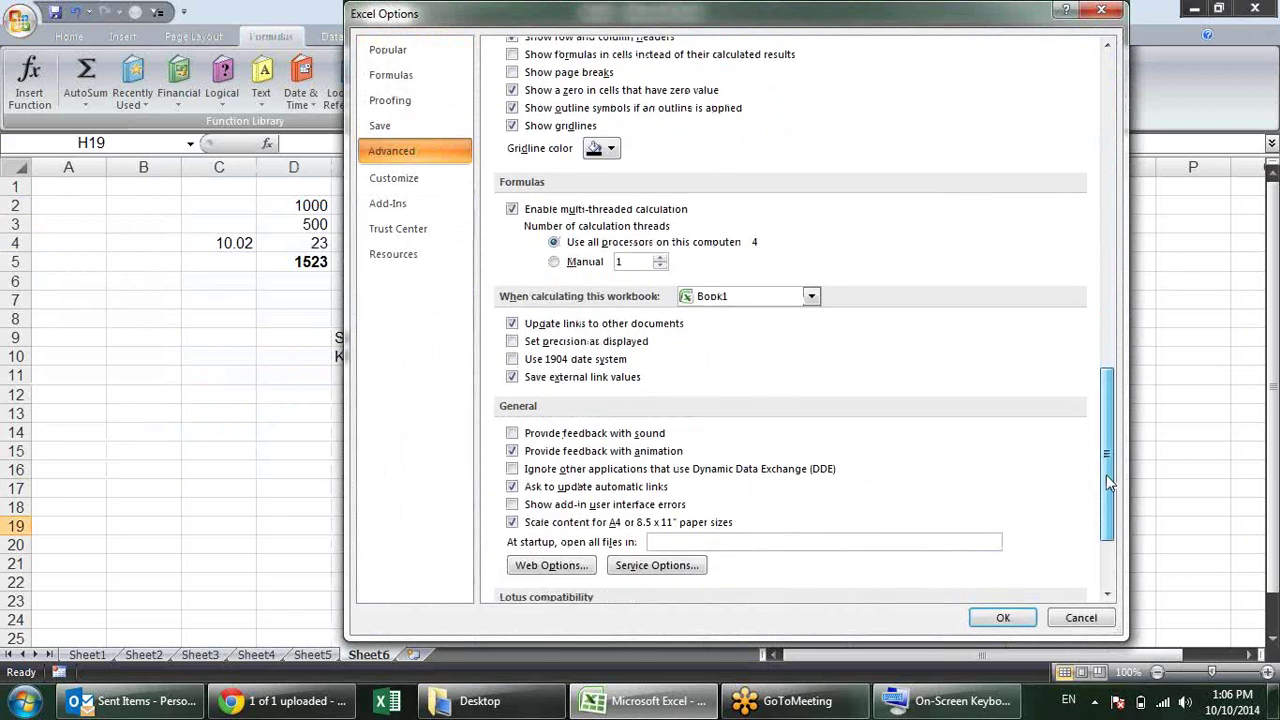
{"action": "left_click", "coordinate": [612, 151]}
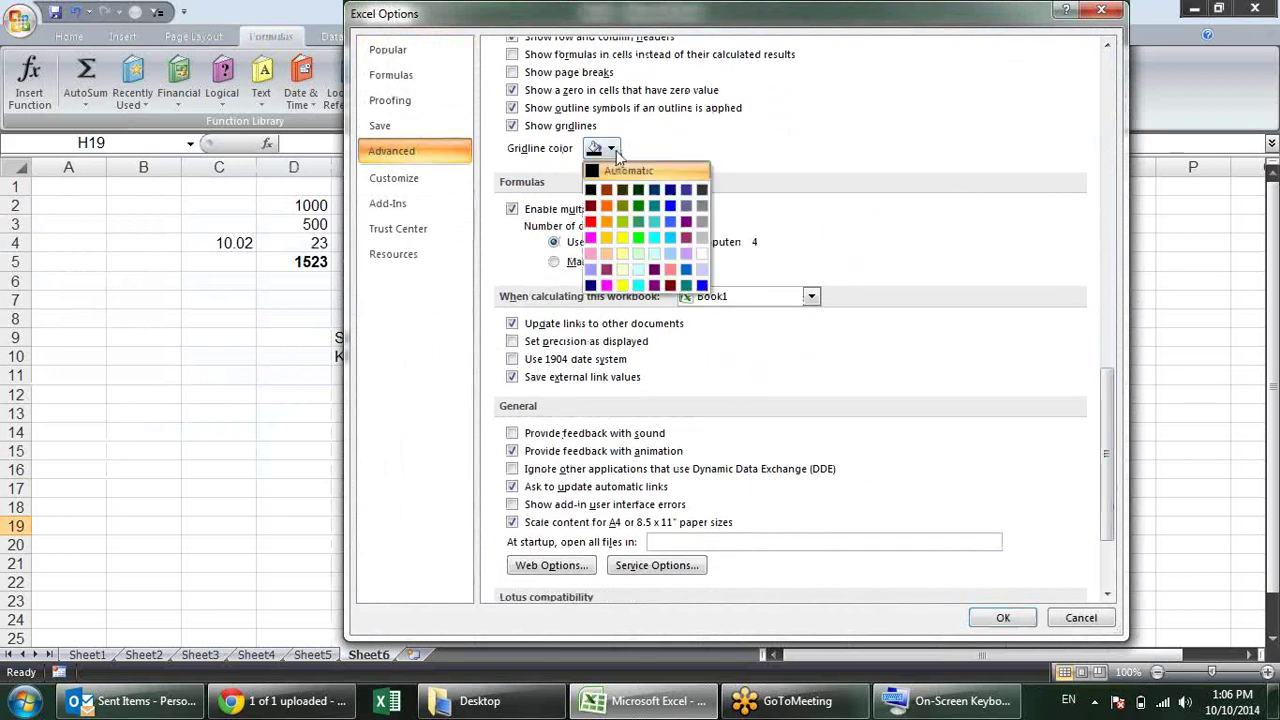
{"action": "left_click", "coordinate": [590, 221]}
{"action": "left_click", "coordinate": [1003, 617]}
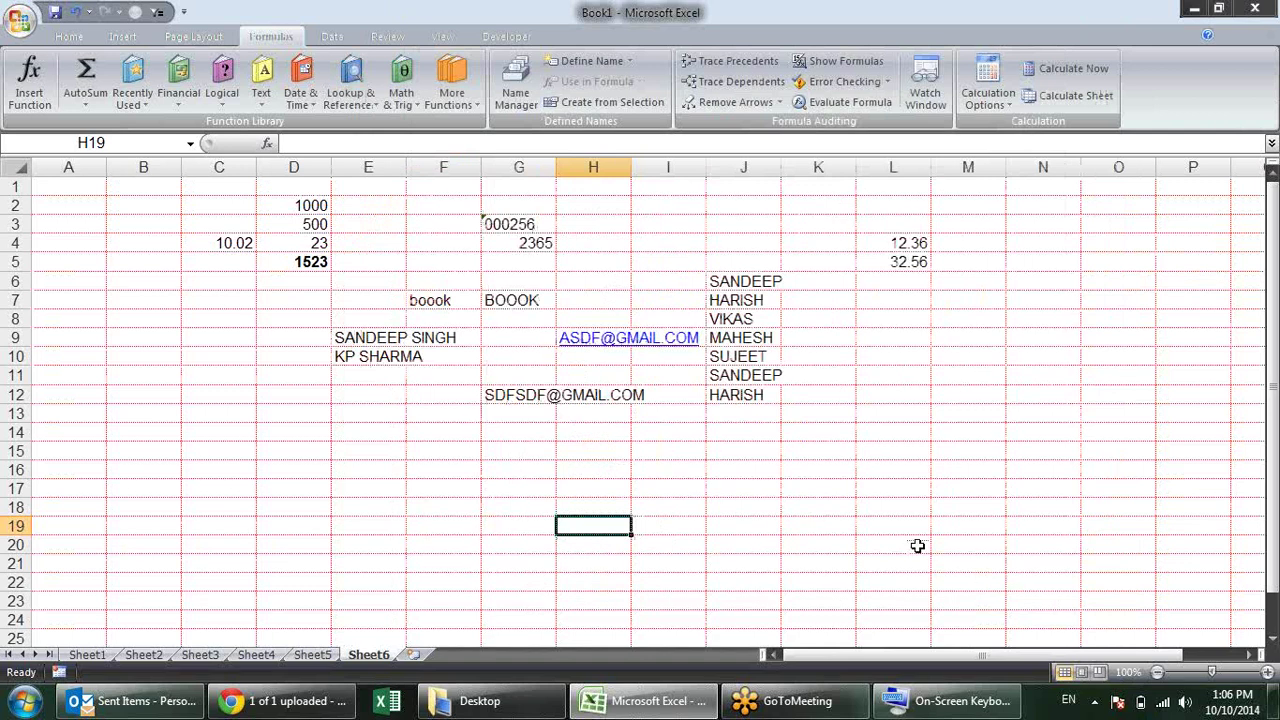
{"action": "key", "text": "Up"}
{"action": "key", "text": "Up"}
{"action": "key", "text": "Up"}
{"action": "key", "text": "Up"}
{"action": "key", "text": "Up"}
{"action": "key", "text": "Up"}
{"action": "key", "text": "Up"}
{"action": "key", "text": "Up"}
{"action": "key", "text": "Up"}
{"action": "key", "text": "Up"}
{"action": "key", "text": "Up"}
{"action": "key", "text": "Up"}
{"action": "key", "text": "Up"}
{"action": "key", "text": "Up"}
{"action": "key", "text": "Up"}
{"action": "key", "text": "Left"}
{"action": "key", "text": "Left"}
{"action": "key", "text": "Left"}
{"action": "key", "text": "Left"}
{"action": "key", "text": "Left"}
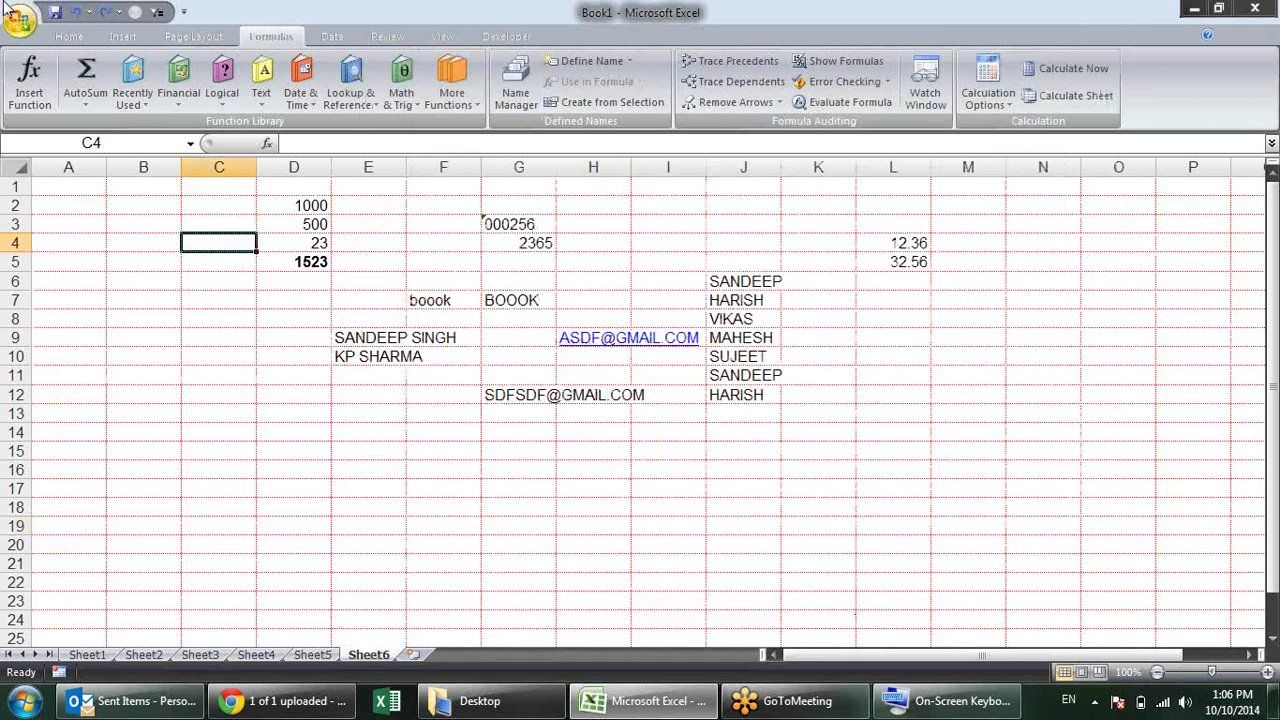
Step: Set the gridline colour back to Automatic and apply
{"action": "left_click", "coordinate": [21, 21]}
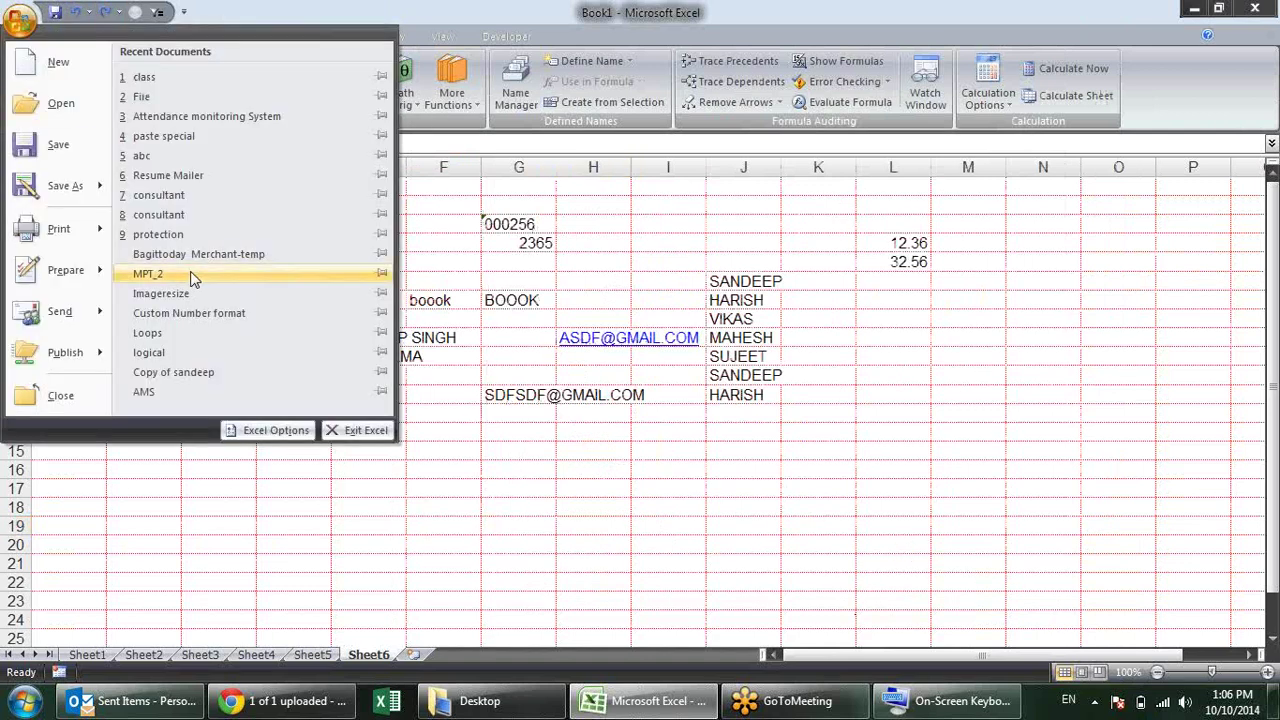
{"action": "left_click", "coordinate": [268, 430]}
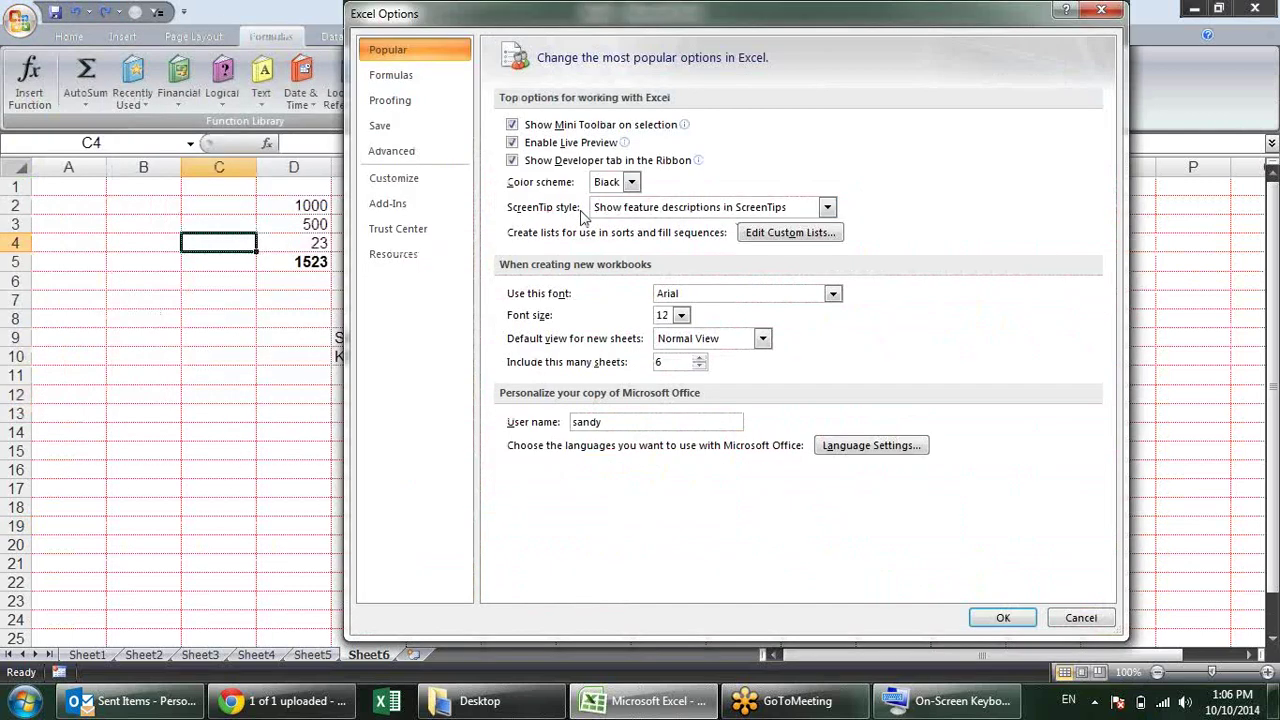
{"action": "left_click", "coordinate": [450, 150]}
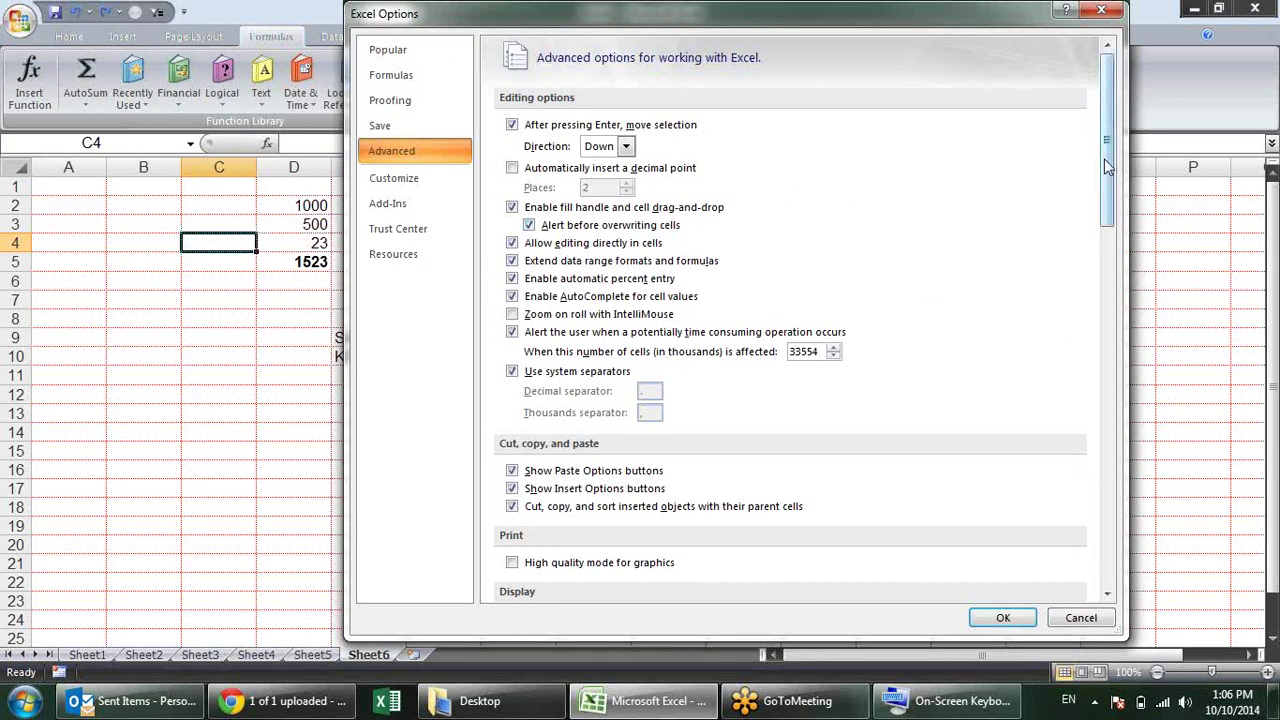
{"action": "left_click_drag", "start_coordinate": [1106, 170], "coordinate": [1106, 406]}
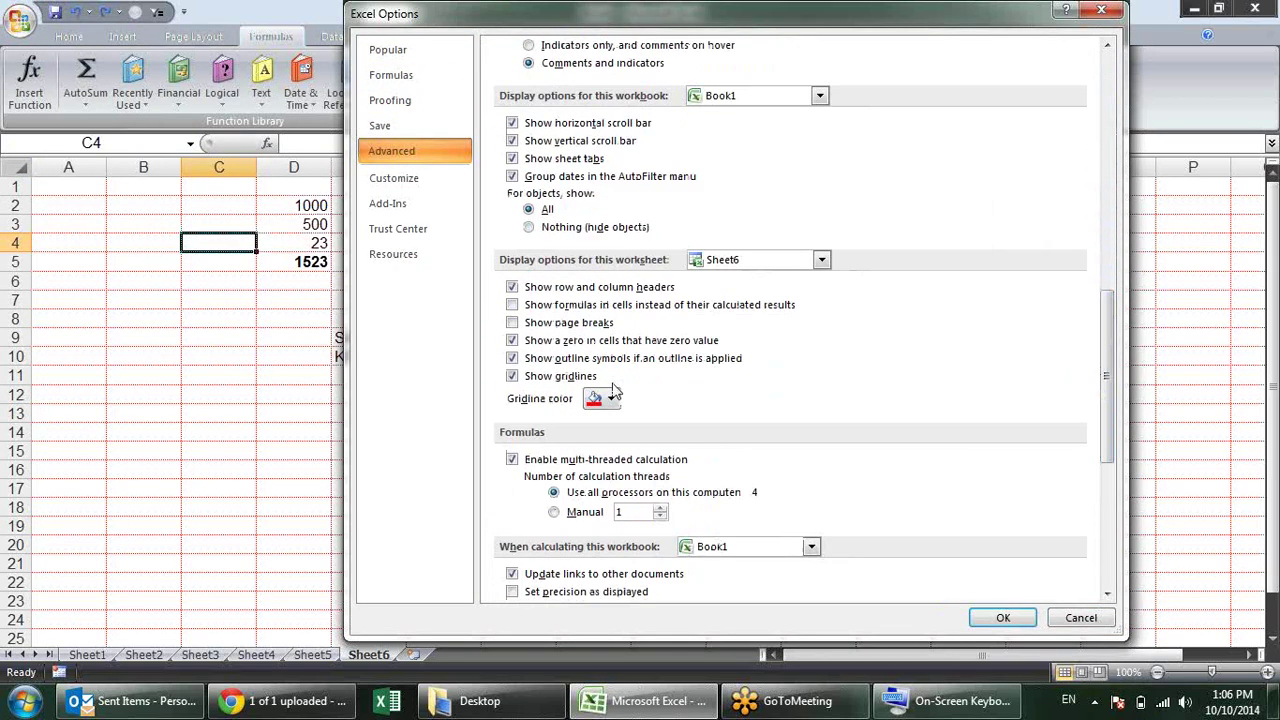
{"action": "left_click", "coordinate": [612, 399]}
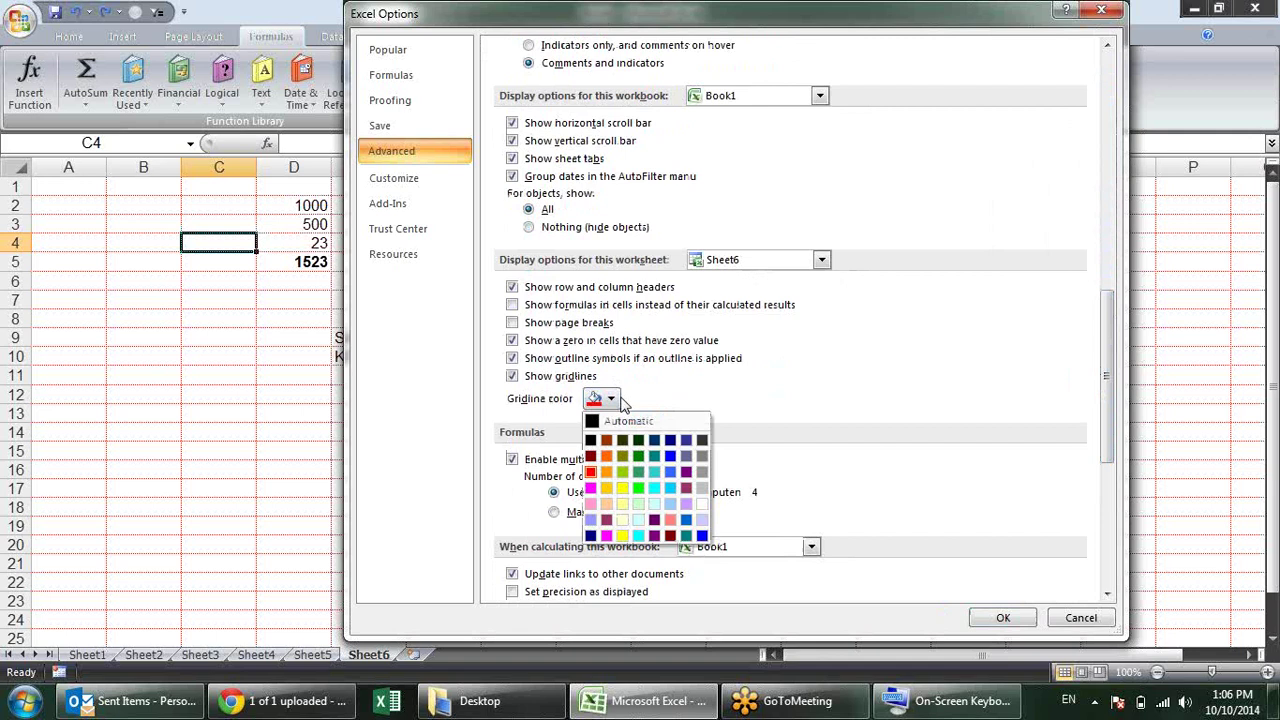
{"action": "left_click", "coordinate": [645, 420]}
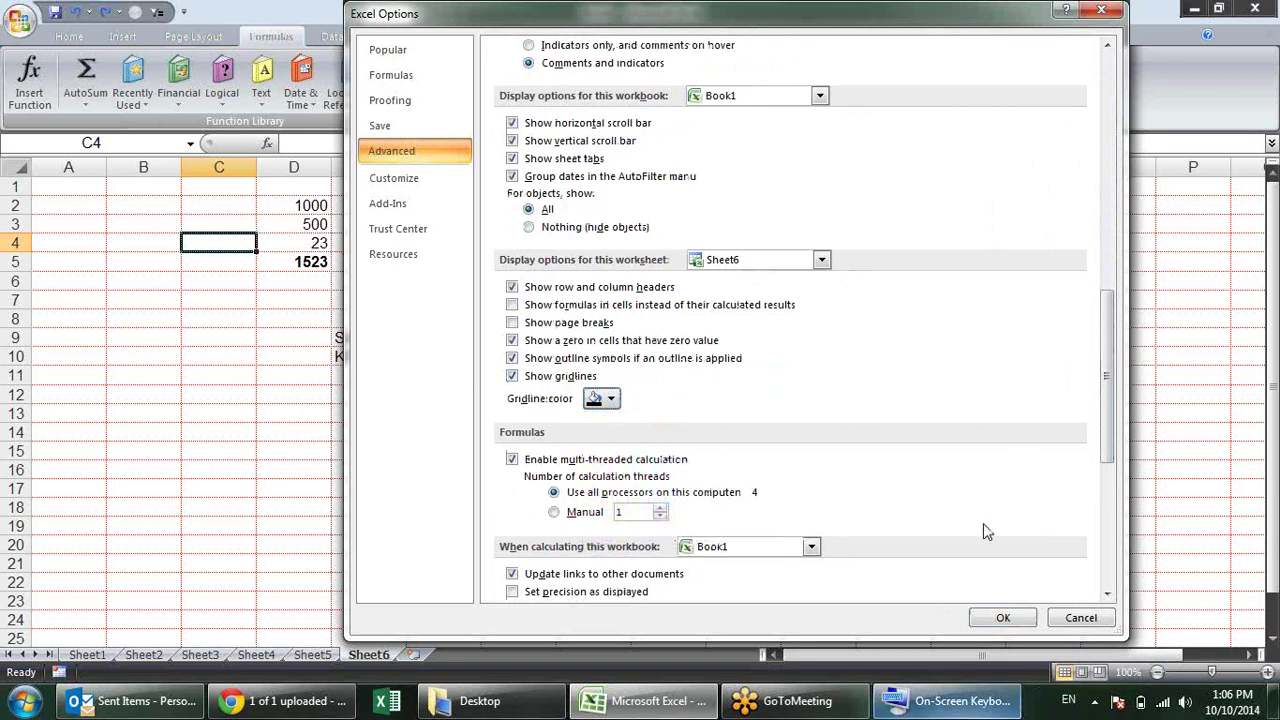
{"action": "left_click", "coordinate": [992, 617]}
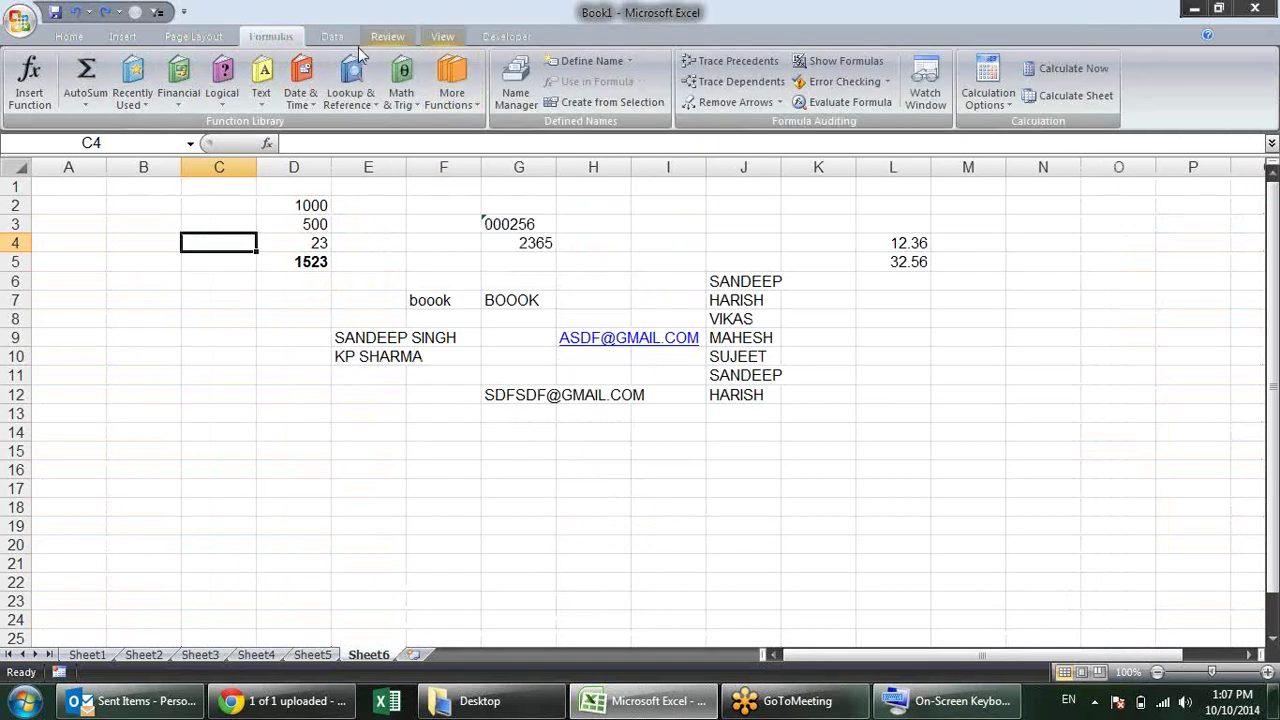
Step: Toggle View > Gridlines off and back on to confirm gridlines display
{"action": "left_click", "coordinate": [442, 36]}
{"action": "left_click", "coordinate": [280, 82]}
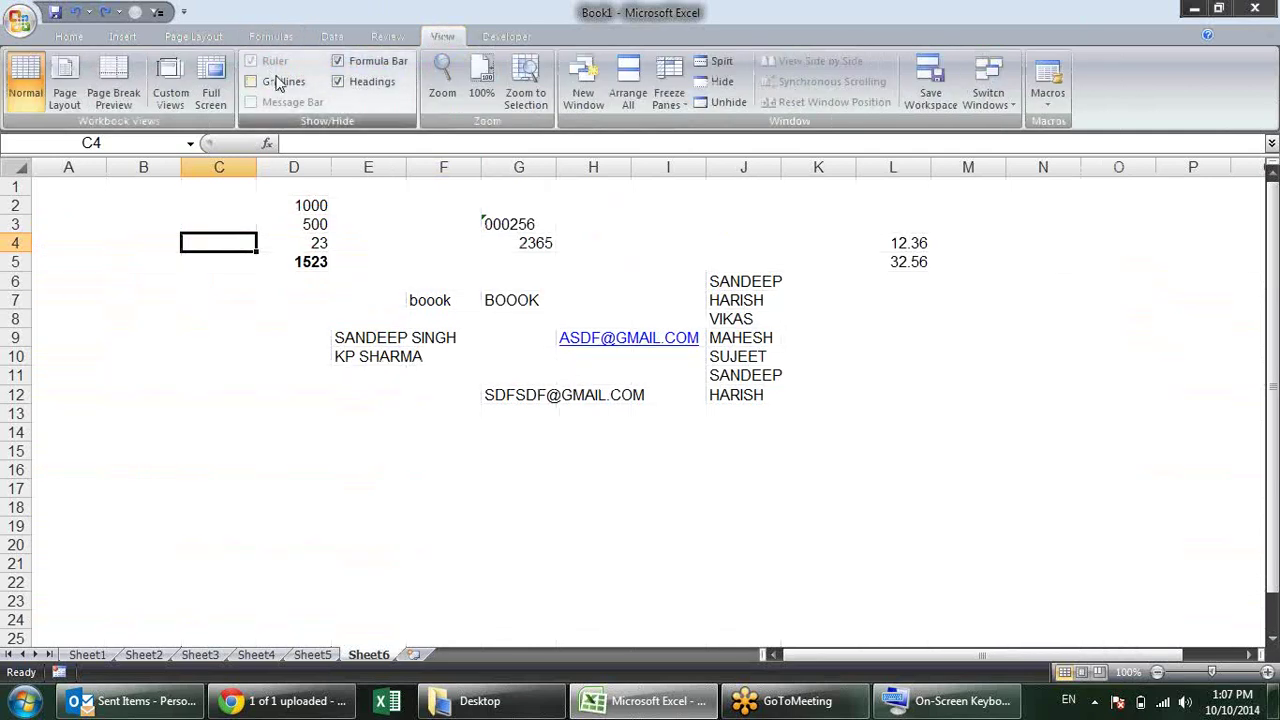
{"action": "left_click", "coordinate": [280, 82]}
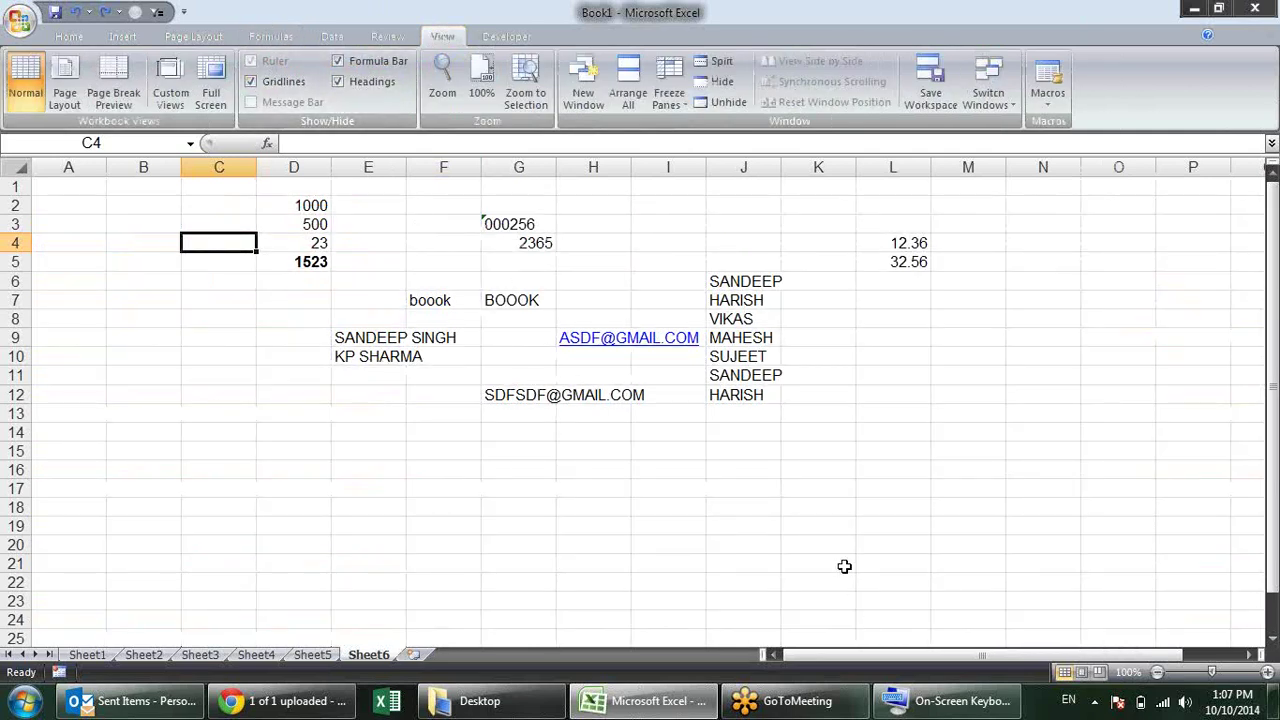
{"action": "left_click", "coordinate": [826, 530]}
{"action": "left_click", "coordinate": [20, 22]}
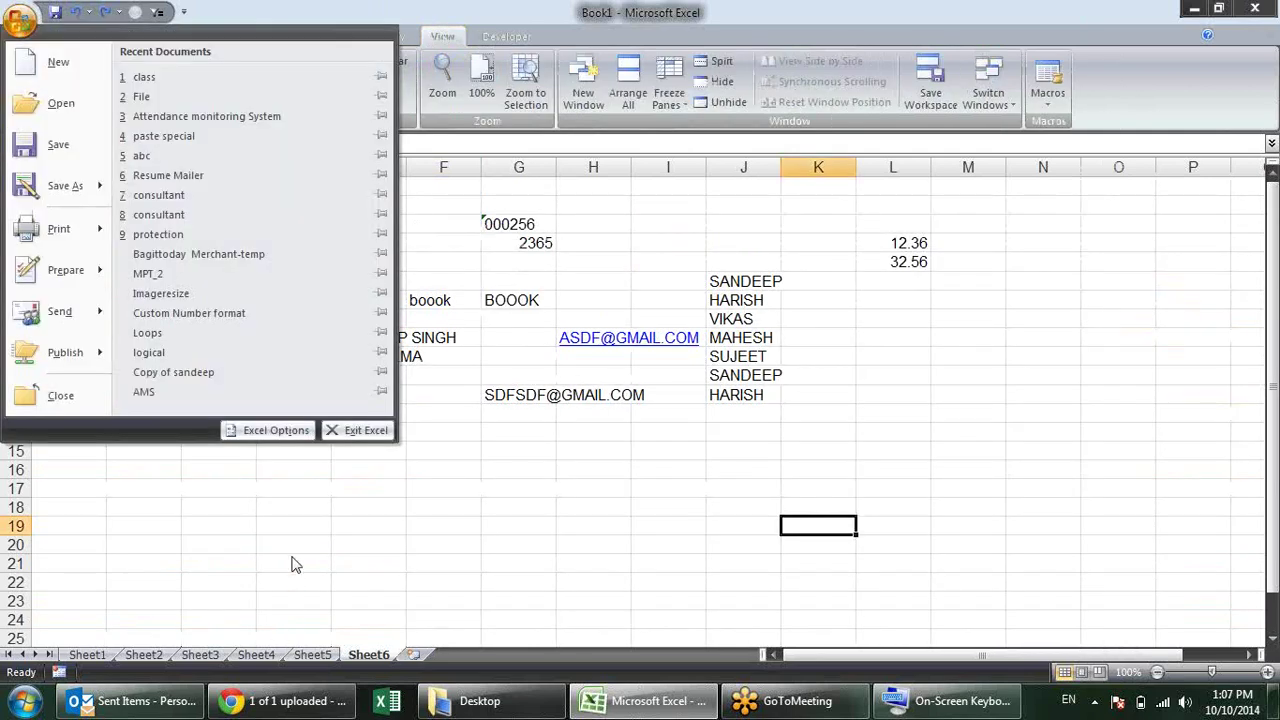
Step: Select Filter on the Quick Access Toolbar customization page, then close Options to inspect the toolbar
{"action": "left_click", "coordinate": [243, 437]}
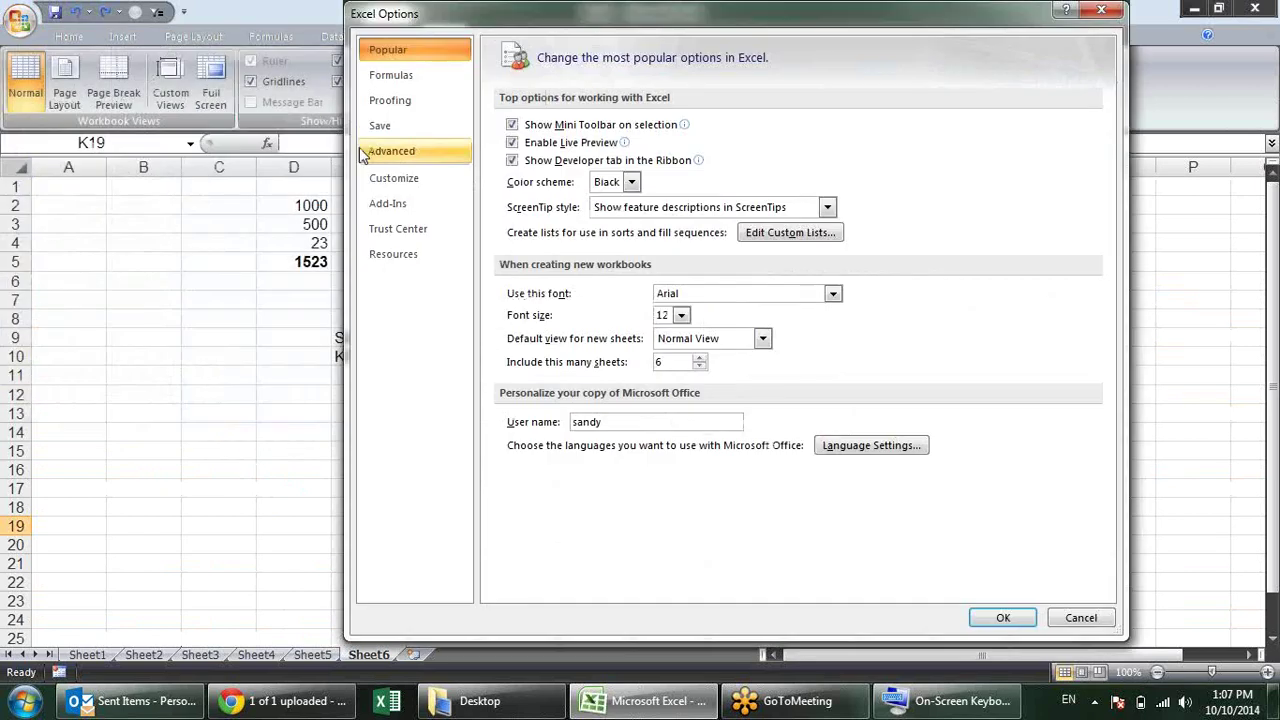
{"action": "left_click", "coordinate": [433, 180]}
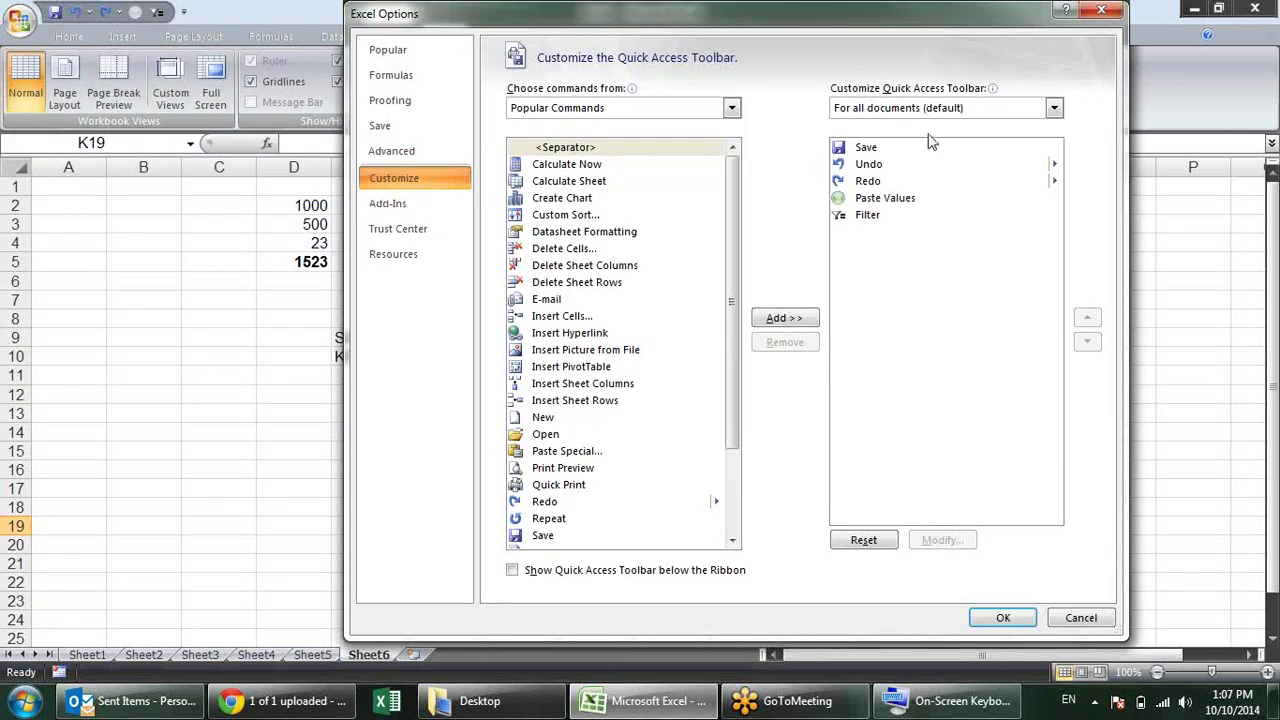
{"action": "left_click", "coordinate": [884, 218]}
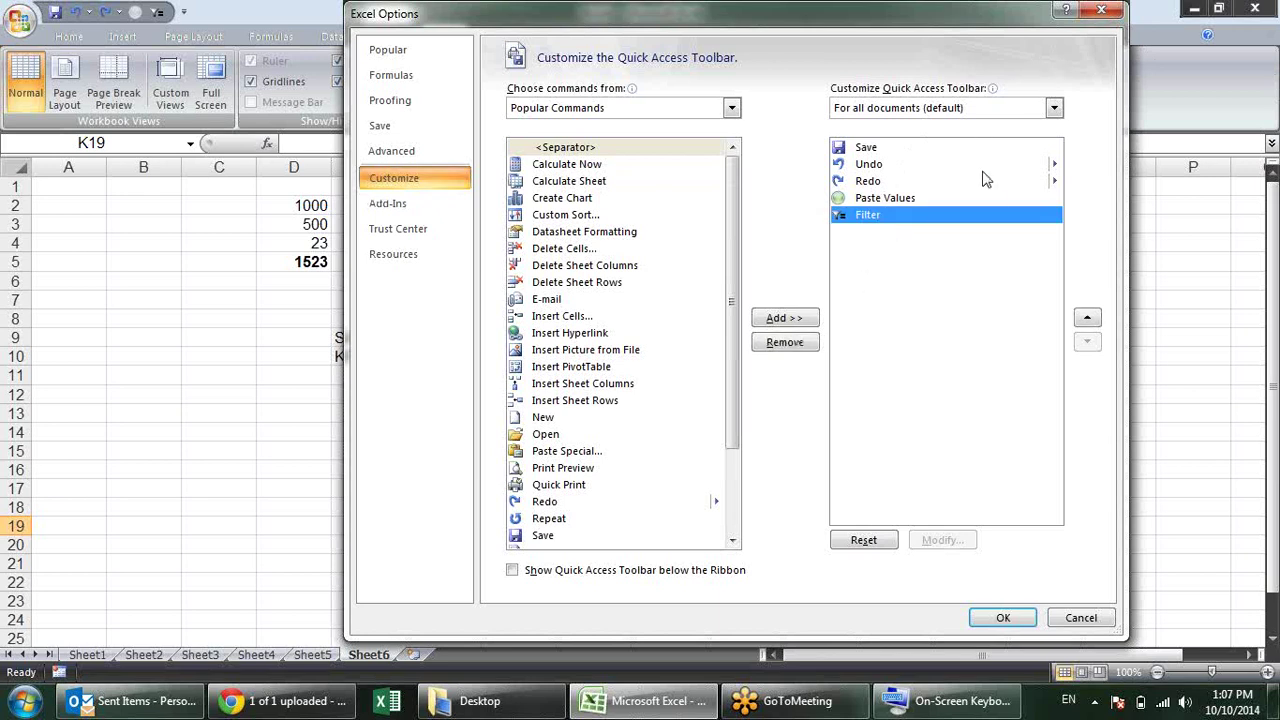
{"action": "left_click", "coordinate": [1098, 12]}
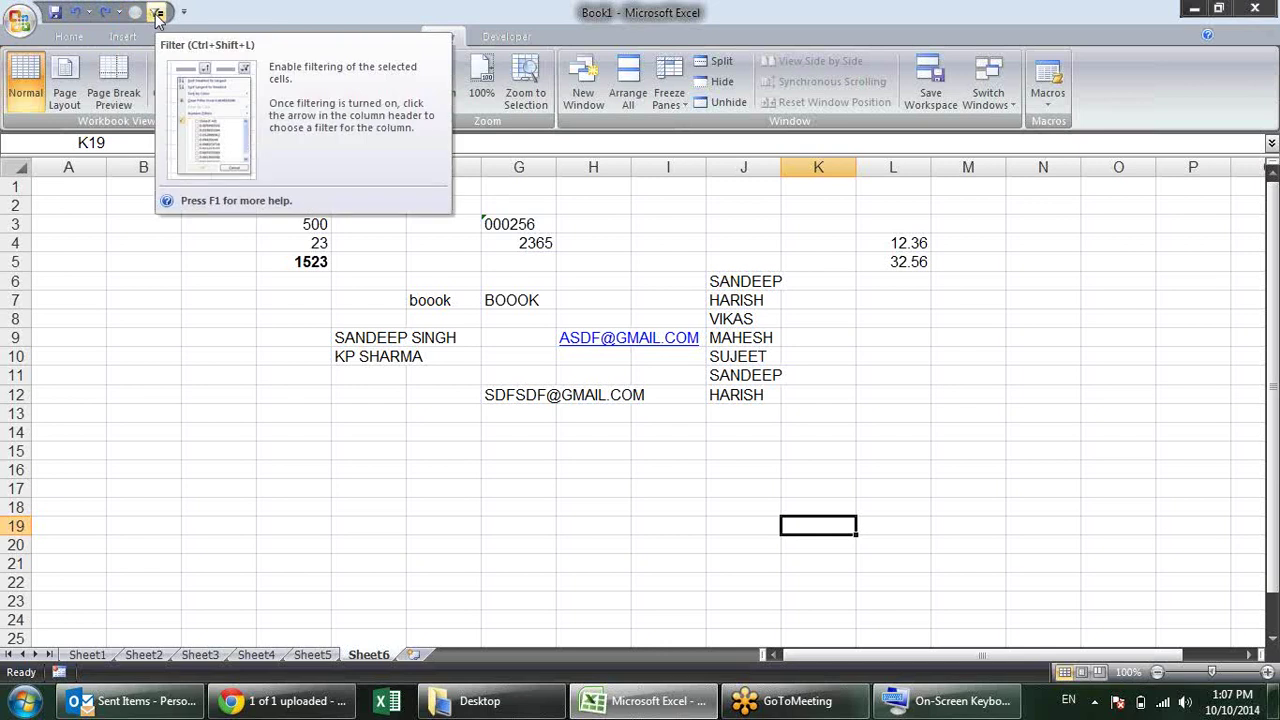
Step: Remove Filter and Paste Values from the Quick Access Toolbar list, leaving Save, Undo and Redo
{"action": "left_click", "coordinate": [20, 20]}
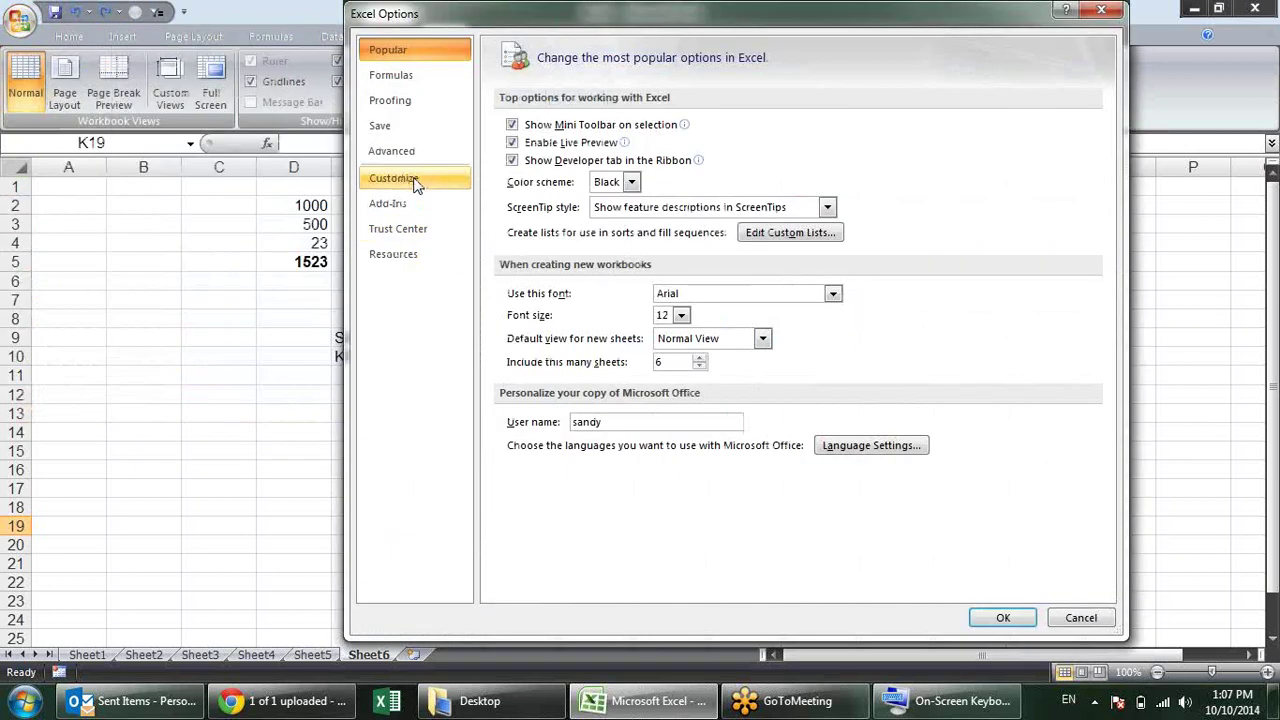
{"action": "left_click", "coordinate": [415, 180]}
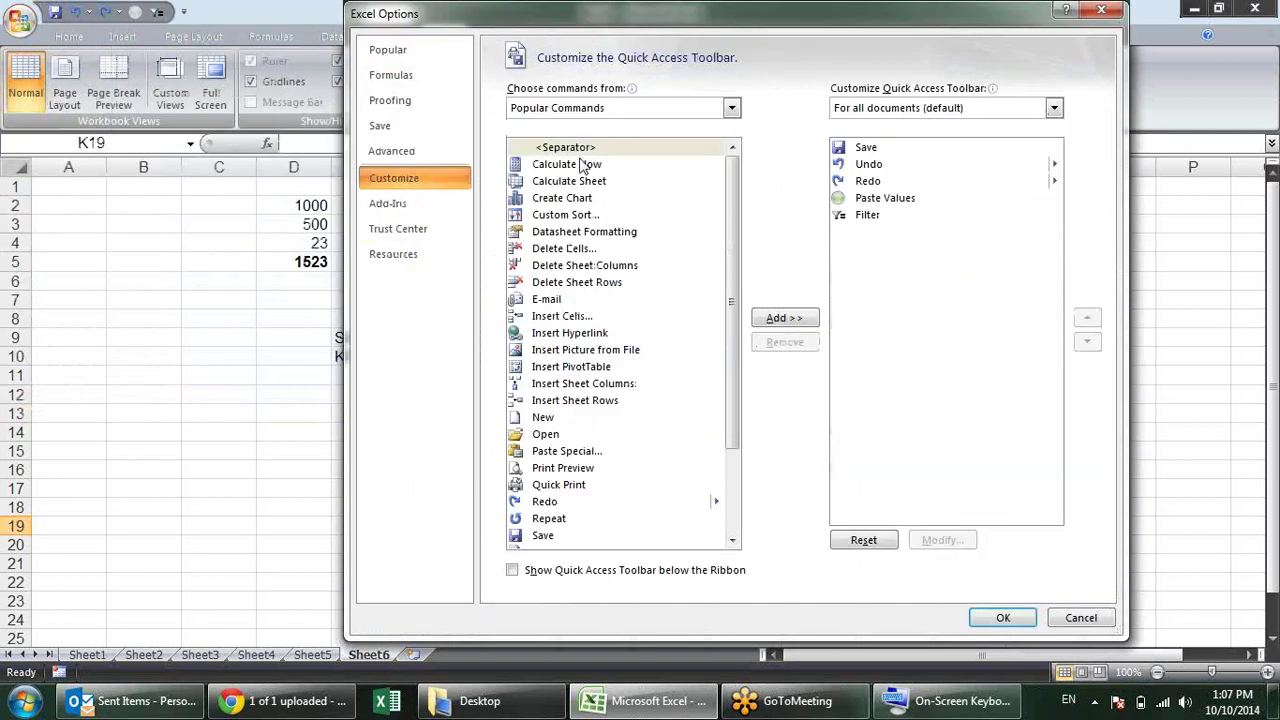
{"action": "left_click", "coordinate": [687, 110]}
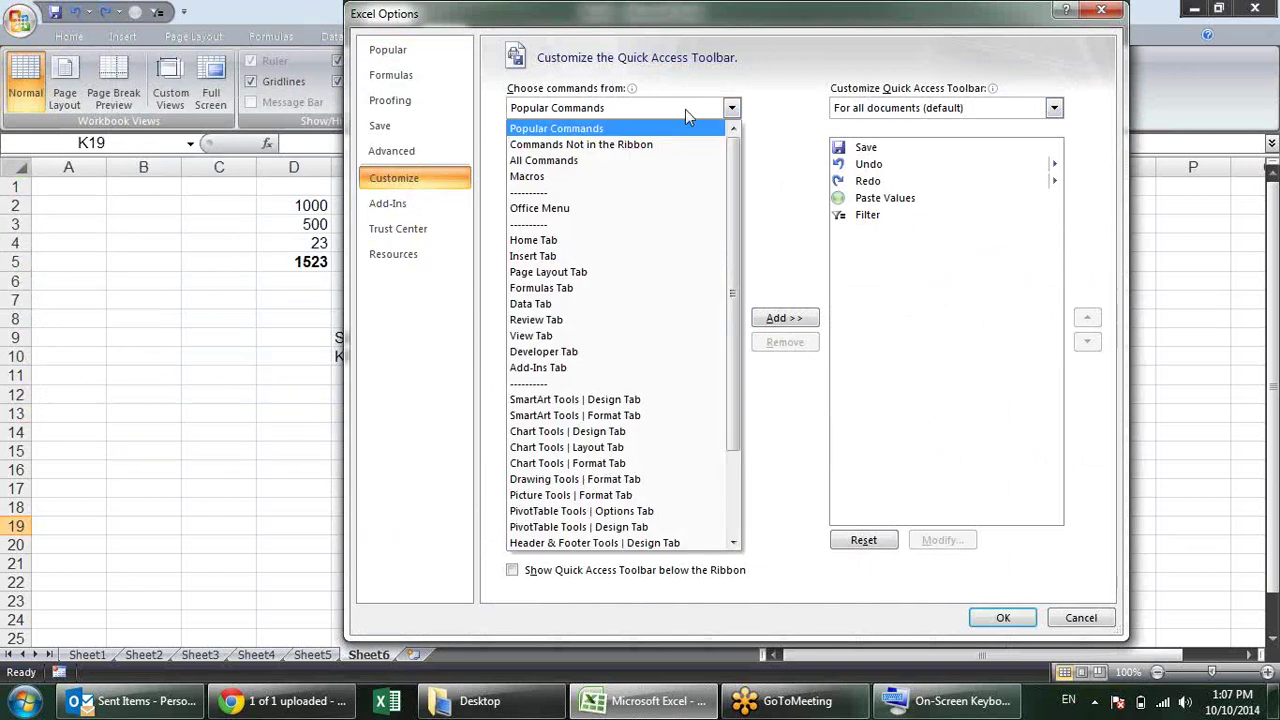
{"action": "left_click", "coordinate": [943, 218]}
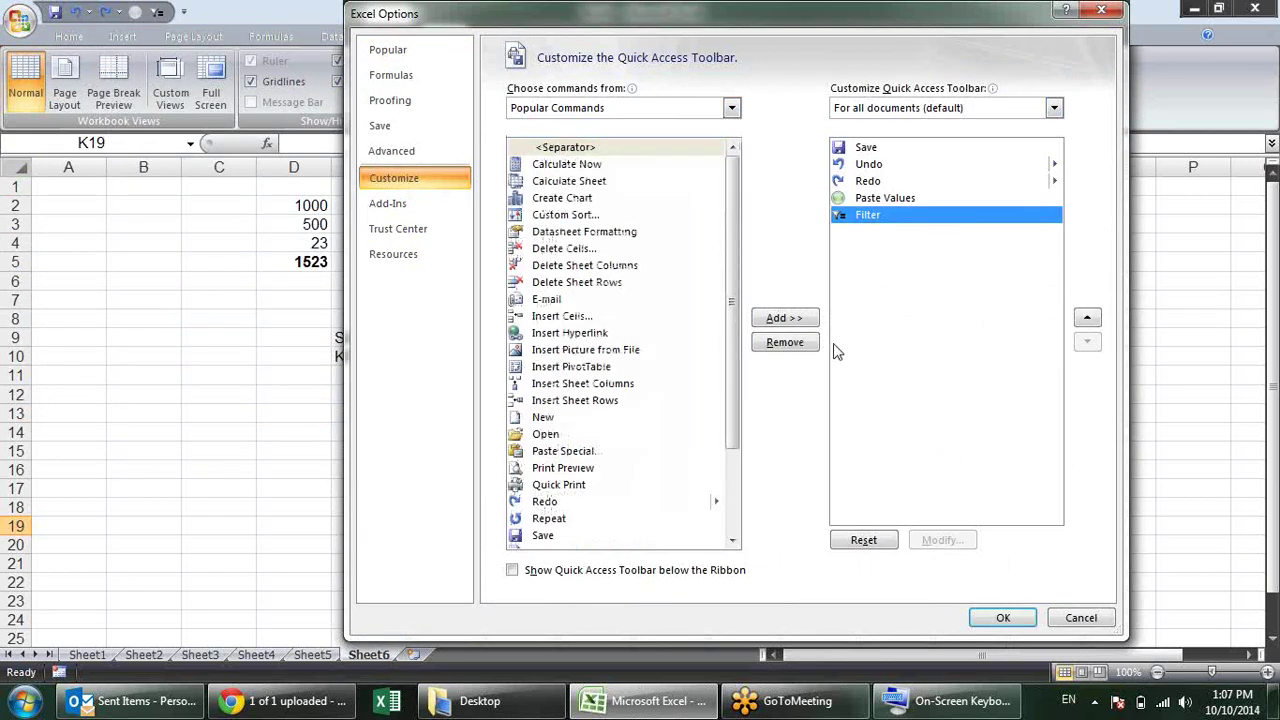
{"action": "left_click", "coordinate": [802, 343]}
{"action": "left_click", "coordinate": [905, 220]}
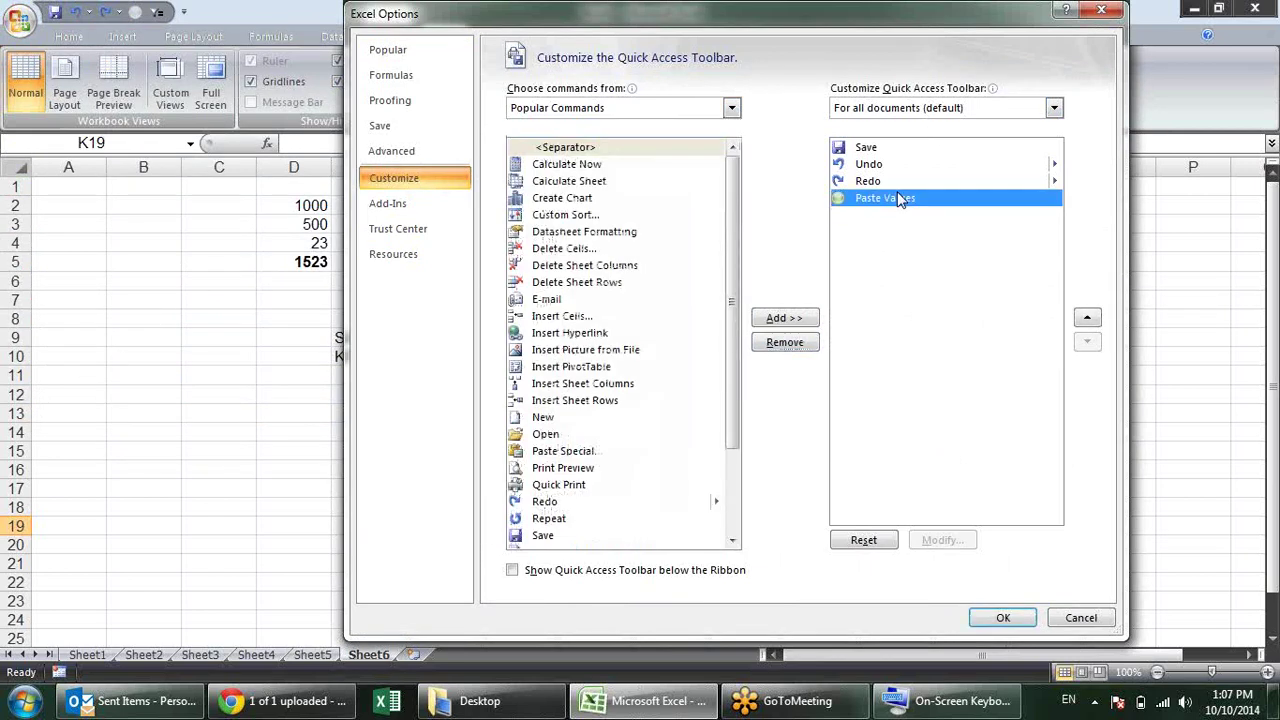
{"action": "left_click", "coordinate": [800, 348]}
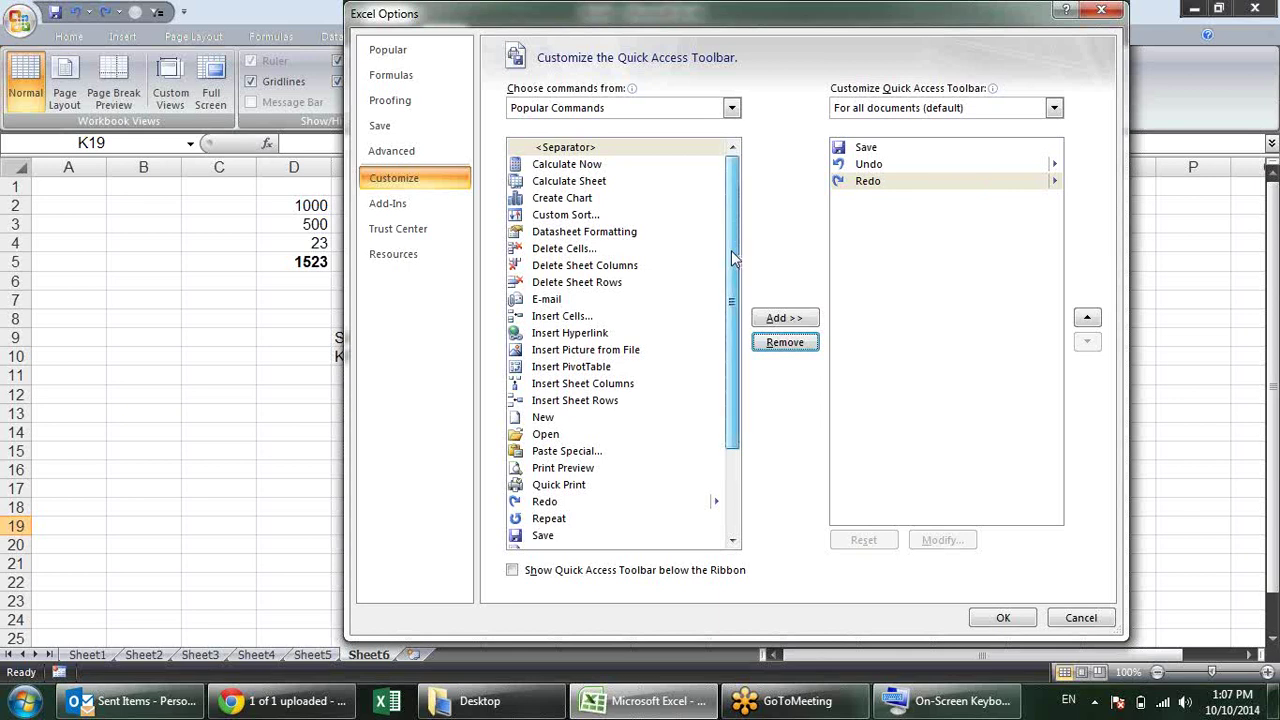
{"action": "left_click_drag", "start_coordinate": [731, 258], "coordinate": [731, 358]}
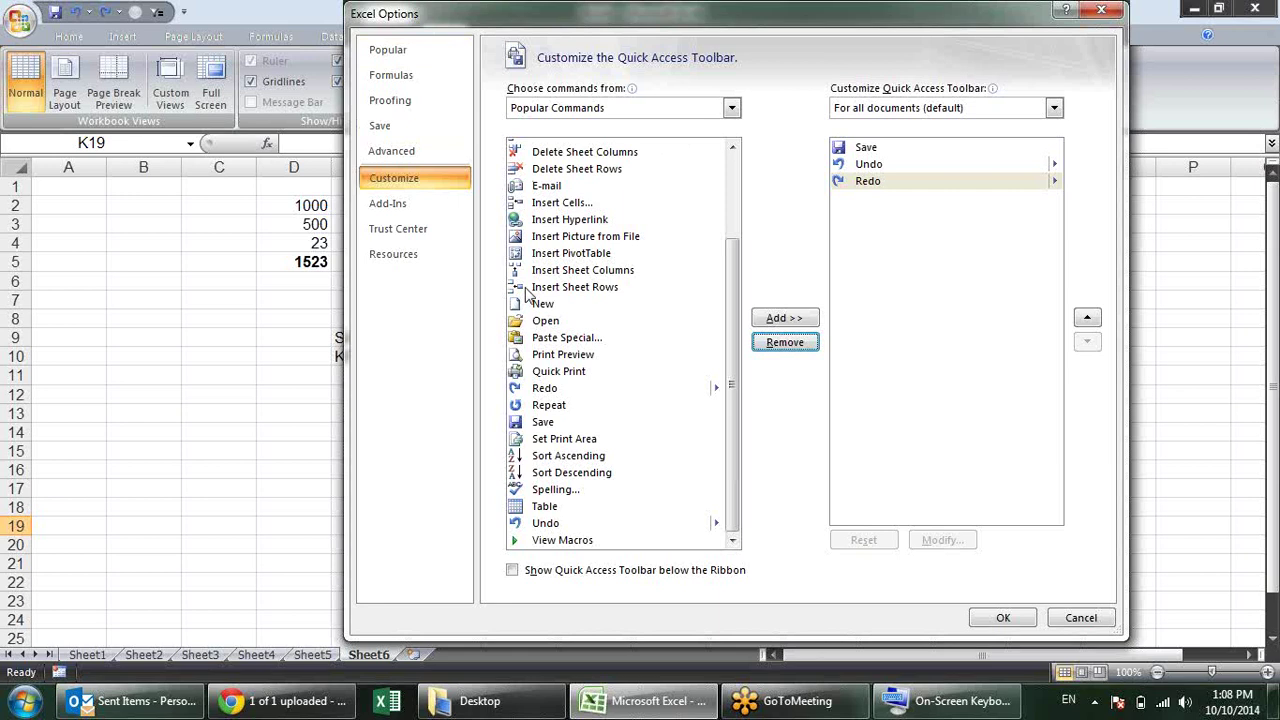
{"action": "left_click", "coordinate": [562, 340]}
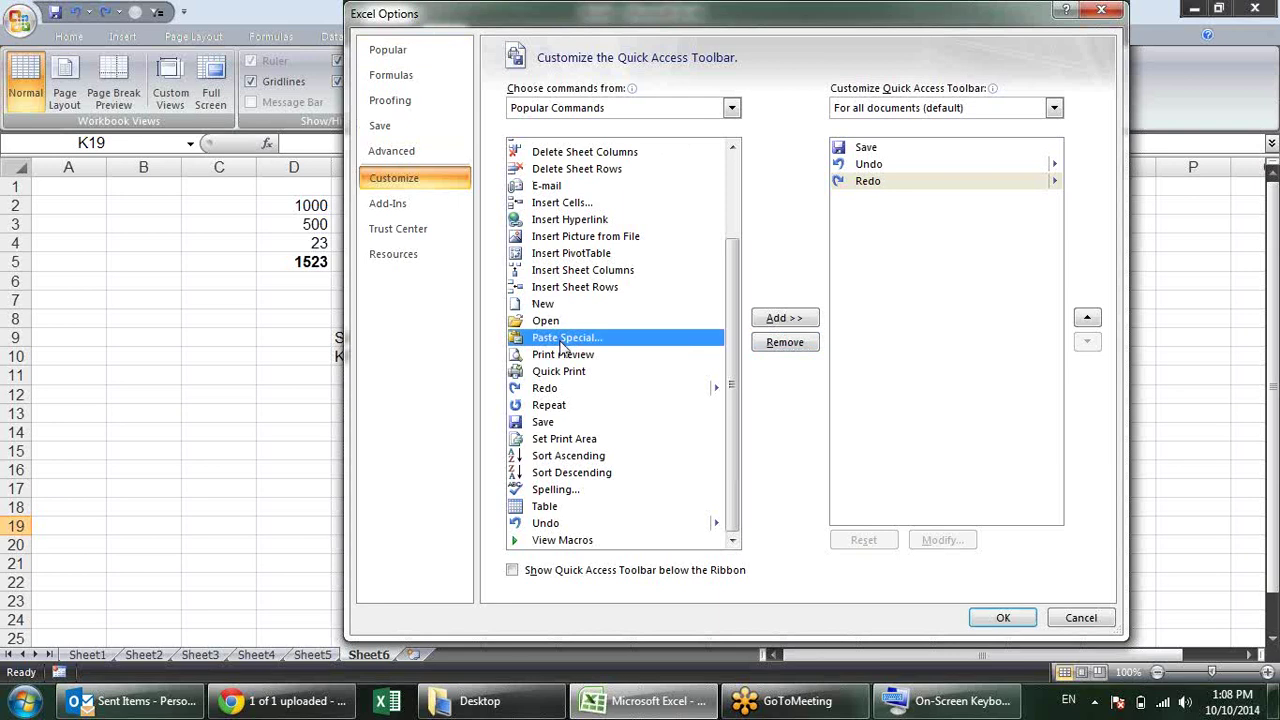
Step: Add Paste Special from the Home Tab commands to the Quick Access Toolbar and apply
{"action": "left_click", "coordinate": [732, 108]}
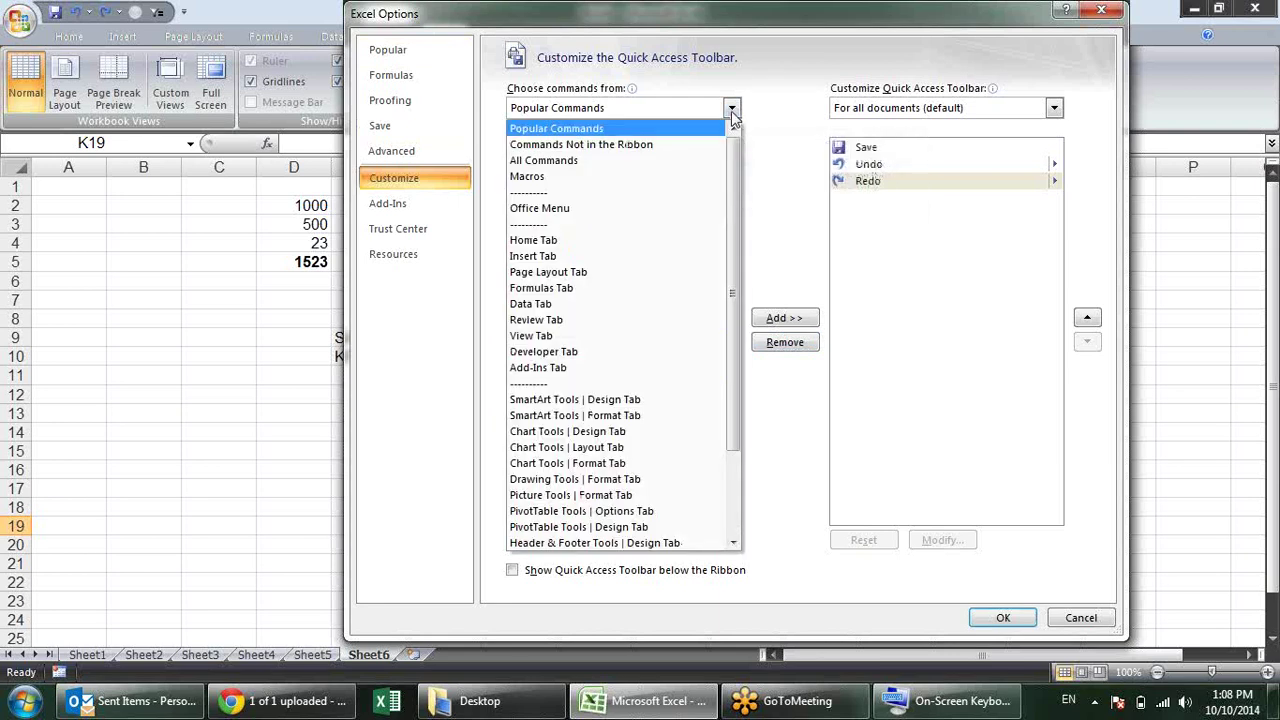
{"action": "left_click", "coordinate": [634, 242]}
{"action": "left_click_drag", "start_coordinate": [732, 172], "coordinate": [721, 462]}
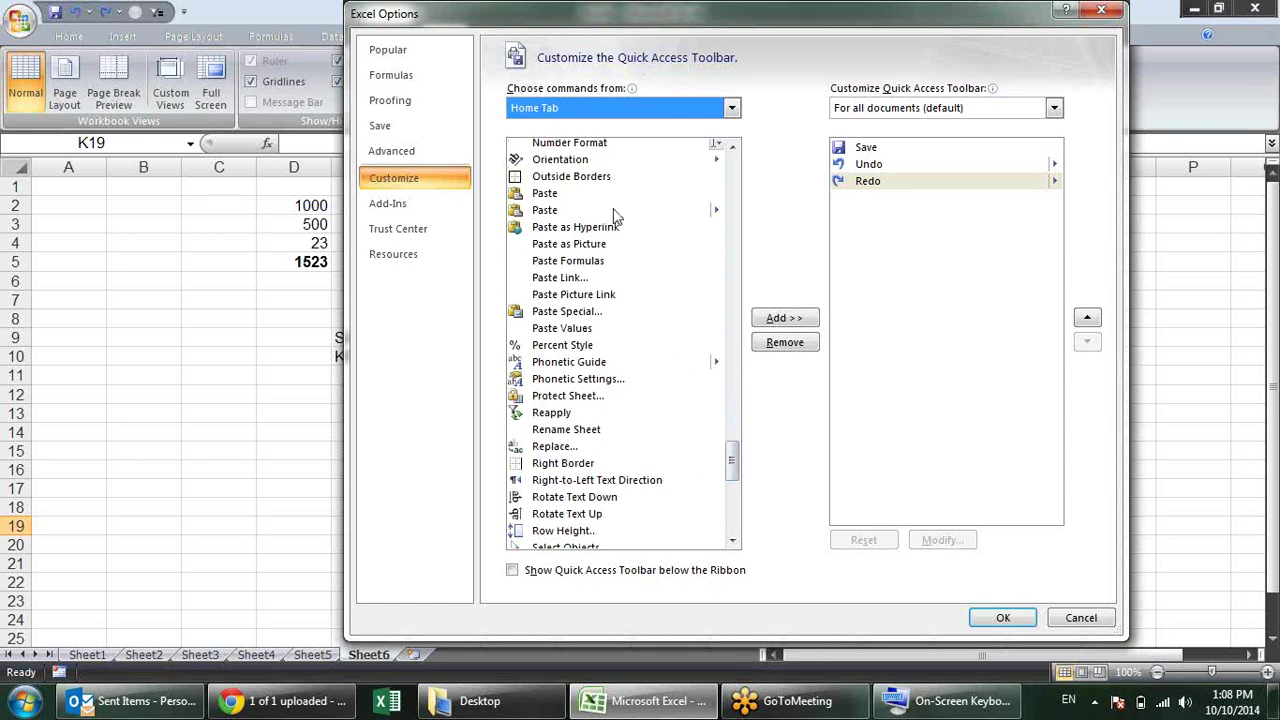
{"action": "left_click", "coordinate": [732, 148]}
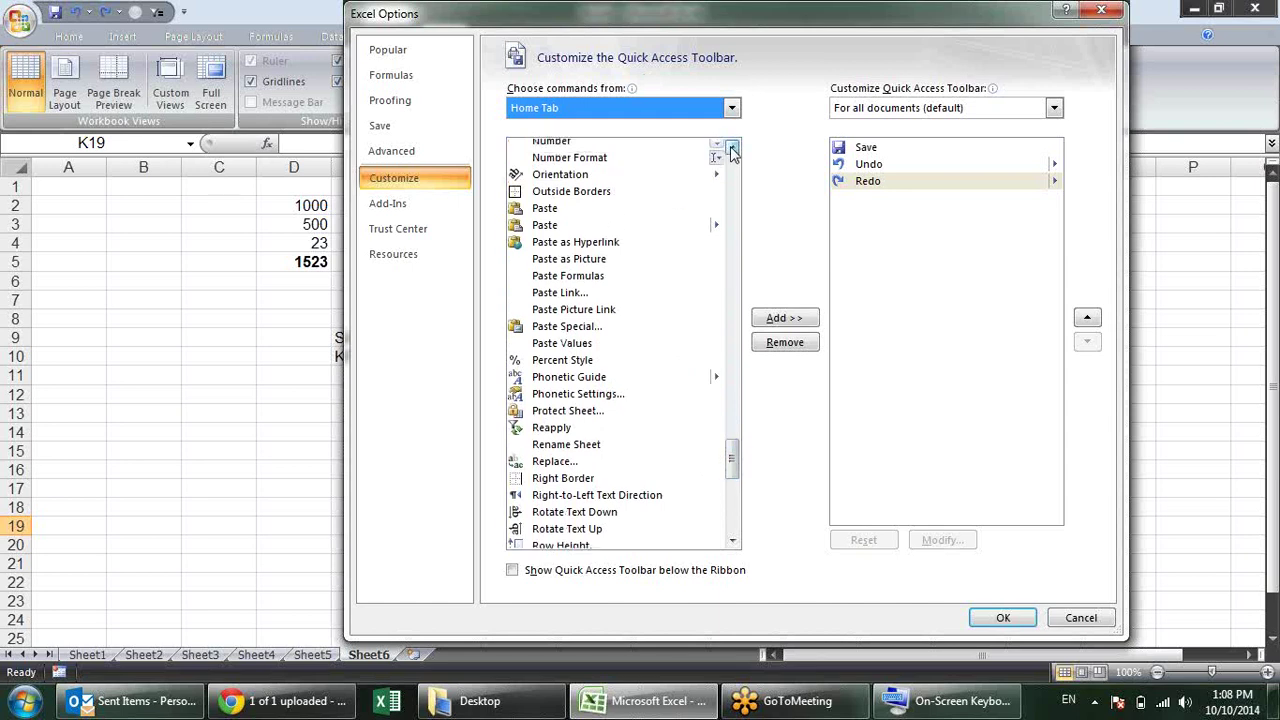
{"action": "left_click", "coordinate": [732, 148]}
{"action": "left_click", "coordinate": [732, 148]}
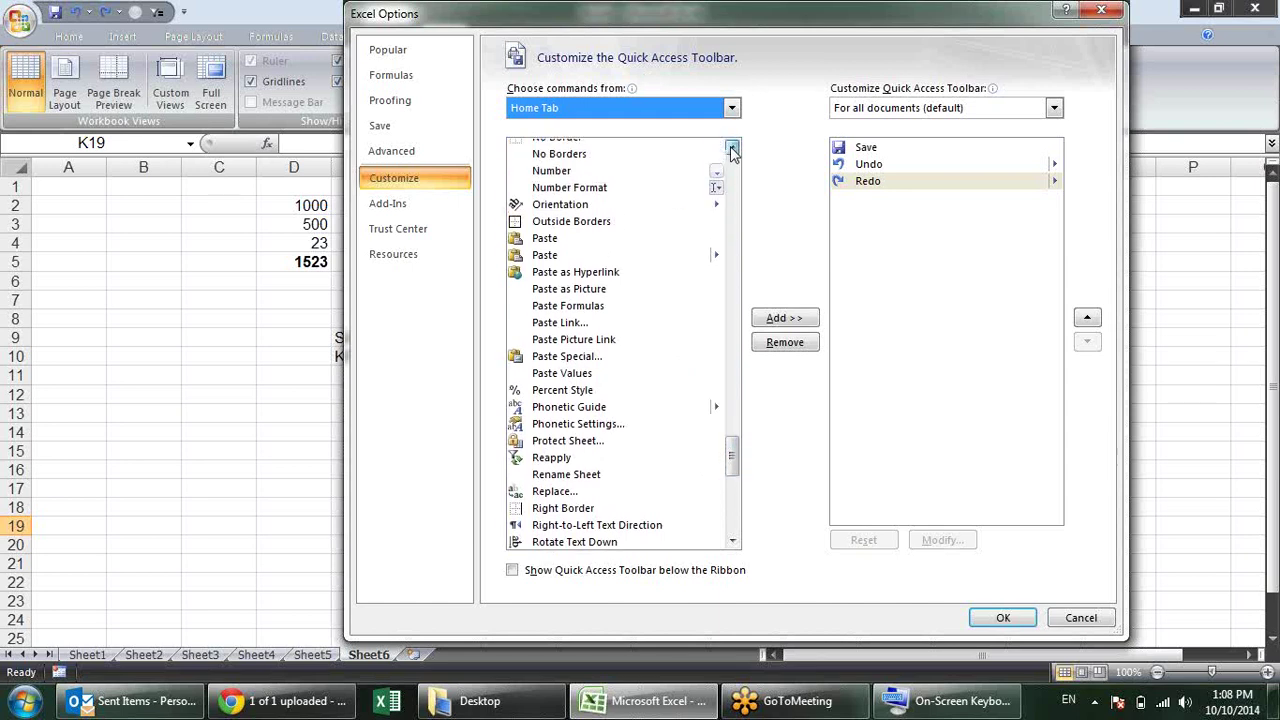
{"action": "left_click", "coordinate": [584, 374]}
{"action": "left_click", "coordinate": [575, 357]}
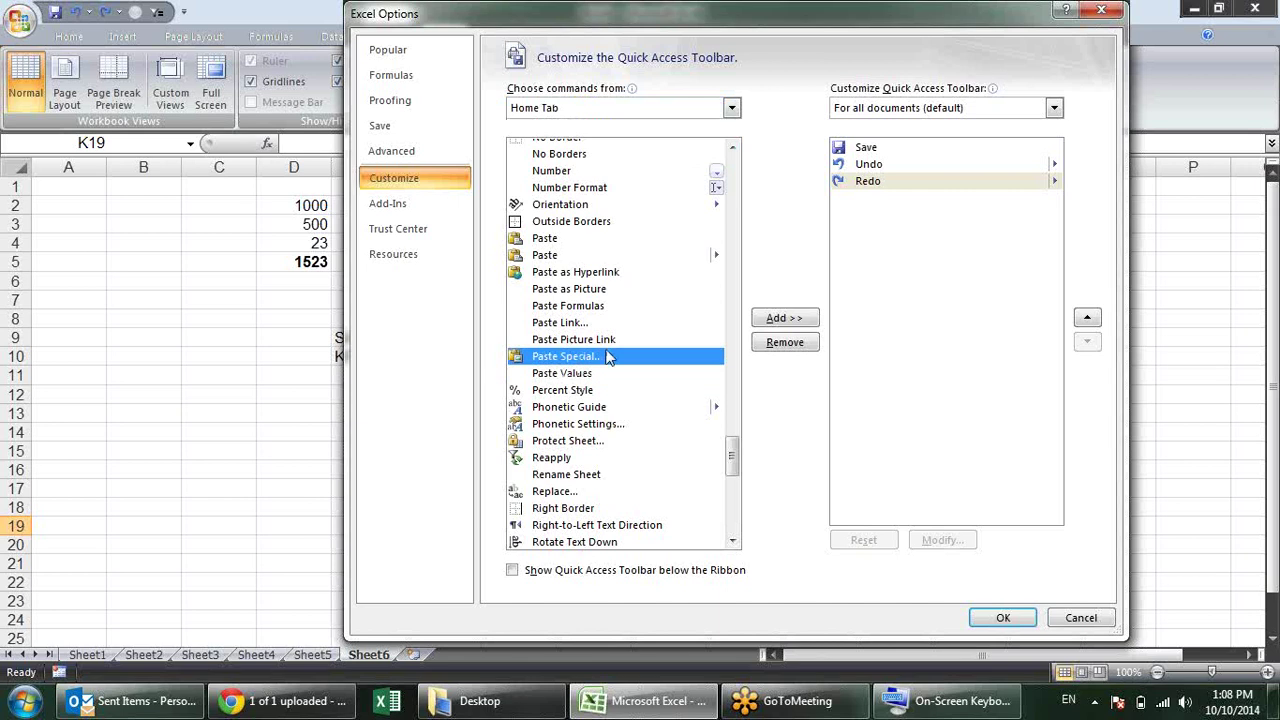
{"action": "left_click", "coordinate": [784, 318]}
{"action": "left_click", "coordinate": [1001, 618]}
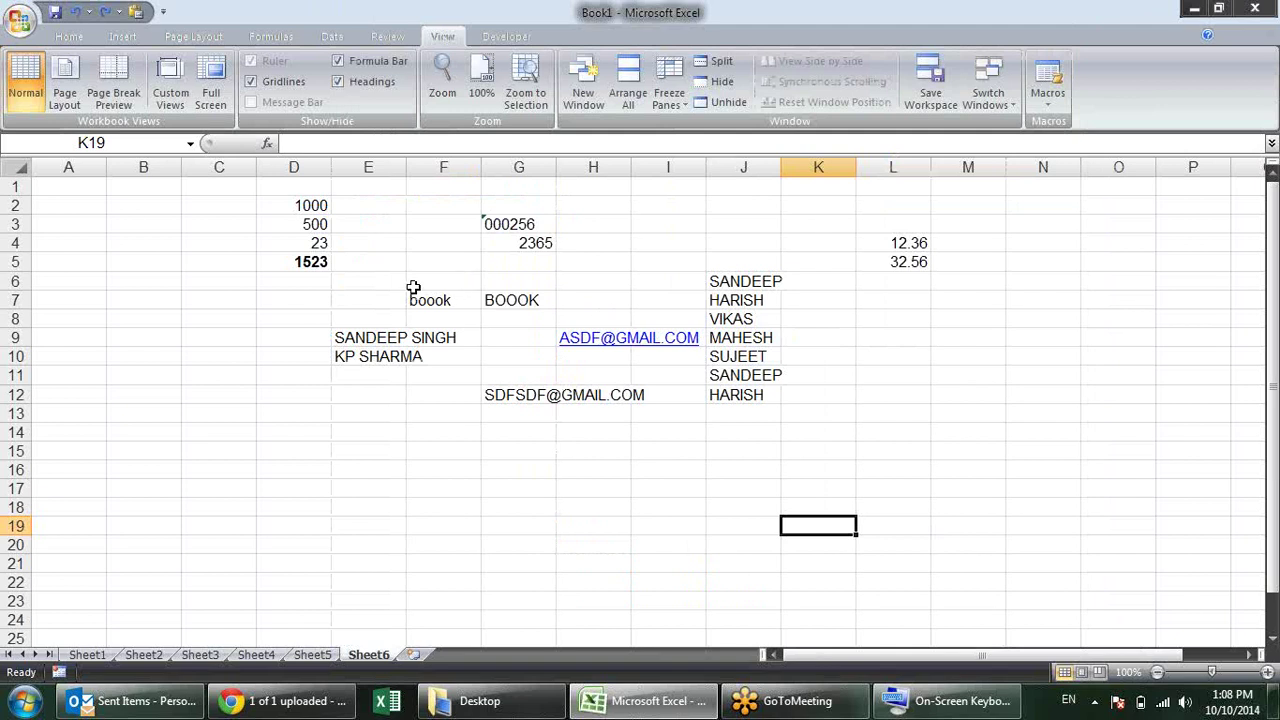
{"action": "left_click", "coordinate": [272, 261]}
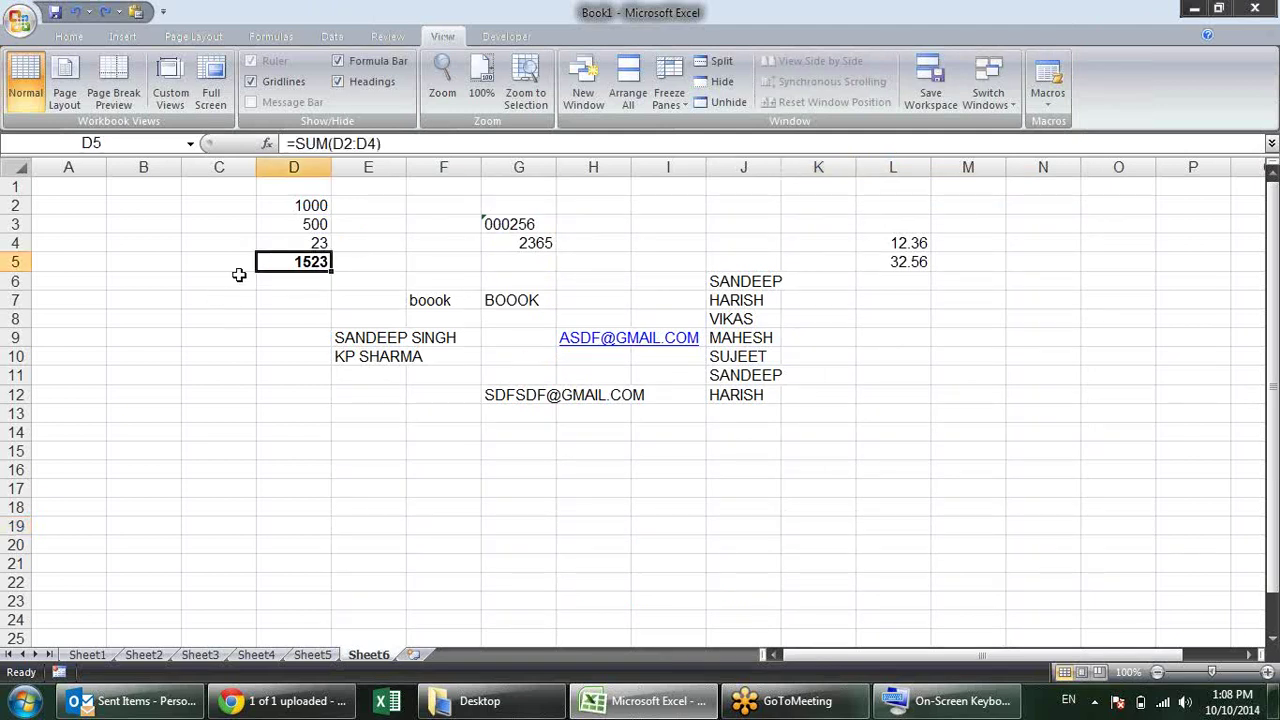
{"action": "key", "text": "ctrl+c"}
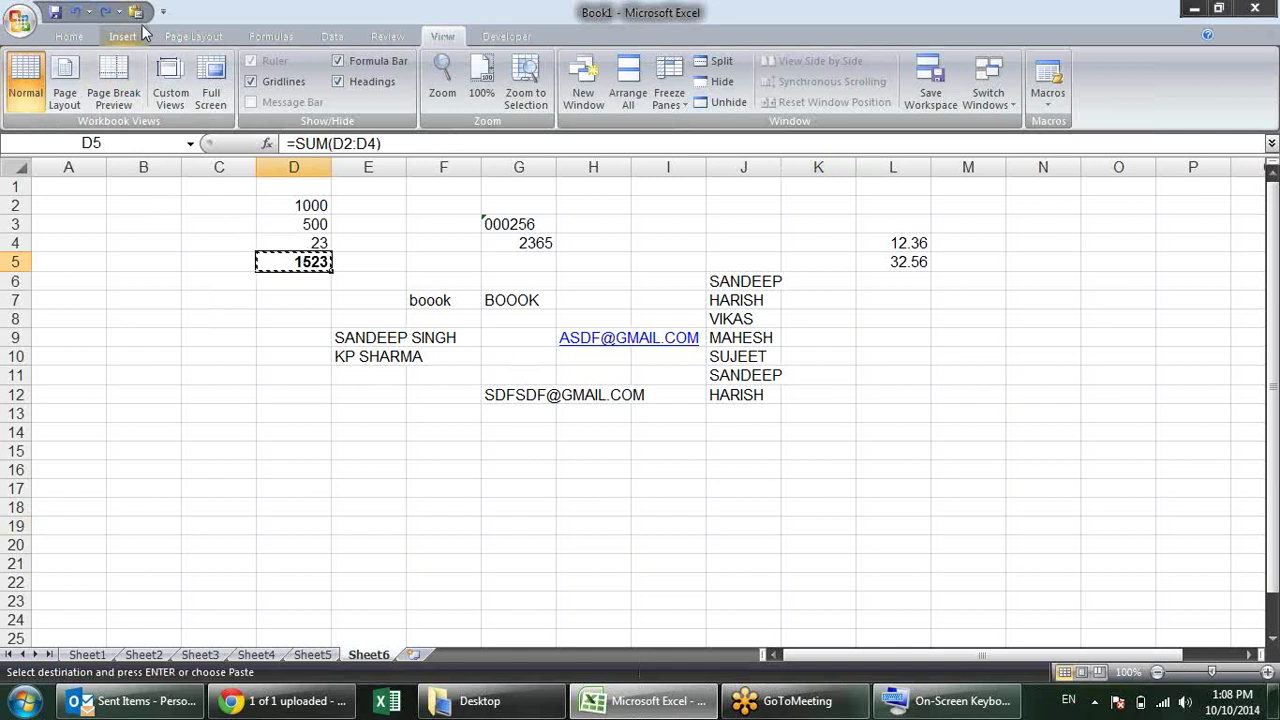
{"action": "left_click", "coordinate": [135, 11]}
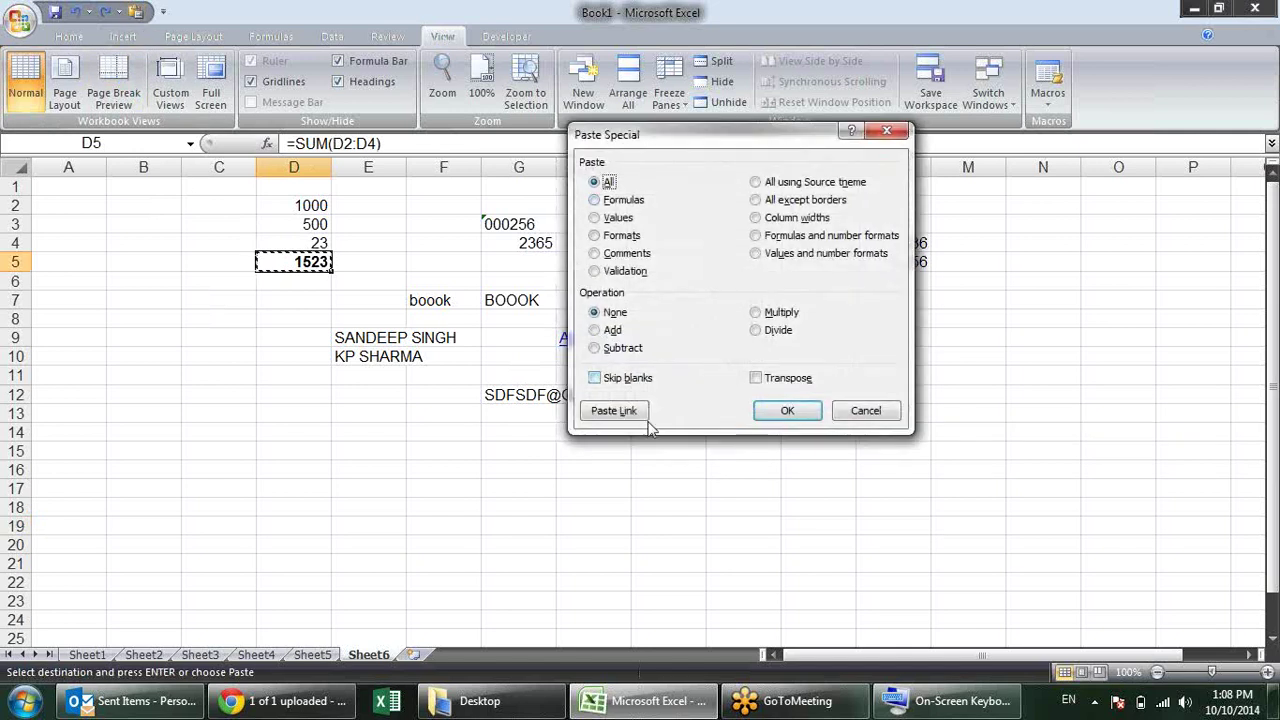
{"action": "key", "text": "Escape"}
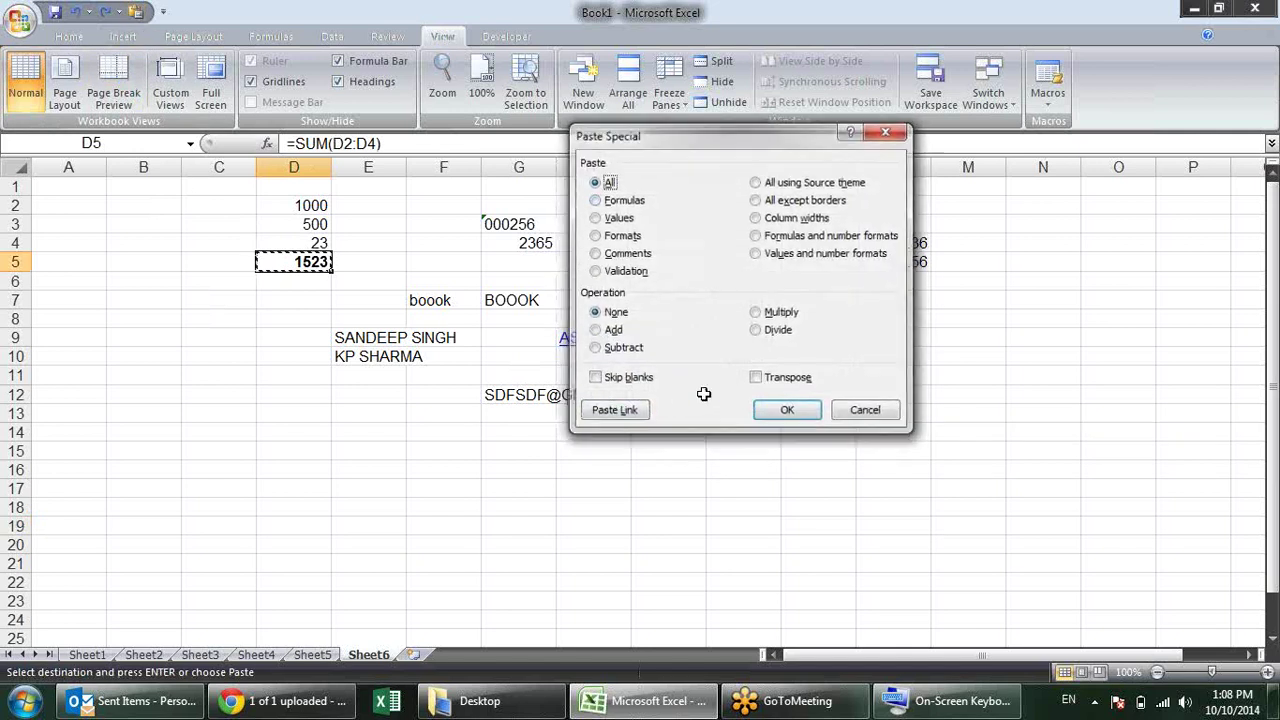
{"action": "left_click", "coordinate": [662, 451]}
{"action": "key", "text": "Escape"}
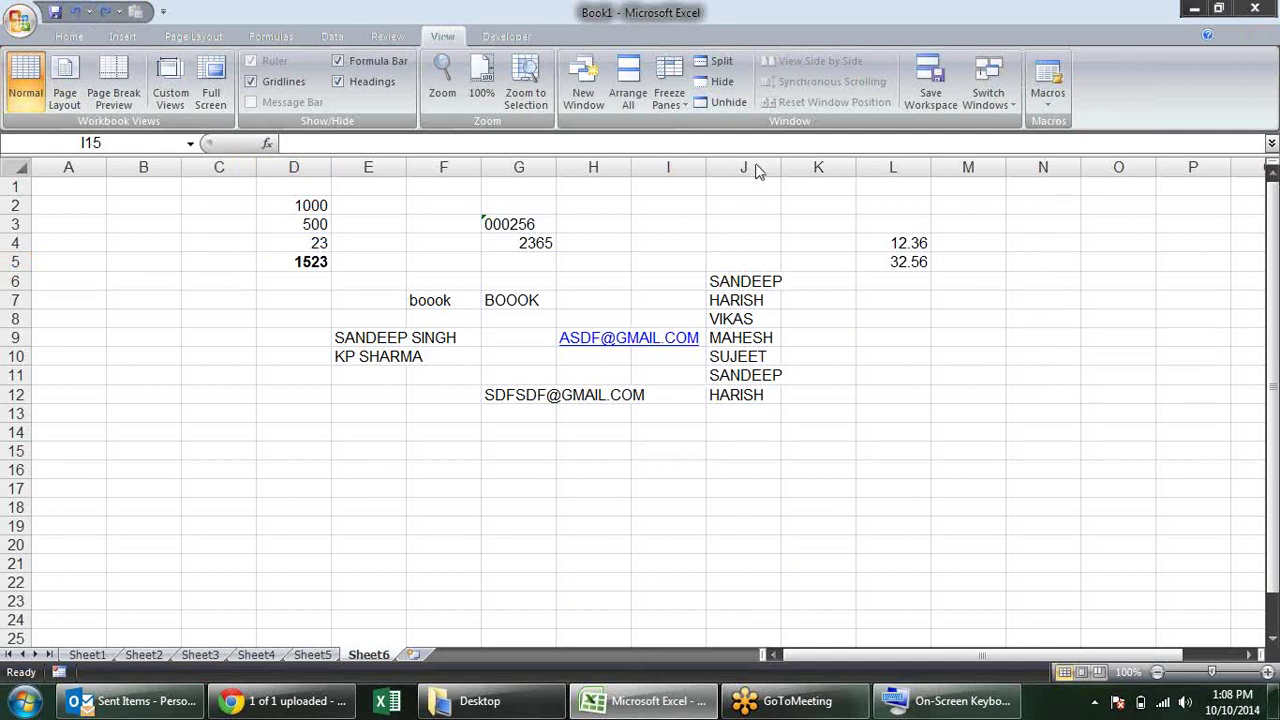
{"action": "left_click", "coordinate": [19, 17]}
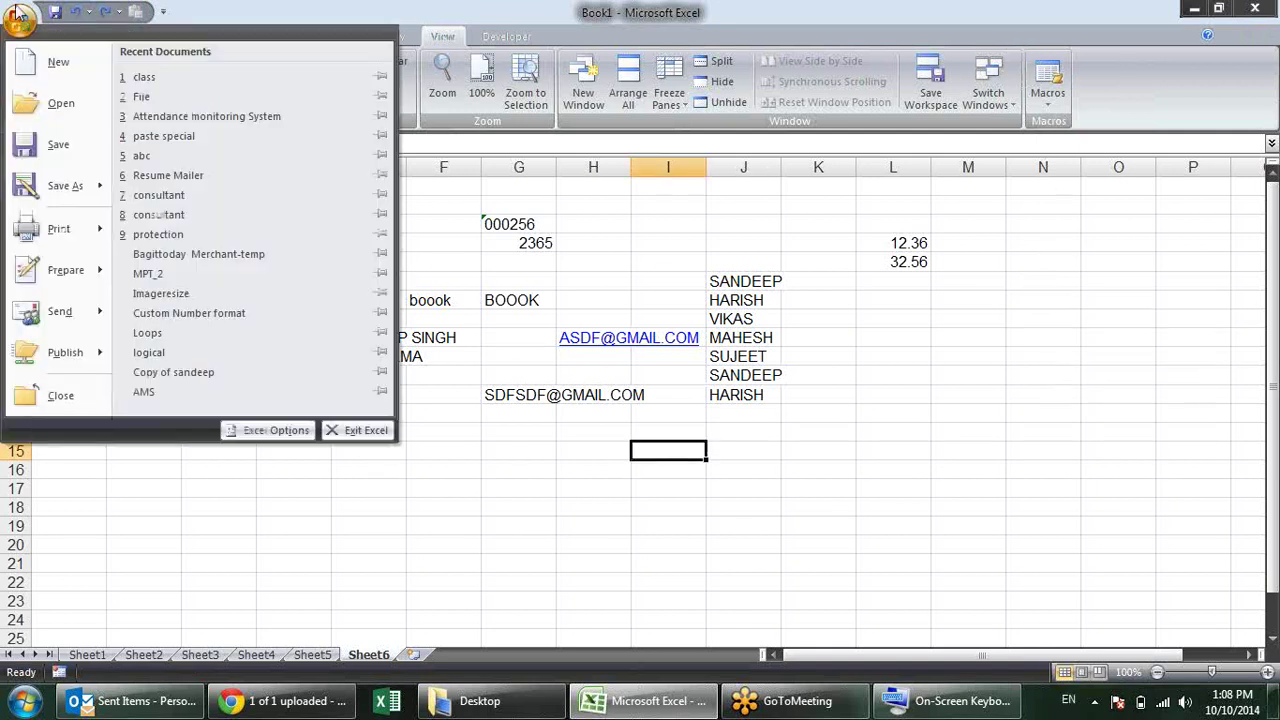
{"action": "left_click", "coordinate": [253, 436]}
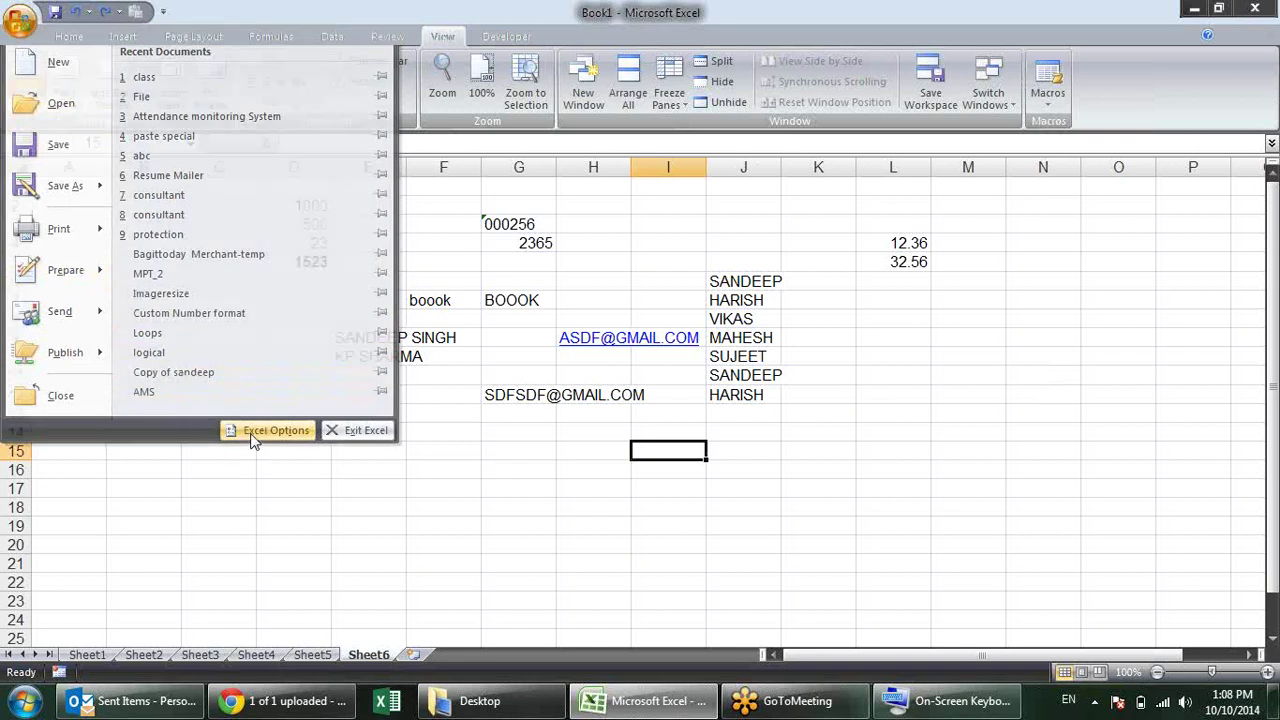
{"action": "left_click", "coordinate": [430, 180]}
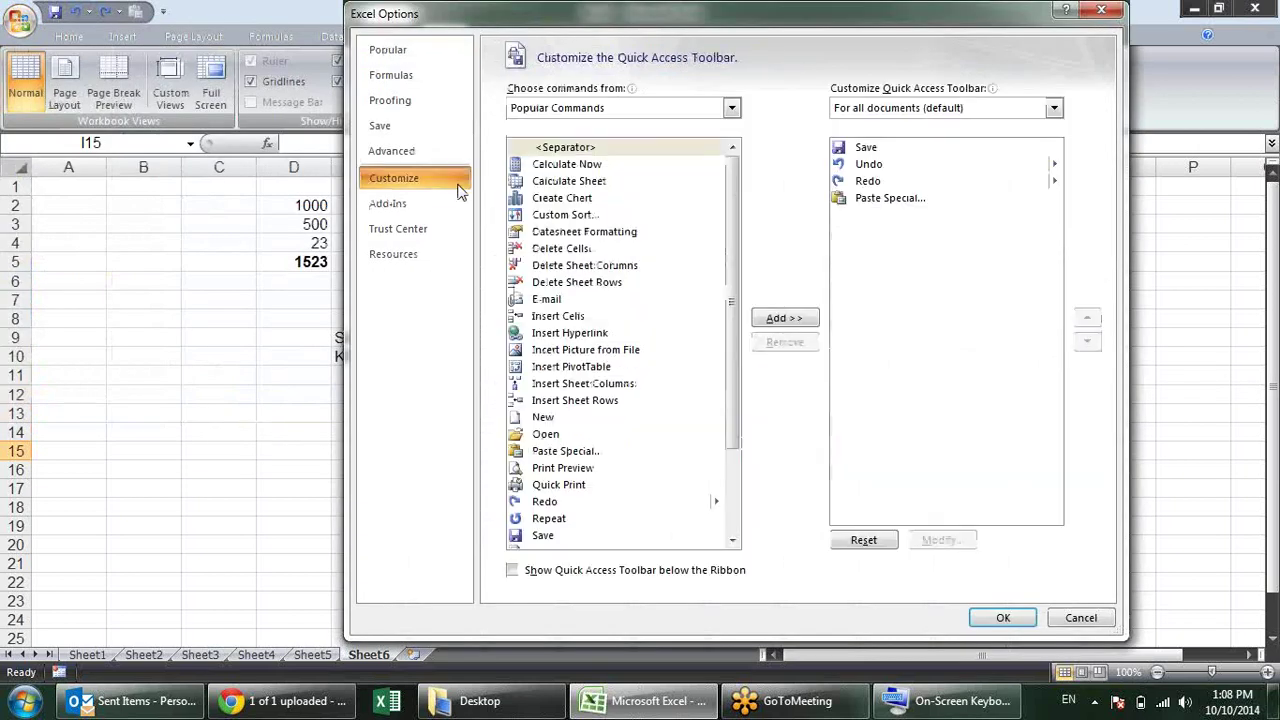
{"action": "left_click", "coordinate": [414, 214]}
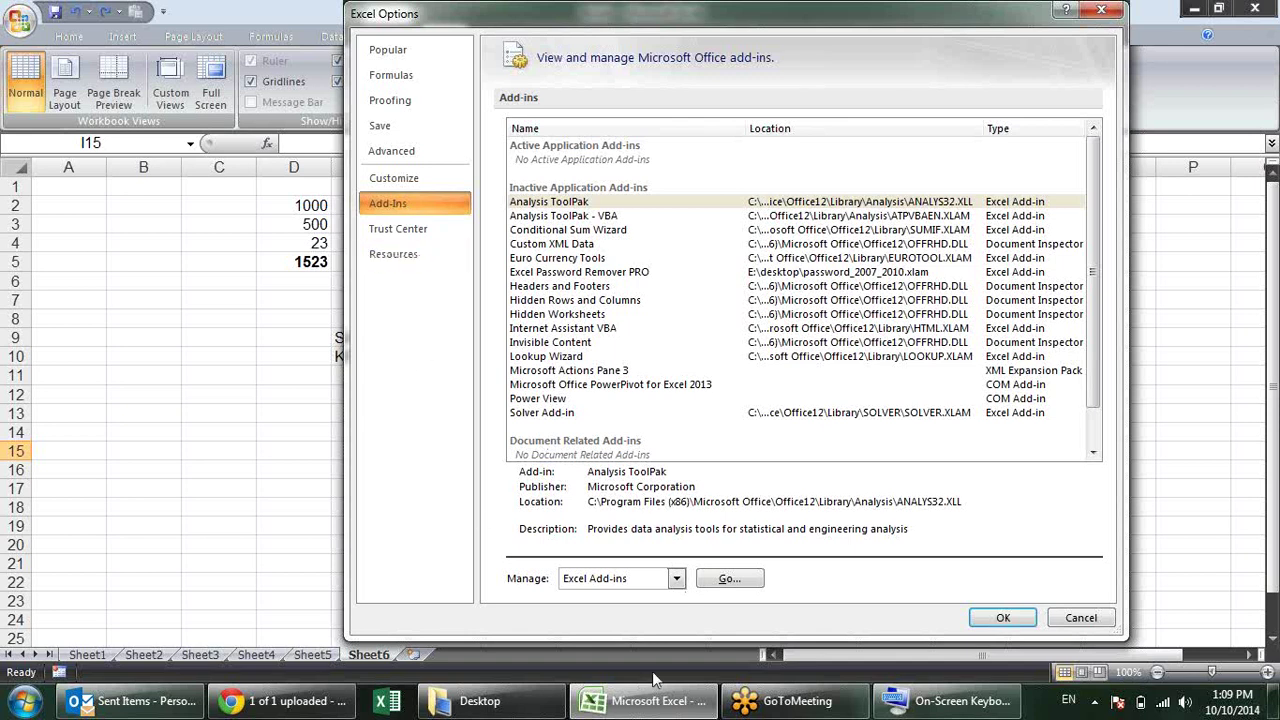
{"action": "left_click", "coordinate": [730, 582]}
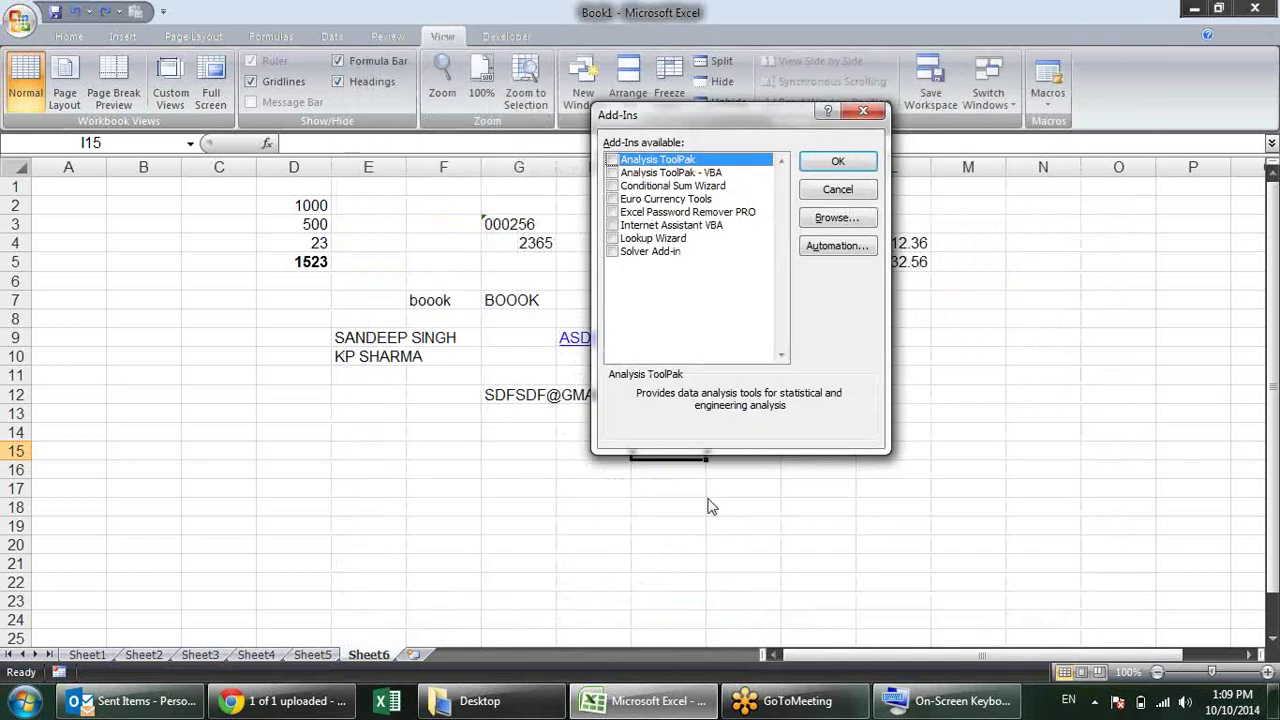
{"action": "key", "text": "Escape"}
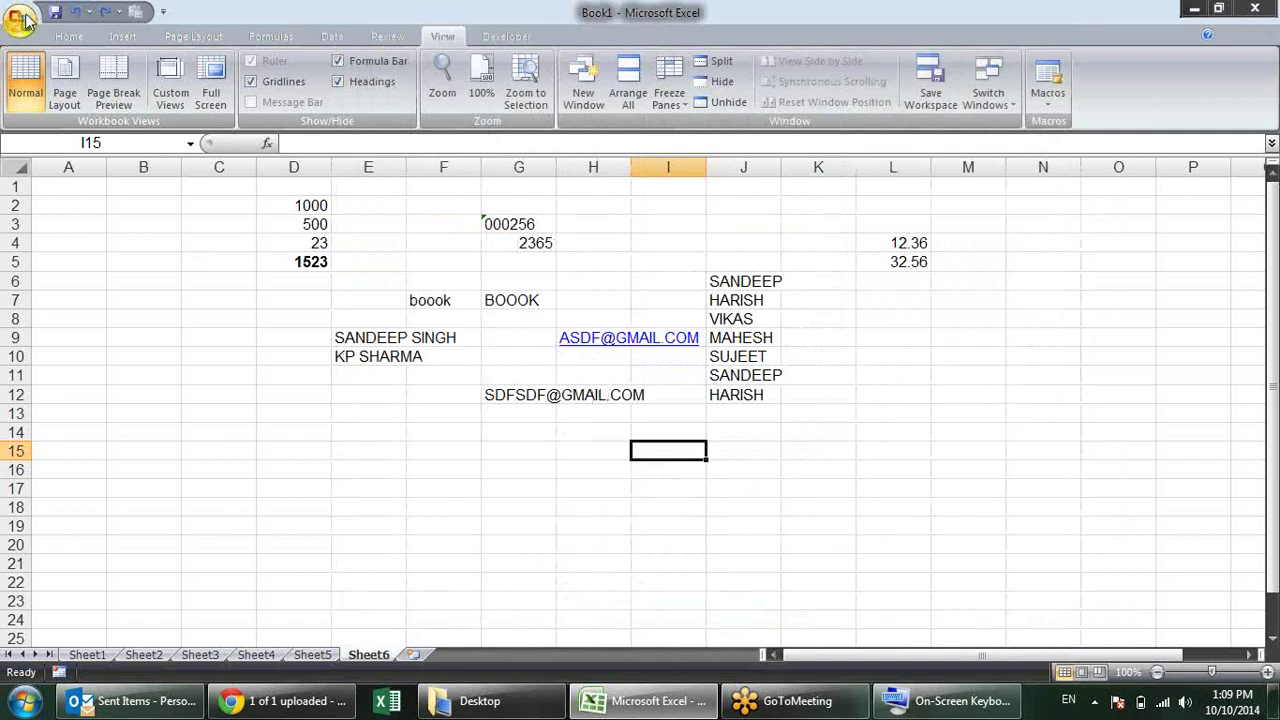
{"action": "left_click", "coordinate": [20, 22]}
{"action": "left_click", "coordinate": [268, 430]}
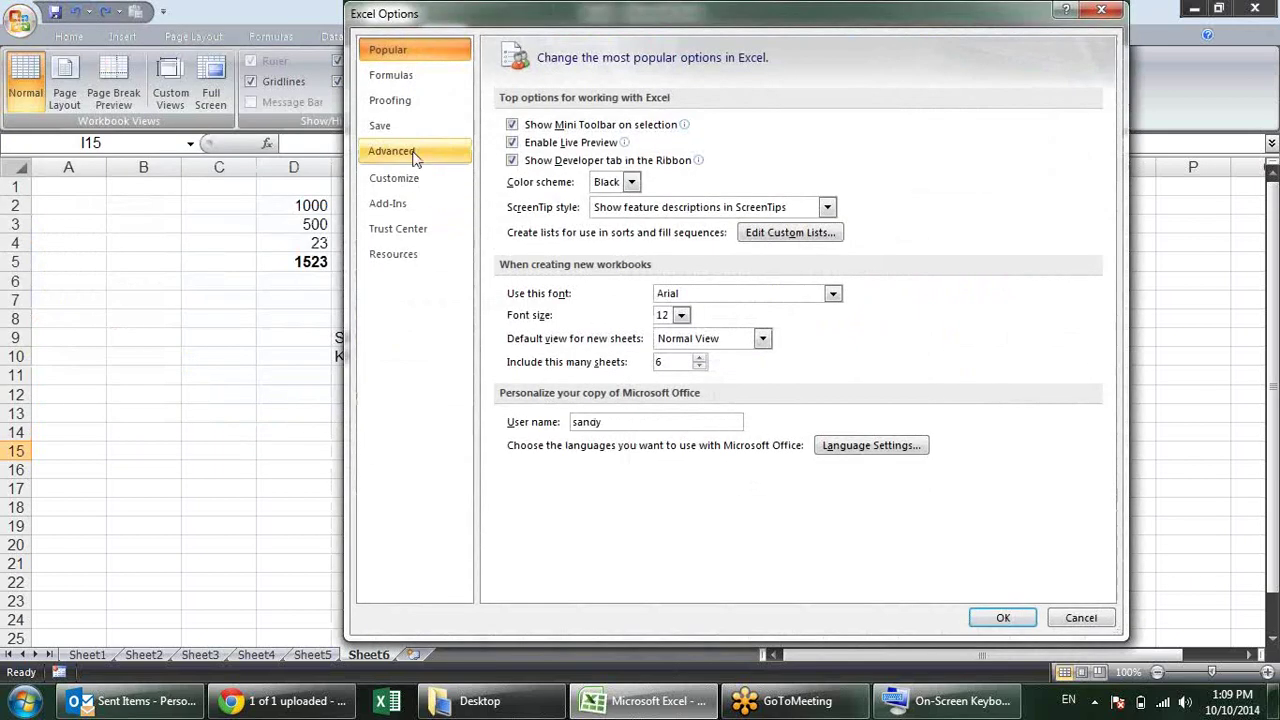
{"action": "left_click", "coordinate": [422, 203]}
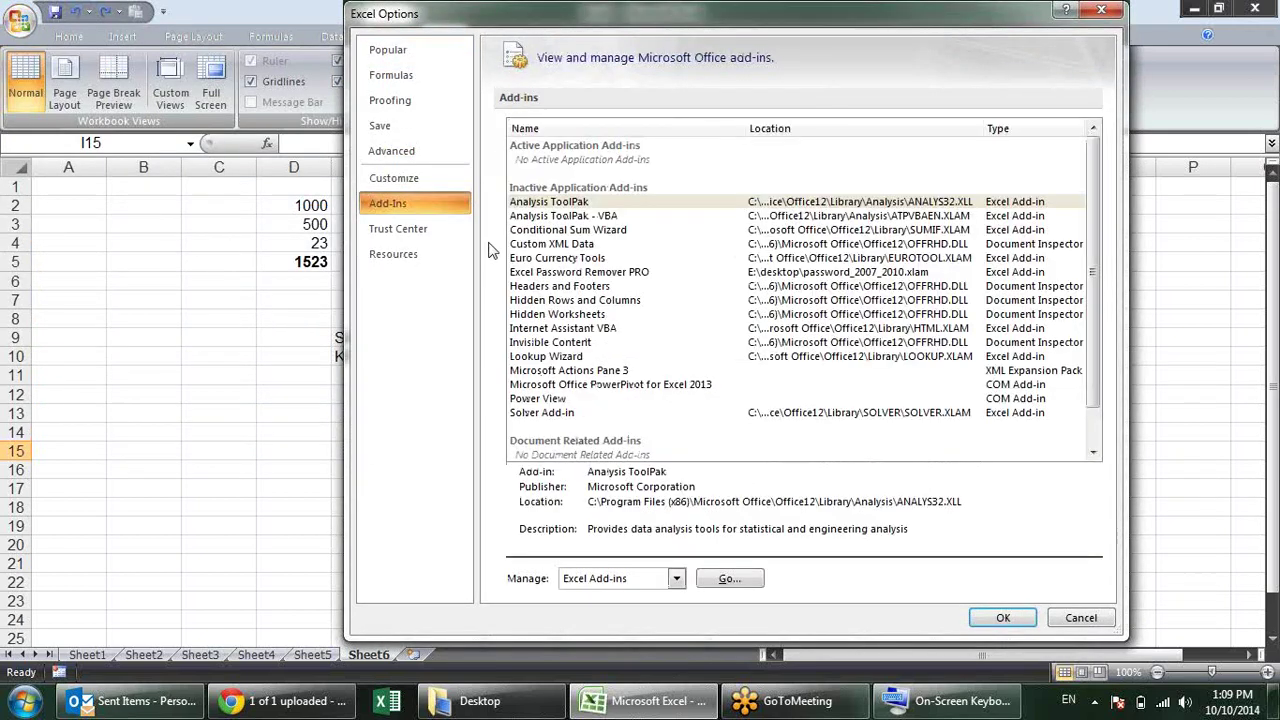
{"action": "left_click", "coordinate": [677, 579]}
{"action": "left_click", "coordinate": [677, 581]}
{"action": "left_click", "coordinate": [722, 579]}
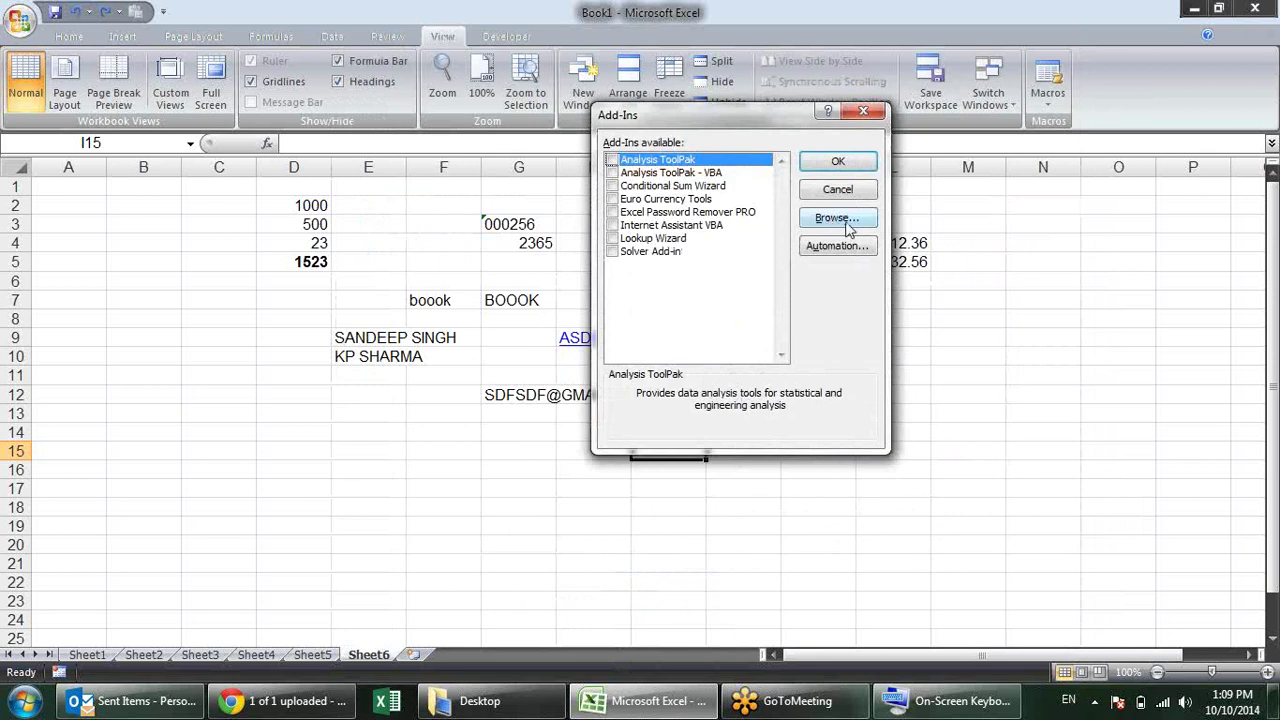
{"action": "left_click", "coordinate": [846, 224]}
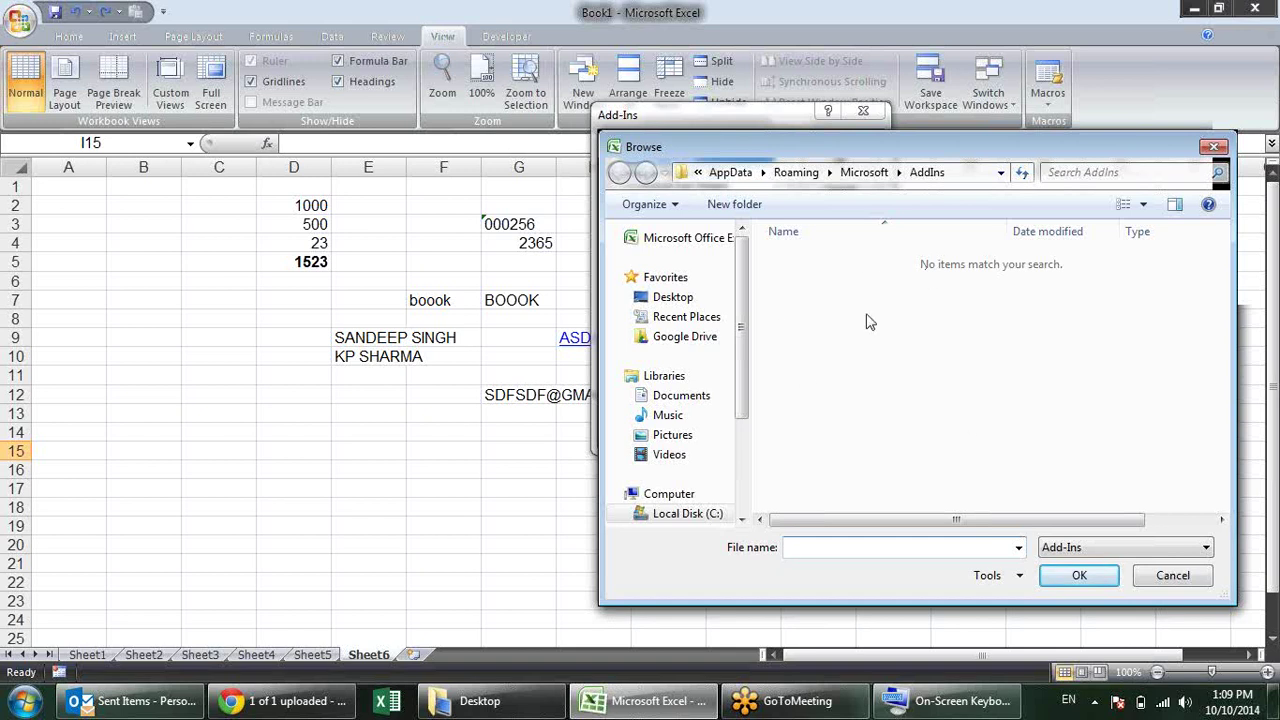
{"action": "key", "text": "Escape"}
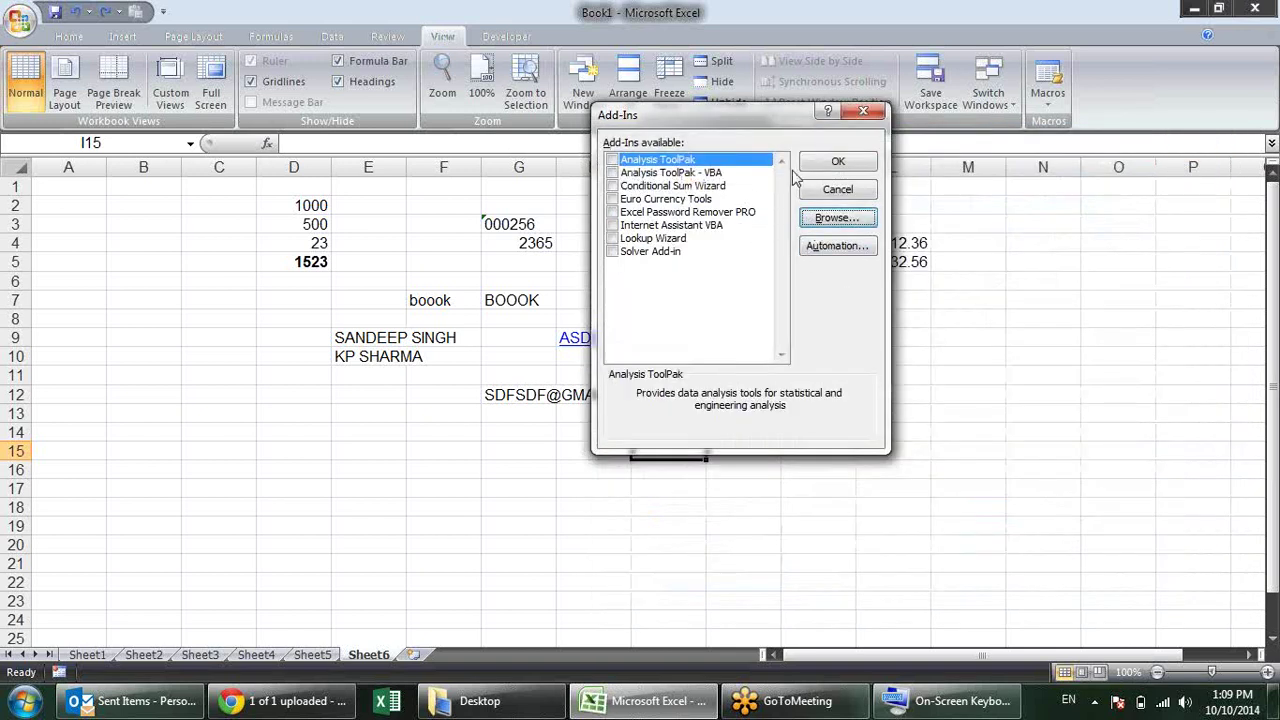
{"action": "left_click", "coordinate": [830, 161]}
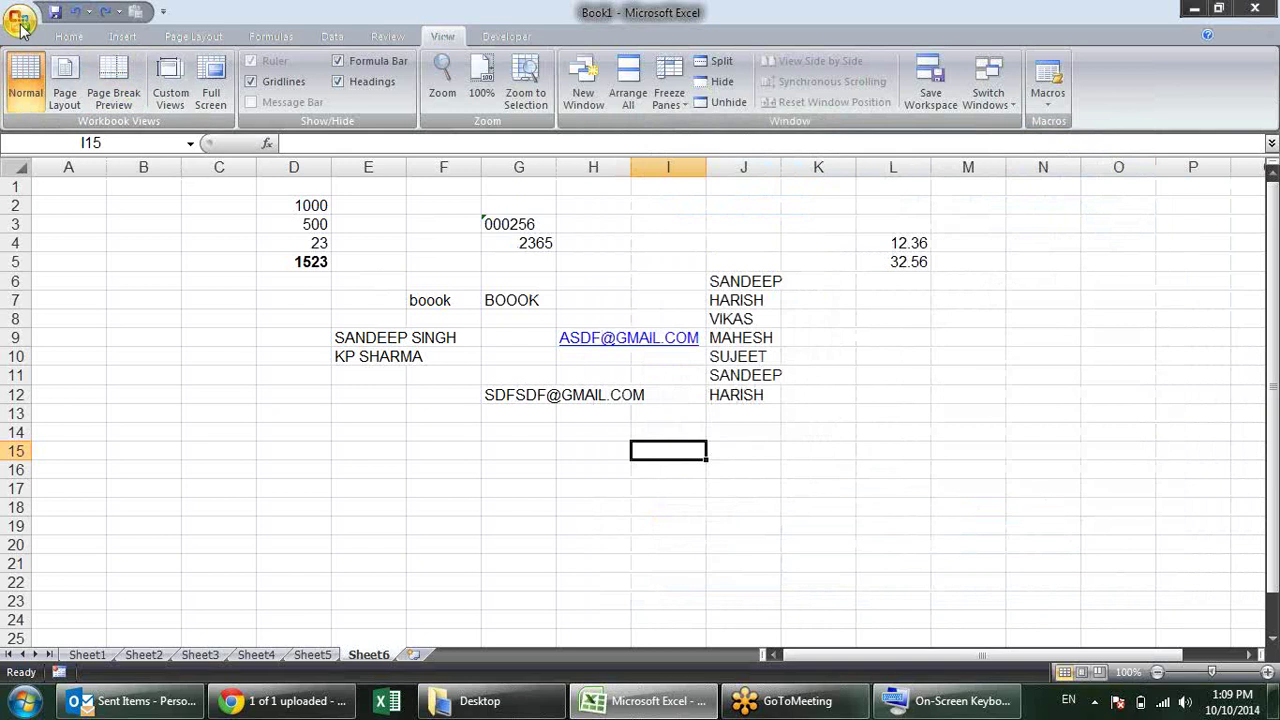
{"action": "left_click", "coordinate": [20, 20]}
{"action": "left_click", "coordinate": [268, 430]}
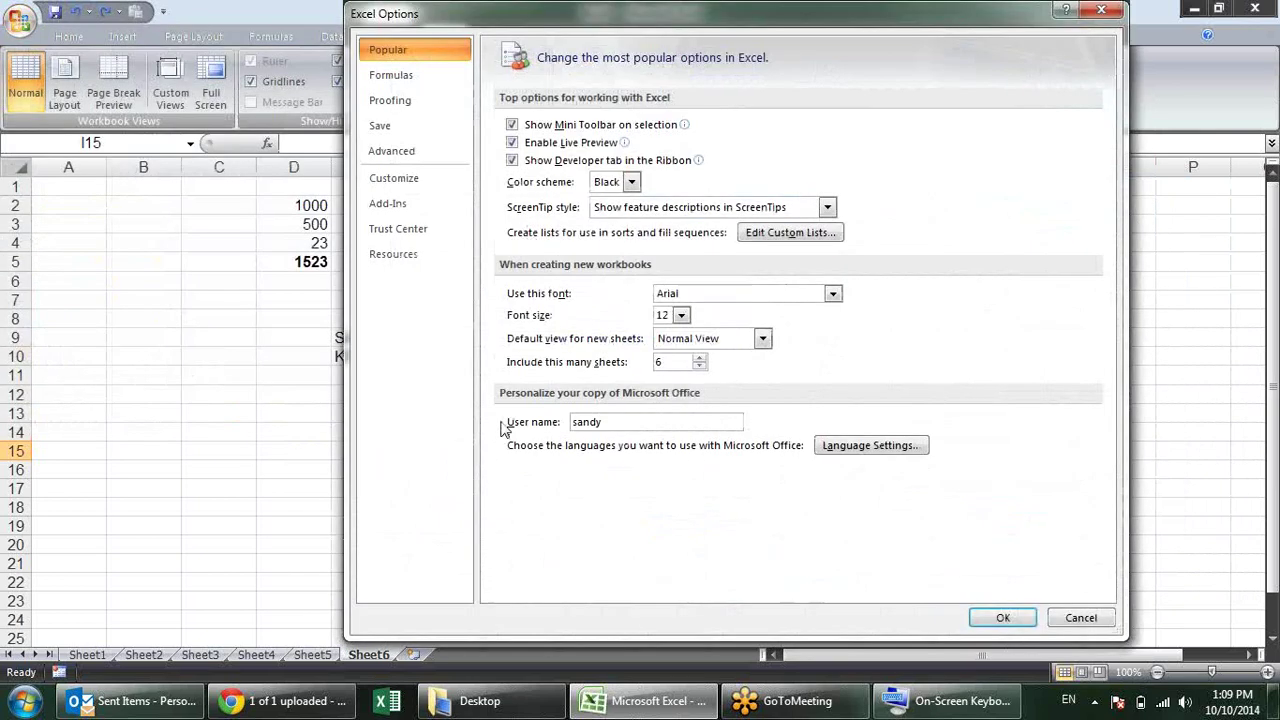
{"action": "left_click", "coordinate": [440, 204]}
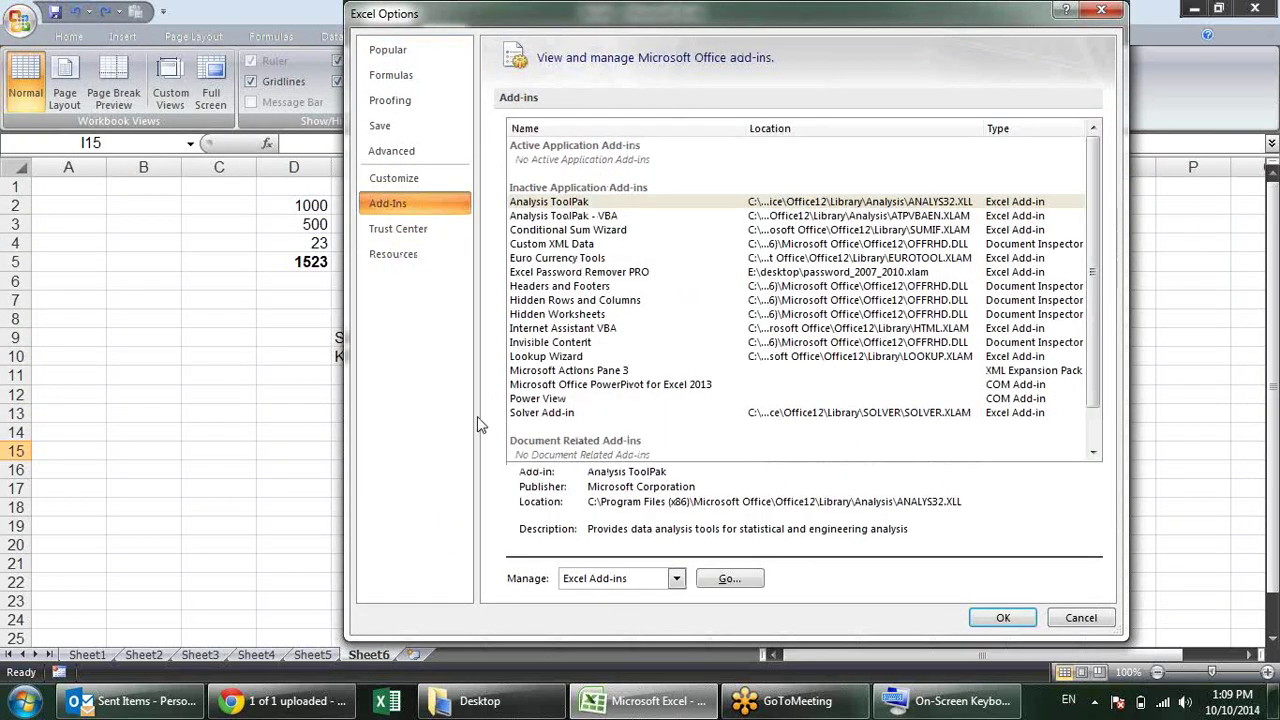
{"action": "left_click", "coordinate": [445, 230]}
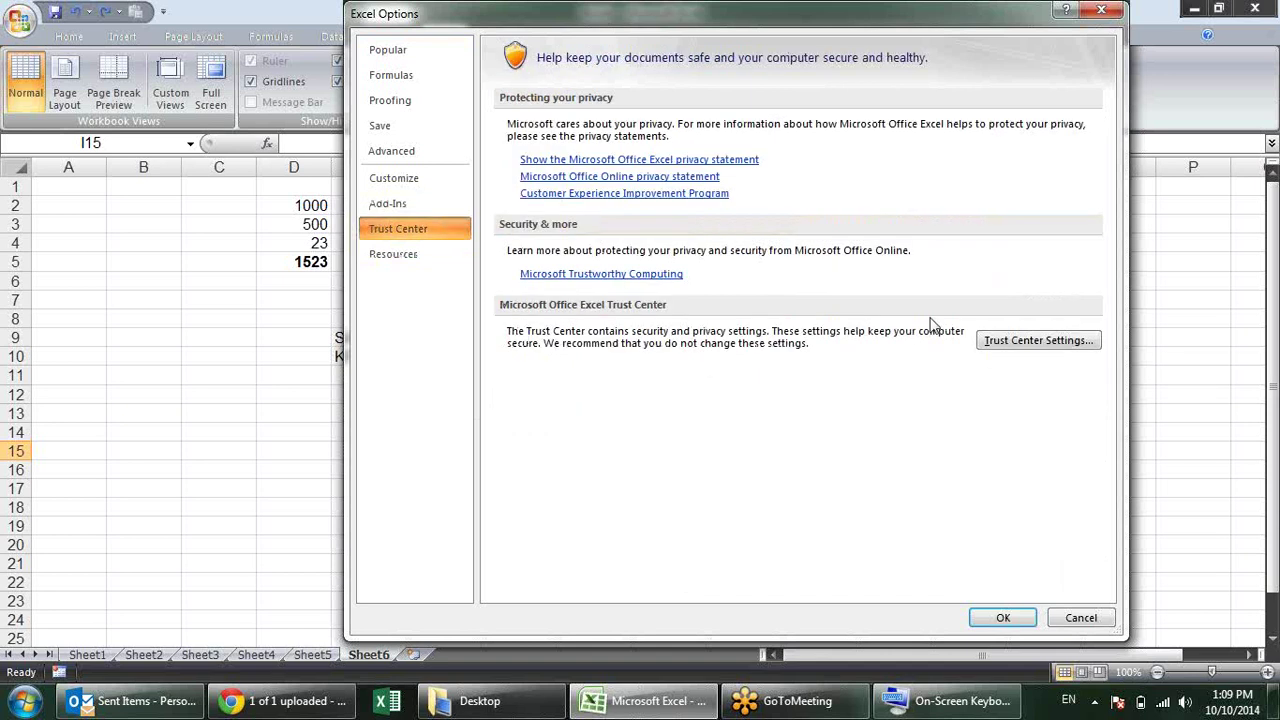
{"action": "left_click", "coordinate": [1031, 342]}
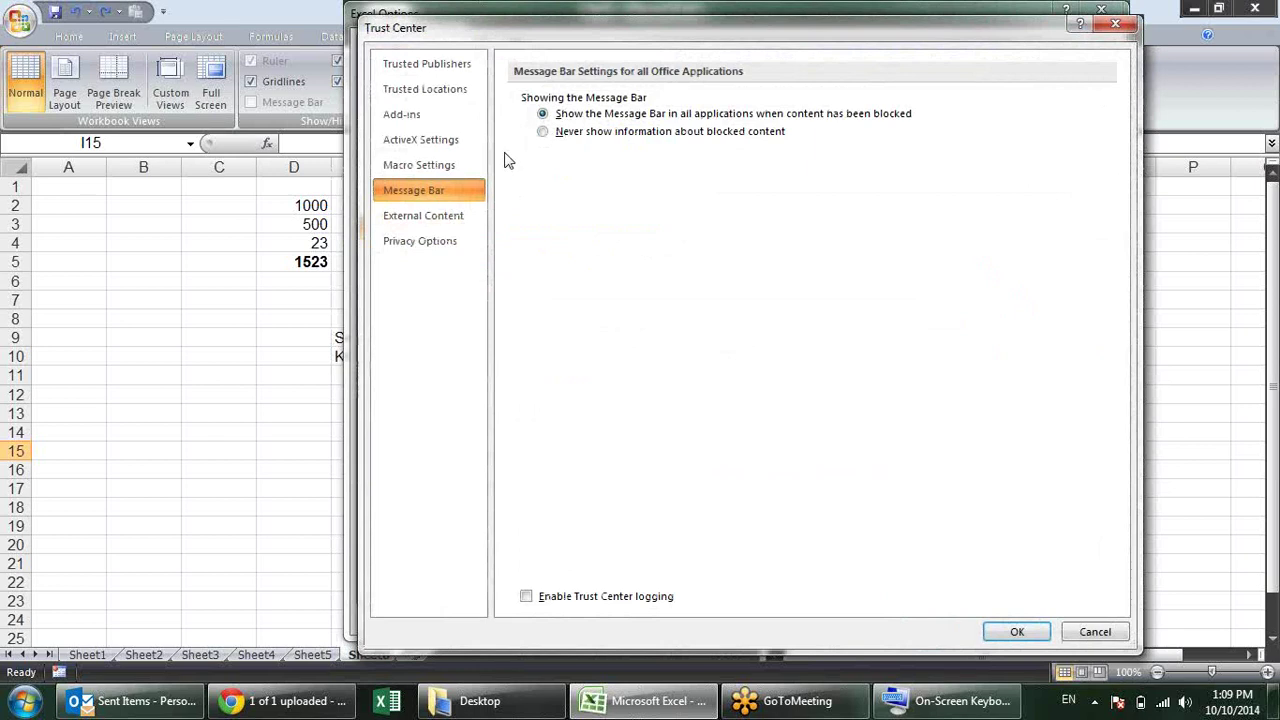
{"action": "left_click", "coordinate": [465, 166]}
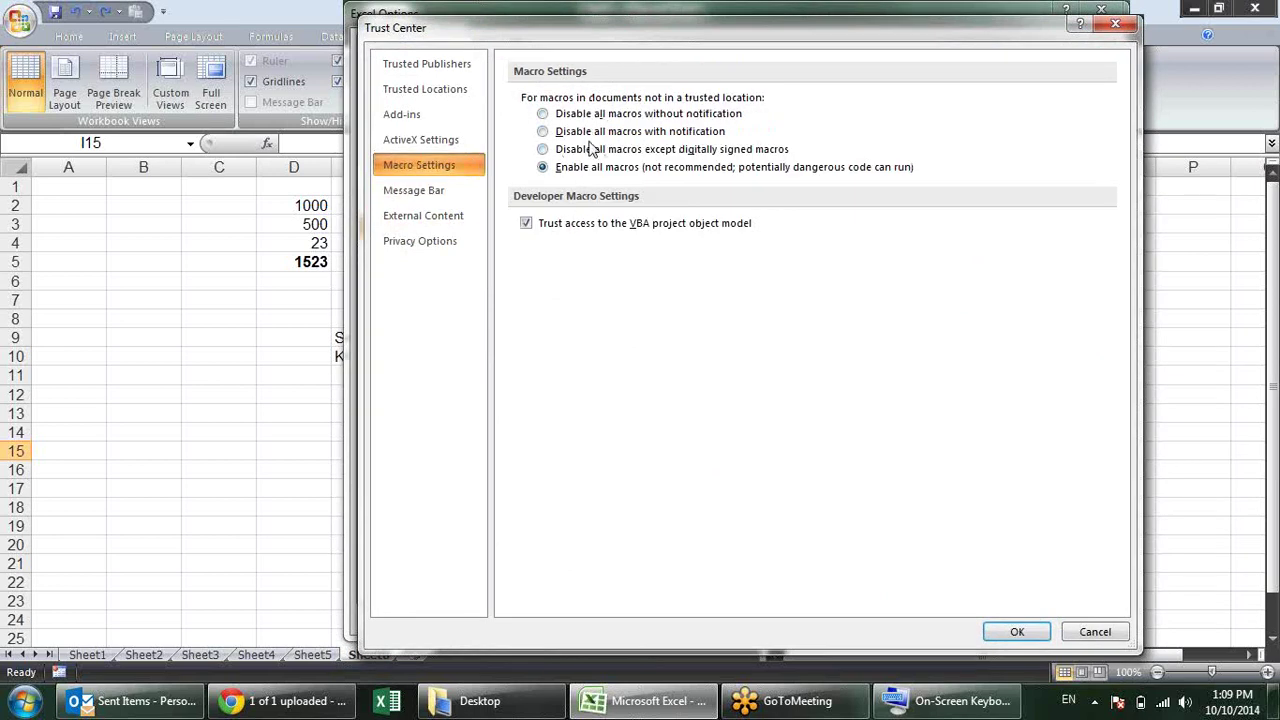
{"action": "left_click", "coordinate": [462, 138]}
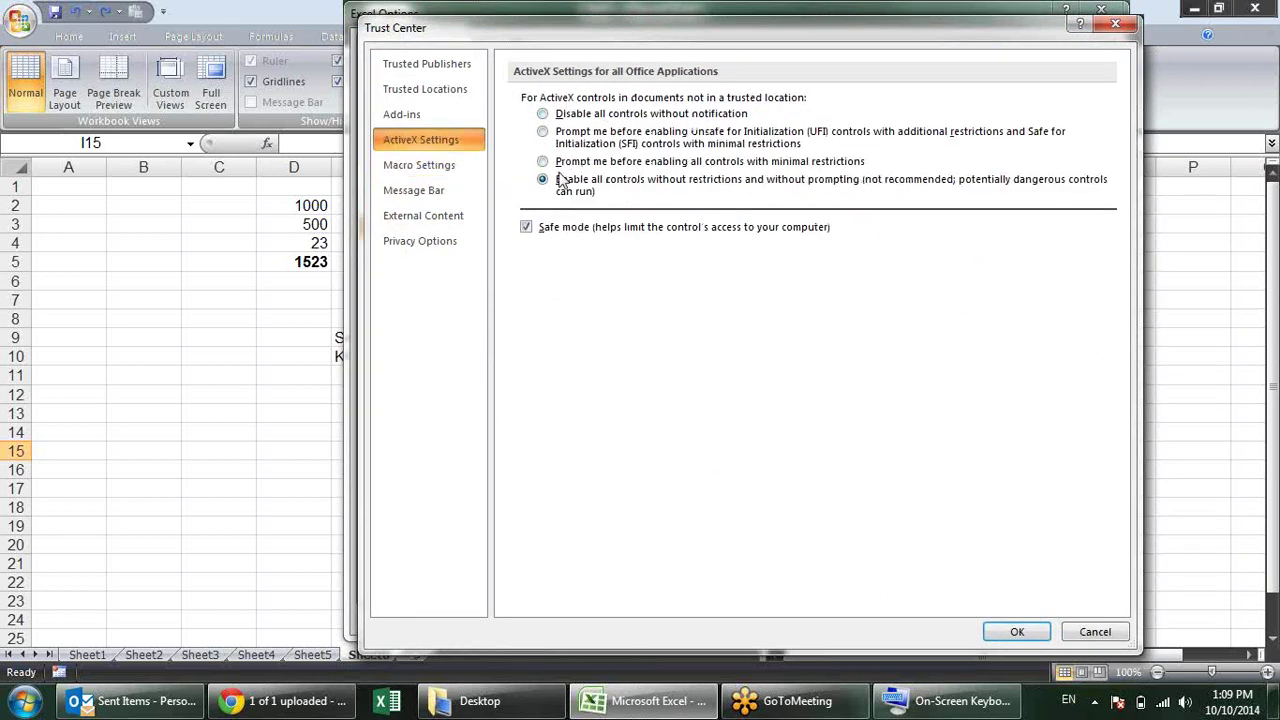
{"action": "left_click", "coordinate": [450, 218]}
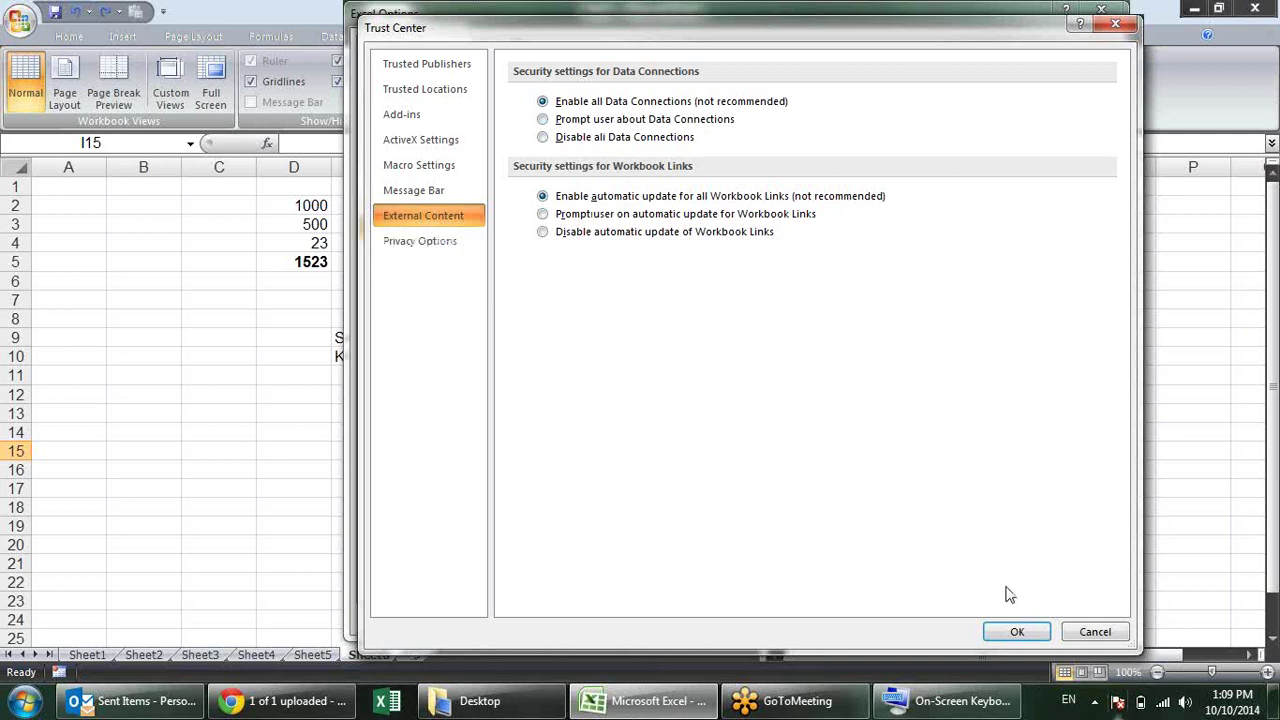
{"action": "left_click", "coordinate": [1026, 629]}
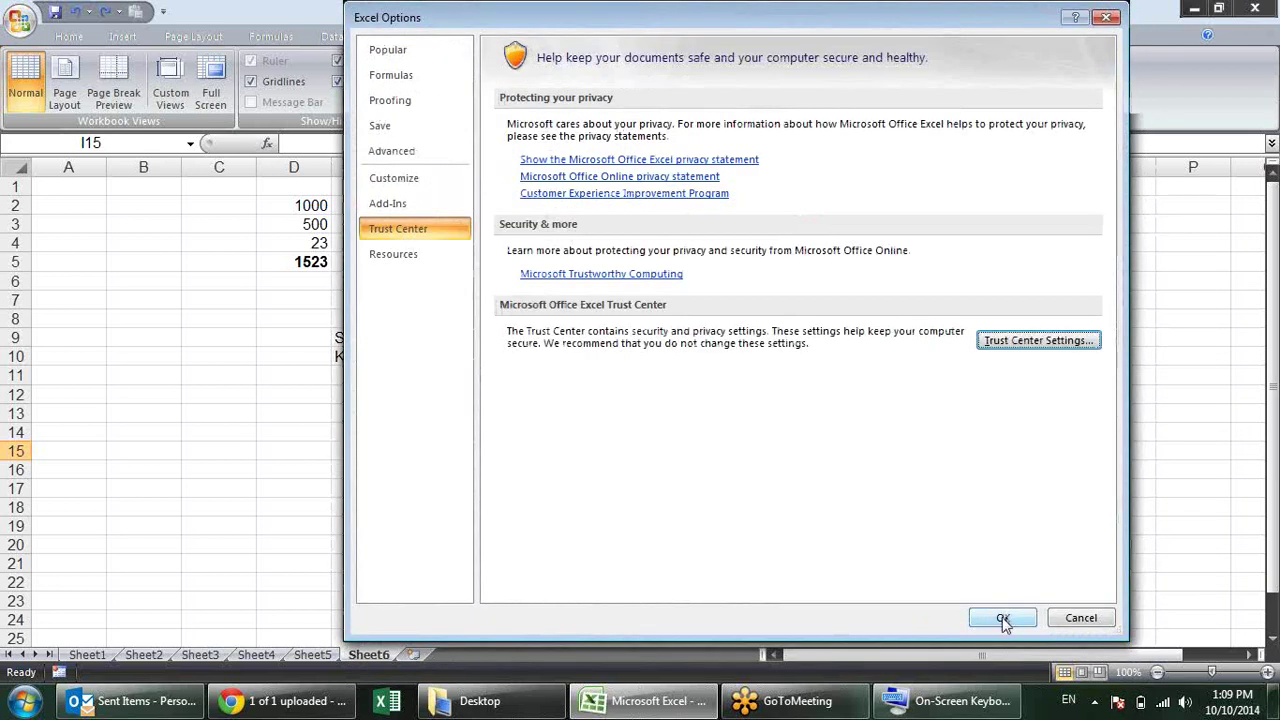
{"action": "left_click", "coordinate": [1002, 617]}
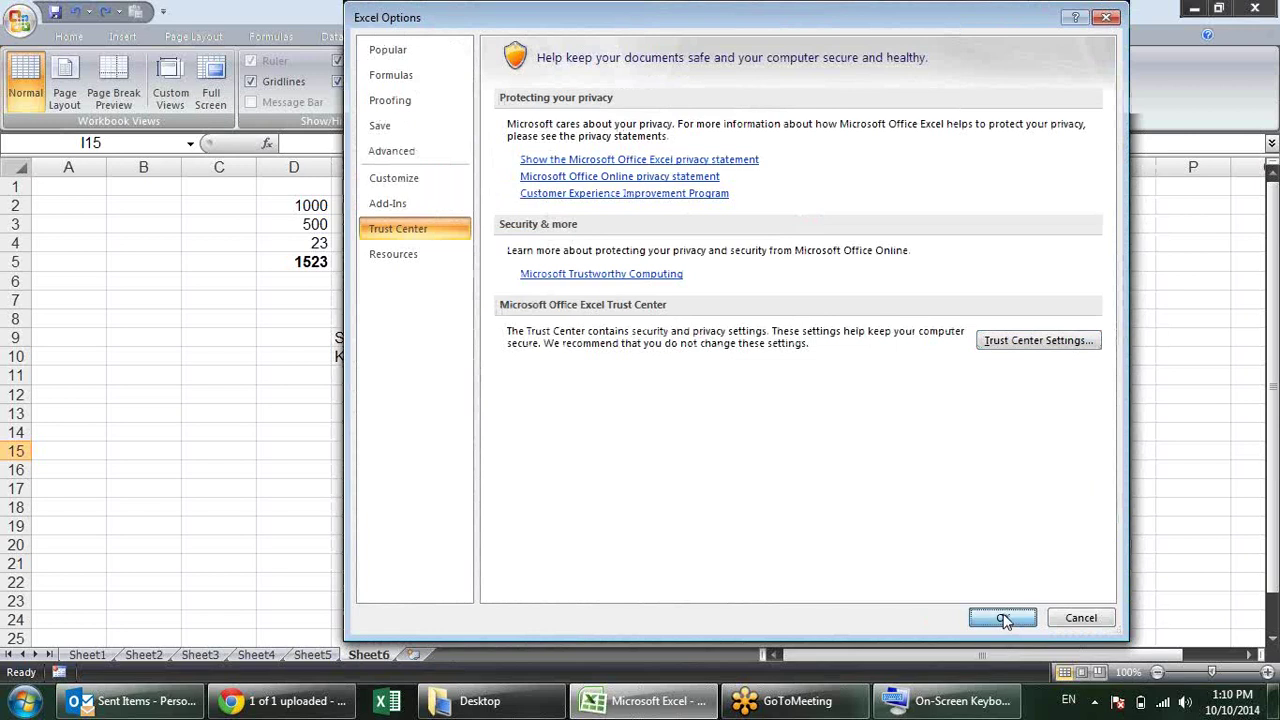